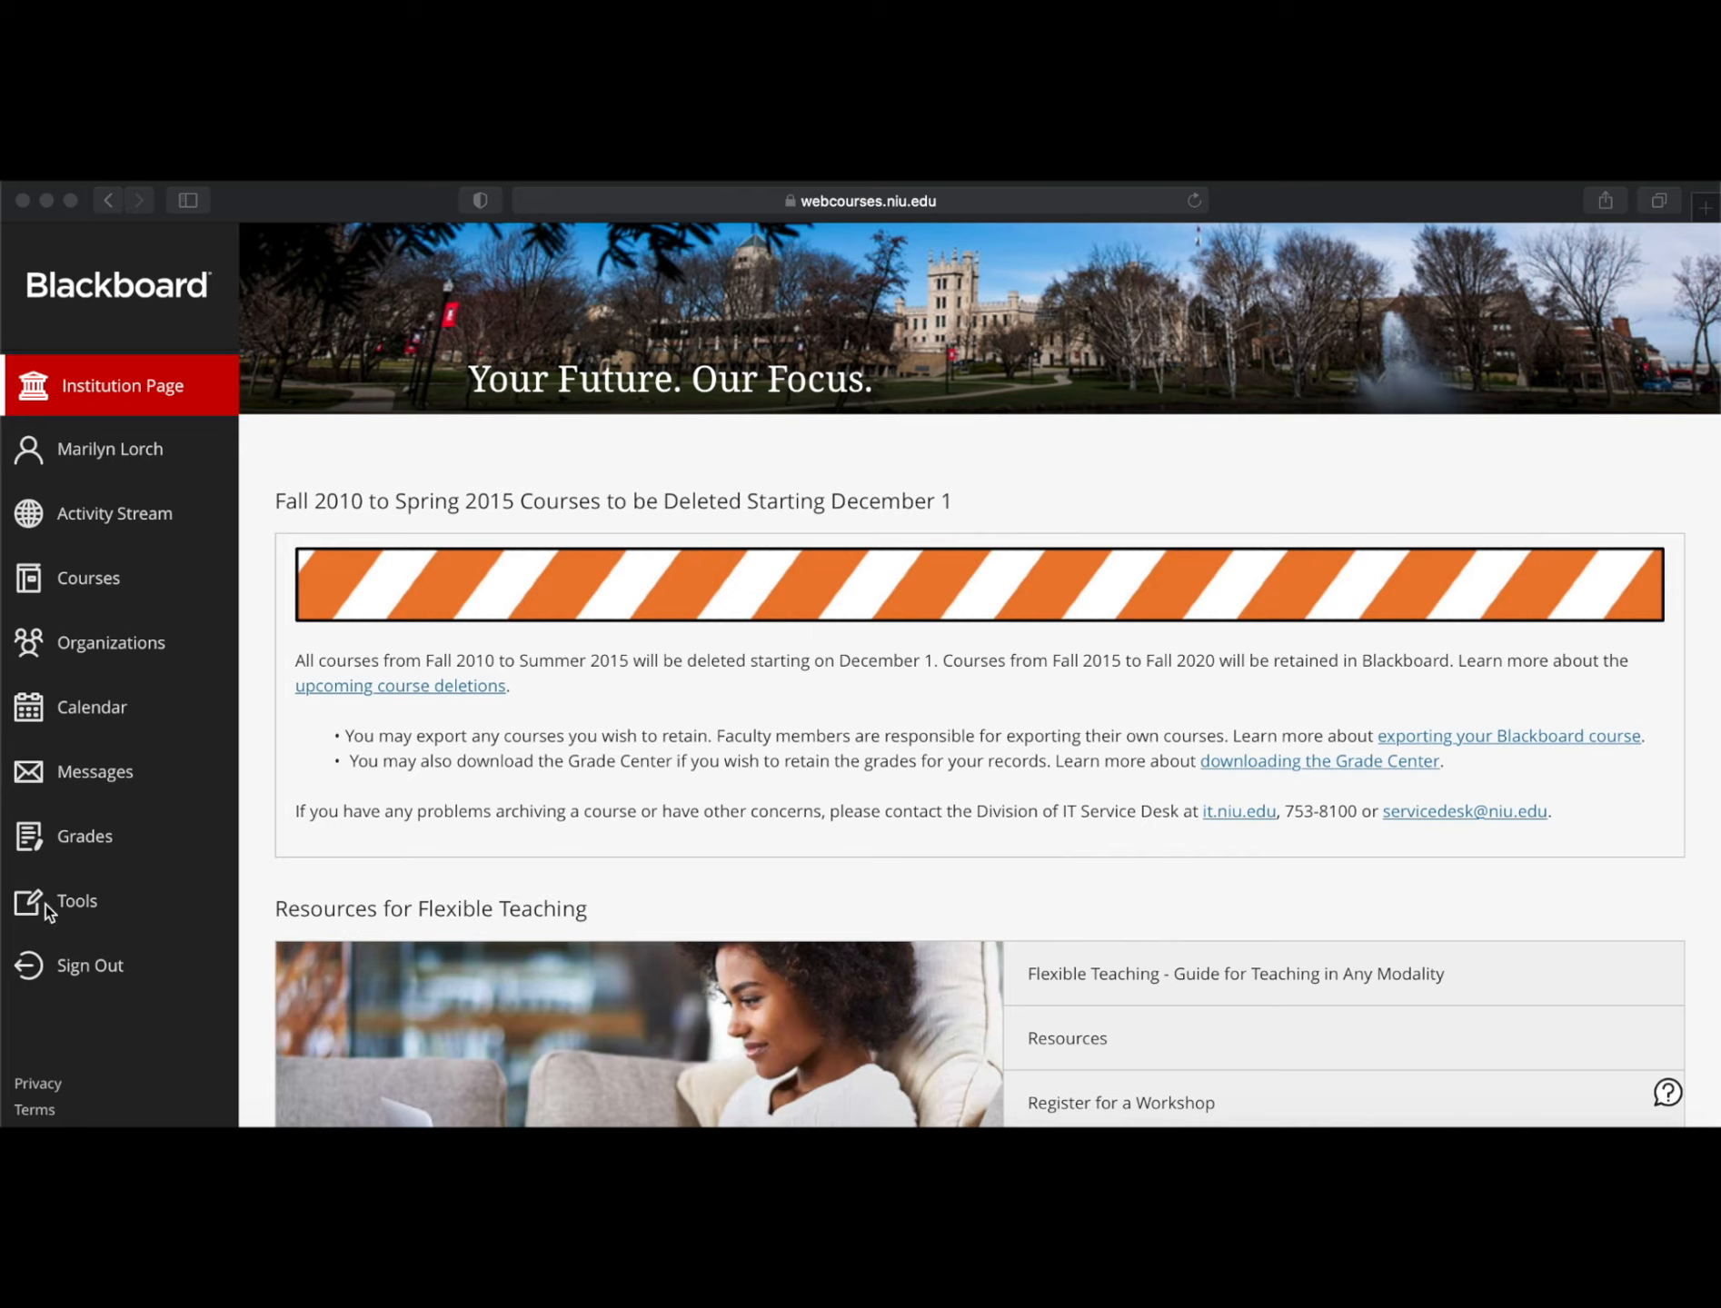
Open My Portfolios from the Tools page to list the five existing portfolios
left_click(77, 904)
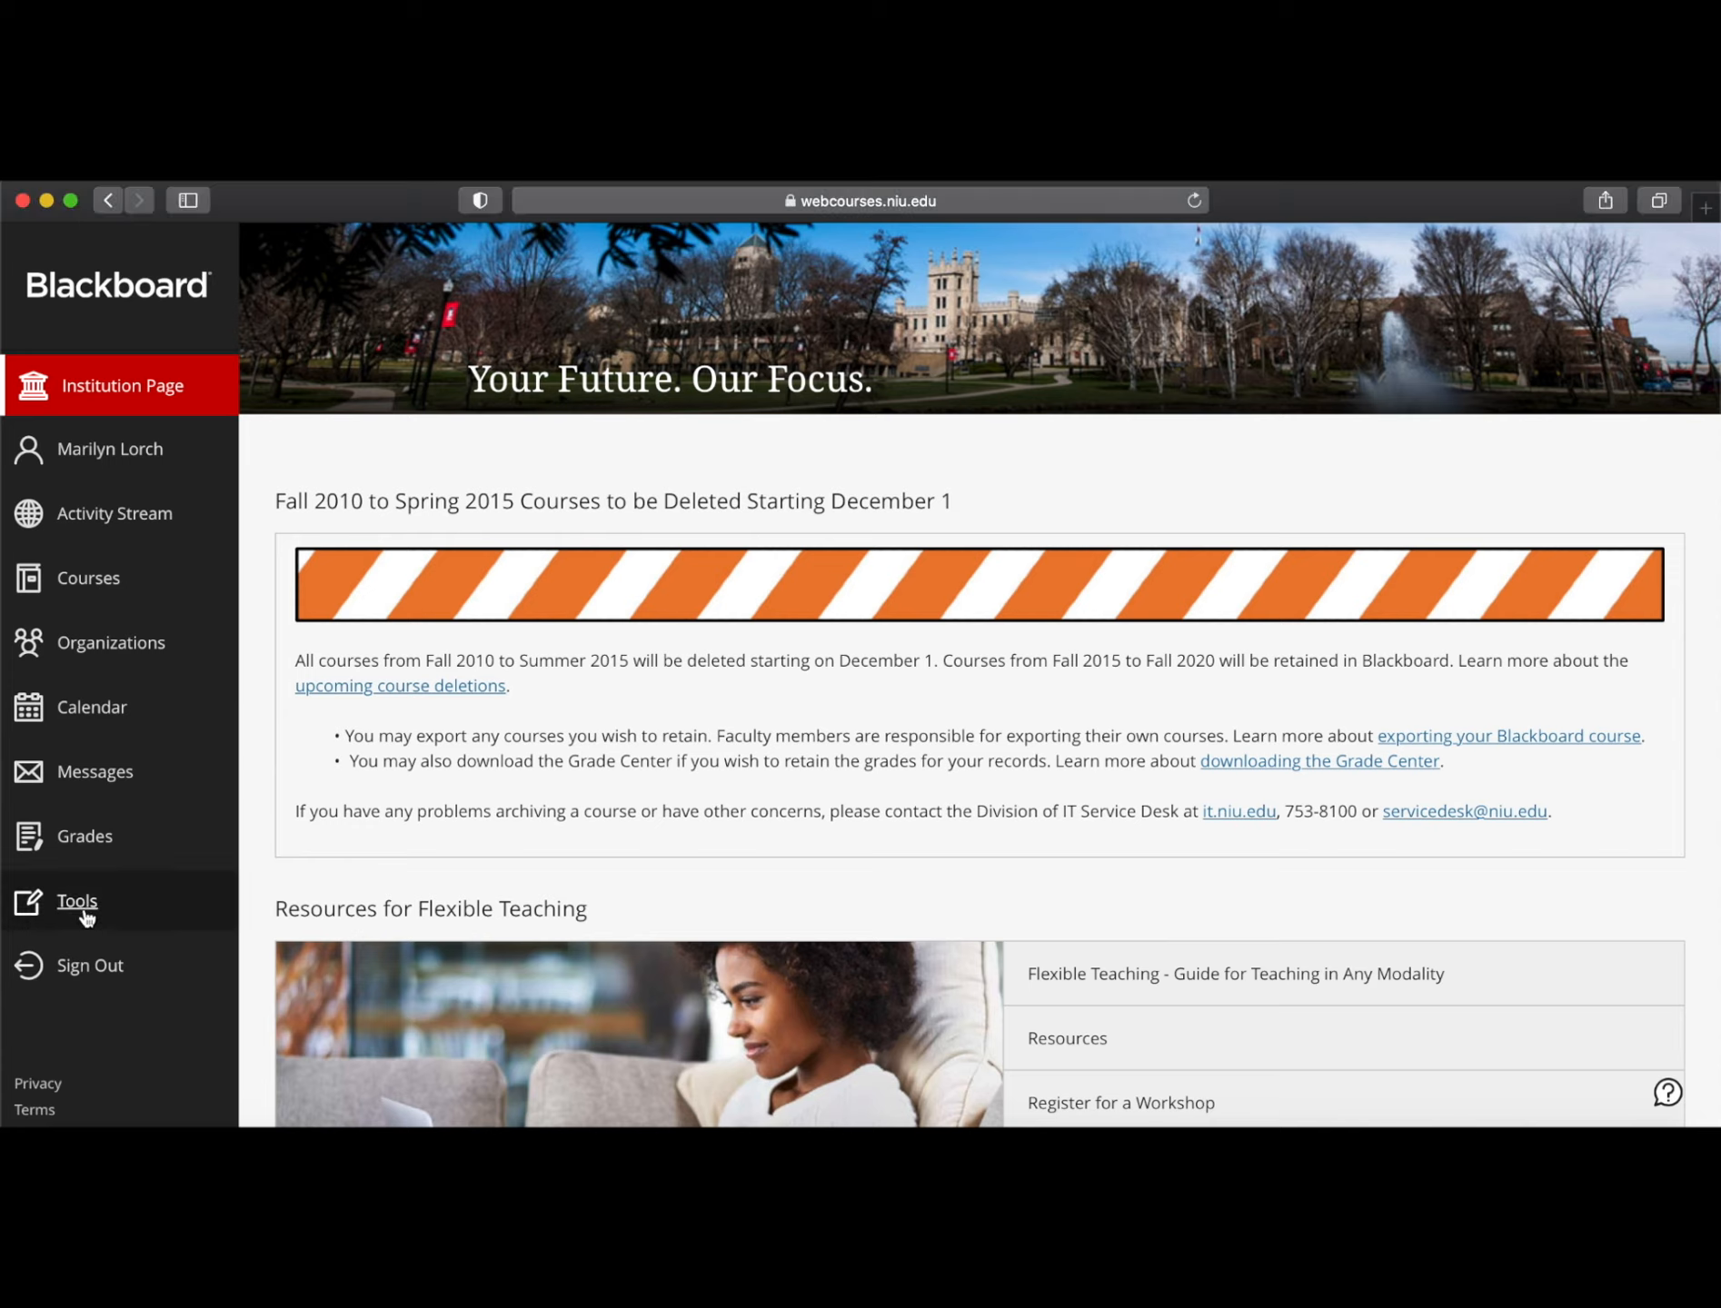
left_click(22, 912)
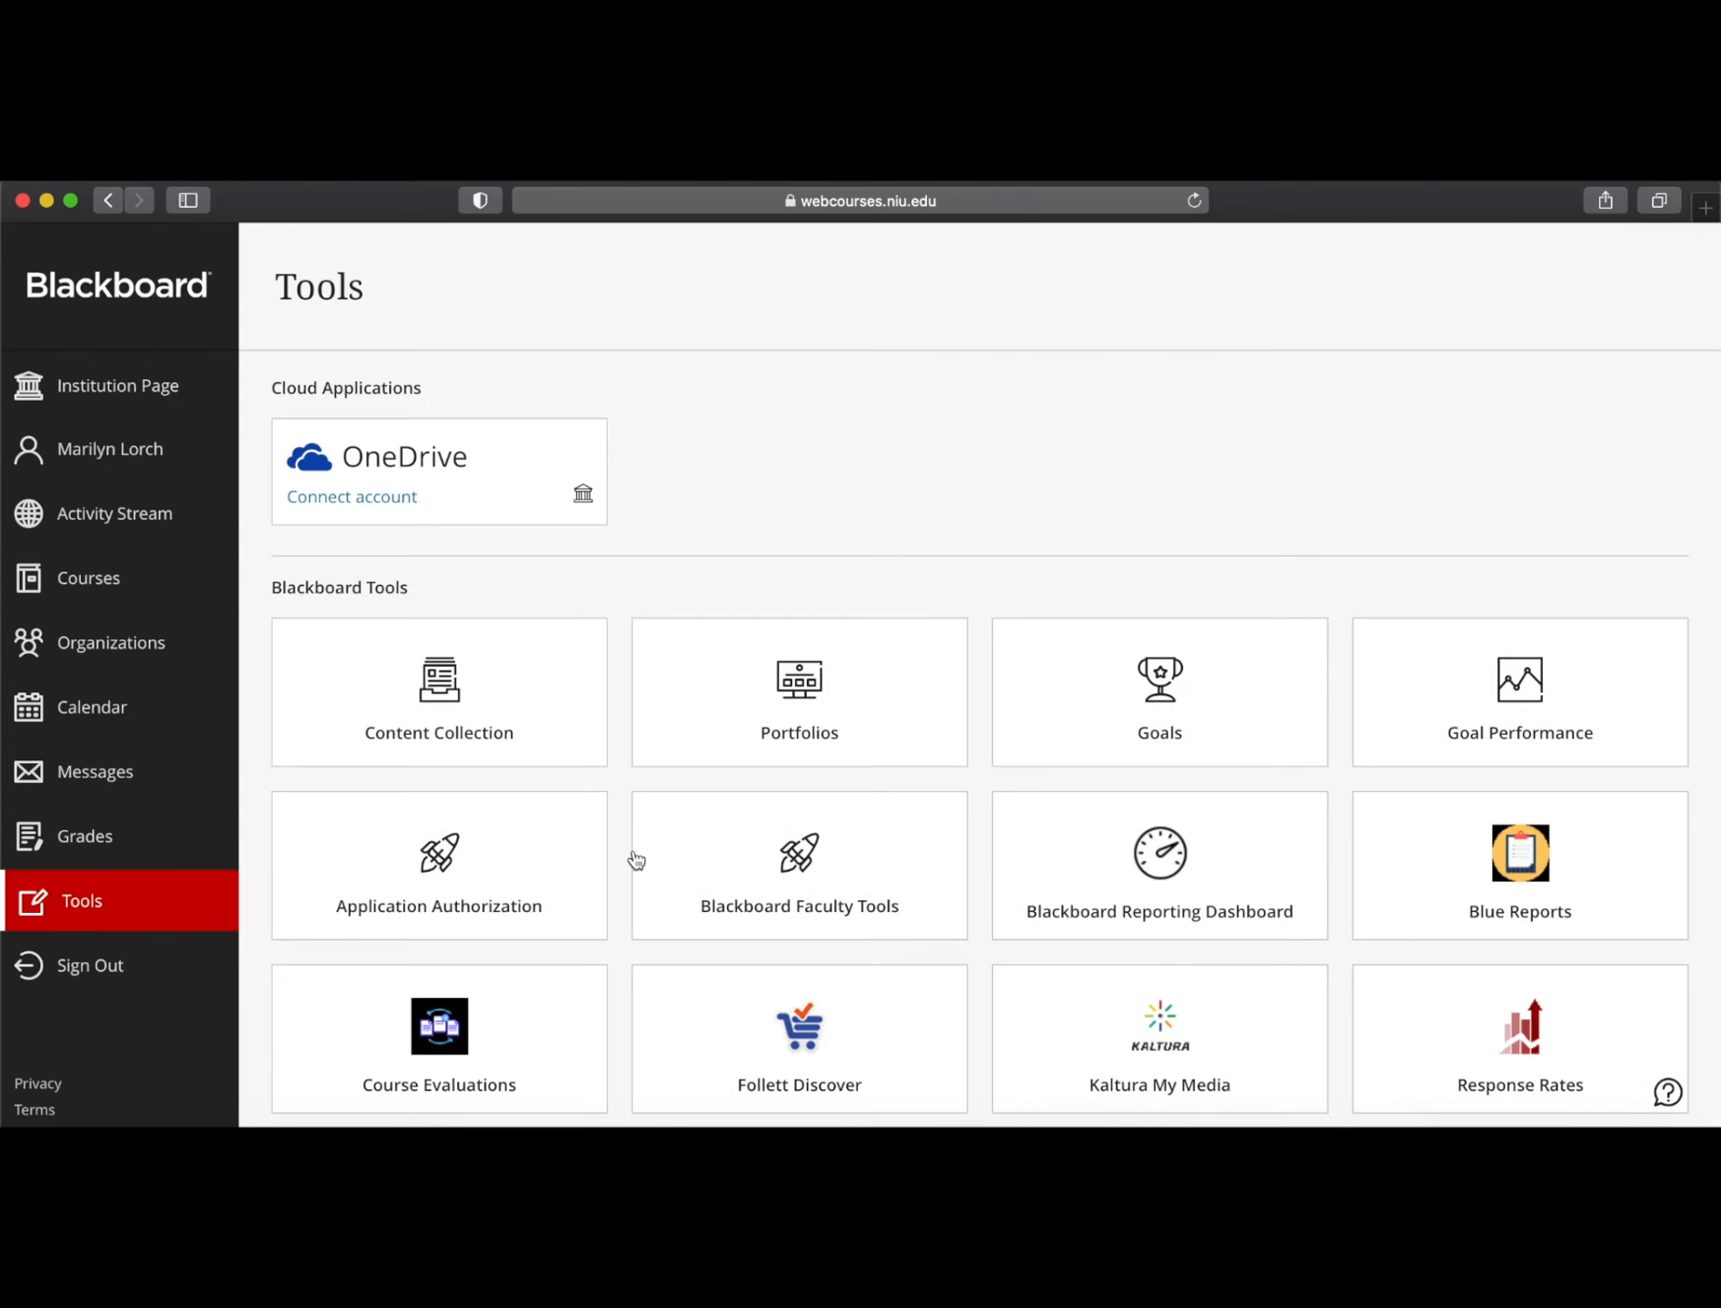
scroll(969, 475, "down", 3)
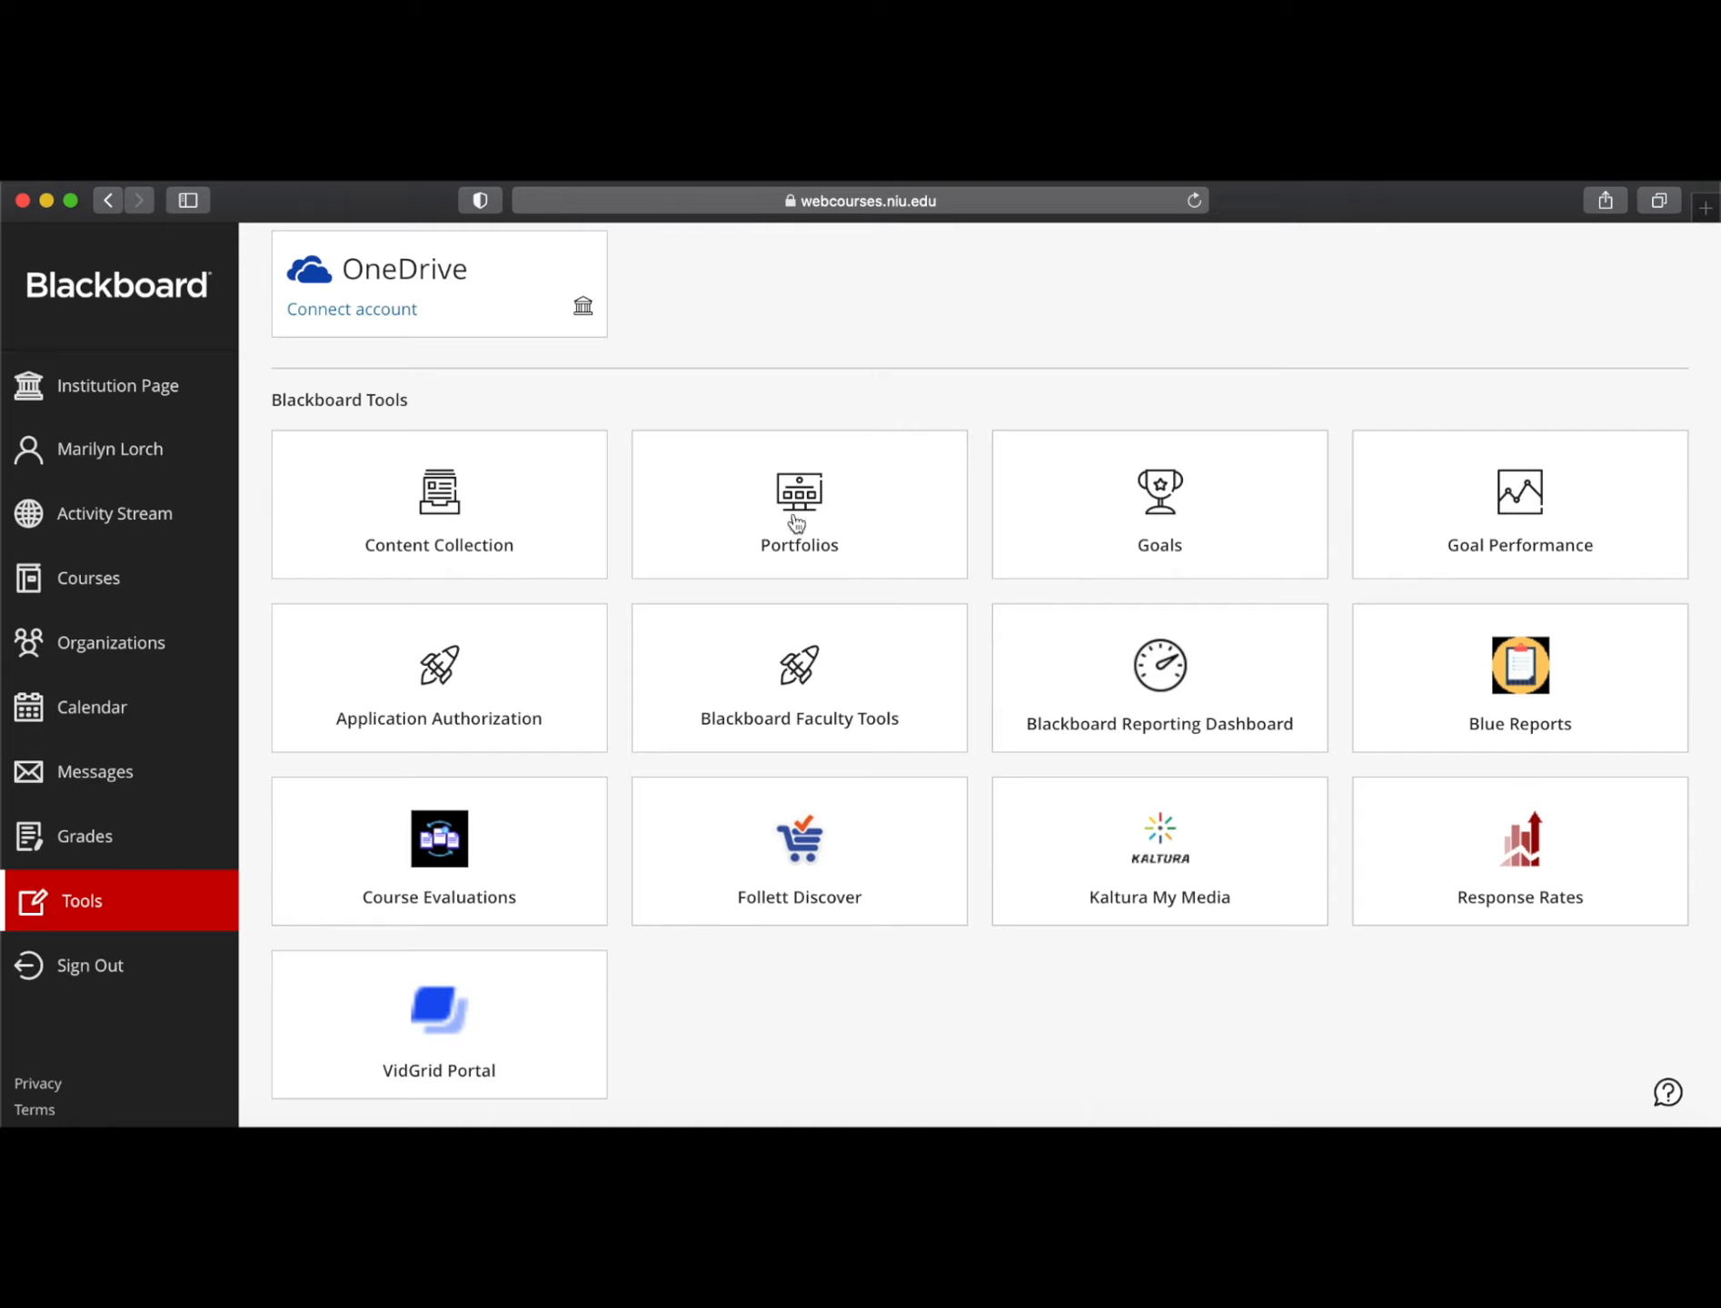
left_click(798, 499)
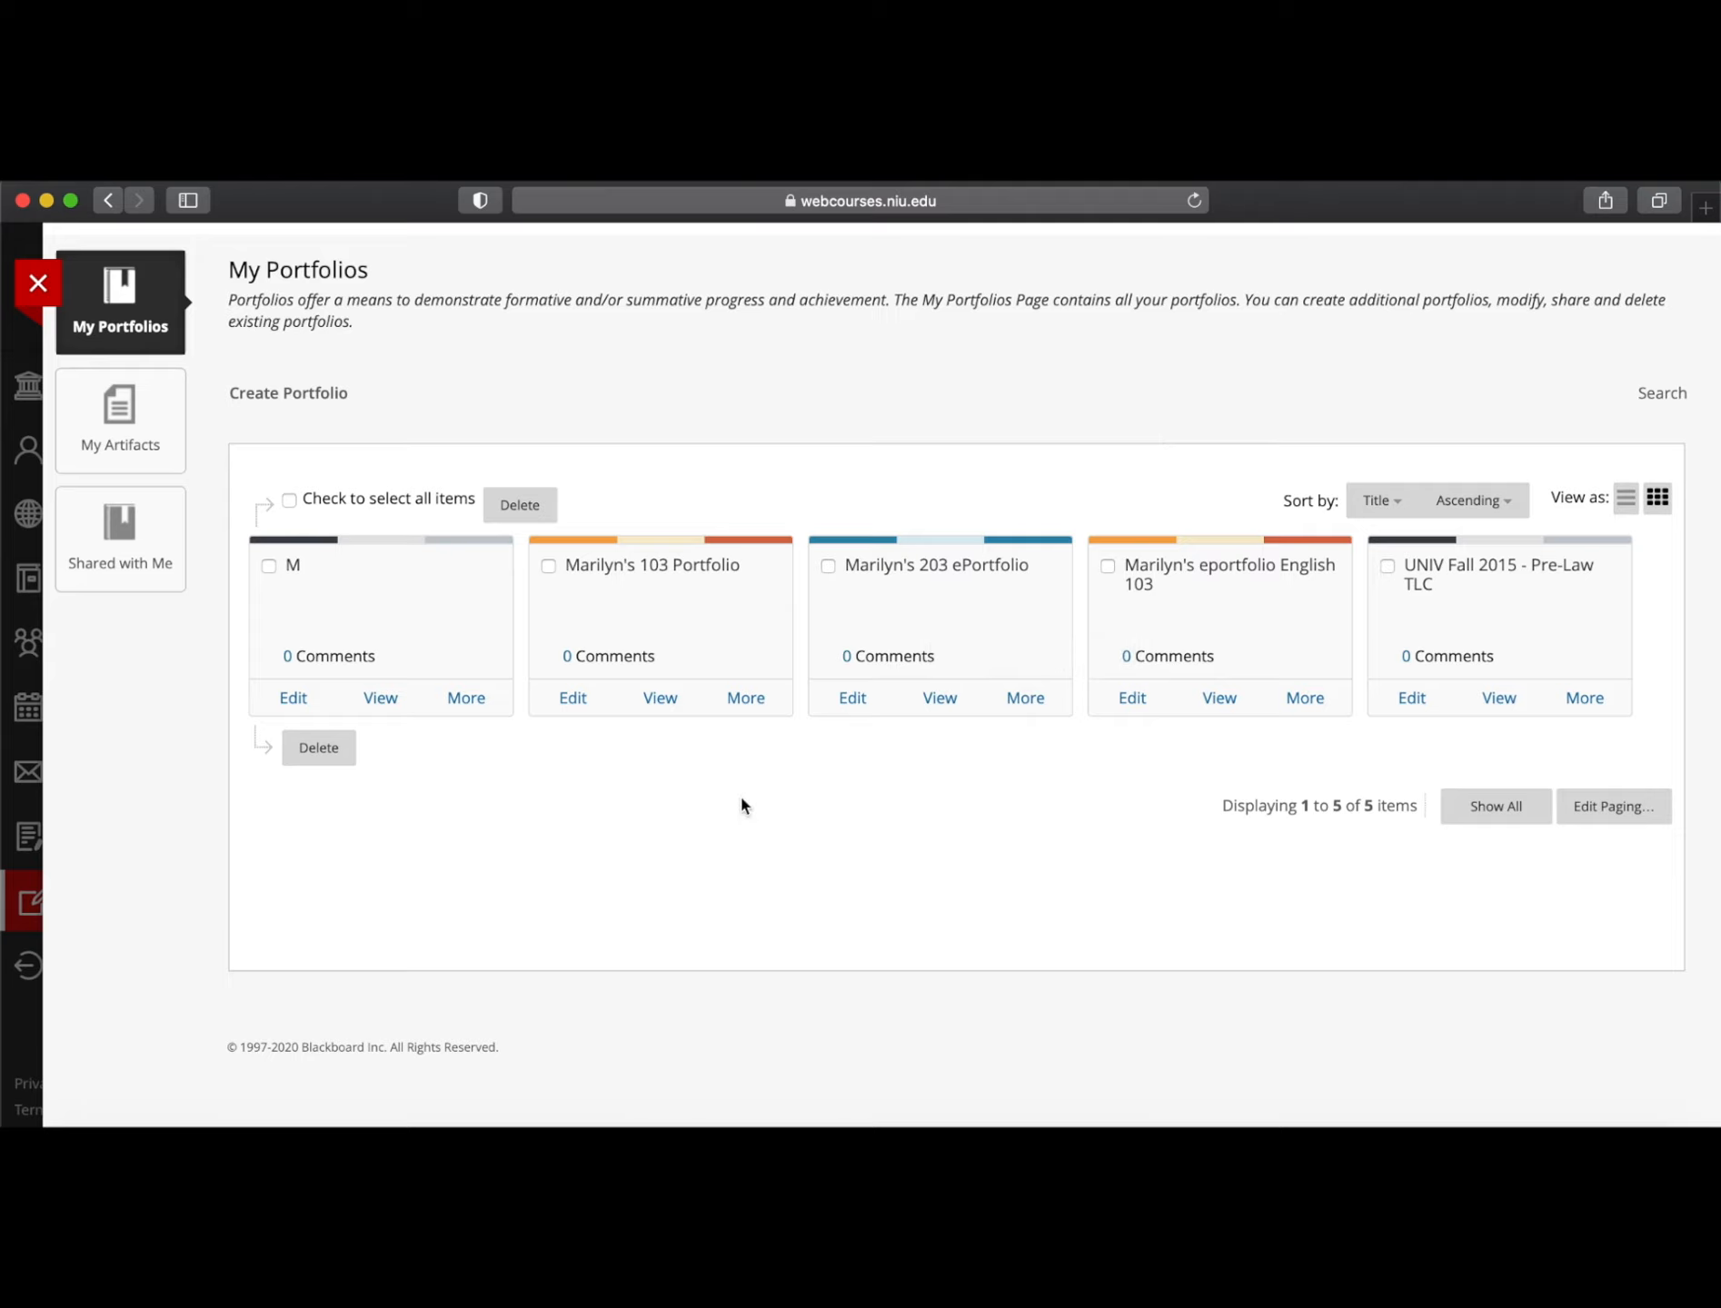
left_click(293, 698)
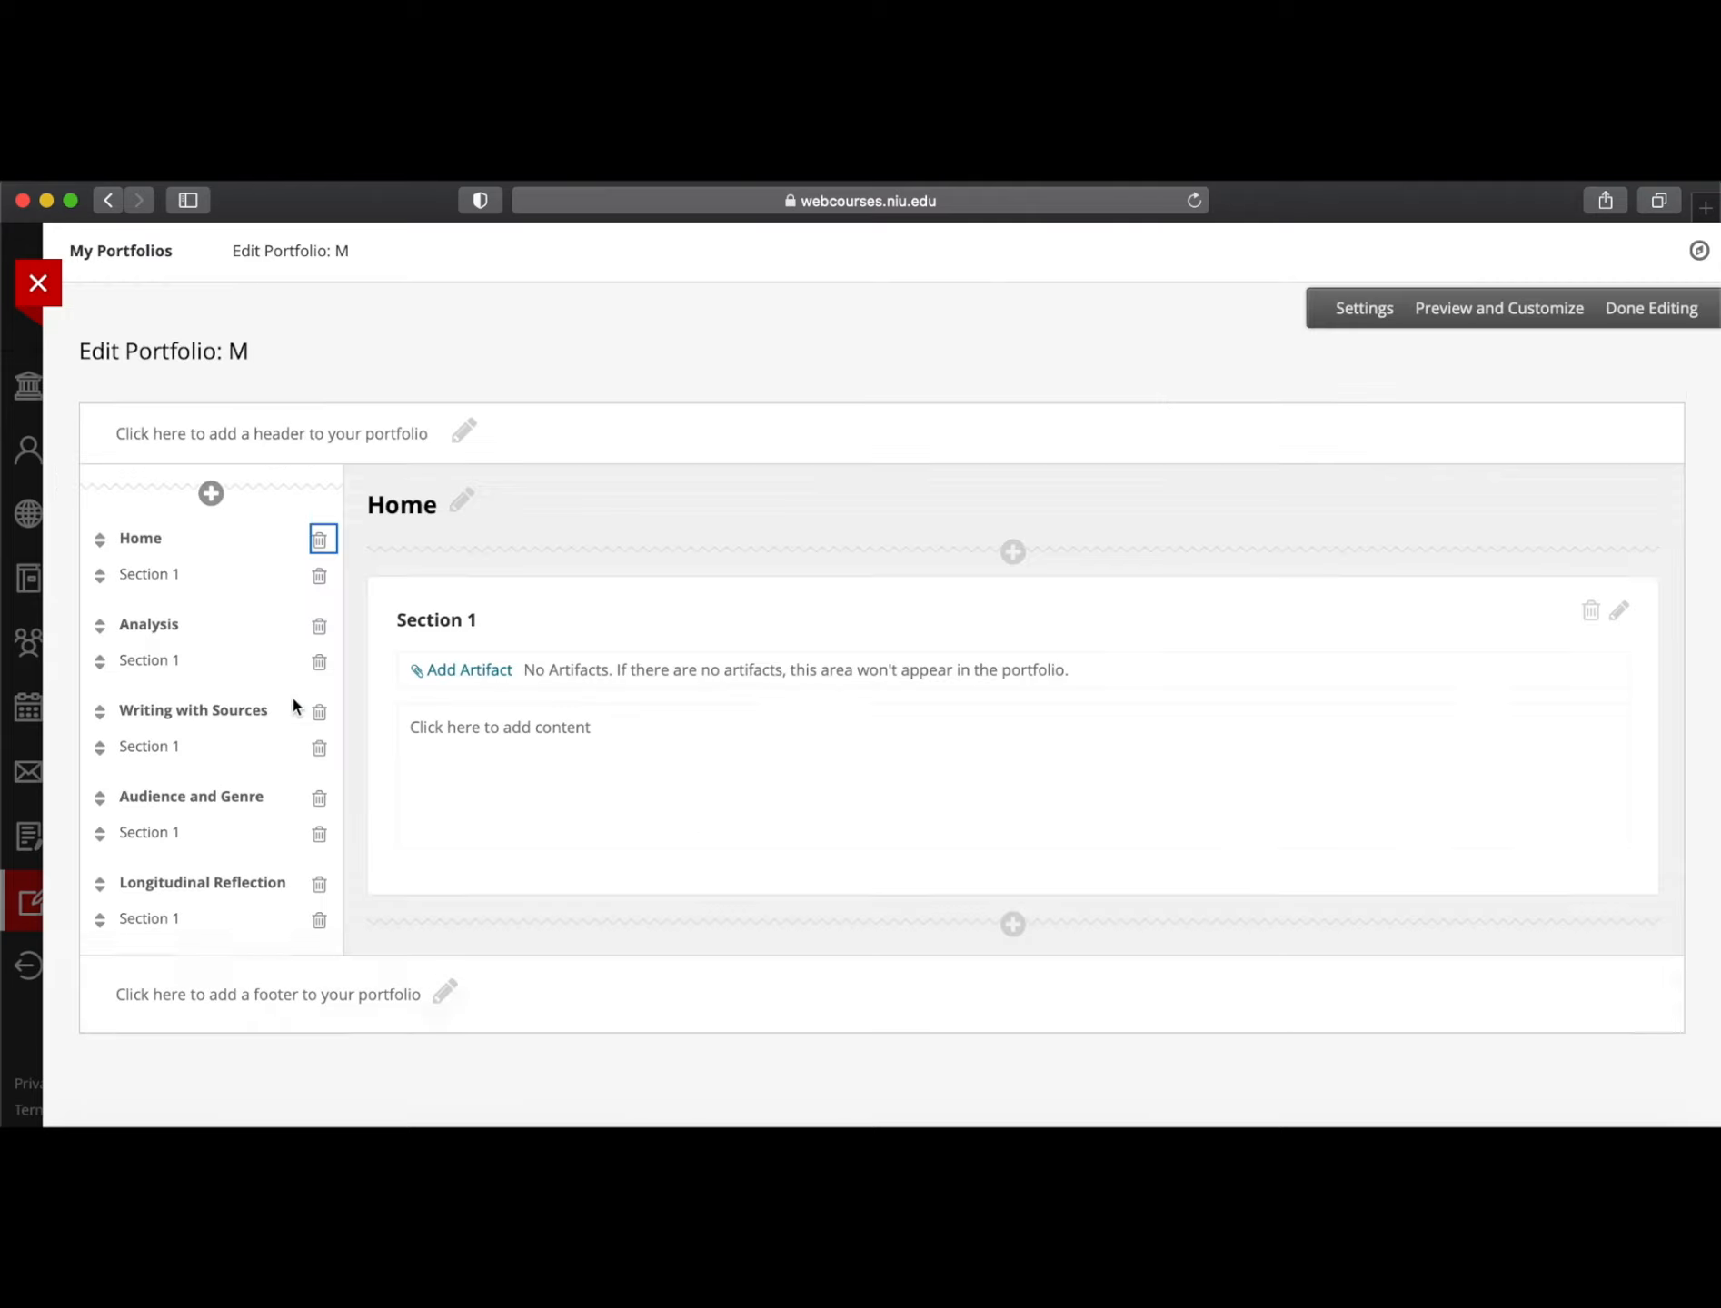
left_click(38, 284)
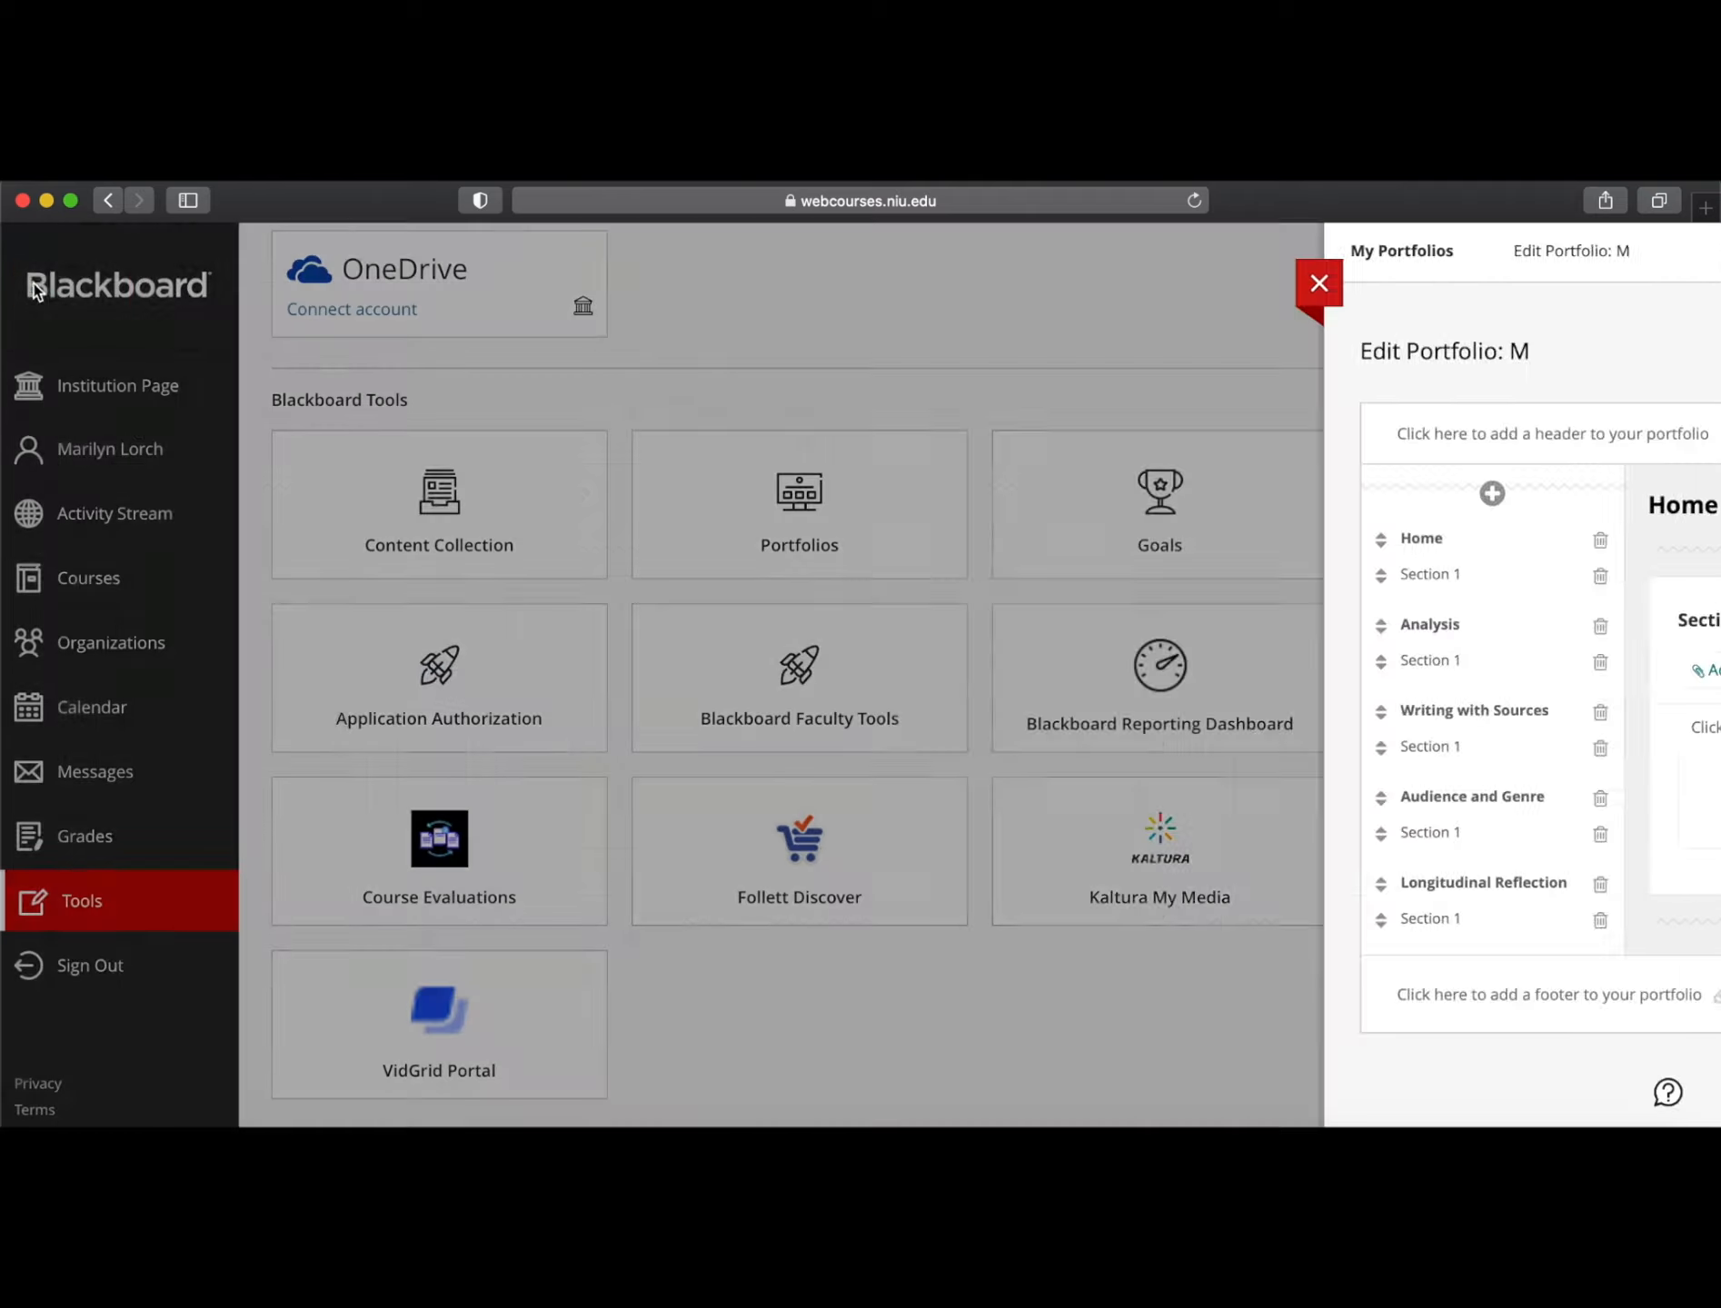
left_click(814, 535)
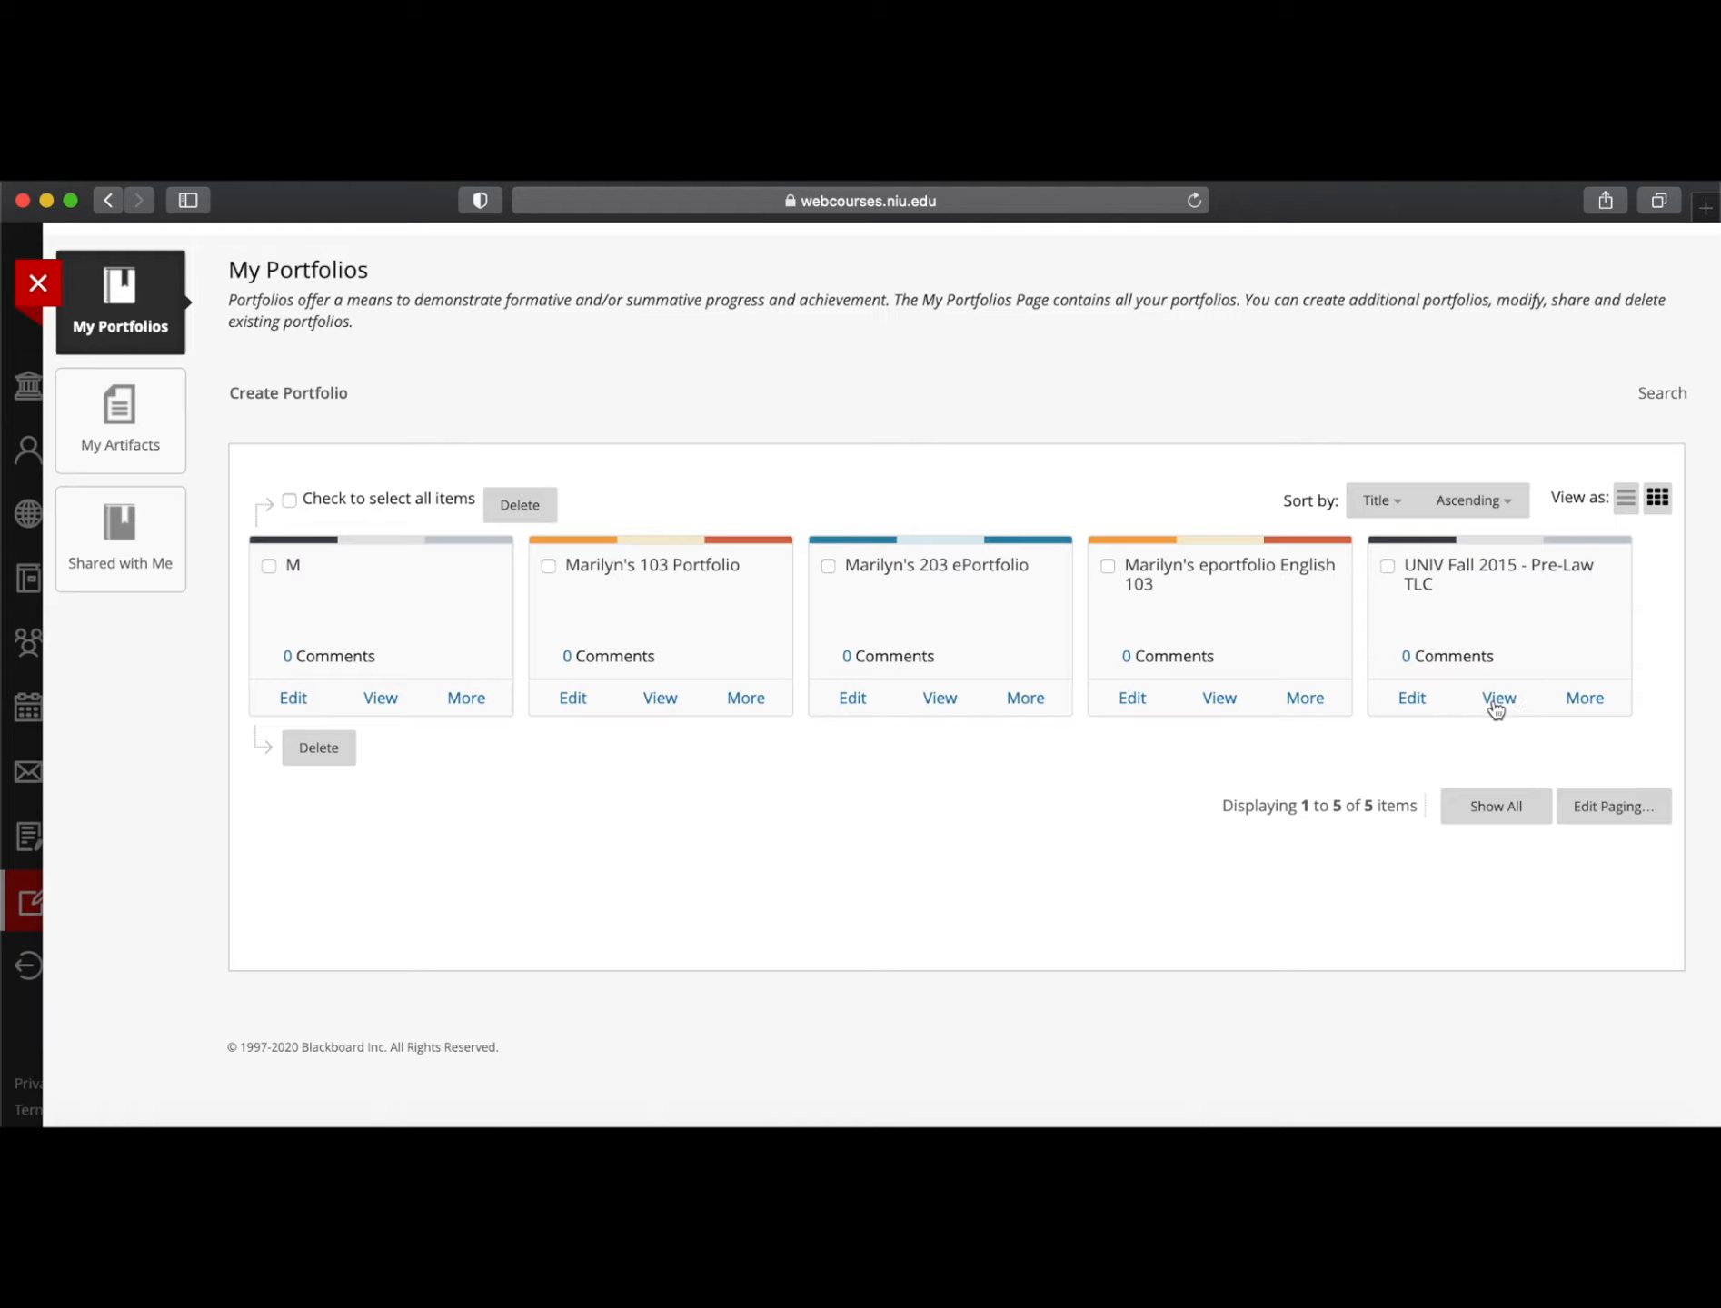
Start a new portfolio titled with the student's name plus 'Fall 2020 English 103 Portfolio'
left_click(293, 401)
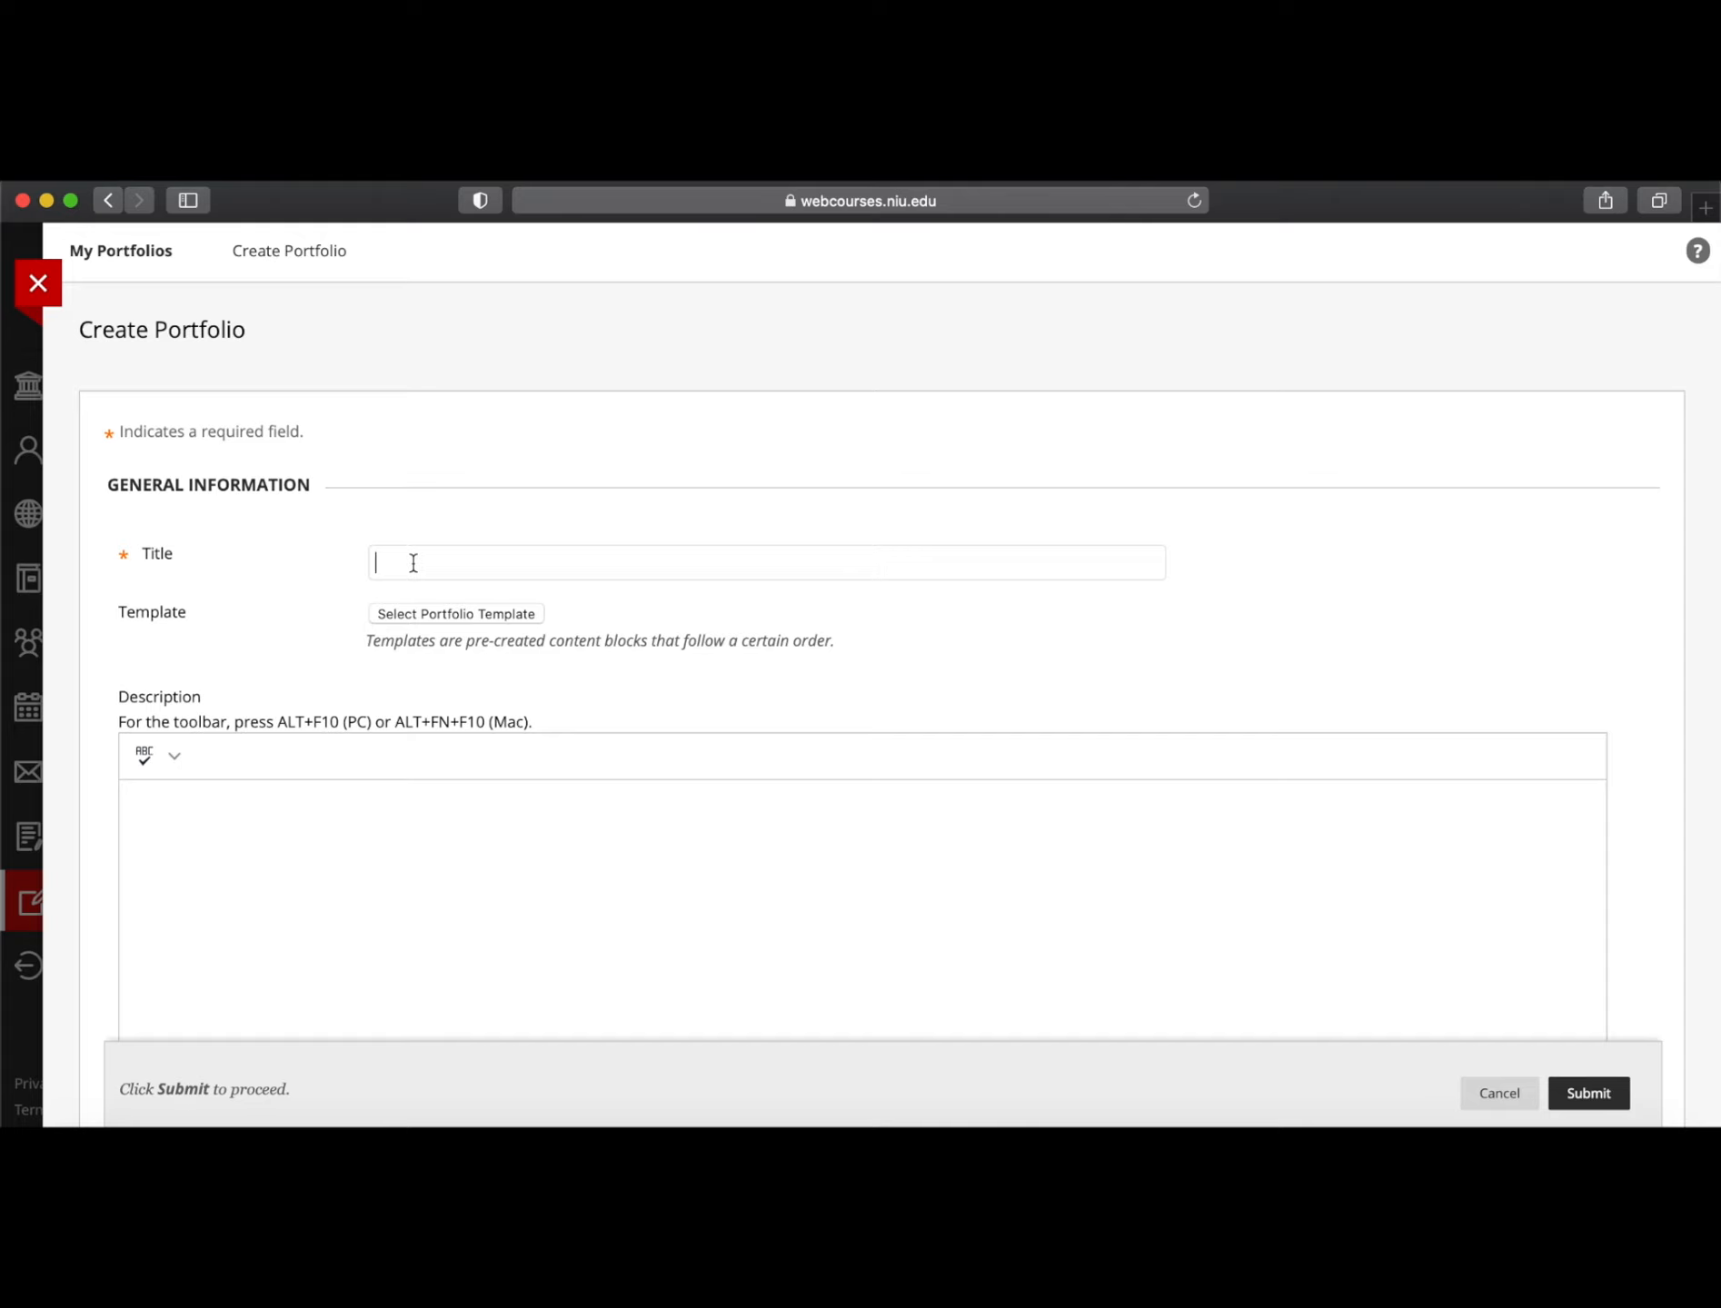
type("Marilyn's ")
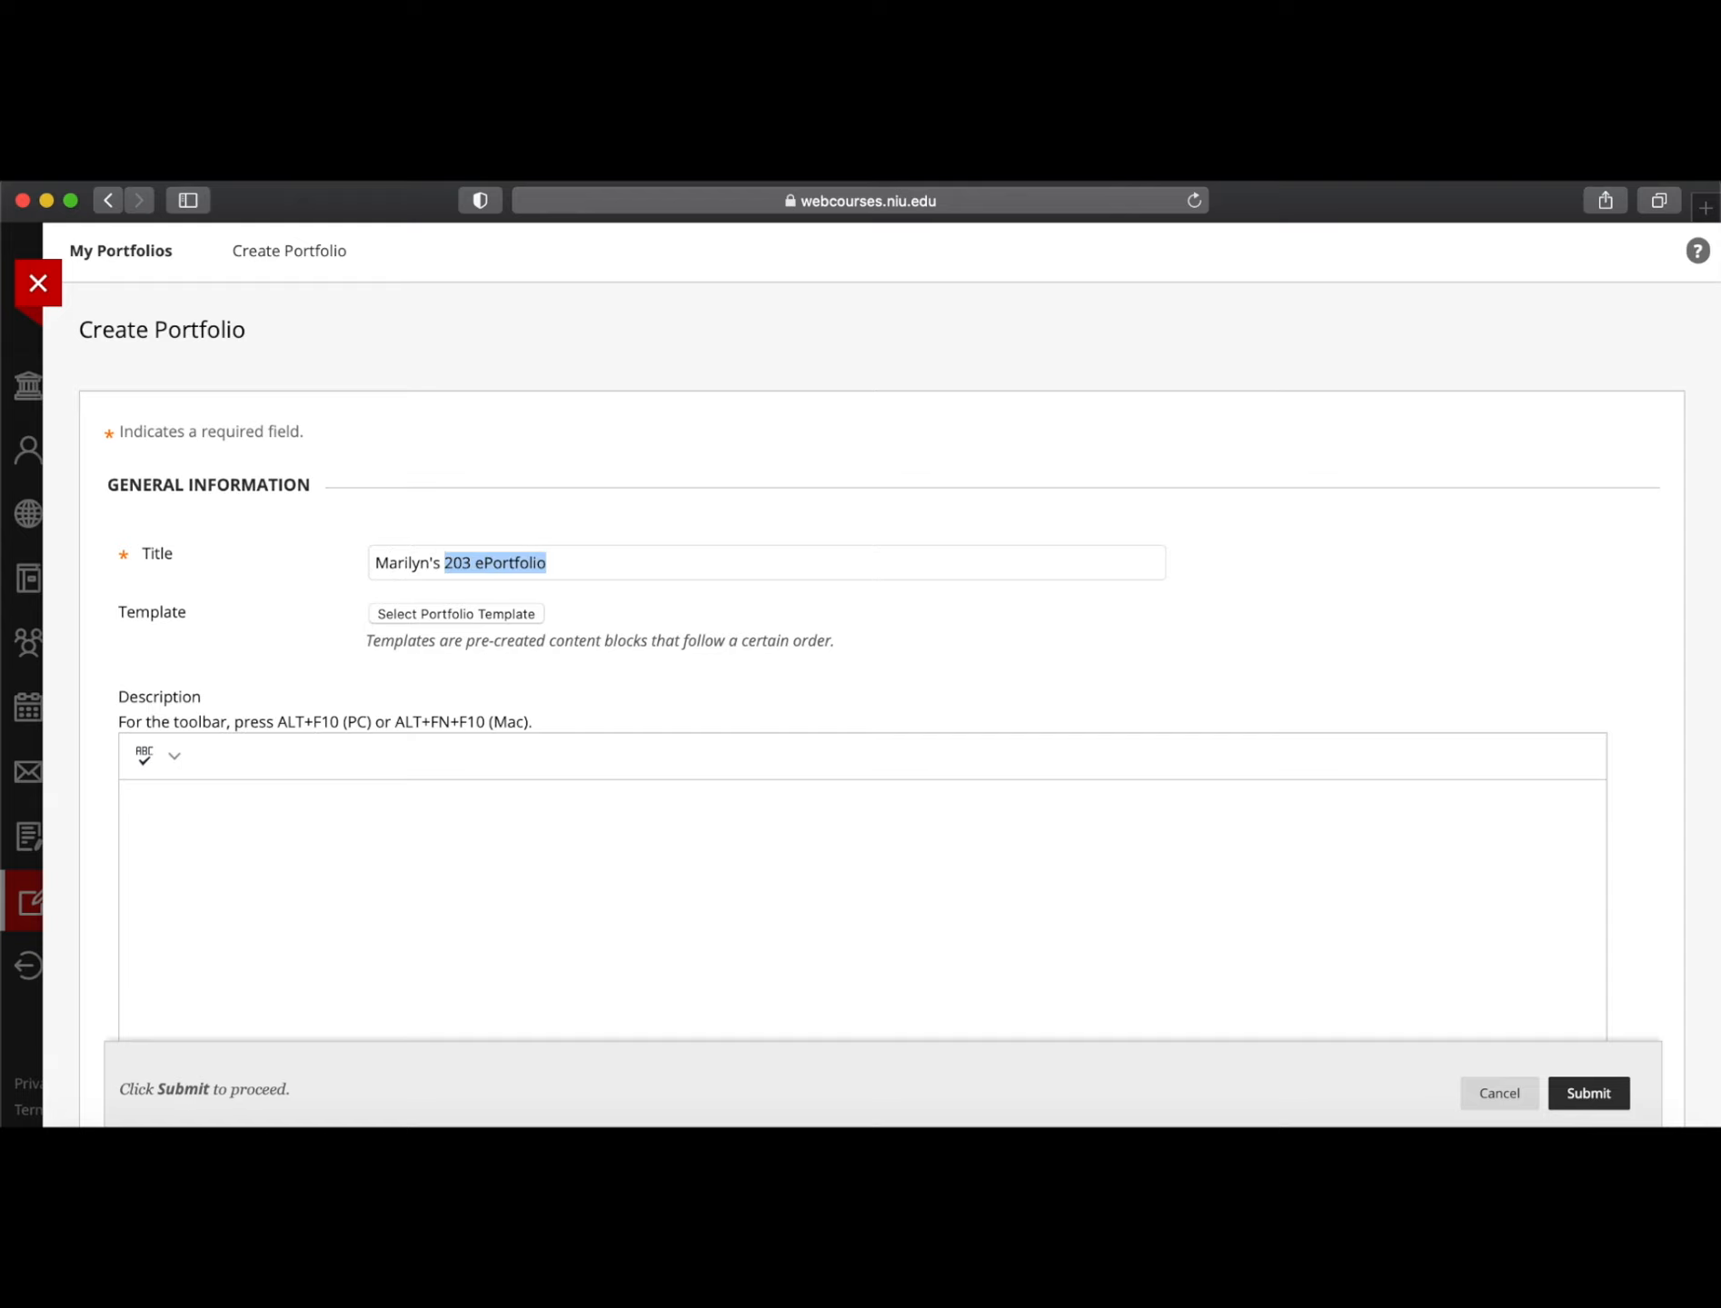
type("Fall 2020")
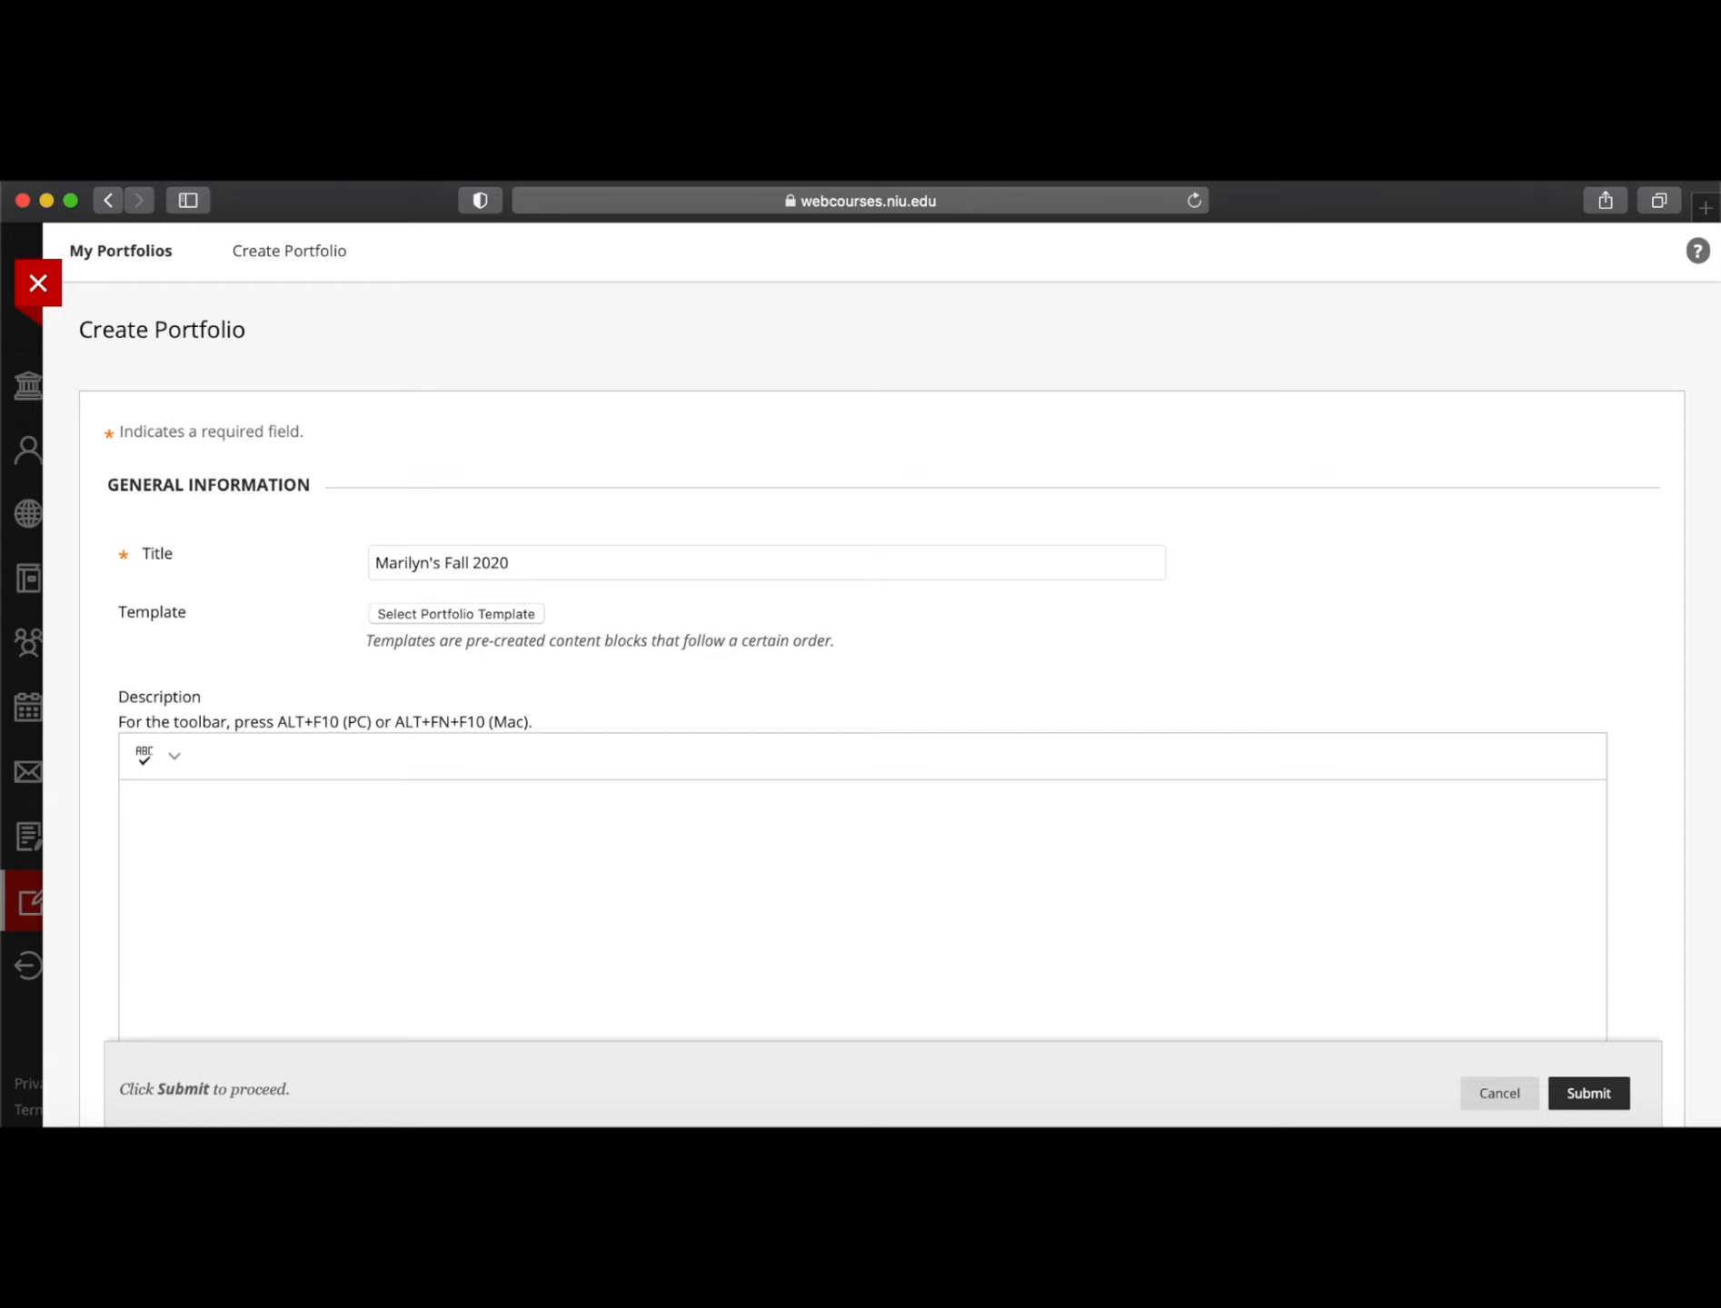
type(" English 103 Portfolio")
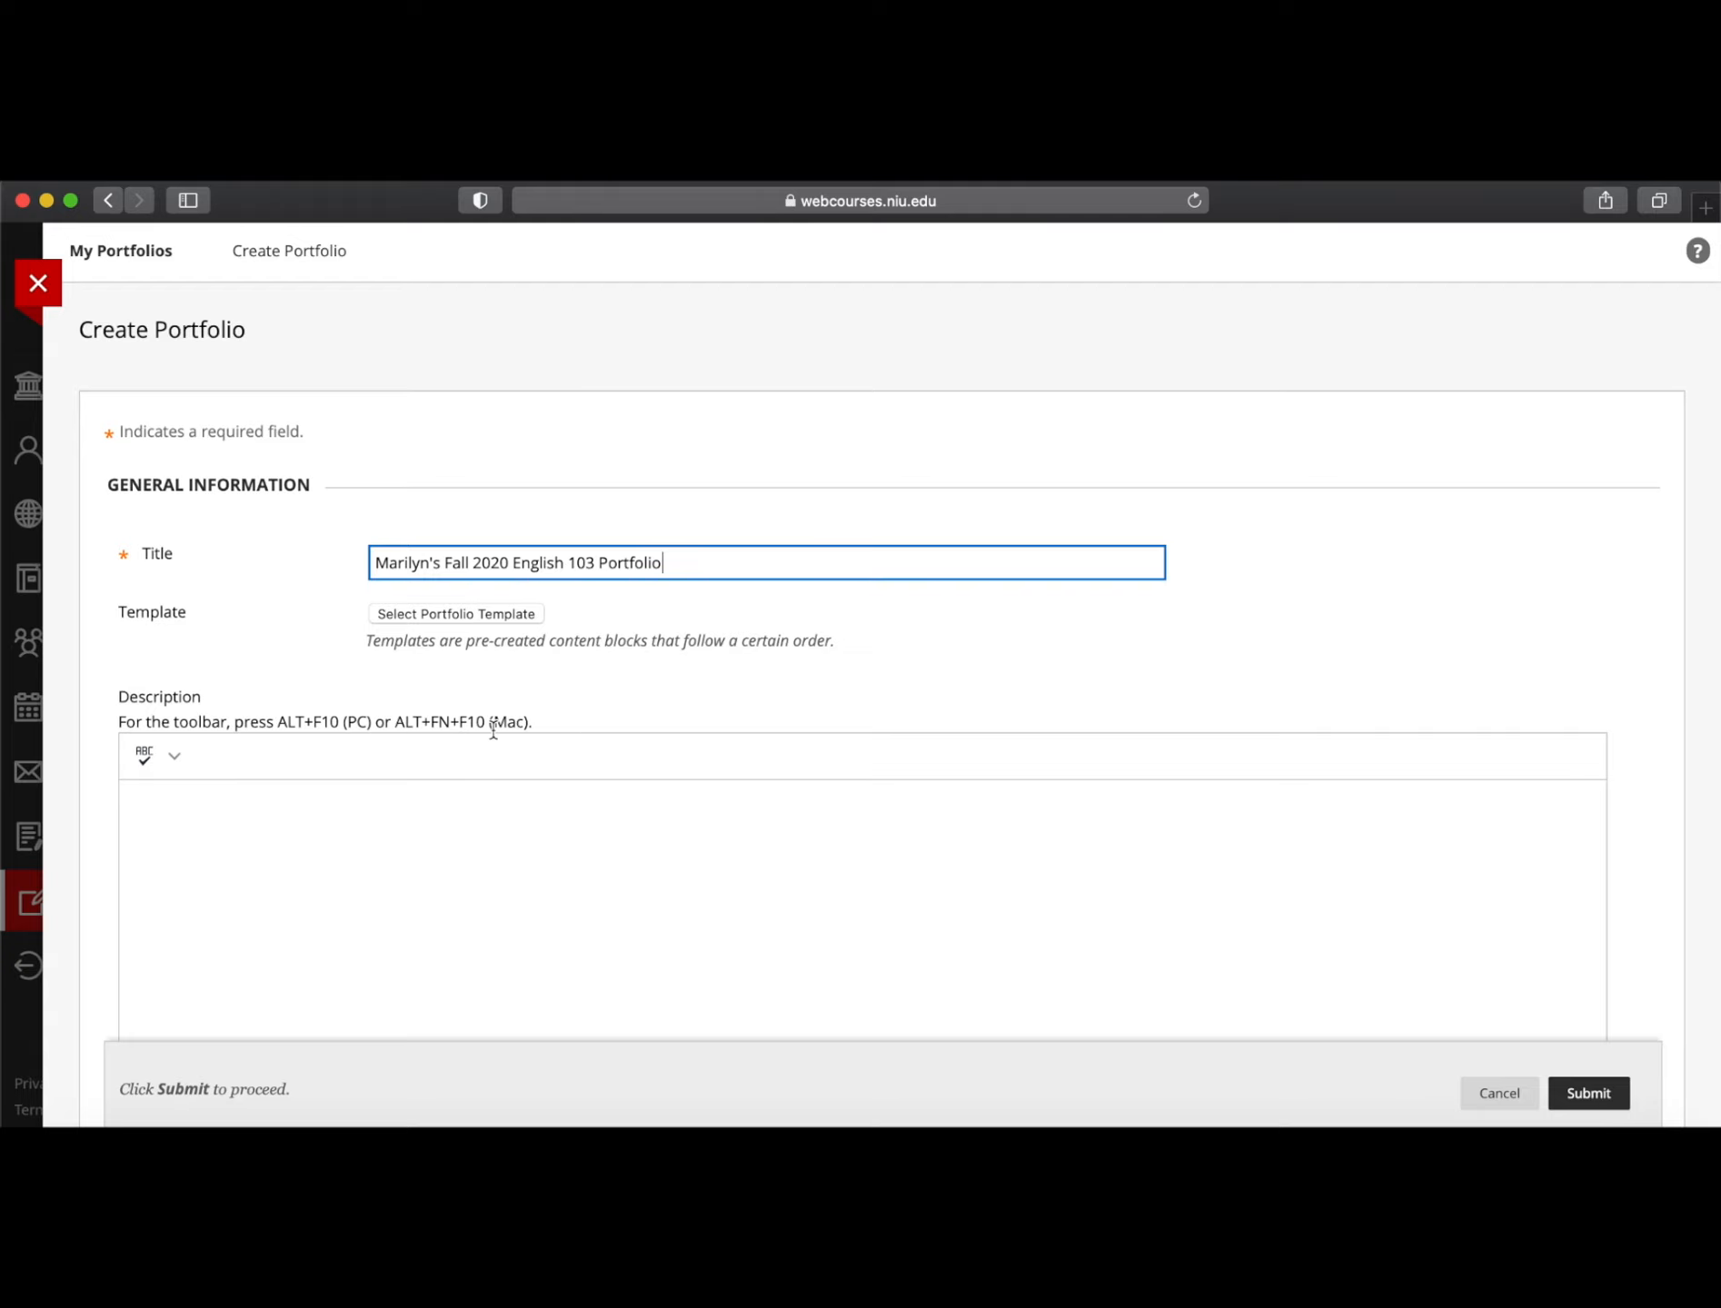
scroll(492, 726, "down", 3)
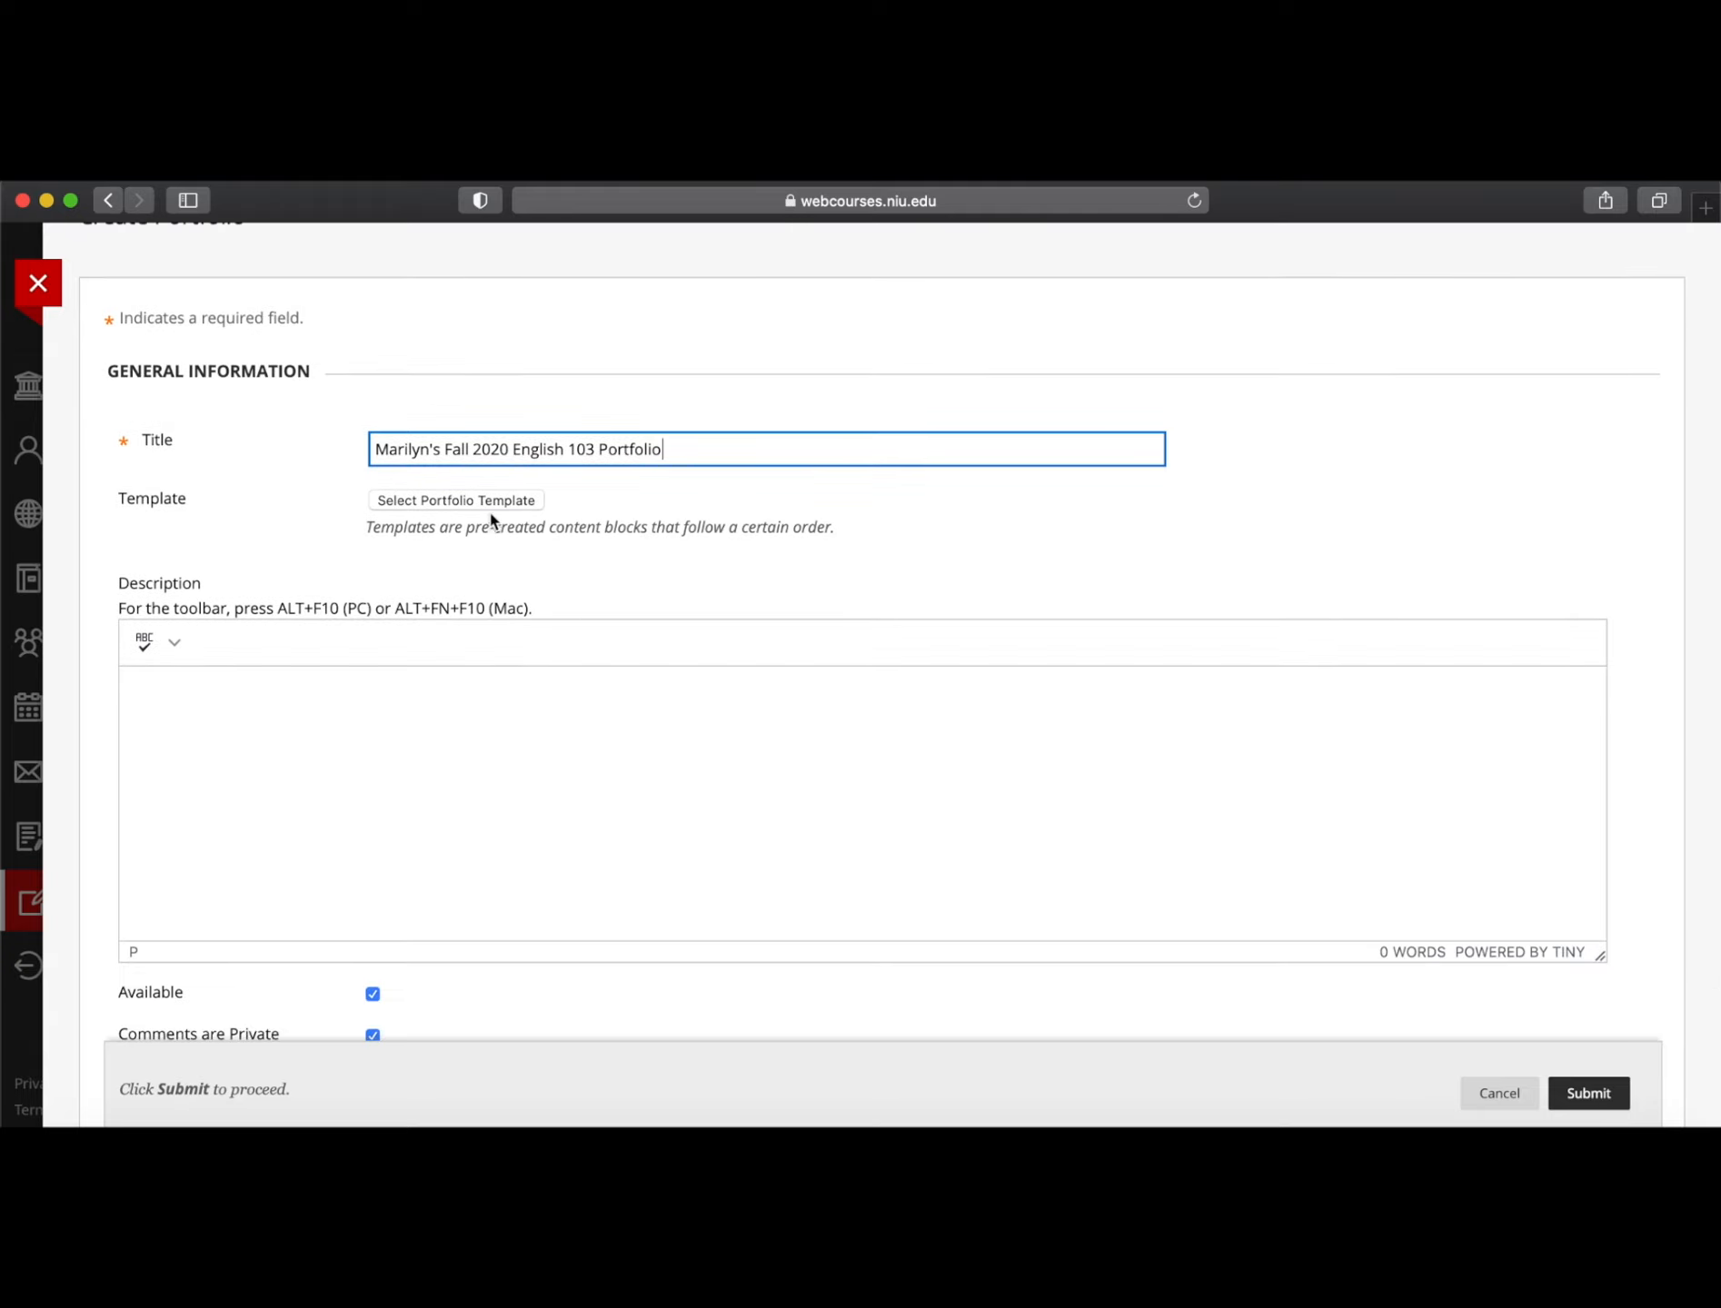
scroll(495, 808, "down", 5)
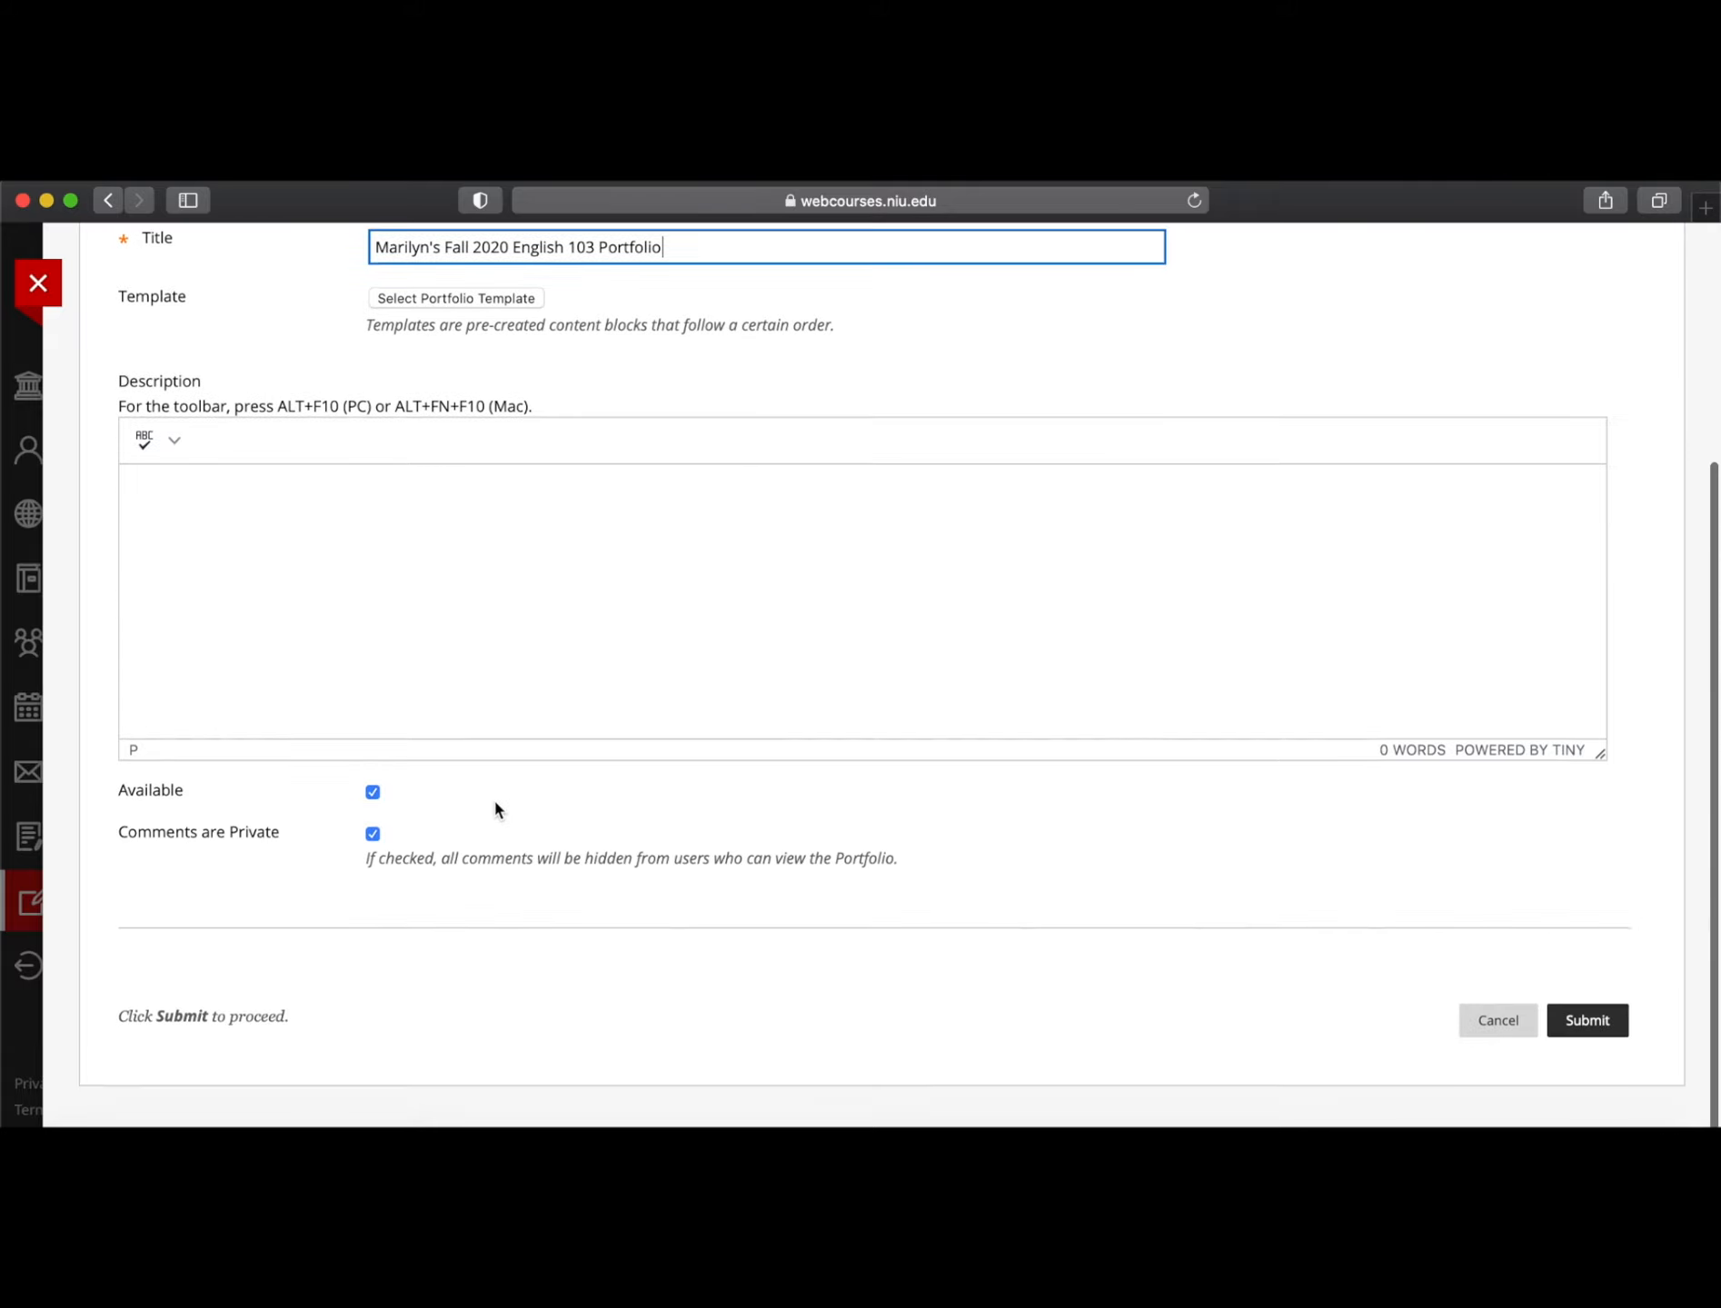
scroll(493, 797, "up", 8)
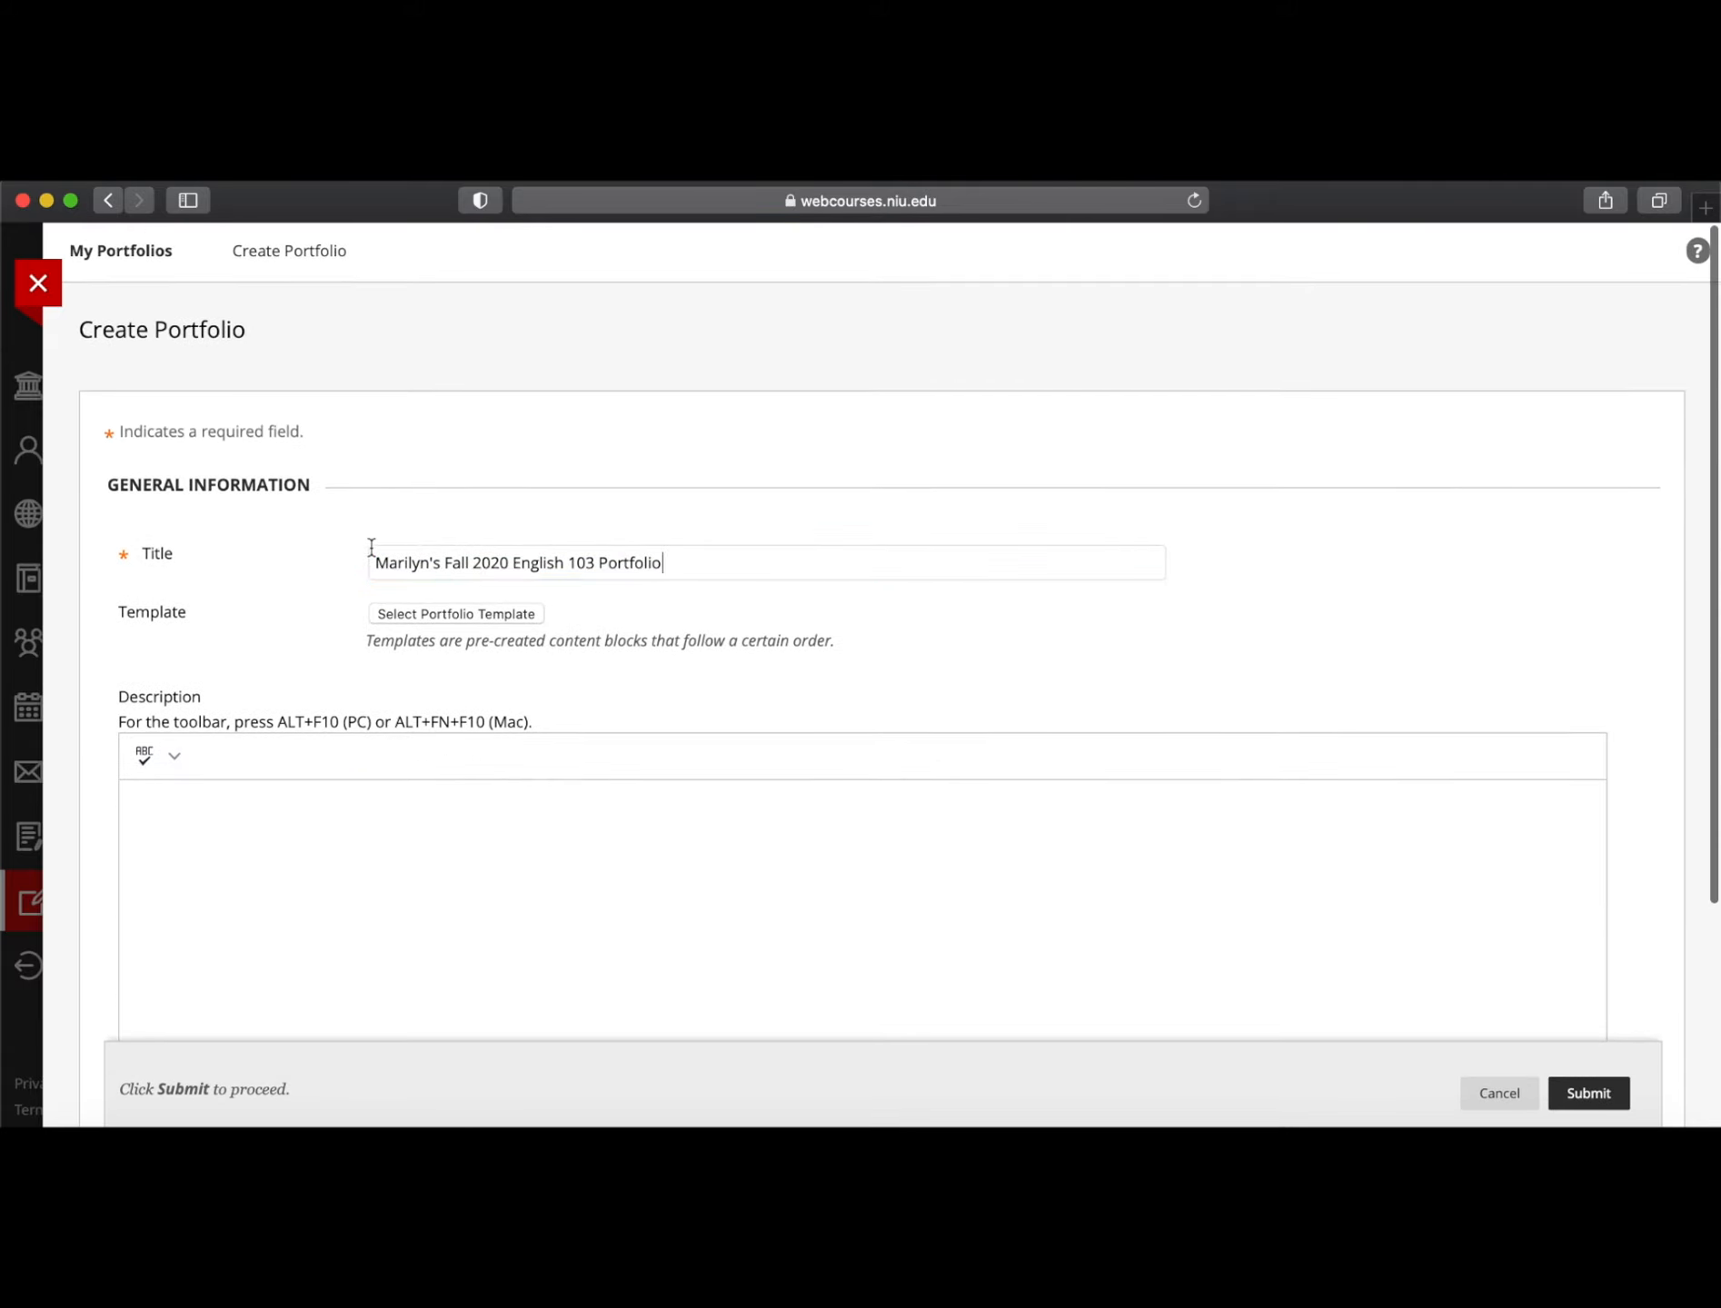
left_click(378, 554)
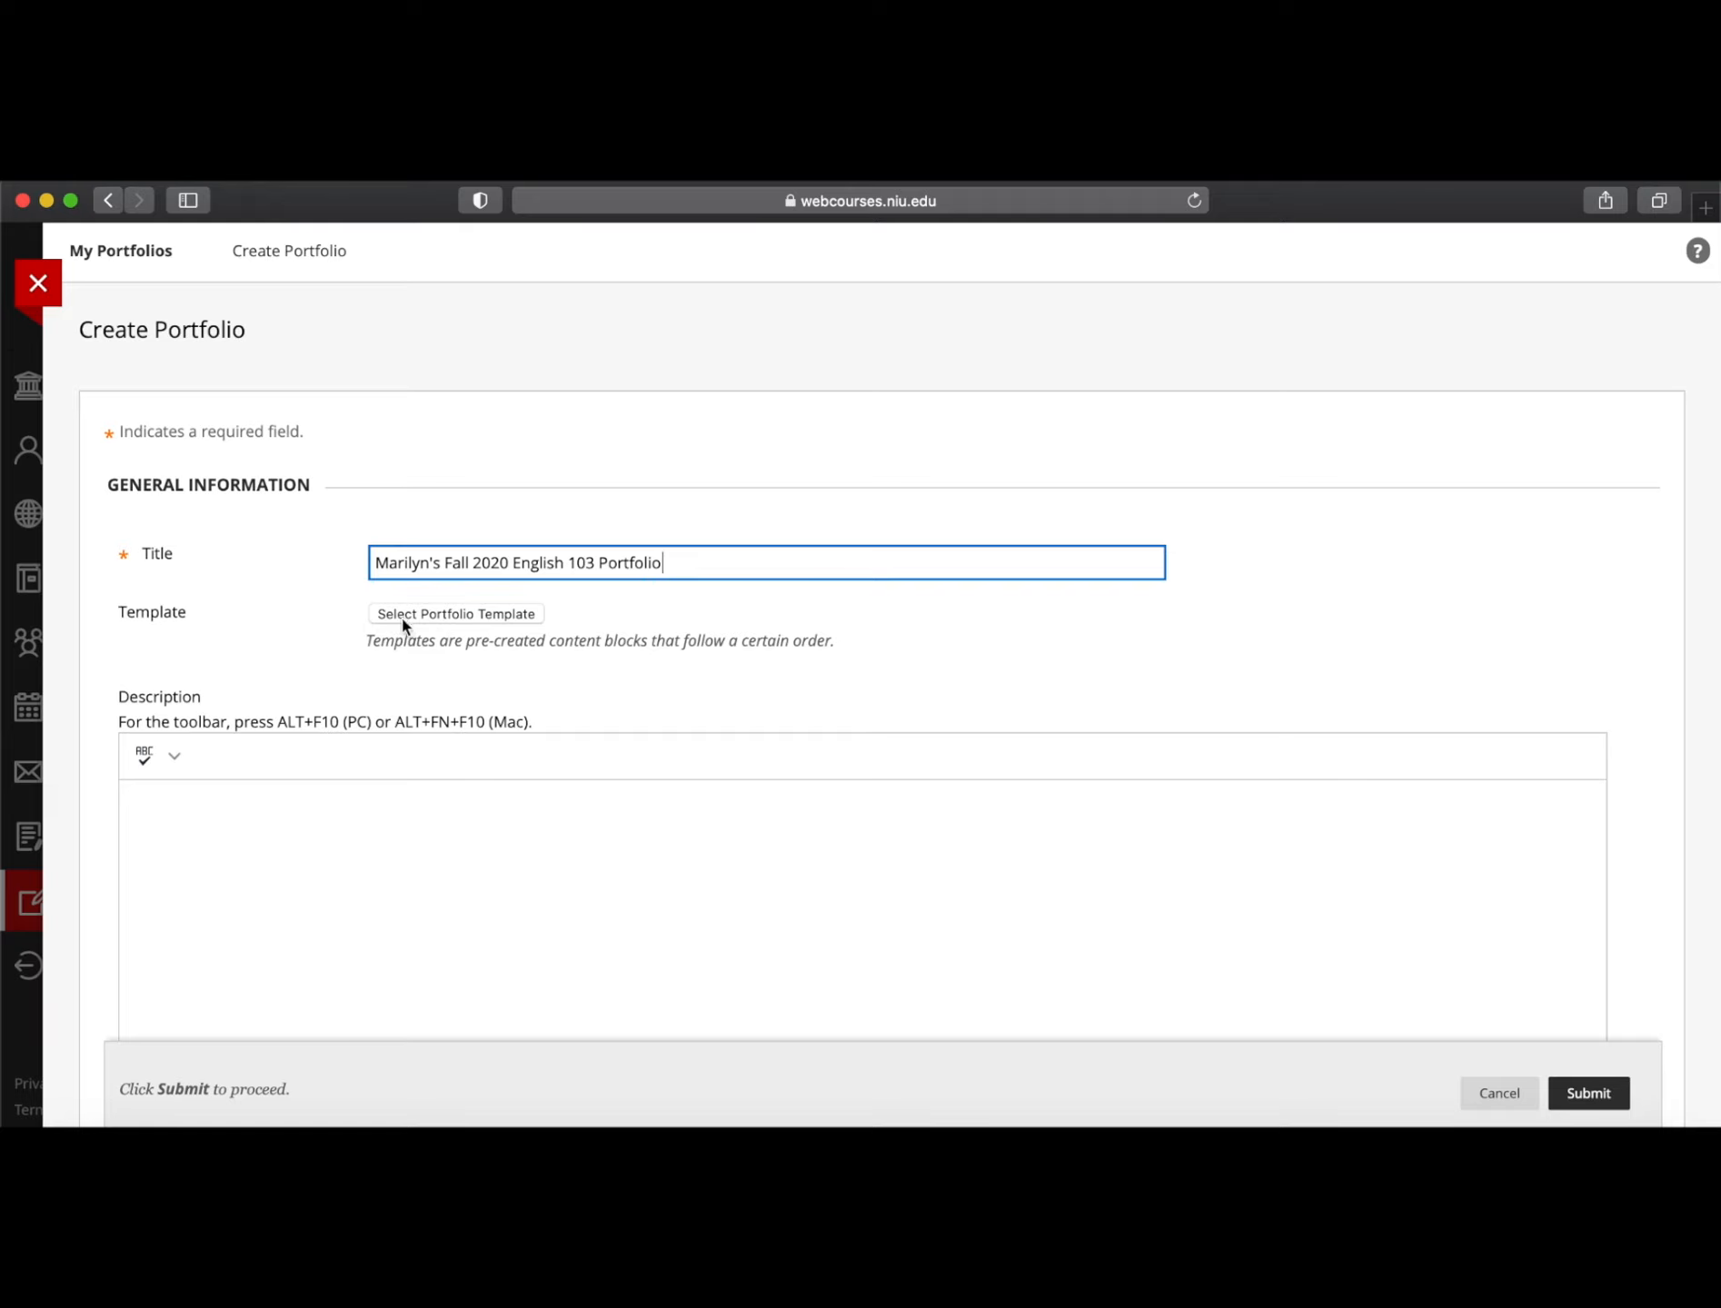
Attach the ENGL 103 - Rhetoric and Composition I template to the new portfolio
left_click(456, 615)
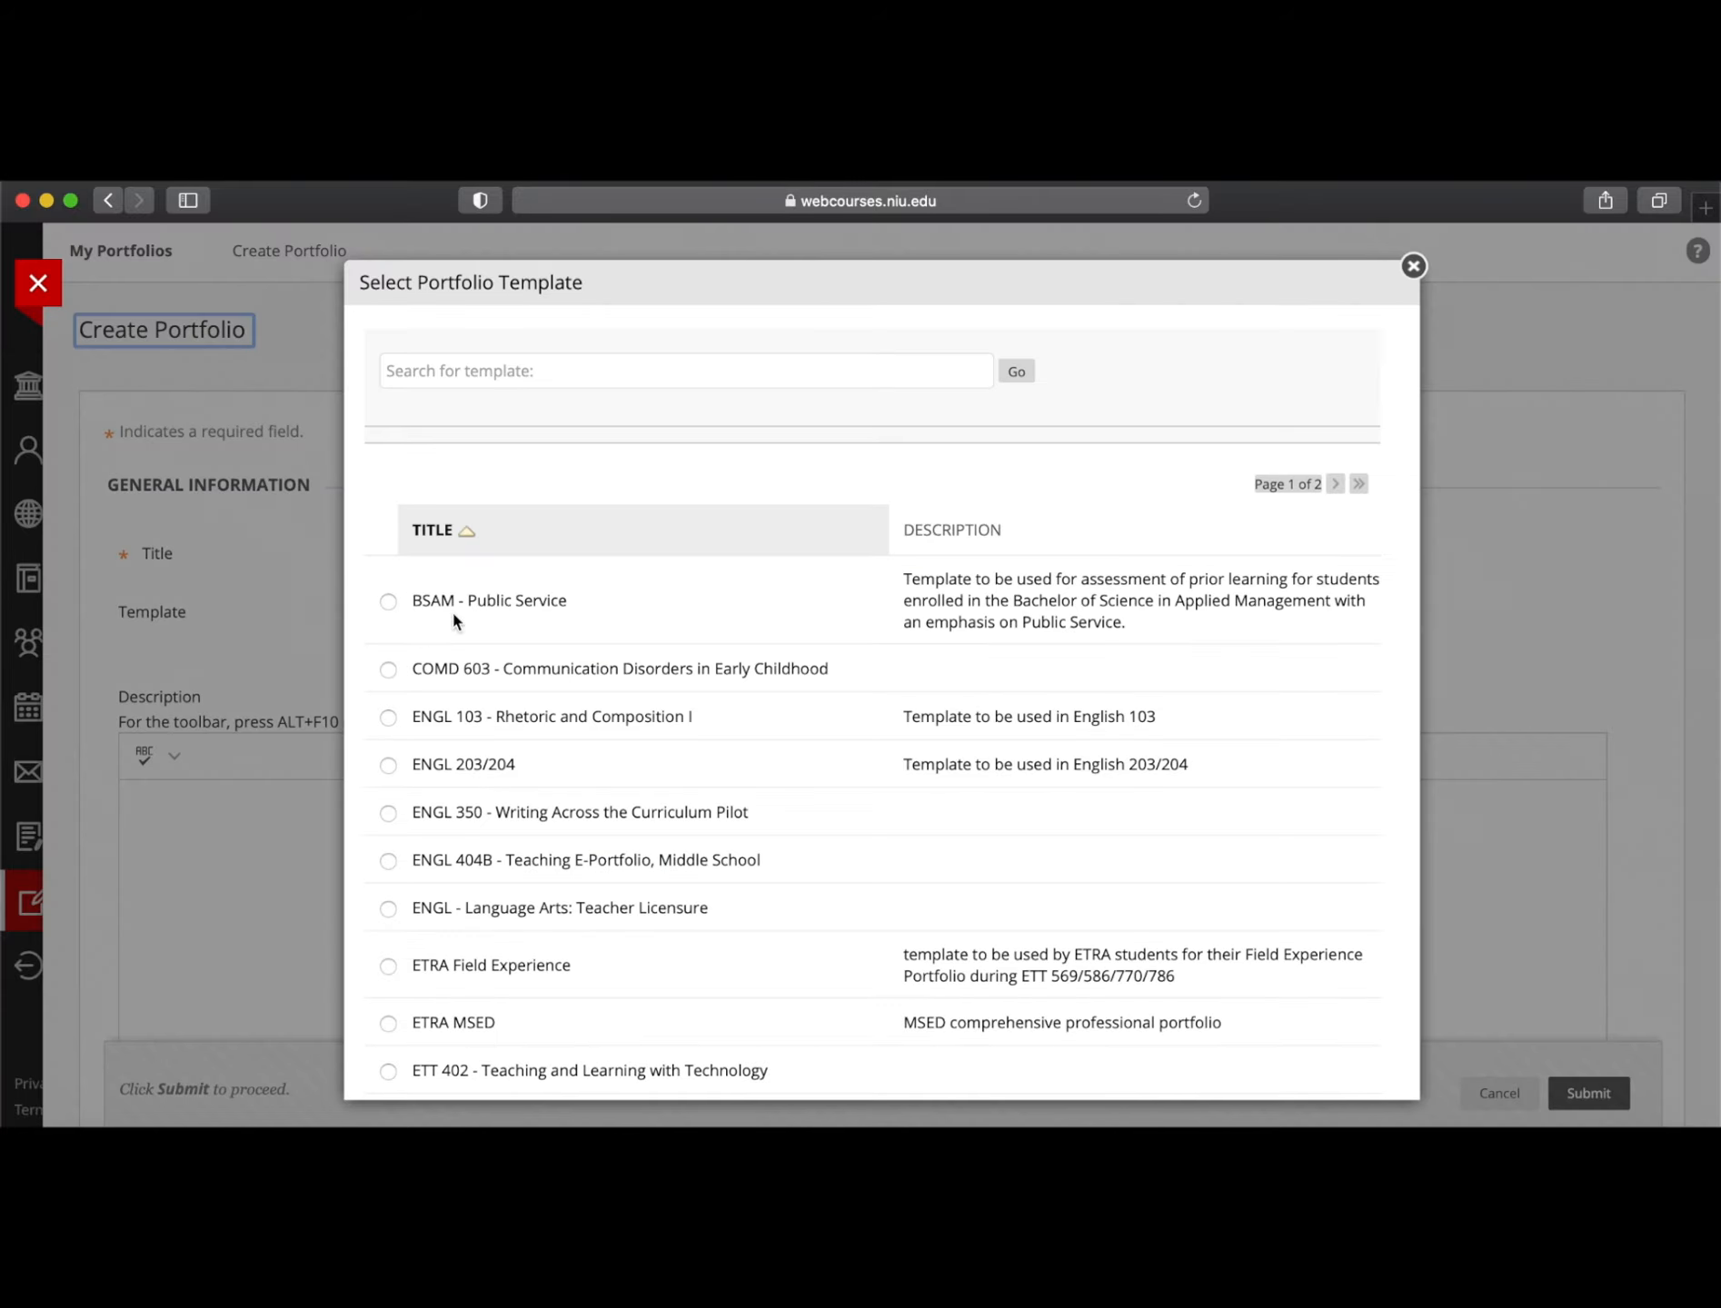
scroll(658, 716, "down", 15)
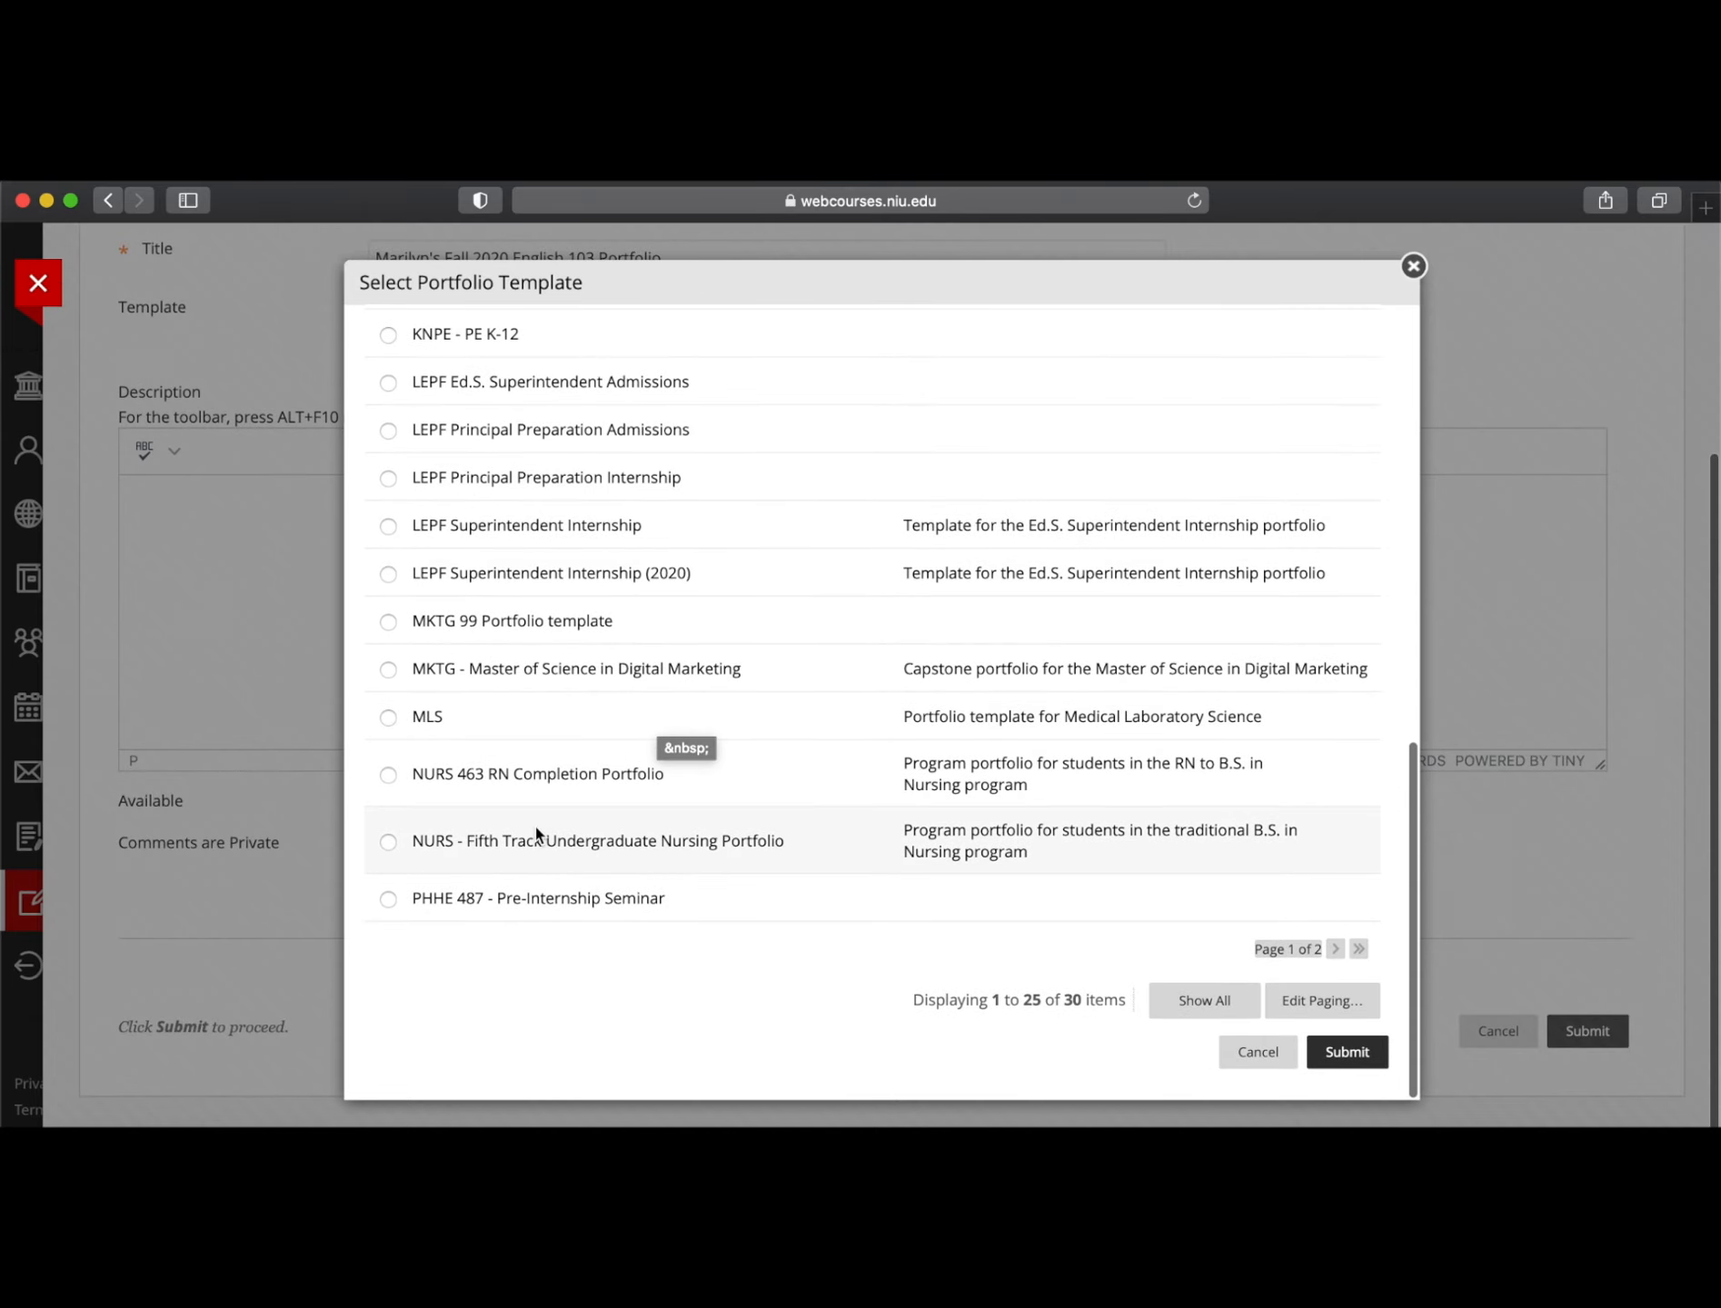
scroll(536, 827, "up", 15)
scroll(564, 845, "down", 3)
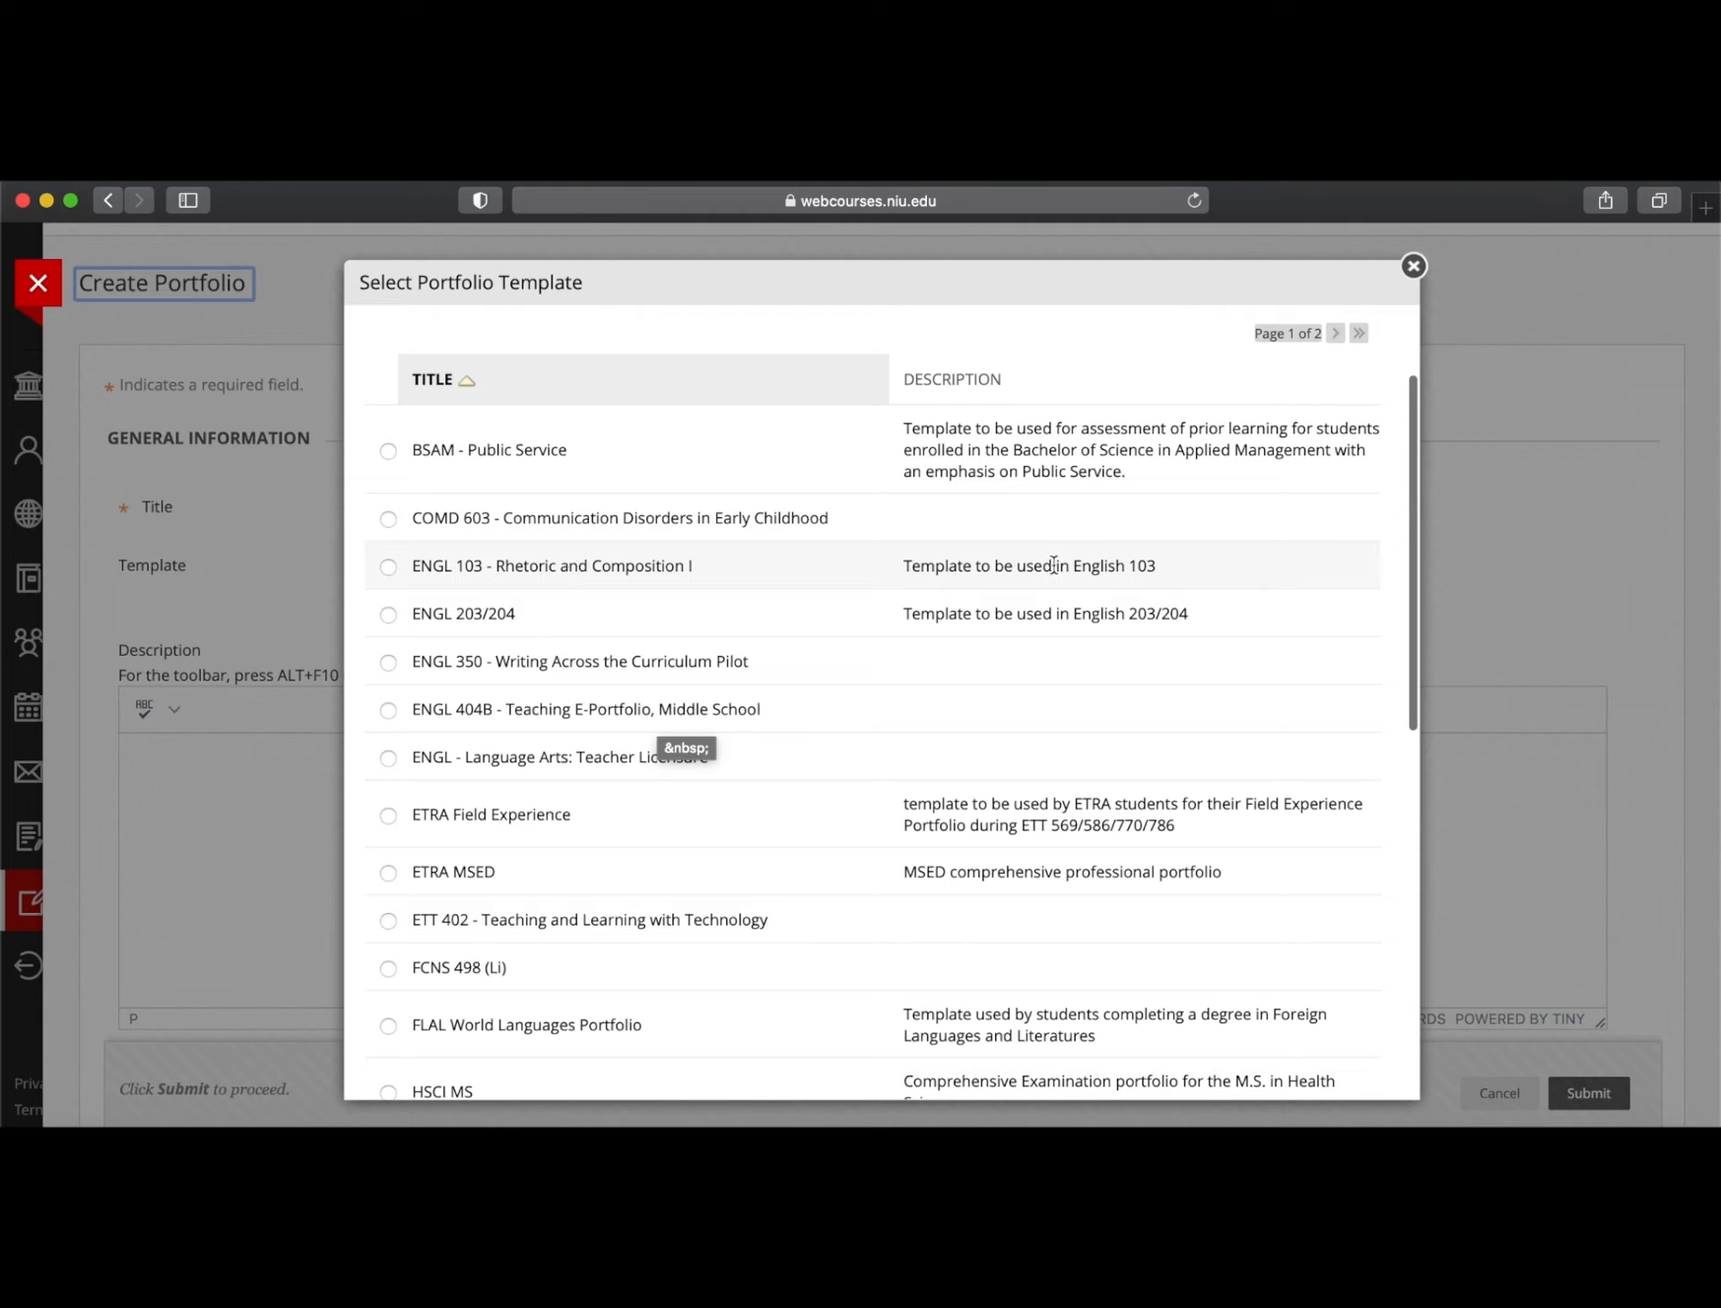
left_click(388, 567)
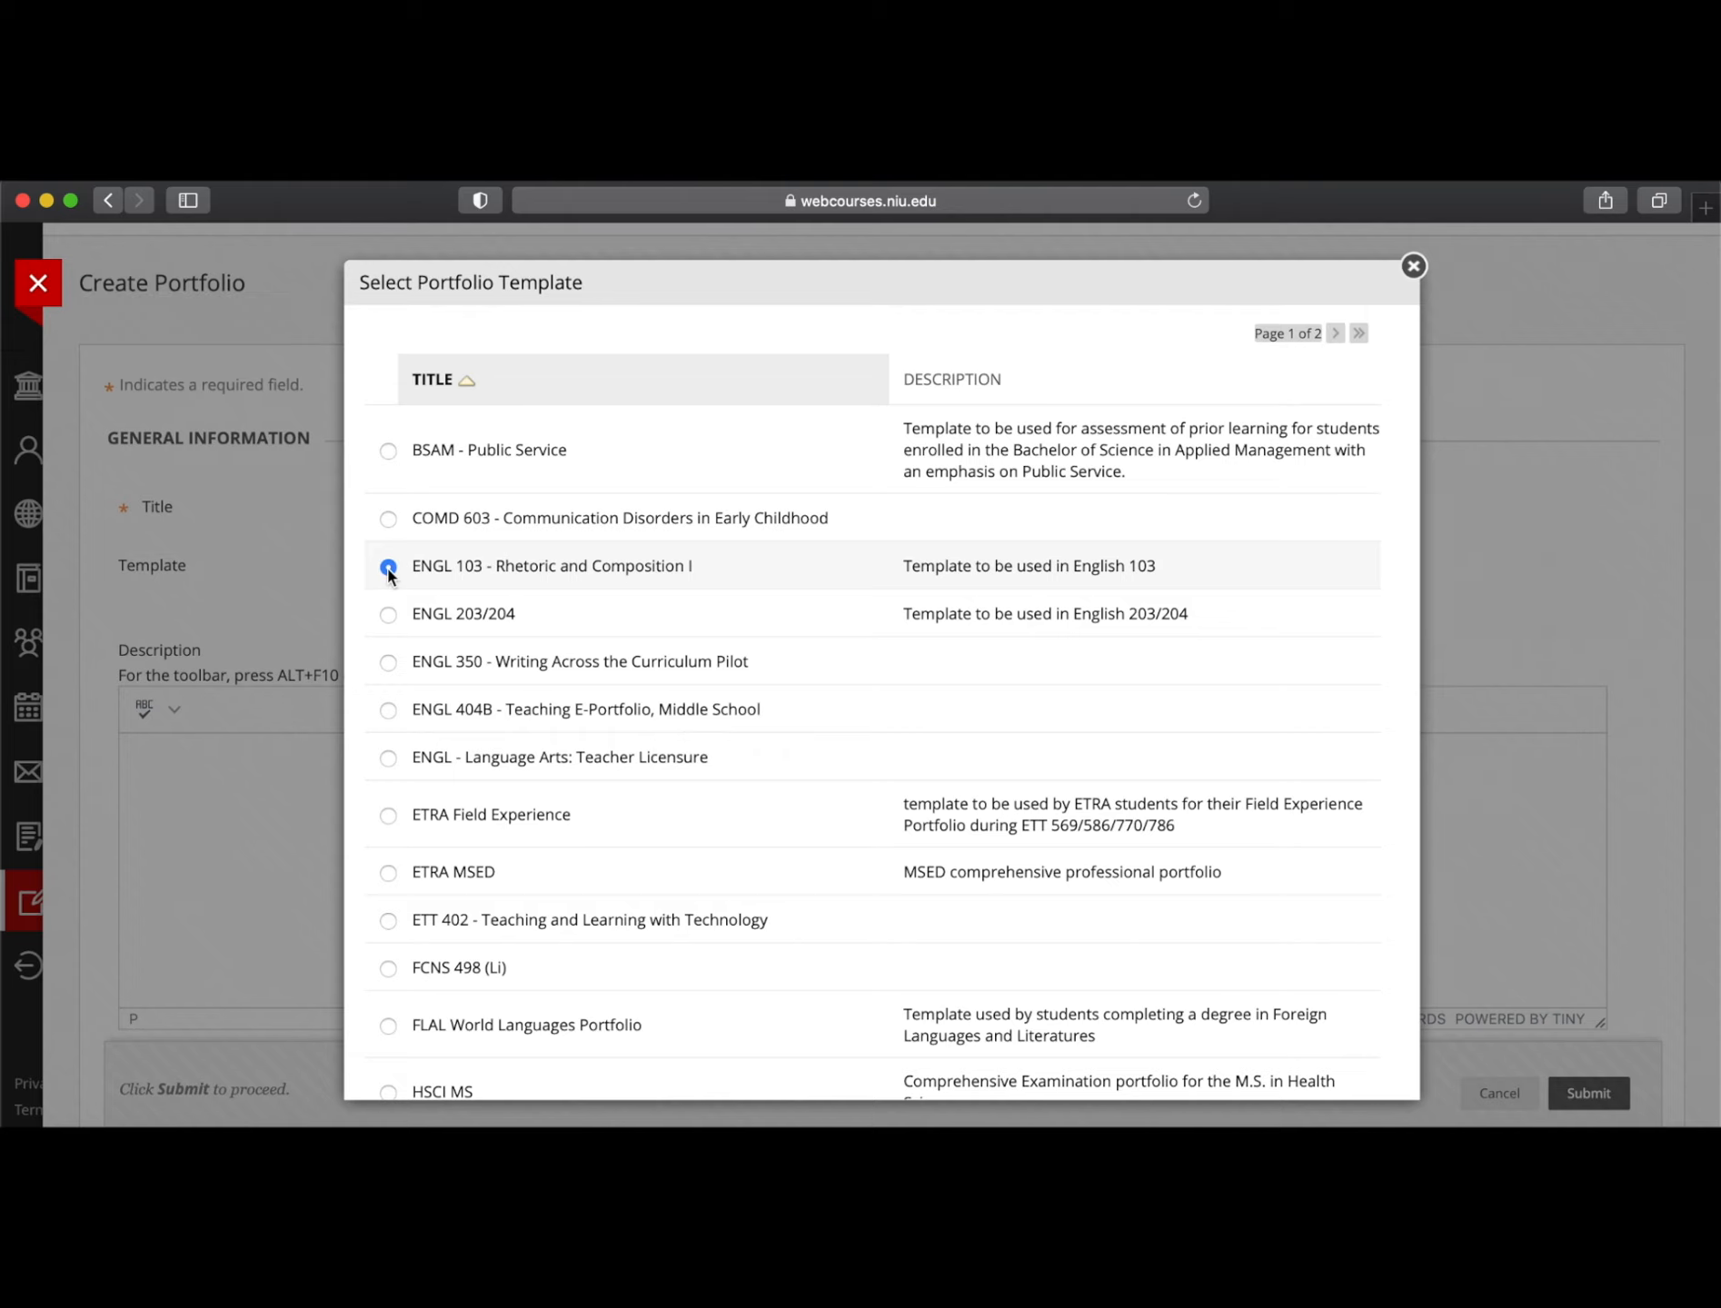
scroll(998, 756, "down", 10)
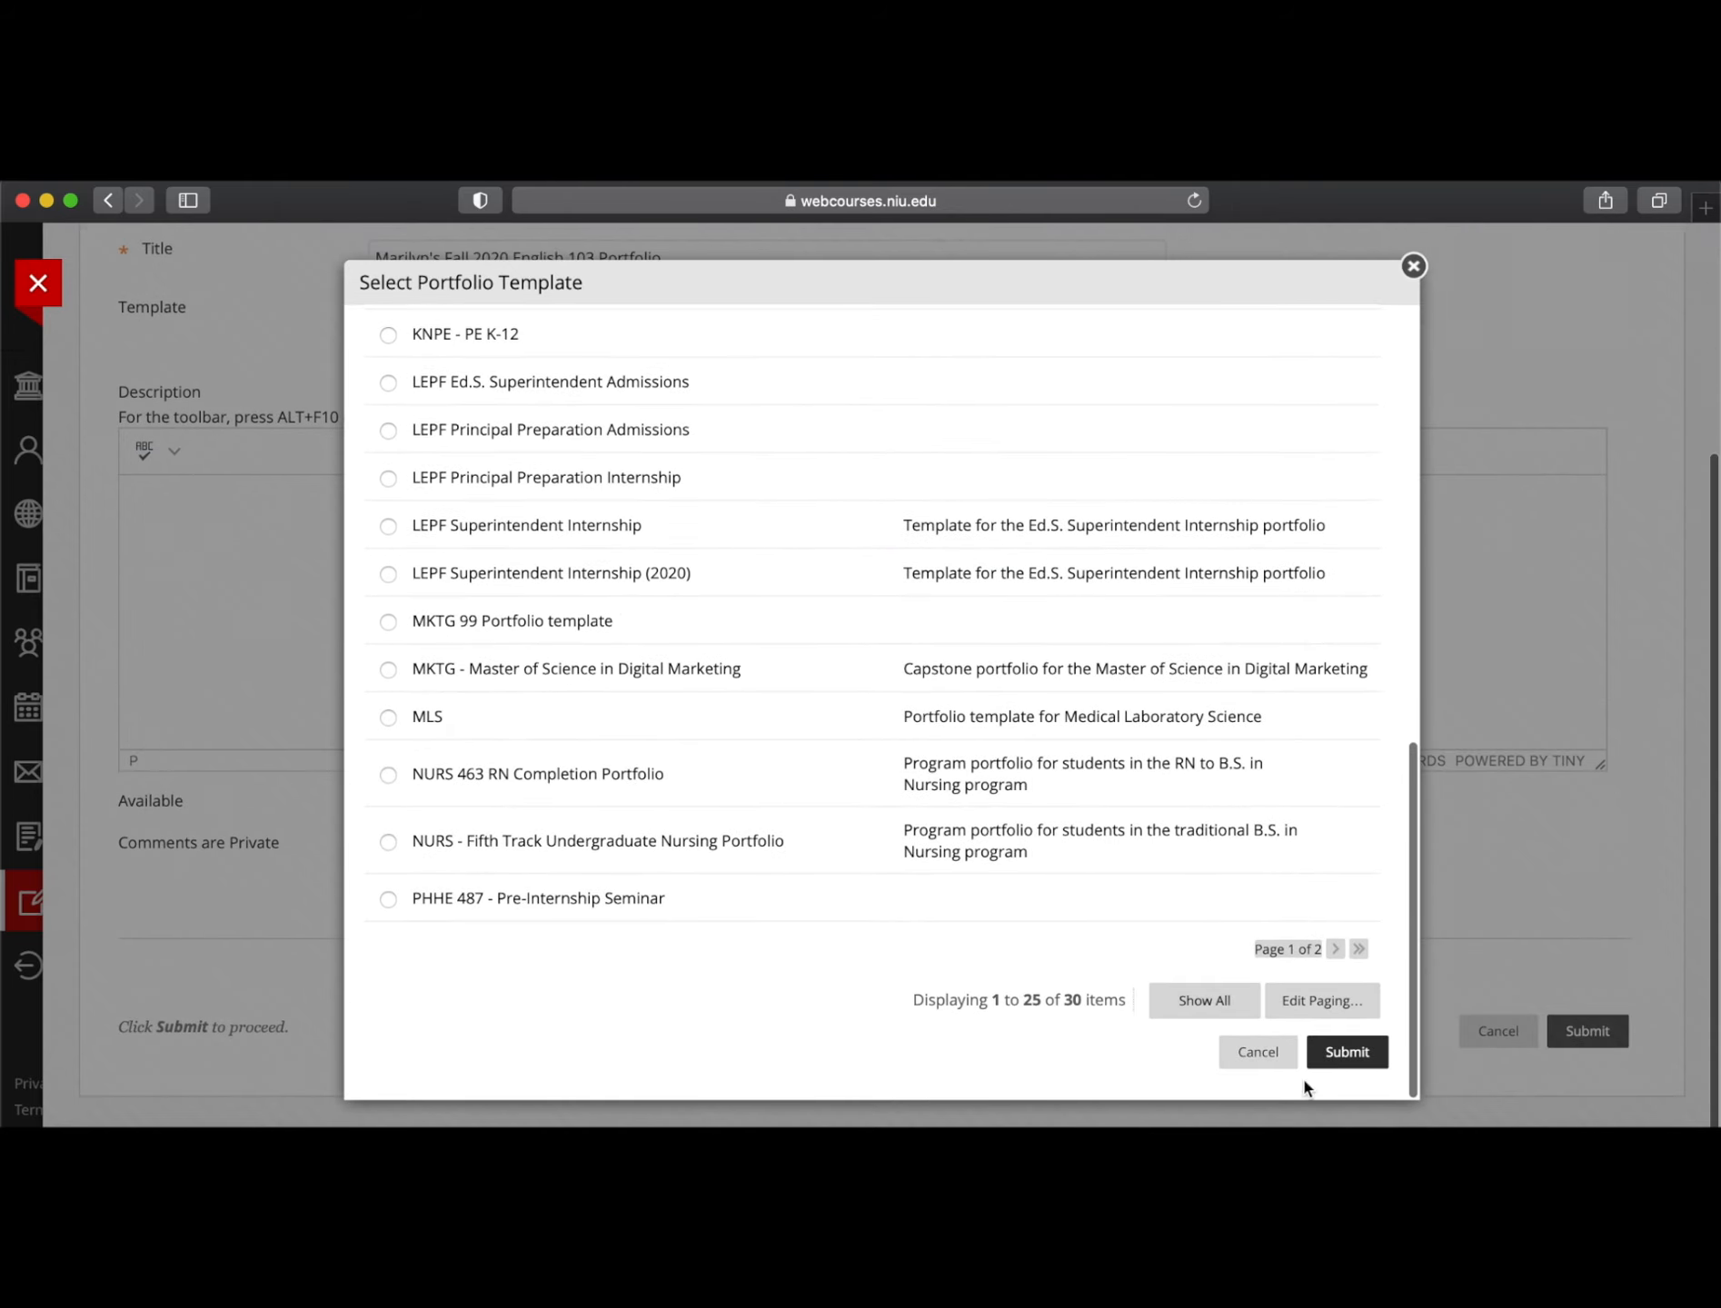
left_click(1347, 1054)
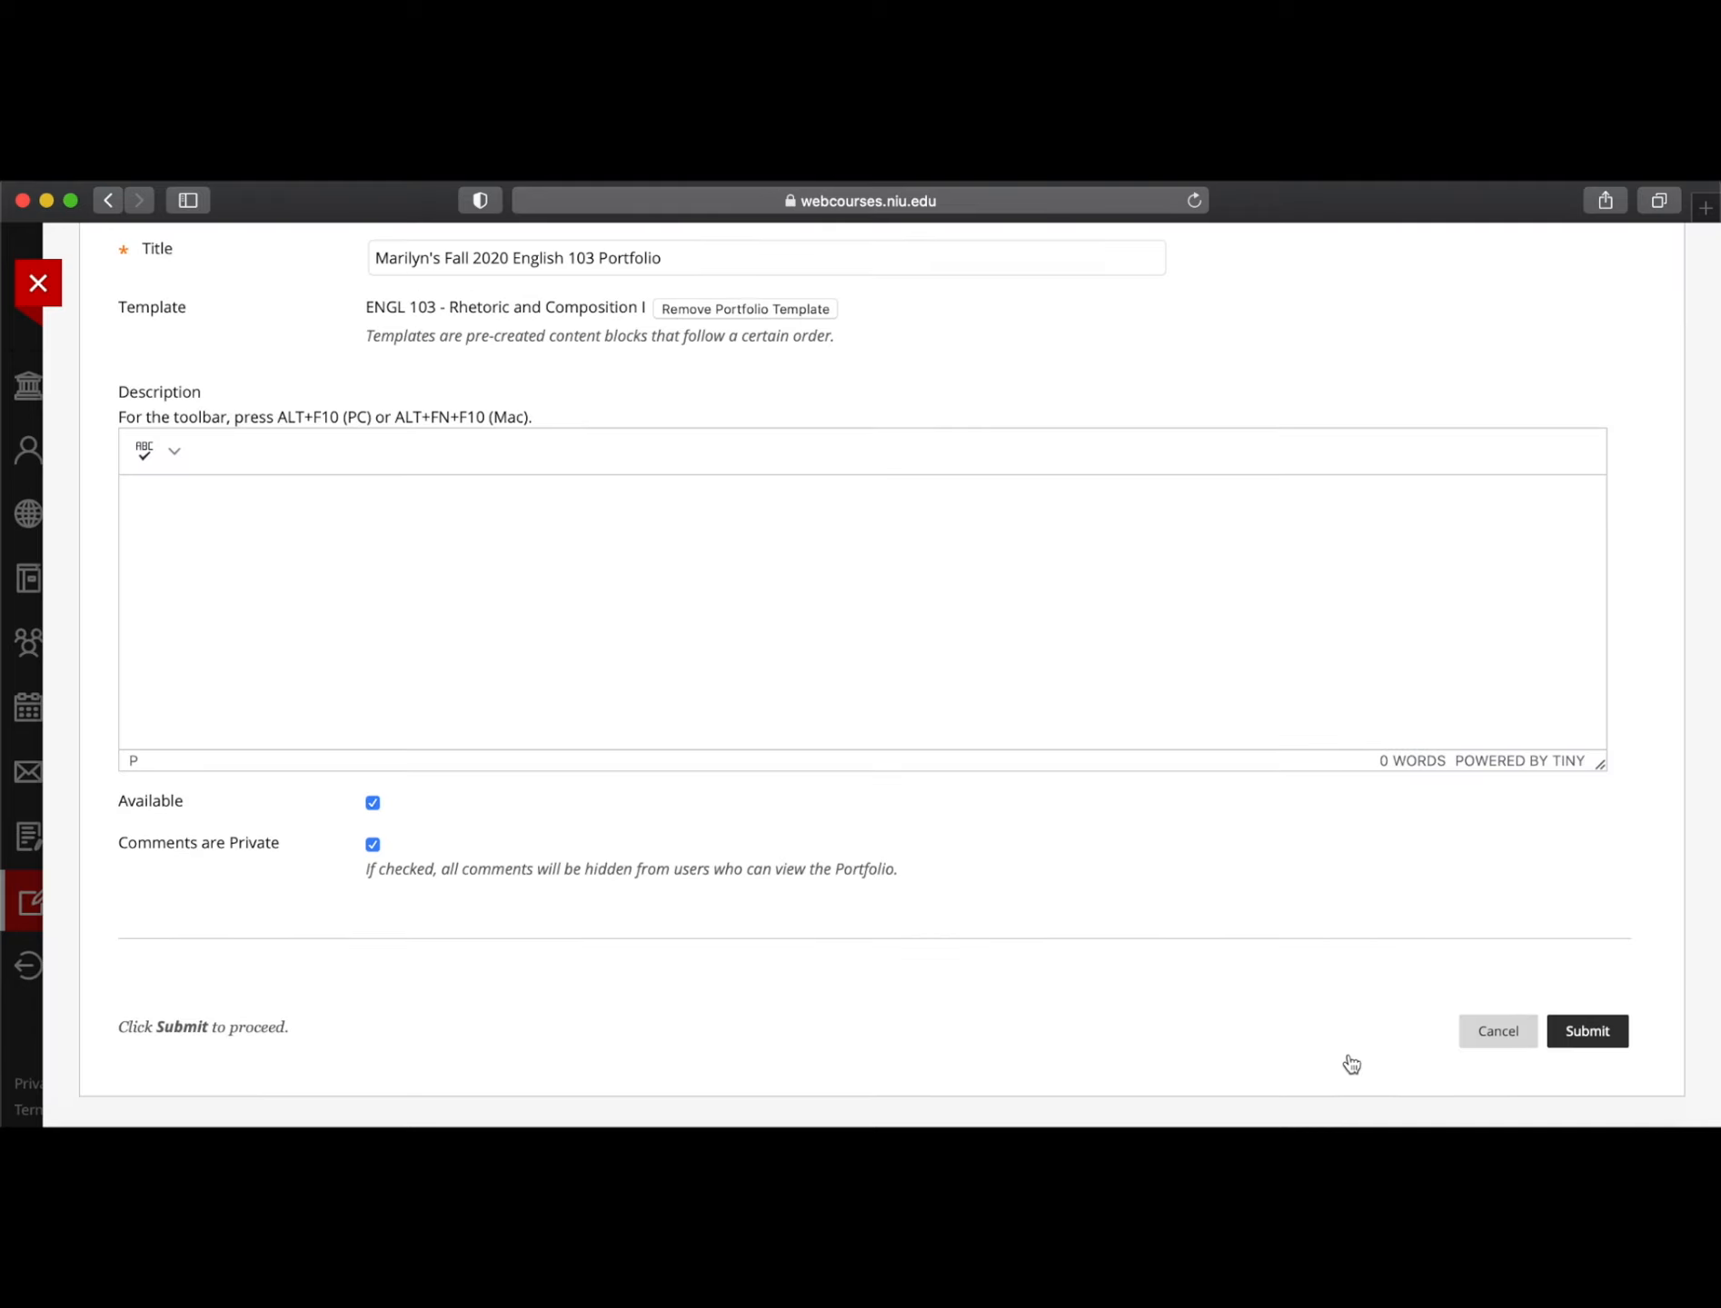
scroll(931, 536, "up", 5)
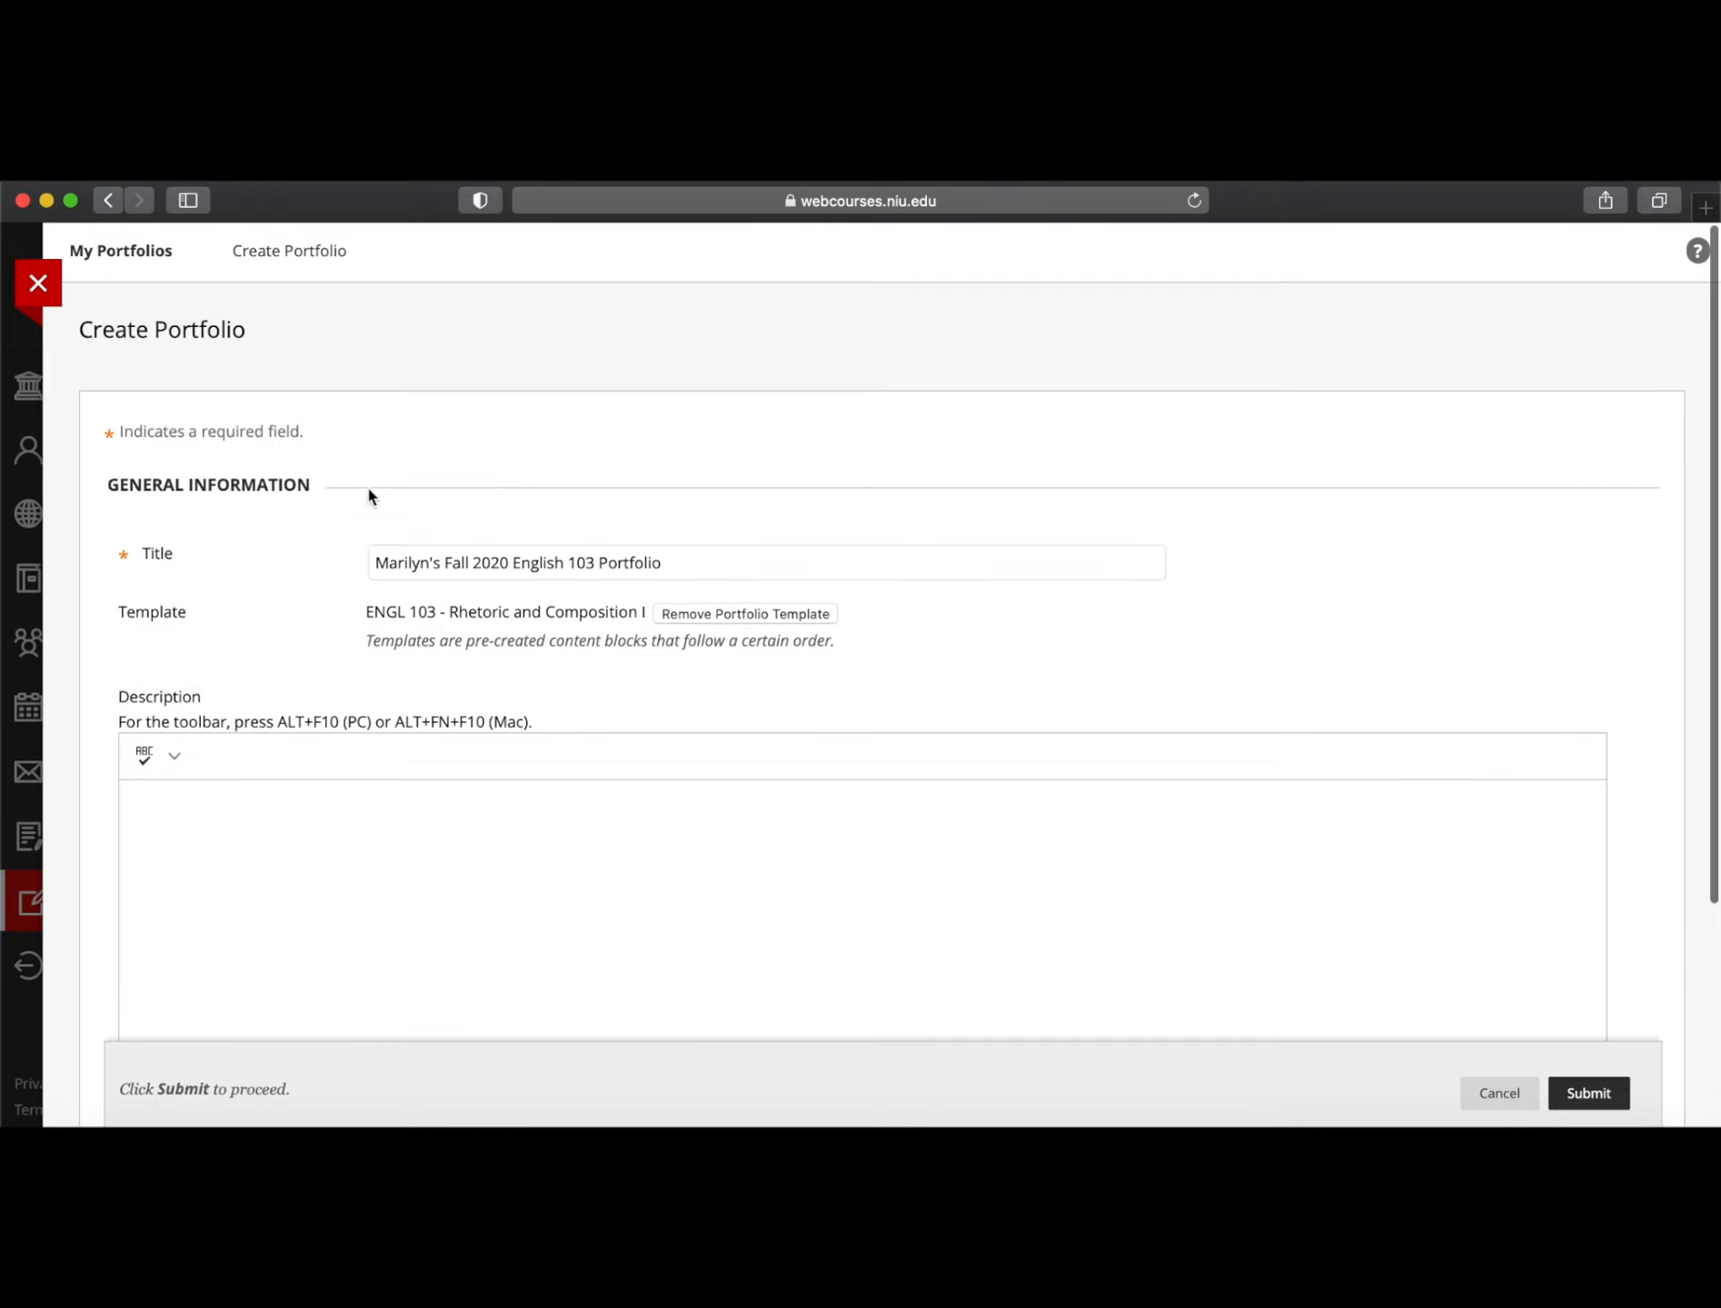
scroll(703, 736, "down", 3)
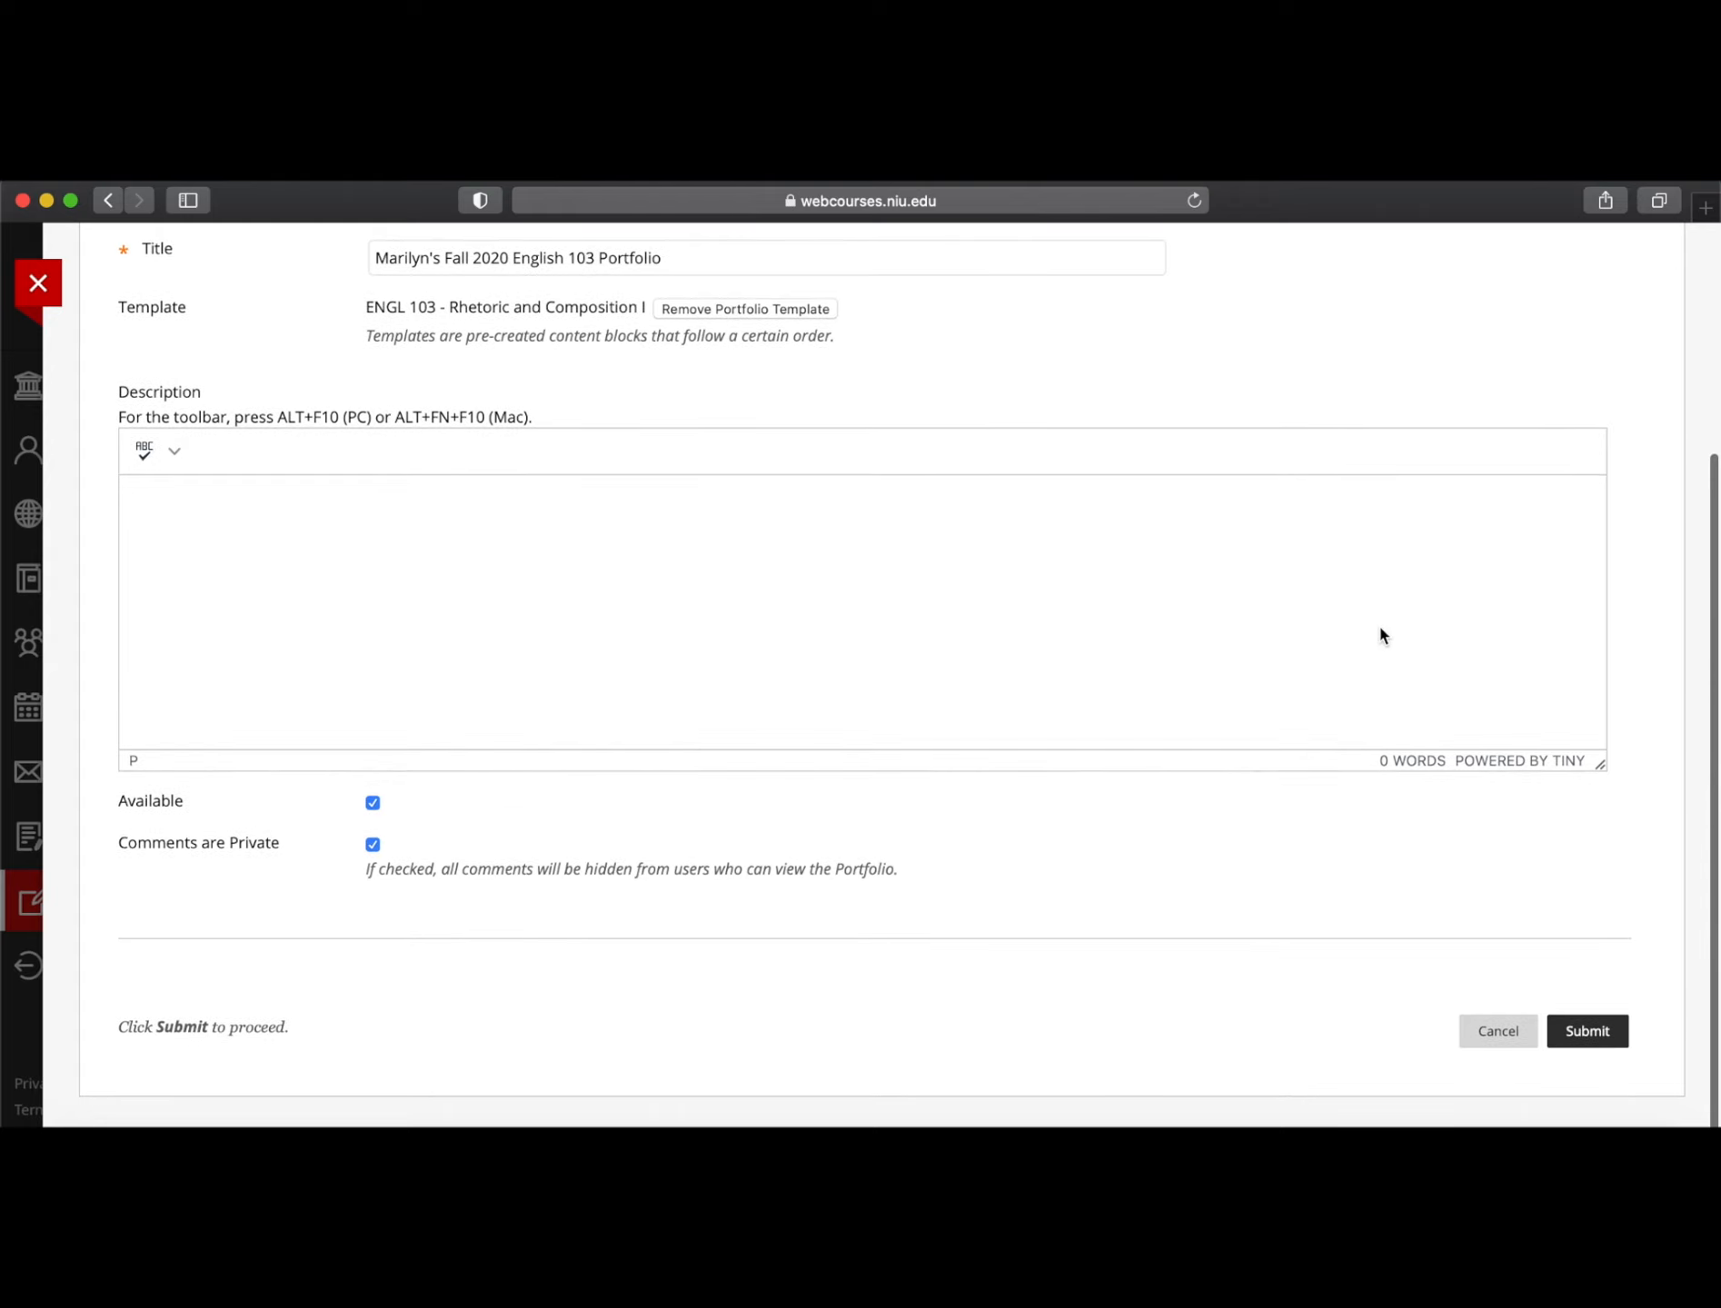
scroll(1089, 623, "up", 3)
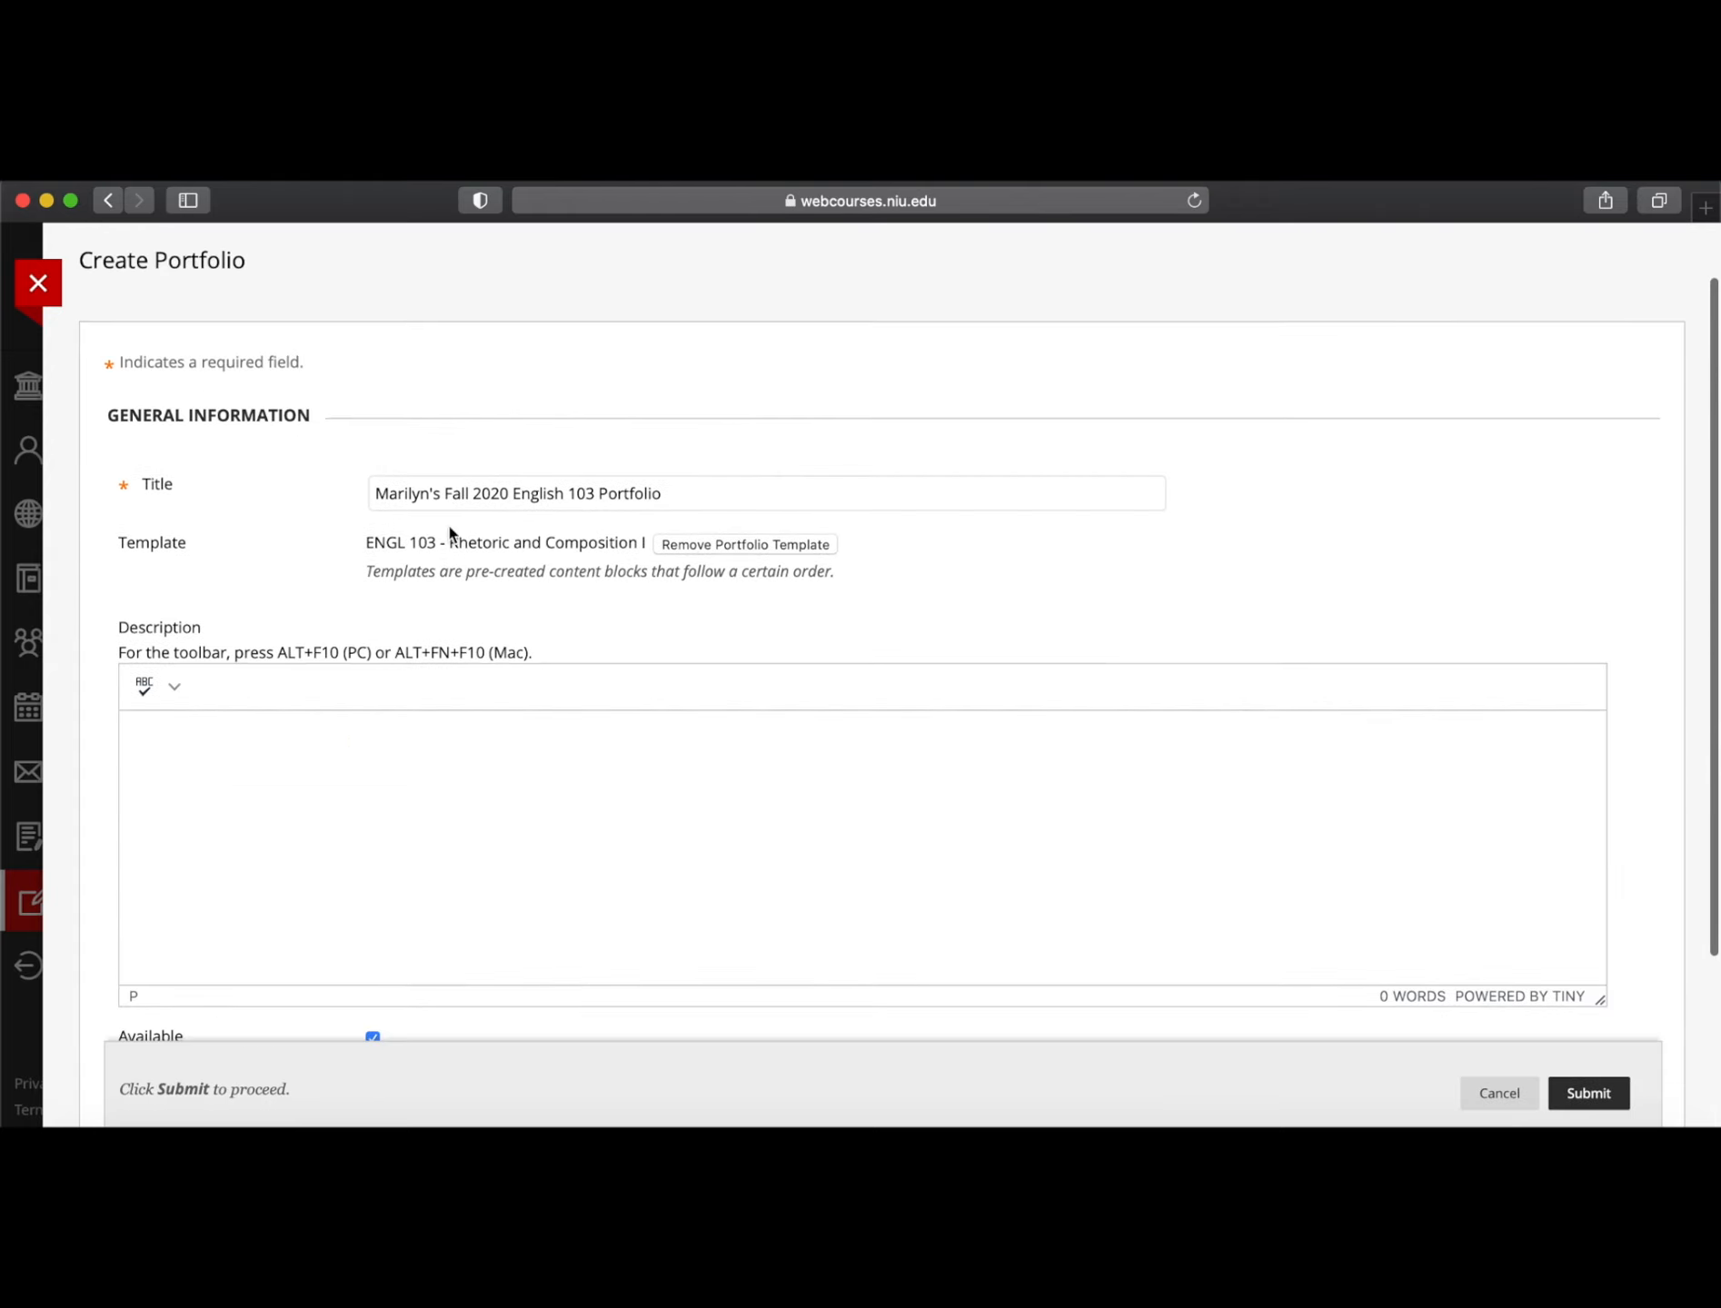
scroll(1355, 776, "down", 5)
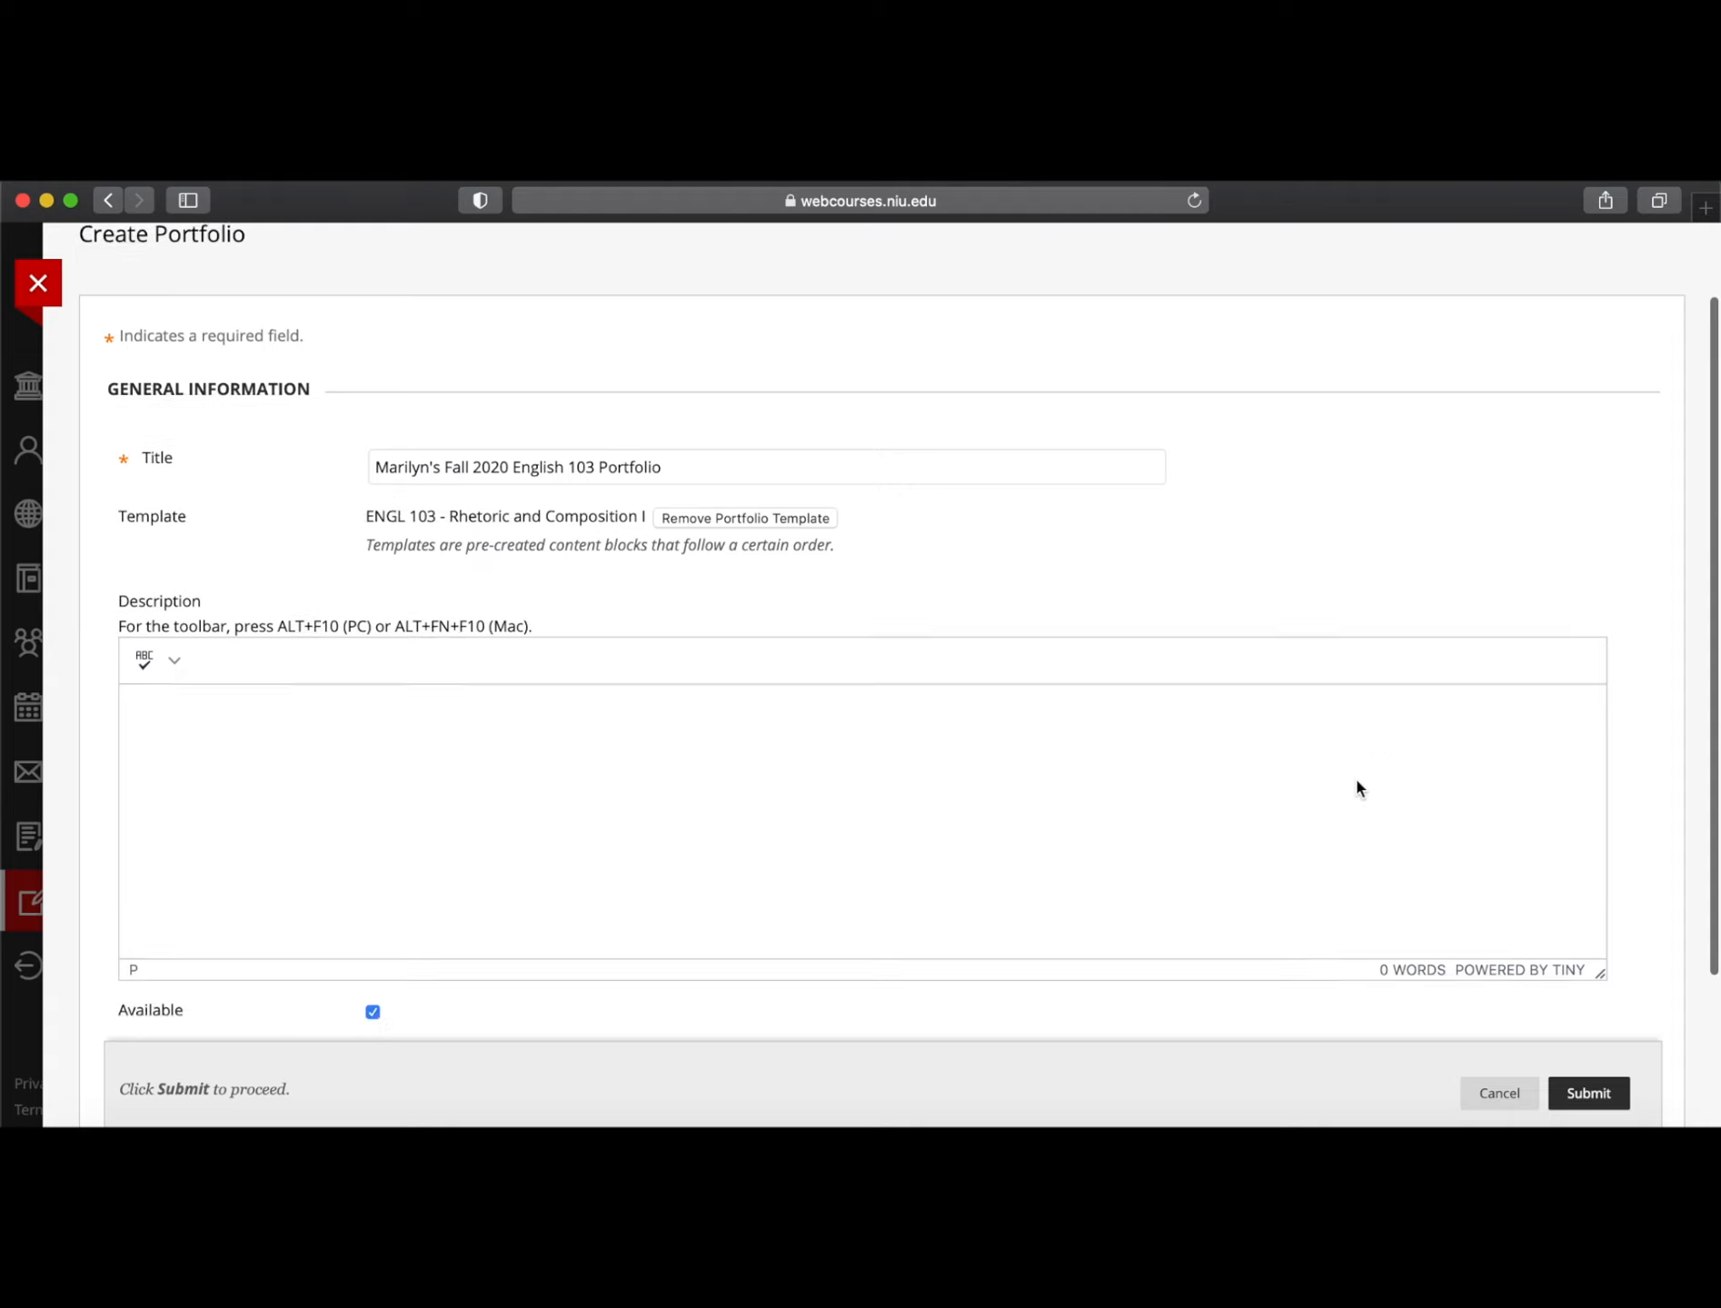
Submit the Create Portfolio form and decline the Getting Started guided tour
left_click(1588, 1032)
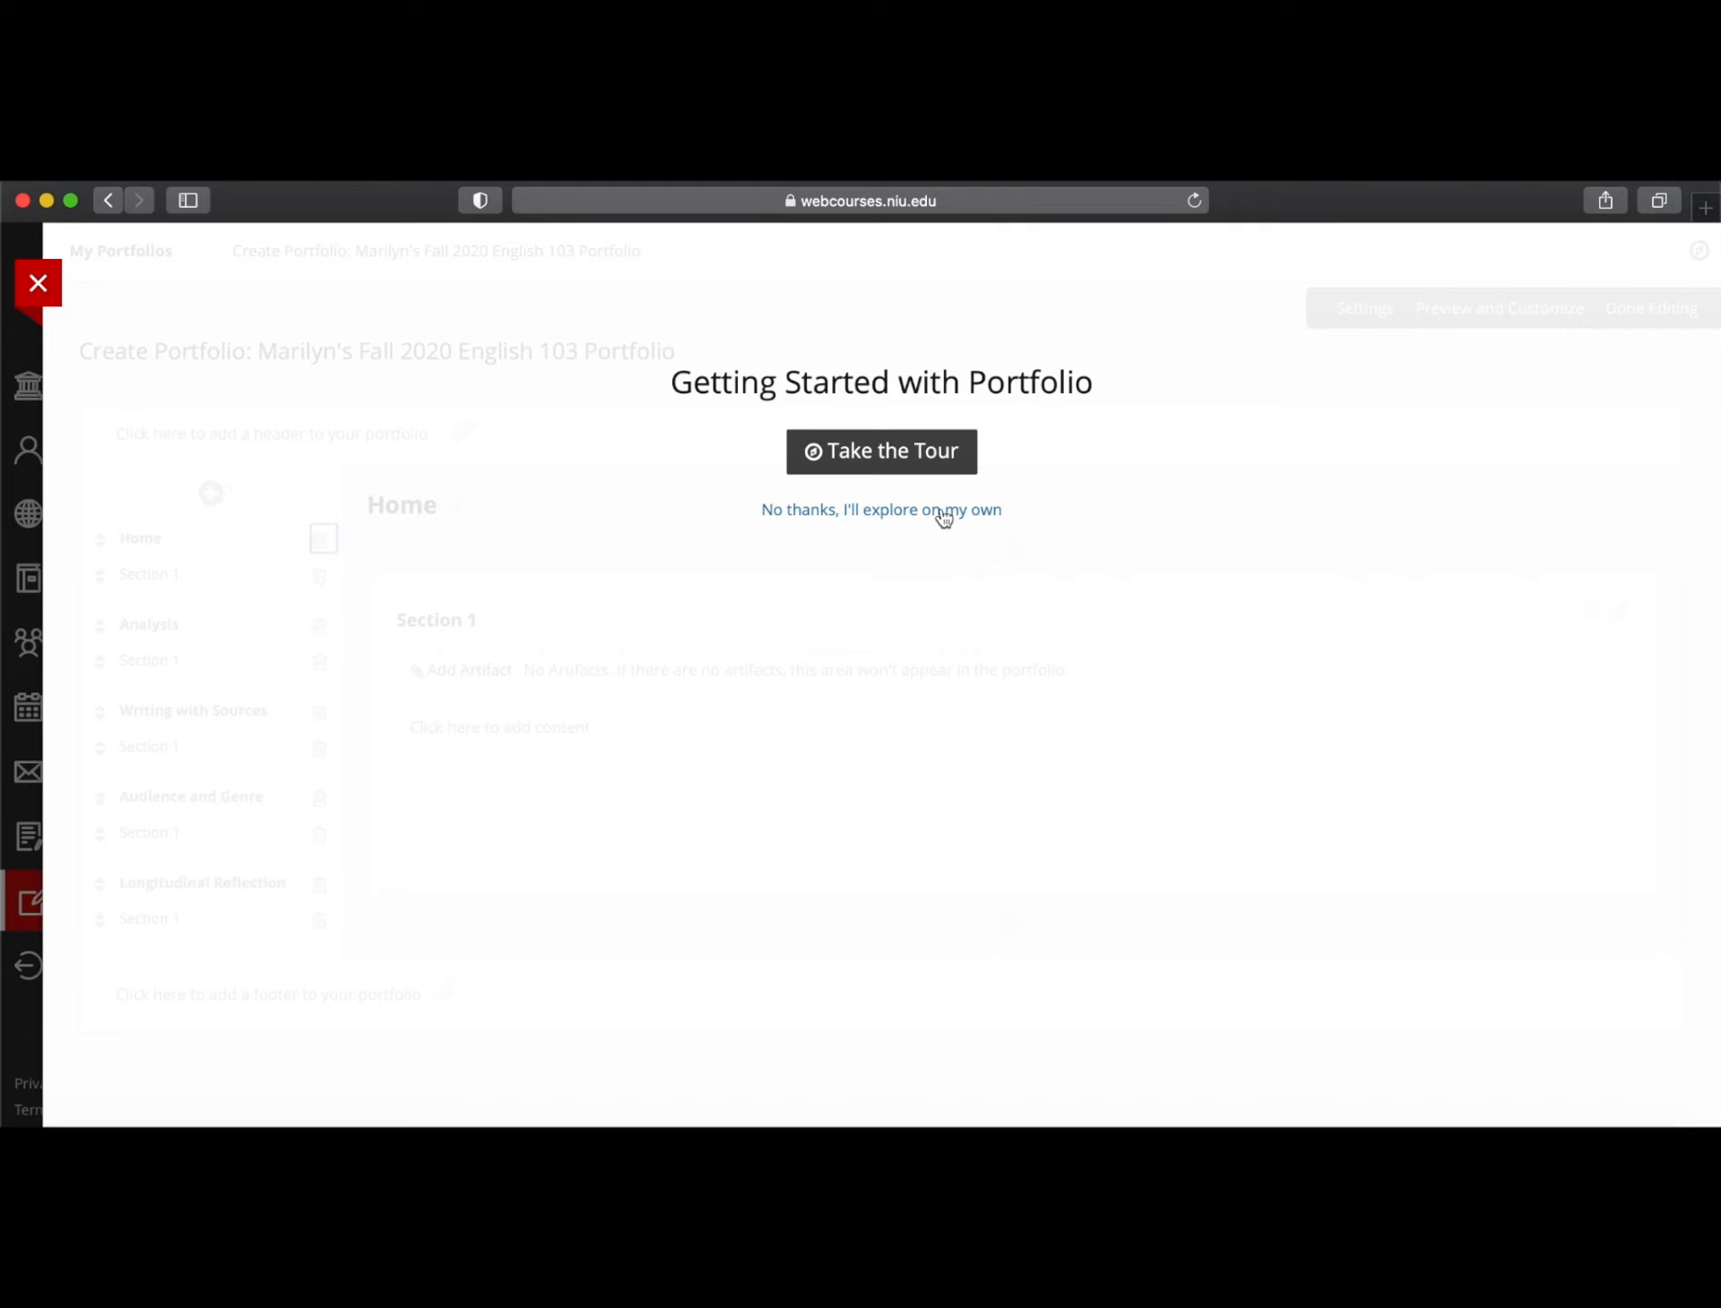
left_click(870, 512)
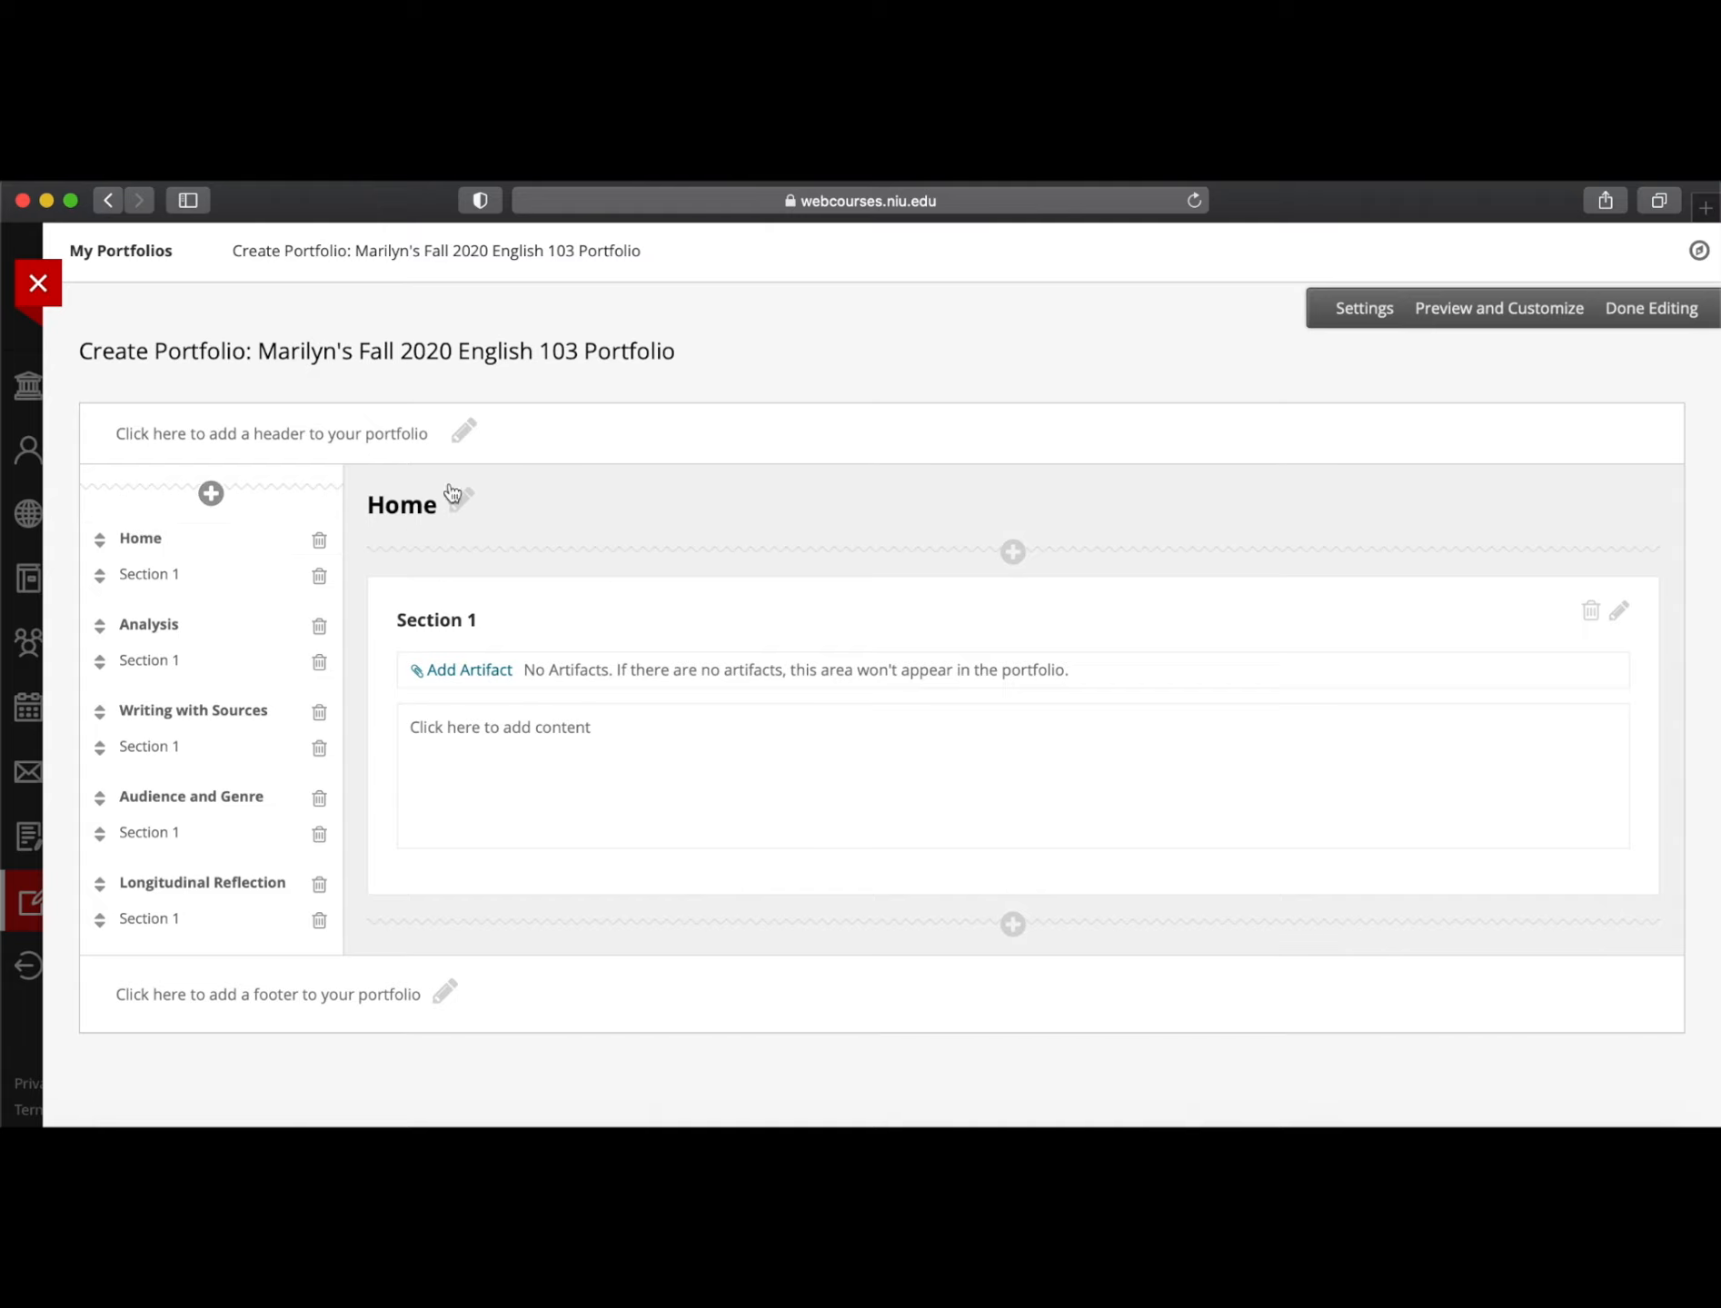
Glance at the Analysis page, then return to the Home page showing Section 1
left_click(166, 637)
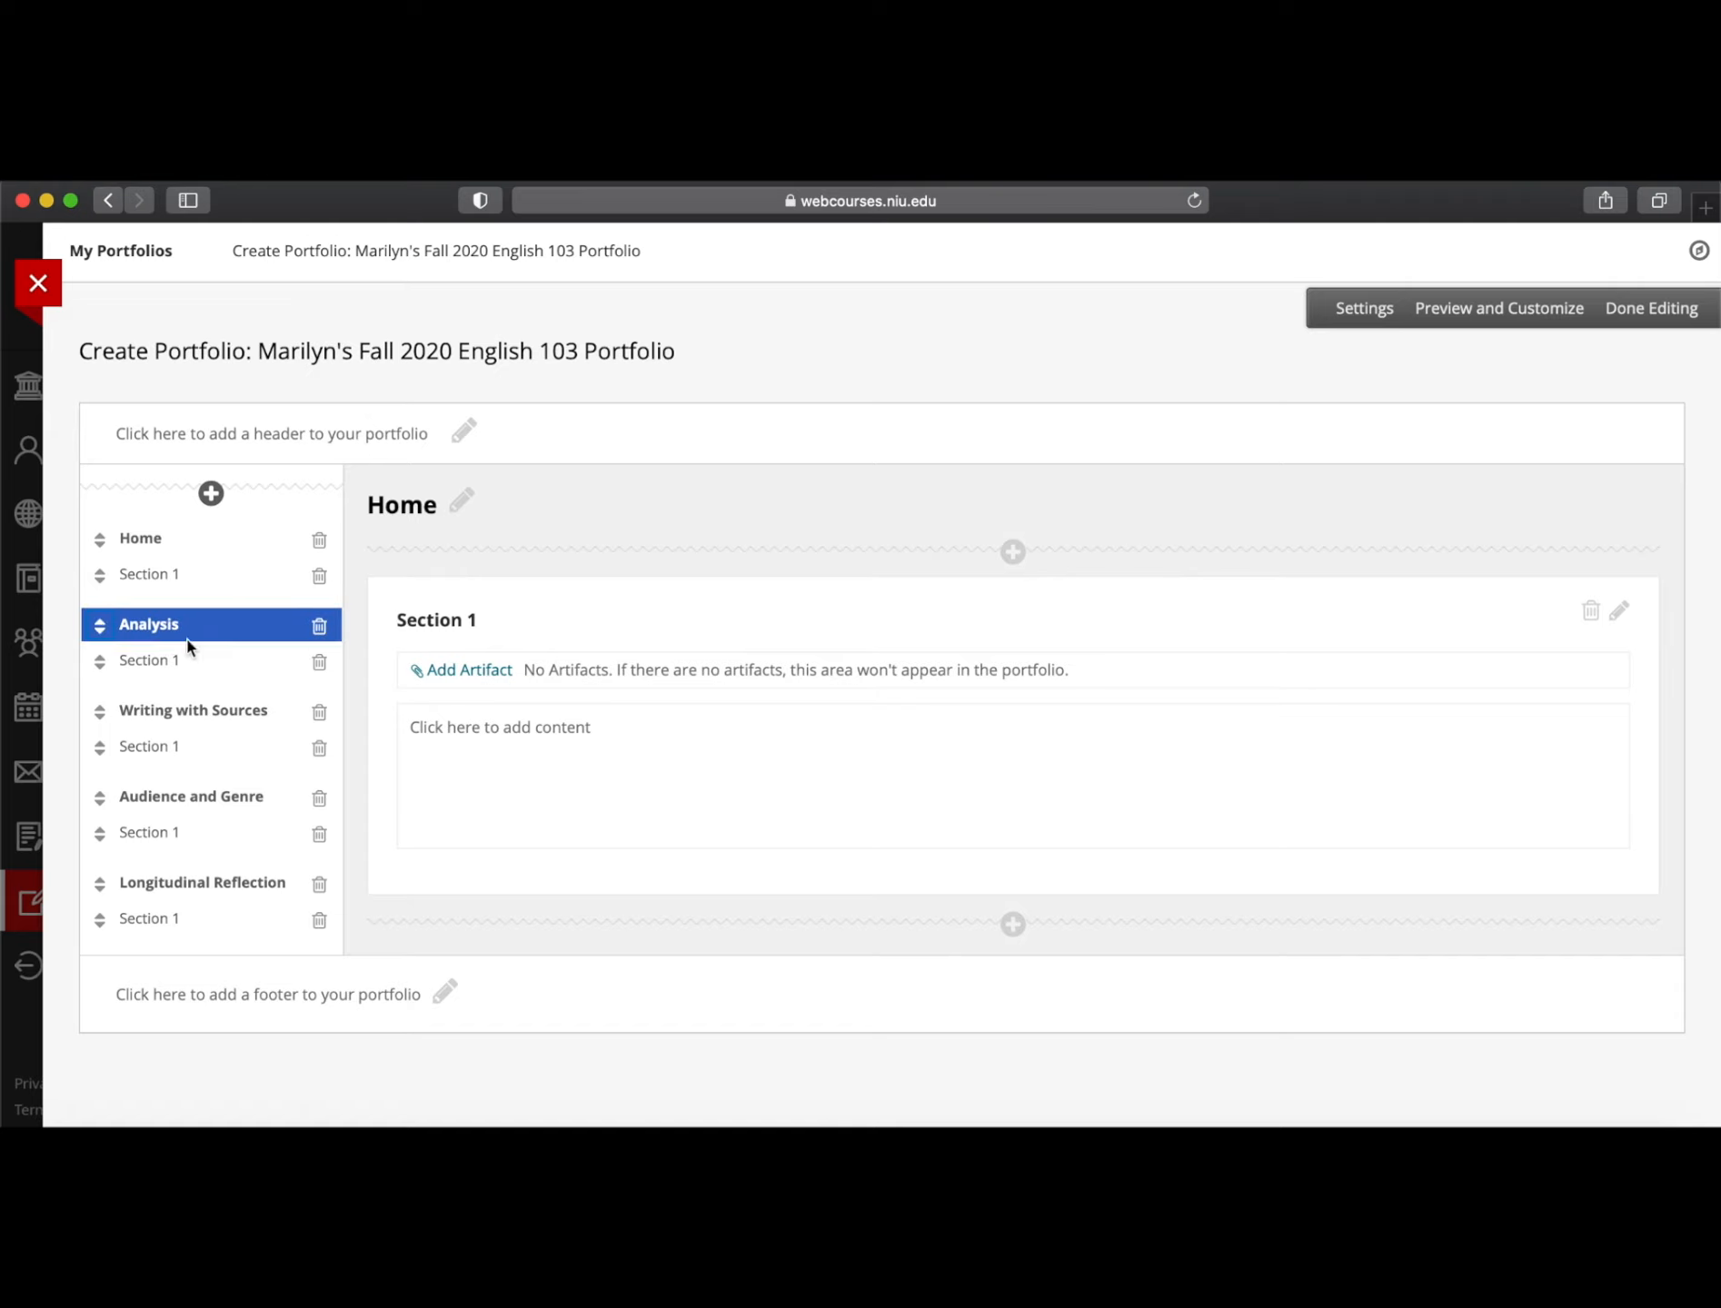
left_click(182, 539)
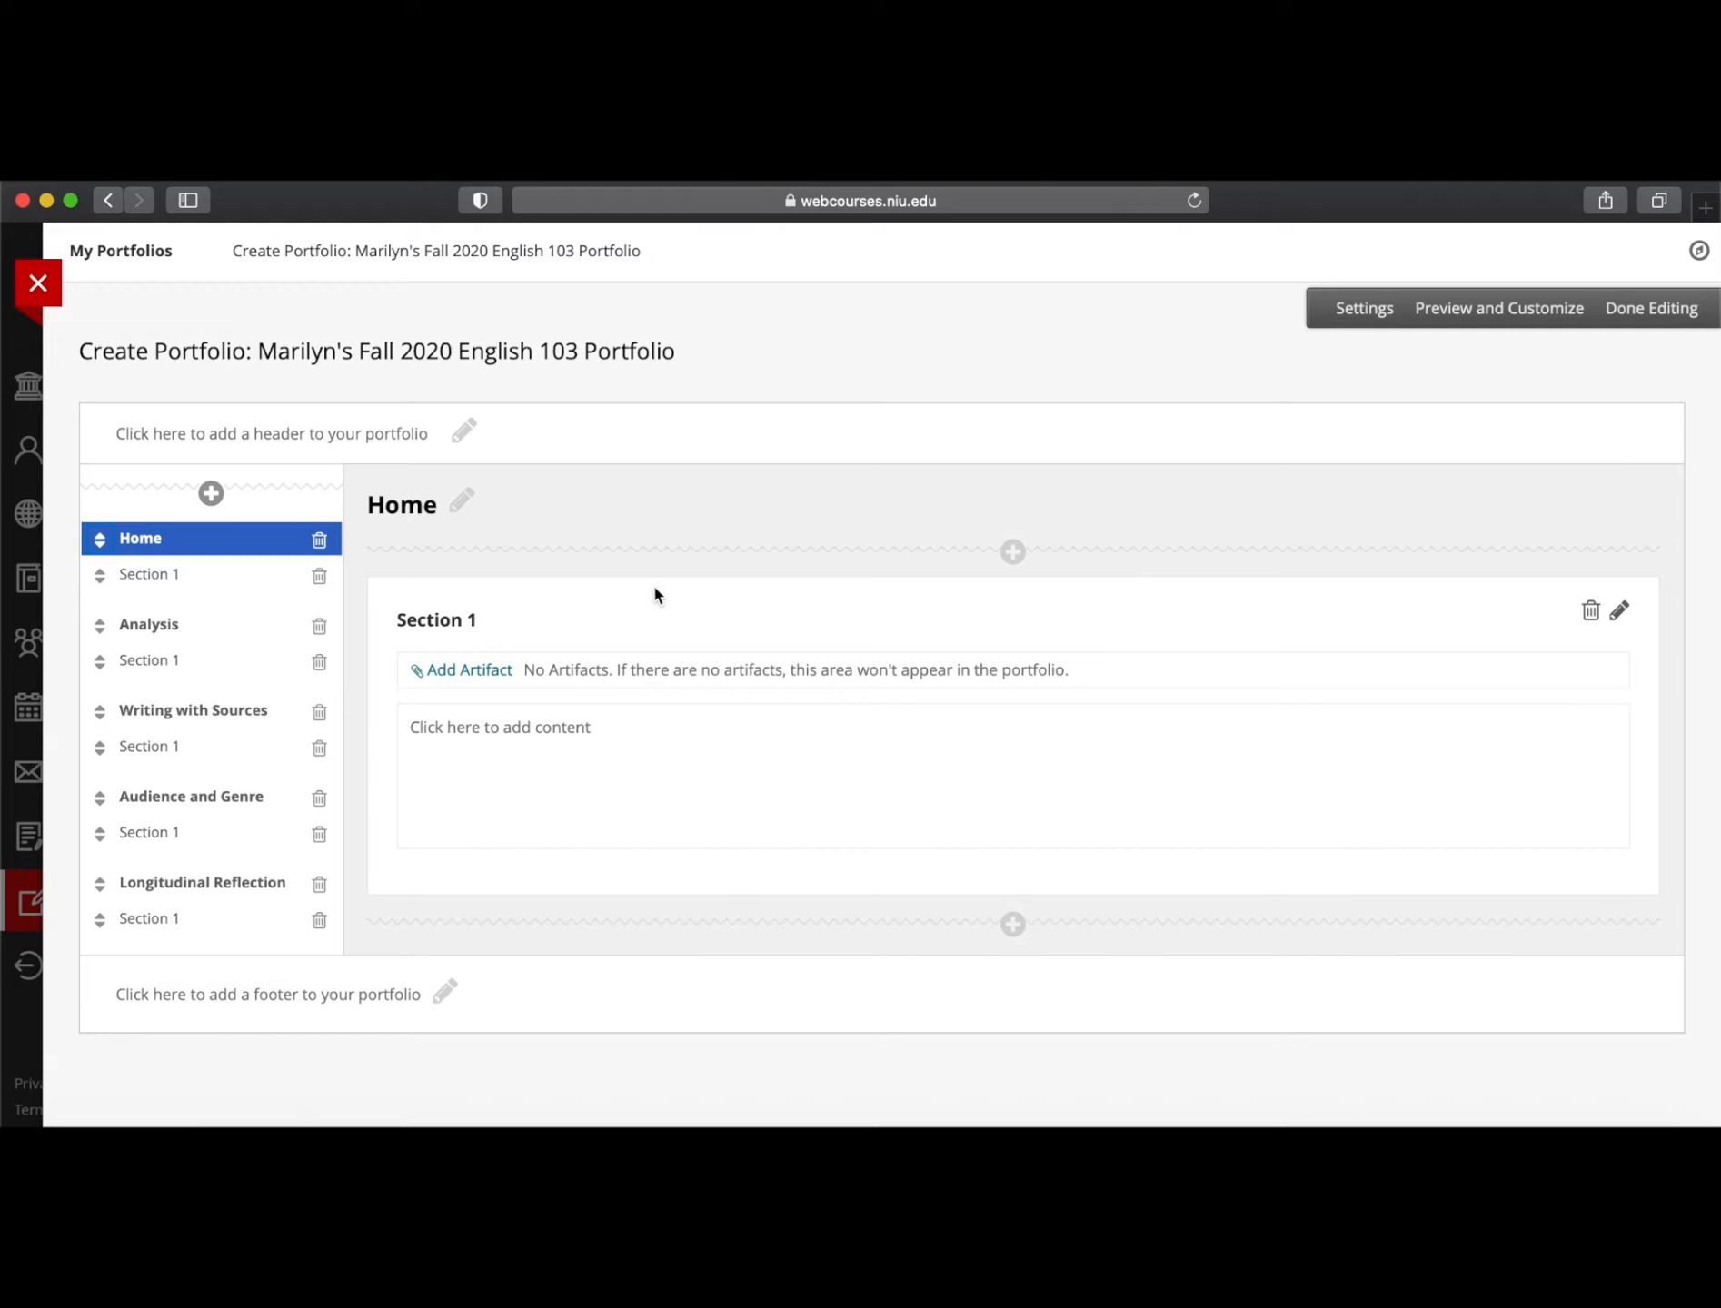
Retitle the Home page's Section 1 as 'About Me' in the section editor
left_click(471, 619)
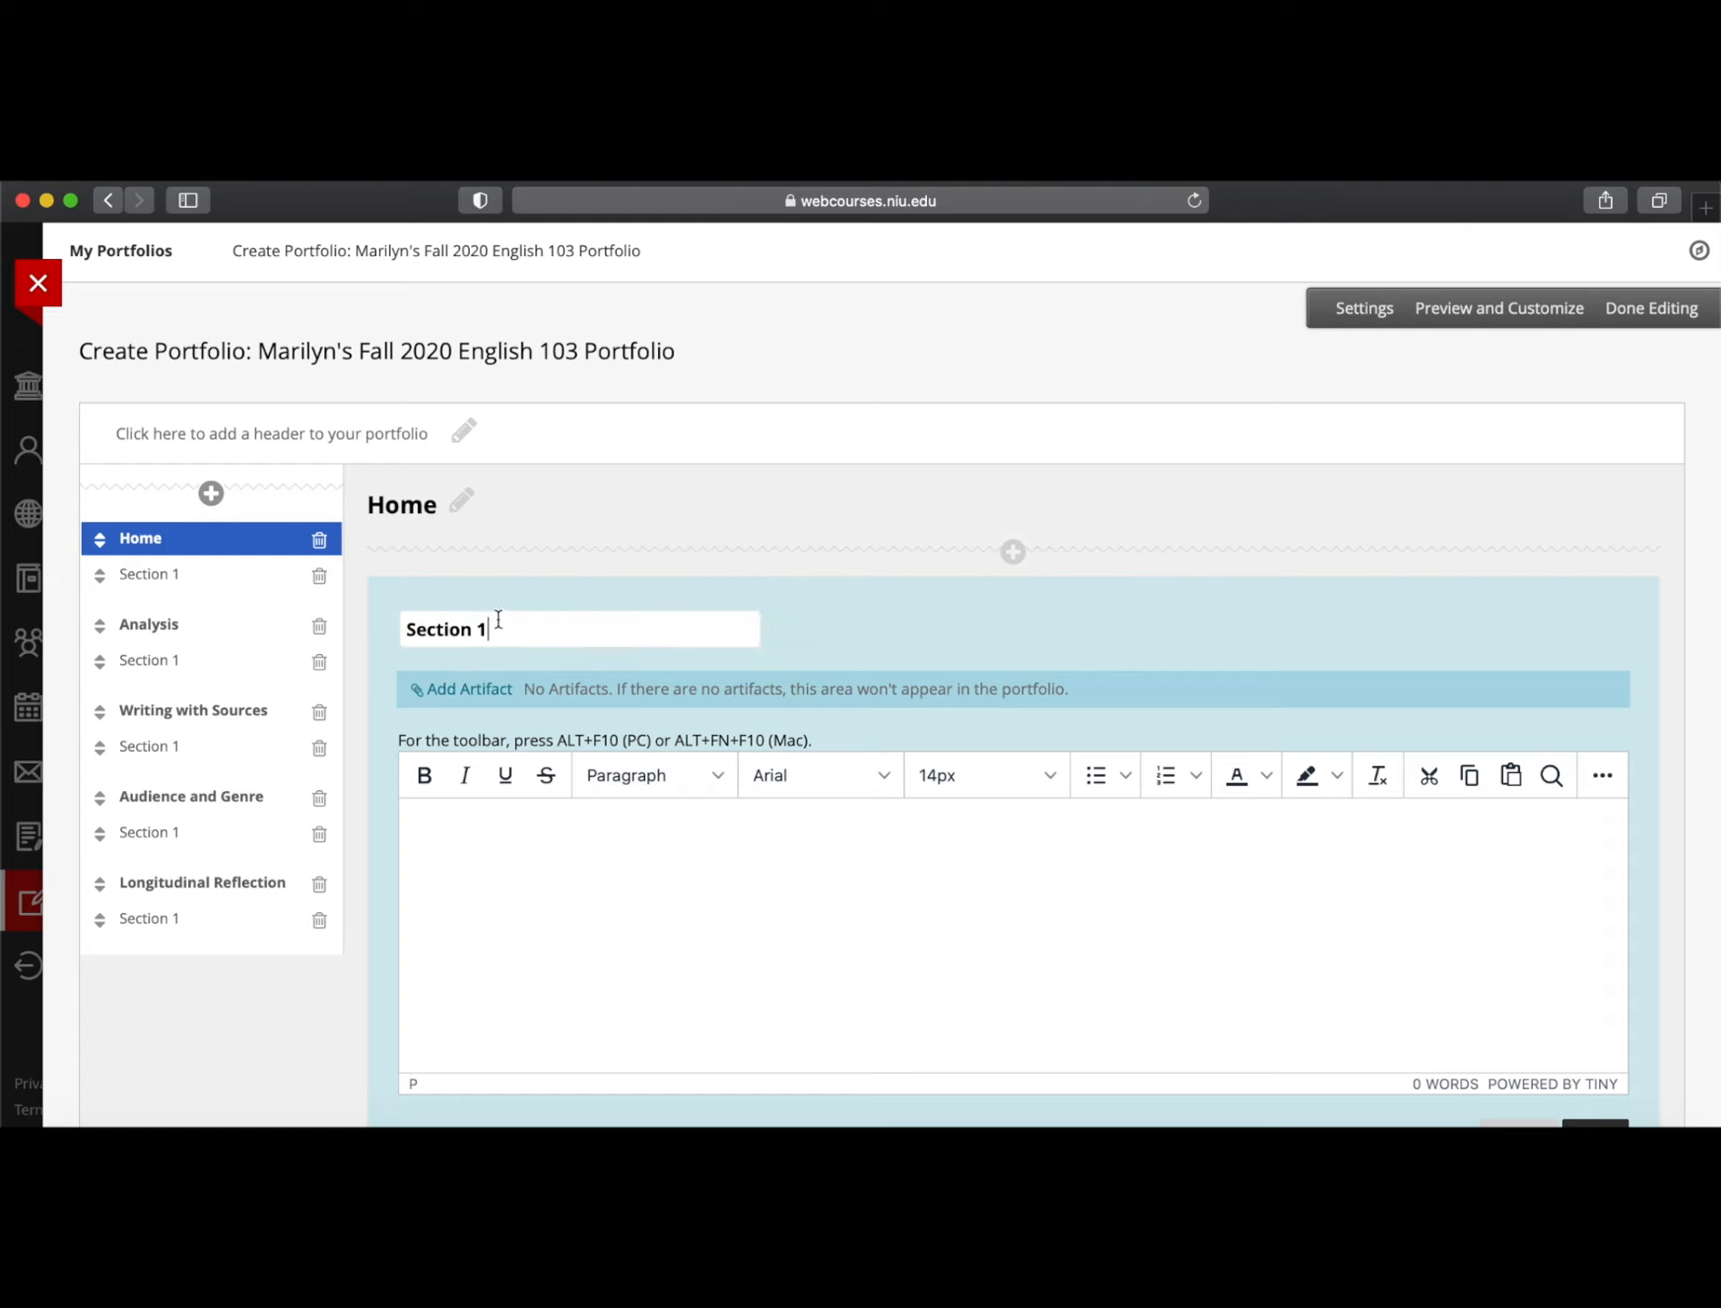
left_click_drag(522, 626, 318, 627)
type("Ab")
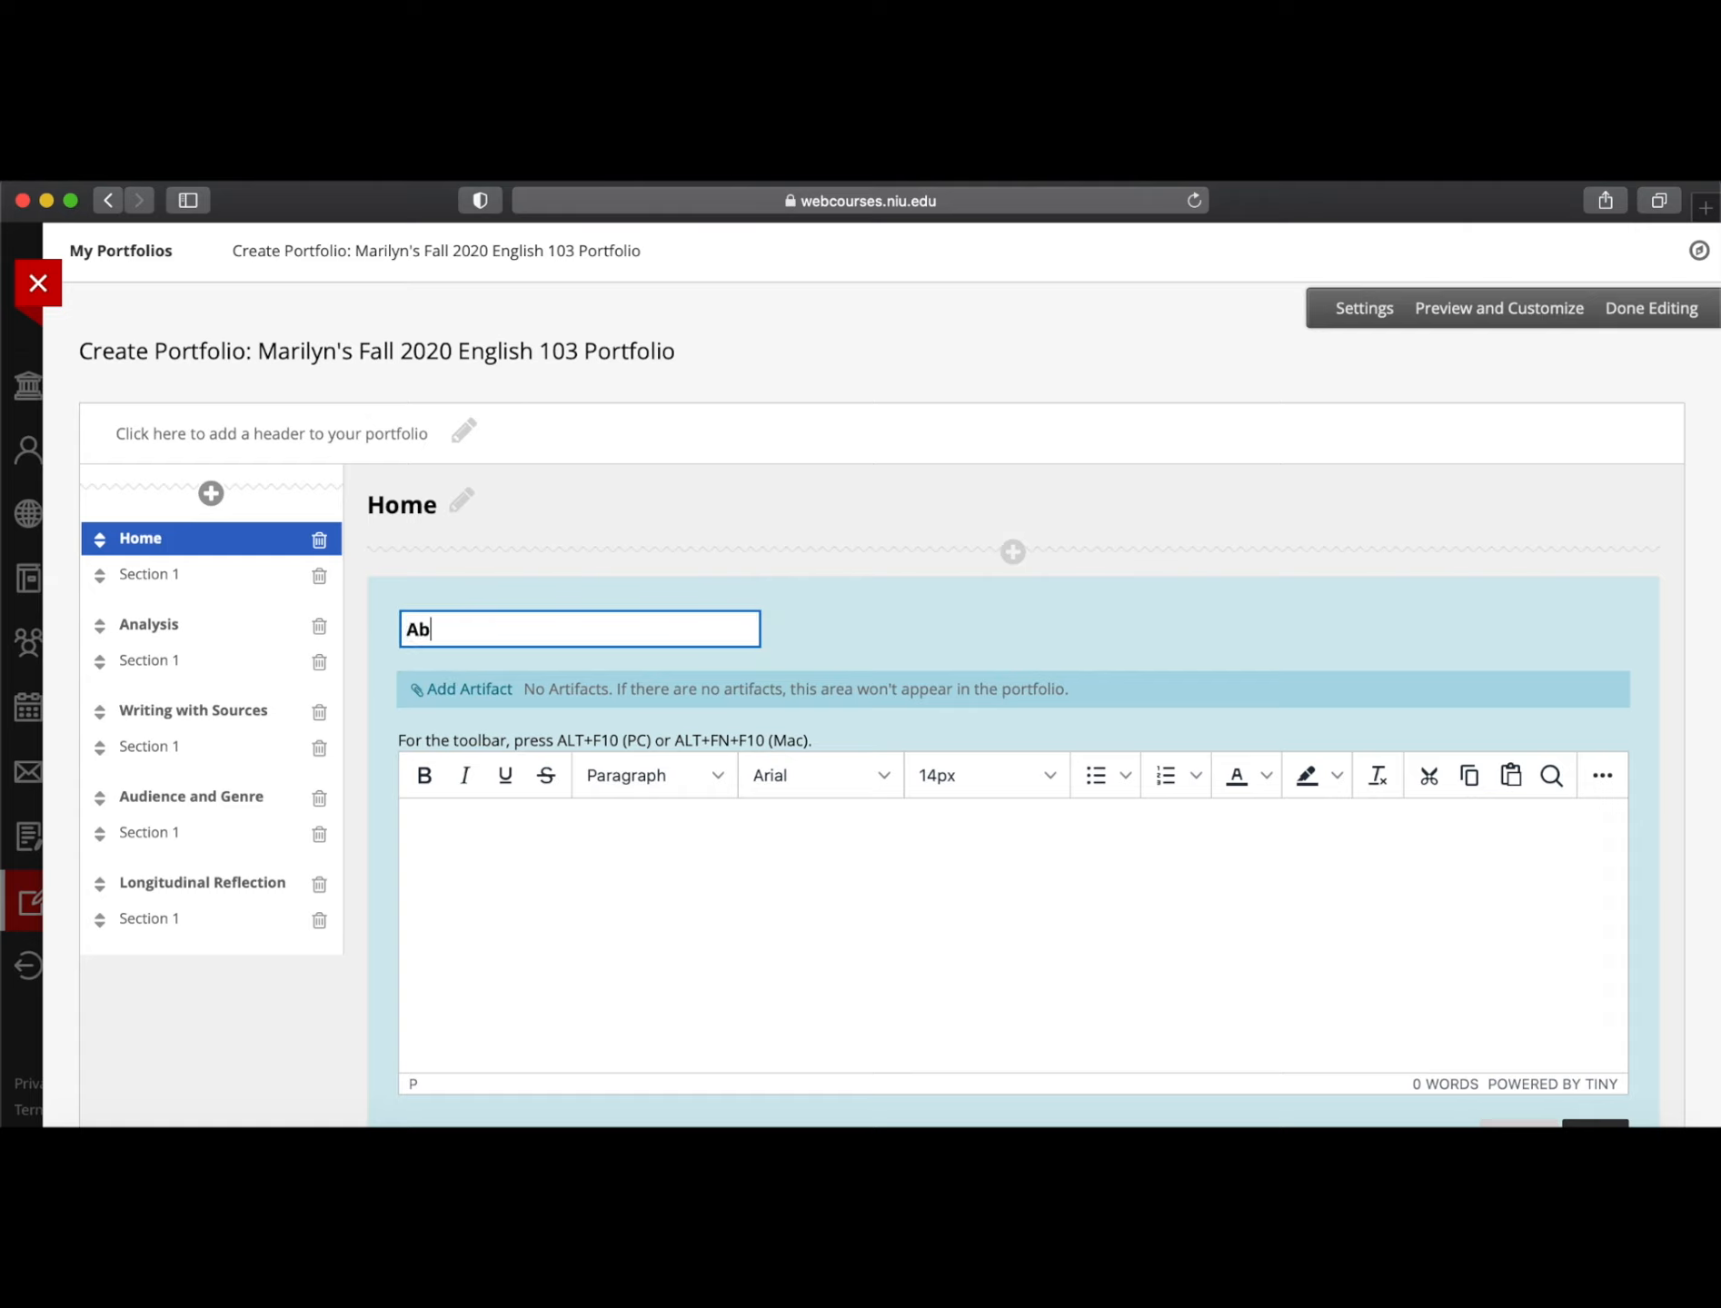
type("out Me")
left_click(503, 848)
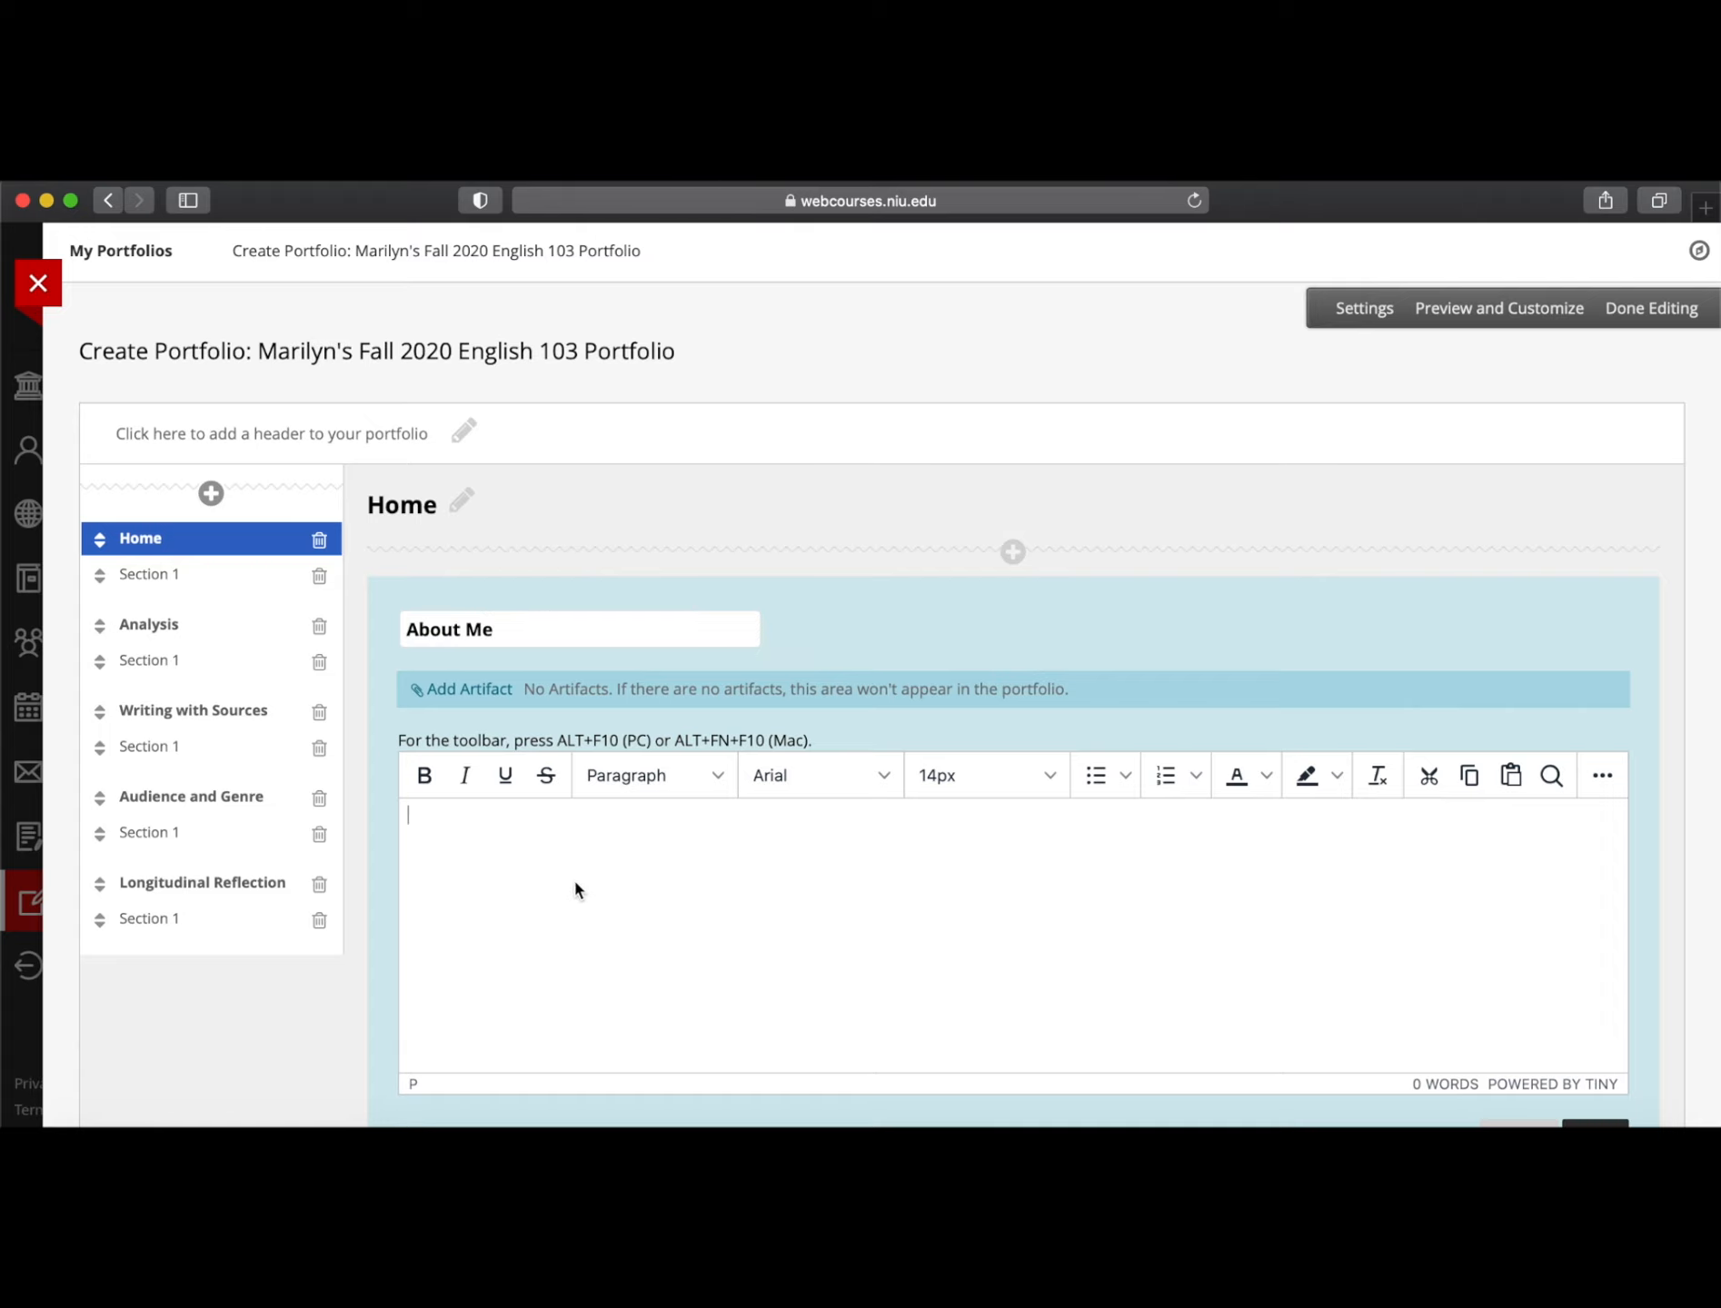
scroll(572, 878, "down", 3)
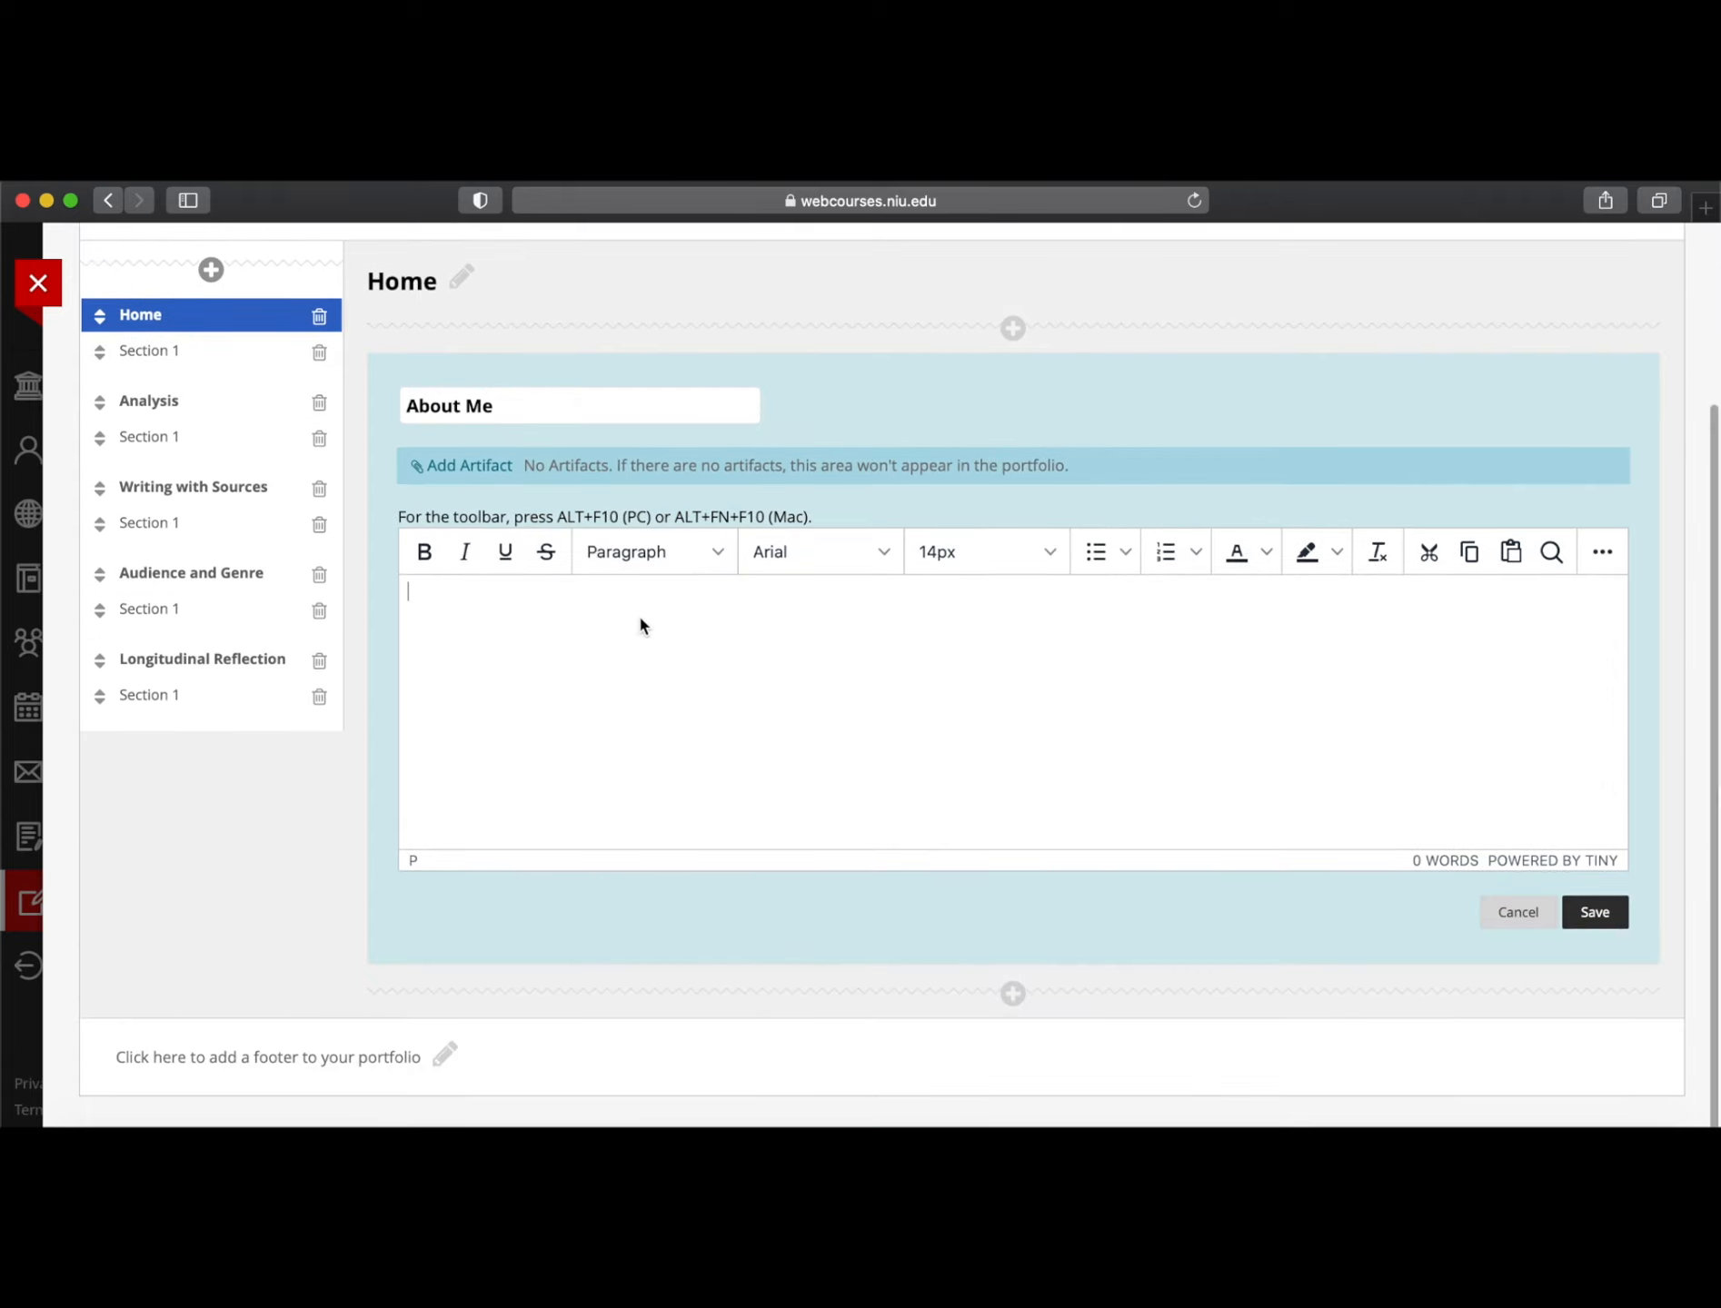
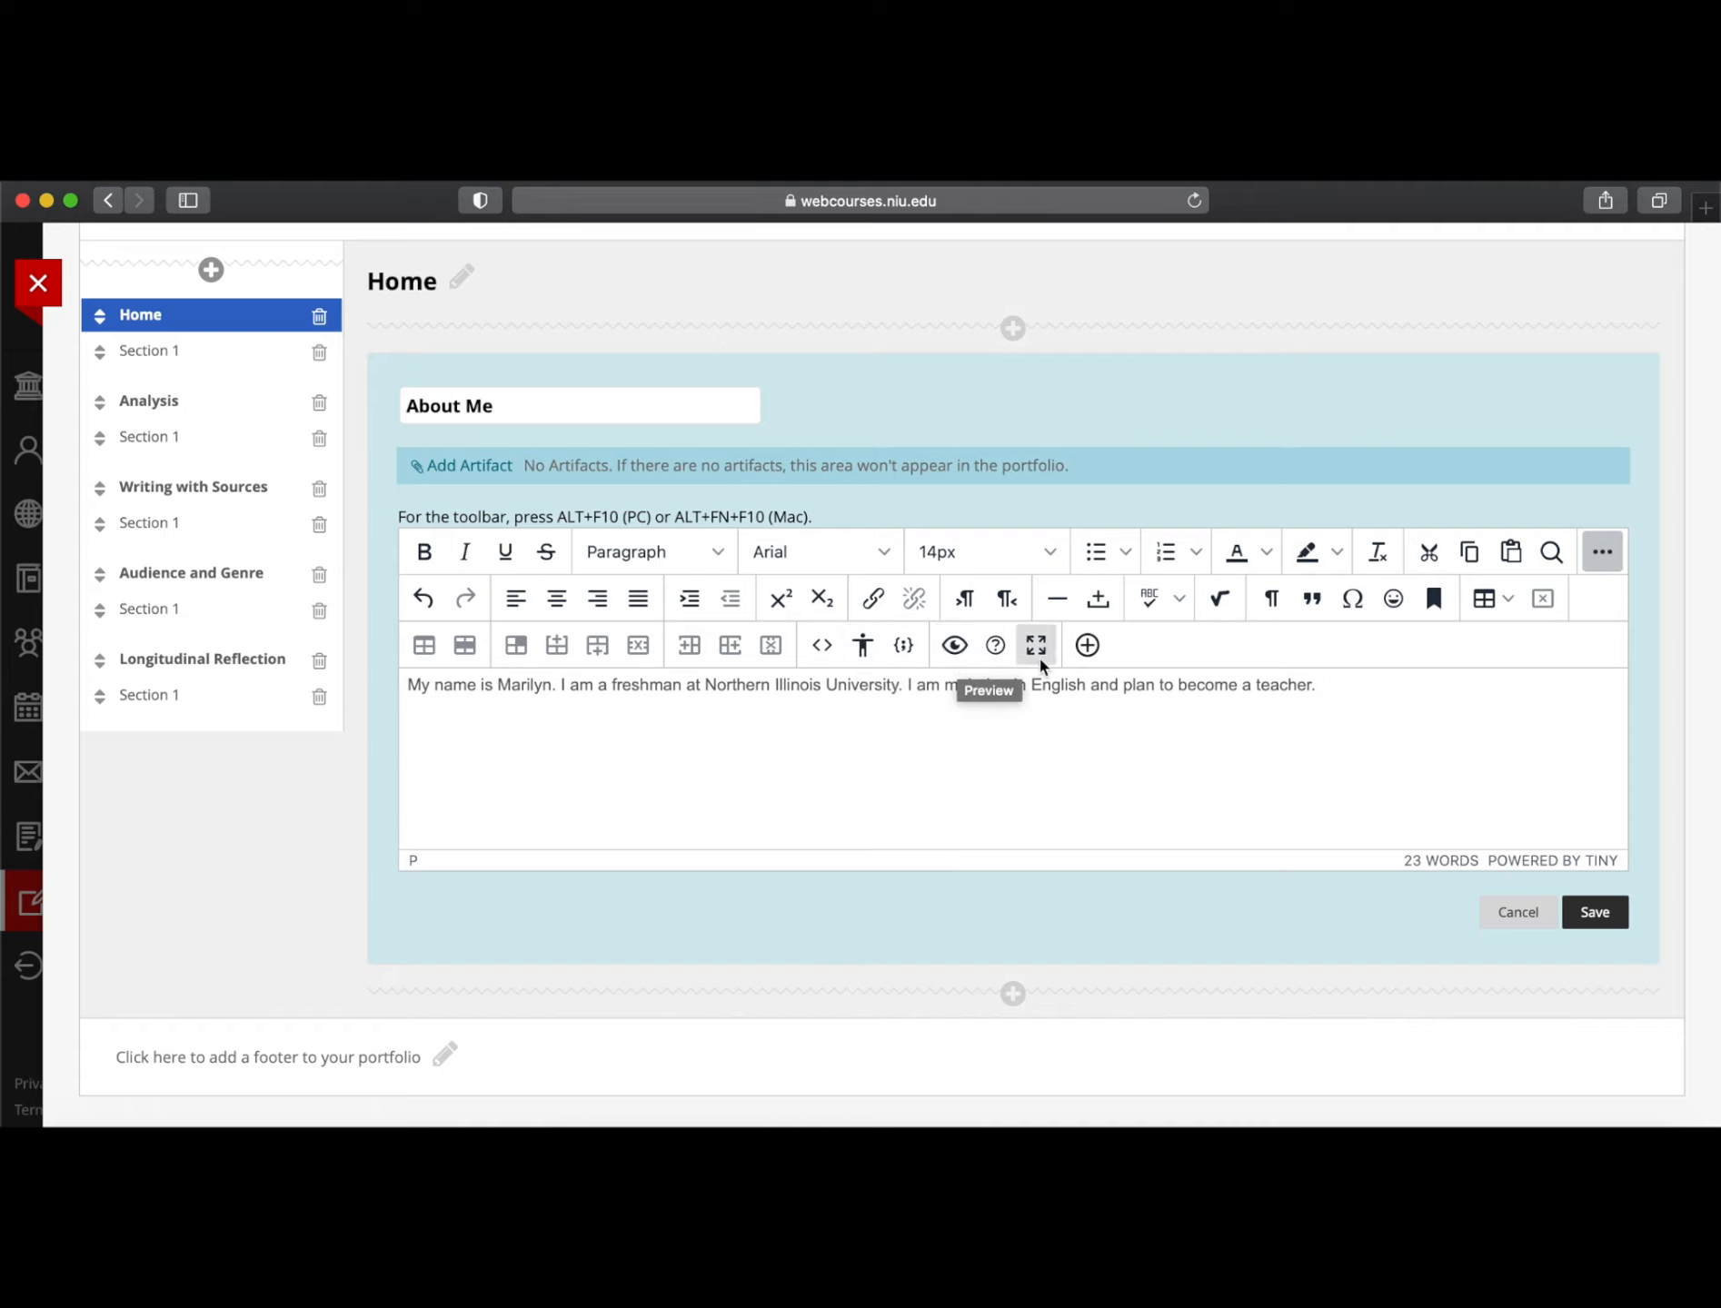
Insert the portrait photo file from the Desktop below the About Me introduction
left_click(1097, 652)
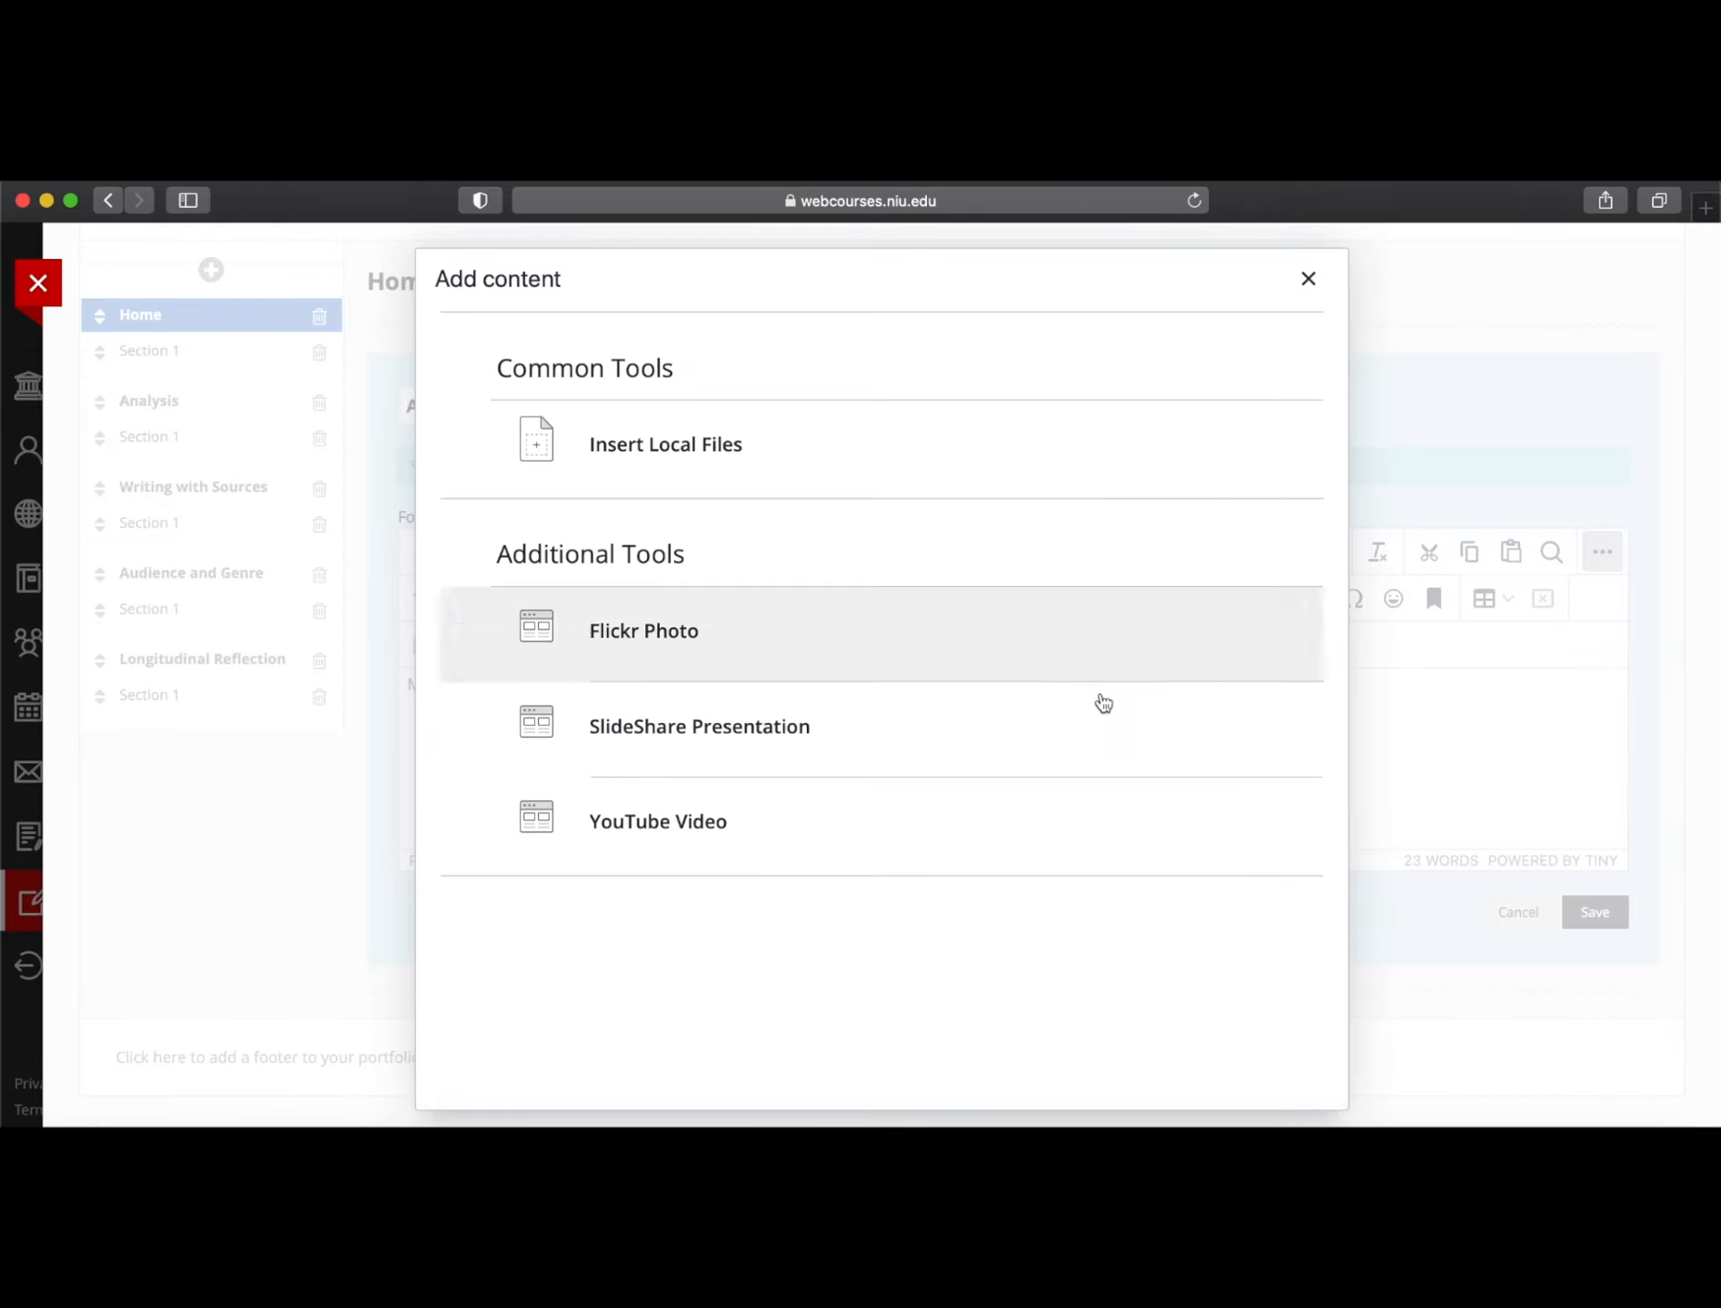
left_click(656, 466)
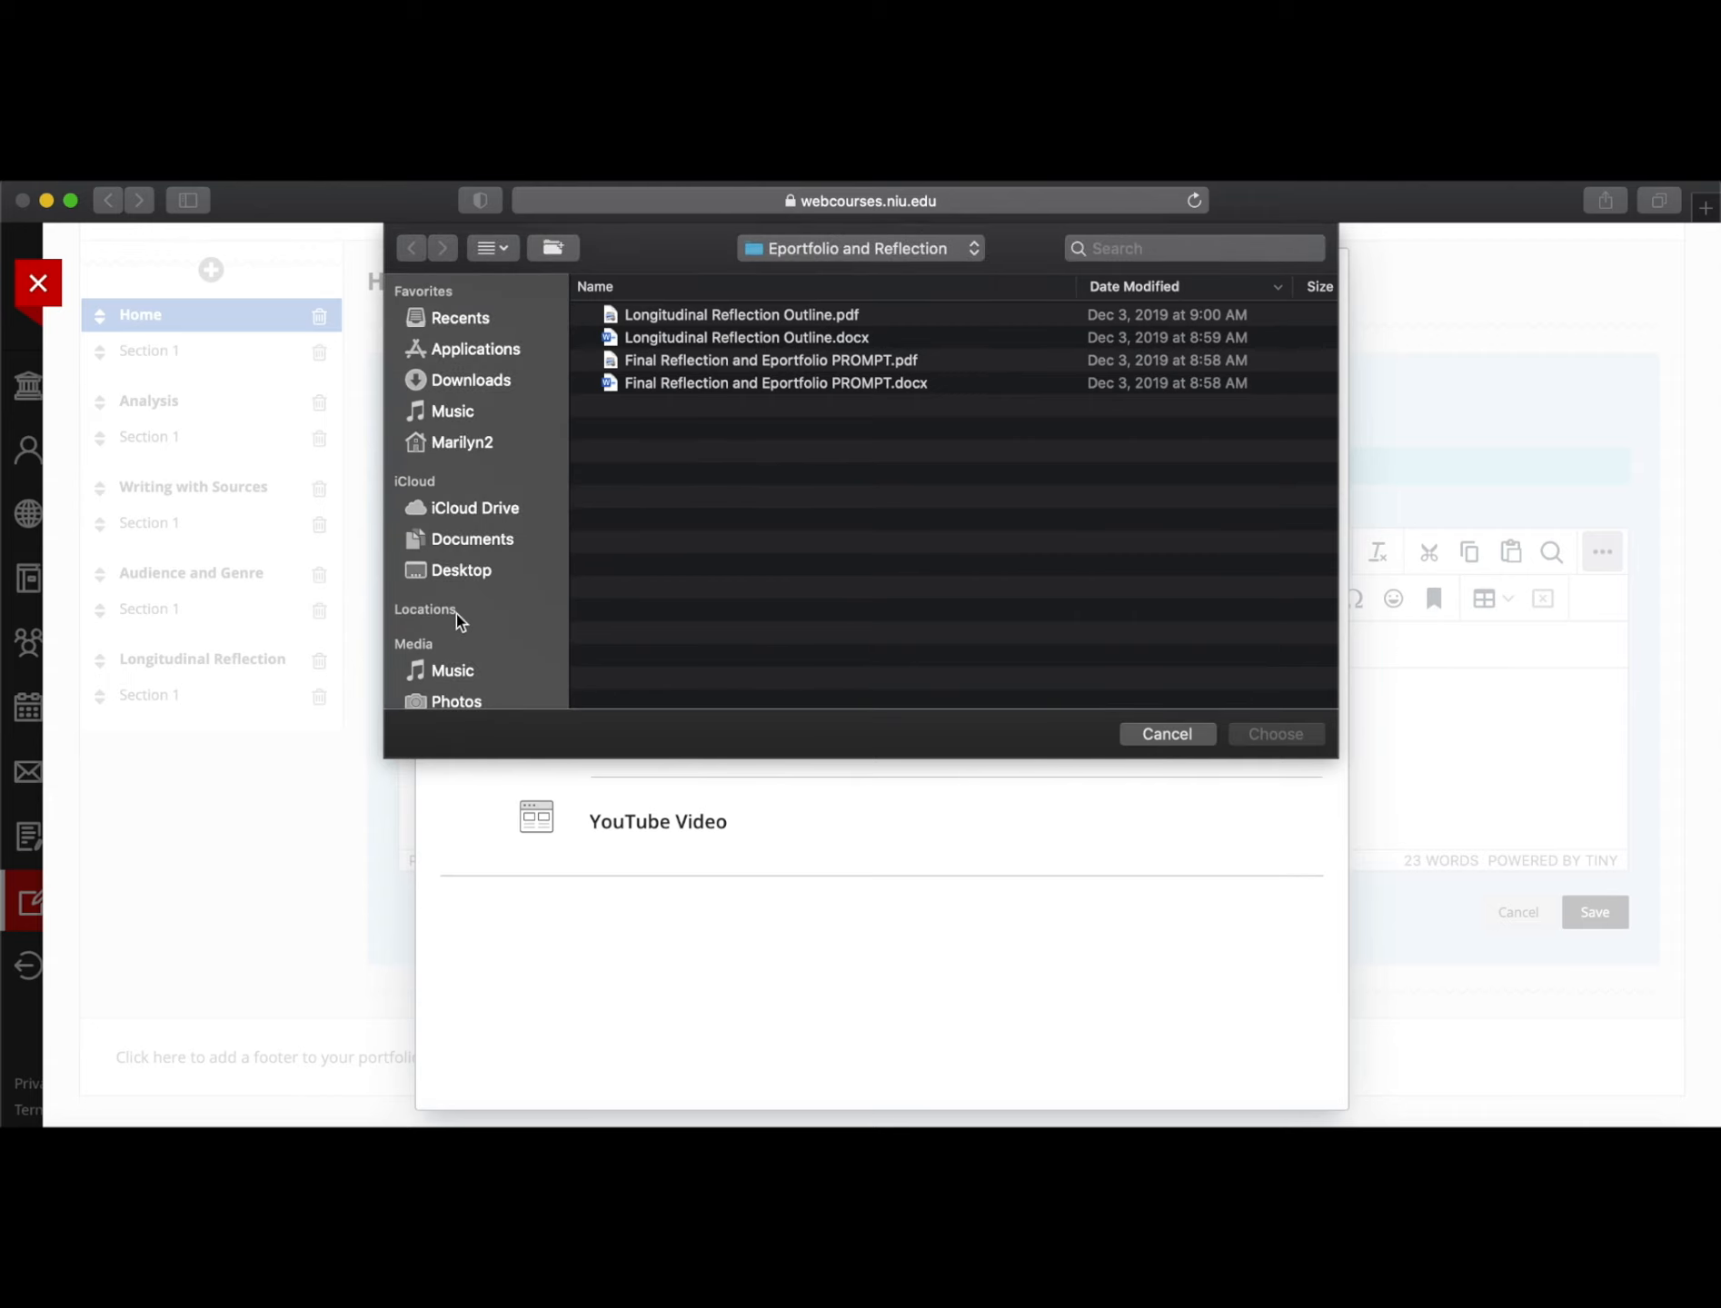
left_click(463, 568)
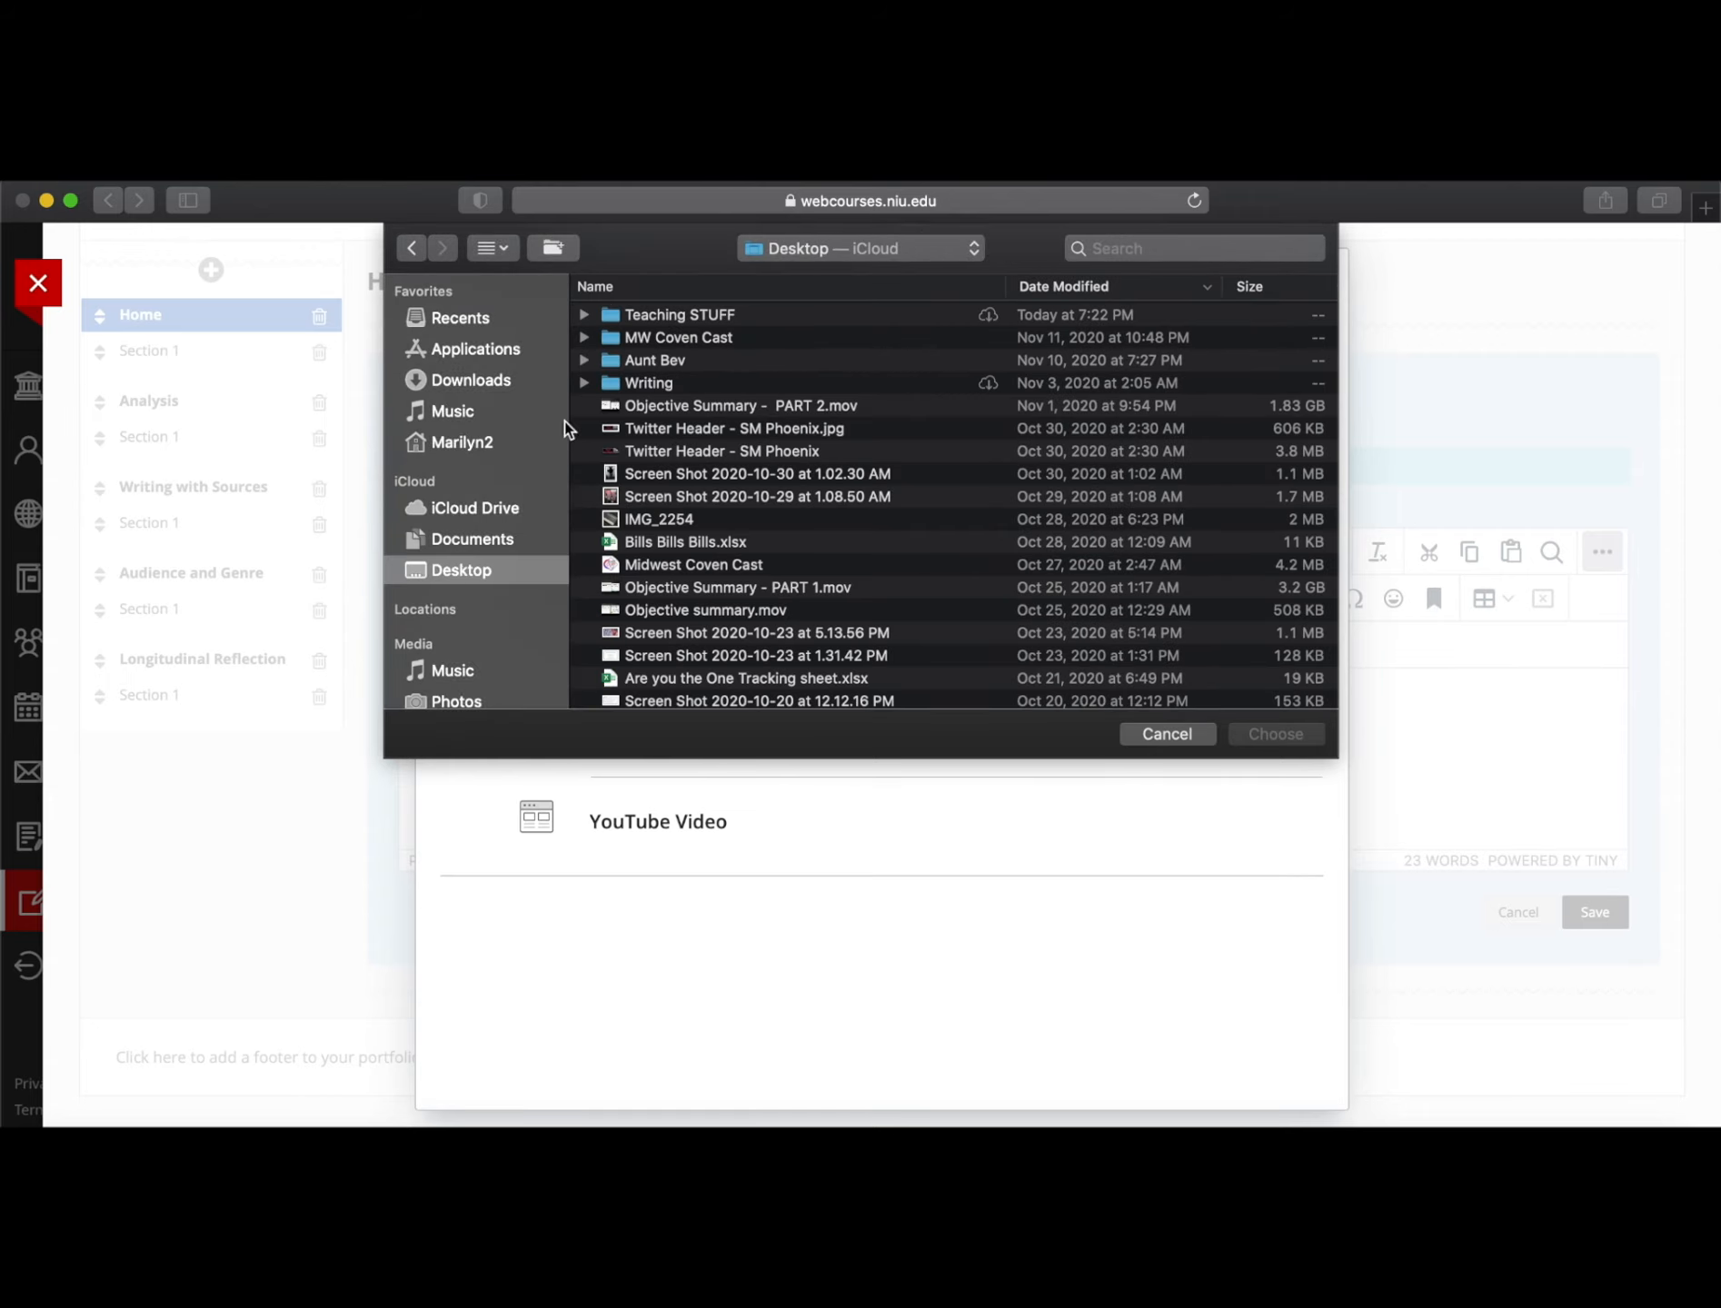
scroll(694, 444, "down", 10)
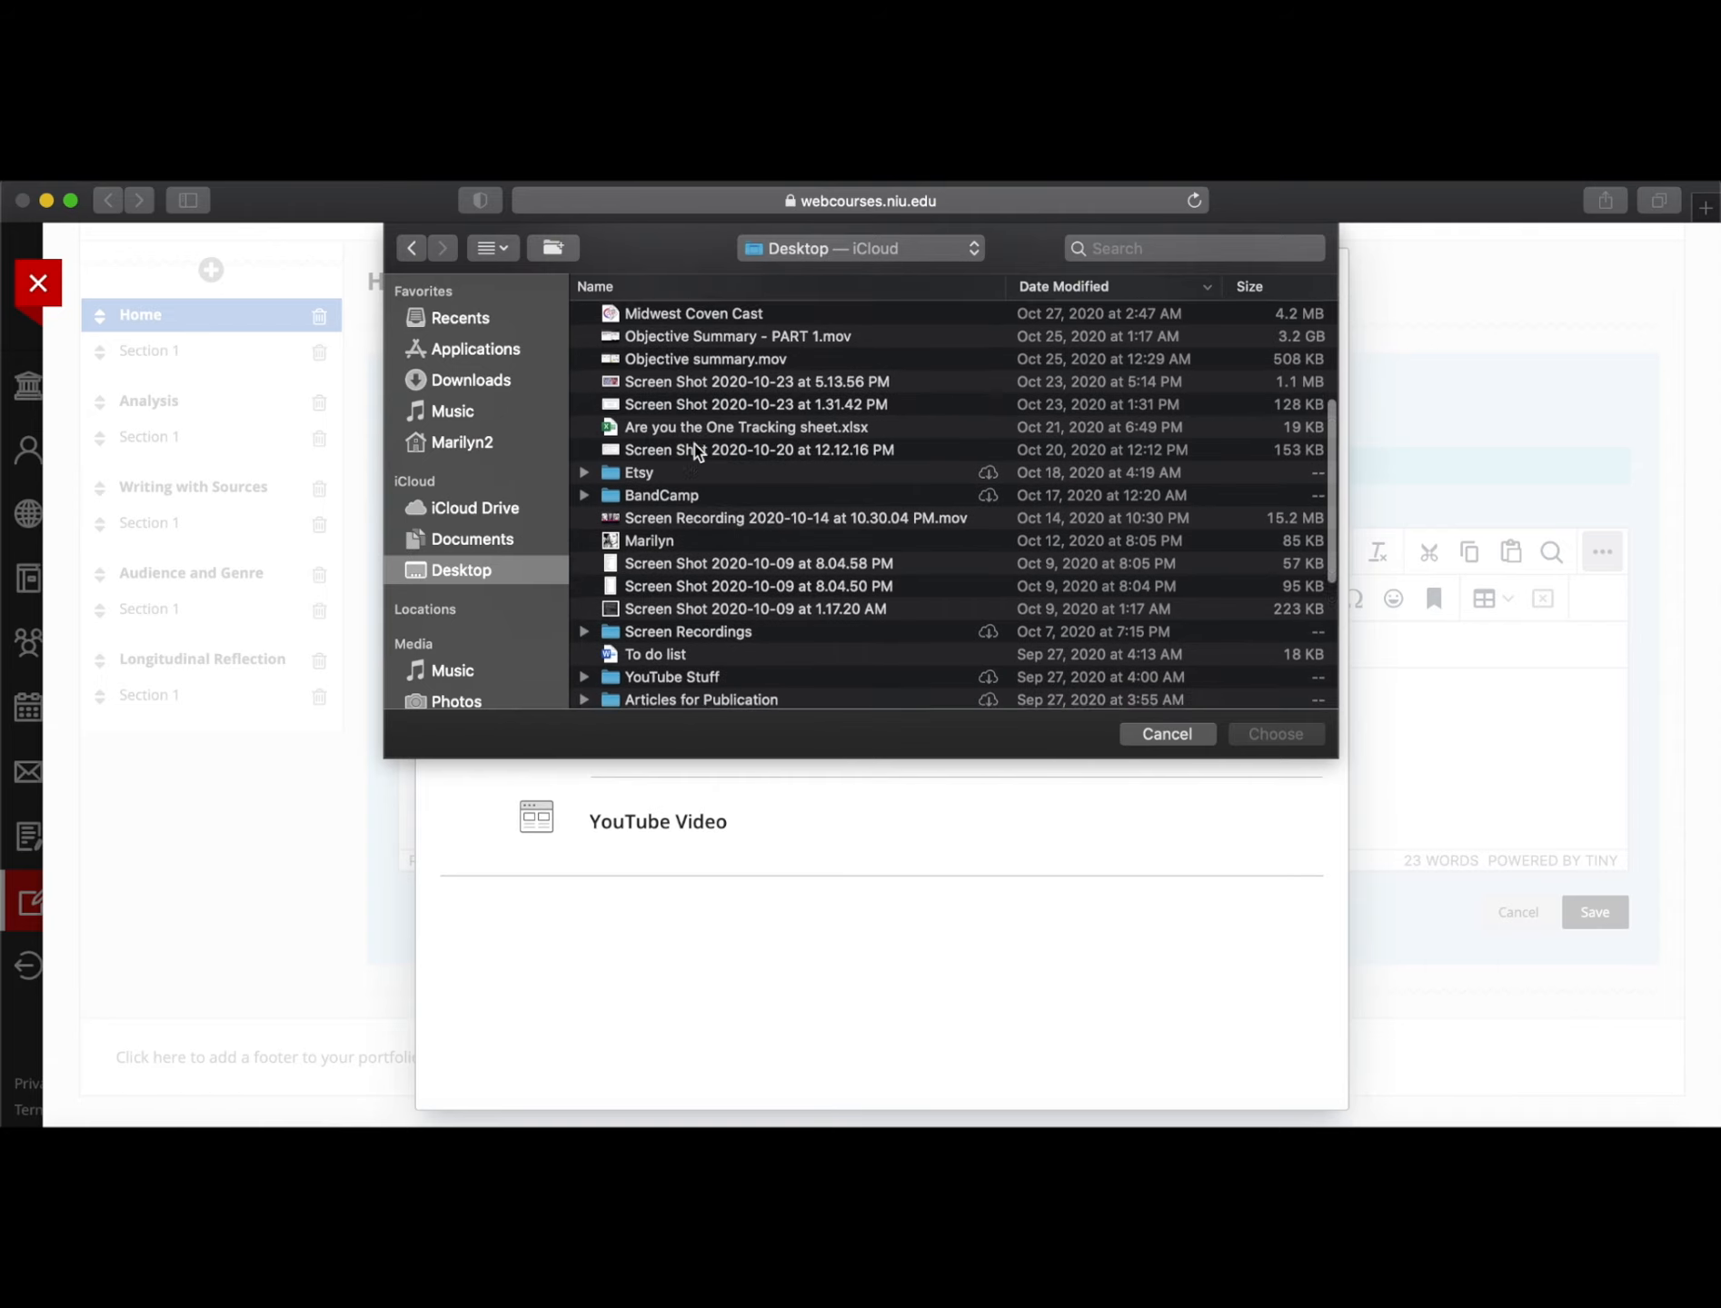
left_click(658, 526)
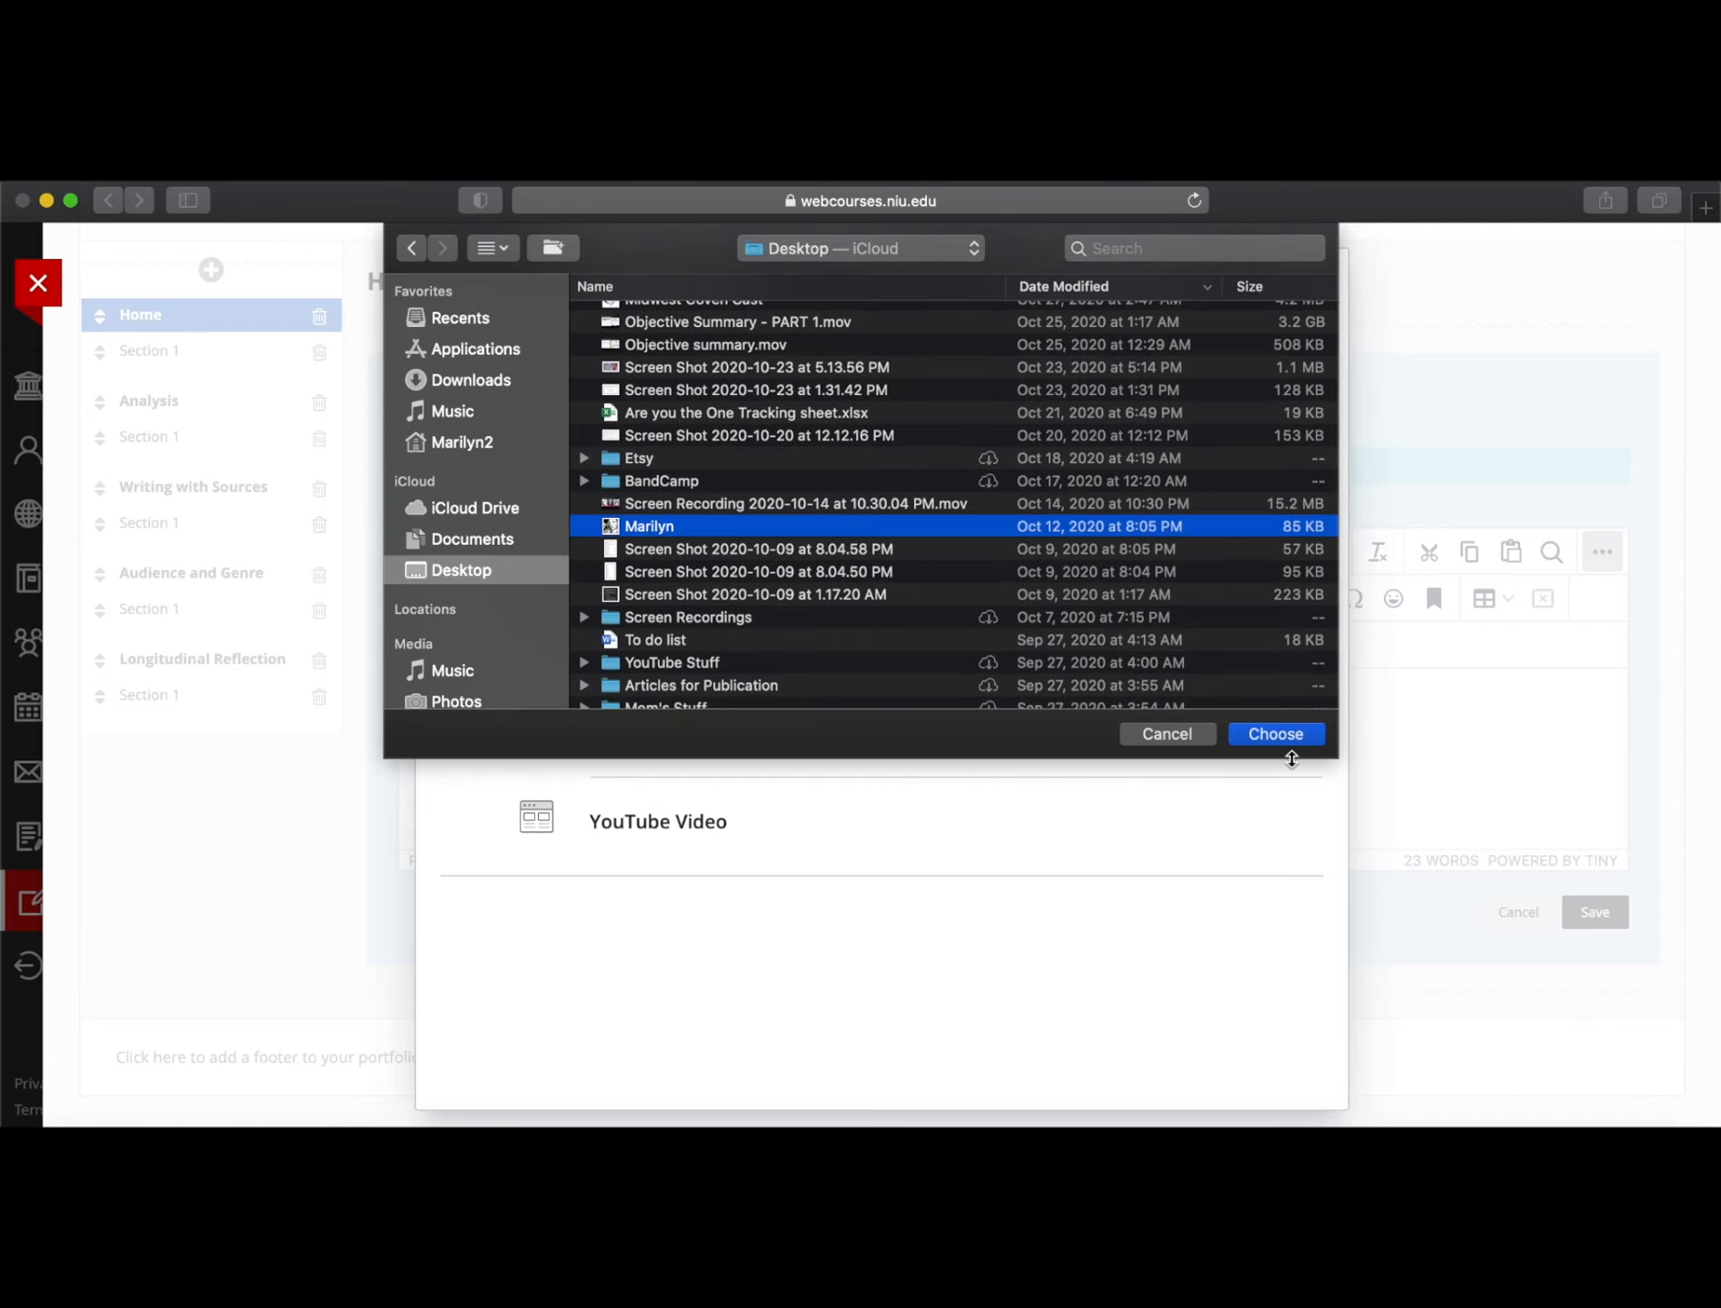
left_click(1275, 734)
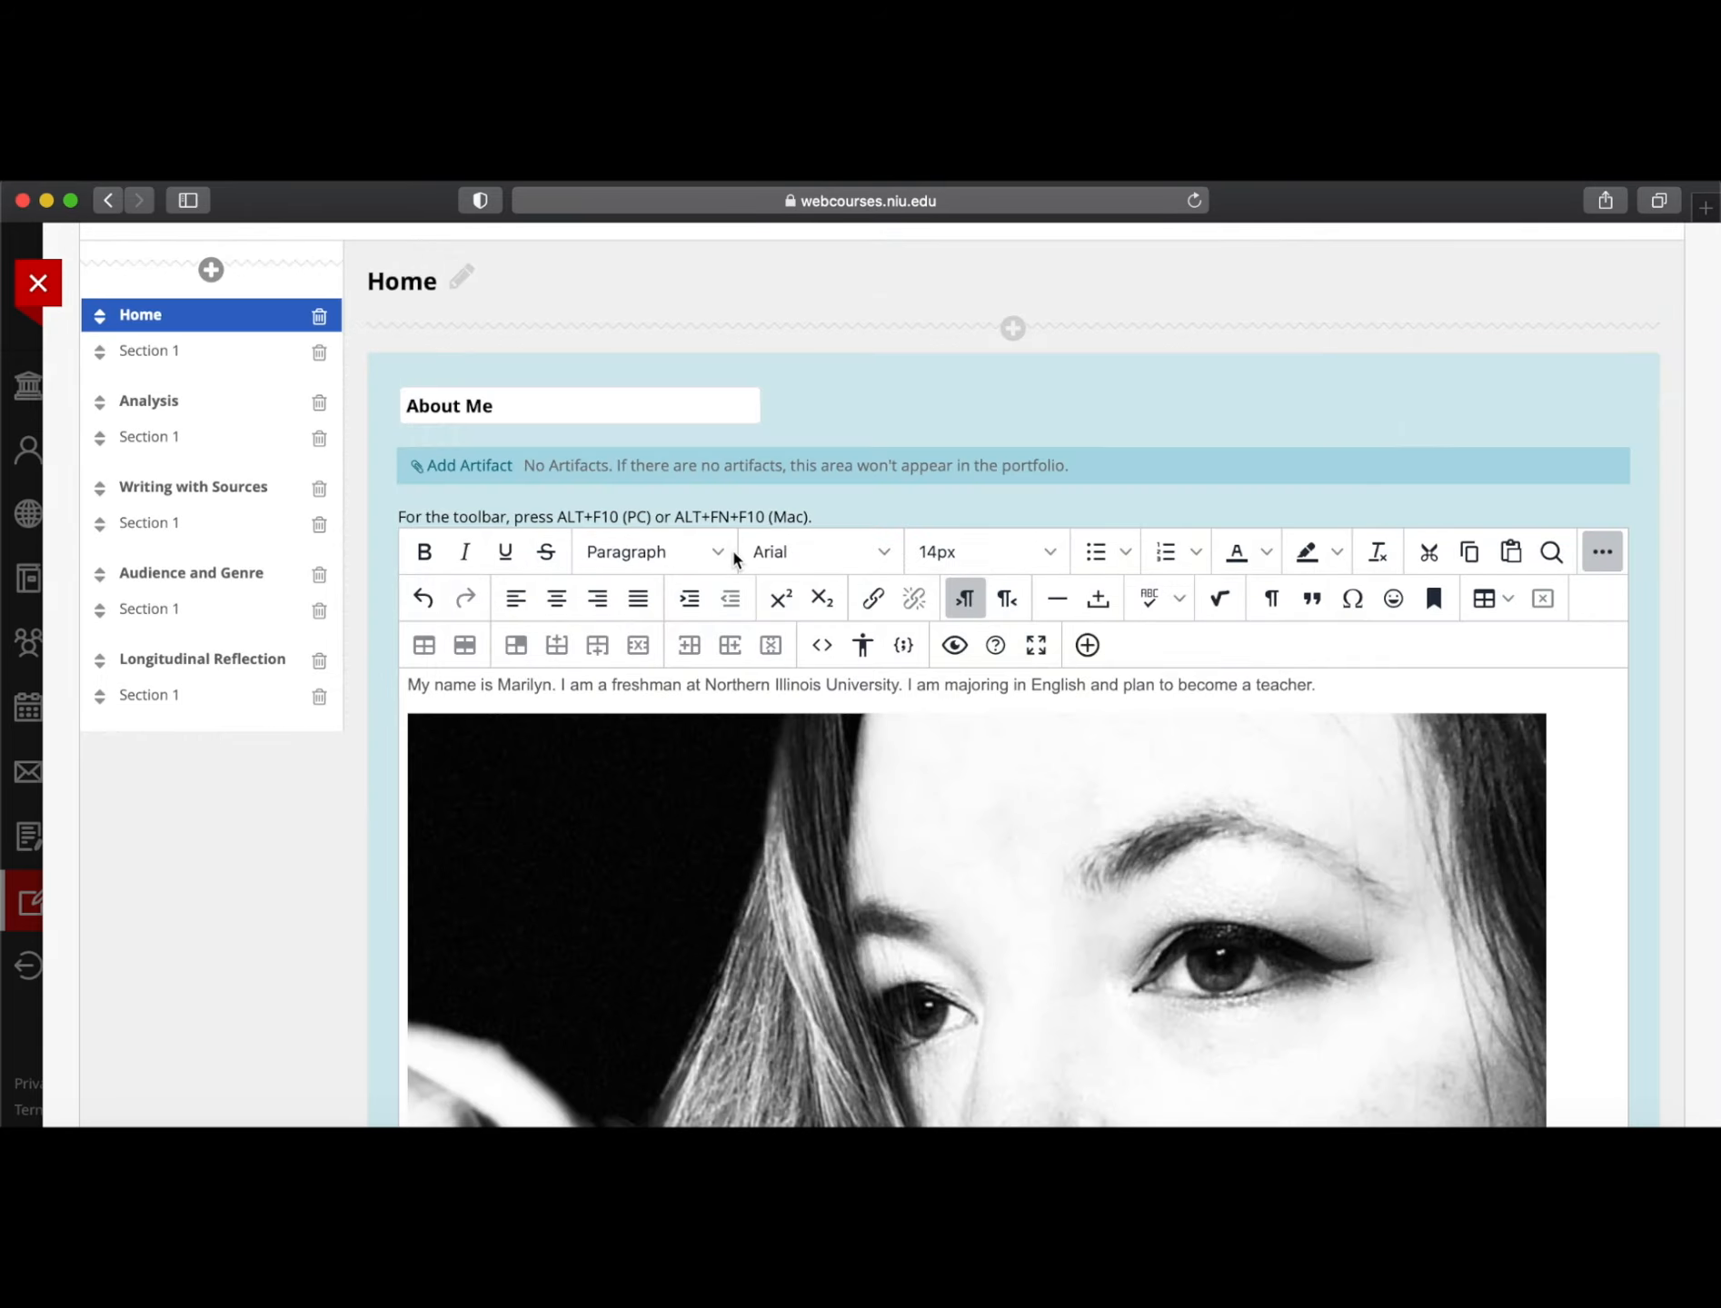
Drag the portrait photo's corner handles inward until it becomes a small thumbnail
scroll(1101, 915, "down", 5)
scroll(1168, 930, "up", 4)
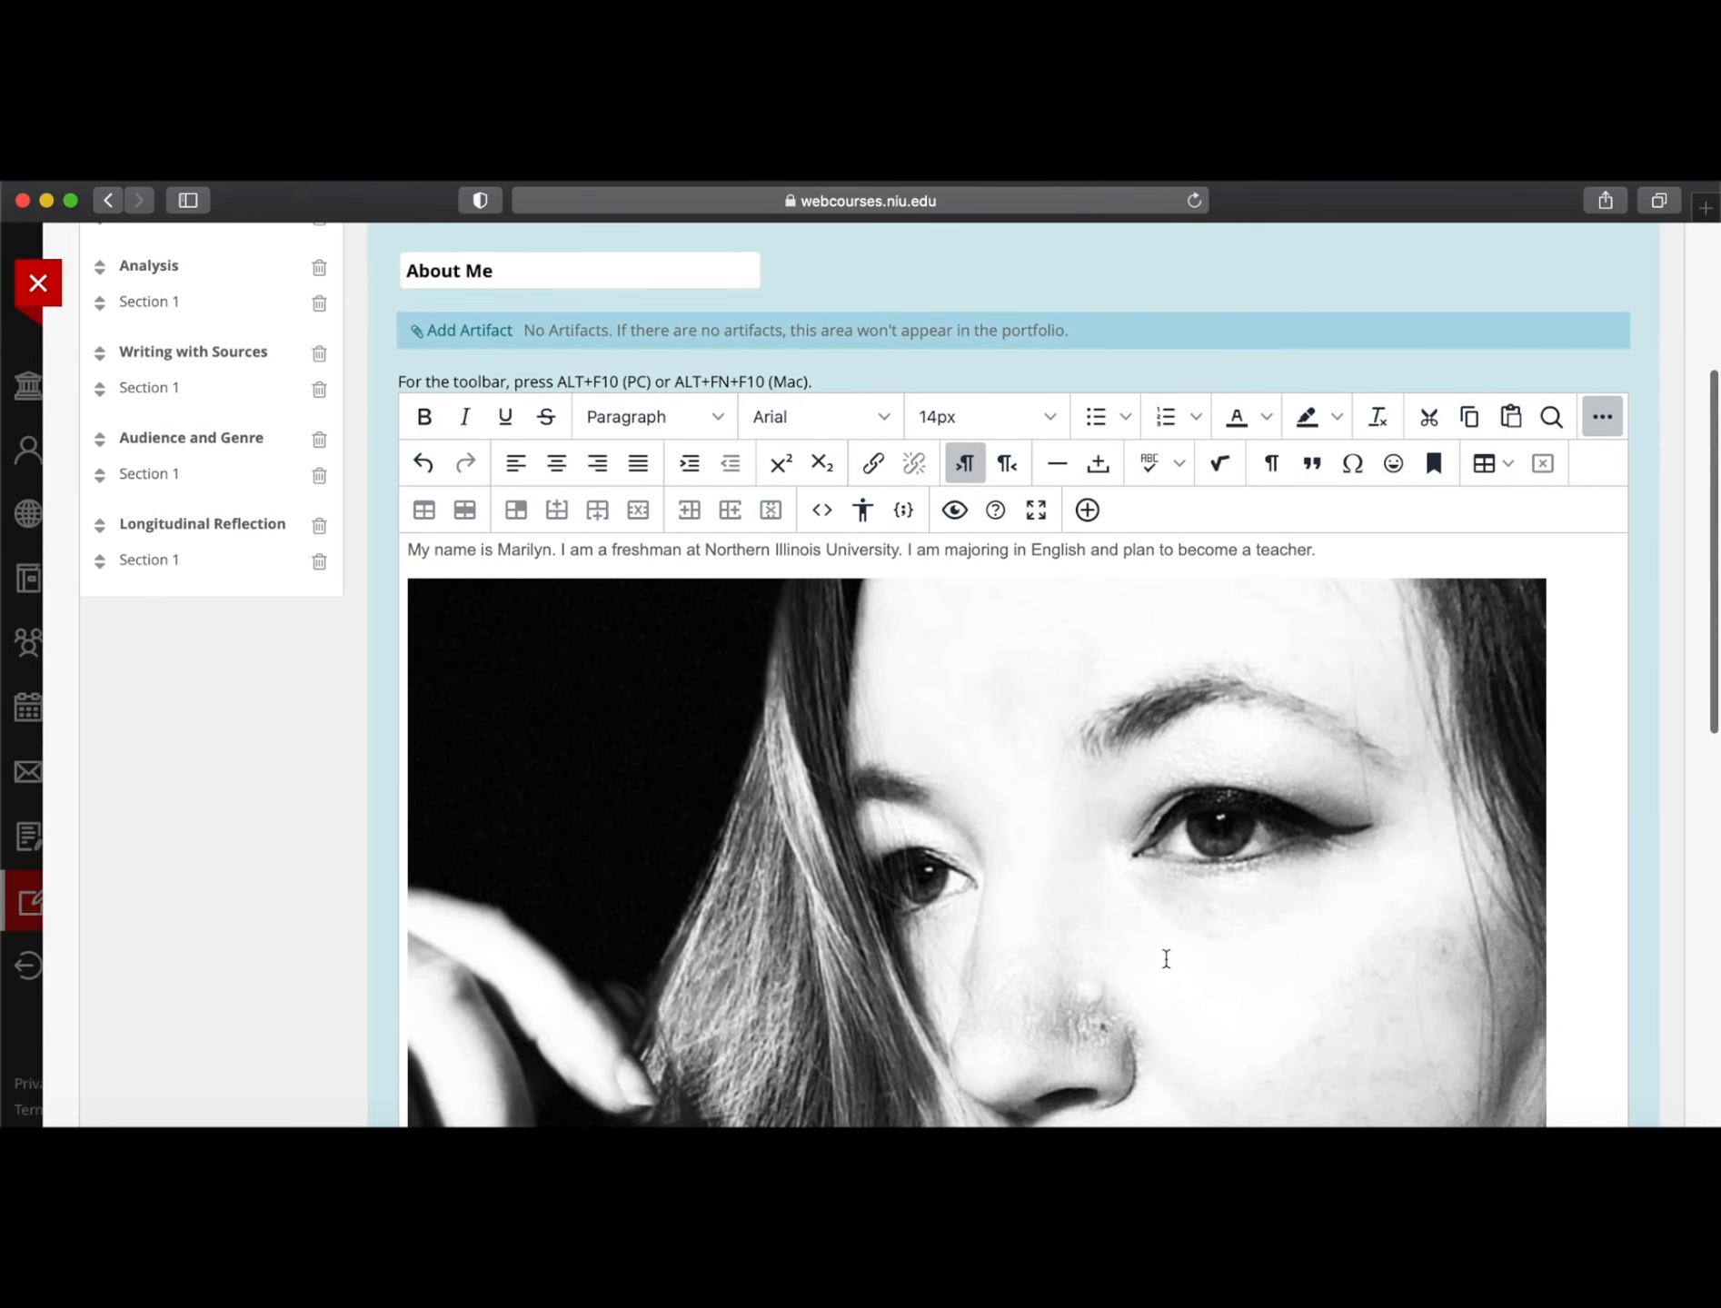
scroll(1165, 962, "up", 2)
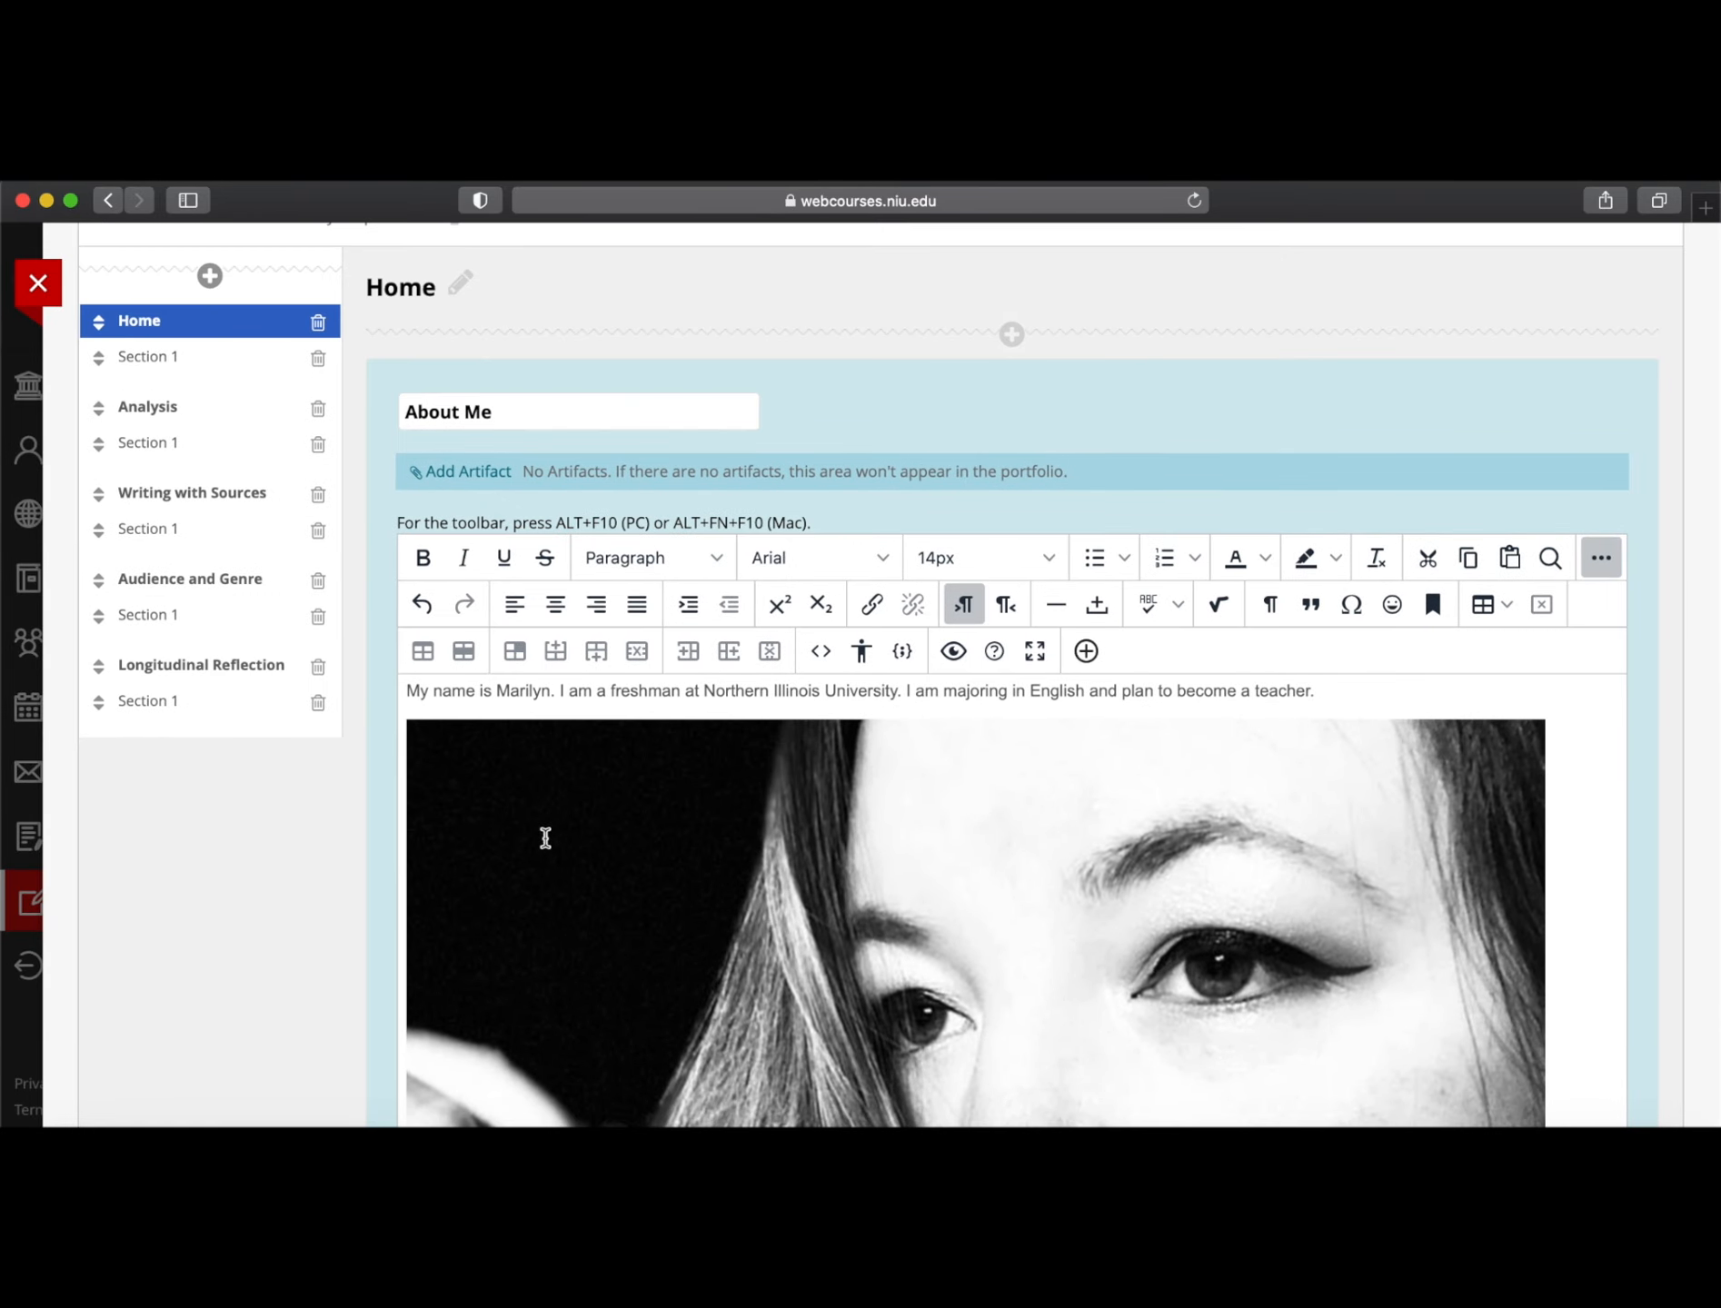
left_click(1522, 752)
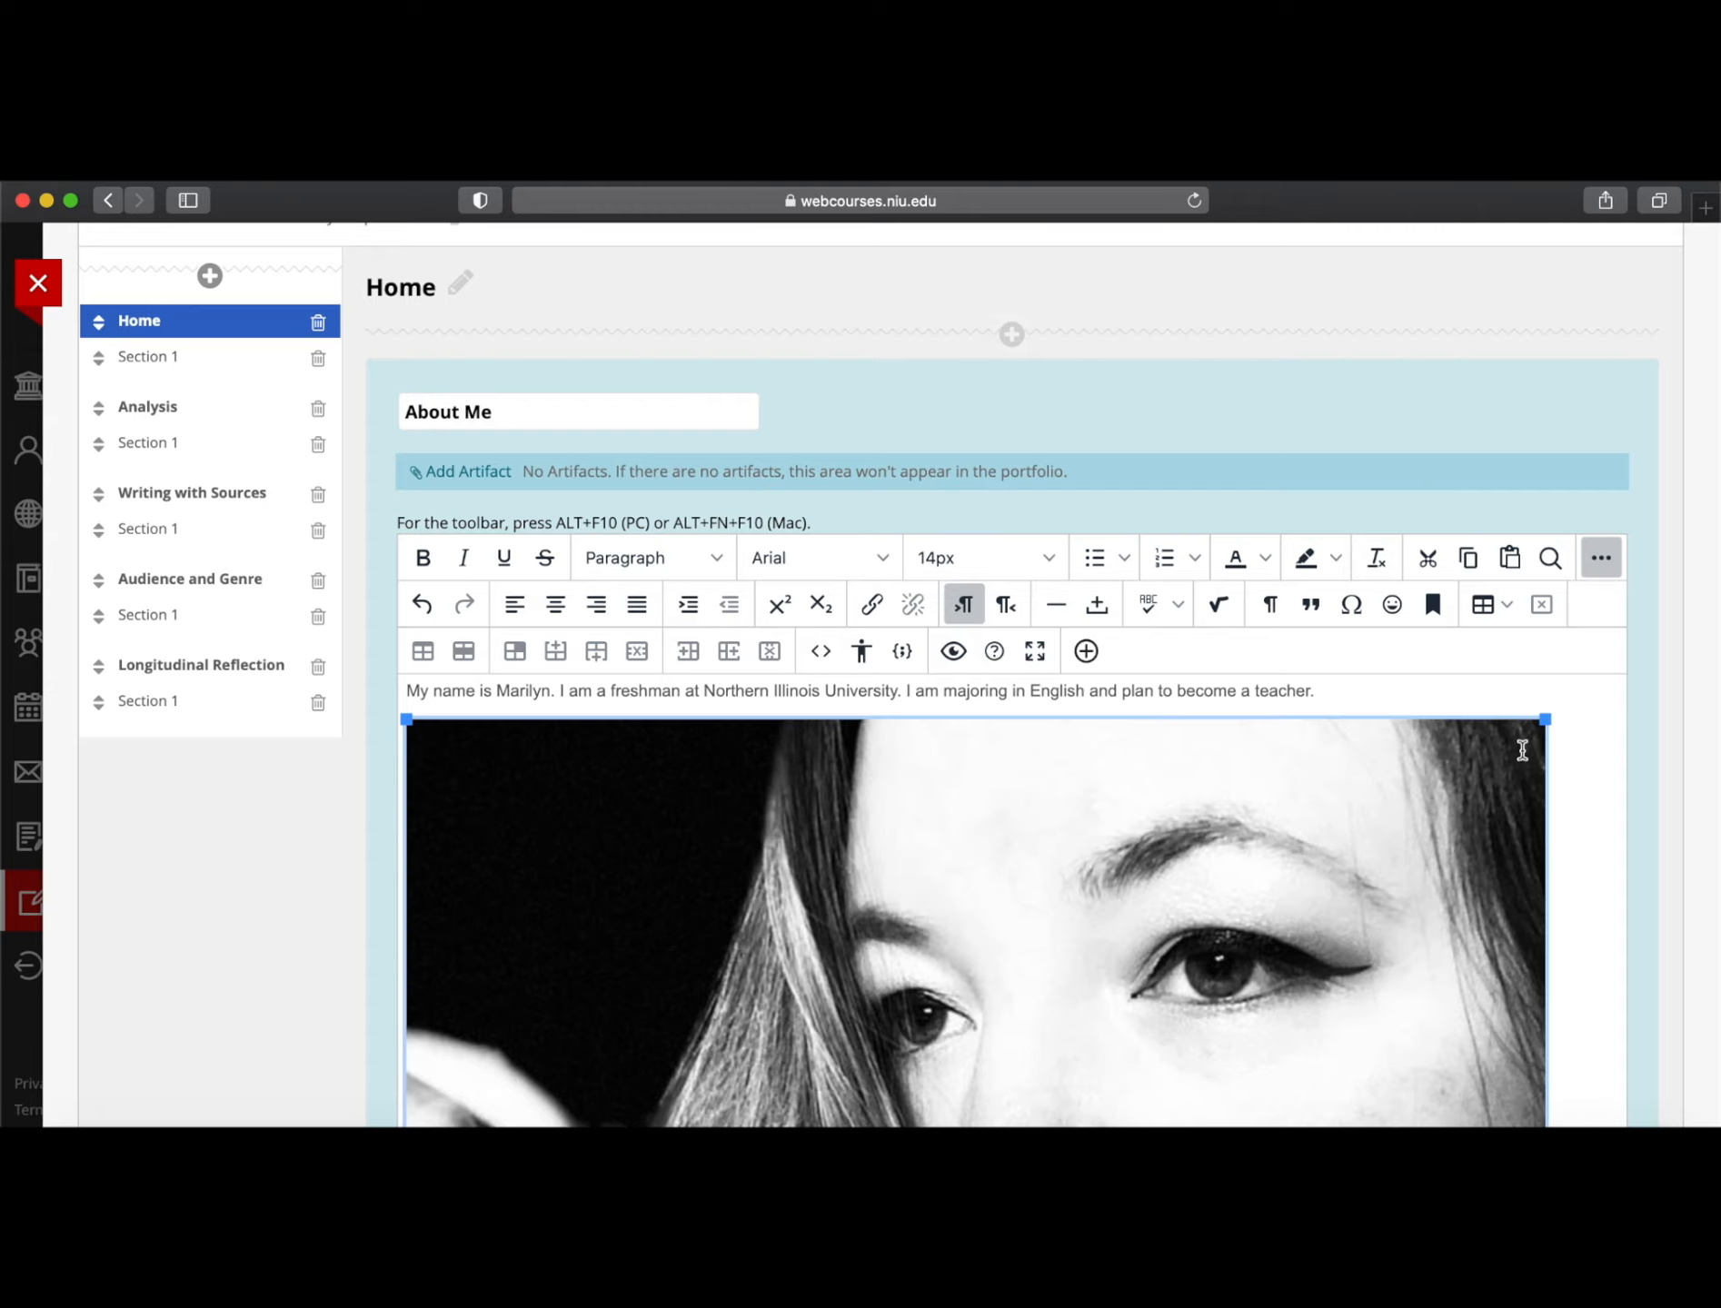
scroll(1373, 843, "down", 10)
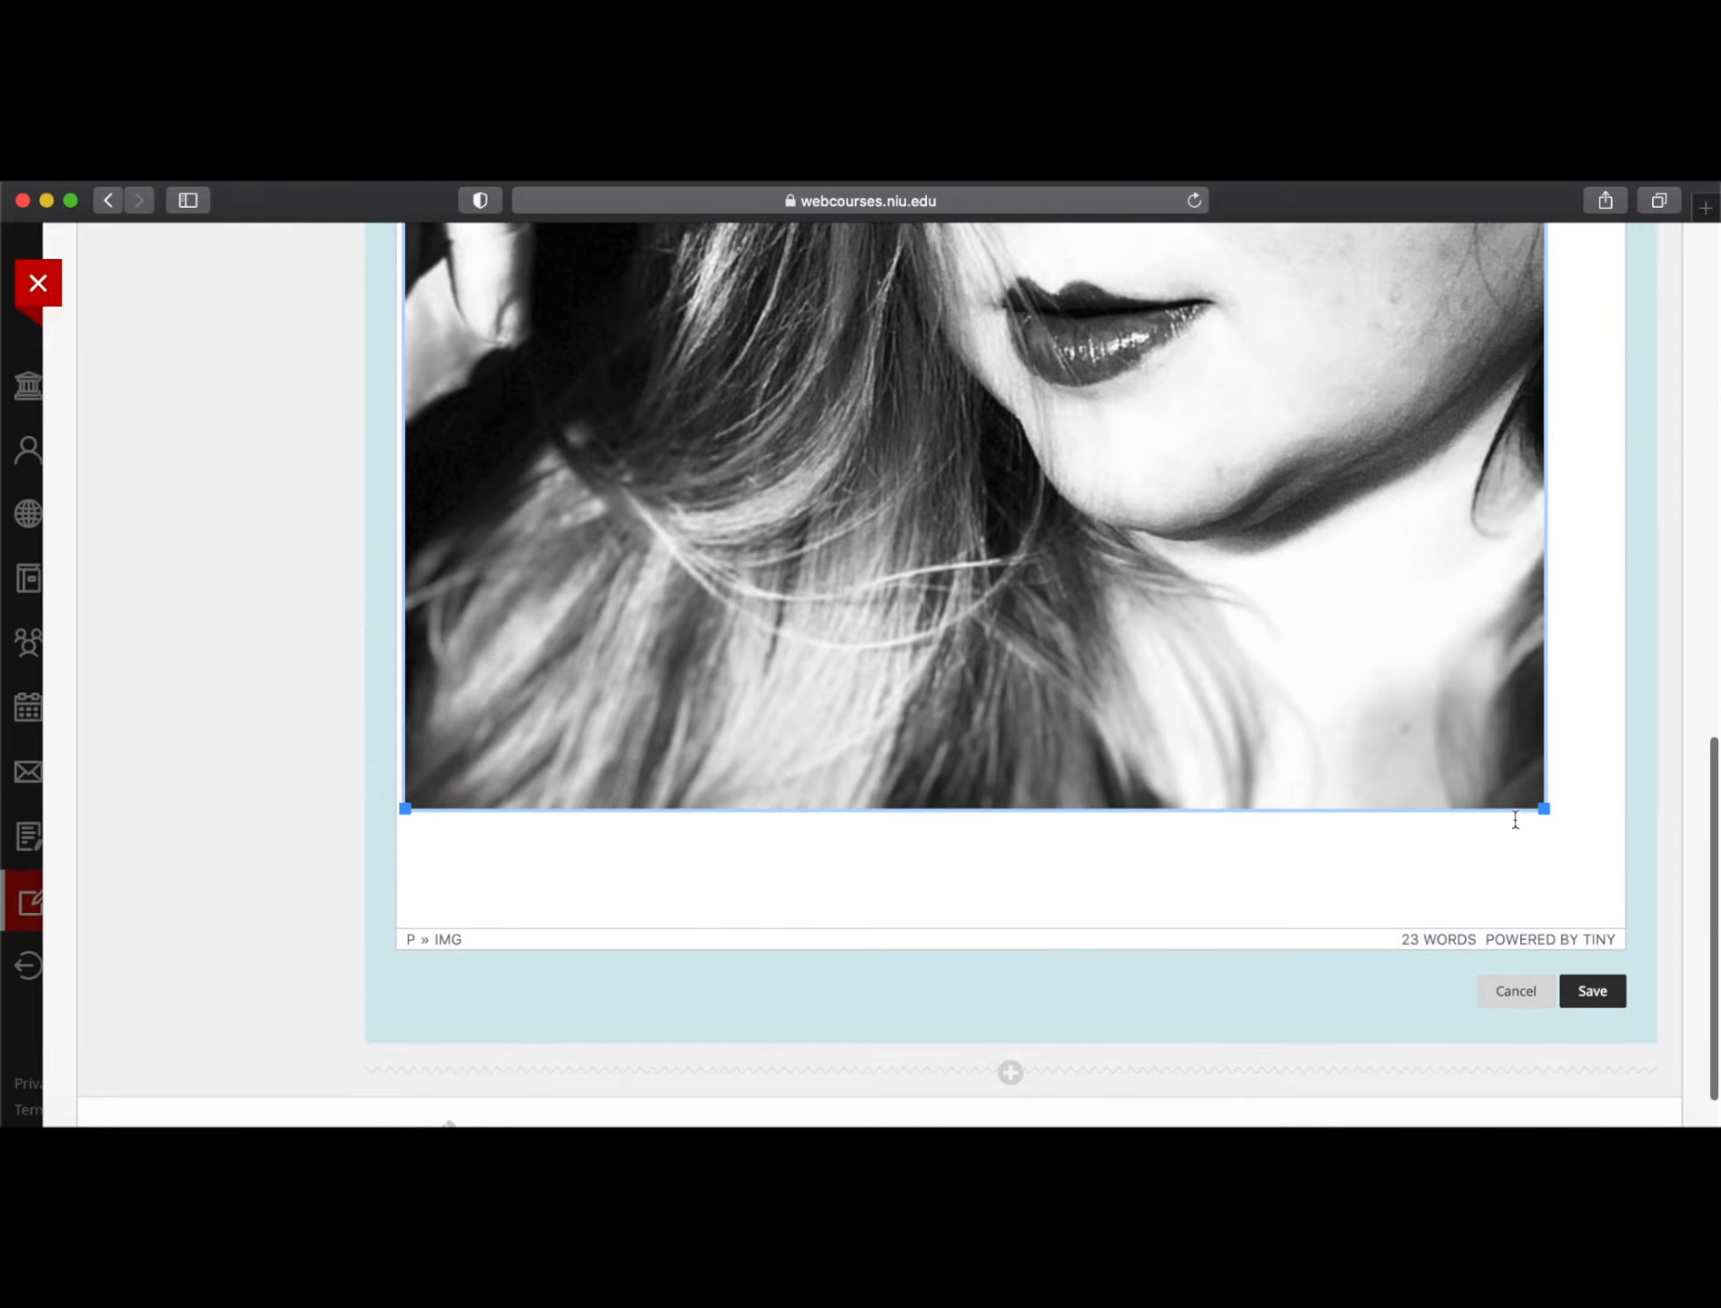
left_click_drag(1544, 808, 1633, 876)
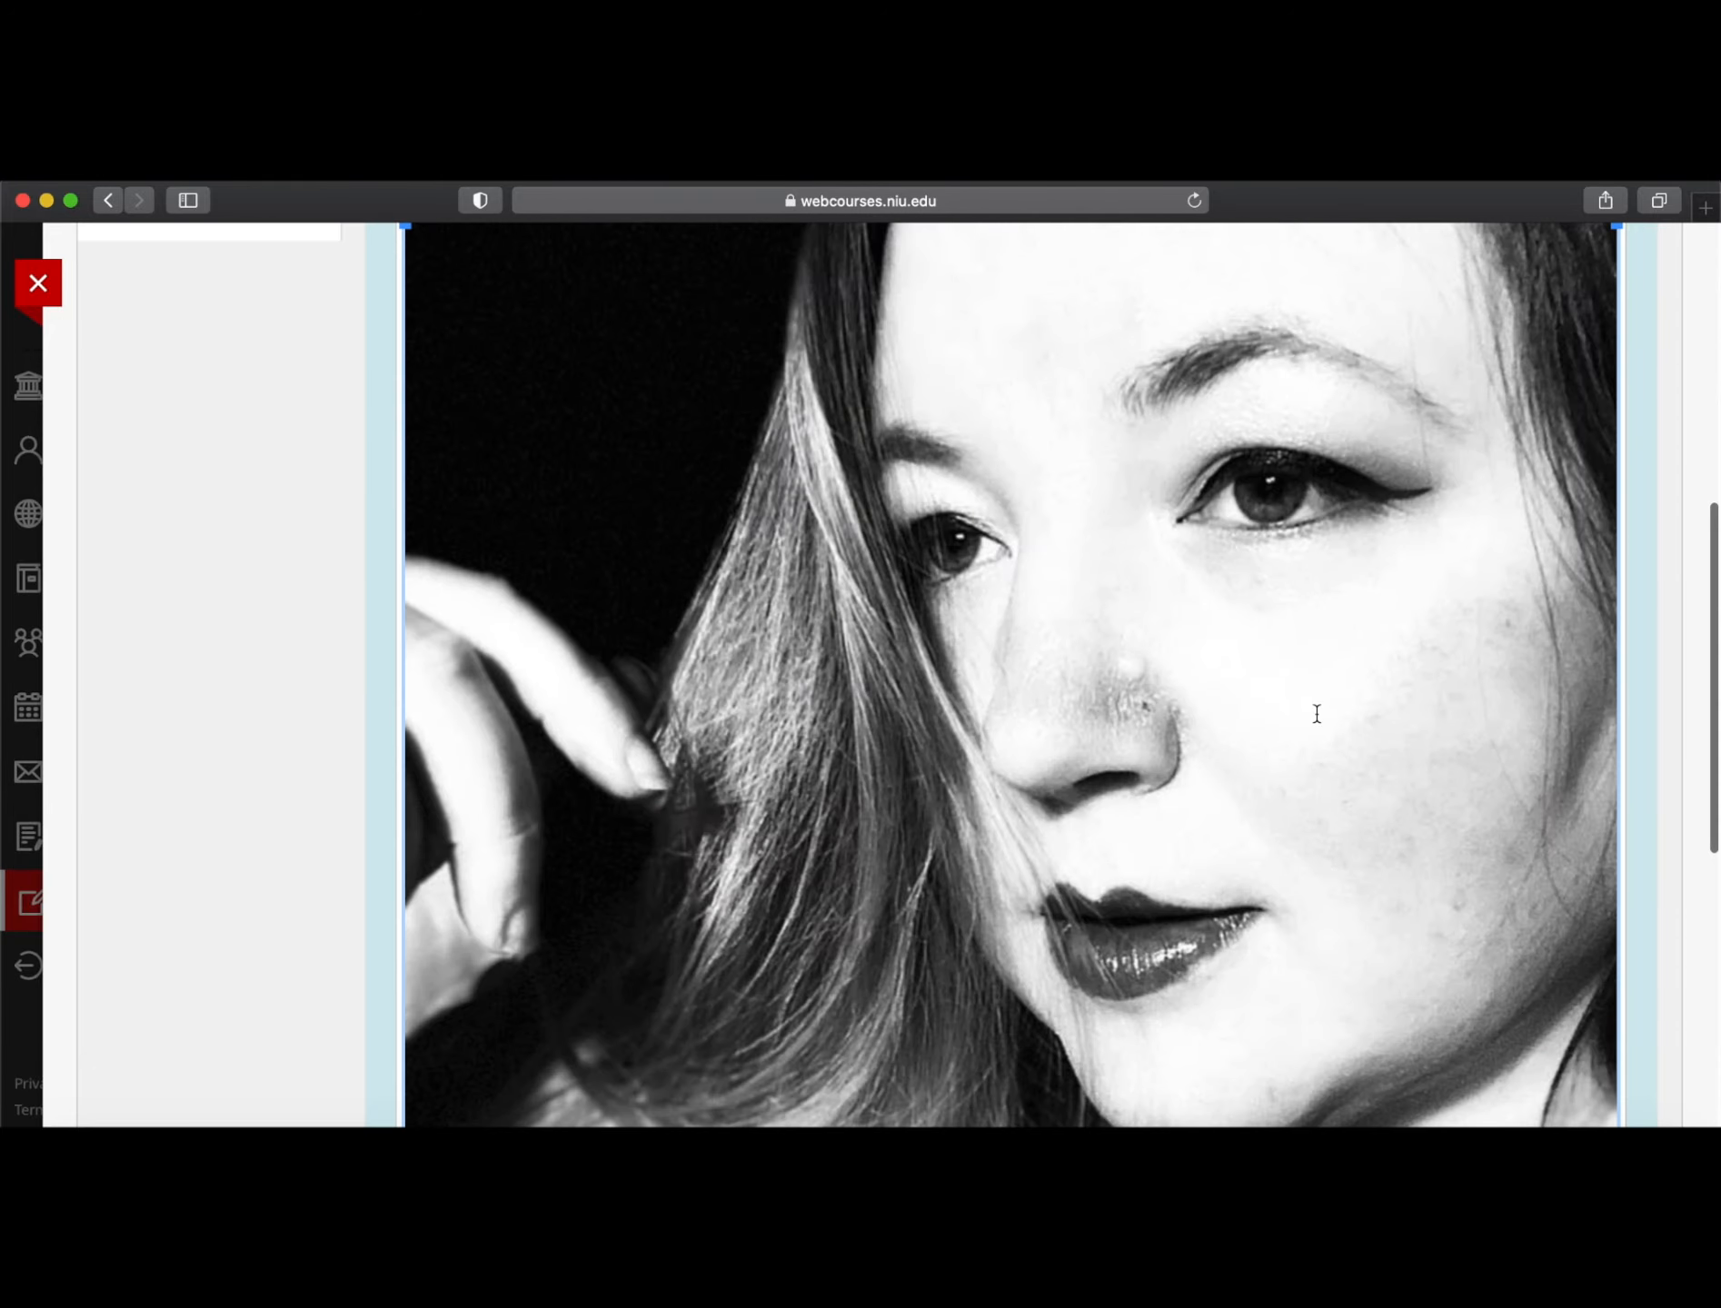
scroll(1317, 713, "down", 8)
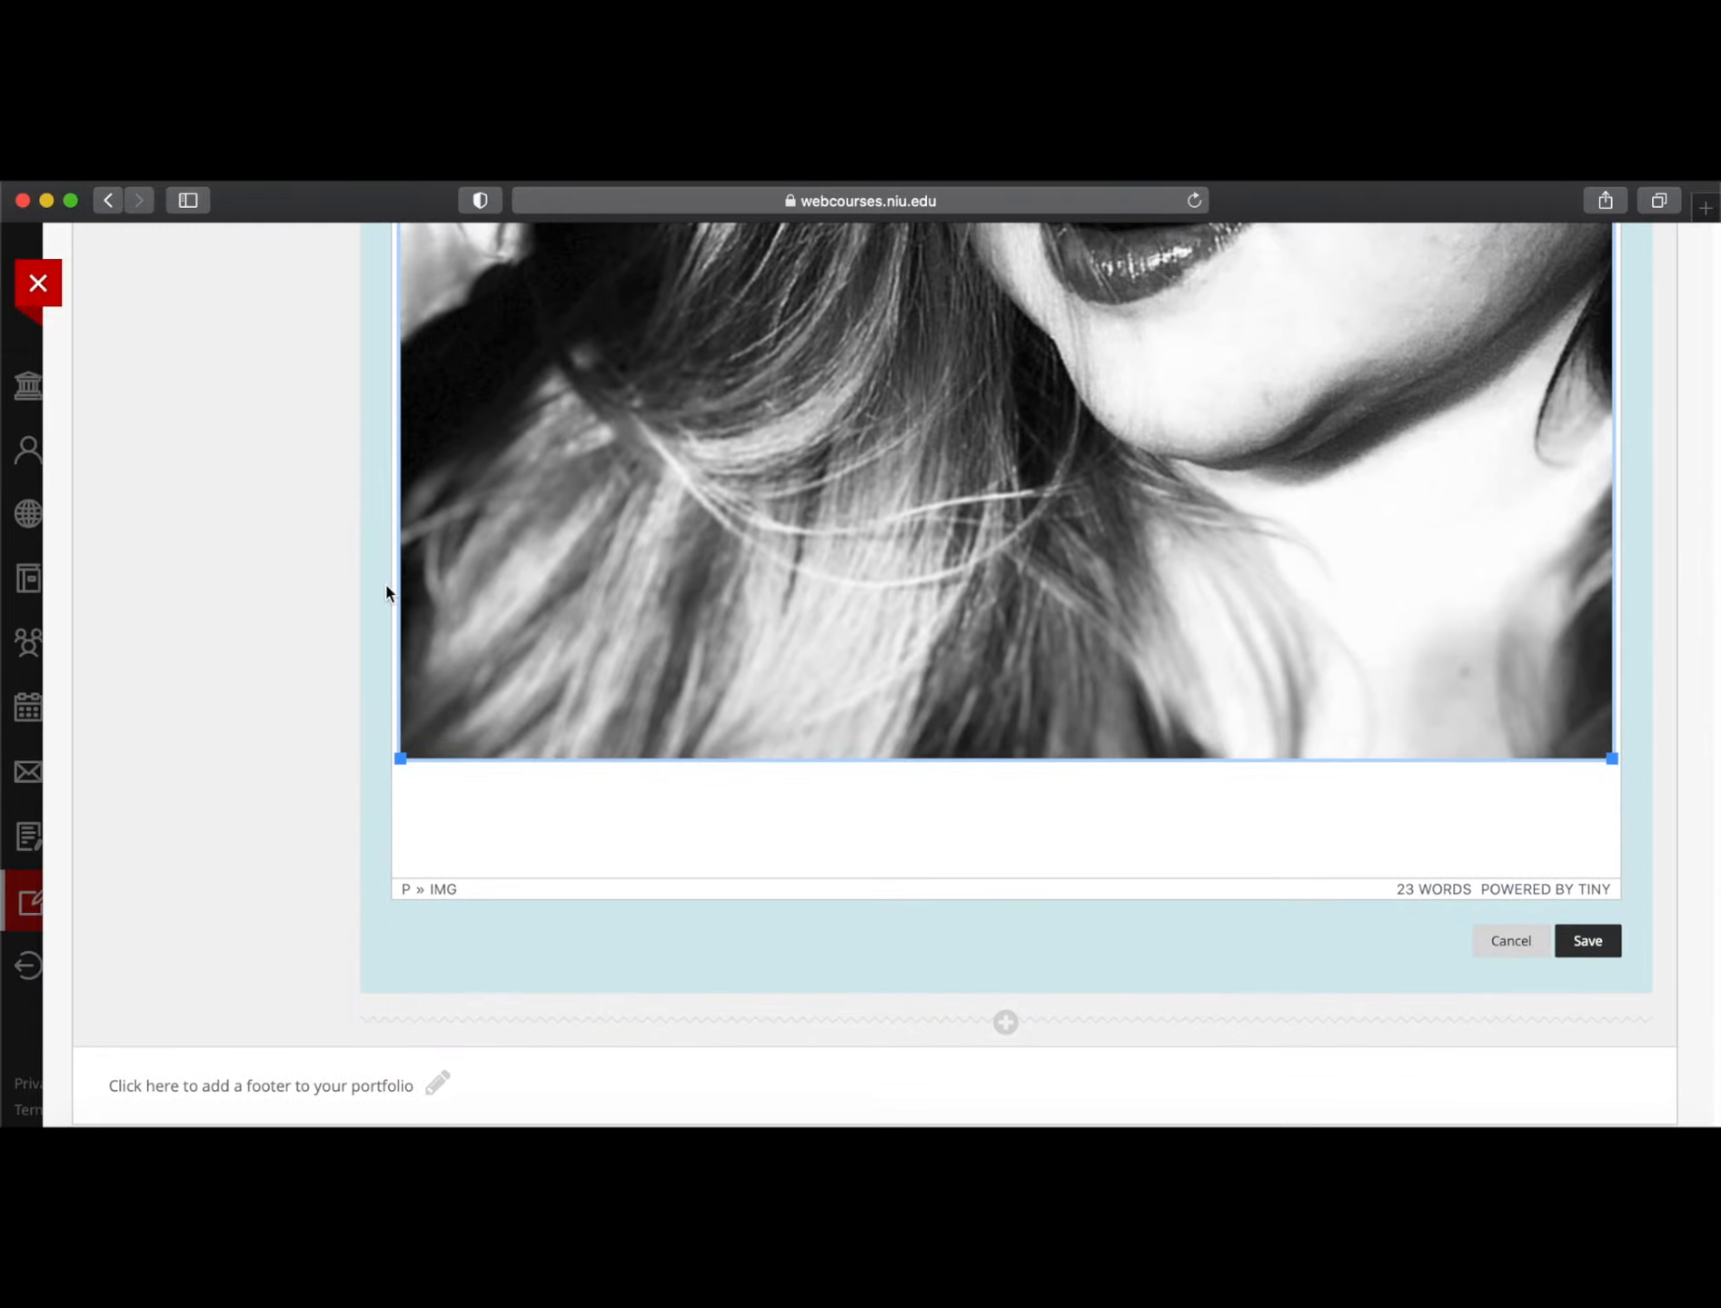
left_click_drag(399, 762, 616, 507)
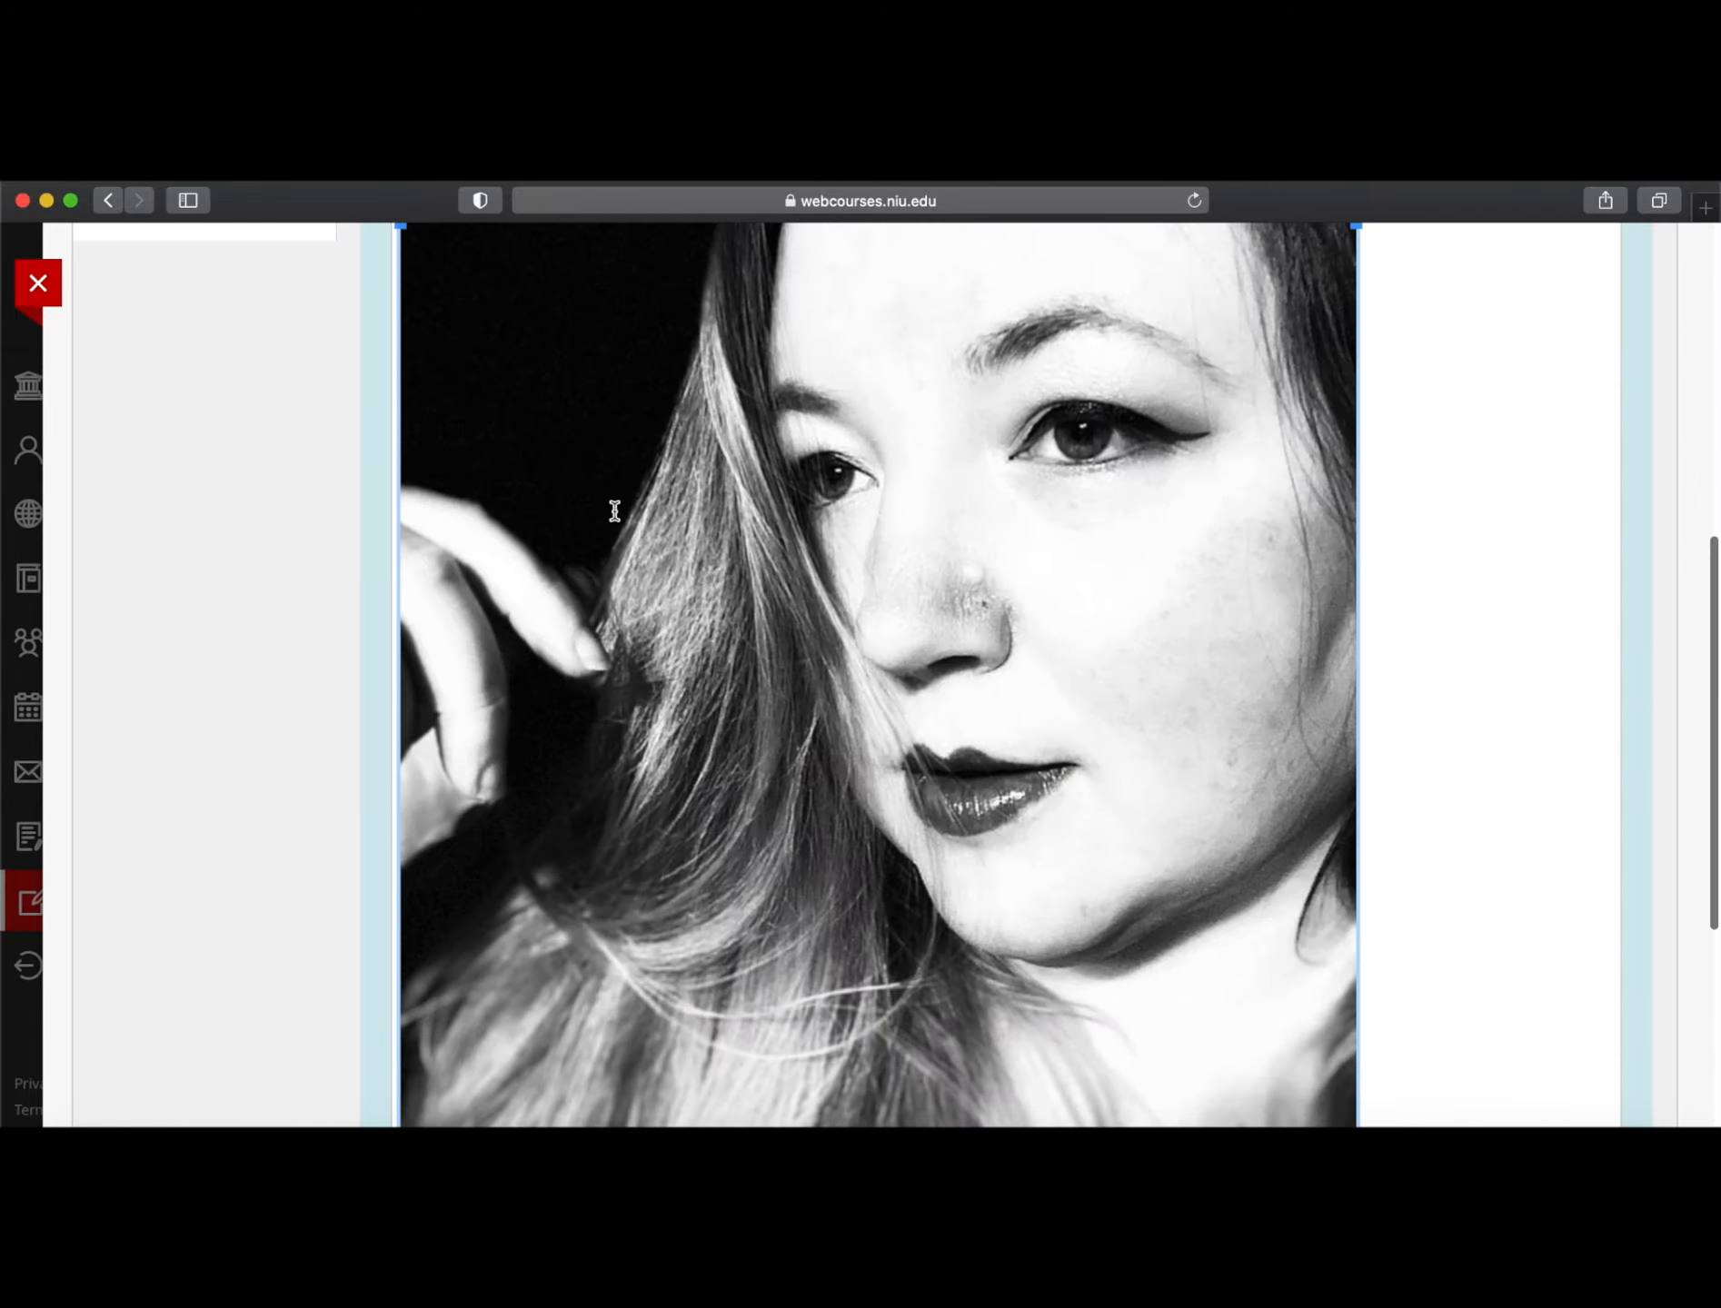
scroll(909, 772, "down", 5)
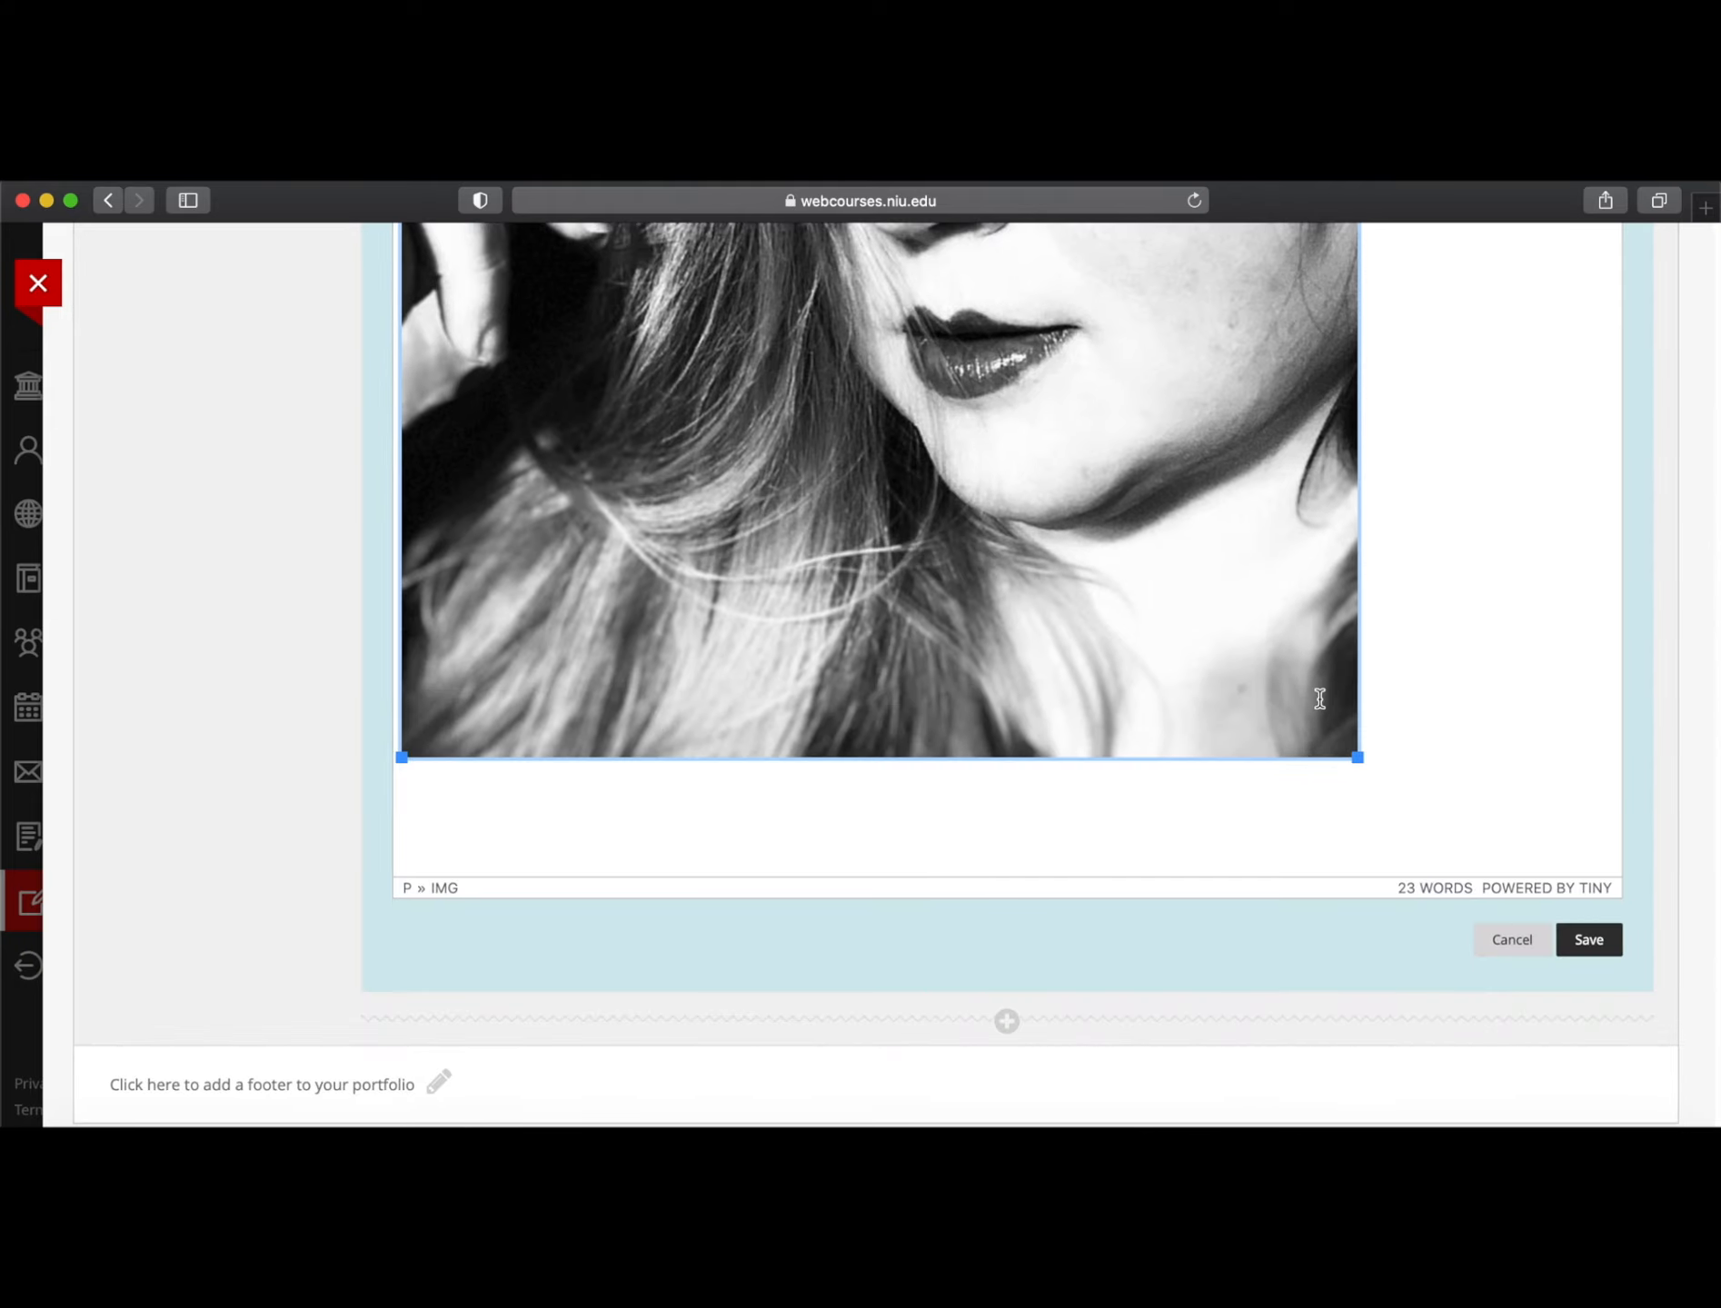
left_click_drag(1359, 763, 989, 382)
scroll(969, 727, "up", 3)
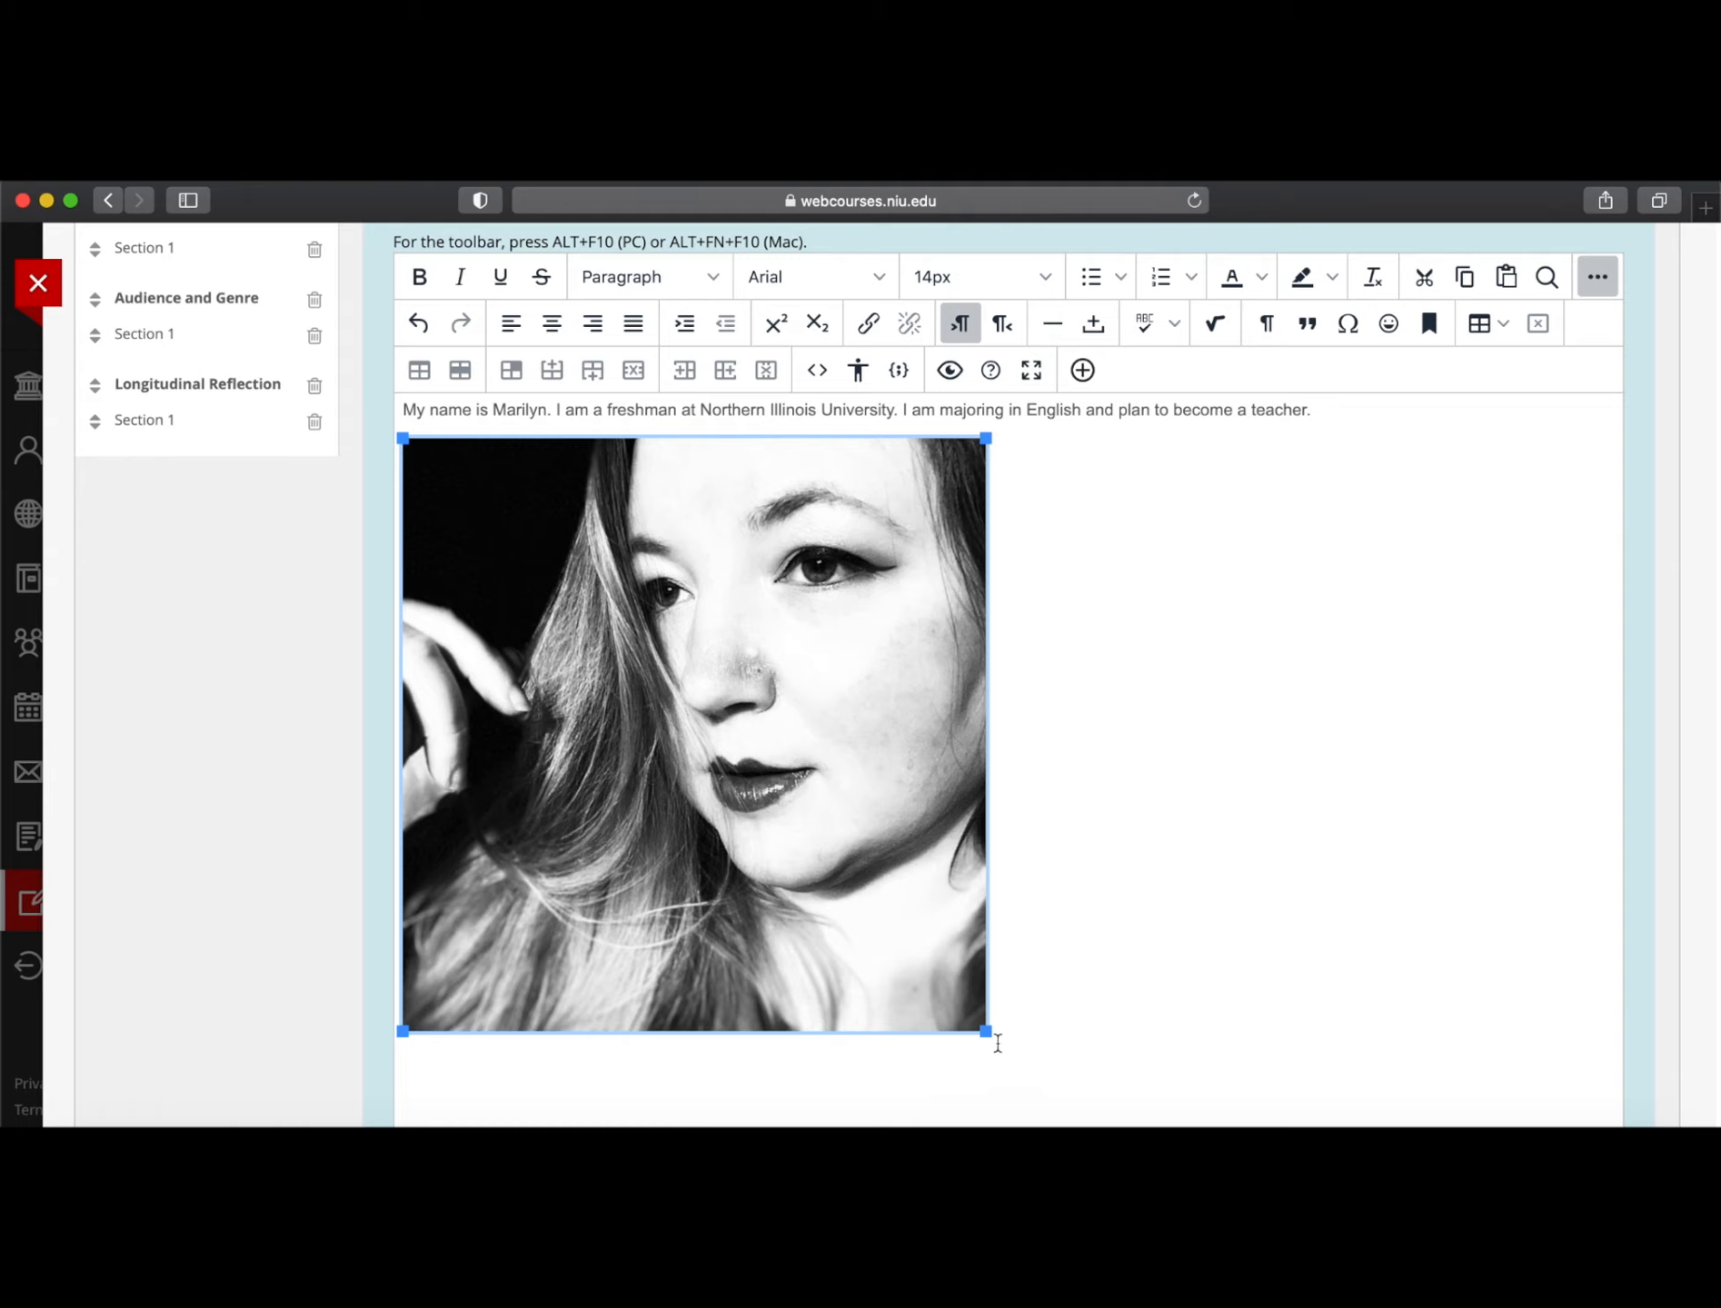
left_click_drag(991, 1037, 625, 778)
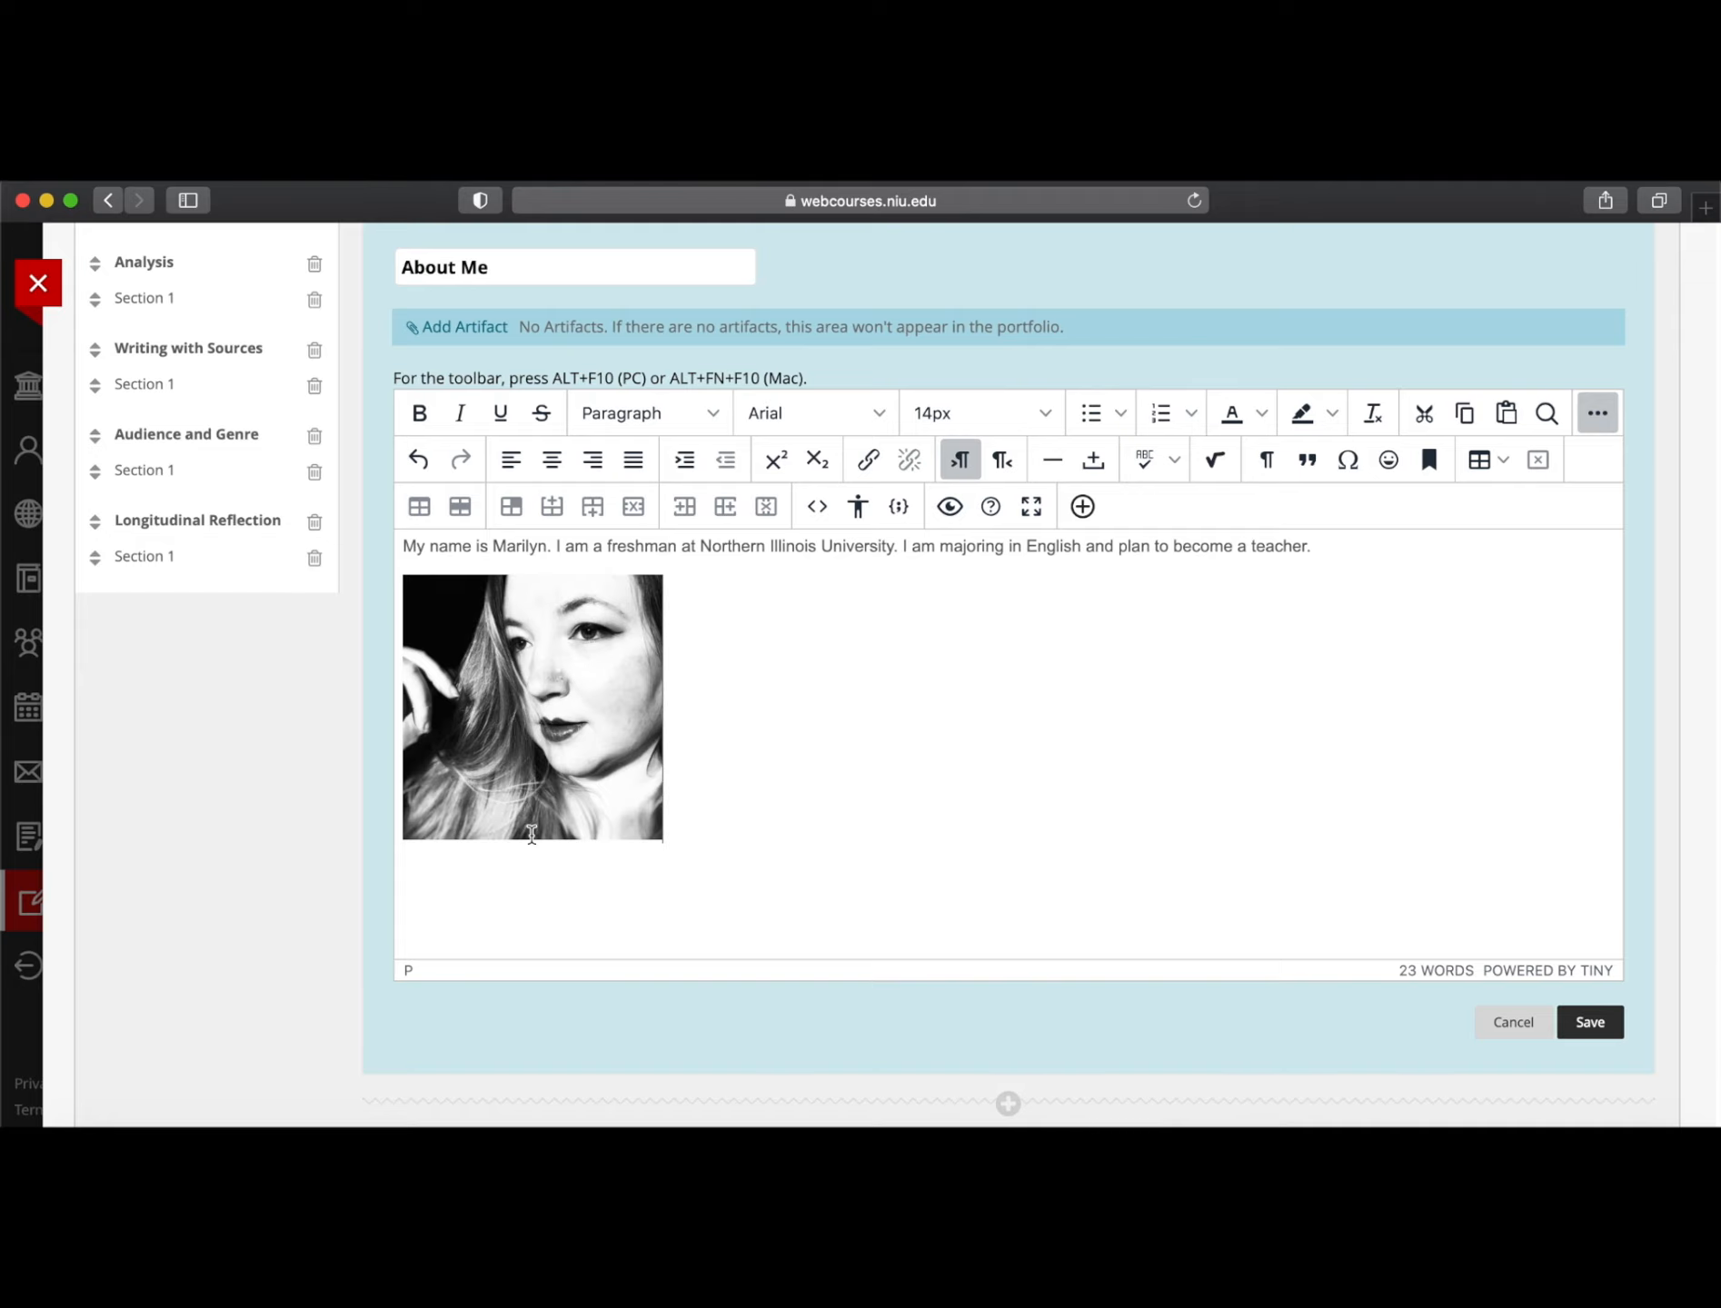
scroll(684, 776, "up", 2)
scroll(684, 777, "up", 1)
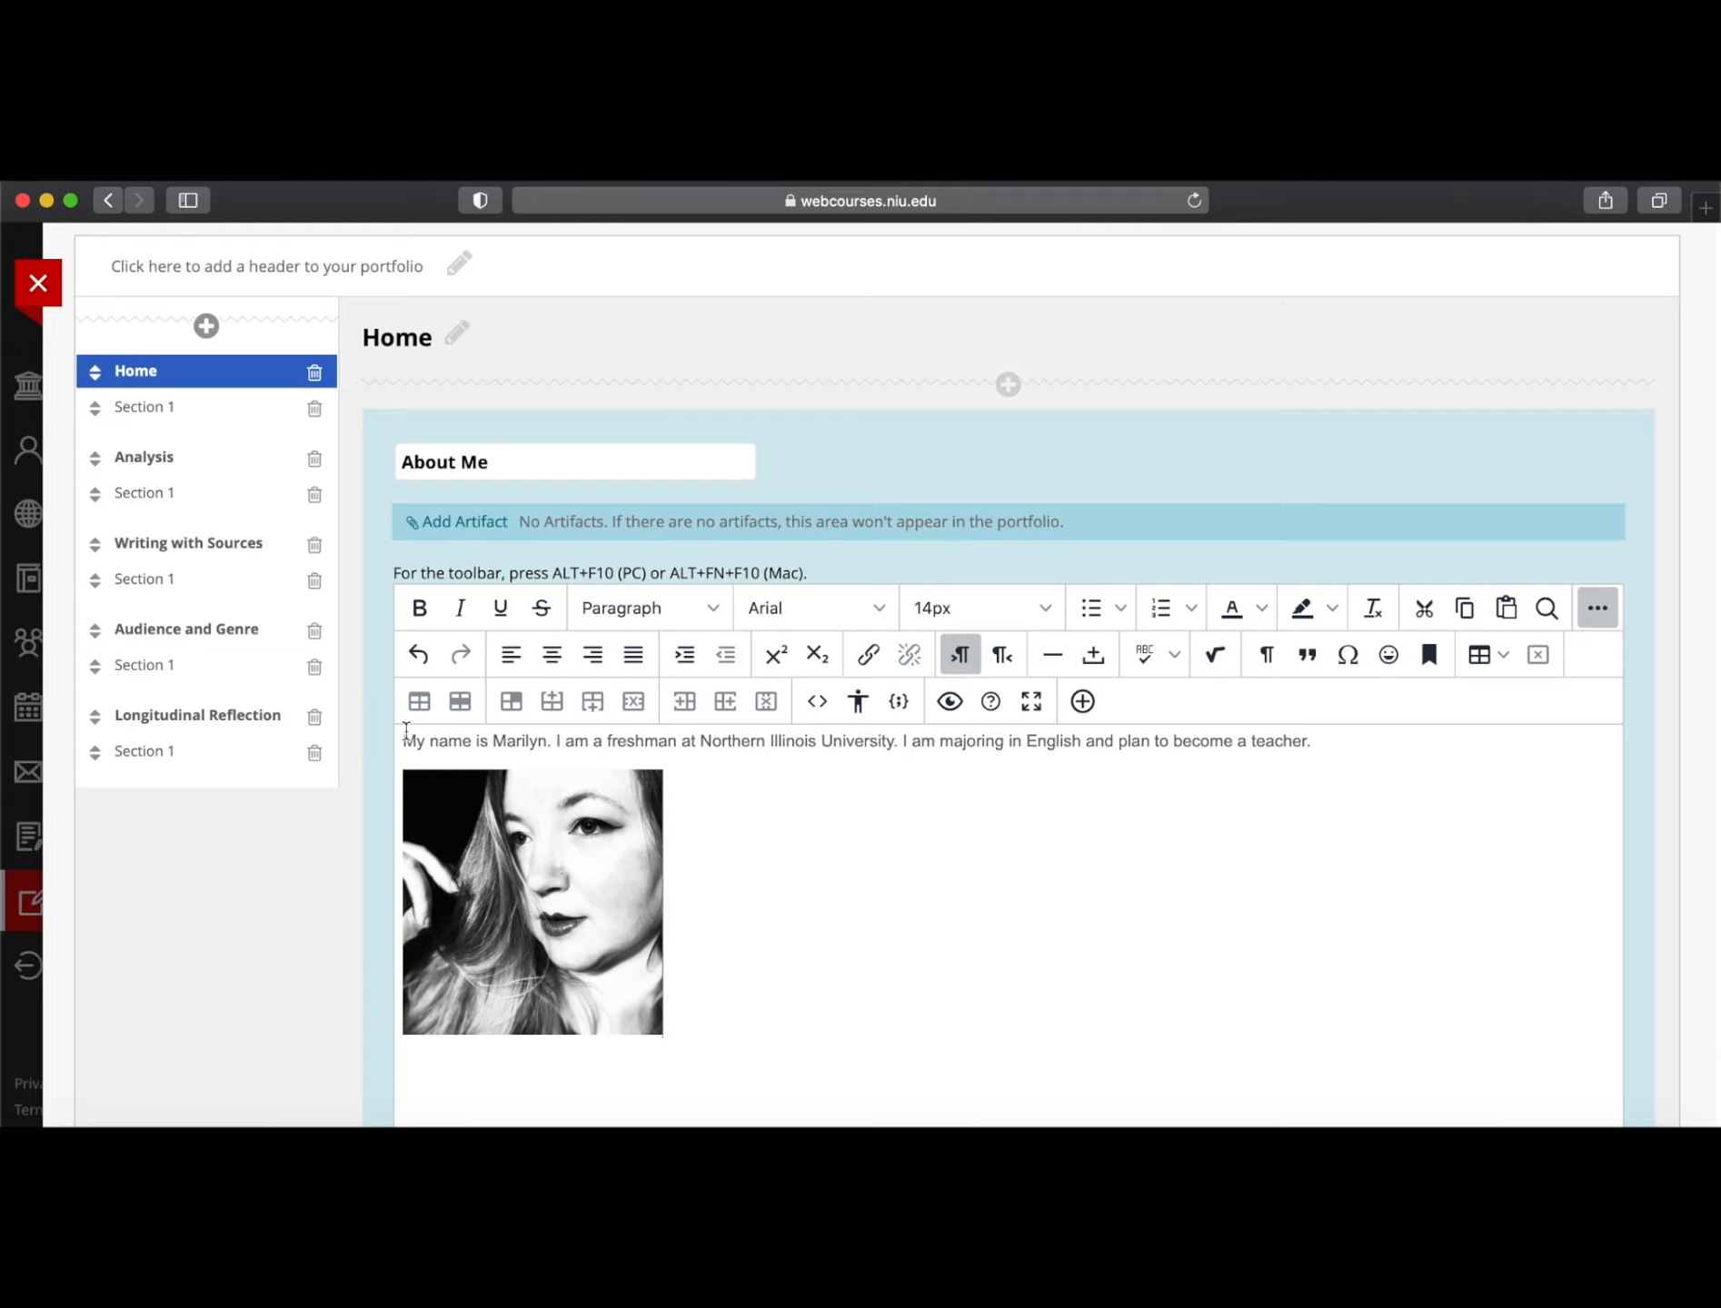
Check the introduction text and thumbnail photo, then save the About Me section
left_click_drag(406, 742, 1326, 742)
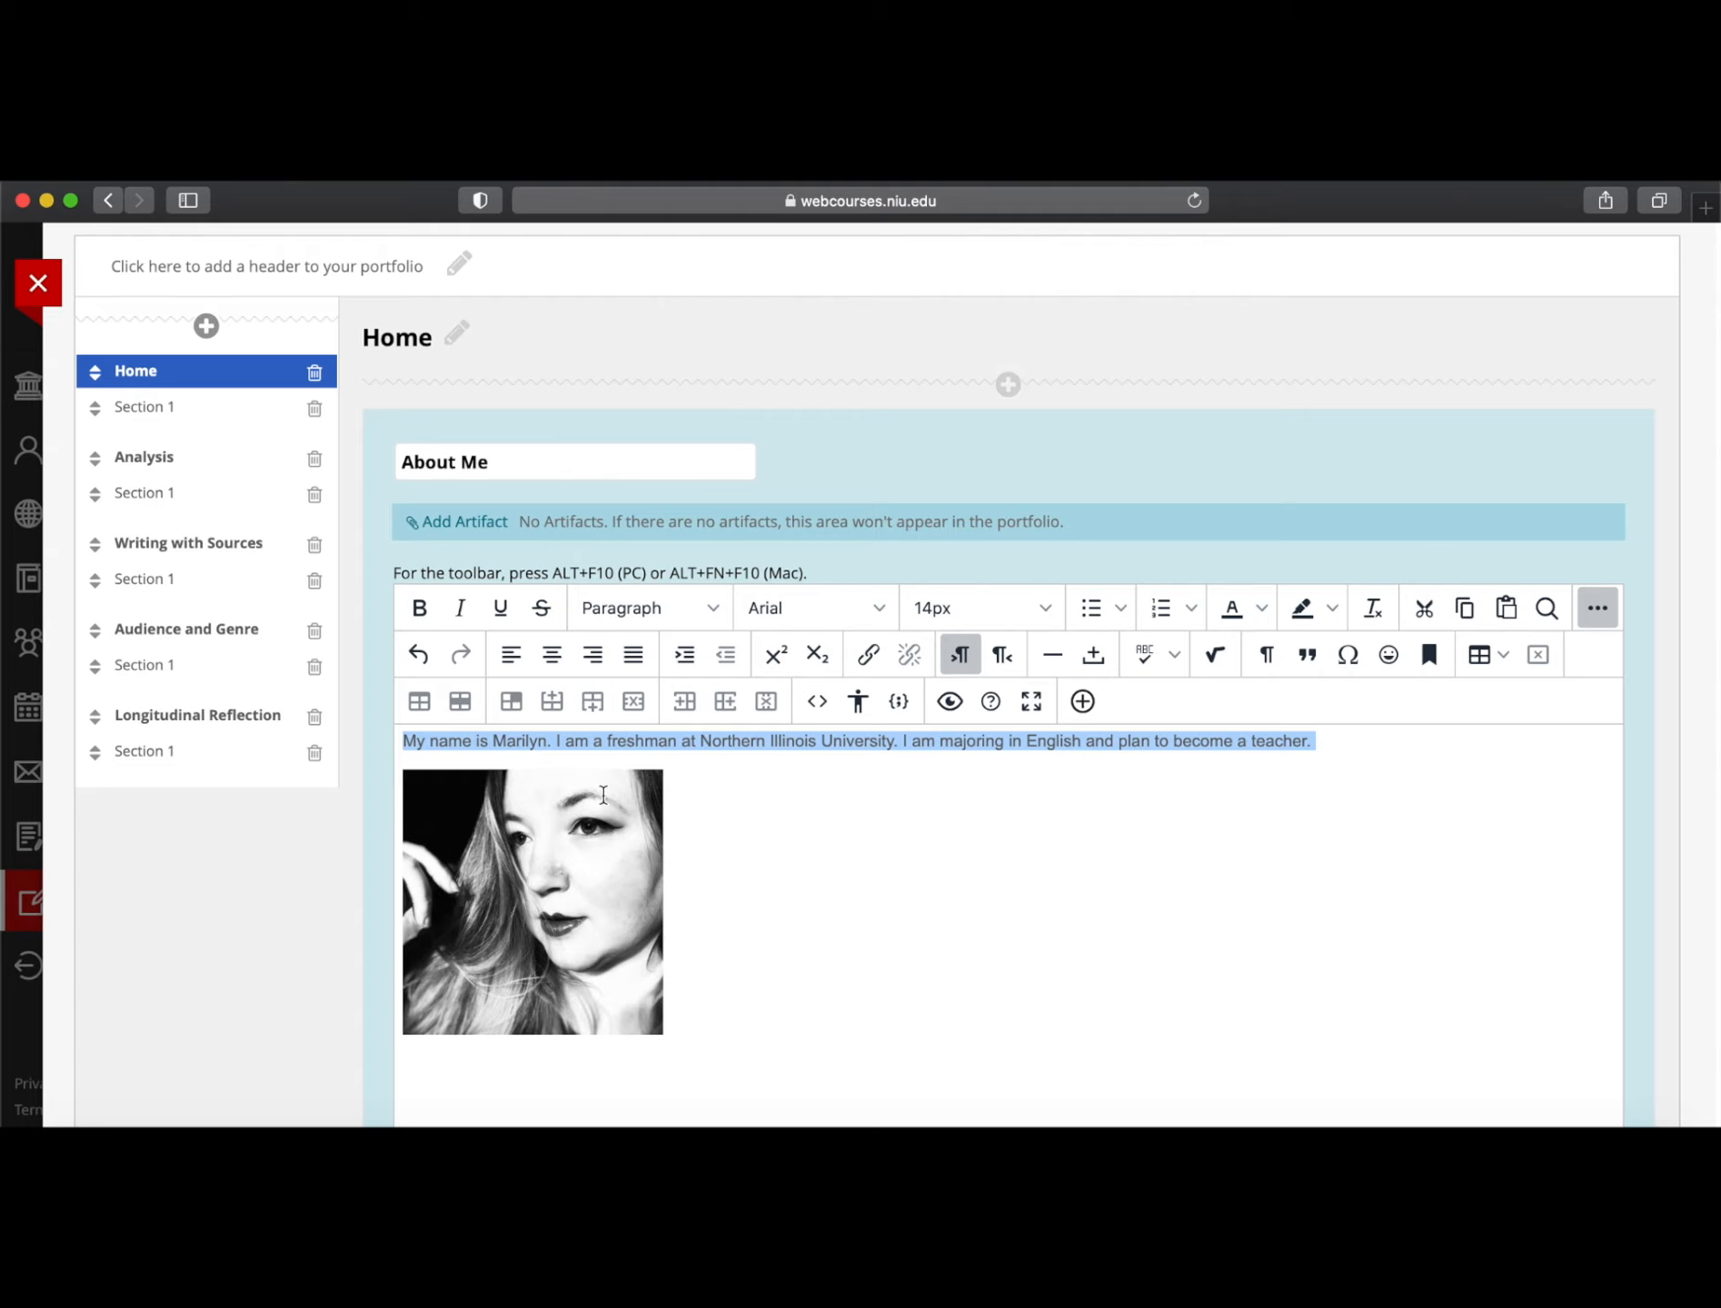
left_click(1073, 855)
scroll(1073, 855, "down", 1)
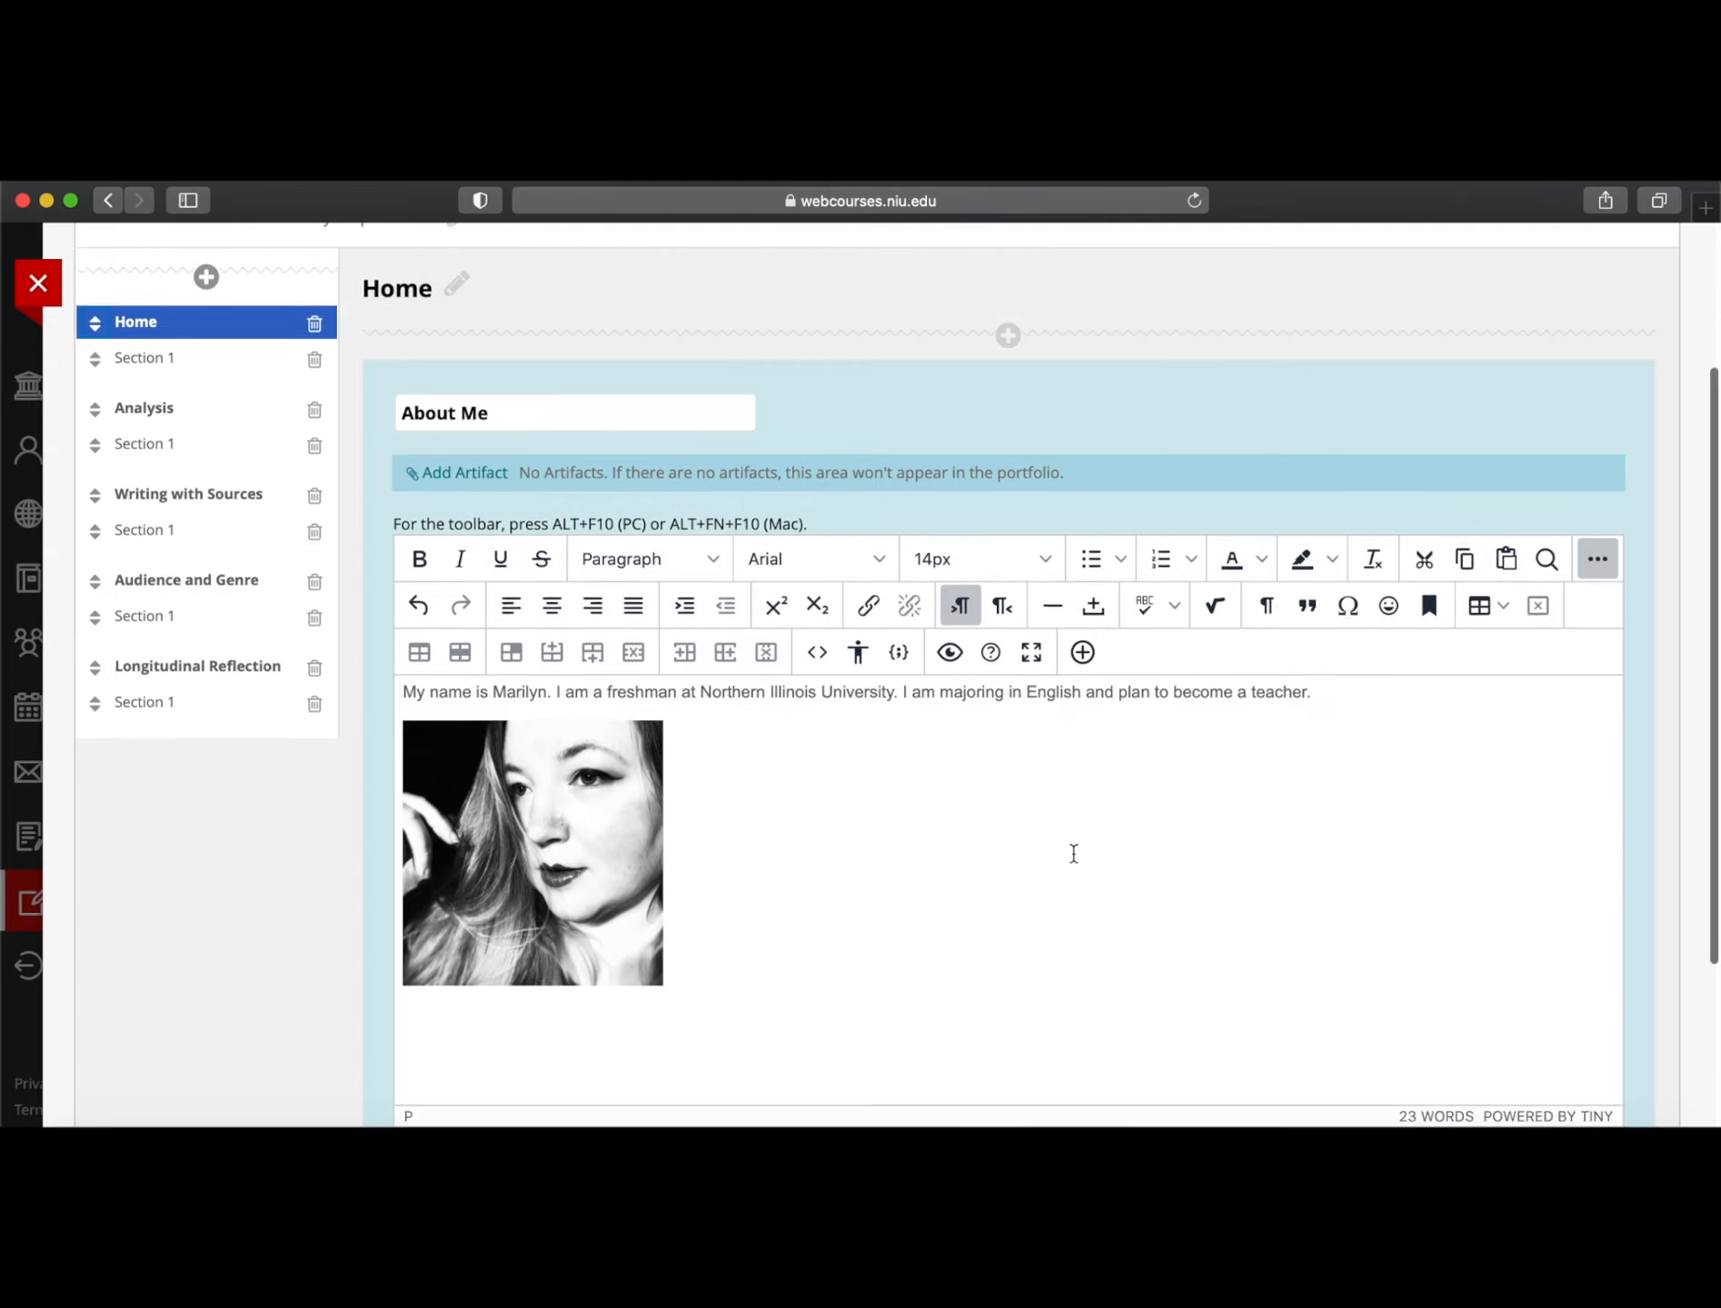
scroll(1073, 855, "up", 1)
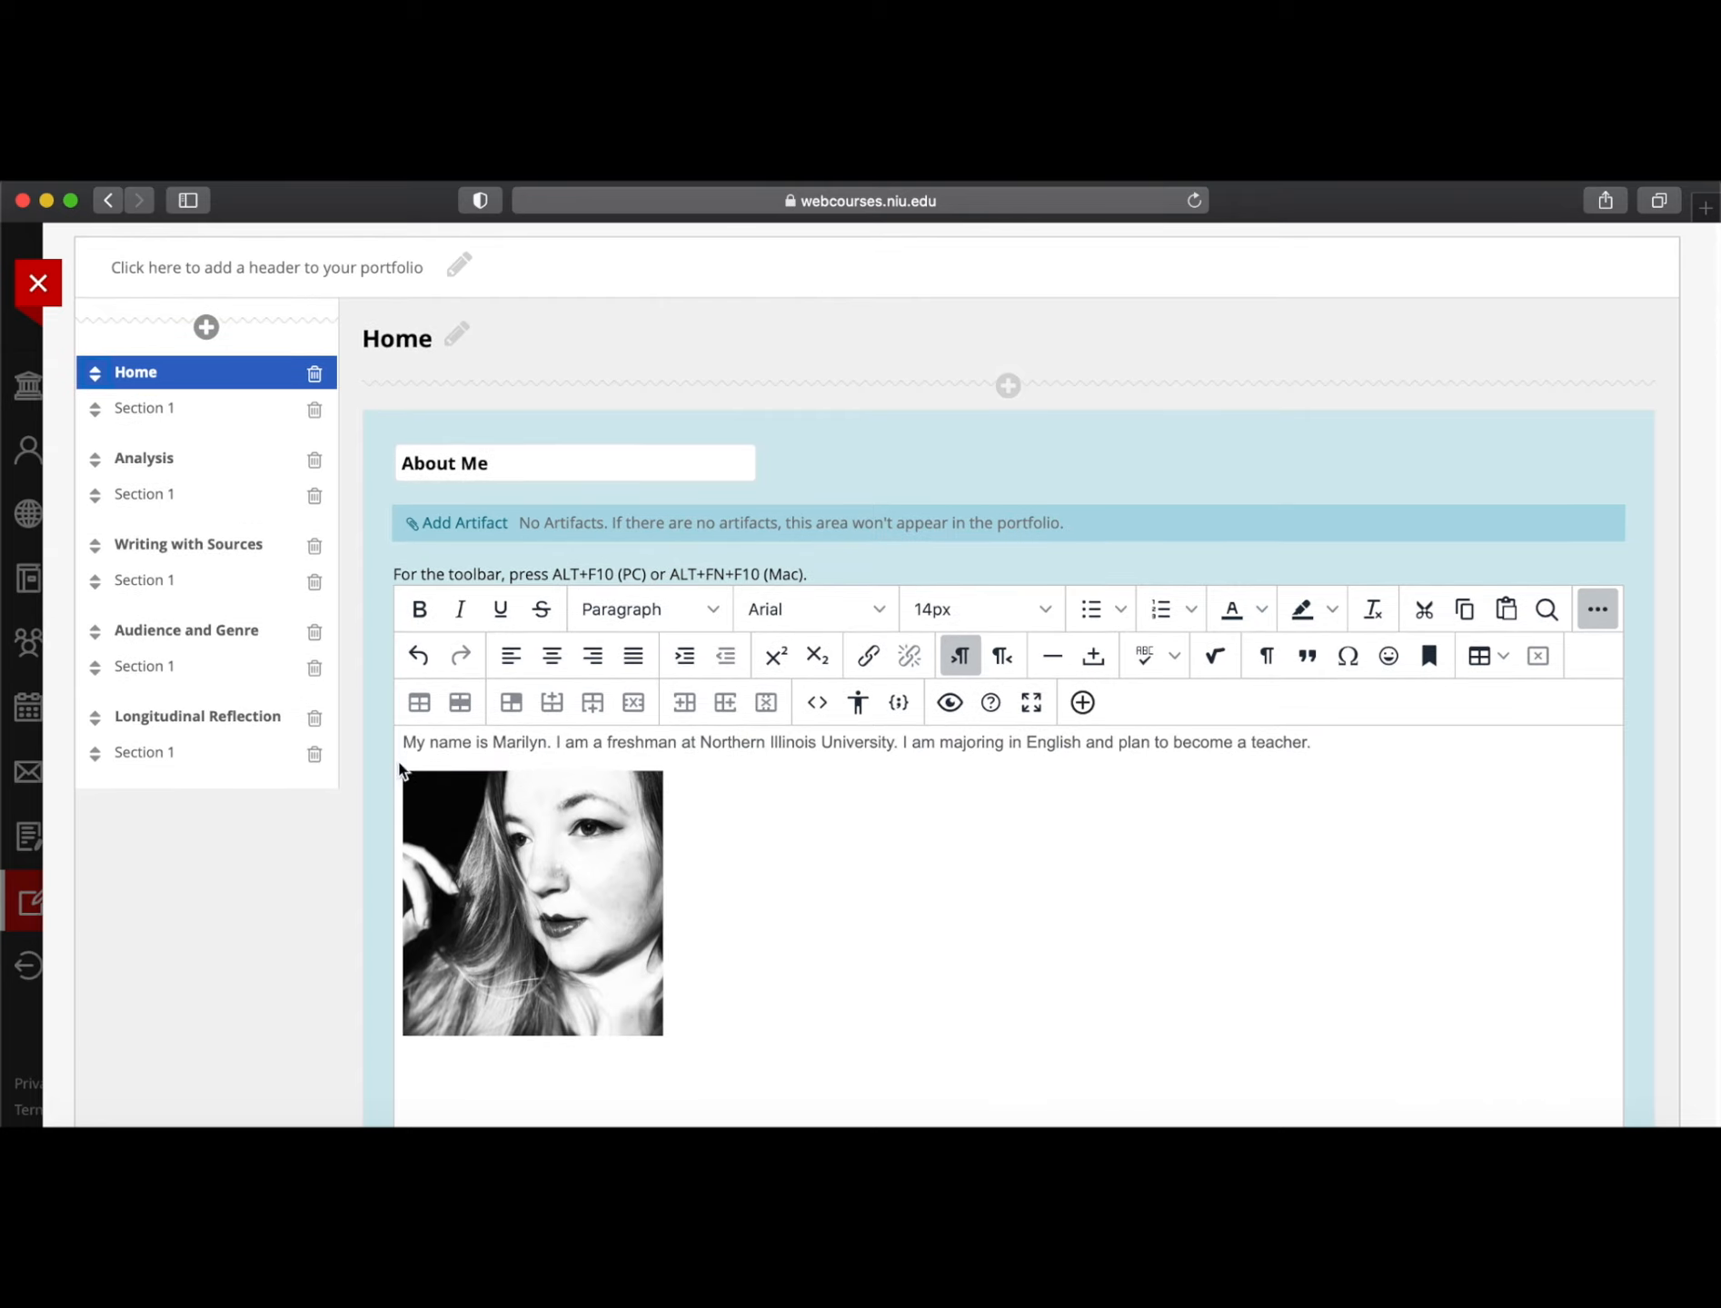
left_click_drag(403, 743, 1114, 742)
left_click(649, 883)
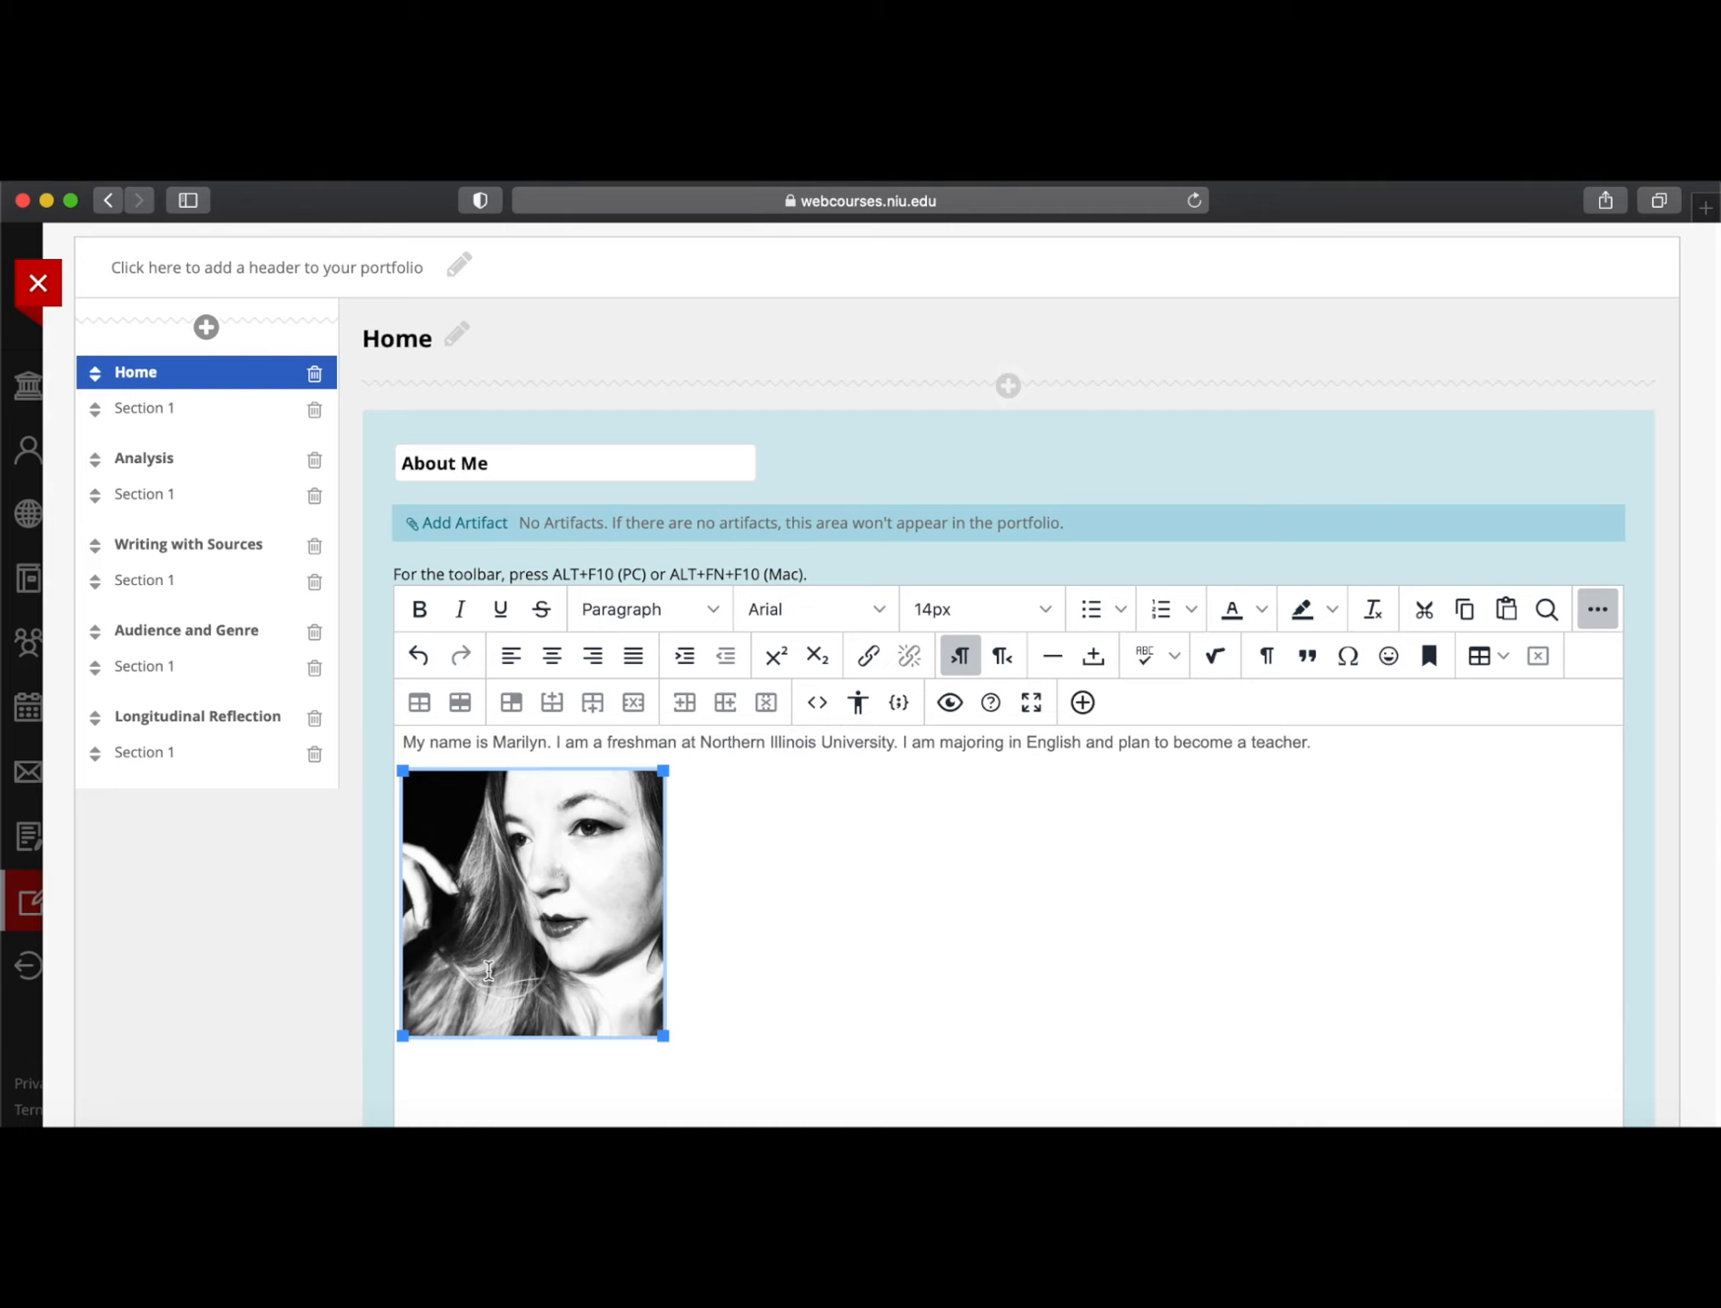
scroll(931, 906, "down", 4)
scroll(937, 920, "up", 2)
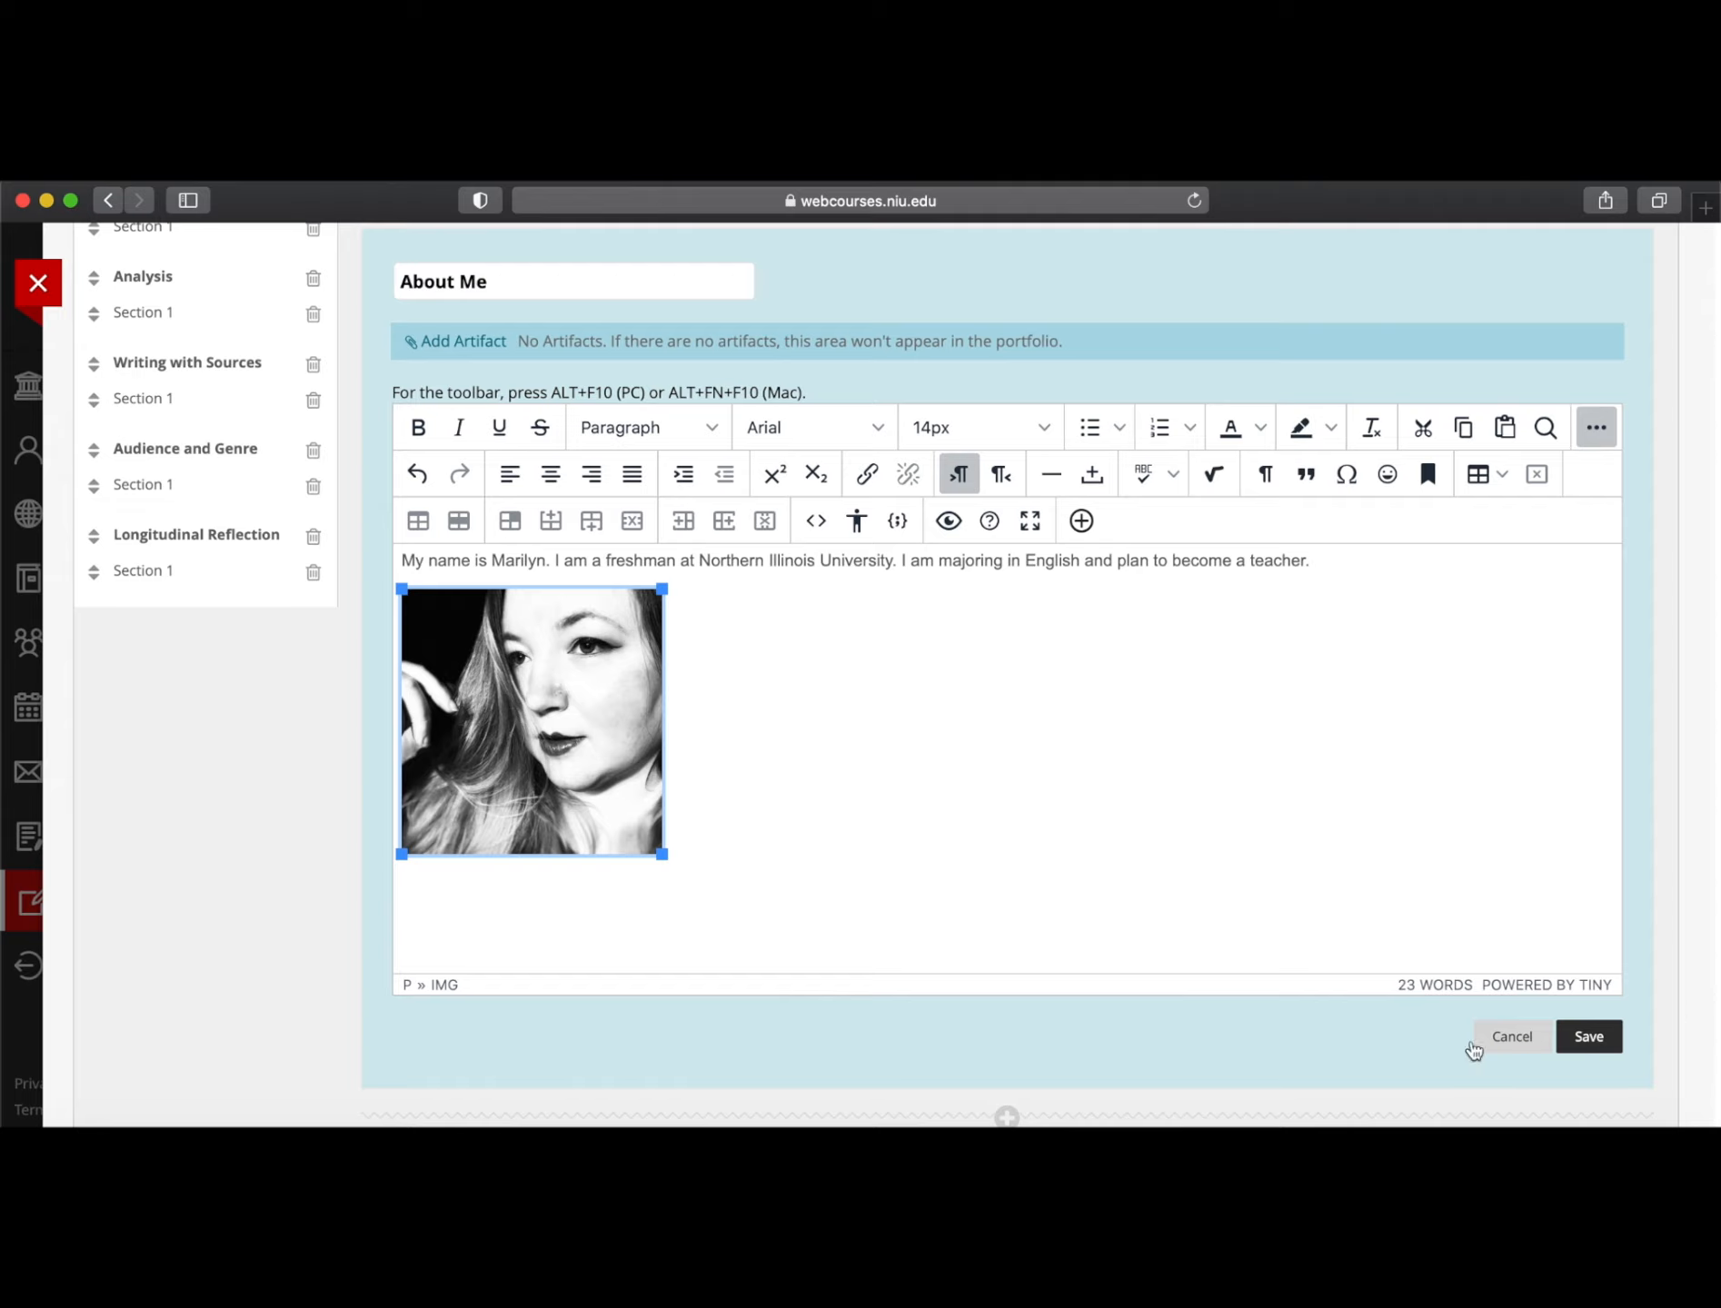
left_click(1592, 1038)
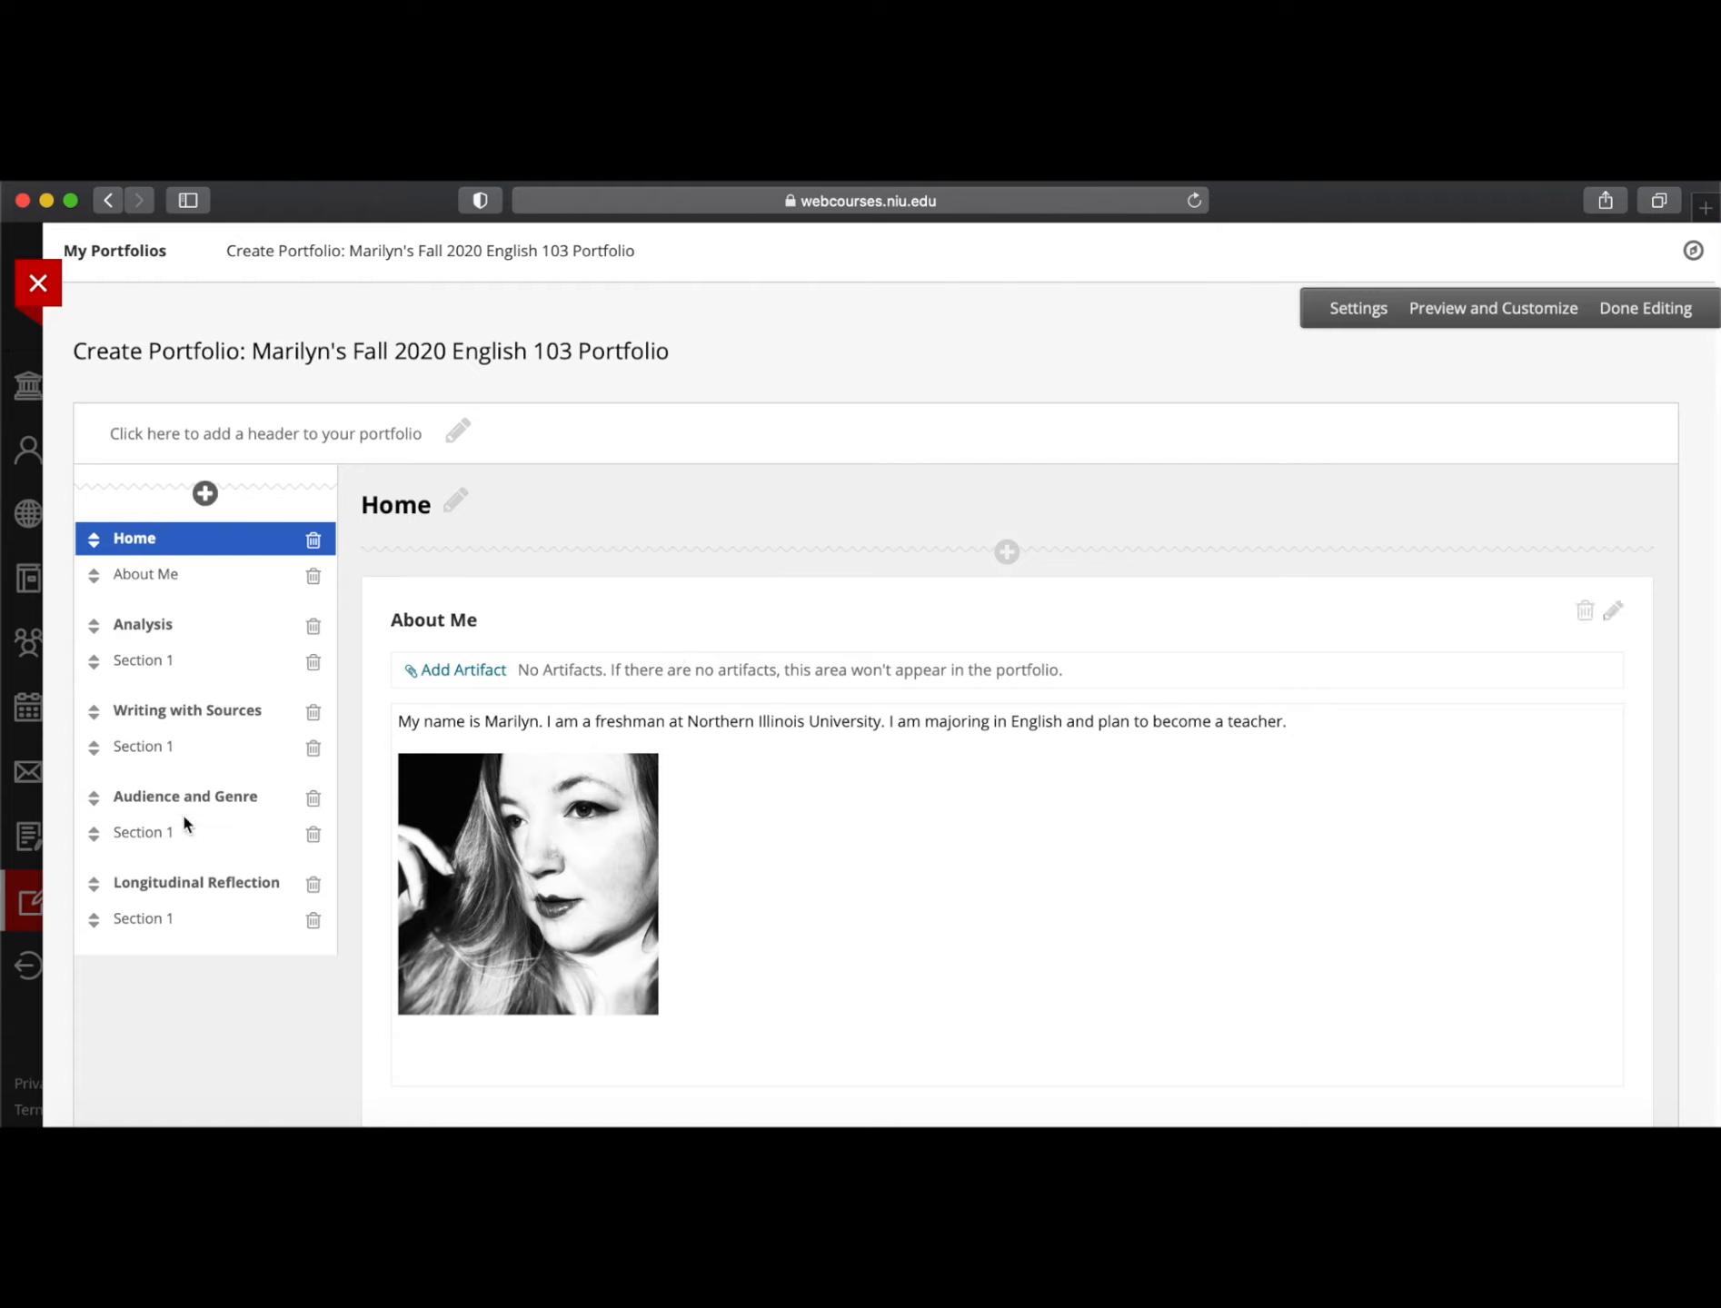
Go to the portfolio's Analysis page and start editing its Section 1
left_click(162, 635)
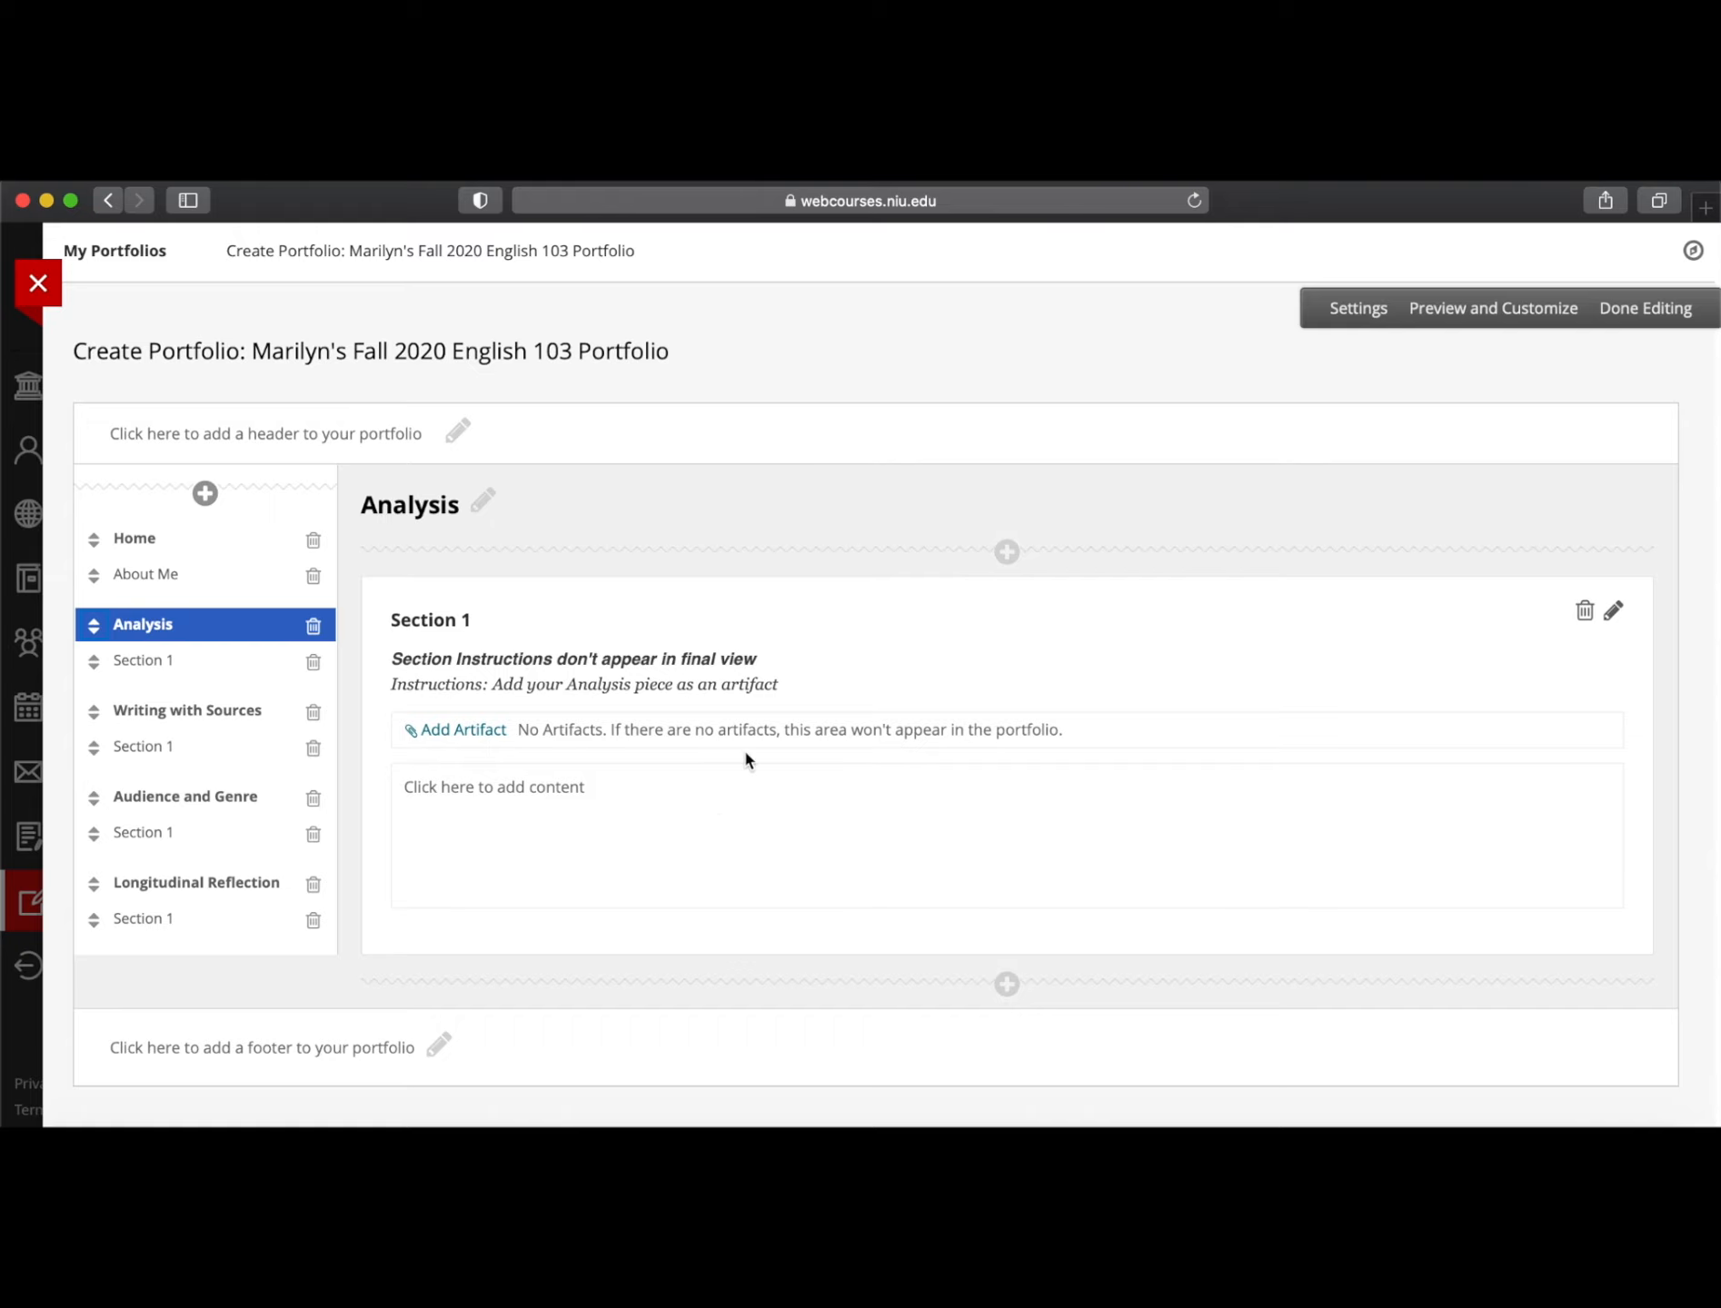
left_click(526, 623)
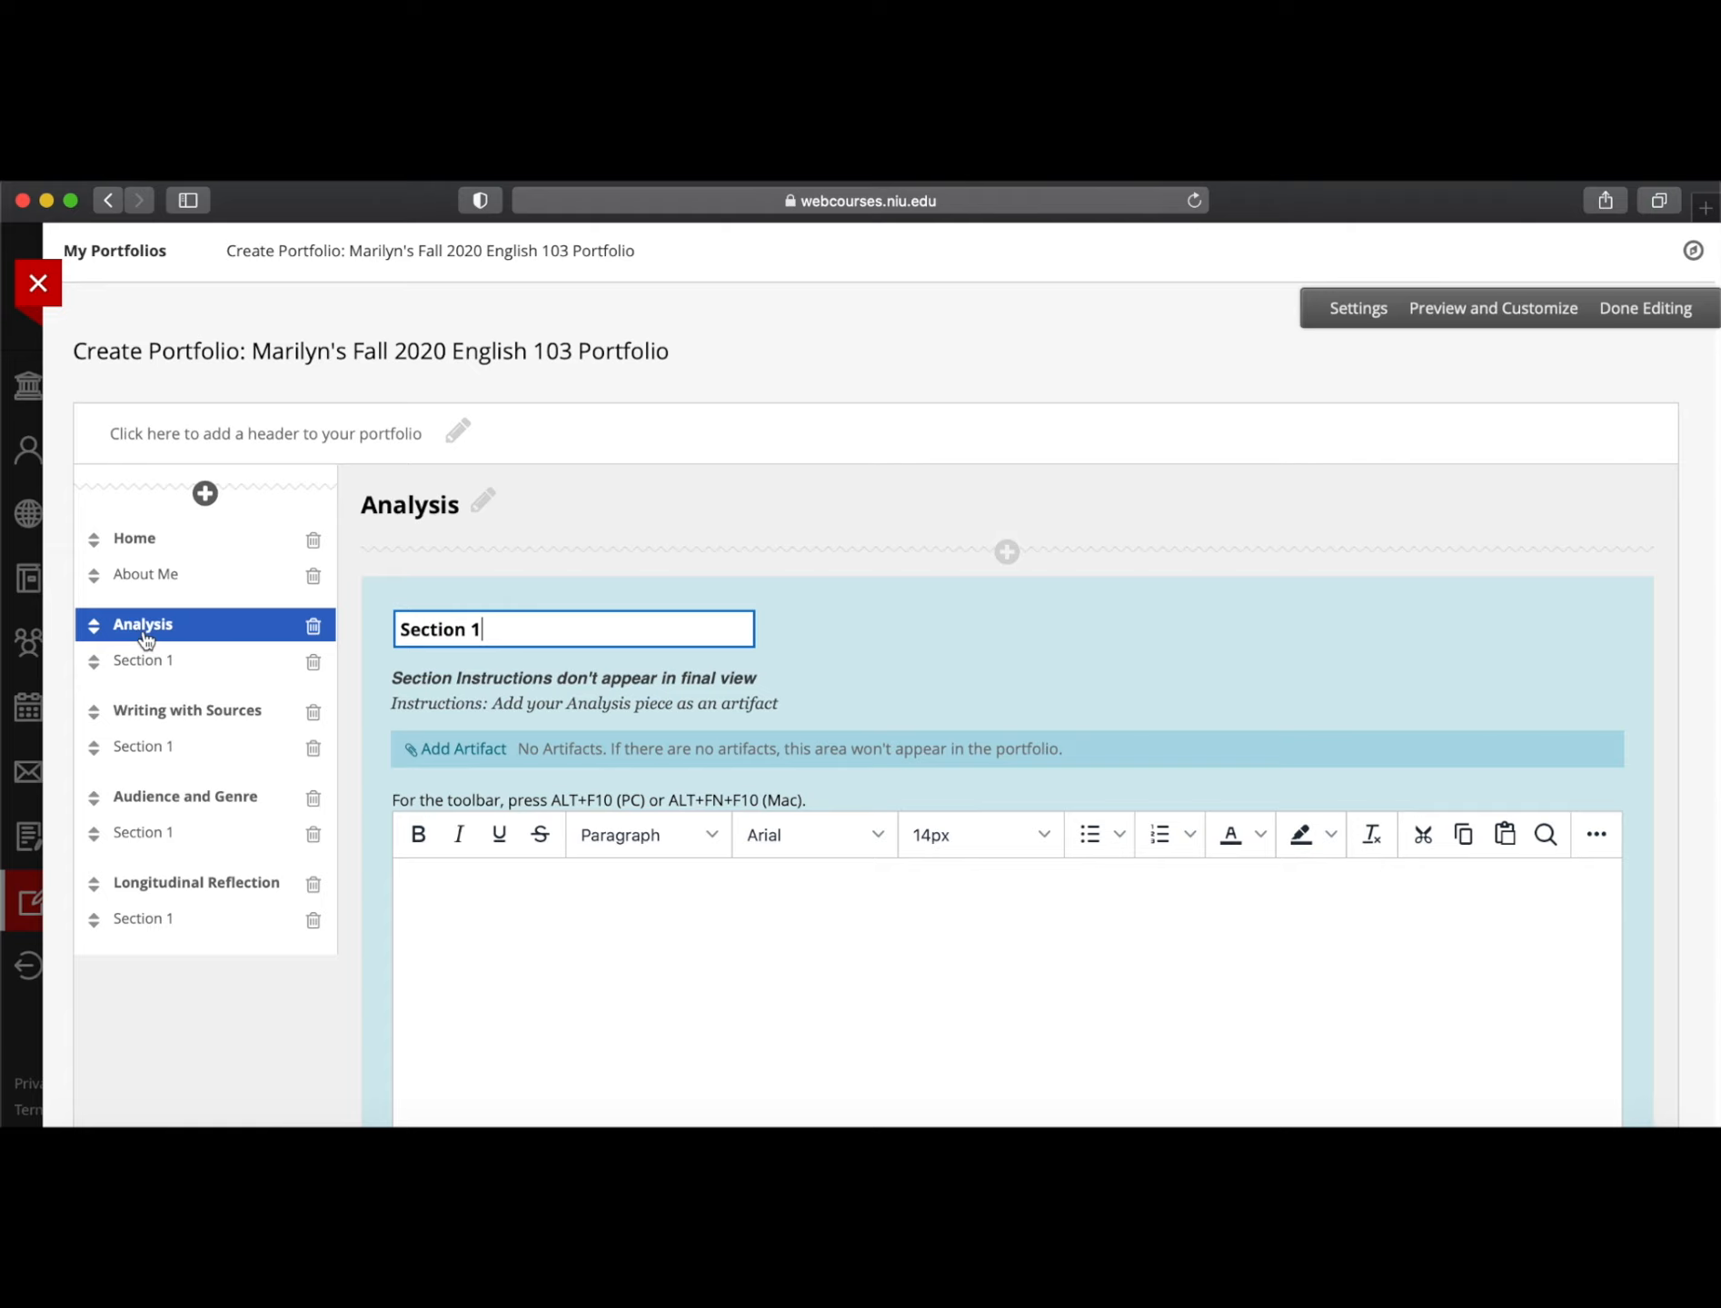
Replace the 'Section 1' title with 'Visual Analysis Essay'
left_click(457, 581)
left_click(488, 629)
left_click_drag(488, 628, 355, 617)
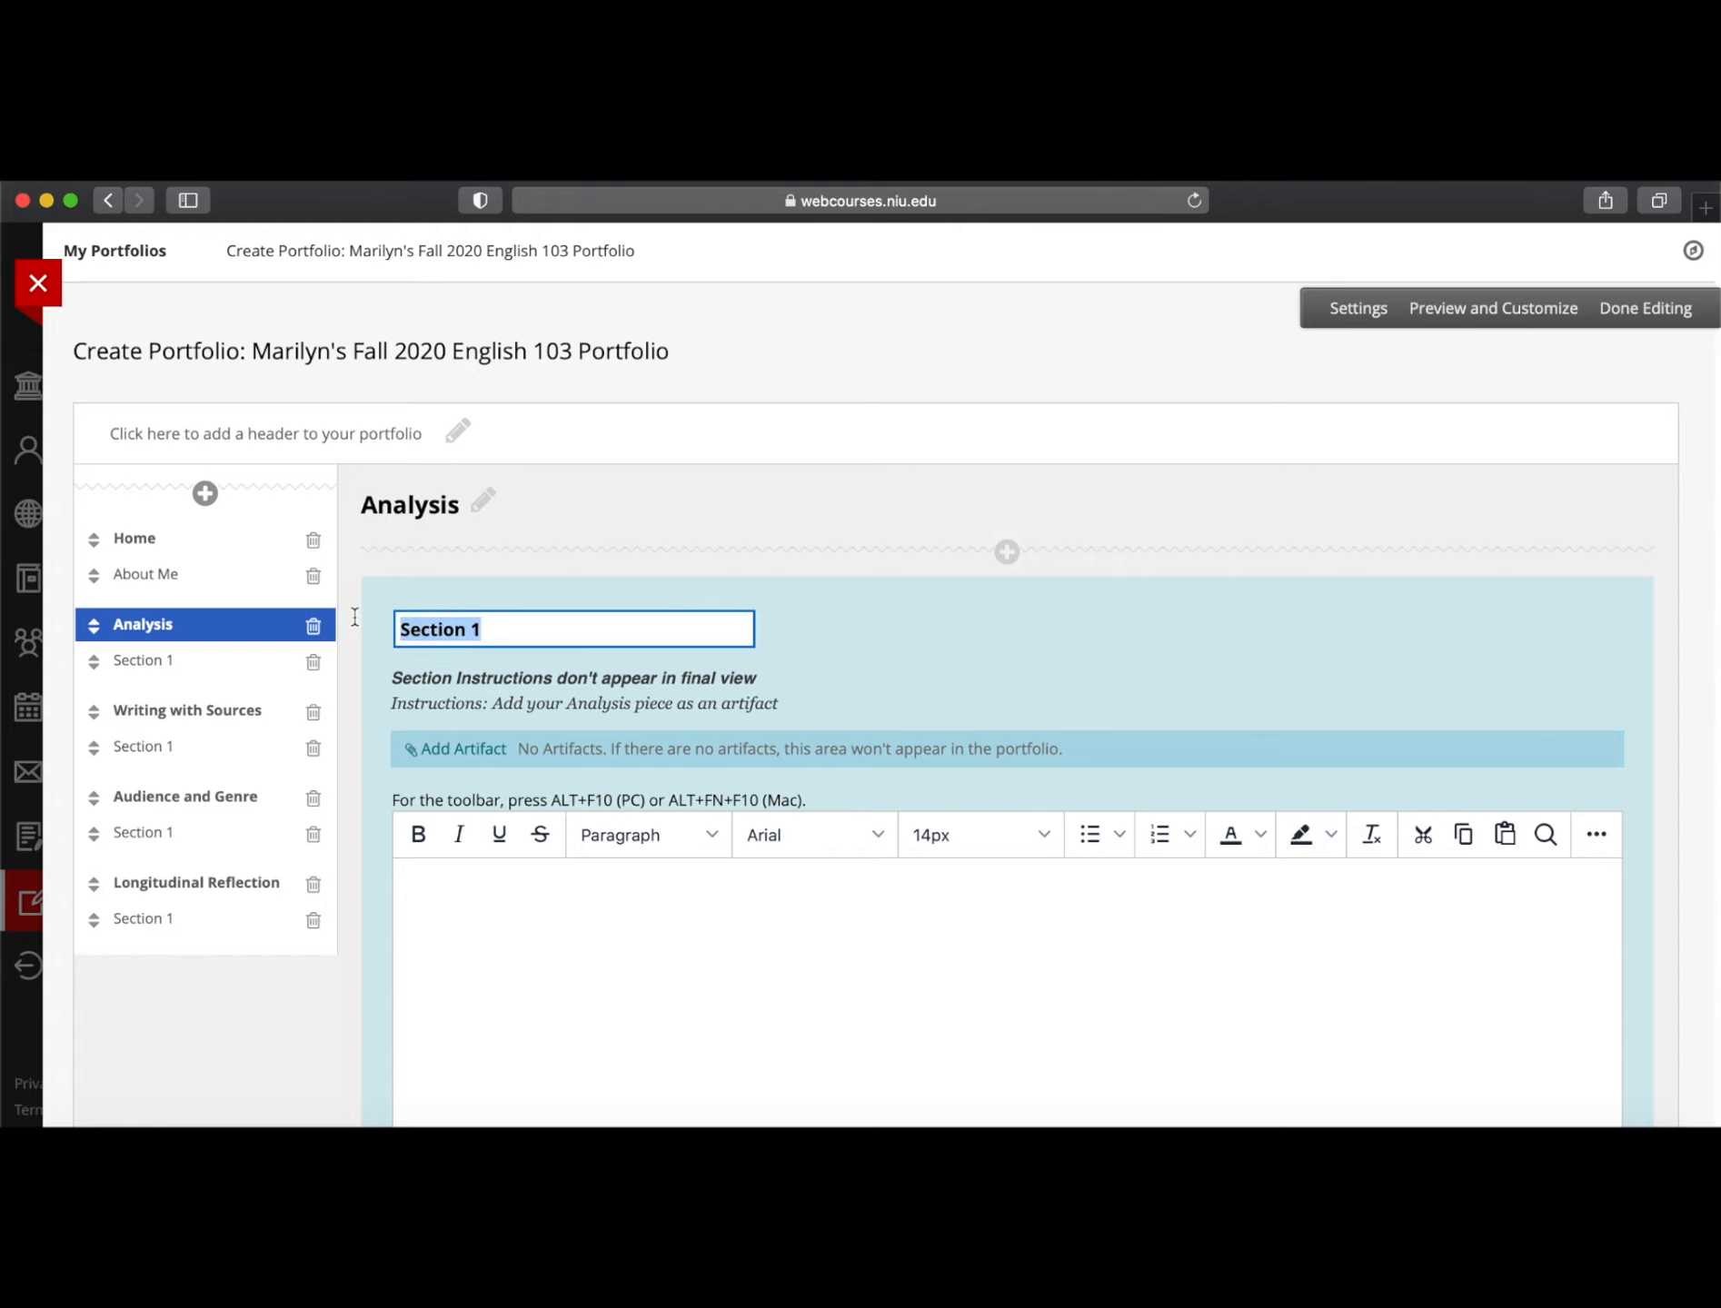
type("V")
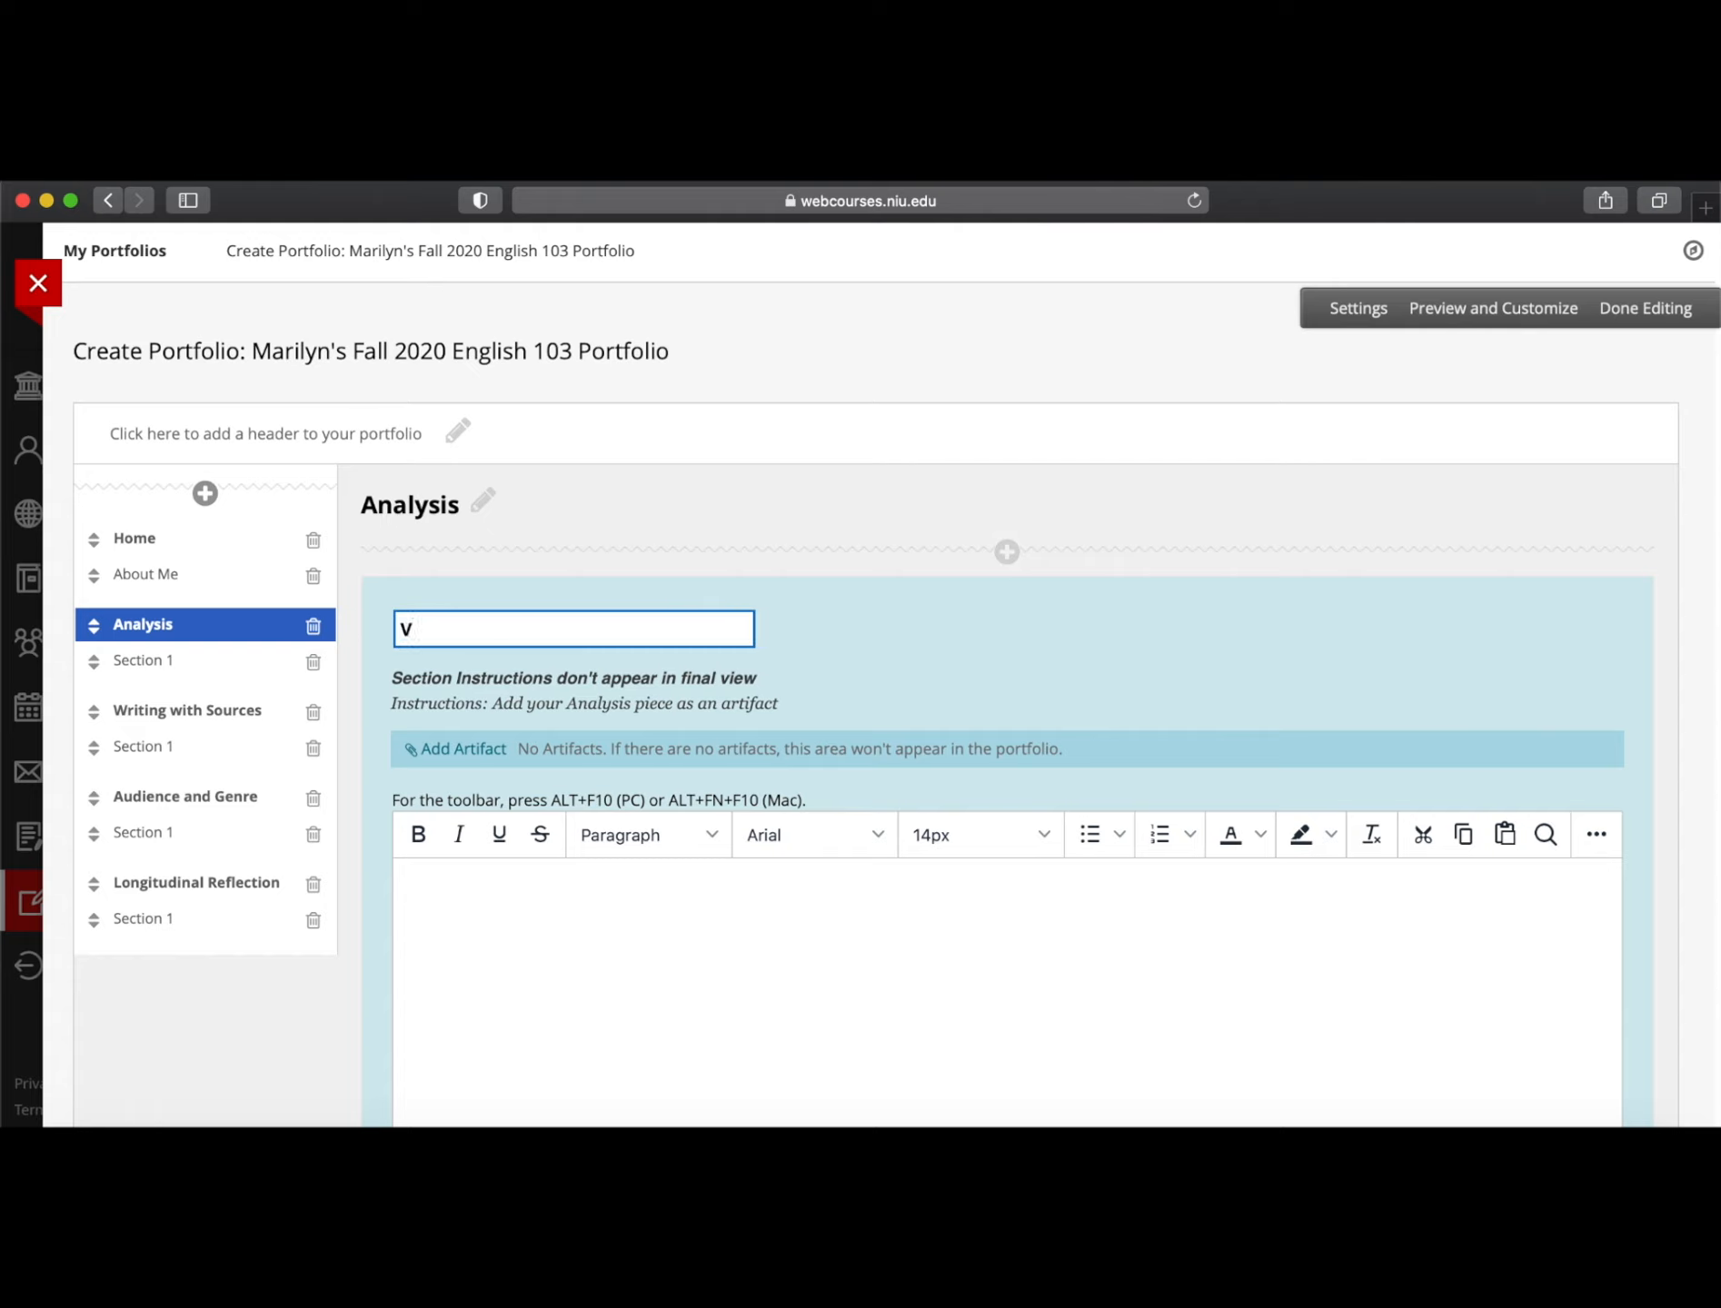
type("isual Analysis")
type("Essay")
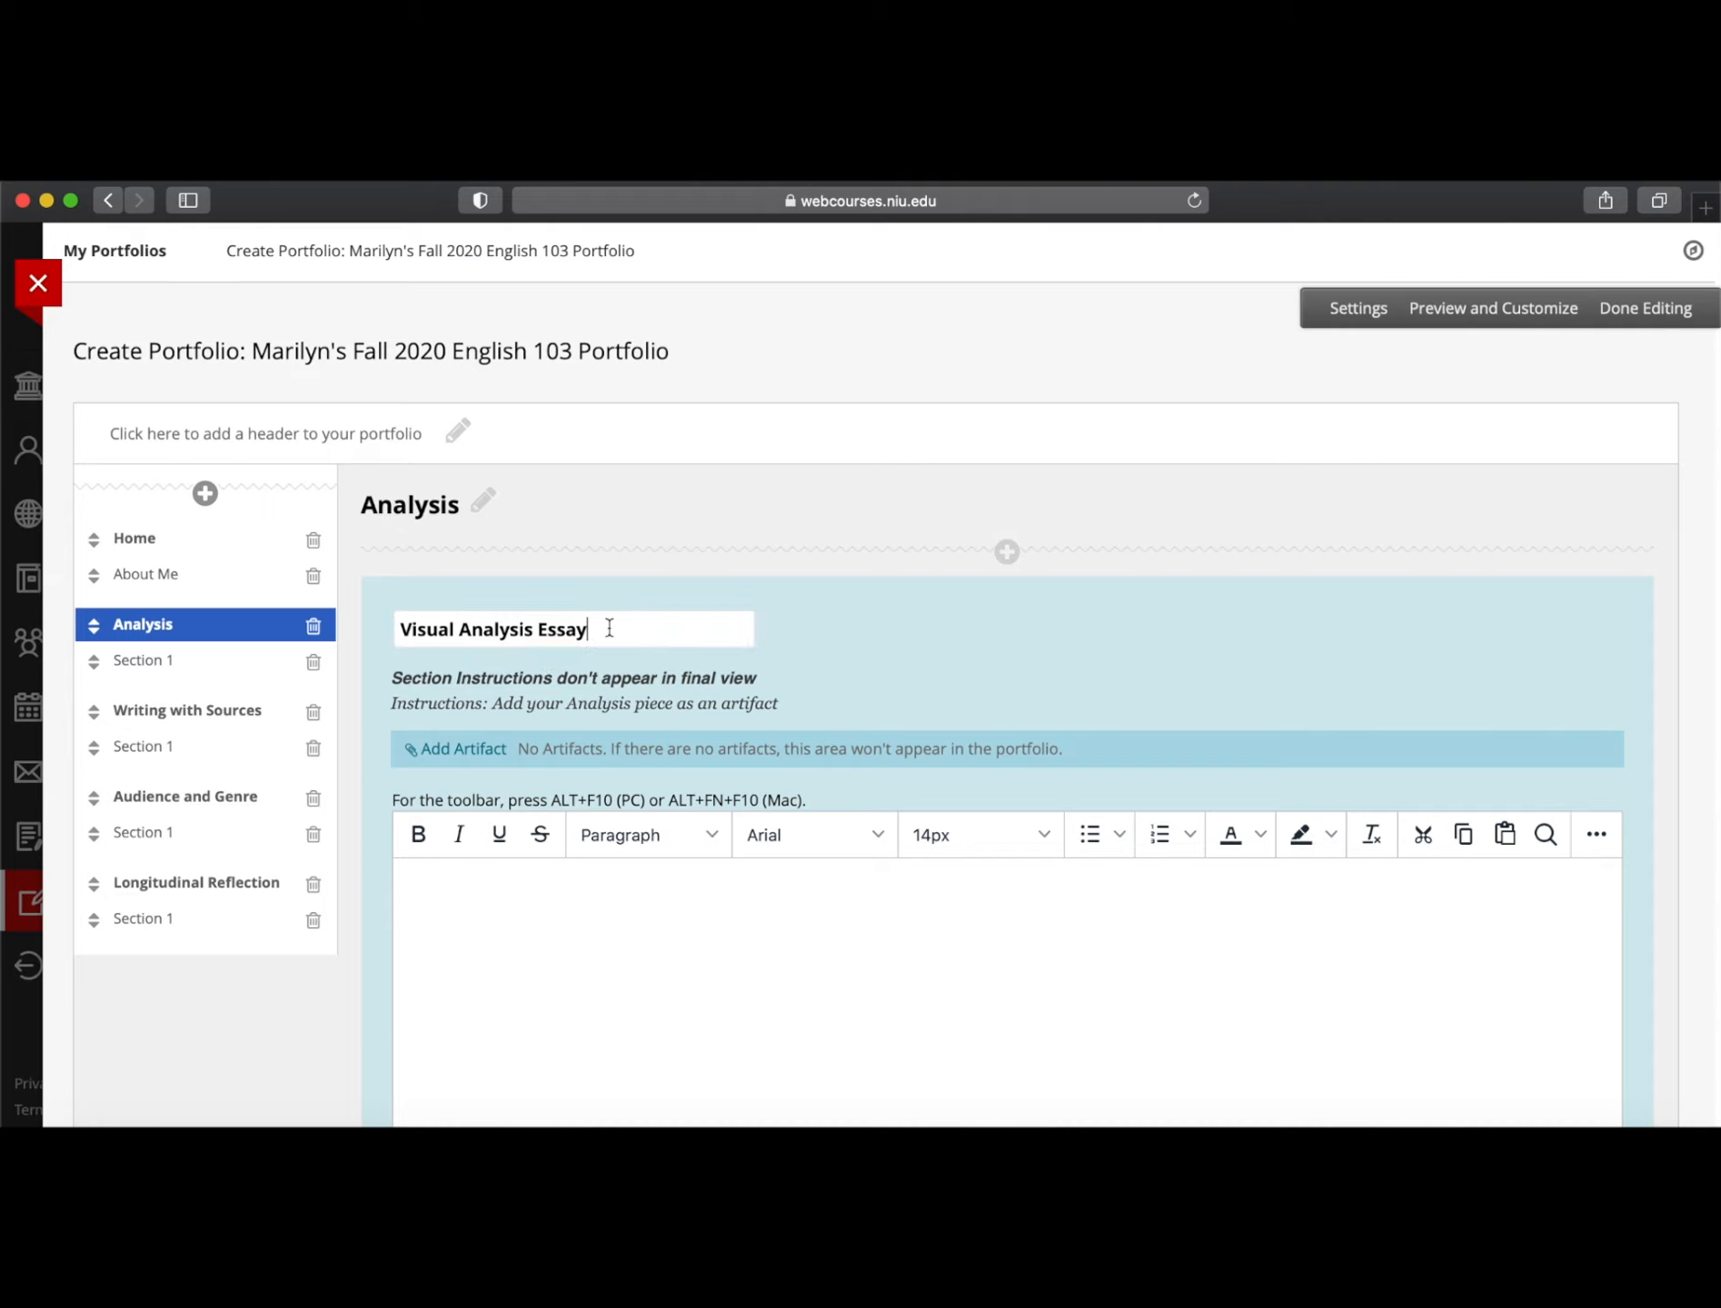
scroll(449, 888, "down", 3)
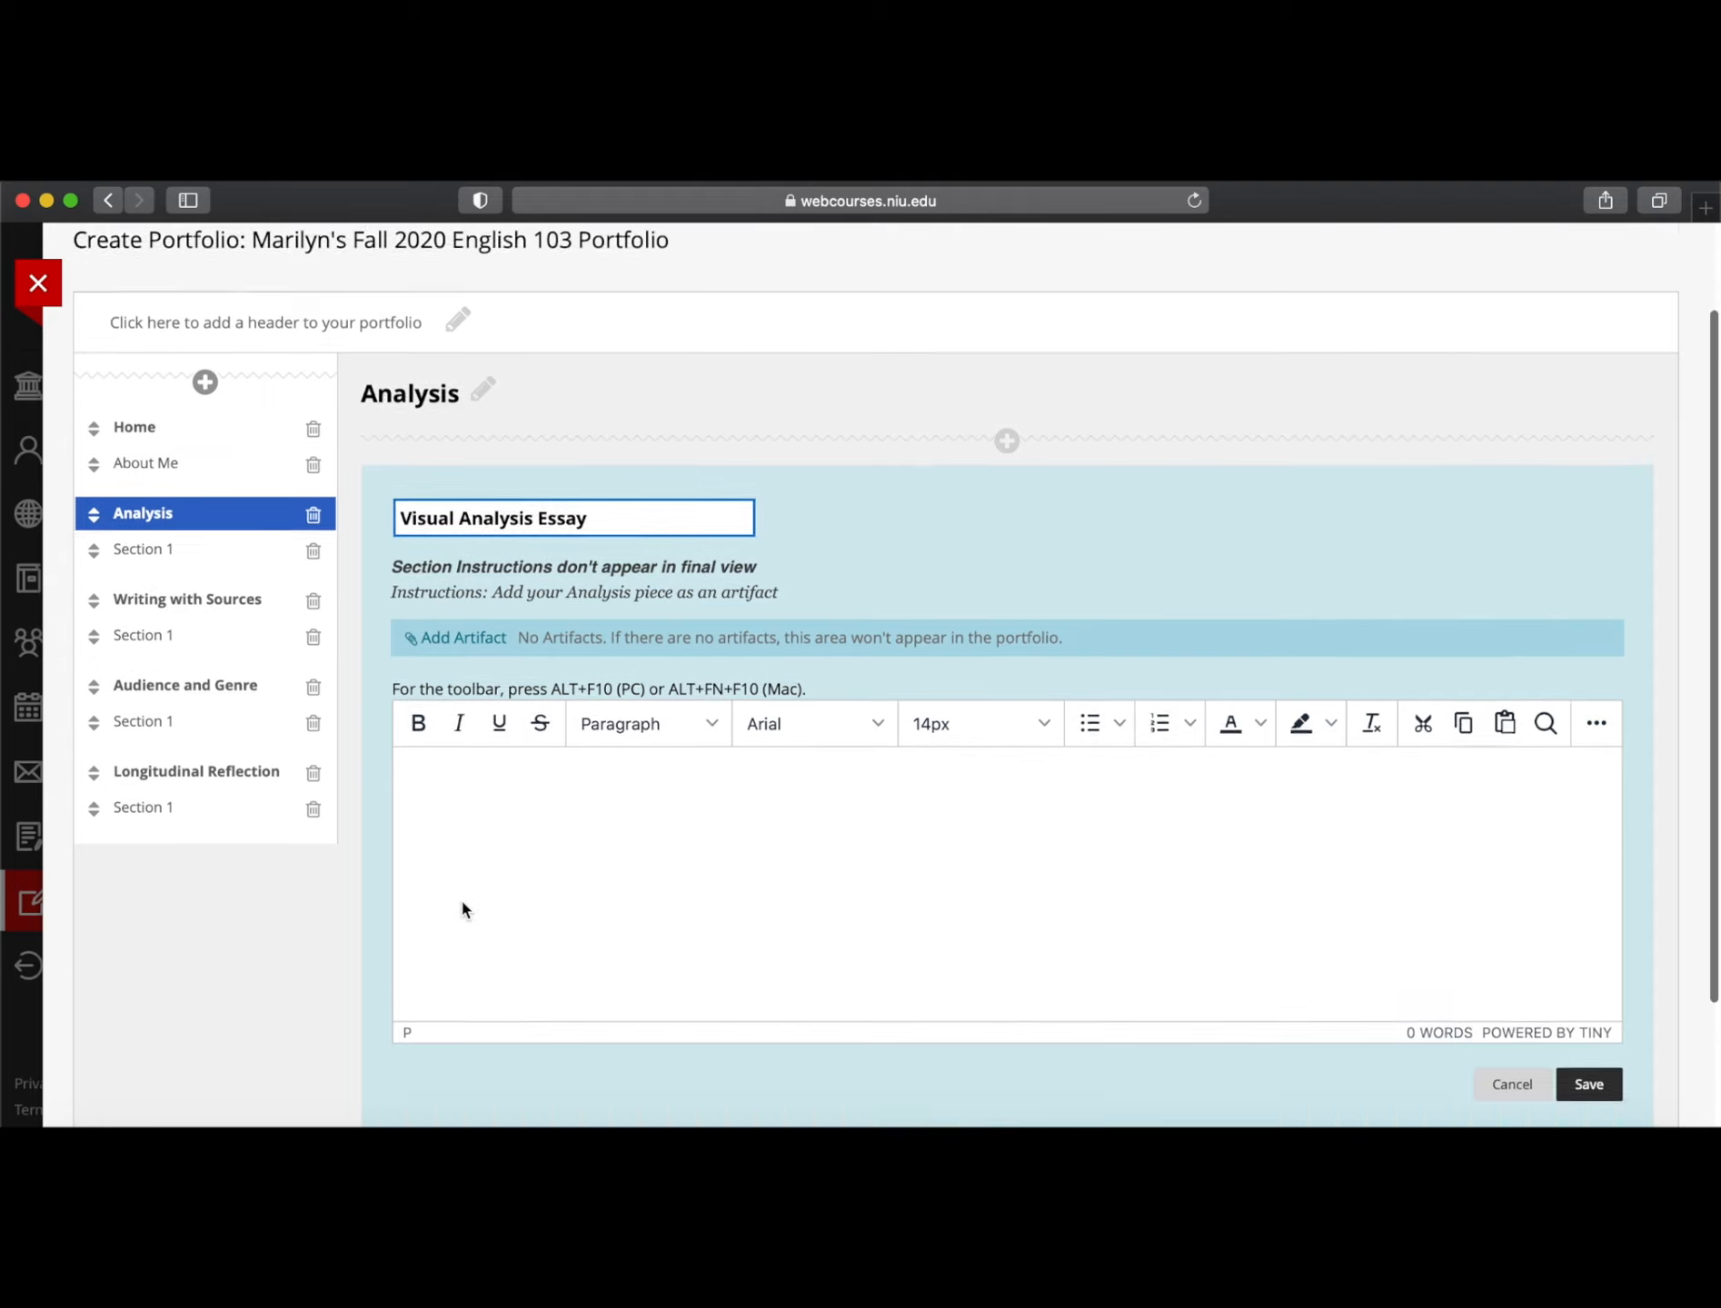
scroll(462, 902, "down", 2)
left_click(449, 698)
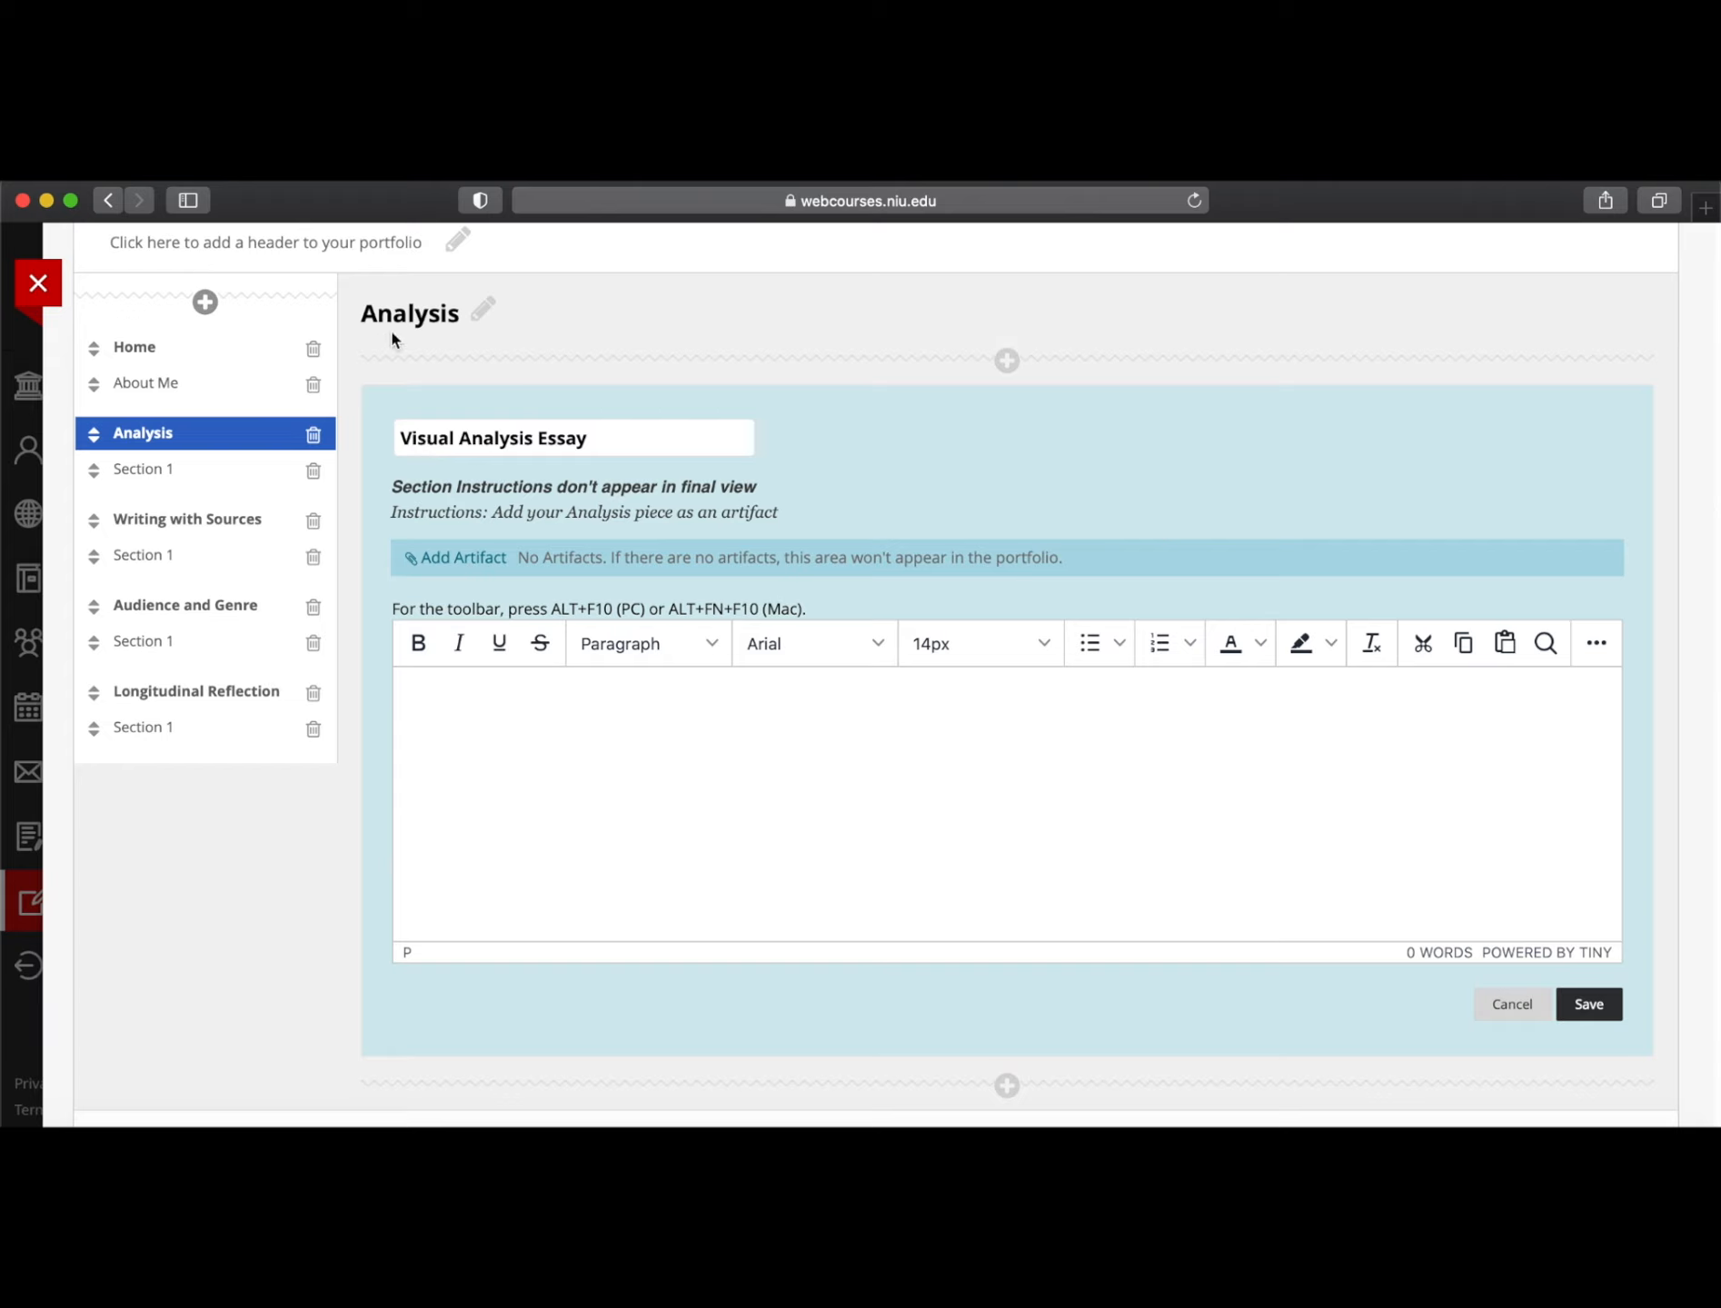
Write 'Approxmately one paragraph. about why you chose this paper.' in the section body, then open Add Artifact
left_click(516, 792)
type("Approxmately one paragraph.")
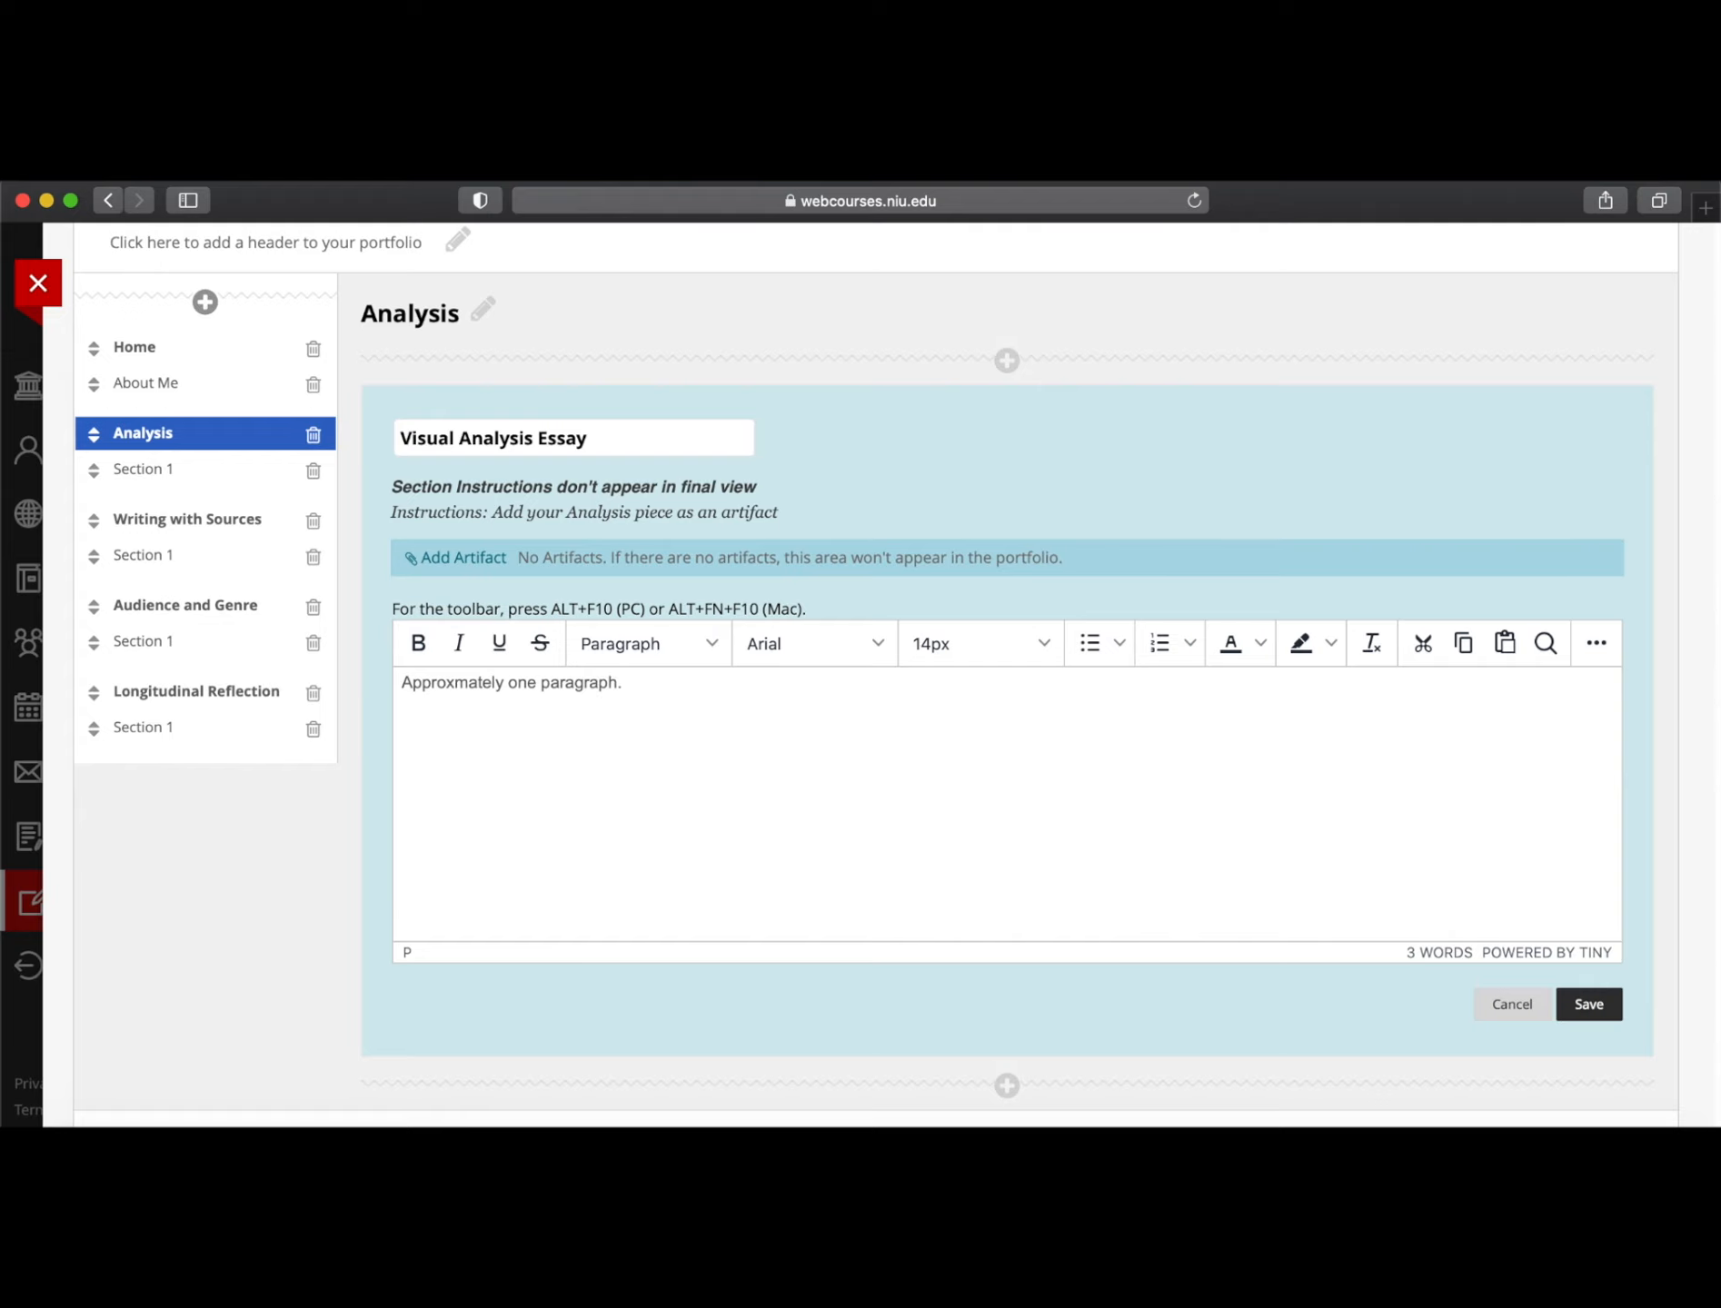
key("BackSpace")
type(" a")
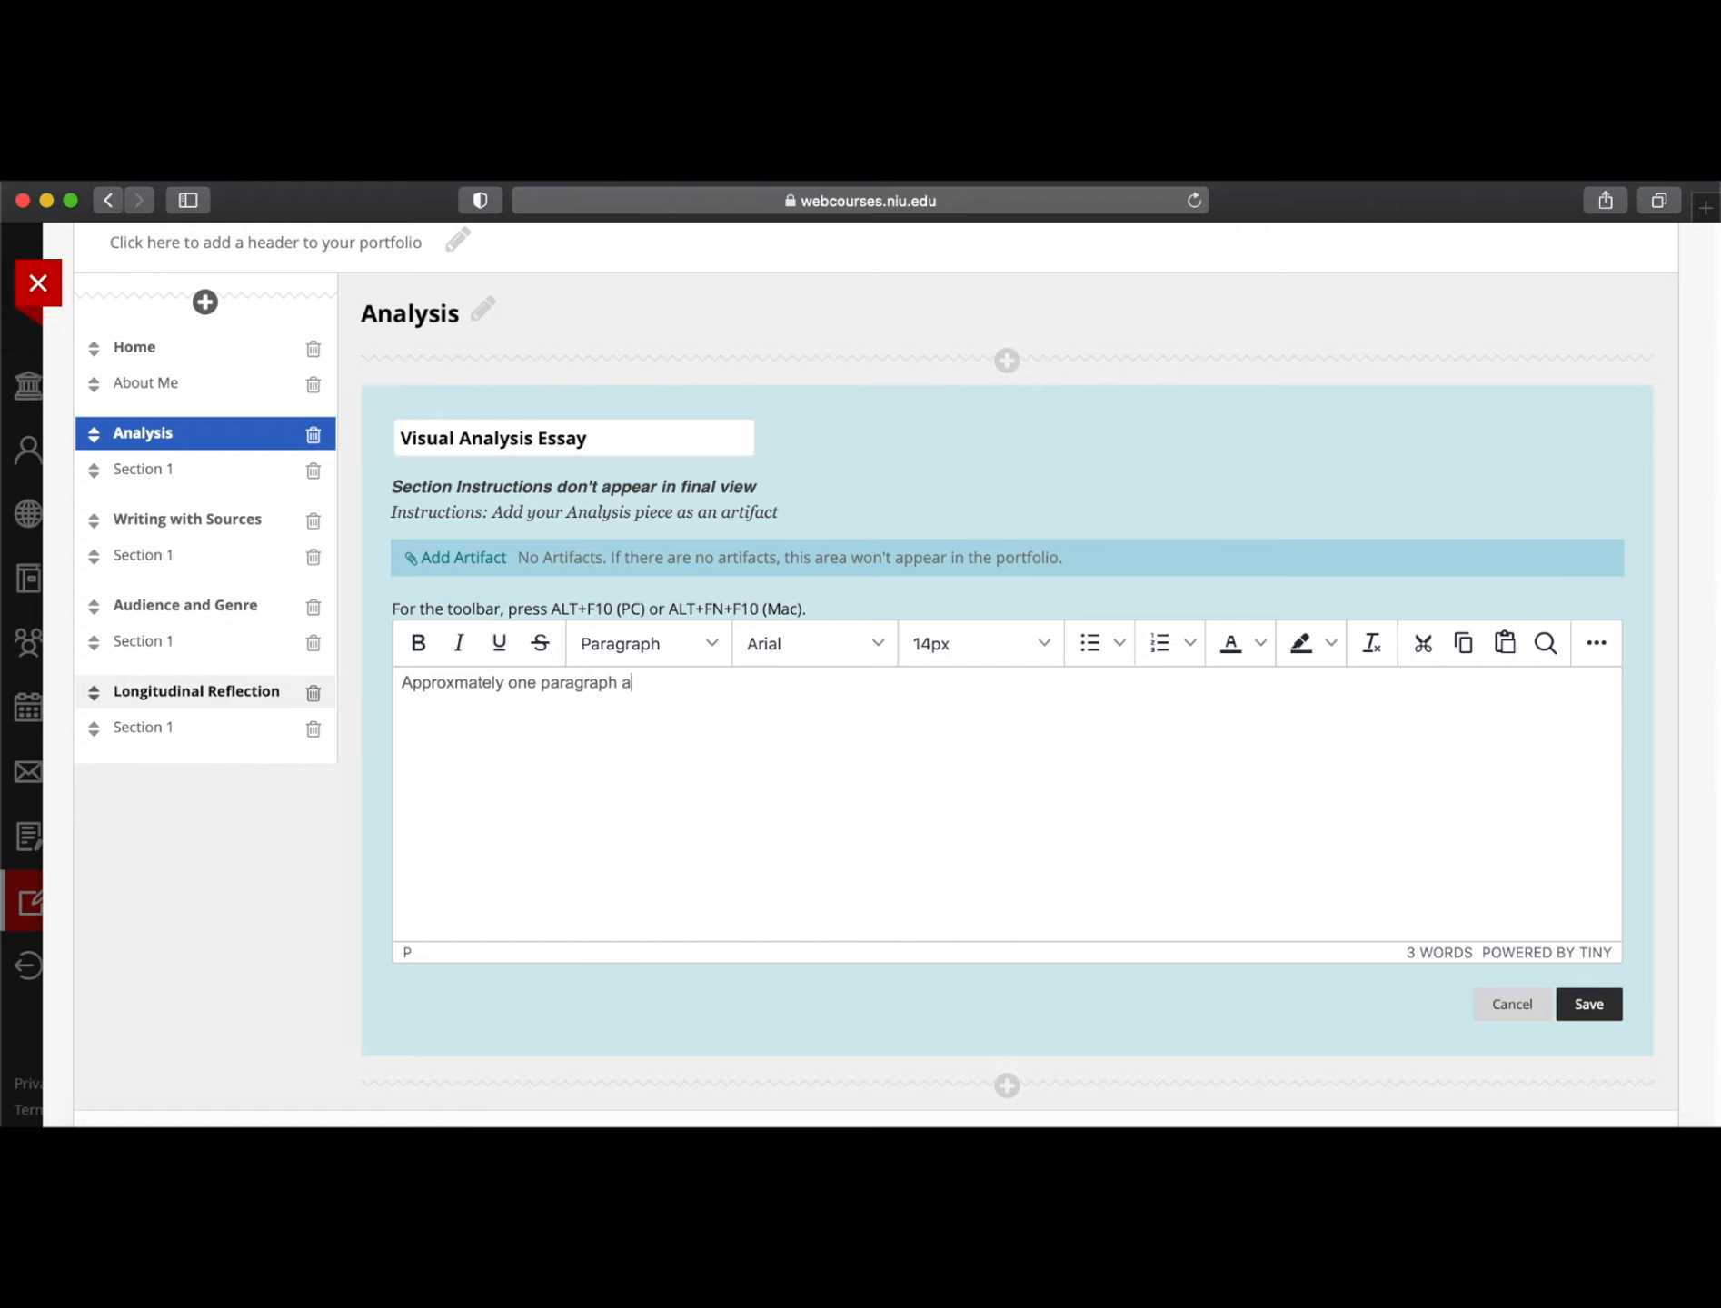
type("bout why you chose this paper.")
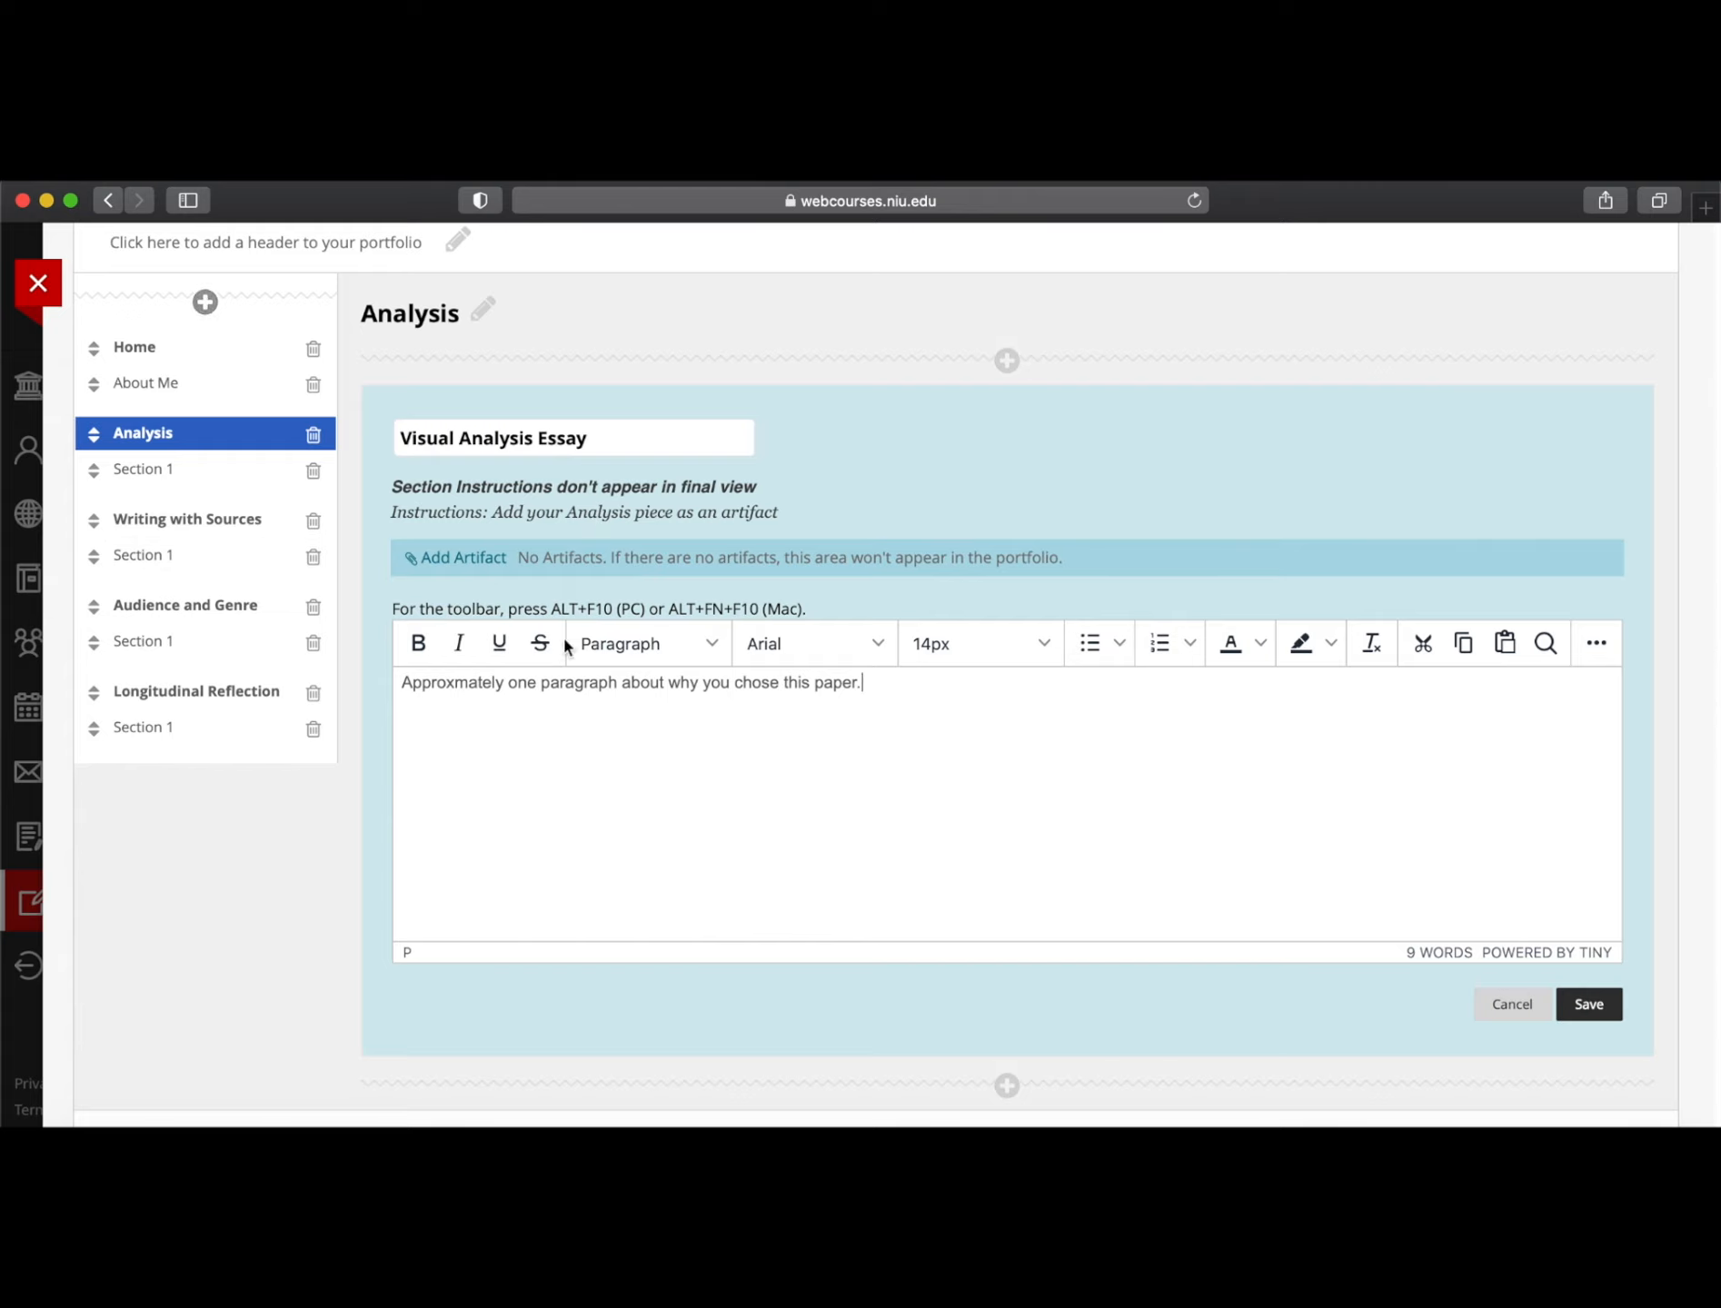
left_click(460, 558)
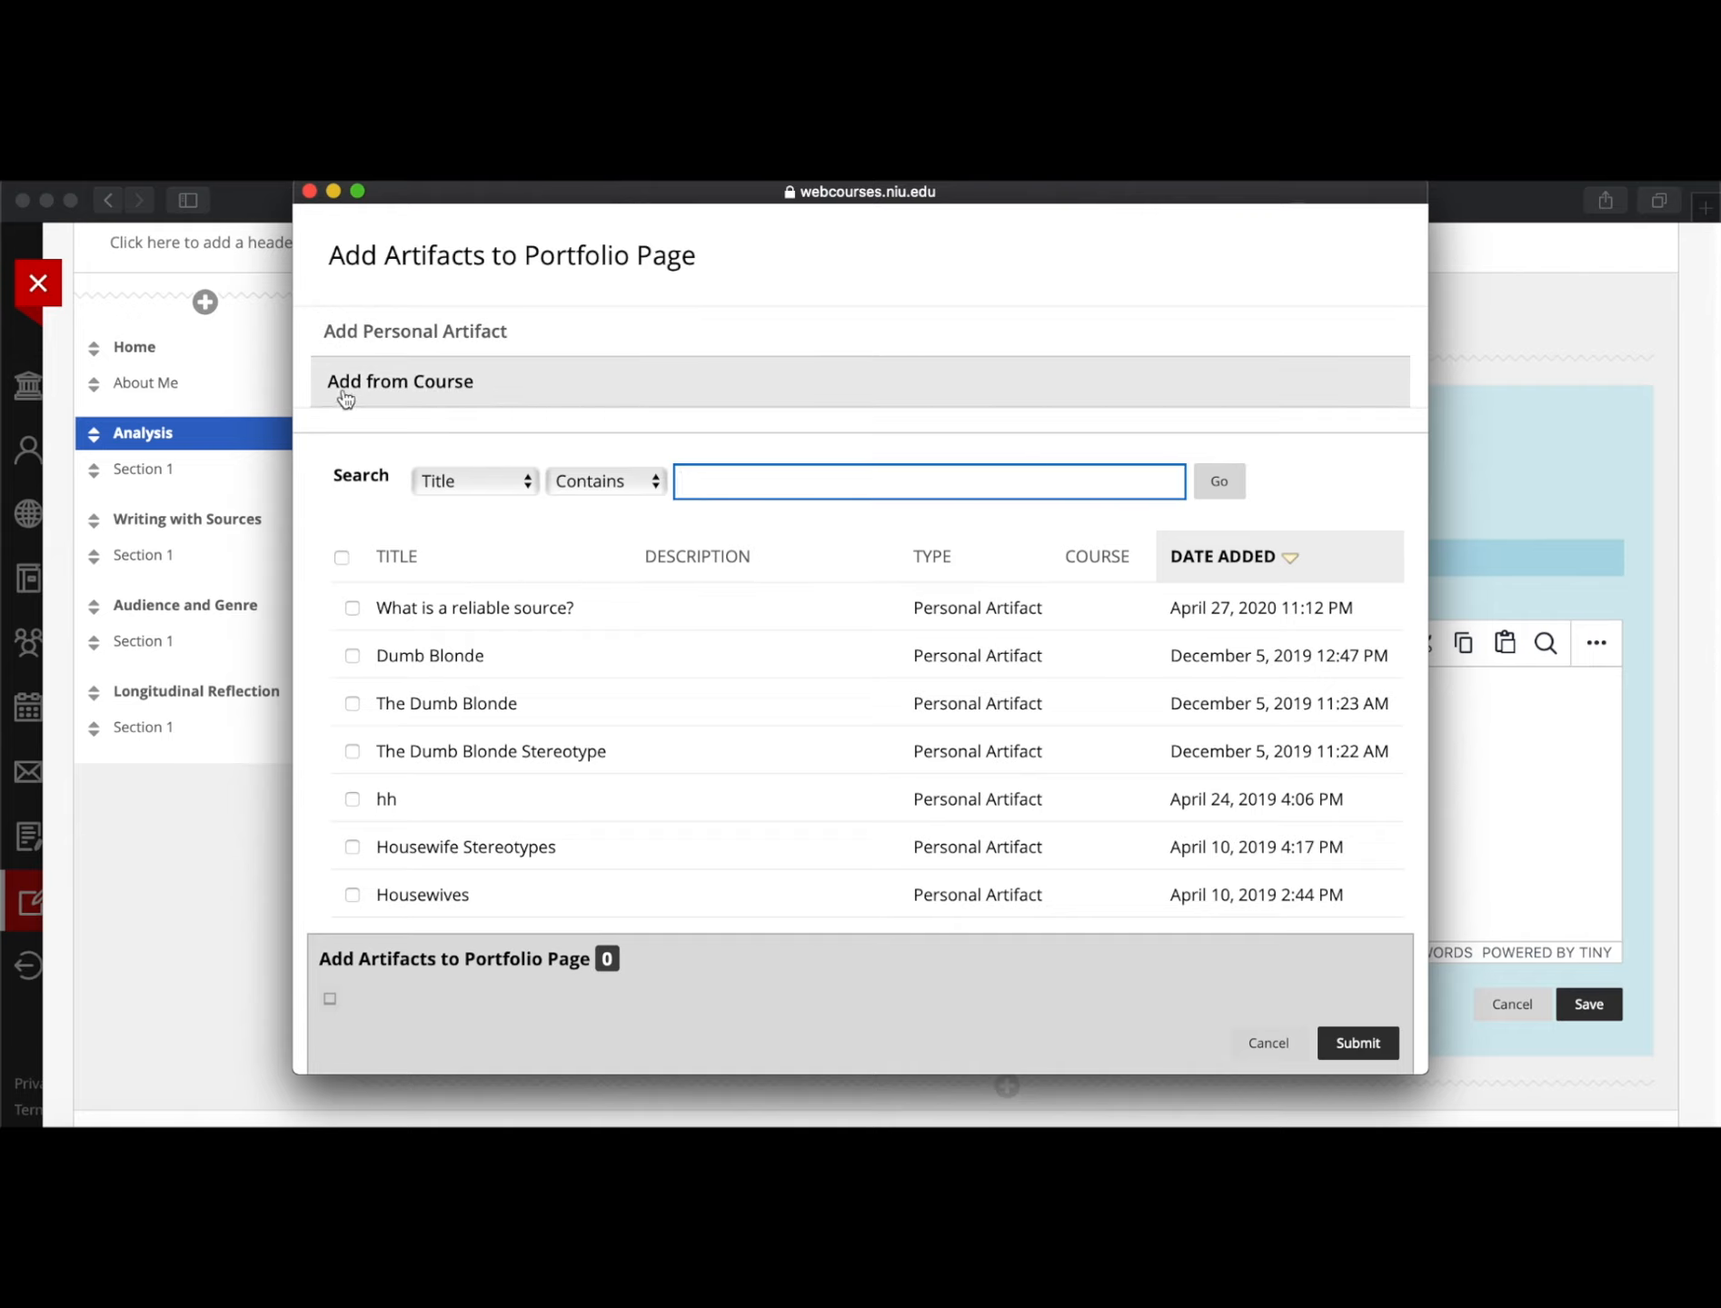
Browse past-course artifacts under Add from Course, then cancel without adding any
left_click(398, 391)
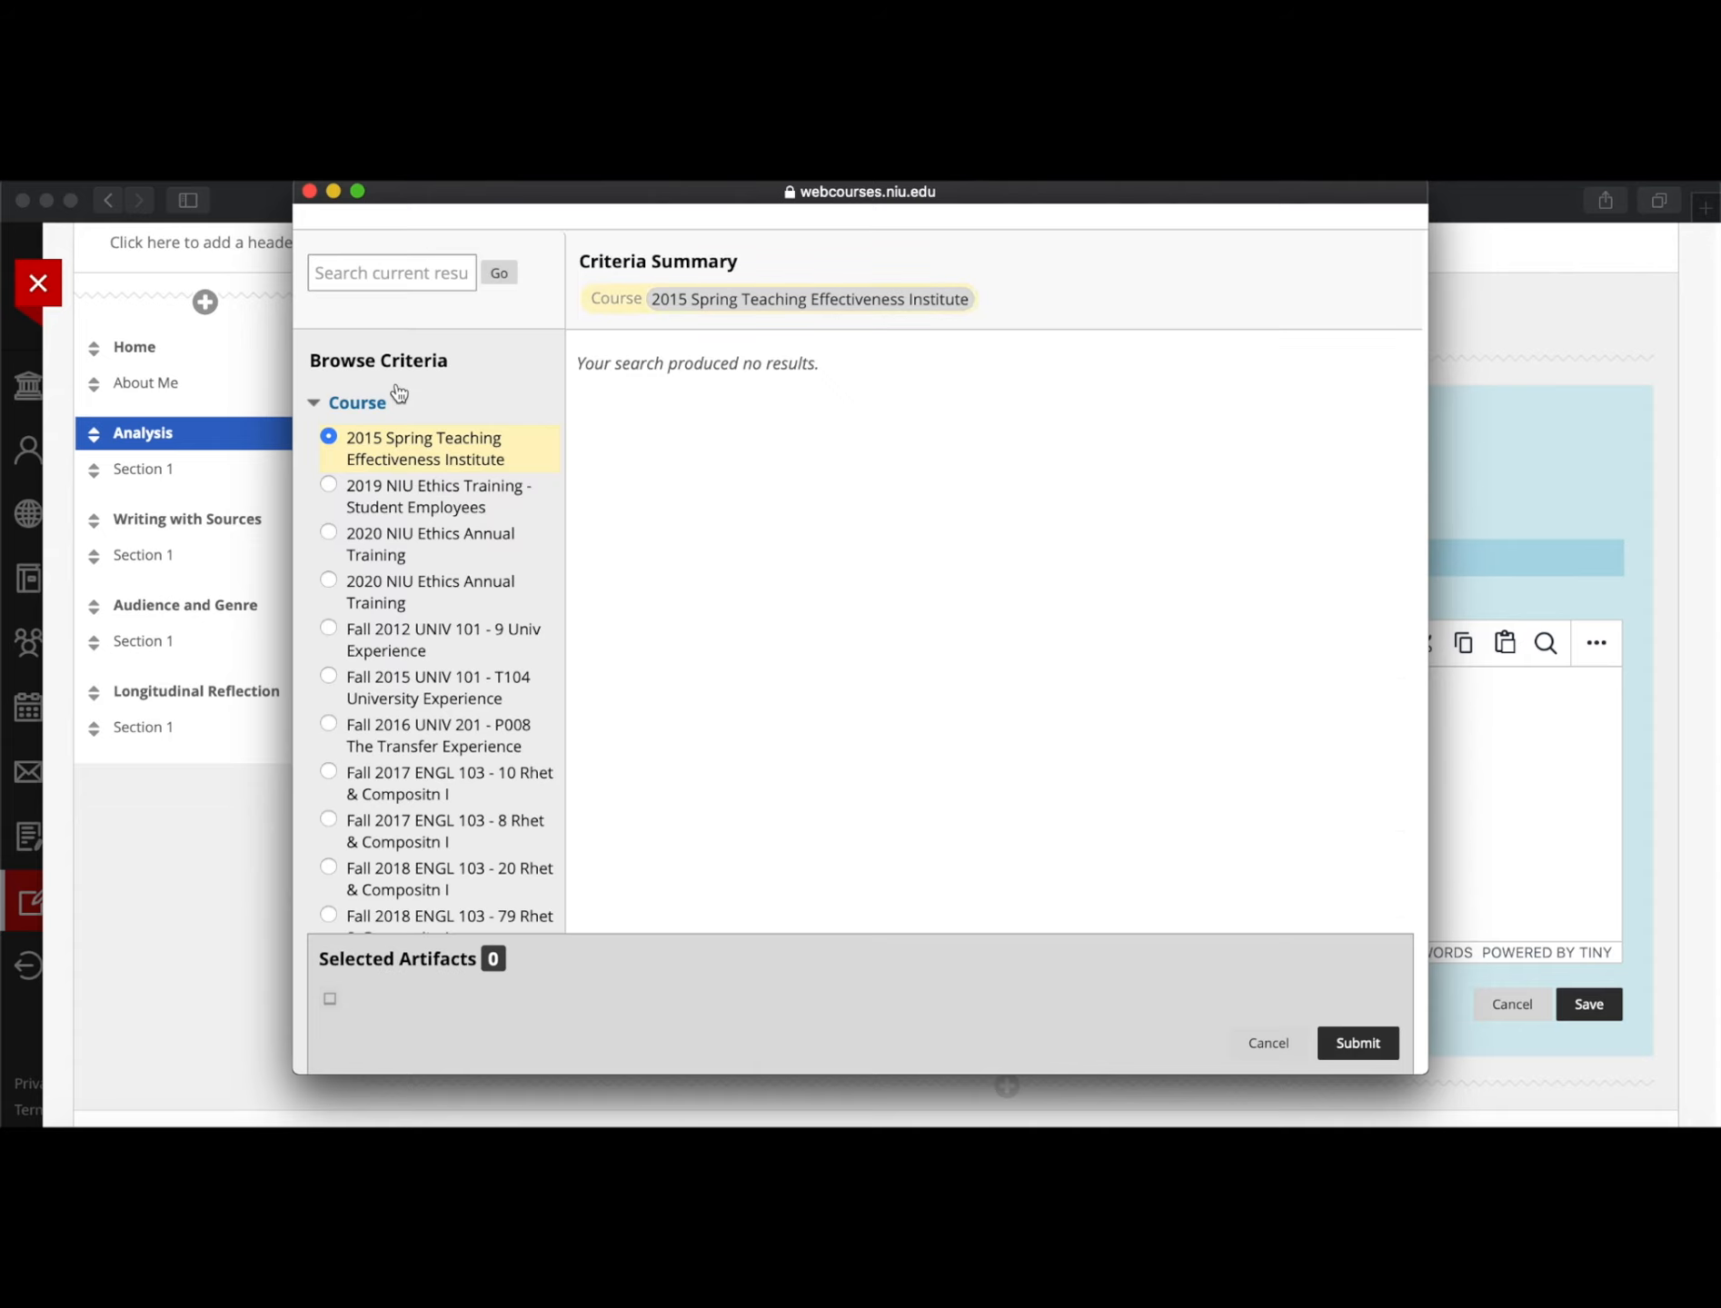
scroll(474, 593, "down", 2)
scroll(474, 593, "up", 2)
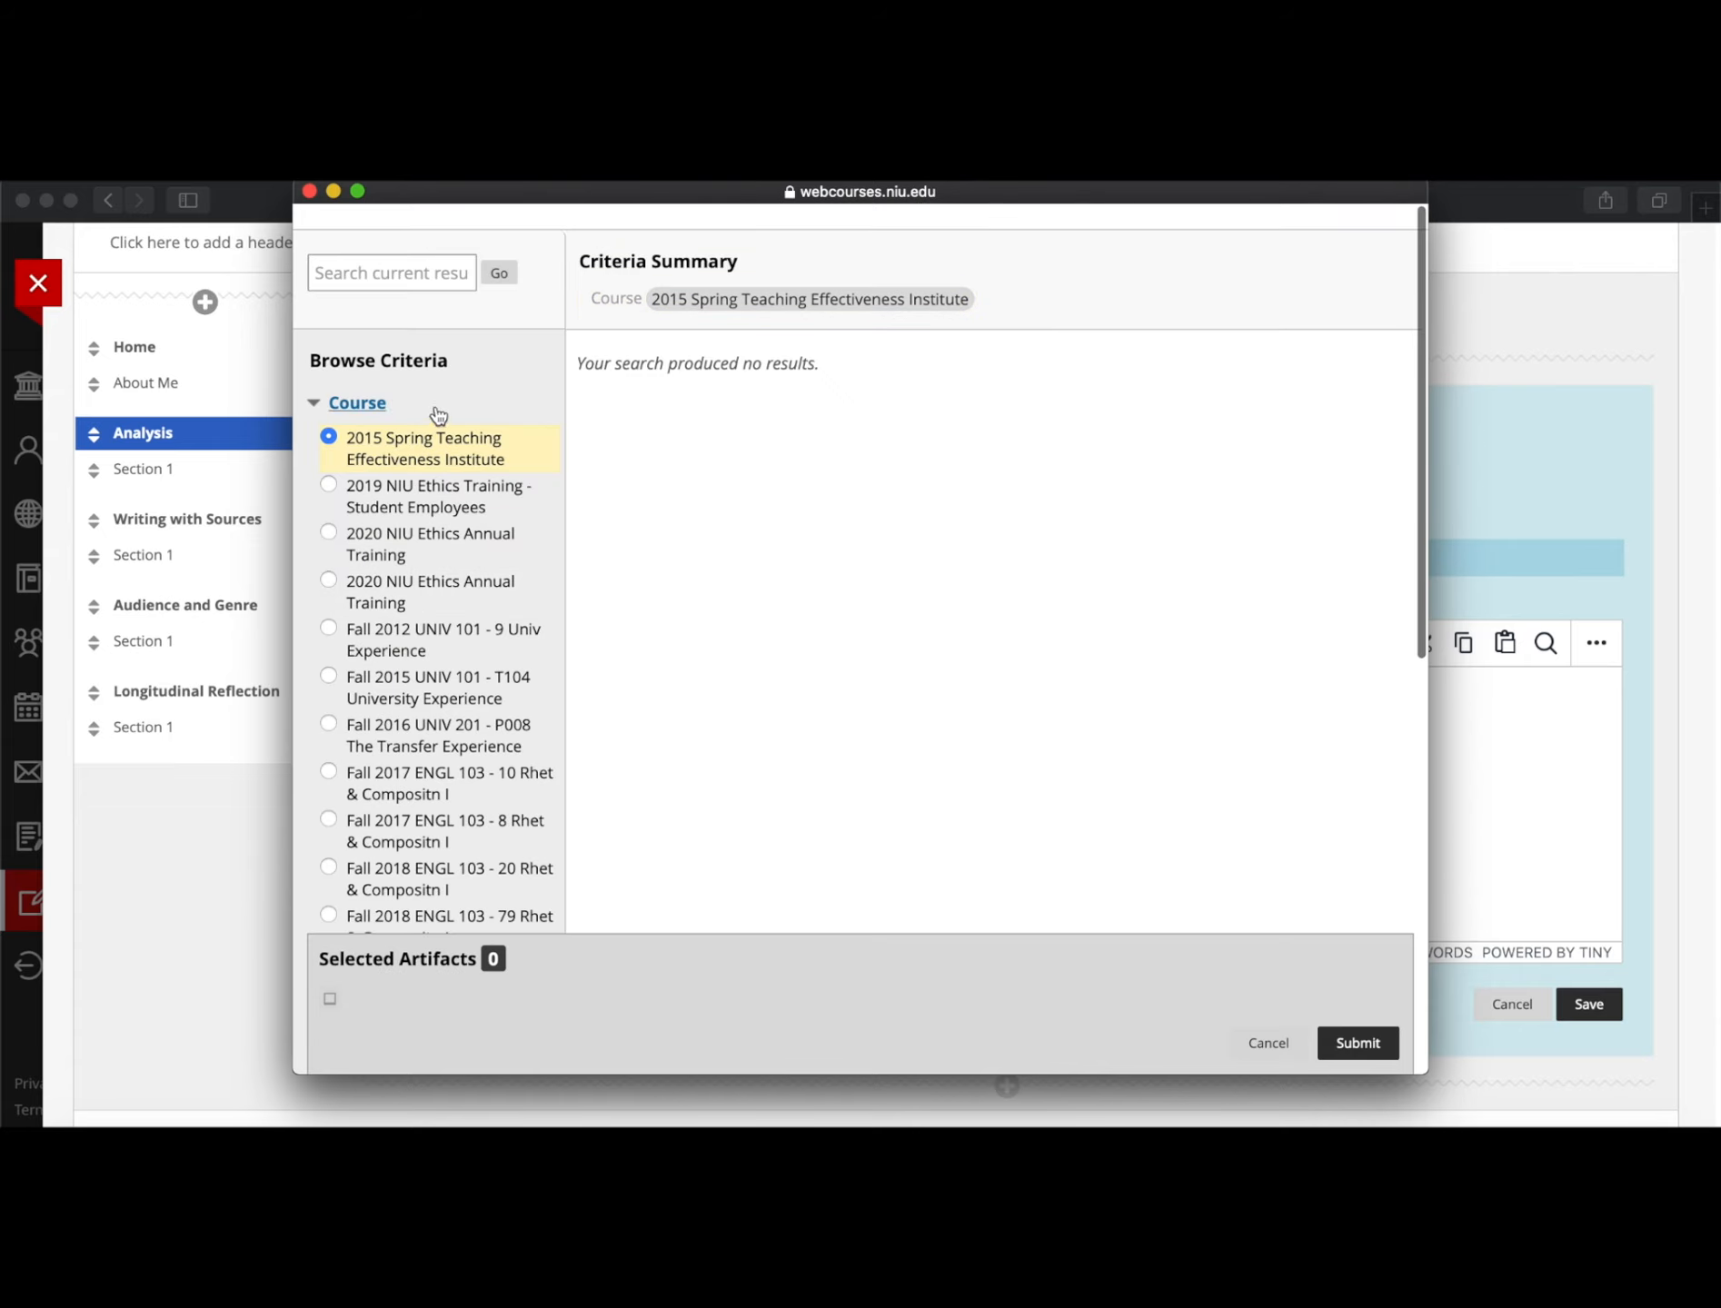
scroll(434, 607, "down", 3)
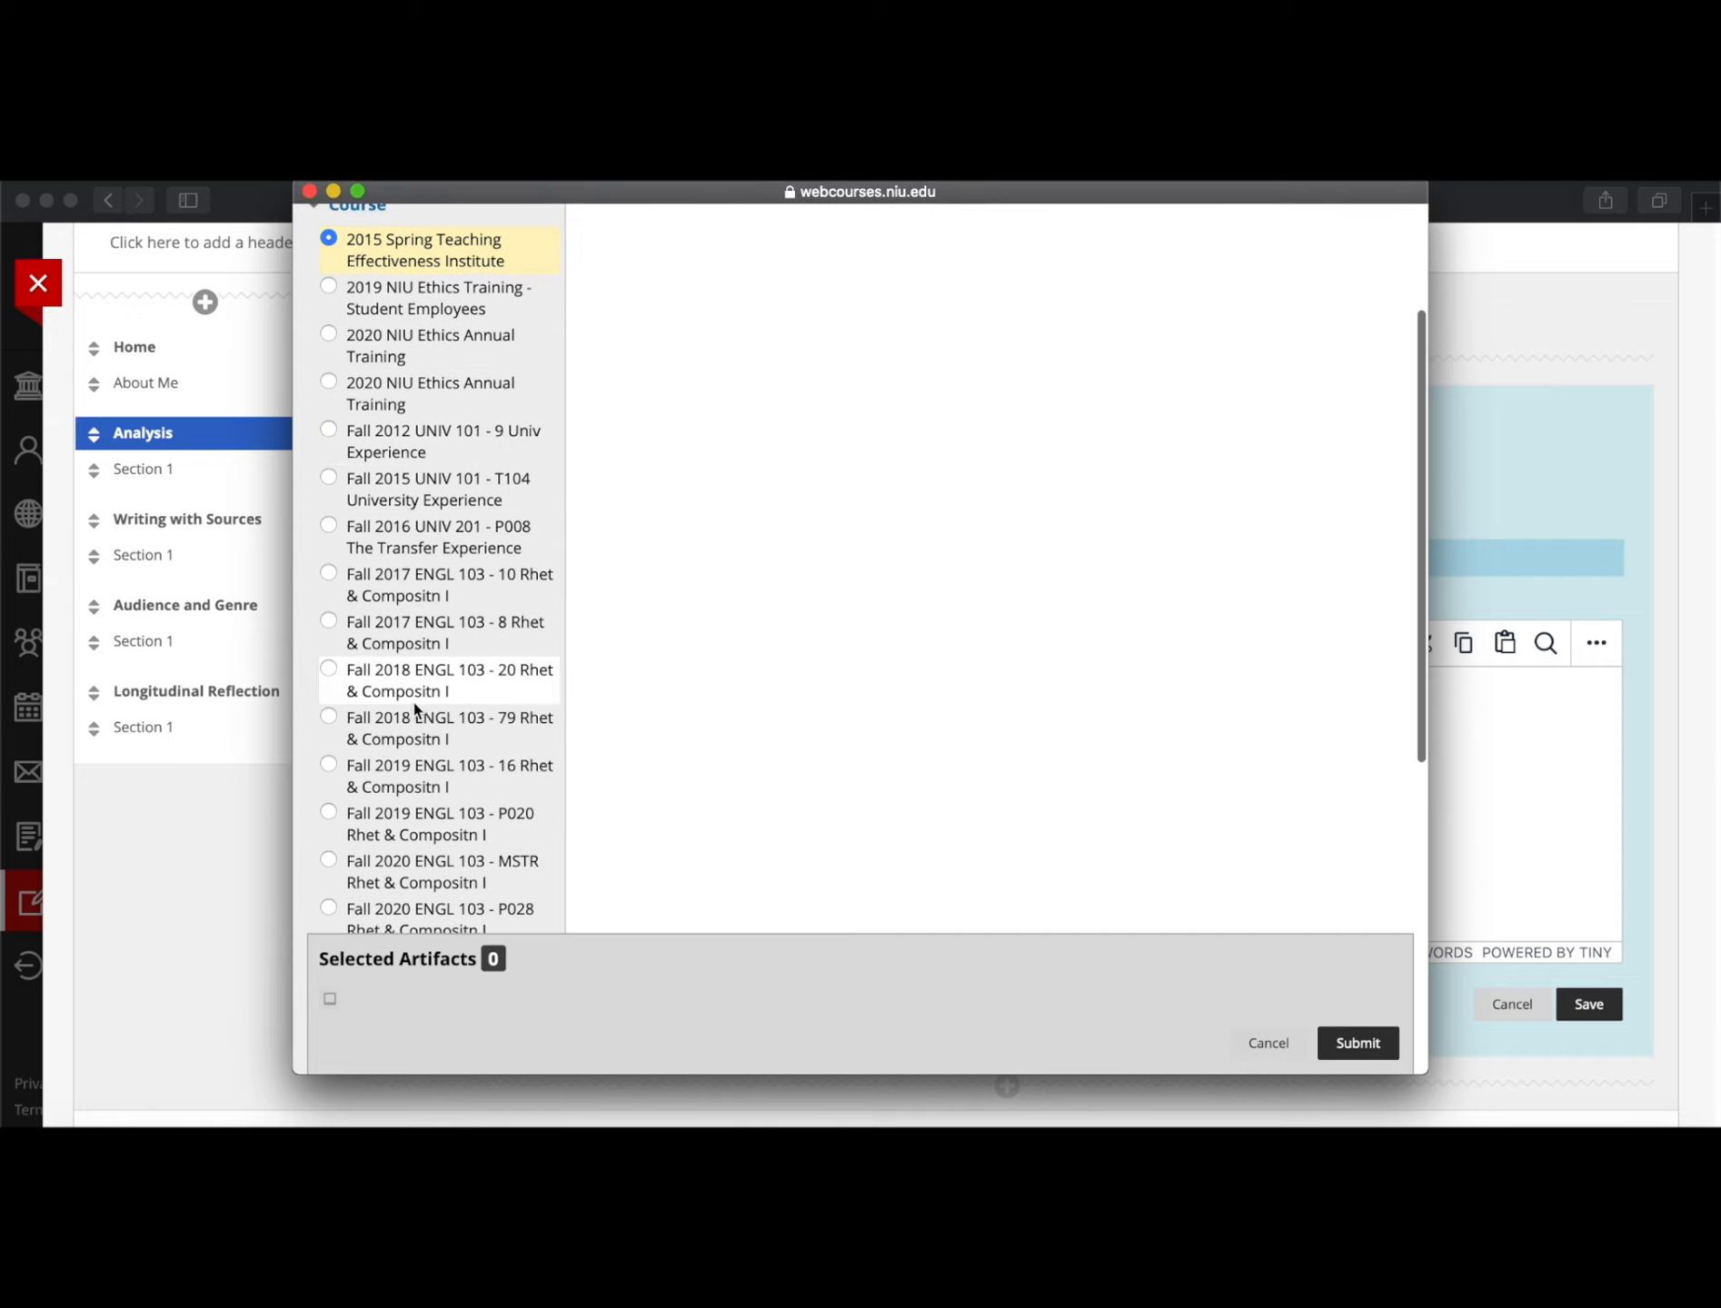
scroll(410, 789, "down", 8)
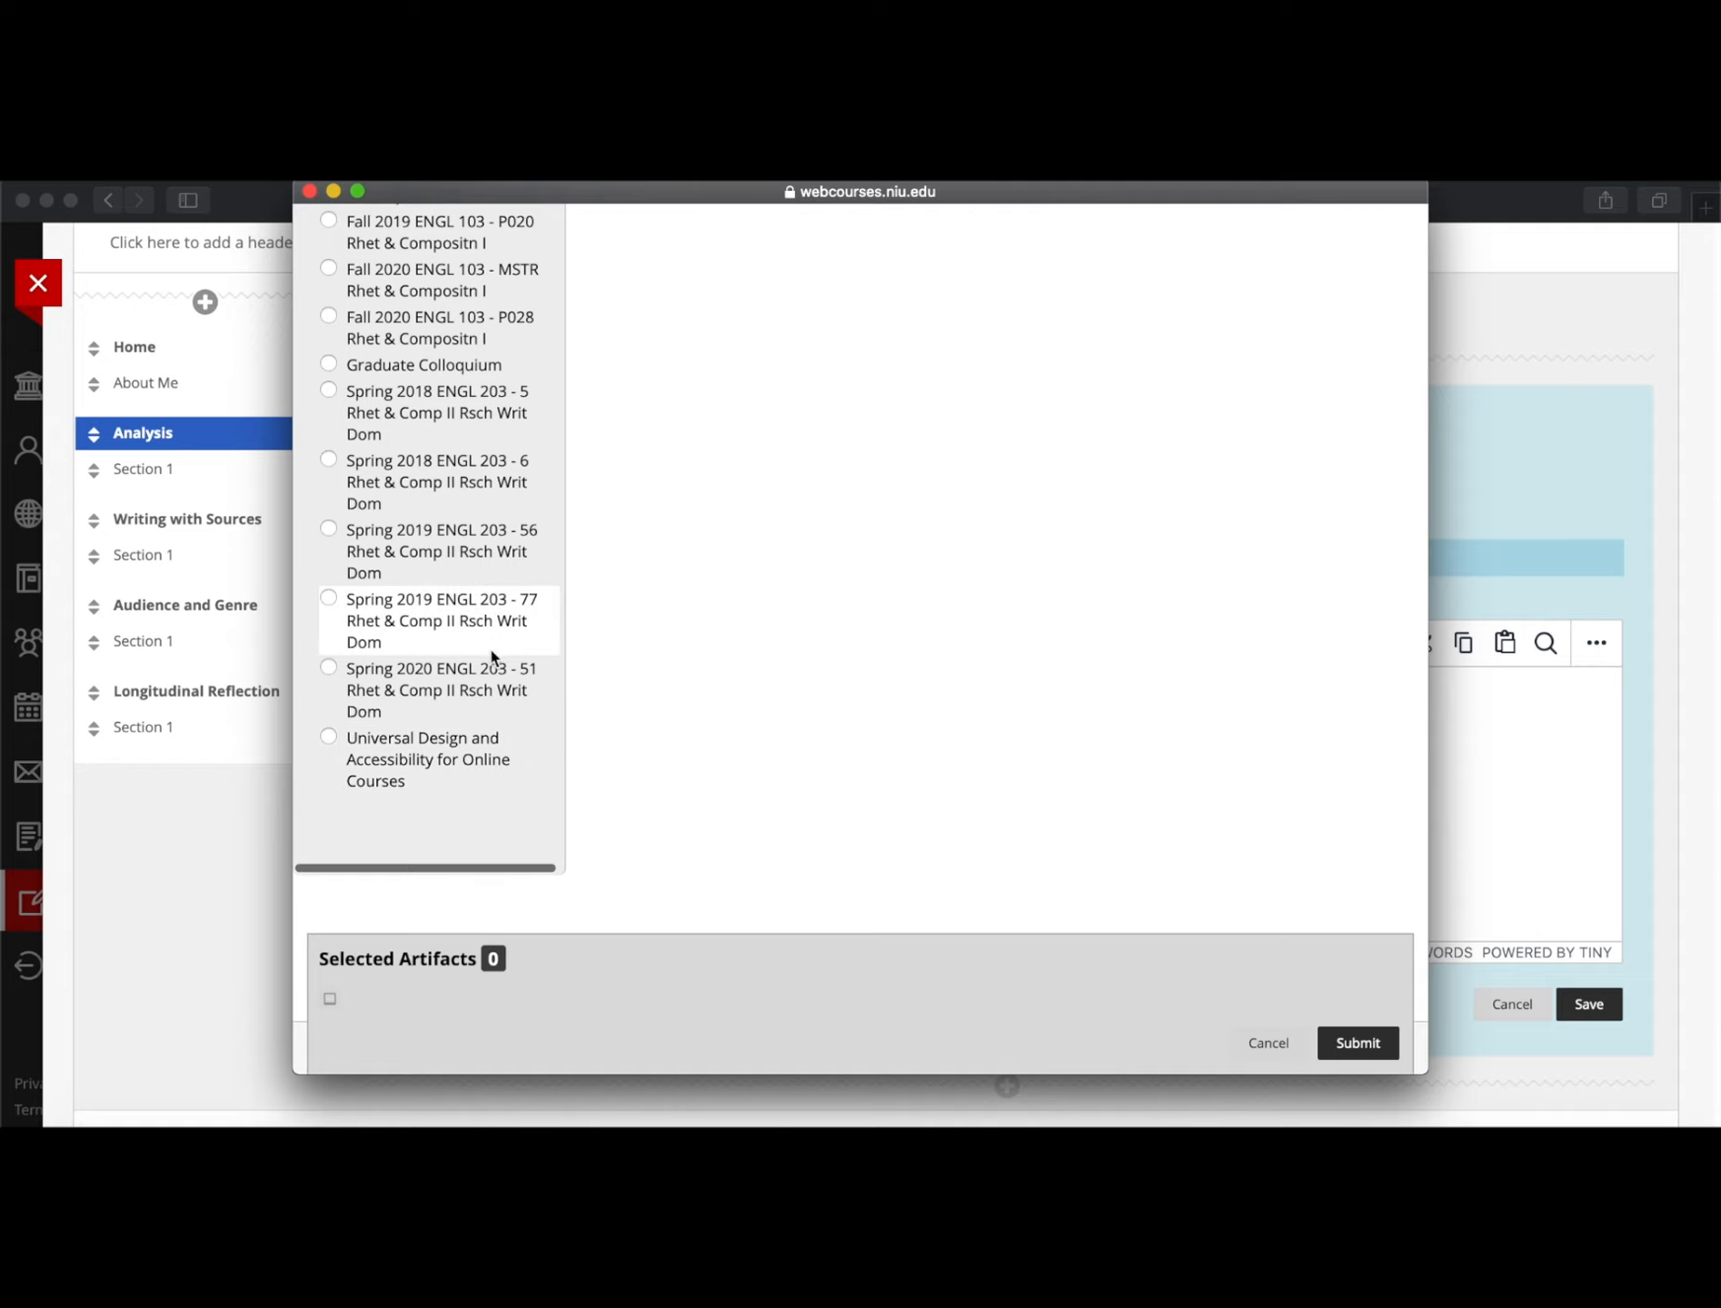
scroll(440, 496, "up", 2)
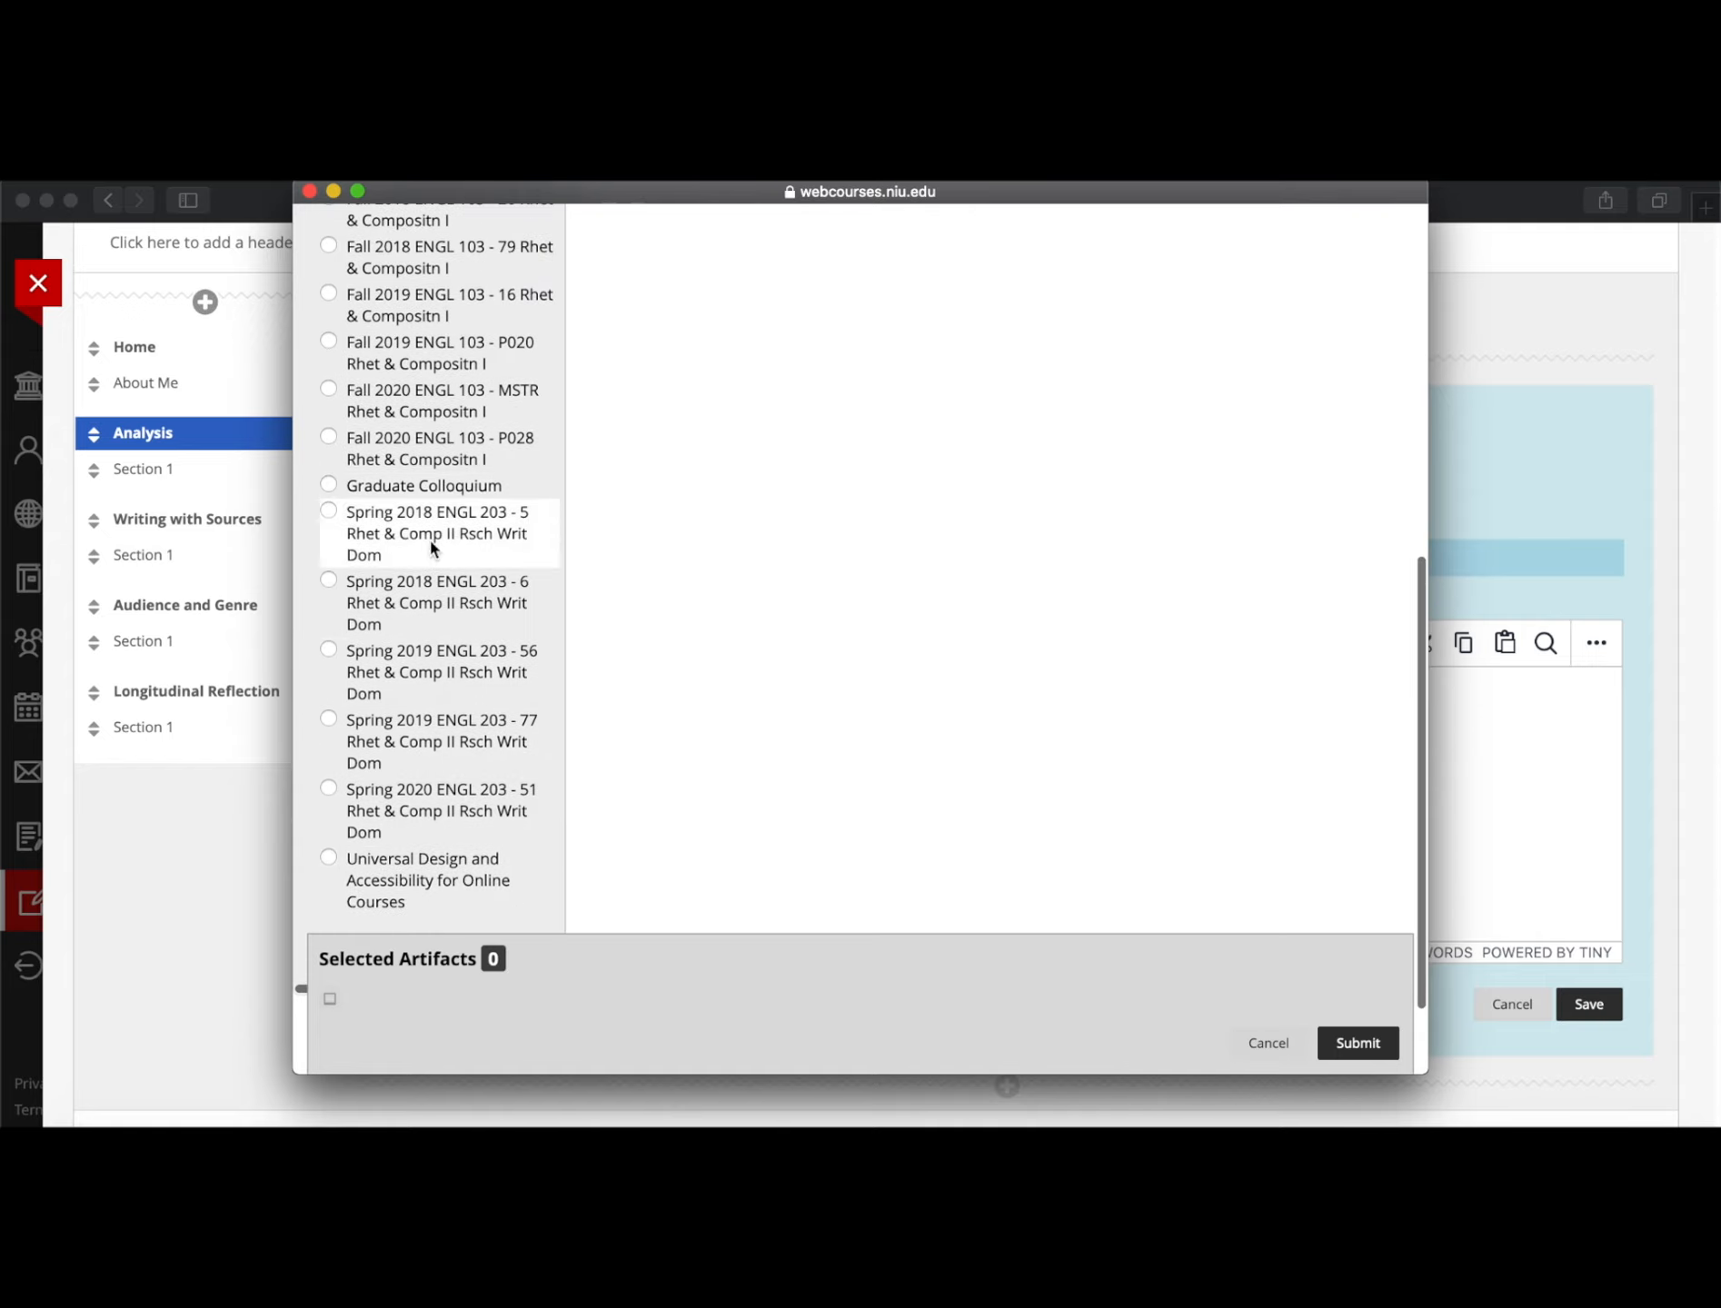
scroll(450, 807, "up", 1)
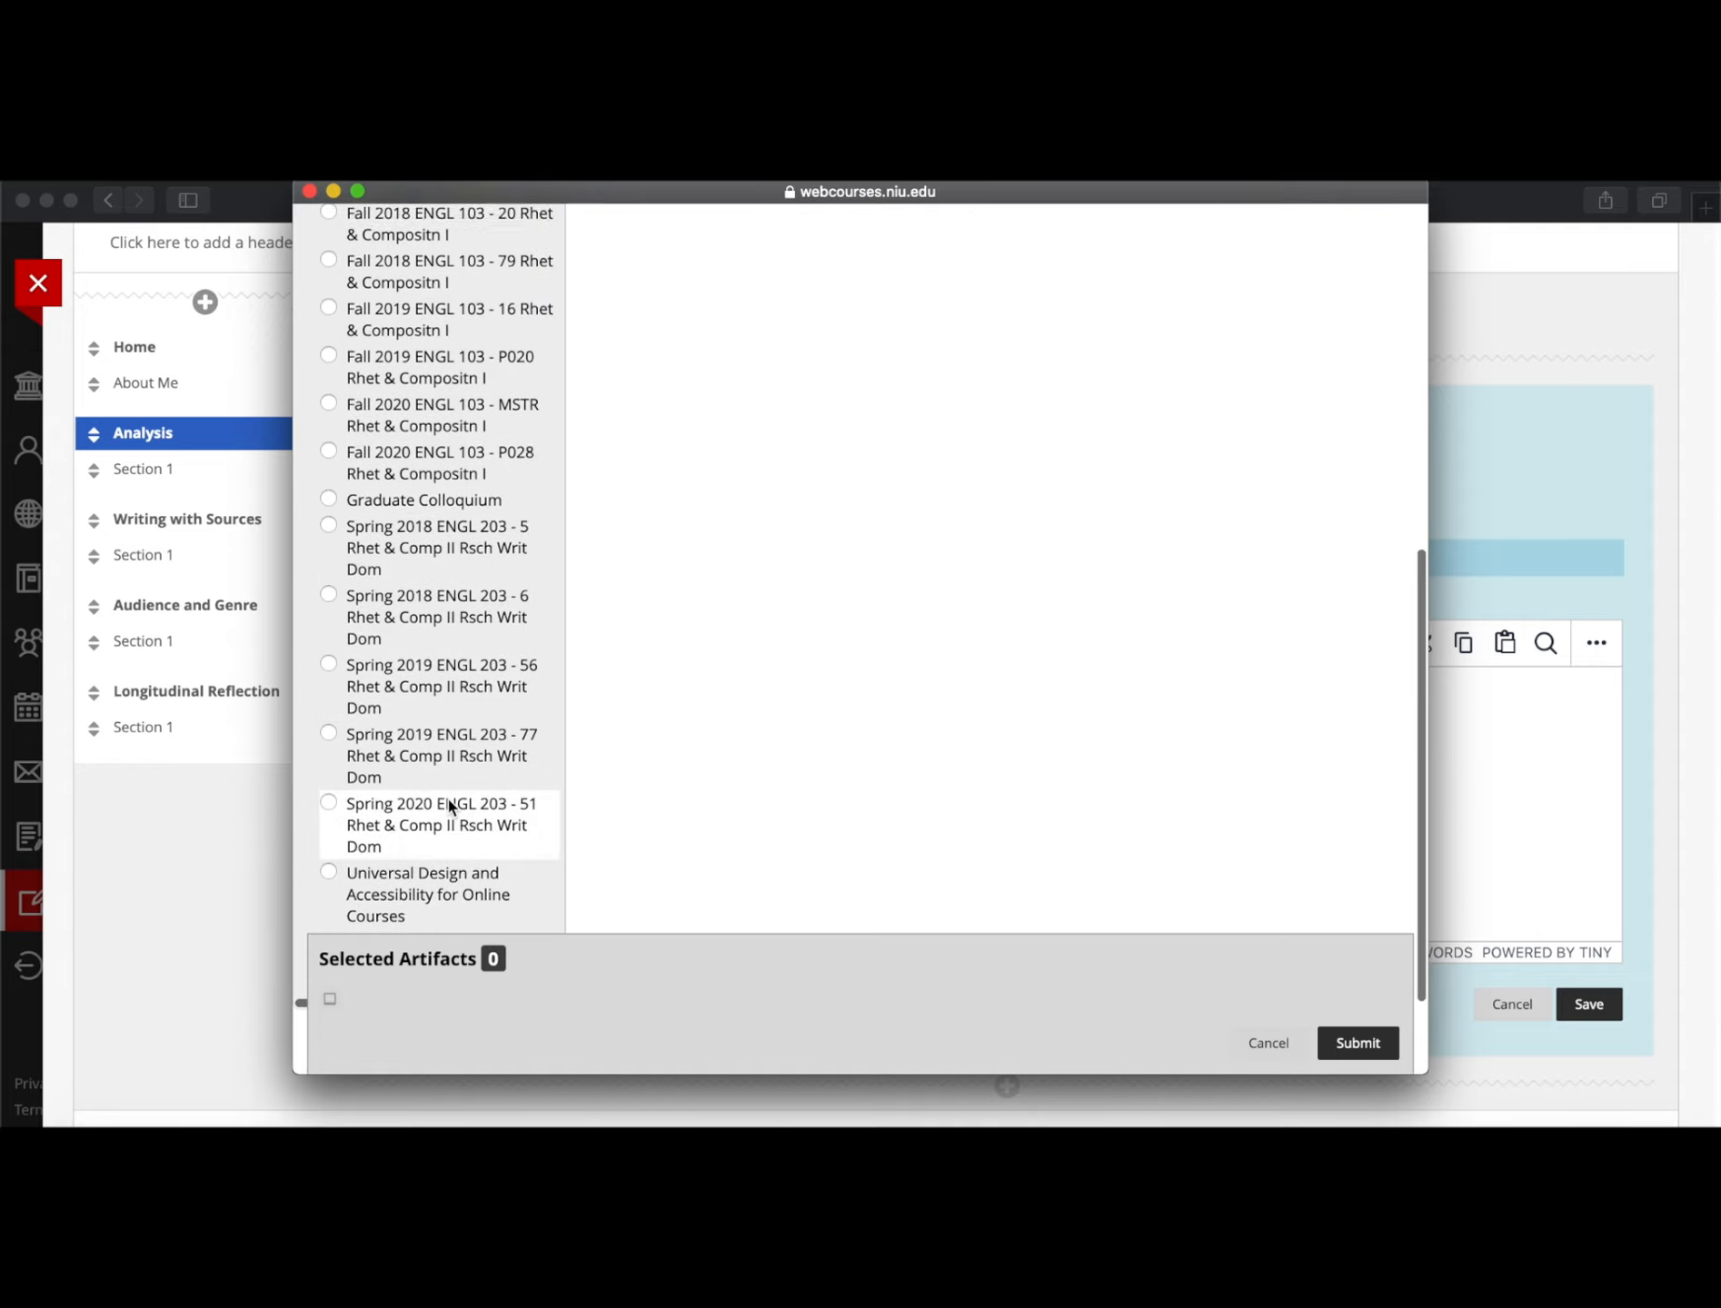
scroll(451, 807, "up", 10)
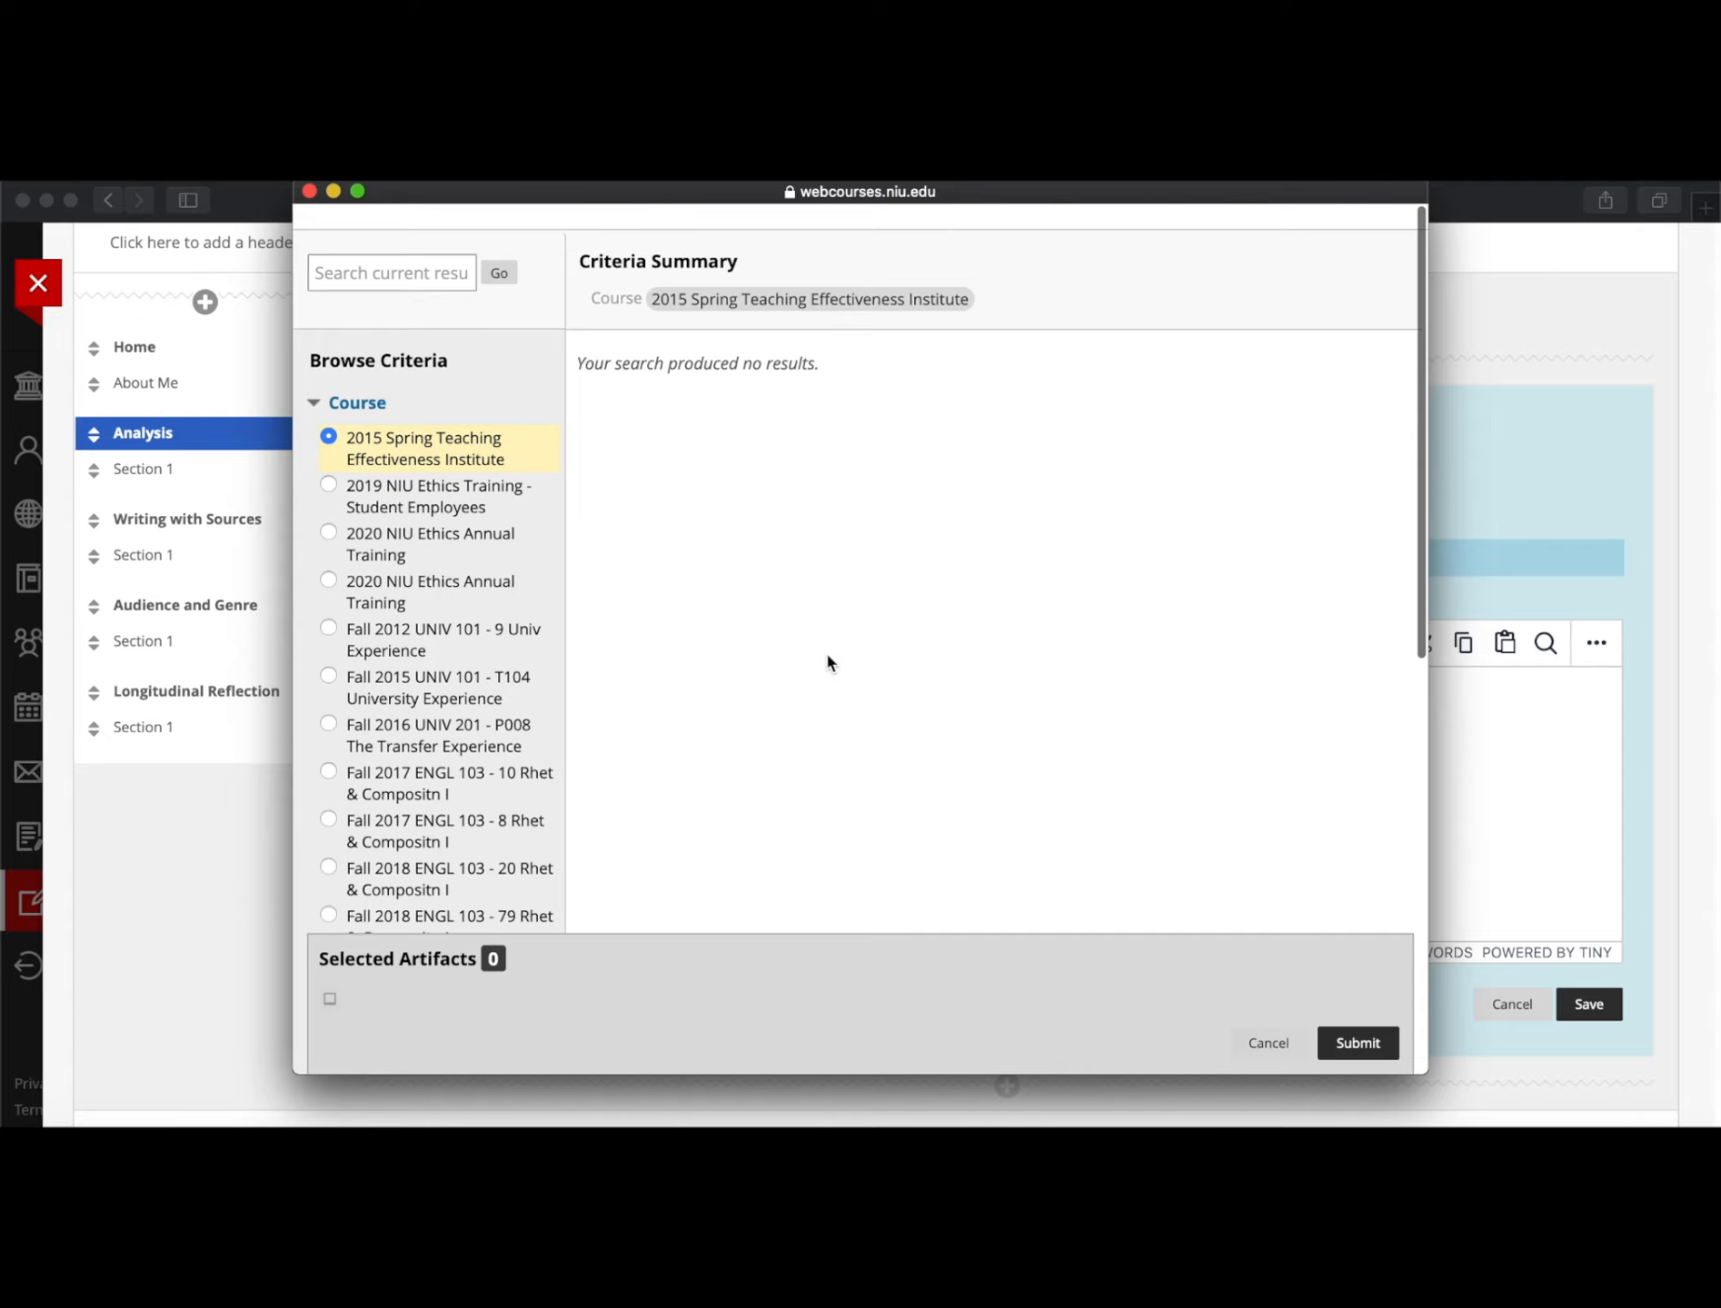
scroll(384, 713, "down", 3)
scroll(384, 716, "up", 3)
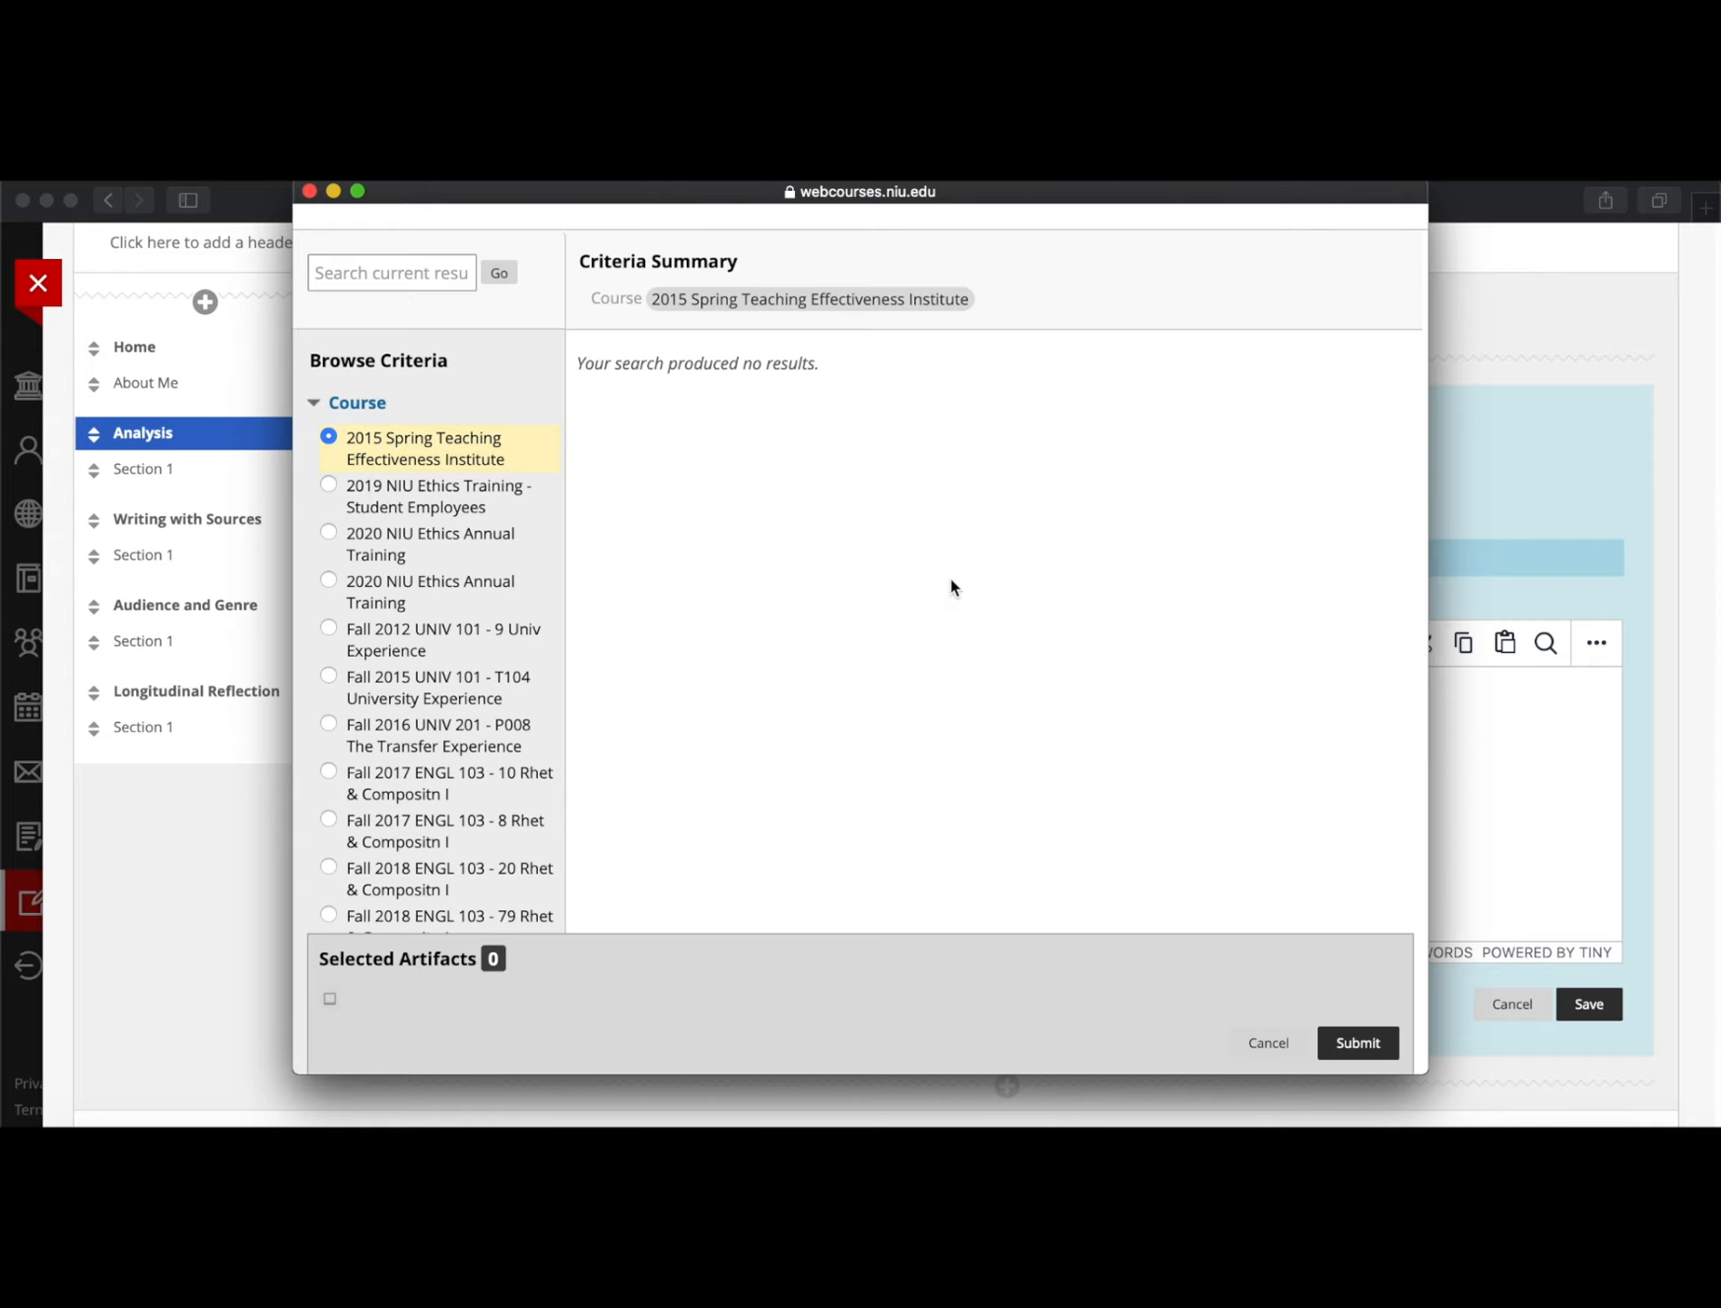
left_click(1263, 1046)
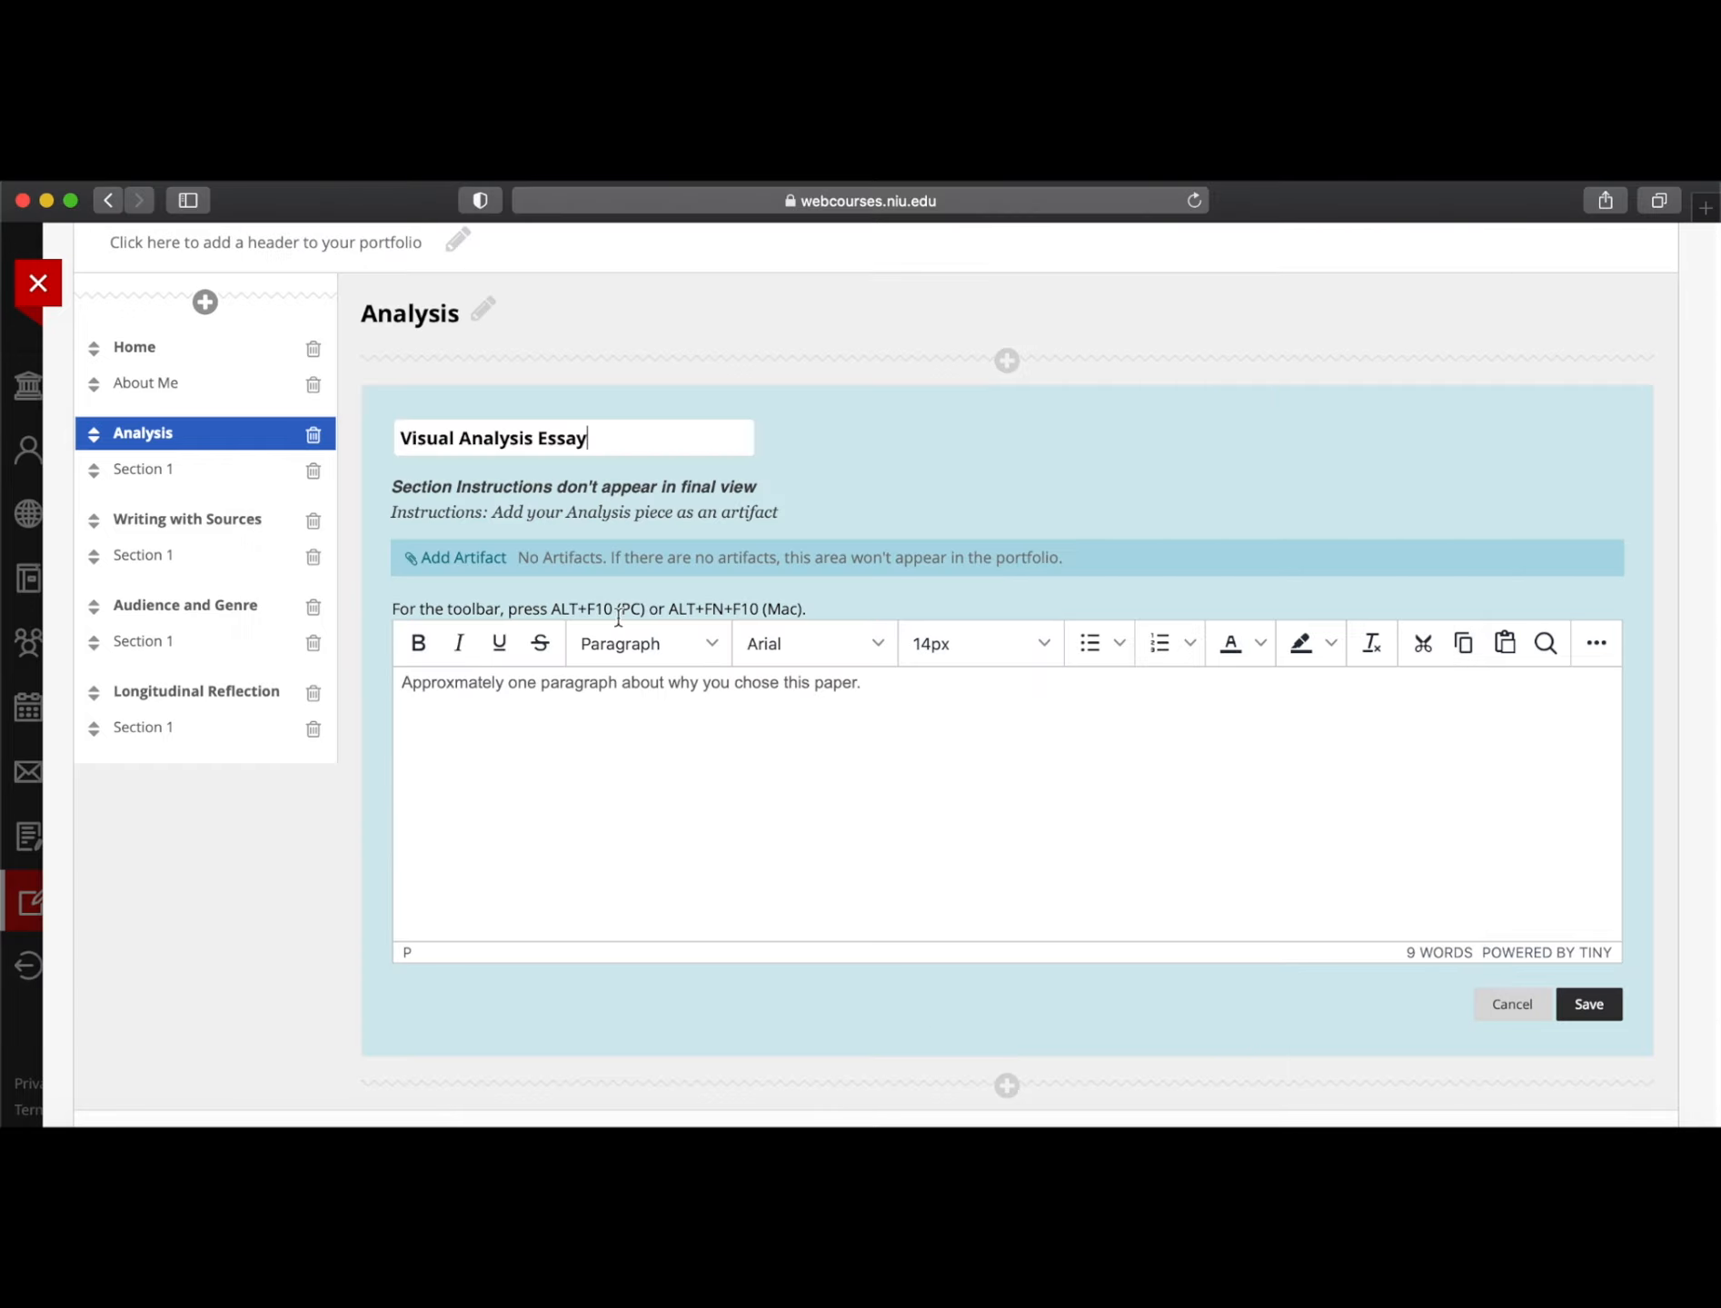
Start a new personal artifact titled 'Dumb Blonde' and scroll to its file-attachment area
left_click(438, 565)
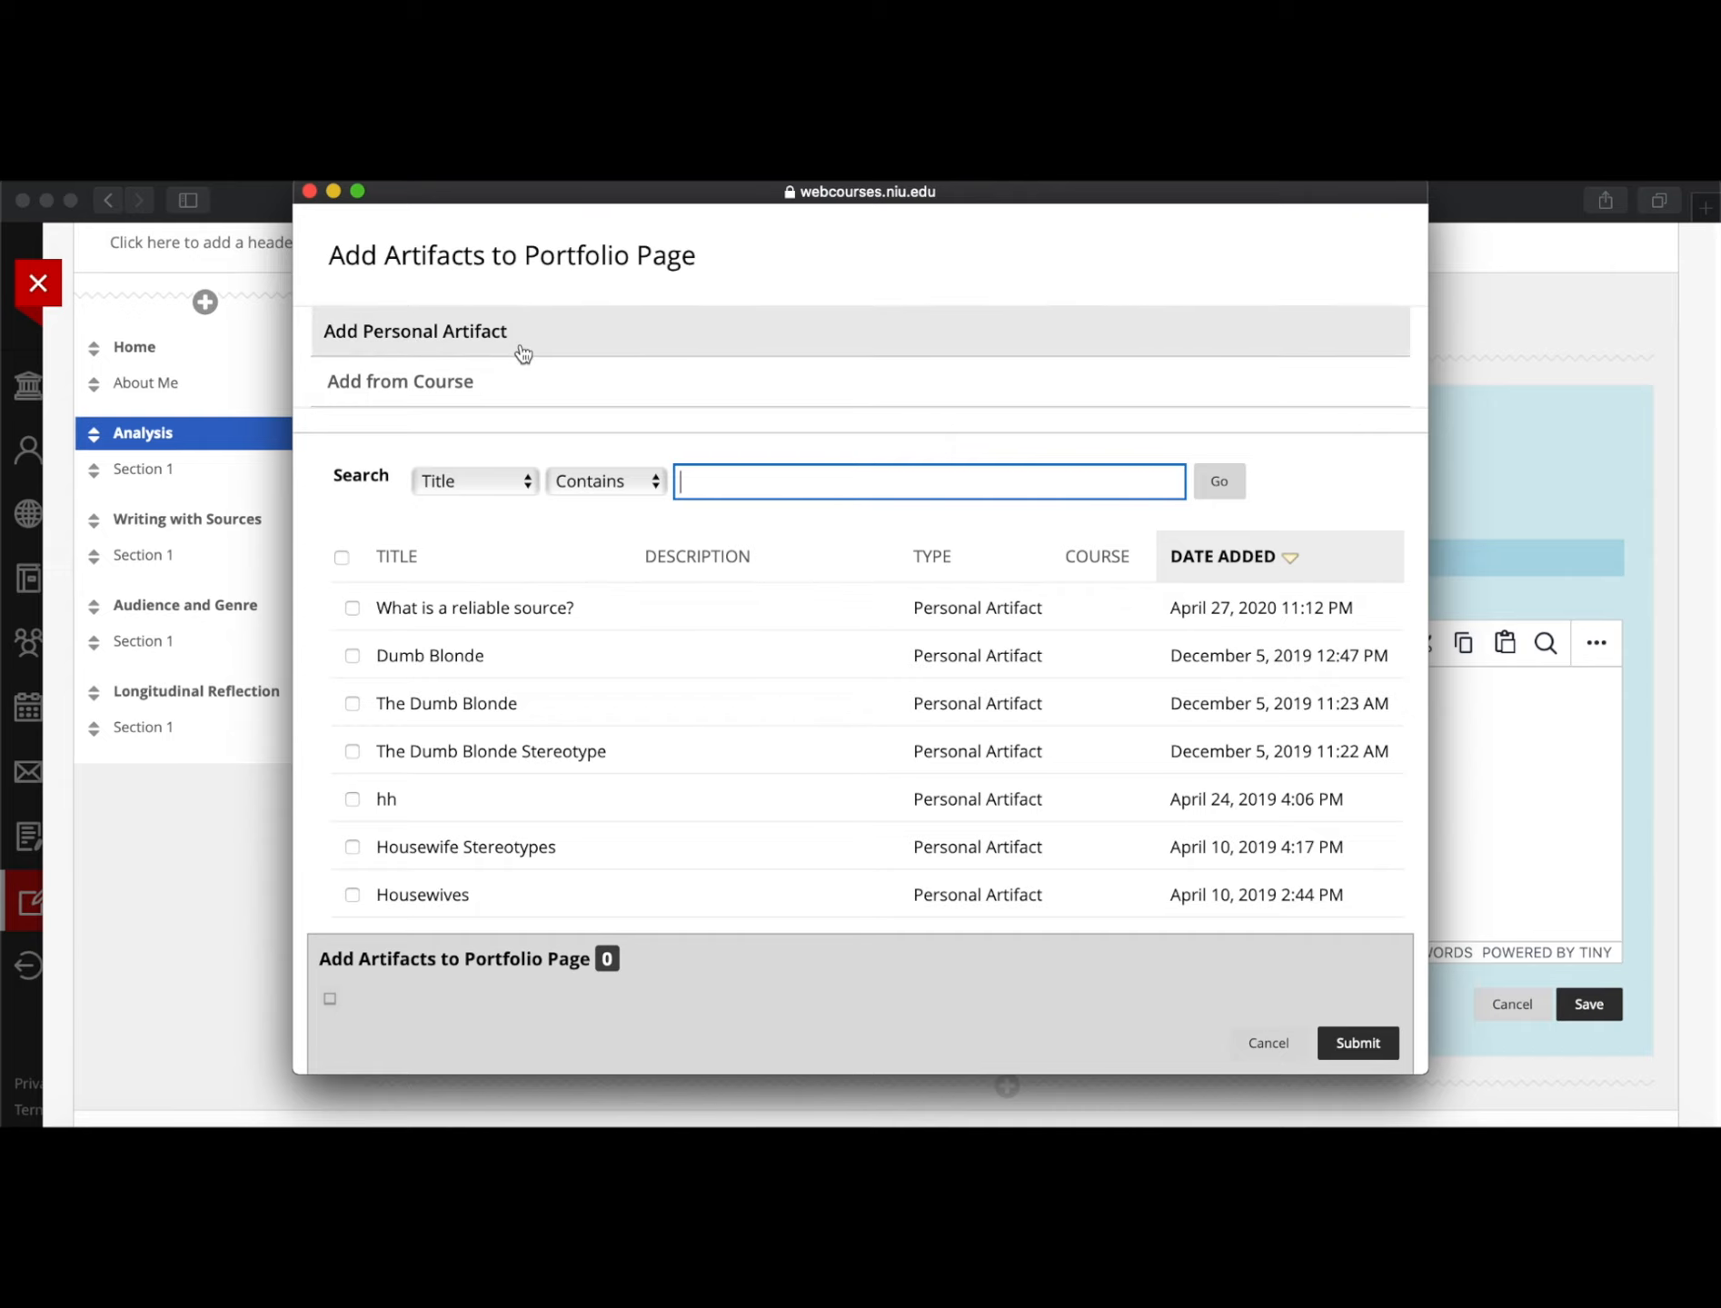
left_click(444, 343)
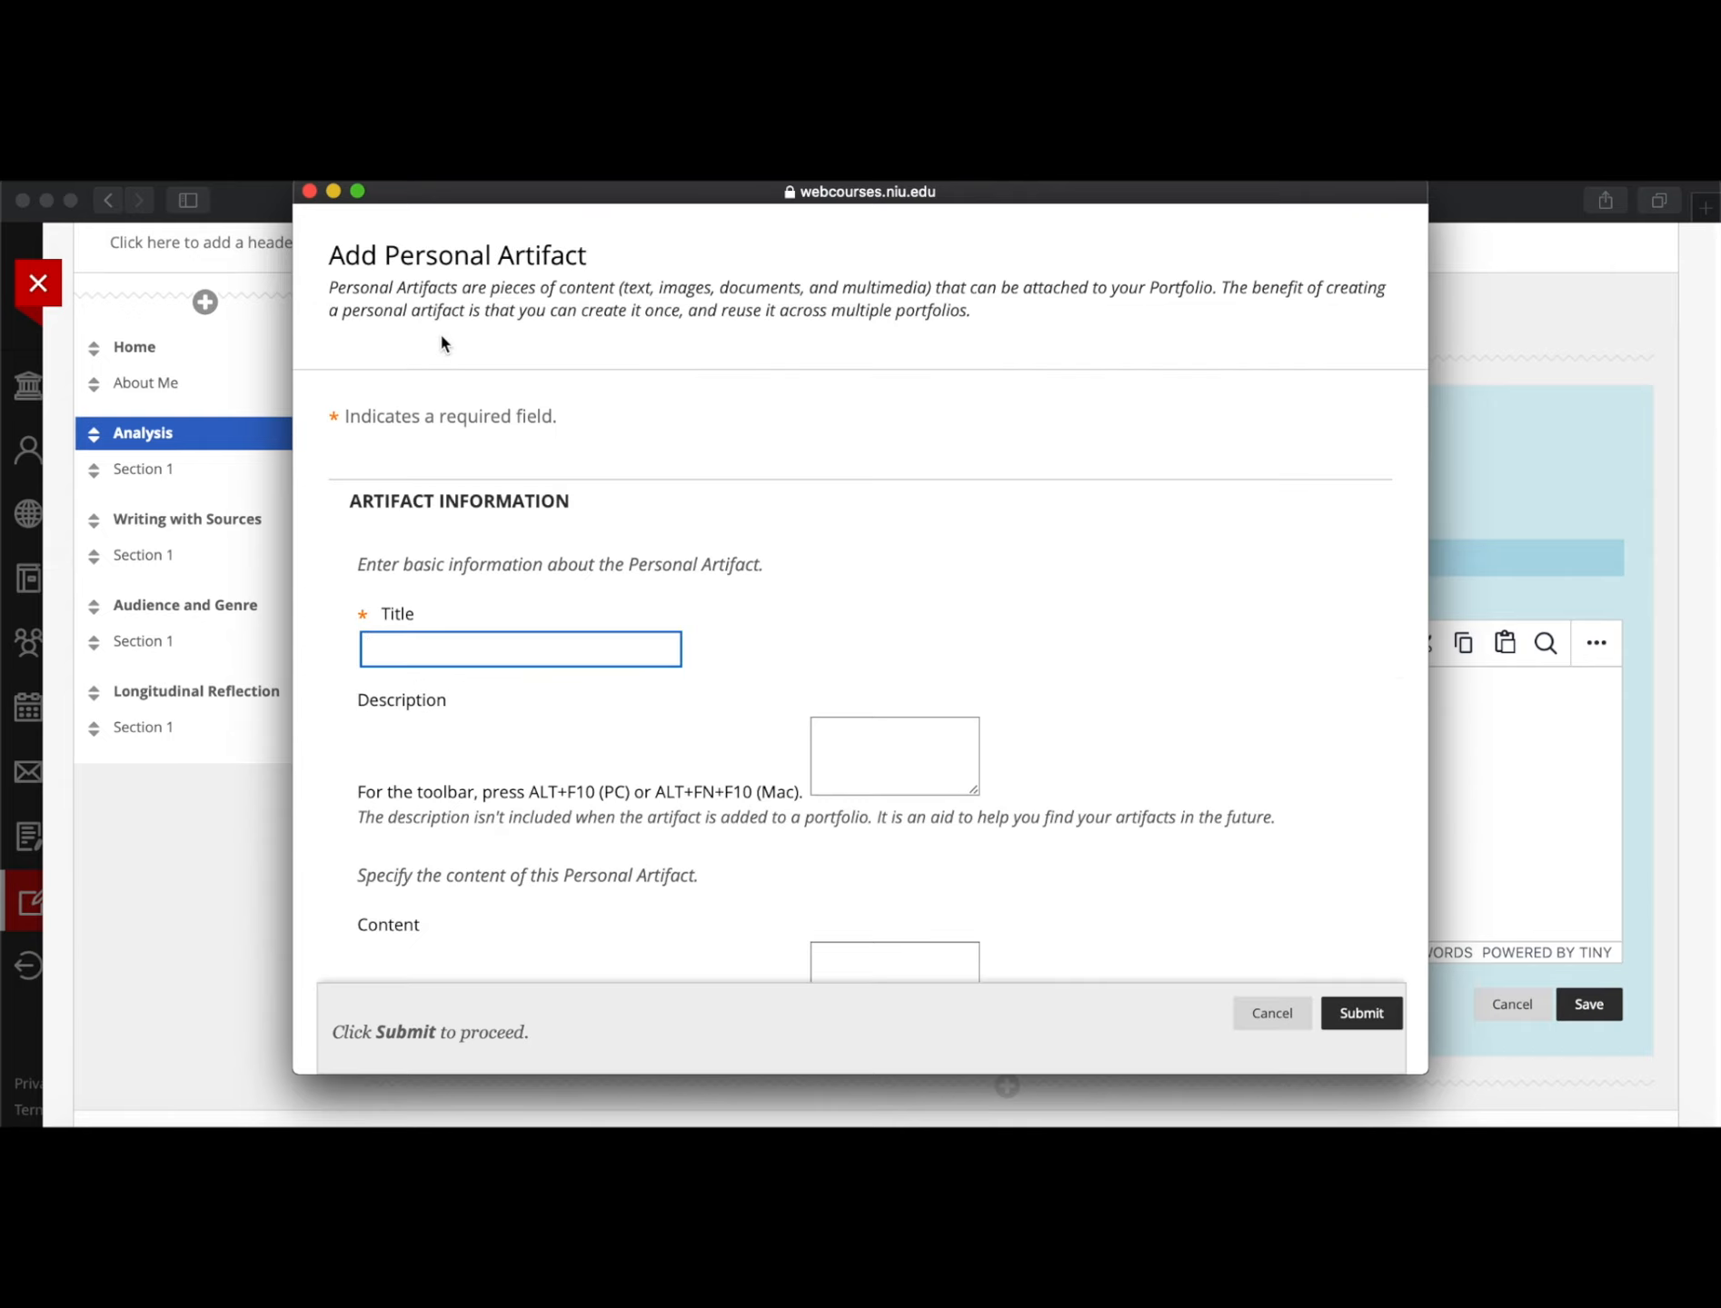
left_click(405, 645)
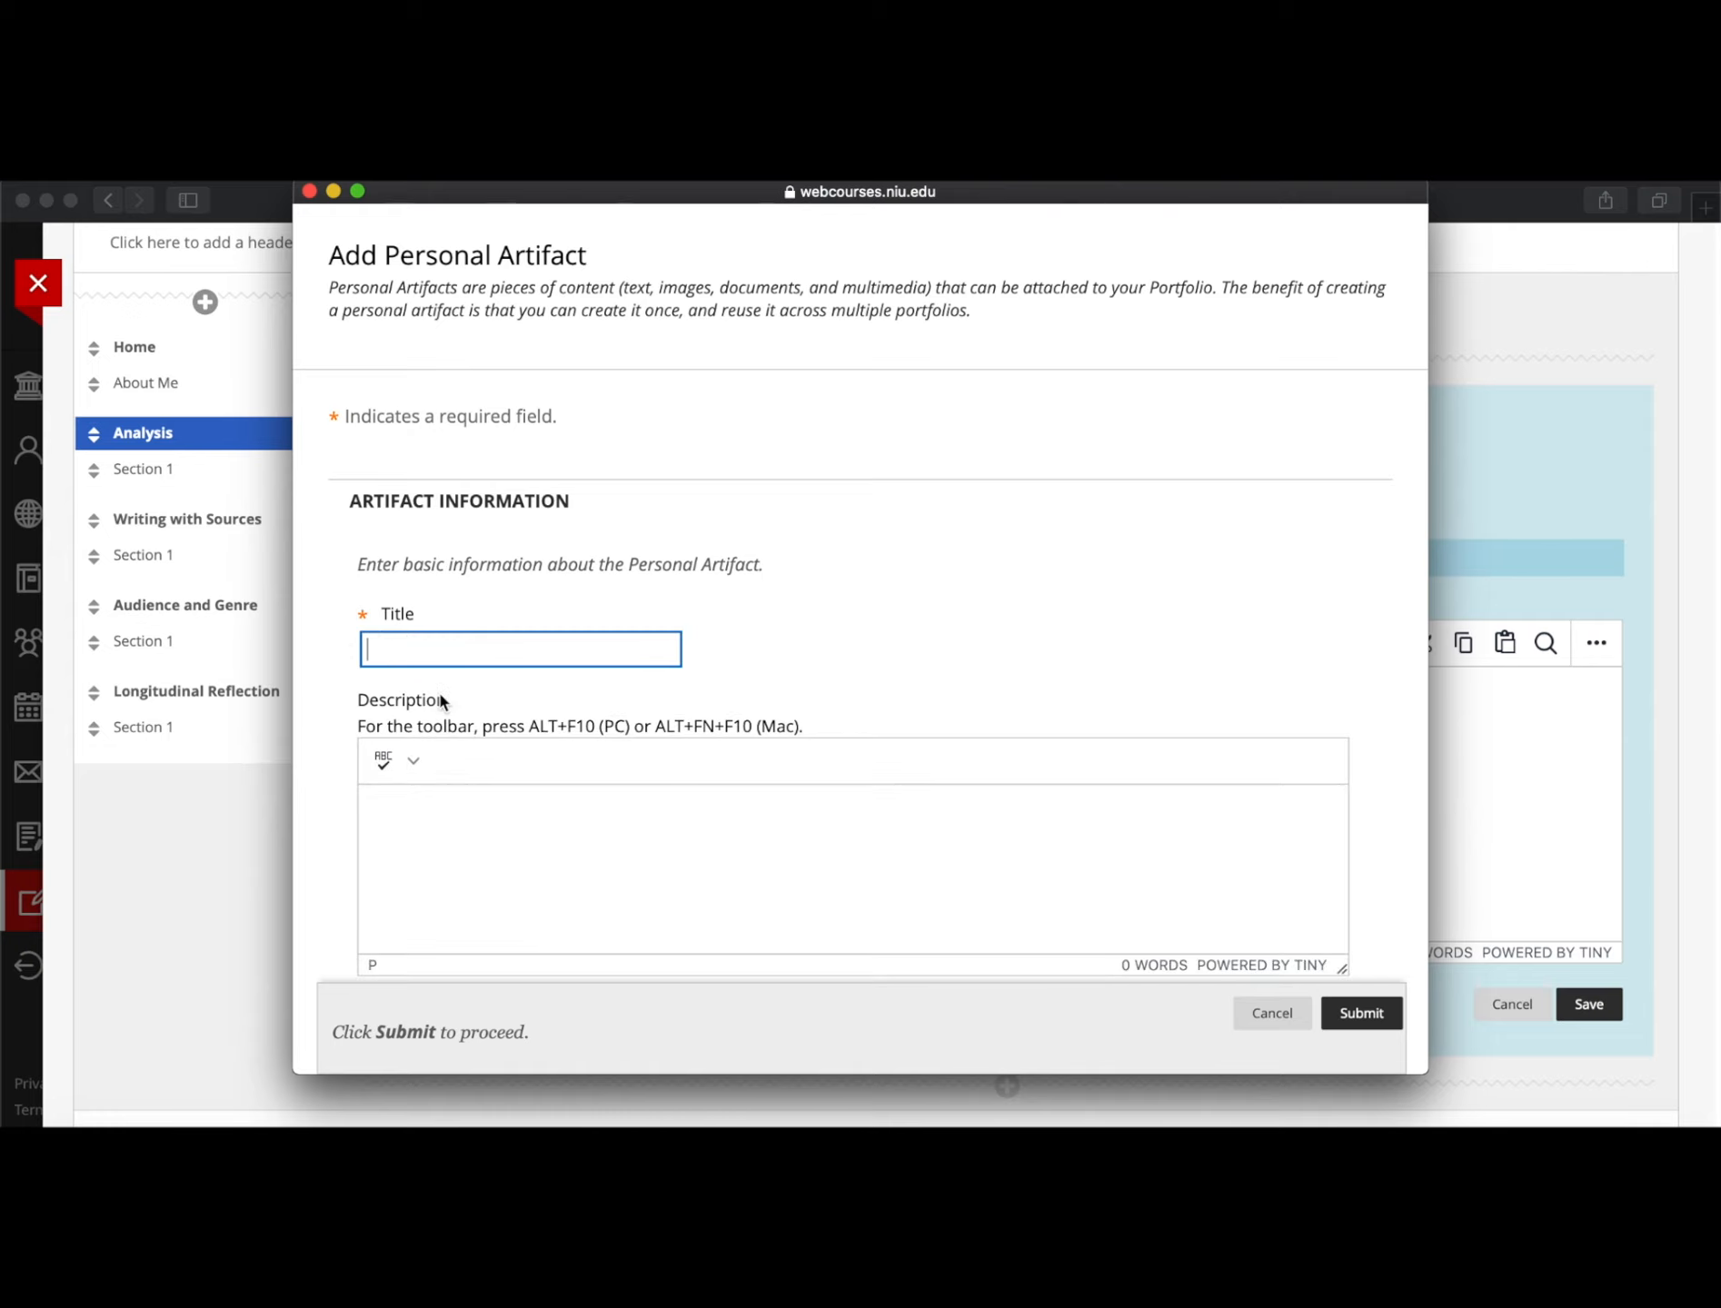
type("Dumb Blonde")
scroll(724, 673, "down", 10)
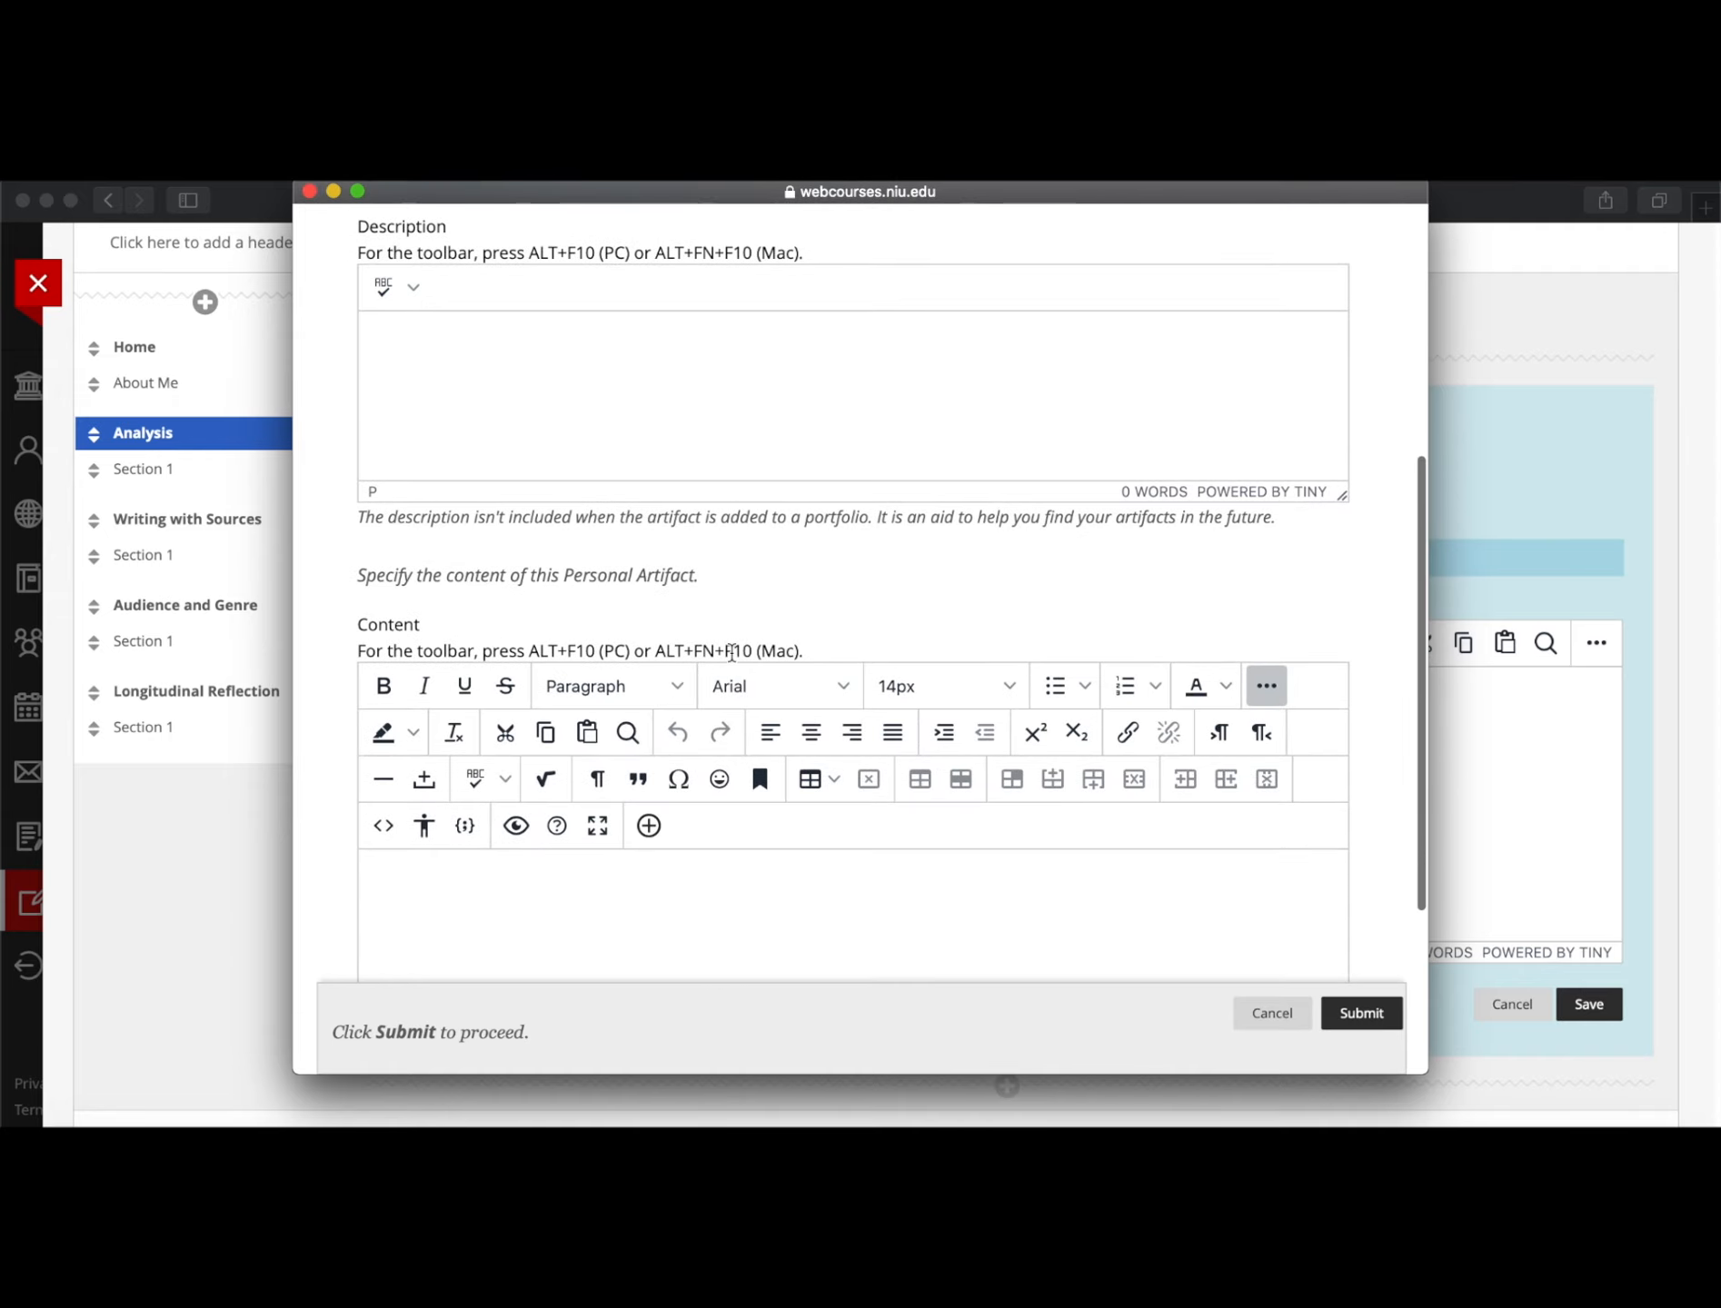
scroll(730, 650, "down", 3)
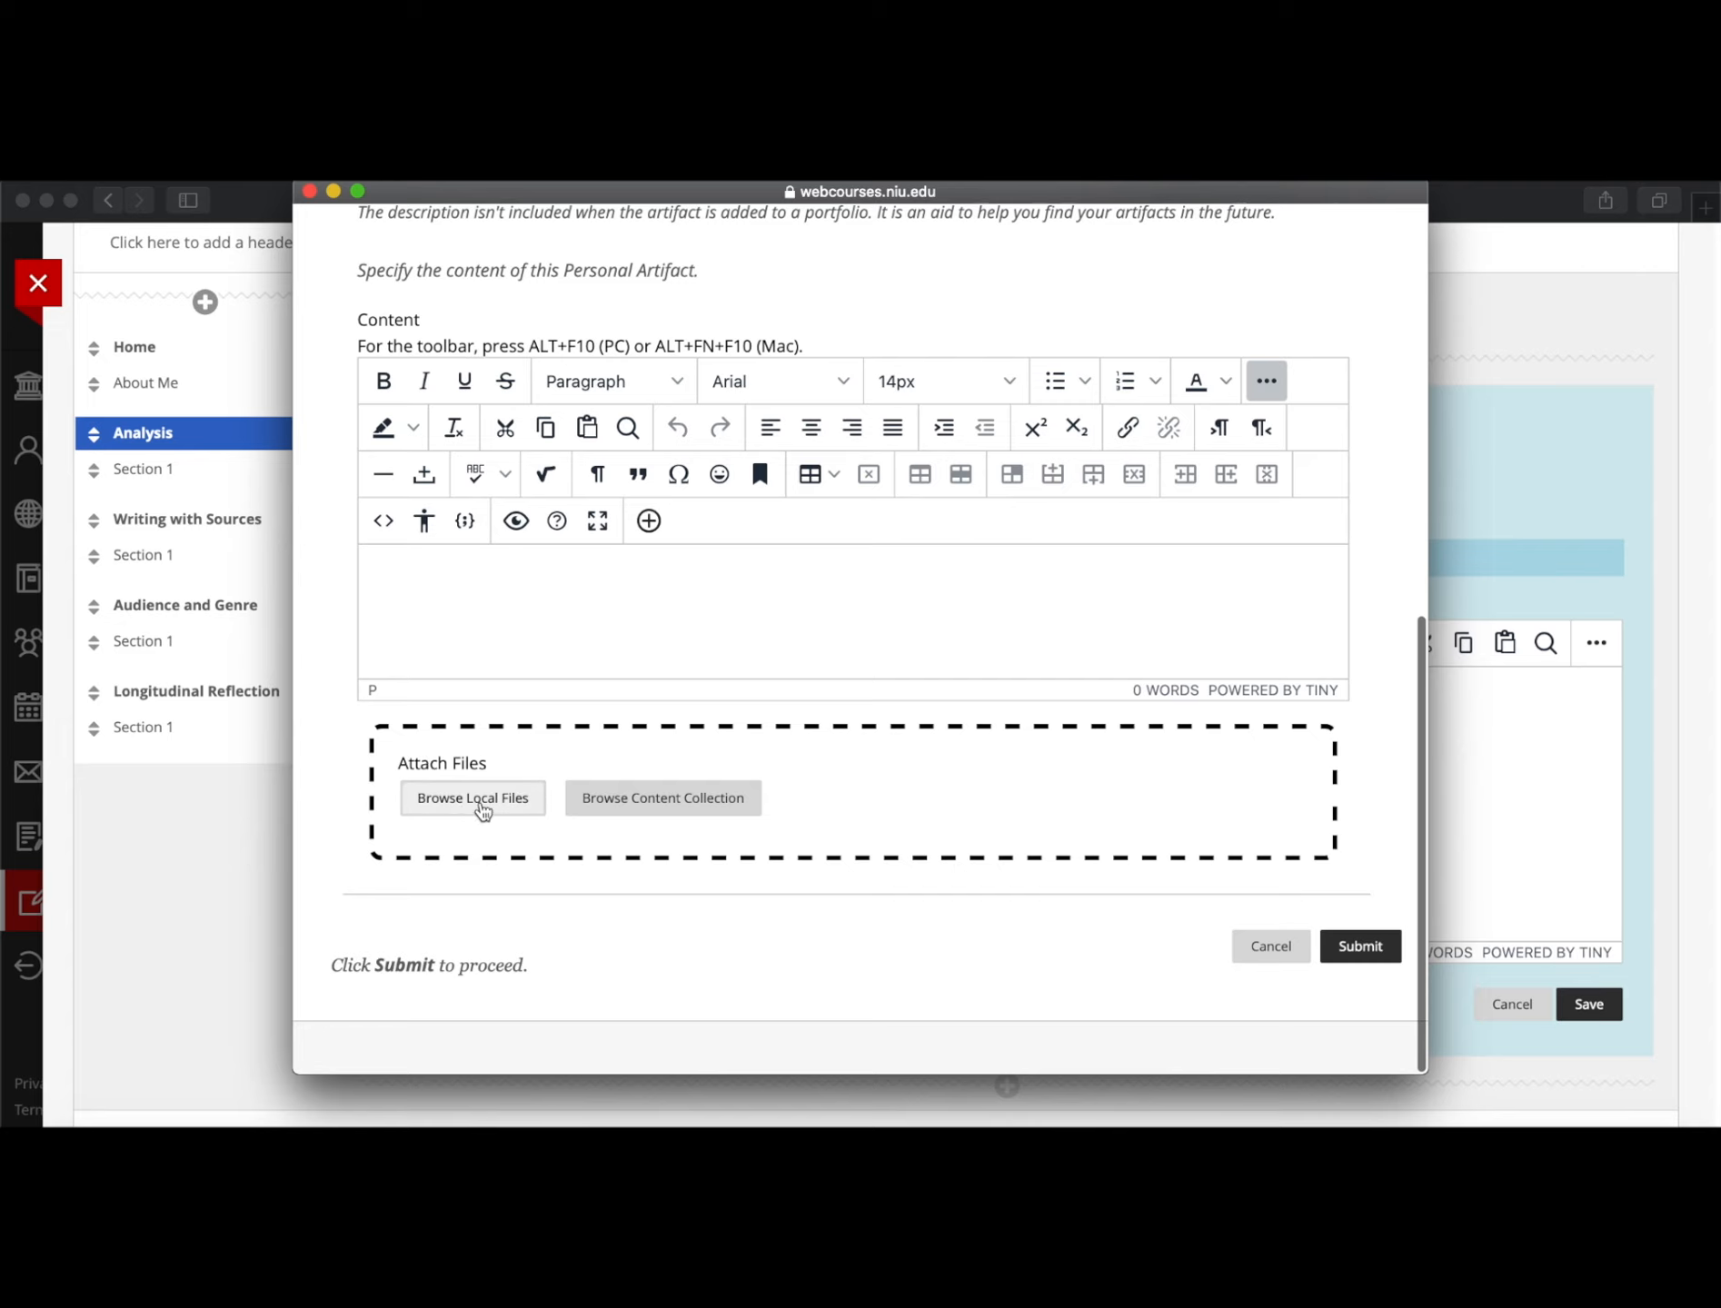
Attach the PORTFOLIO VERSION syllabus PDF from Teaching STUFF > ENGL 103 and submit the artifact
left_click(479, 805)
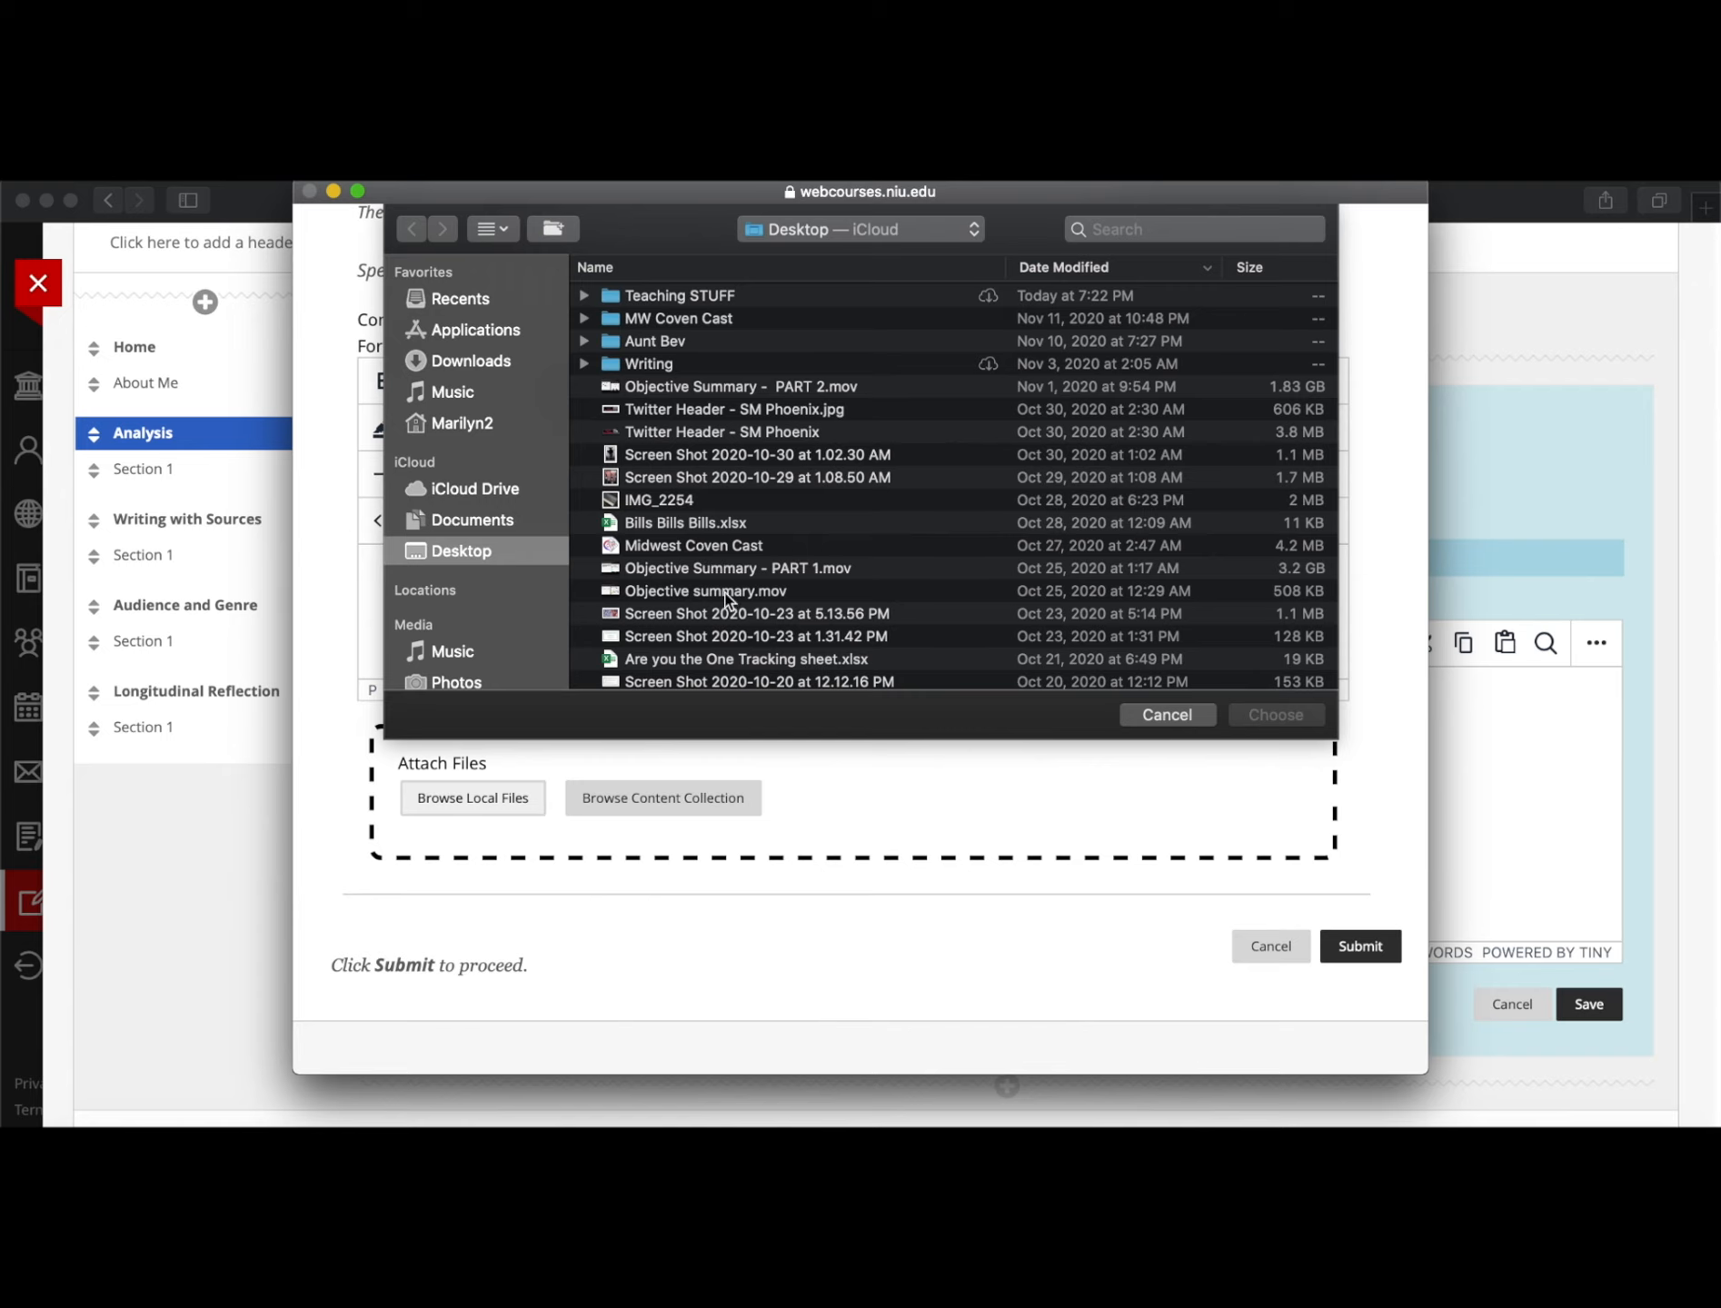
scroll(711, 599, "down", 5)
scroll(710, 599, "down", 5)
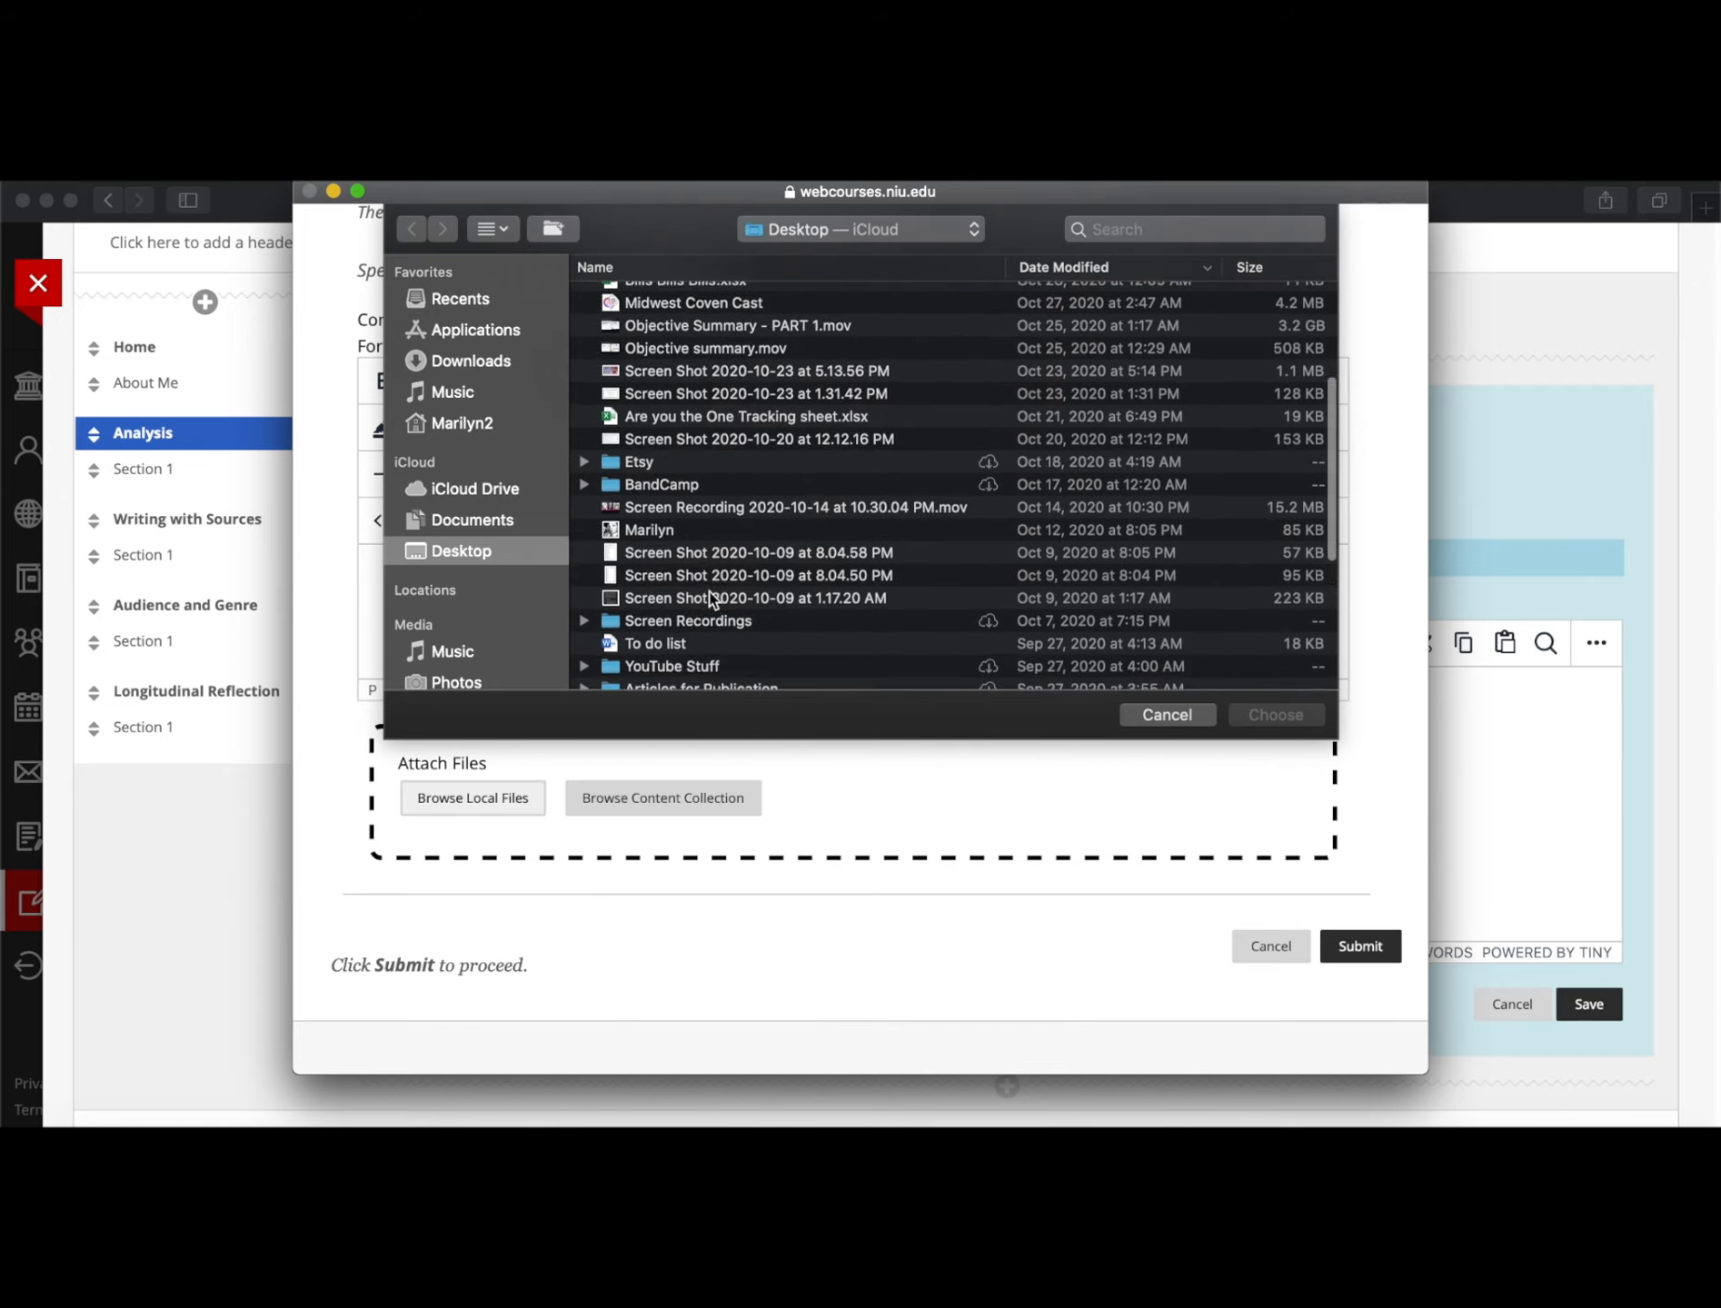
scroll(710, 600, "down", 3)
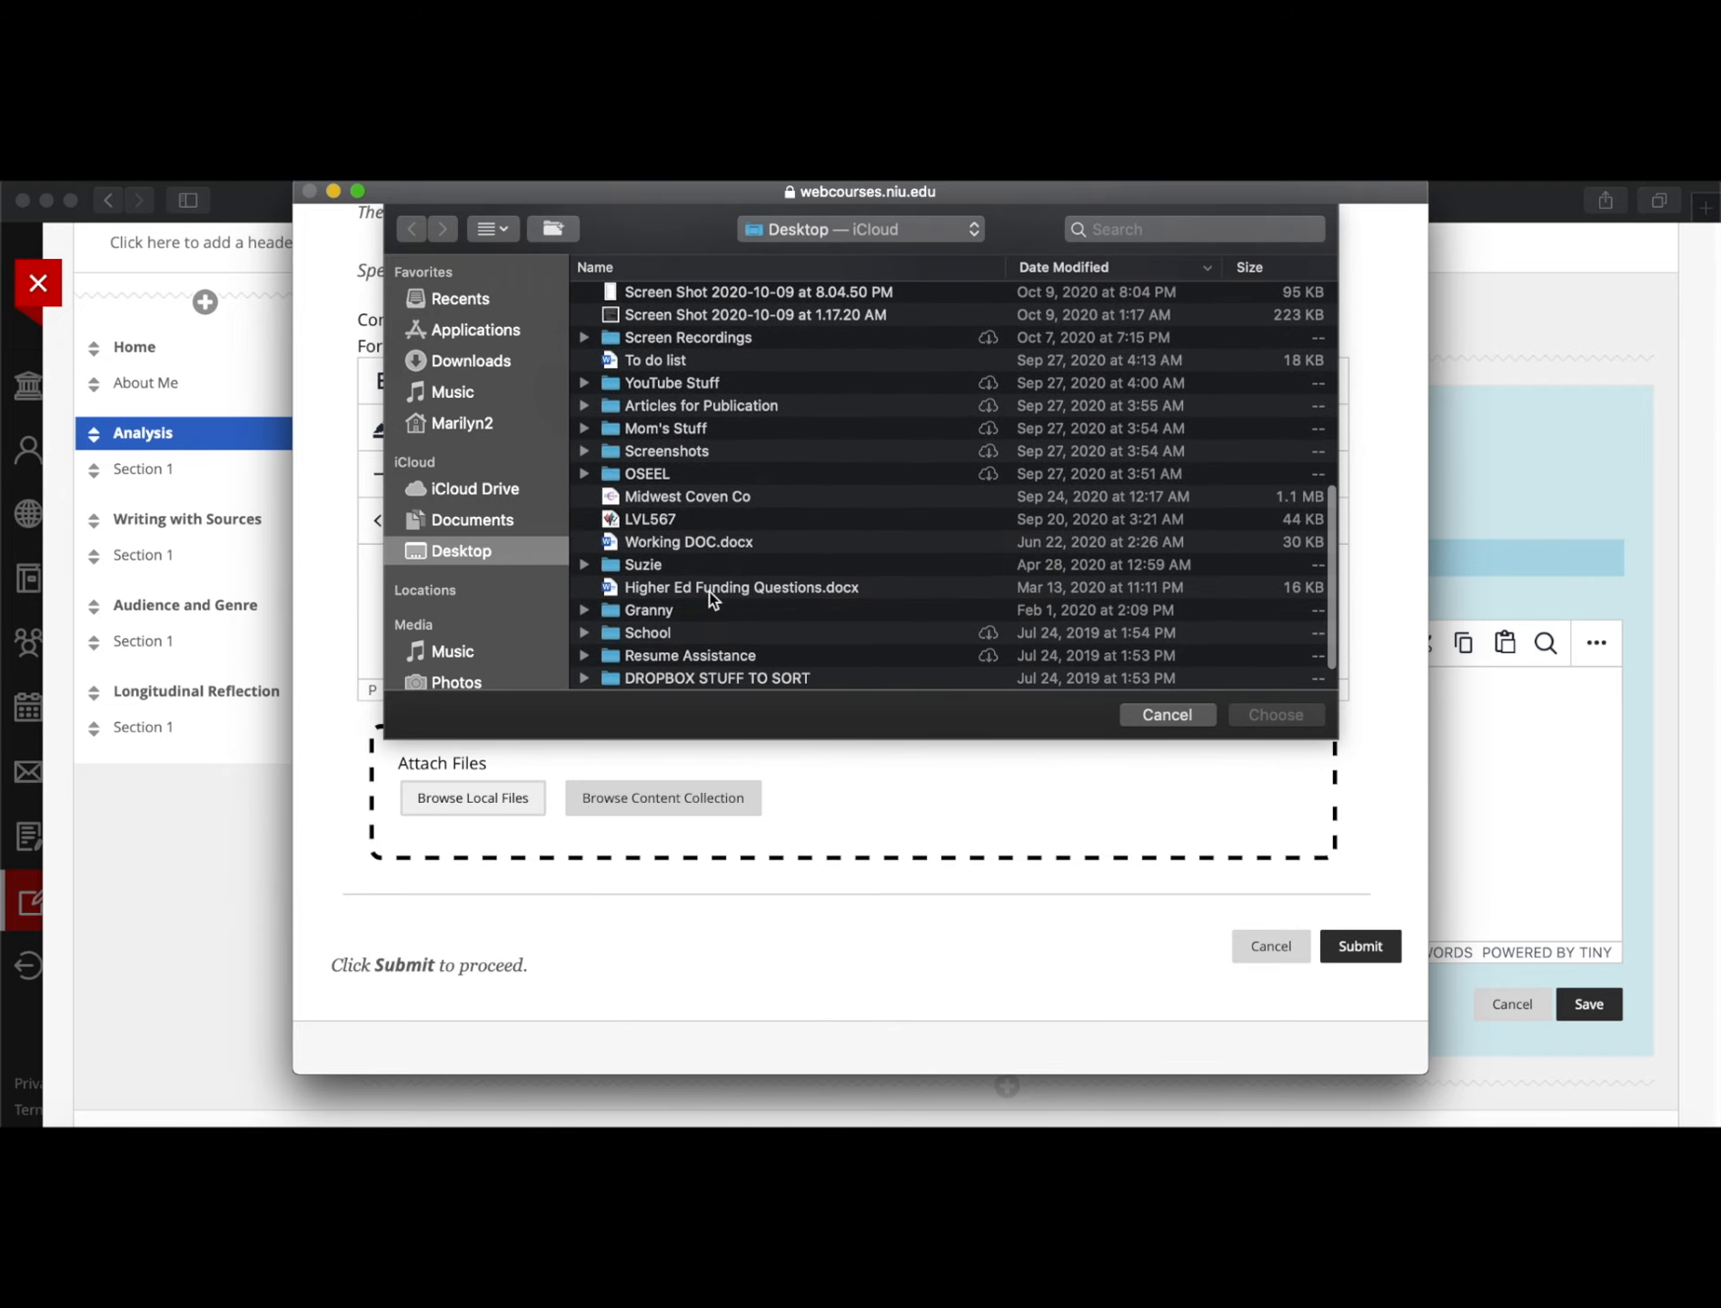
scroll(707, 595, "up", 15)
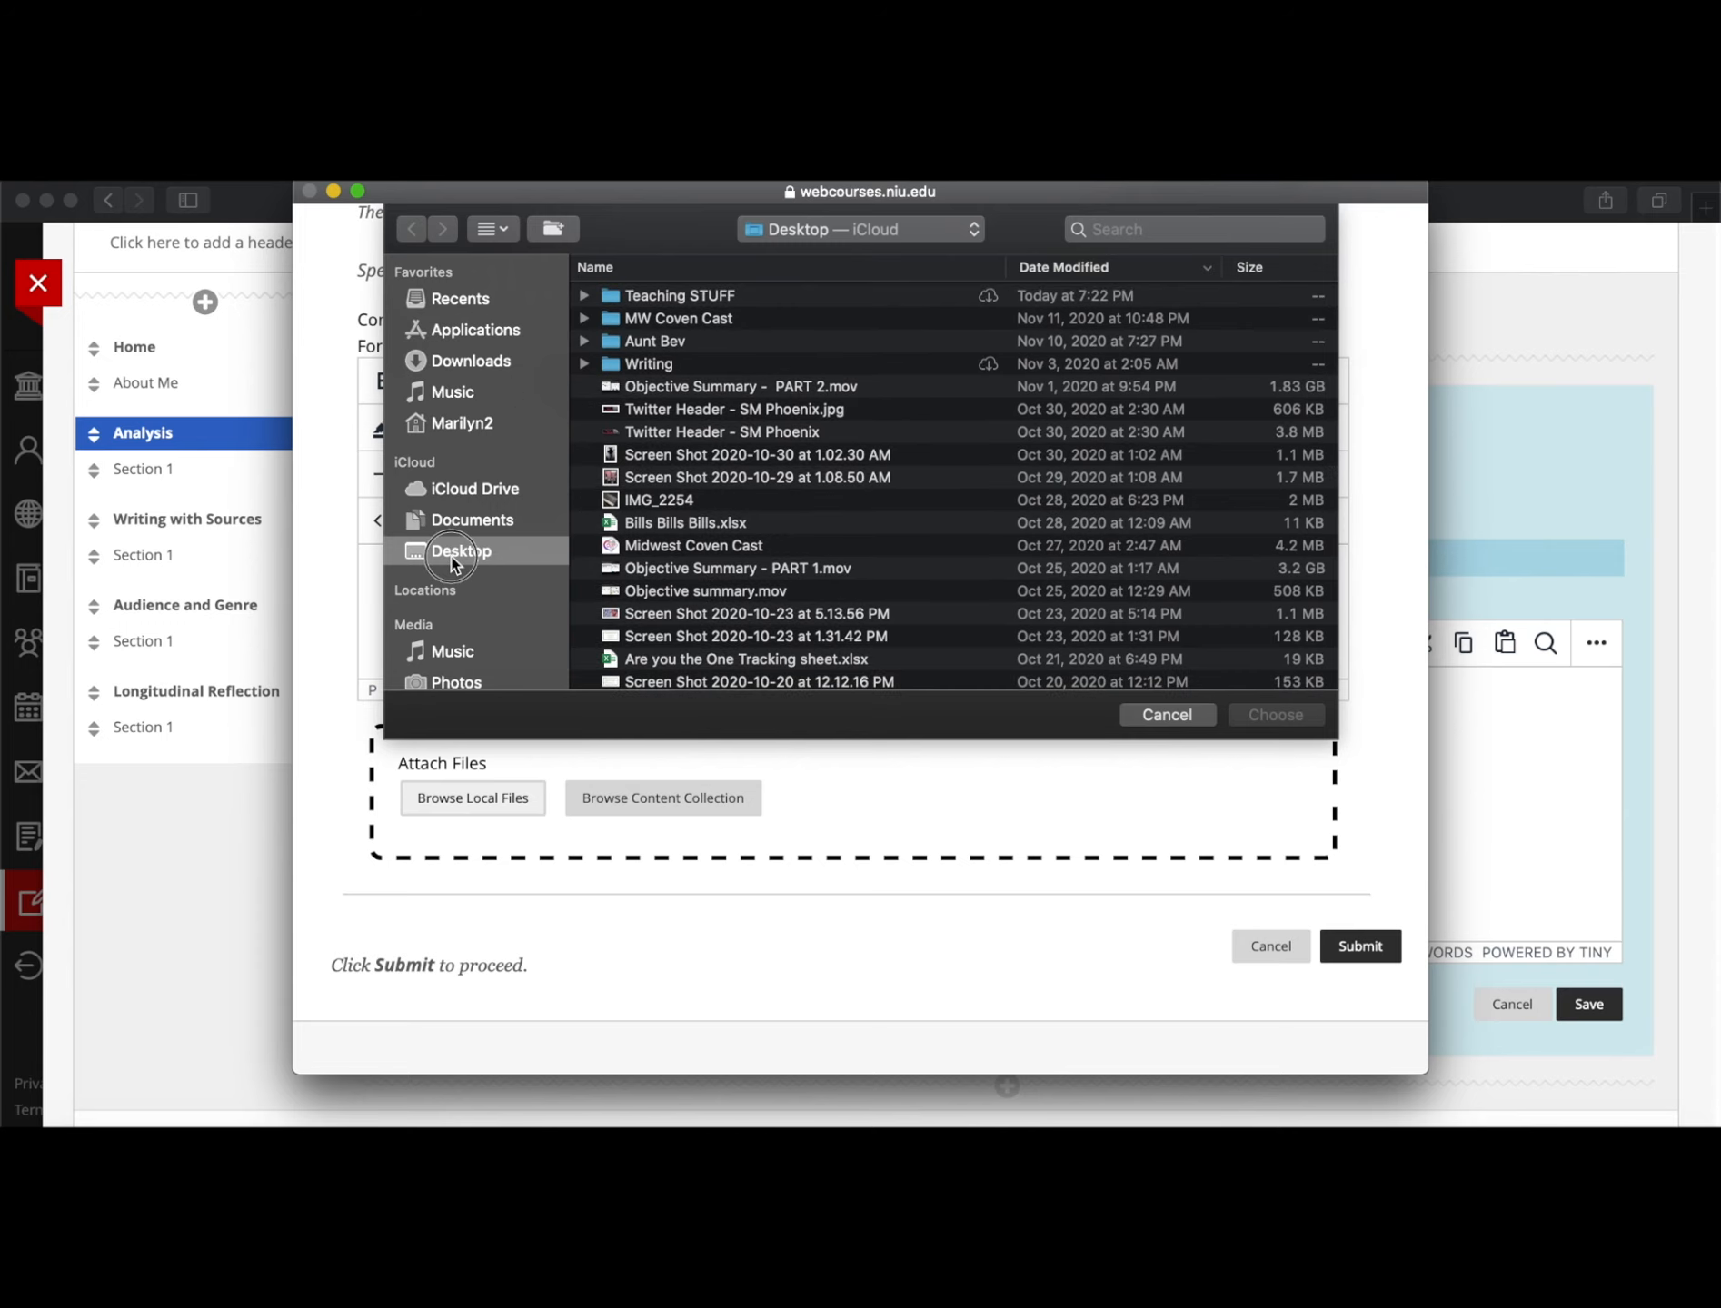
double_click(673, 295)
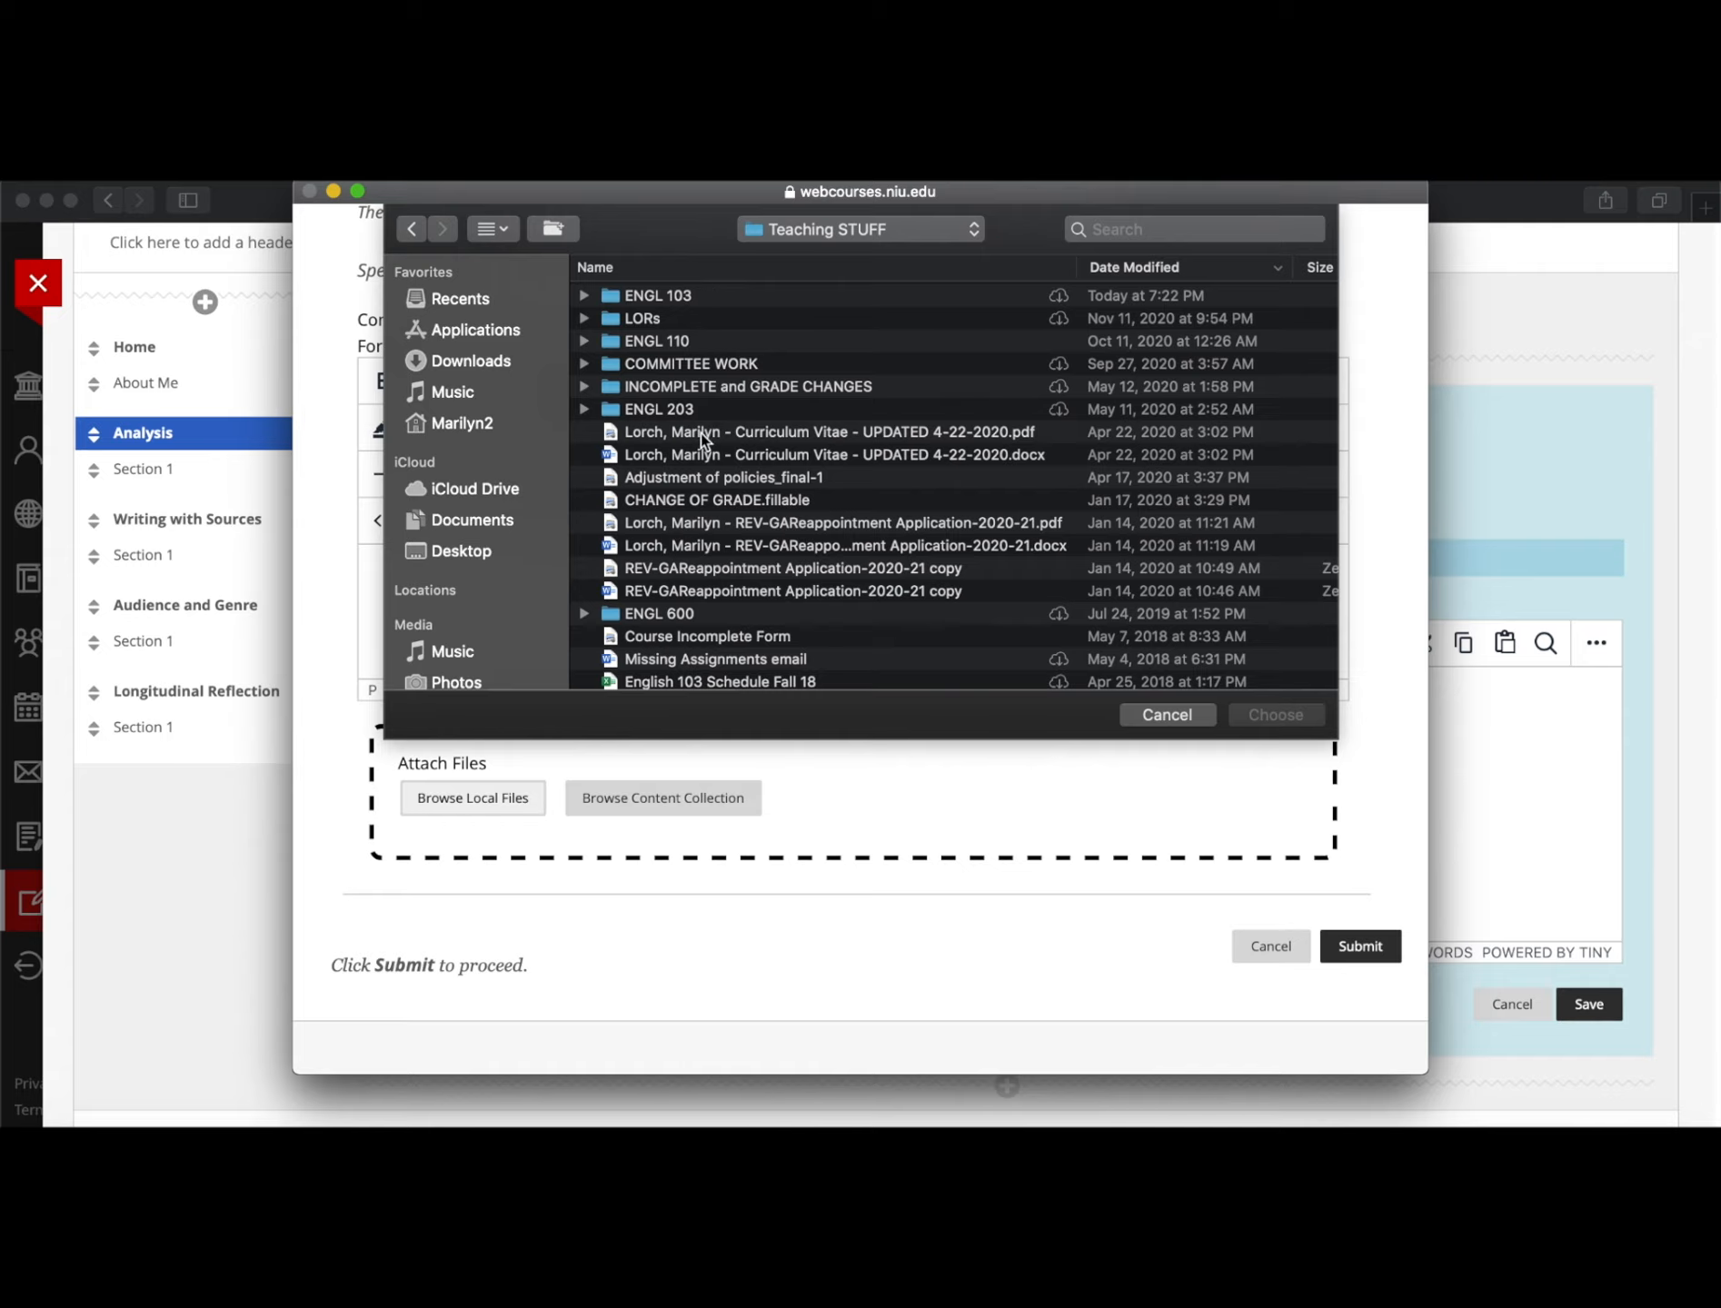
double_click(640, 297)
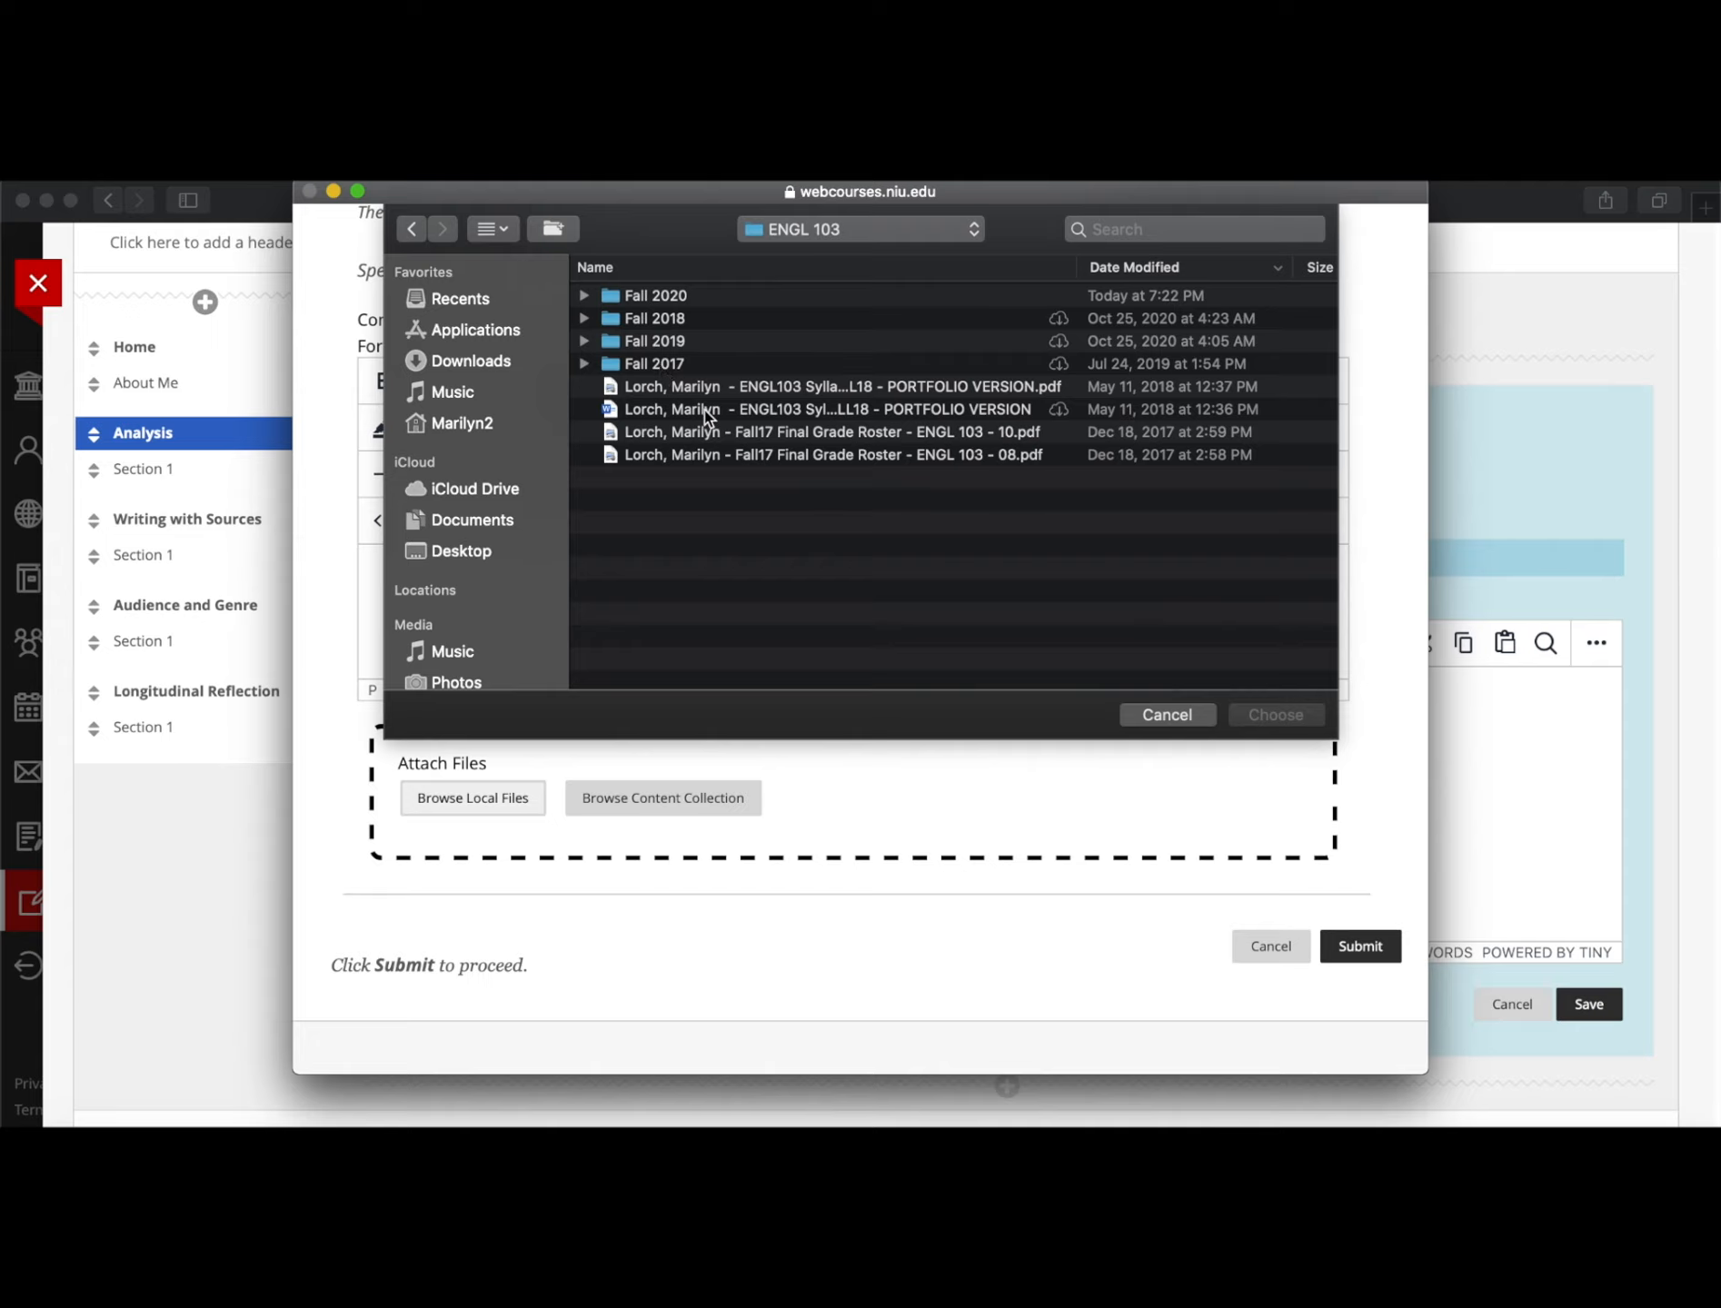
left_click(646, 388)
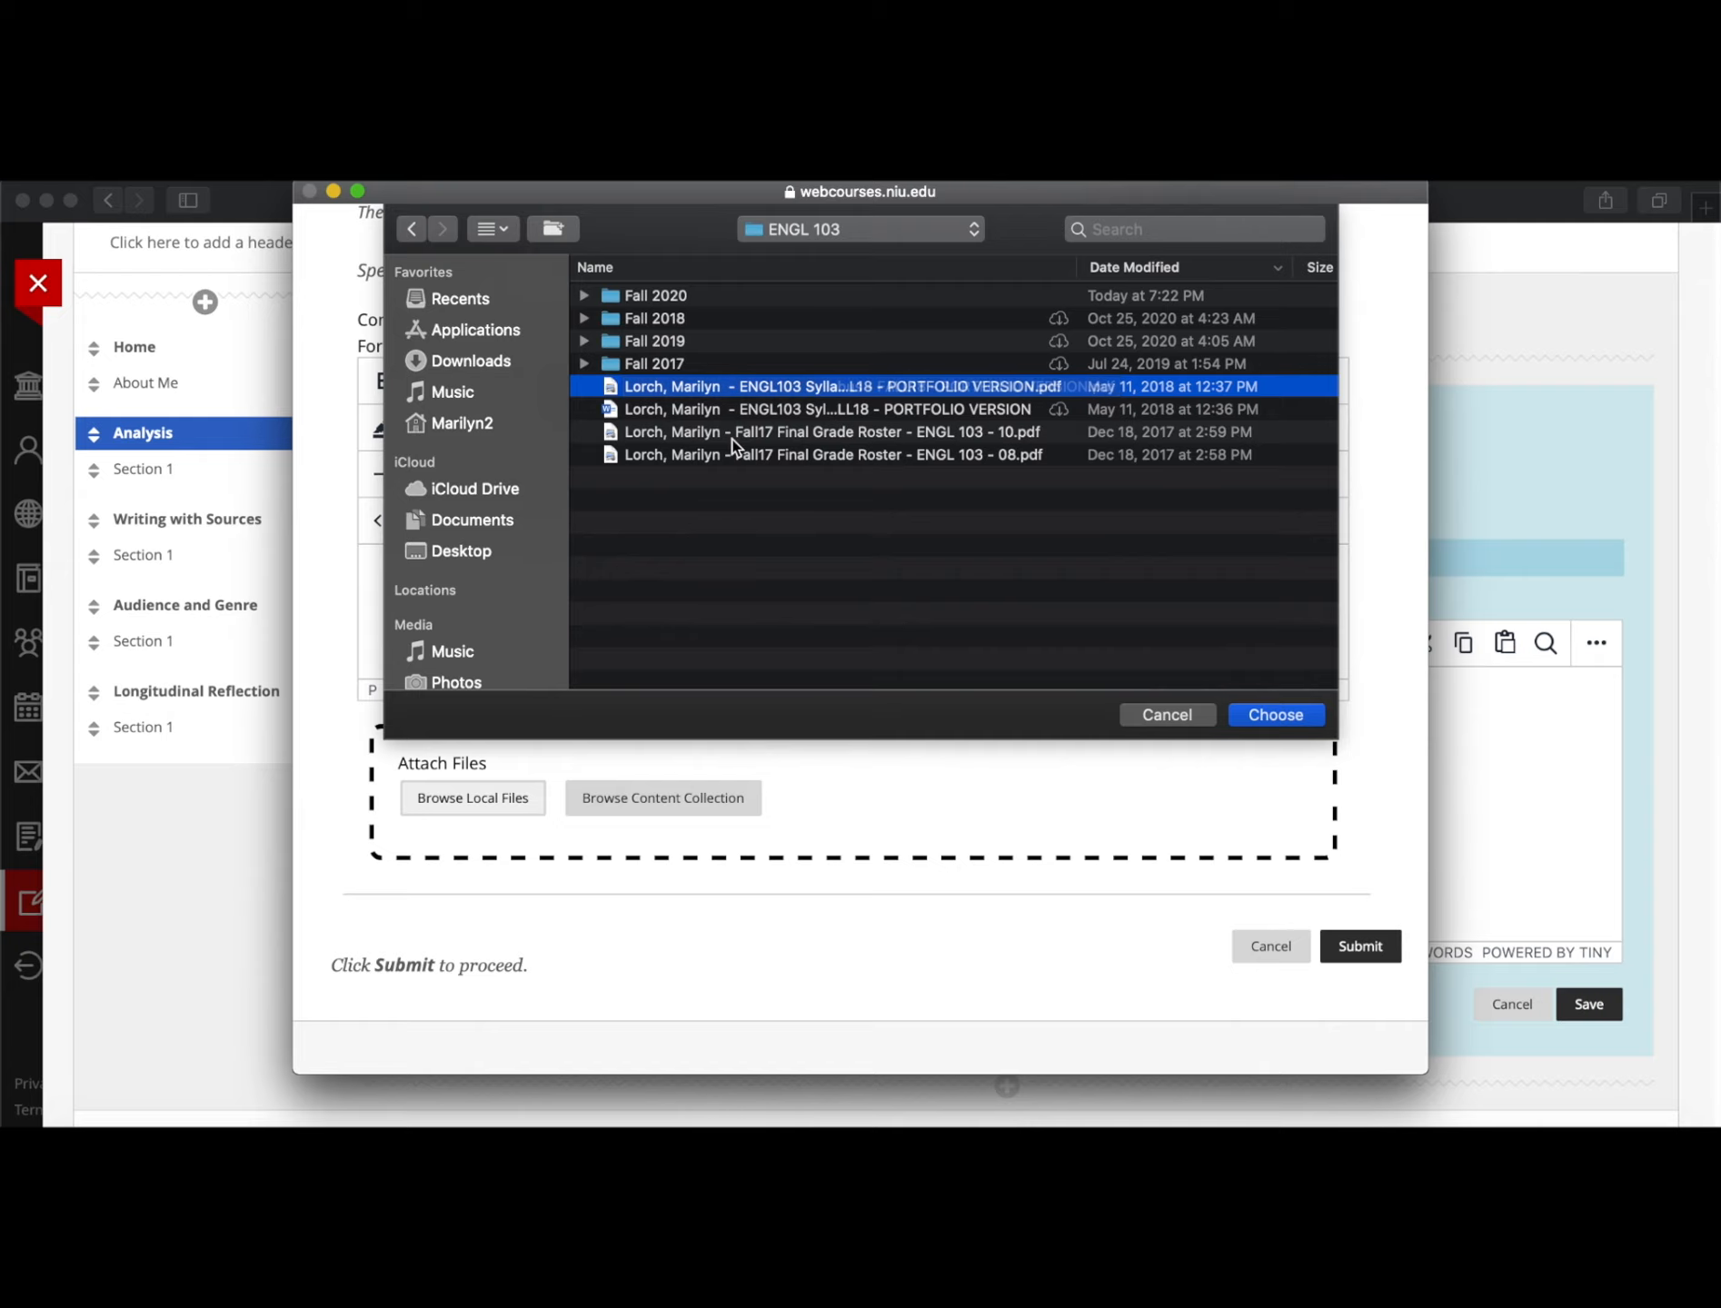
left_click(1288, 723)
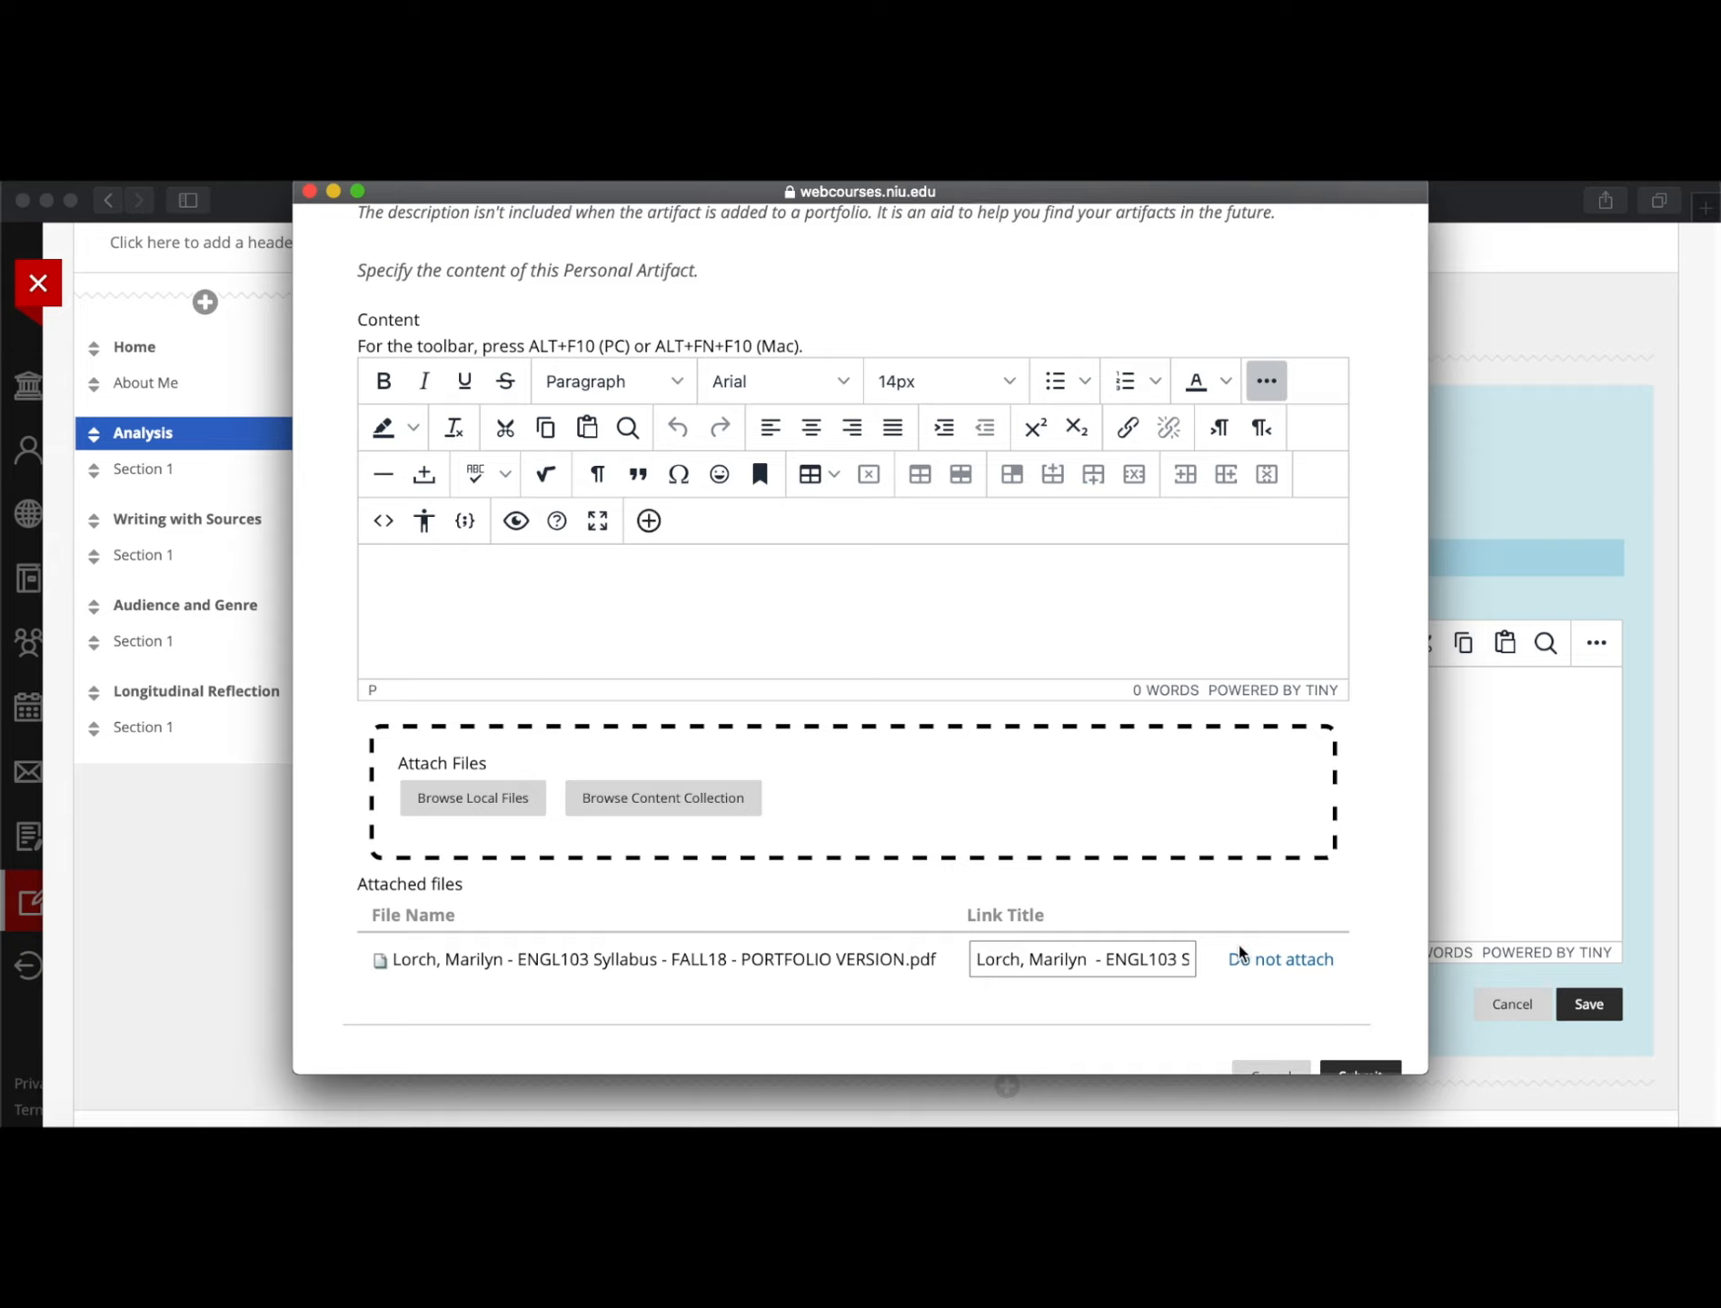
scroll(1240, 952, "down", 3)
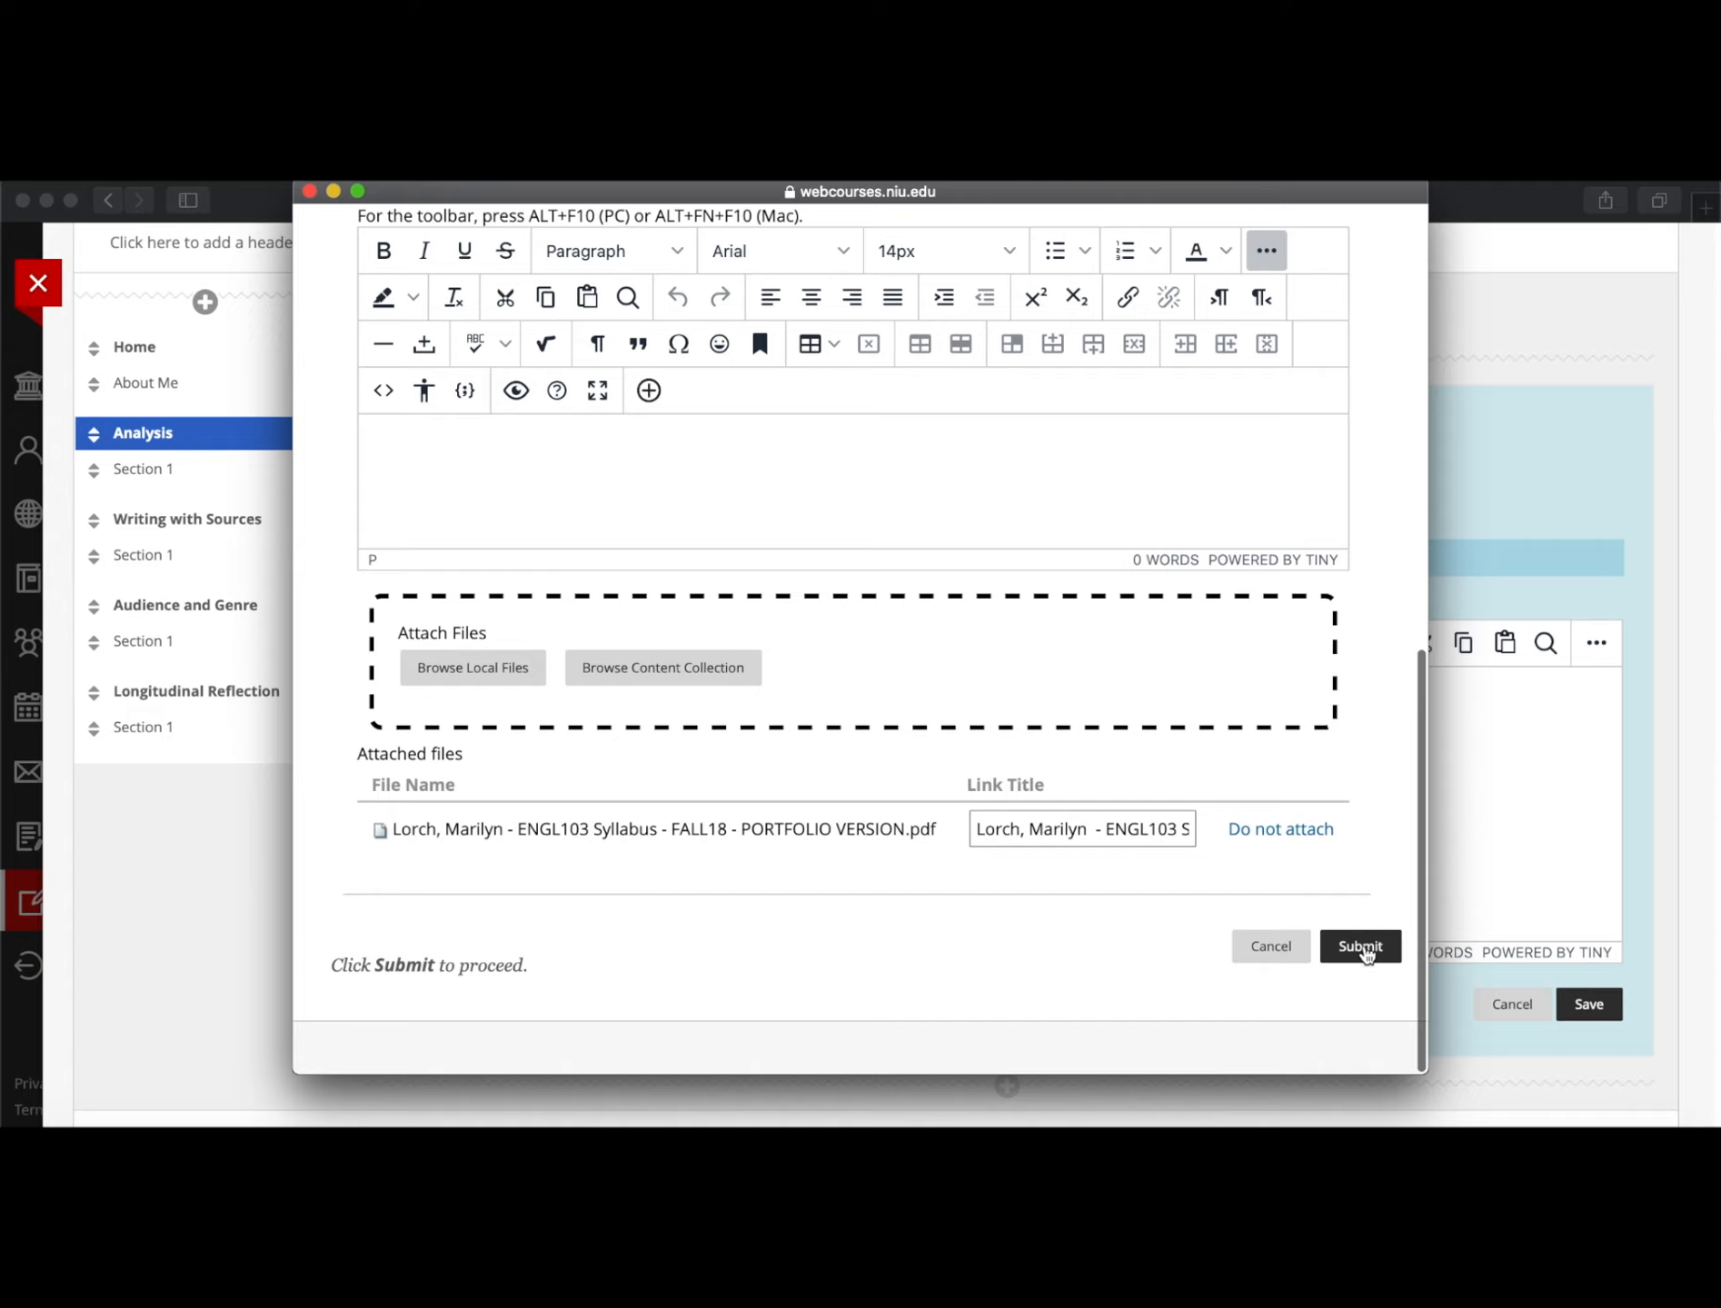
left_click(1365, 954)
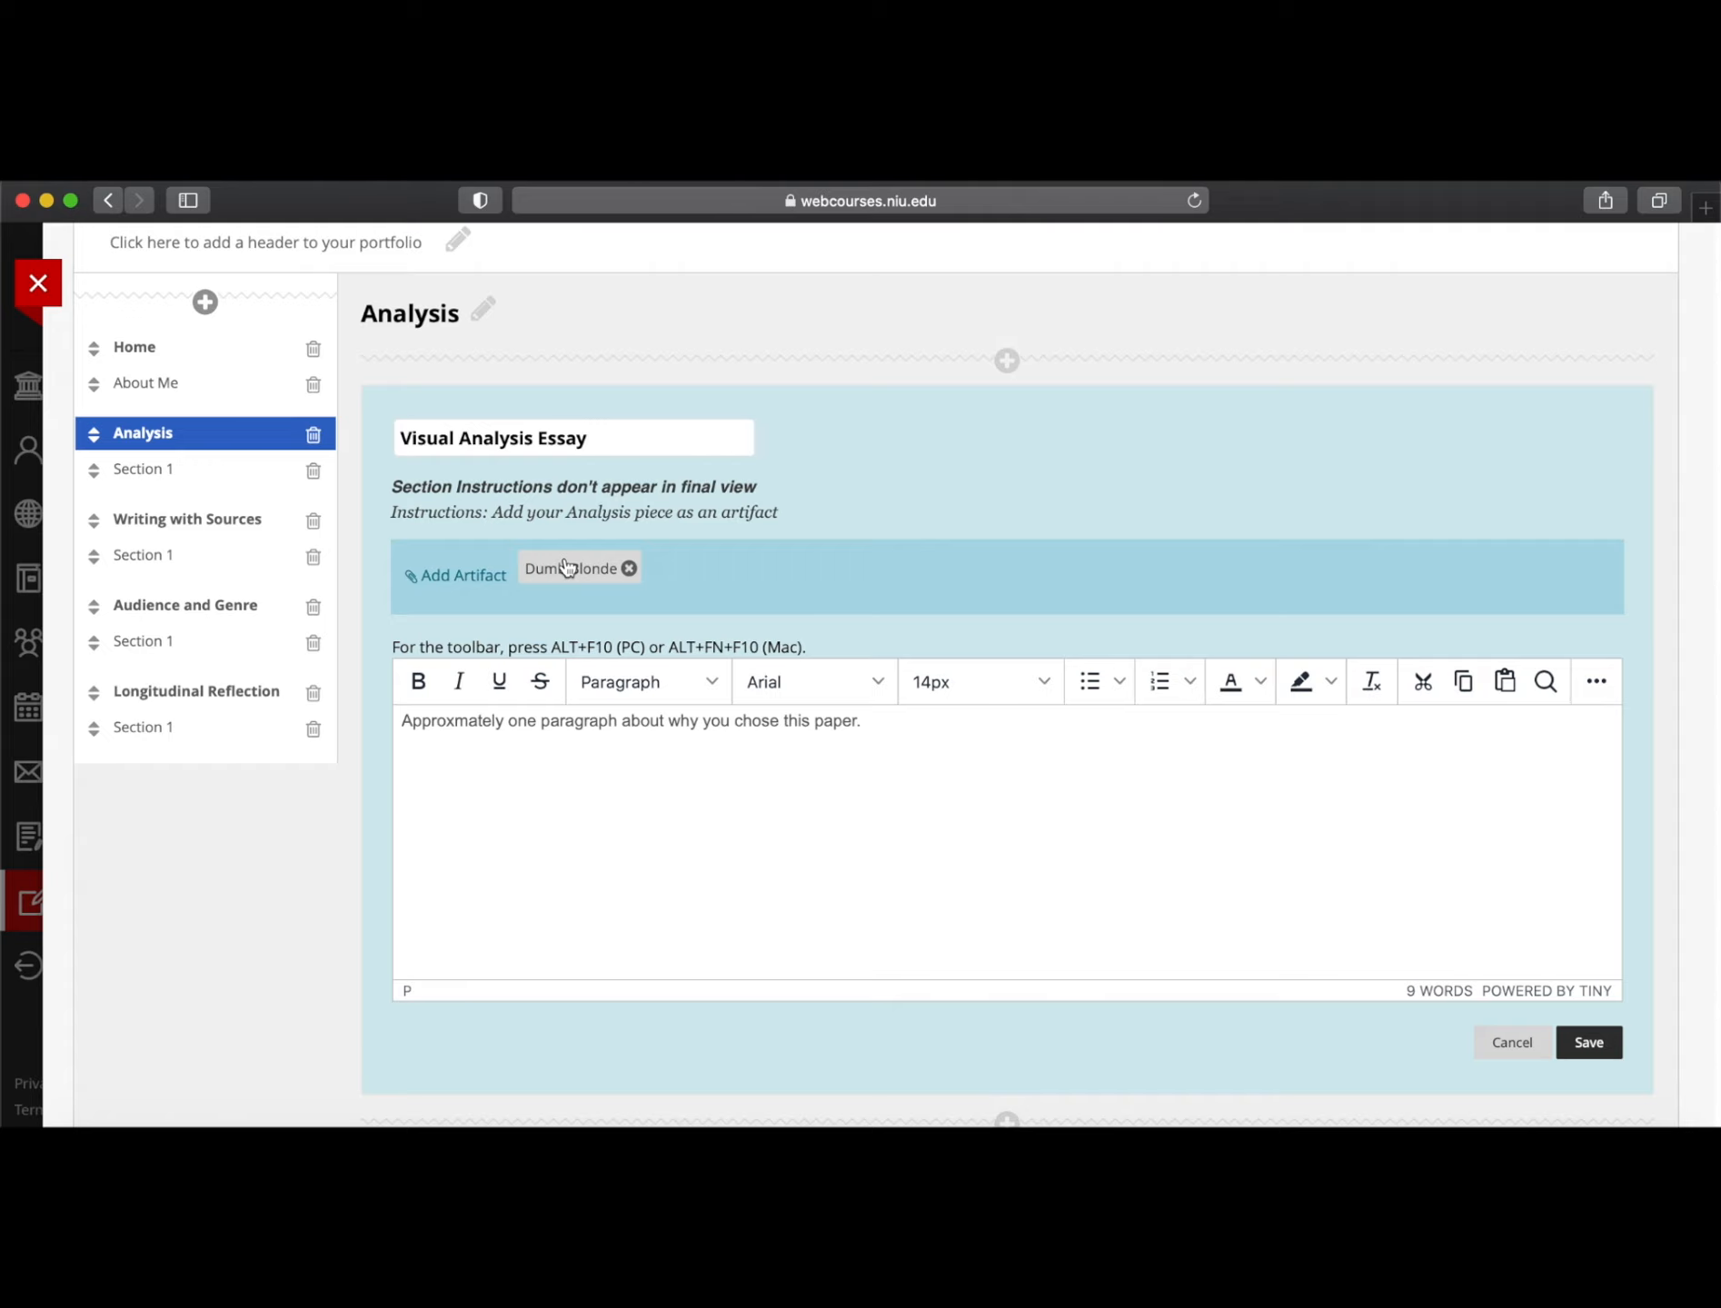
Save the Visual Analysis Essay section with its Dumb Blonde artifact and 9-word paragraph
scroll(1000, 443, "up", 3)
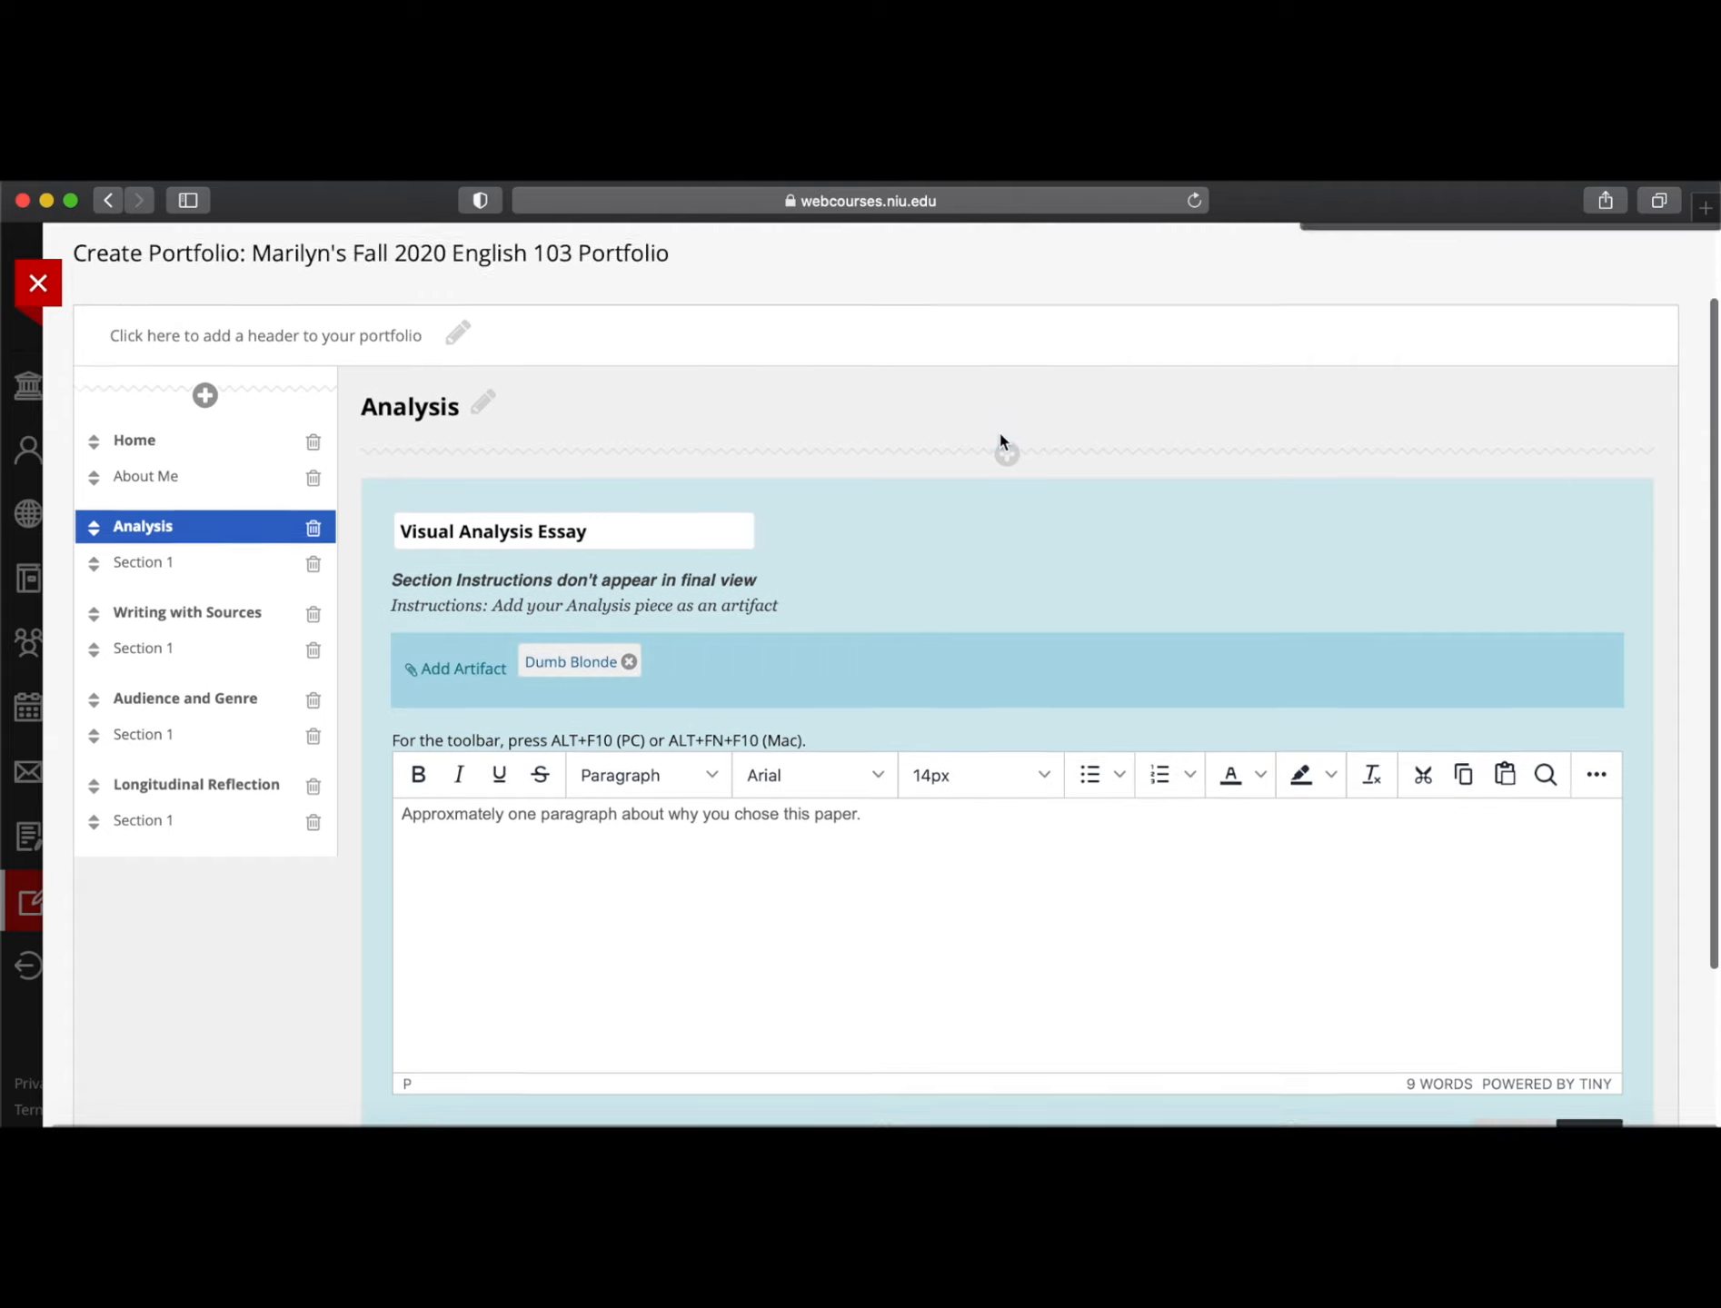
scroll(999, 442, "down", 3)
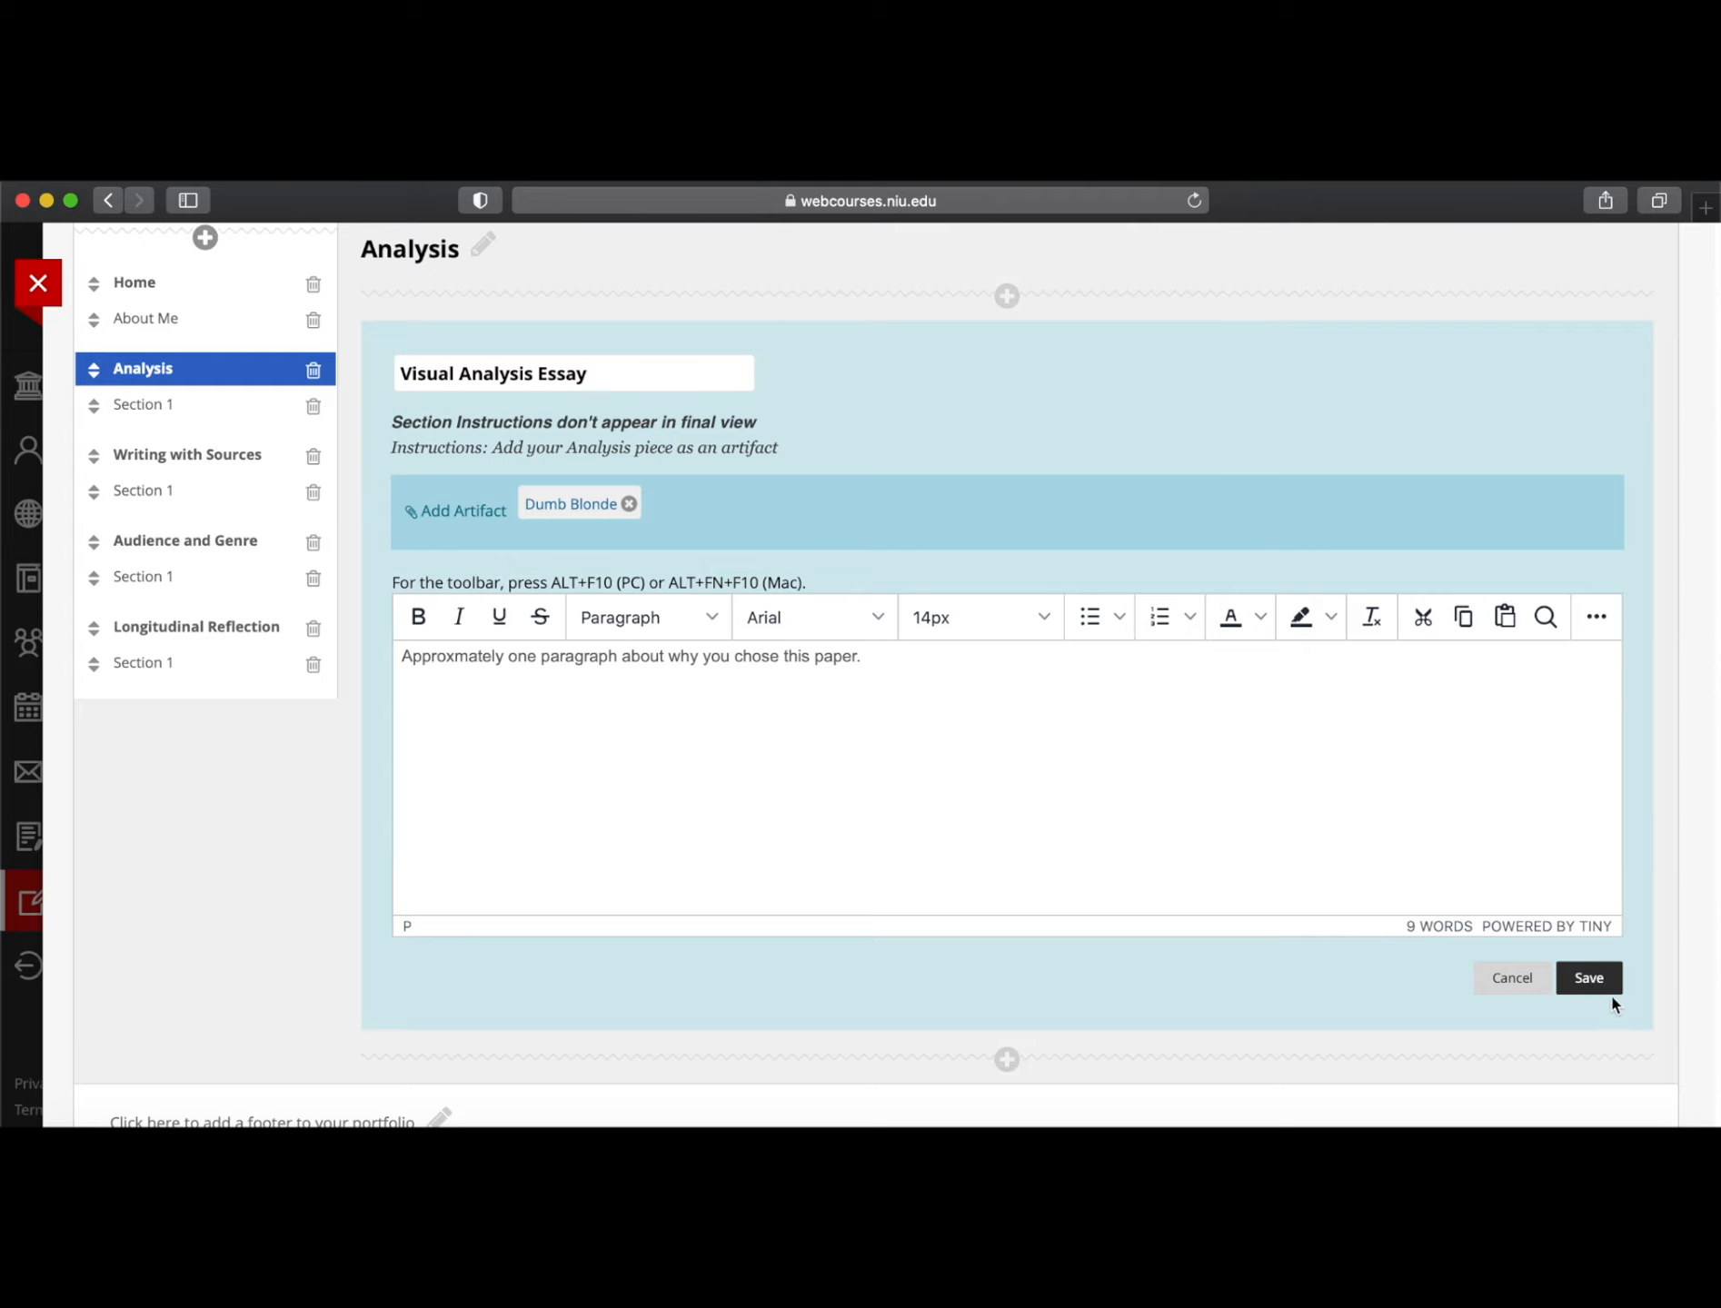
left_click(1589, 978)
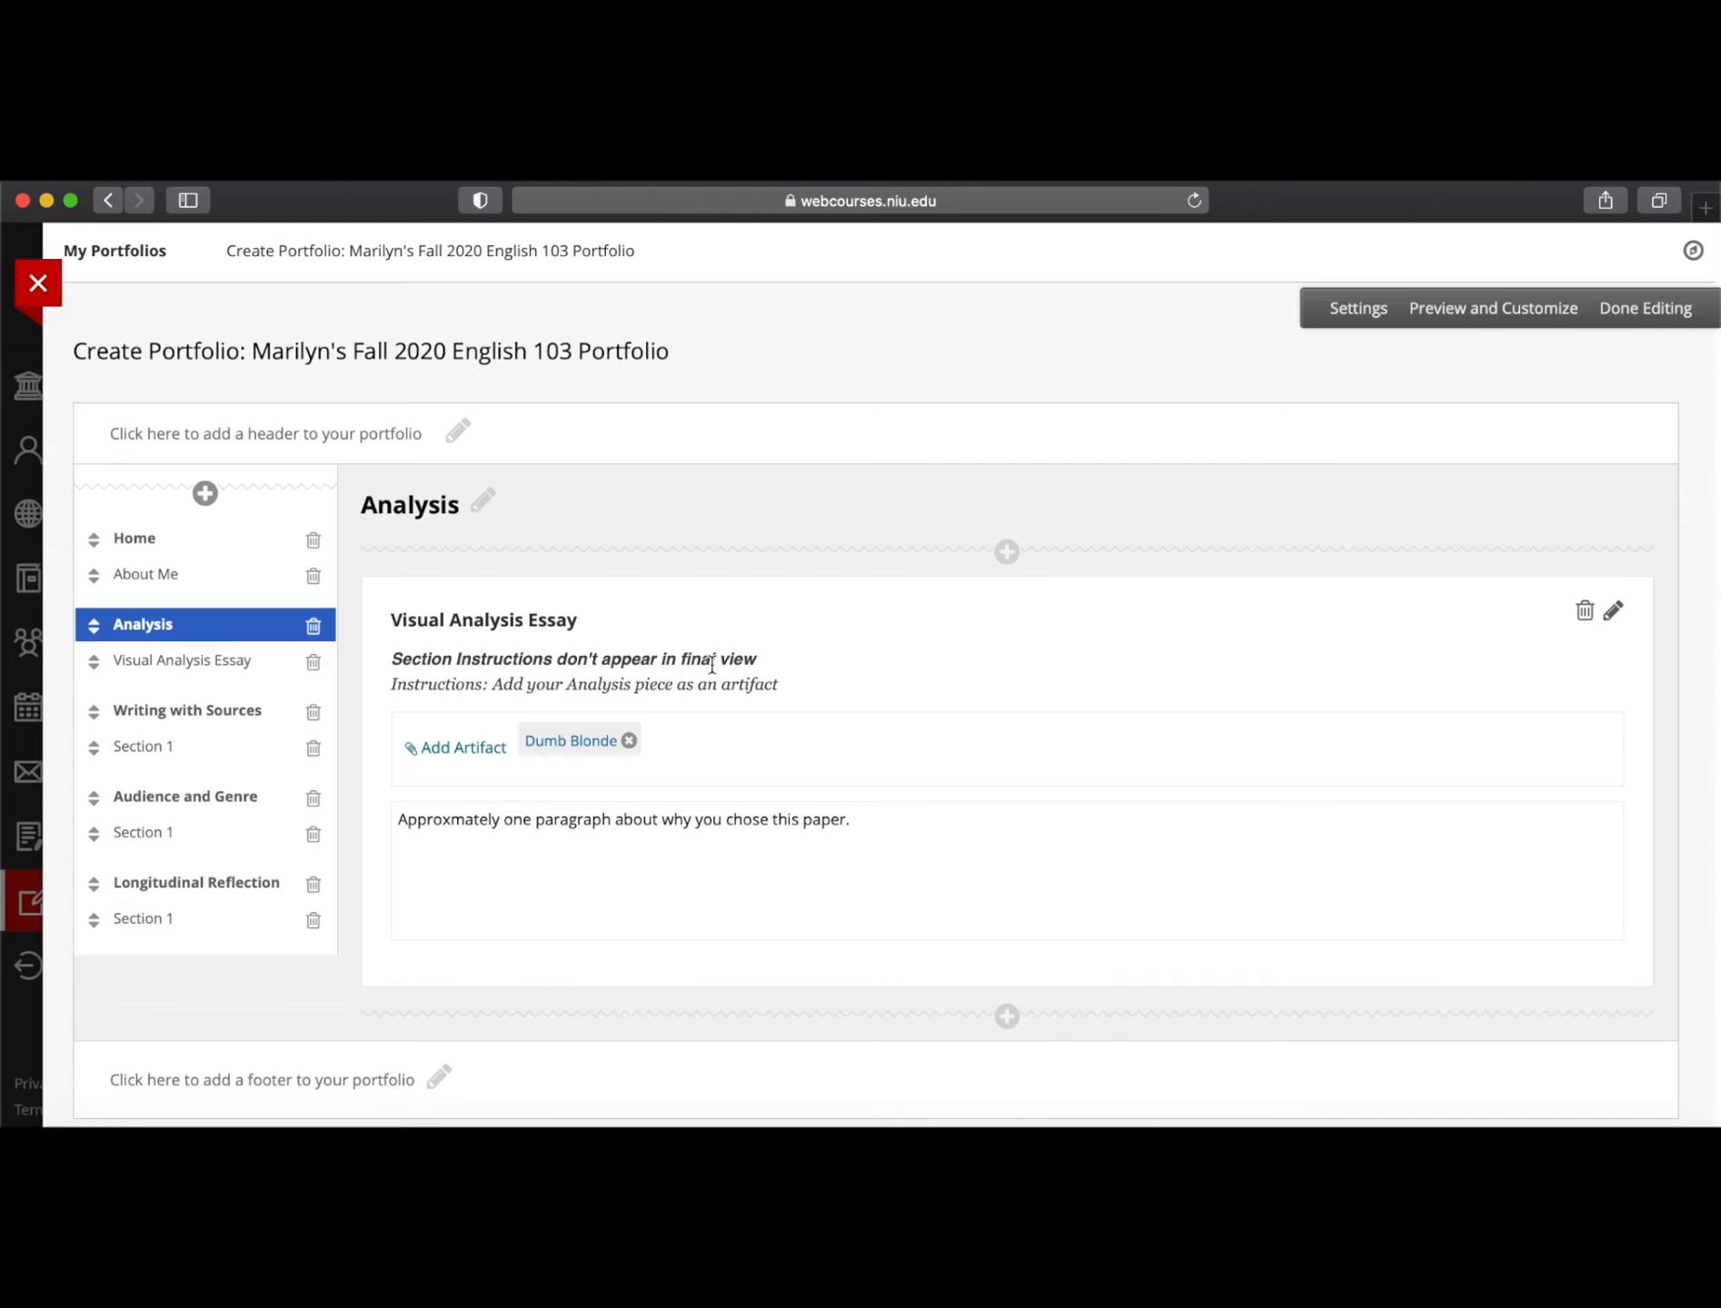
Switch the portfolio editor to the Writing with Sources page from the sidebar
left_click(181, 718)
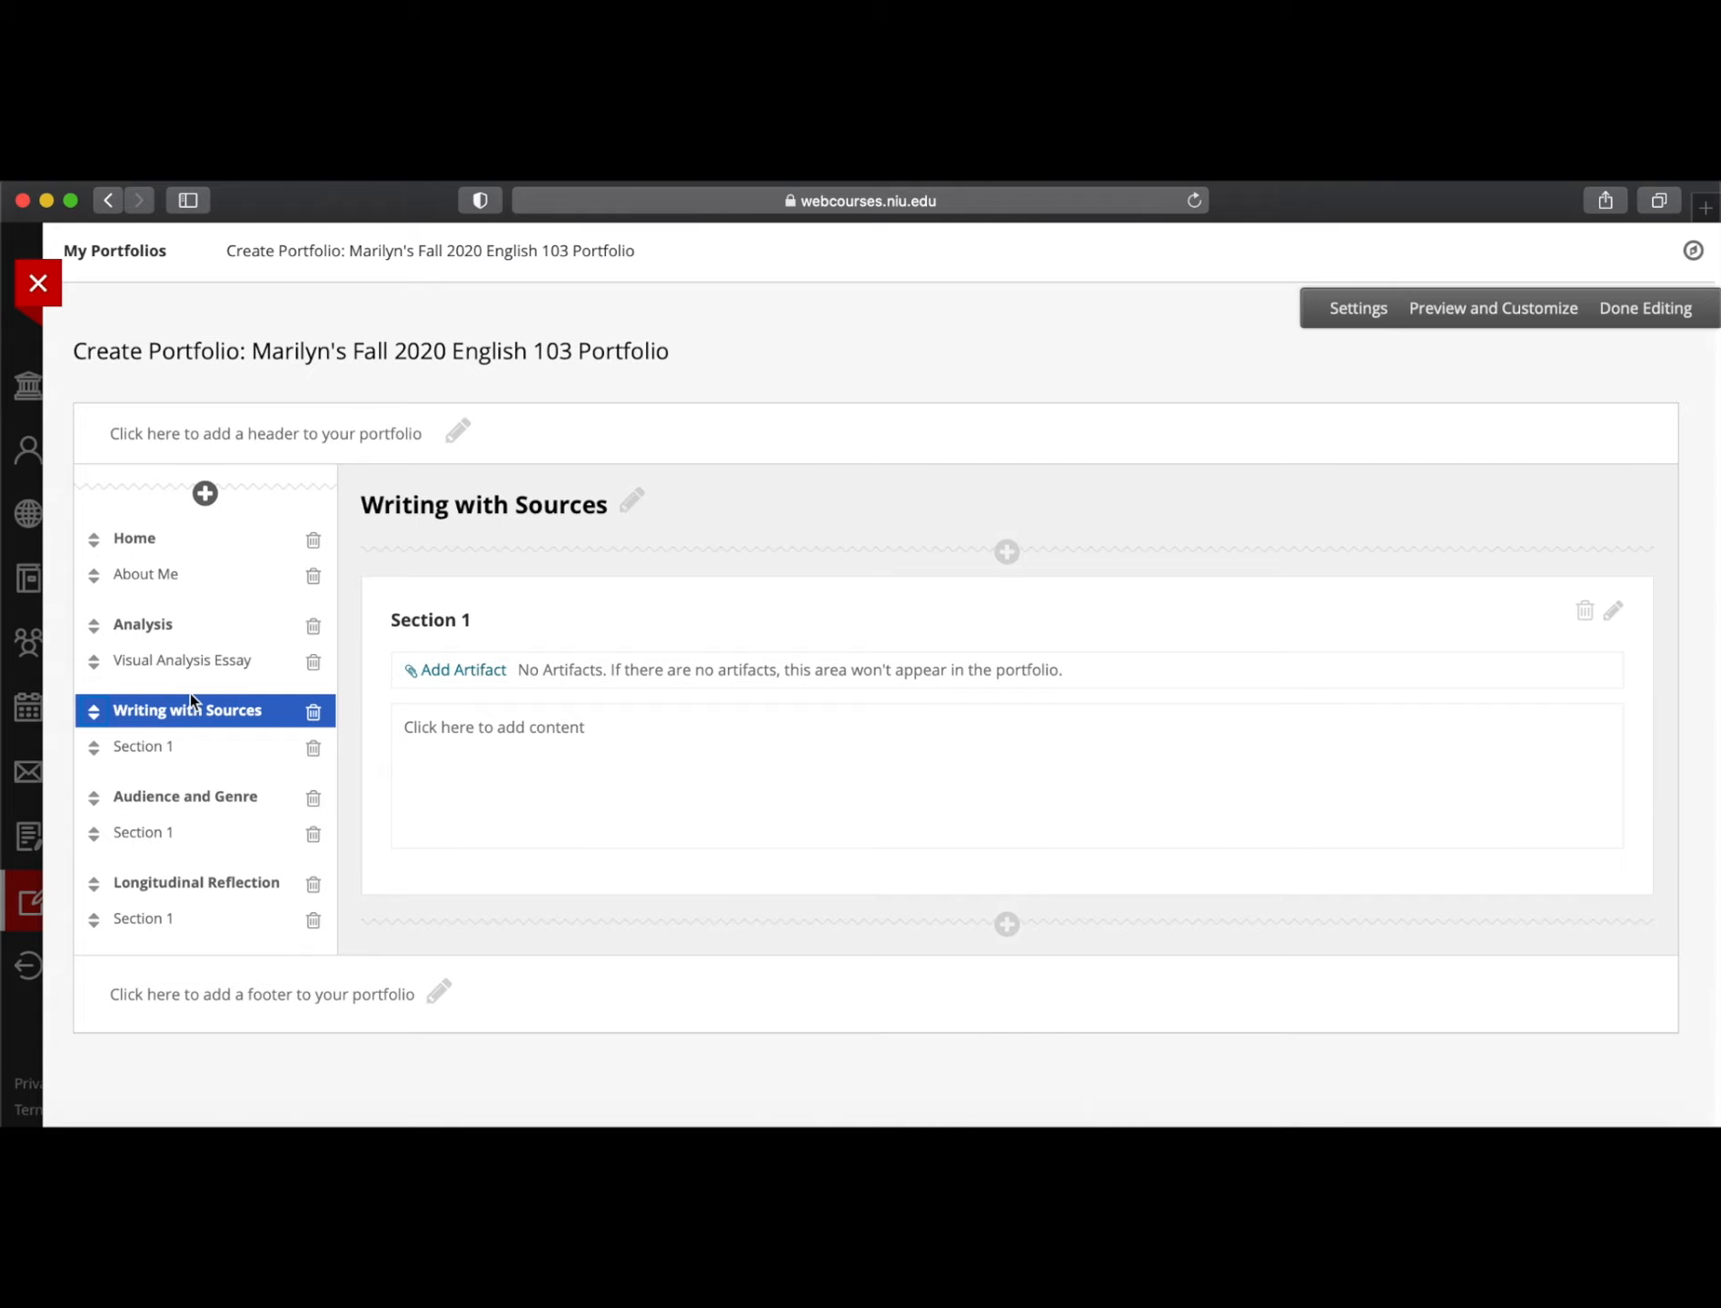
Rename Section 1 to 'Common Reading Experience Essay'
left_click(506, 624)
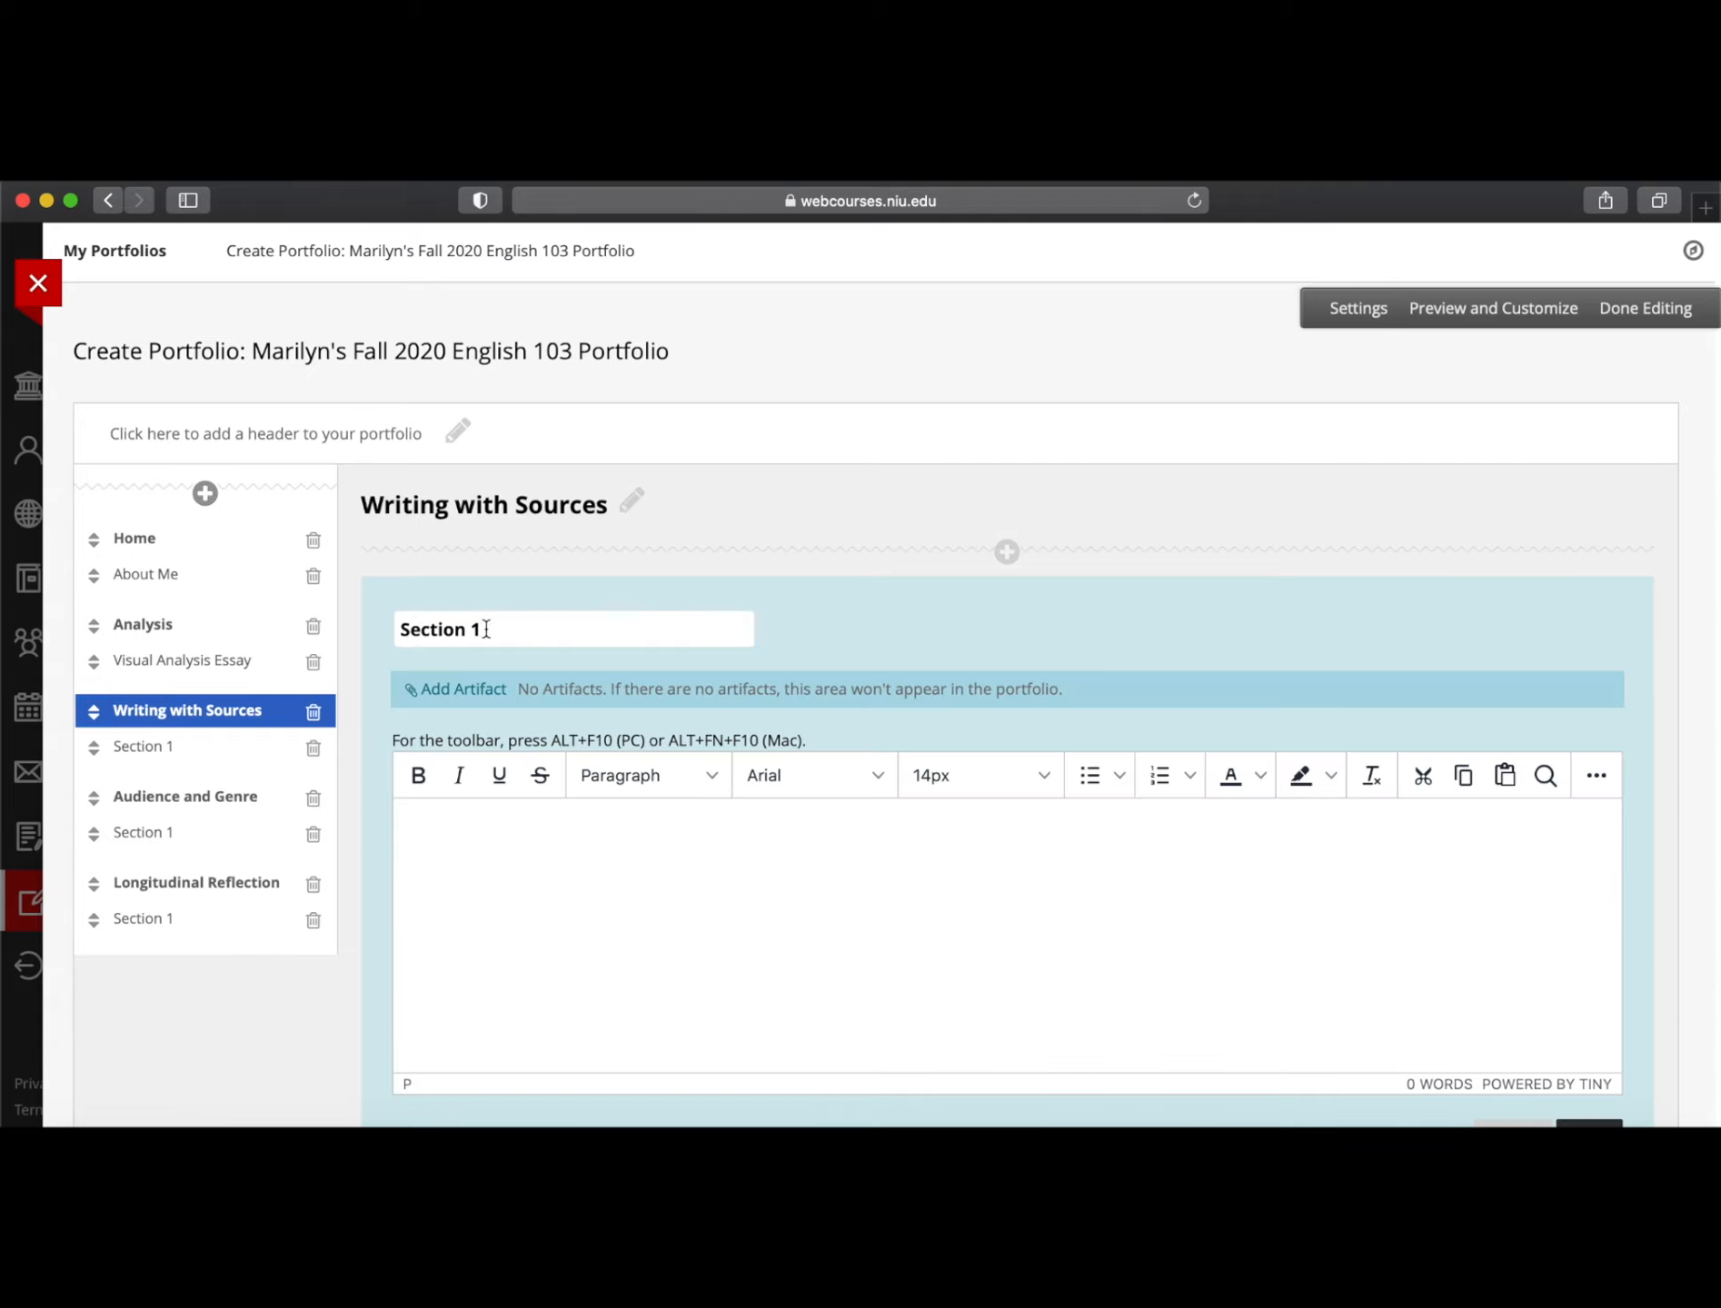
left_click_drag(495, 632, 250, 630)
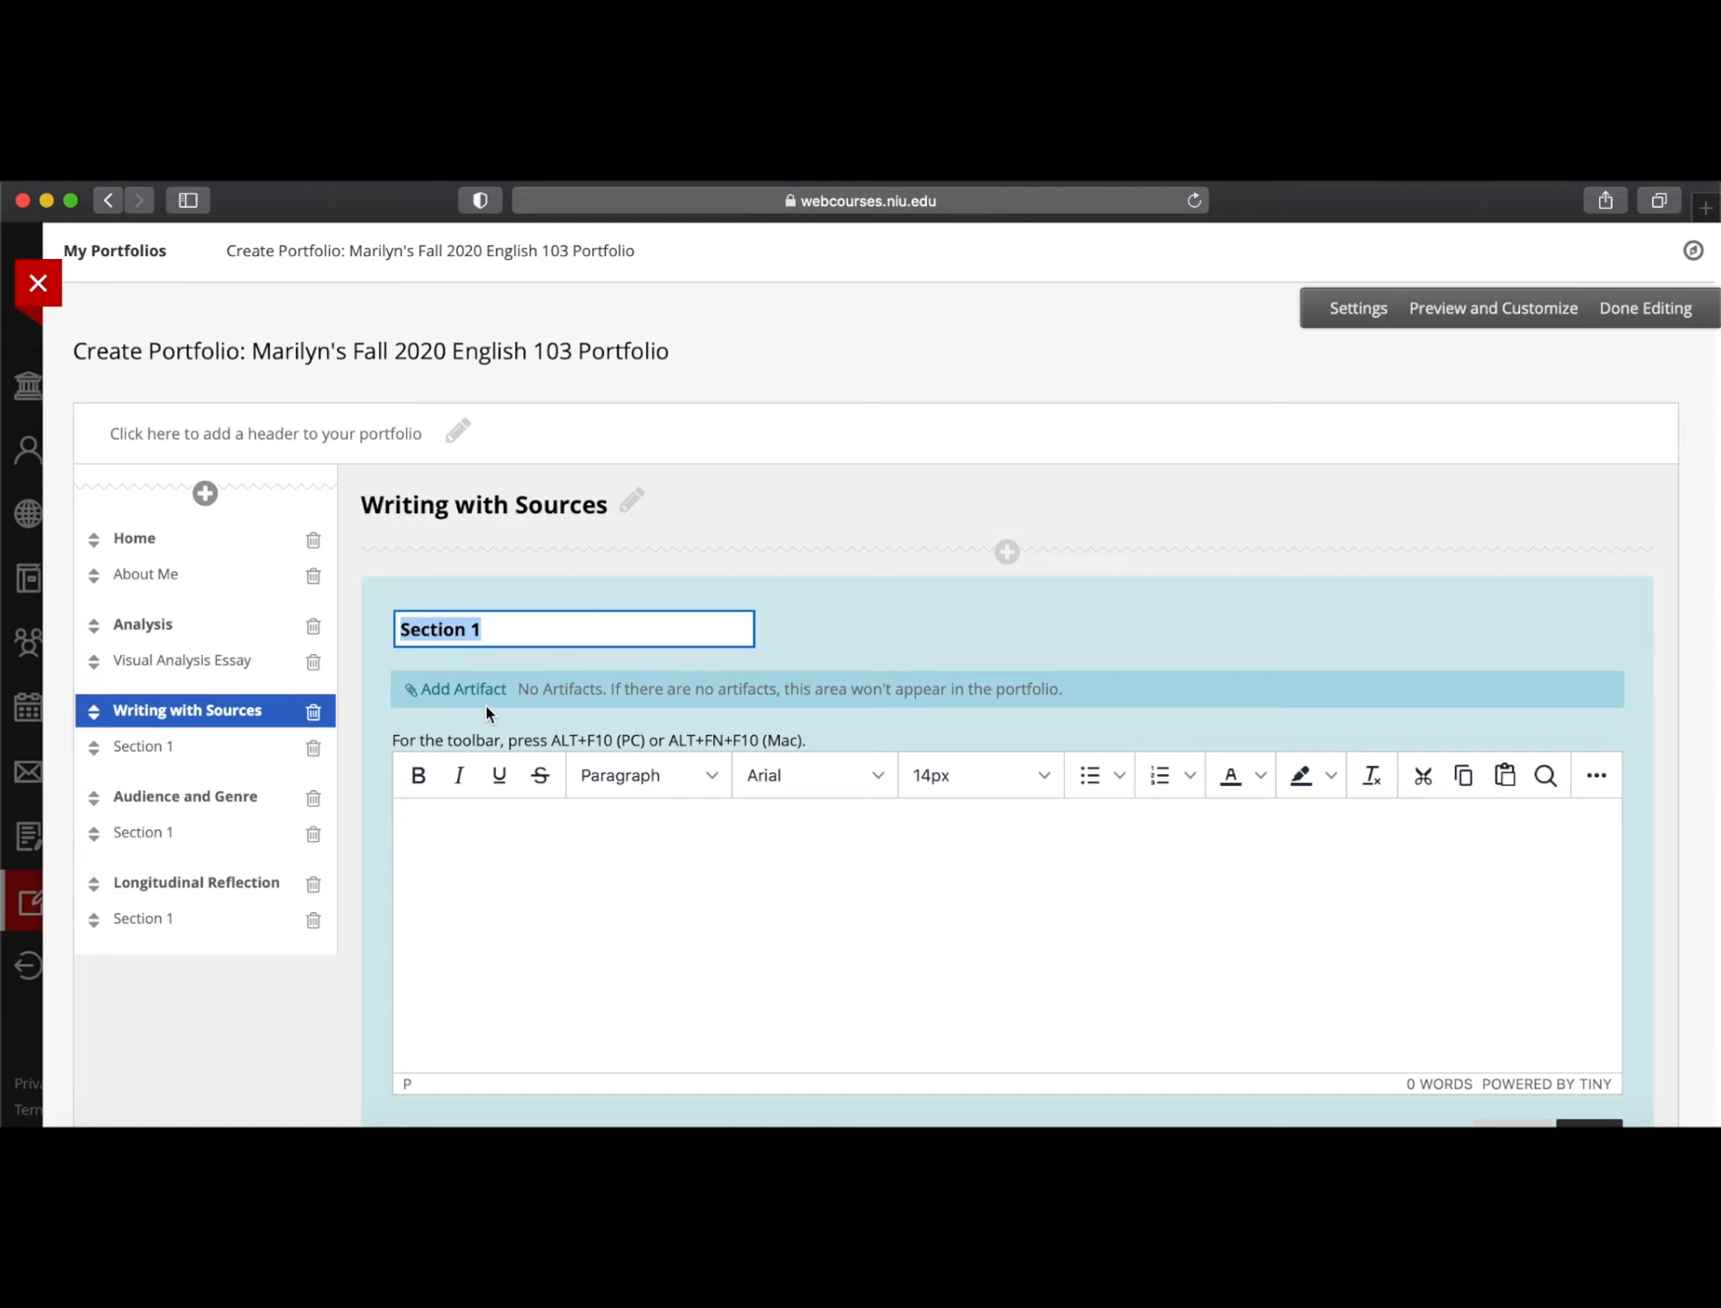
type("Common Reading ")
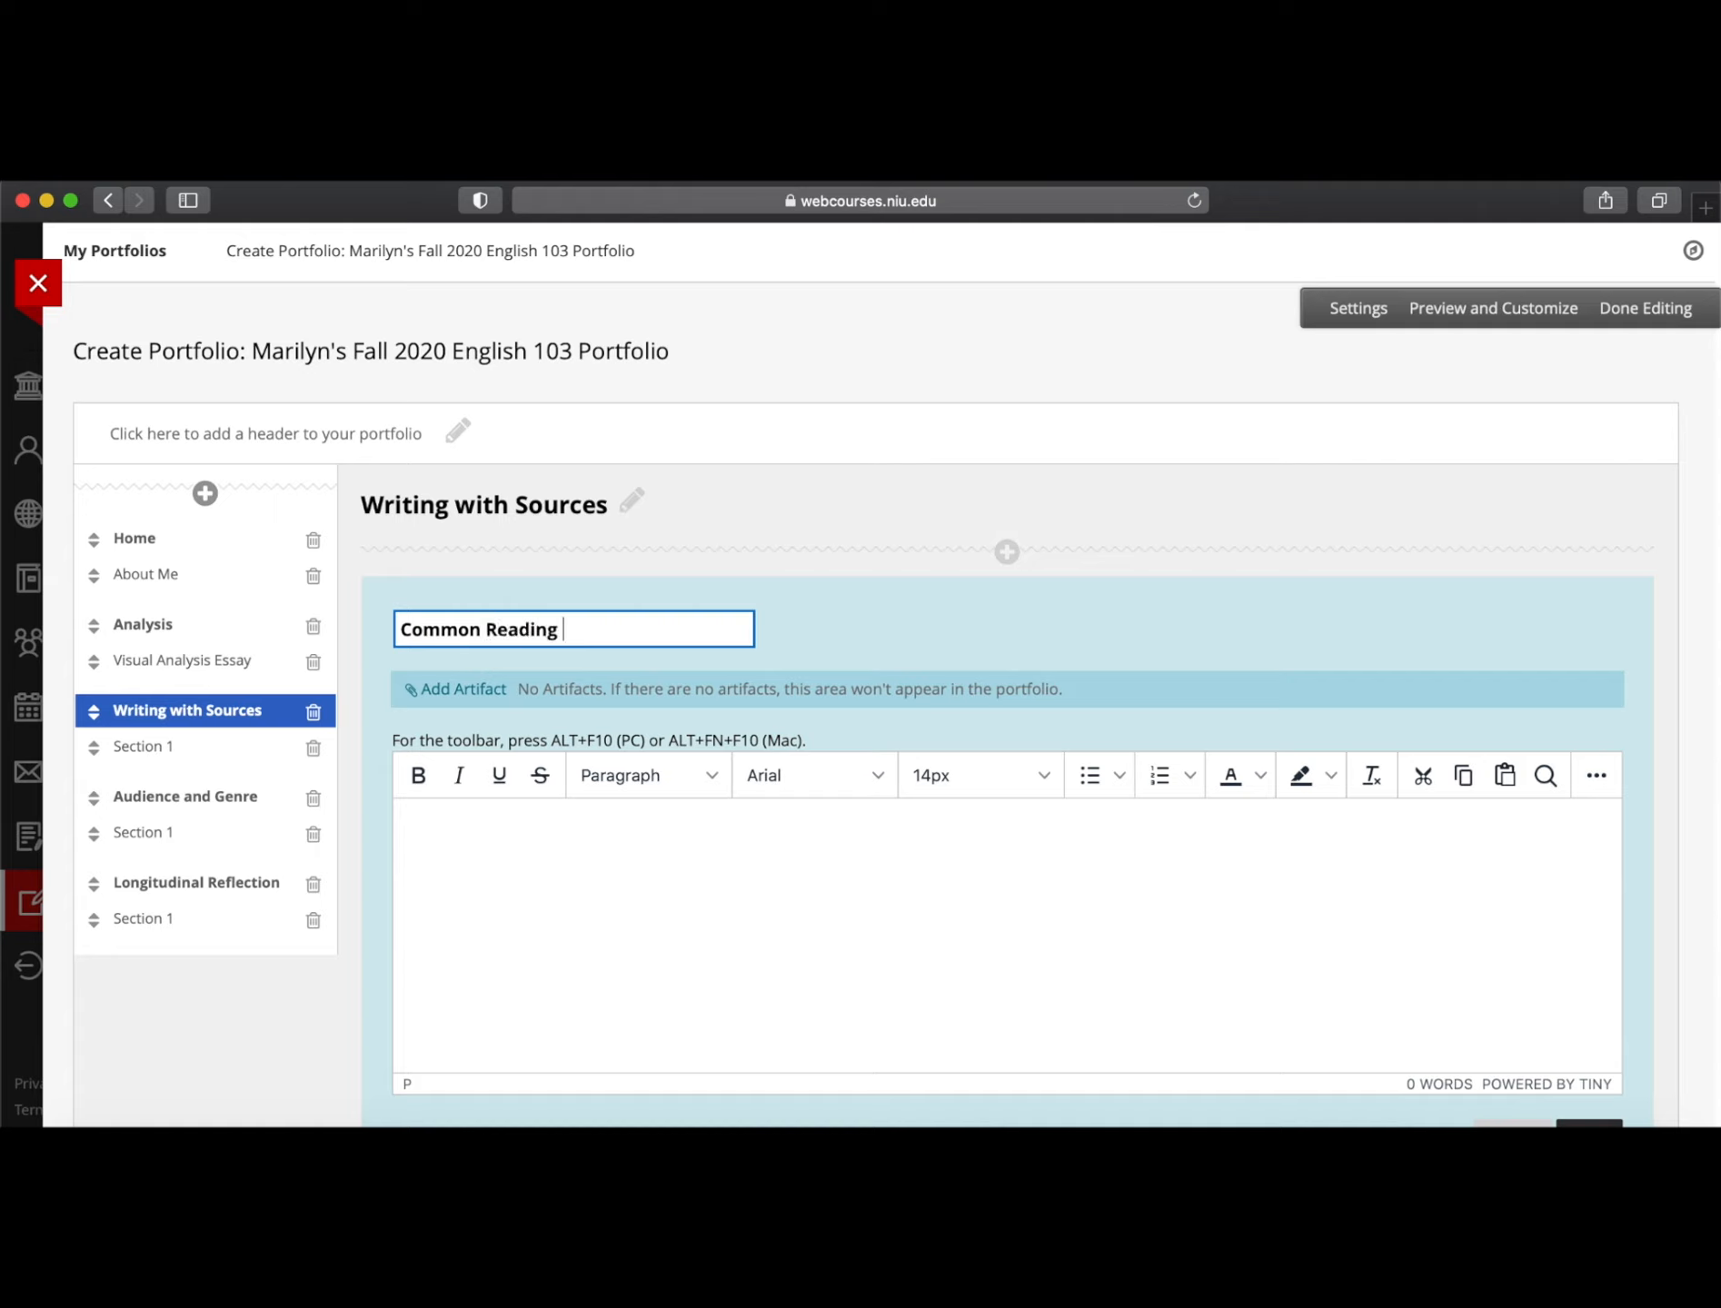
type("Expre")
type("ience Essay")
Add a short paragraph about why the essay was chosen, then bring up the artifact list
left_click(486, 861)
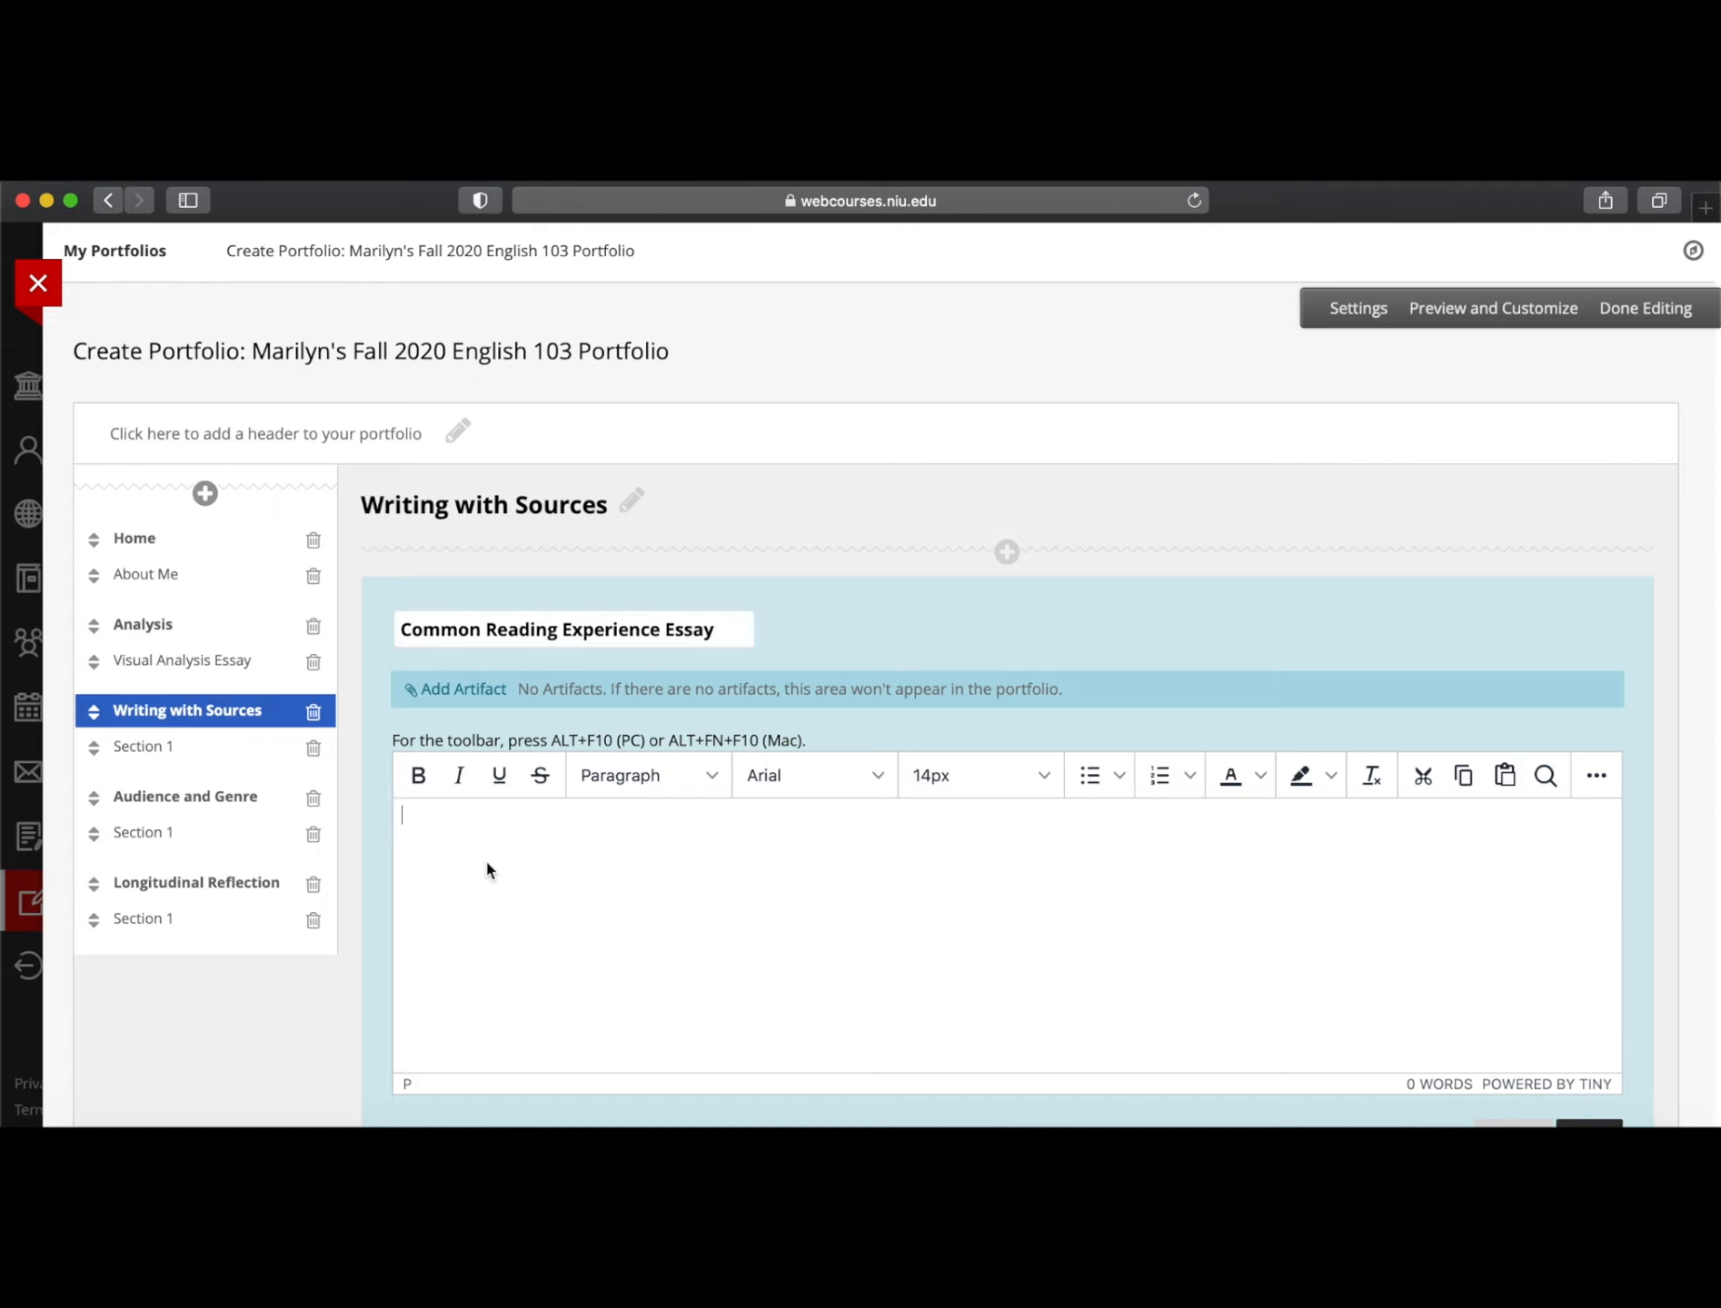
type("Paragraph about why chose this paper...")
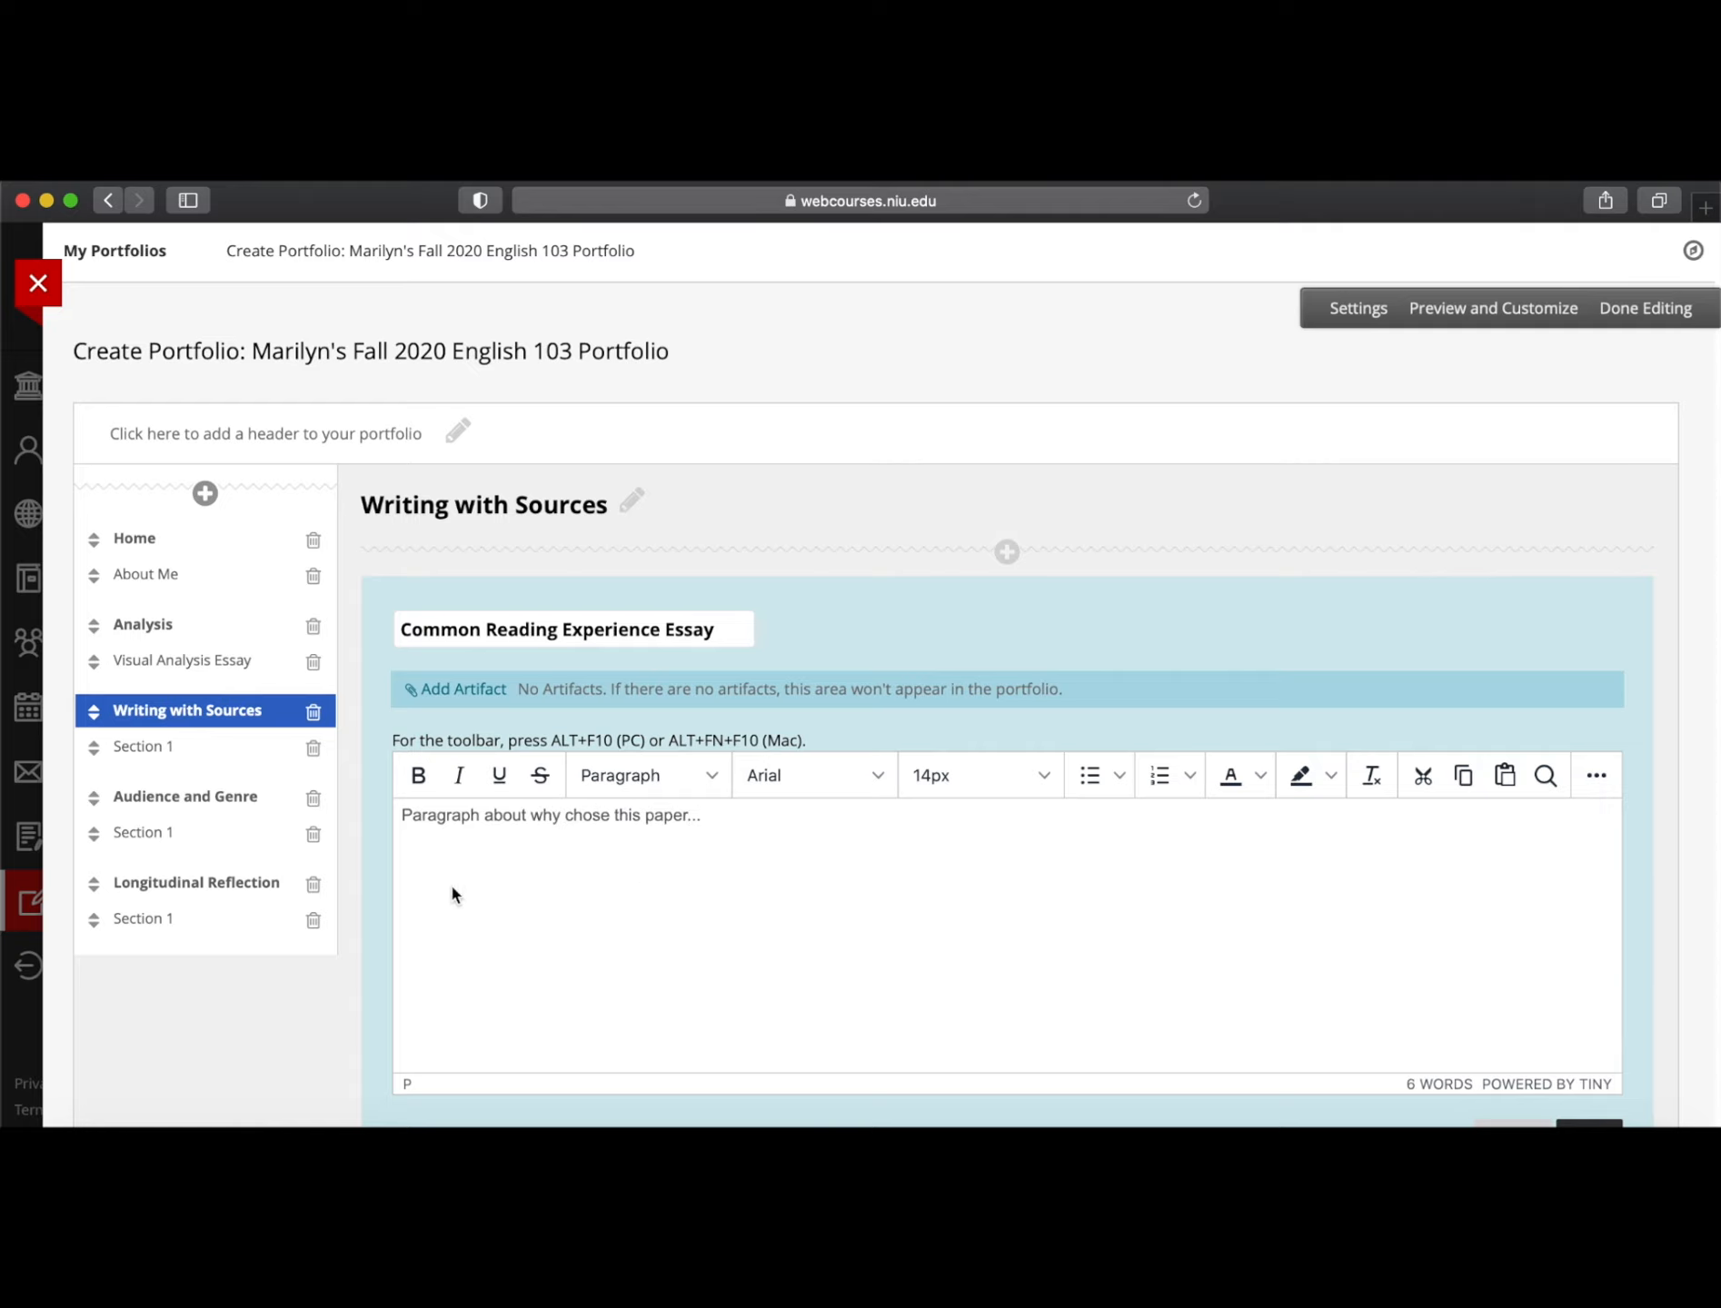
scroll(647, 874, "down", 3)
left_click(478, 468)
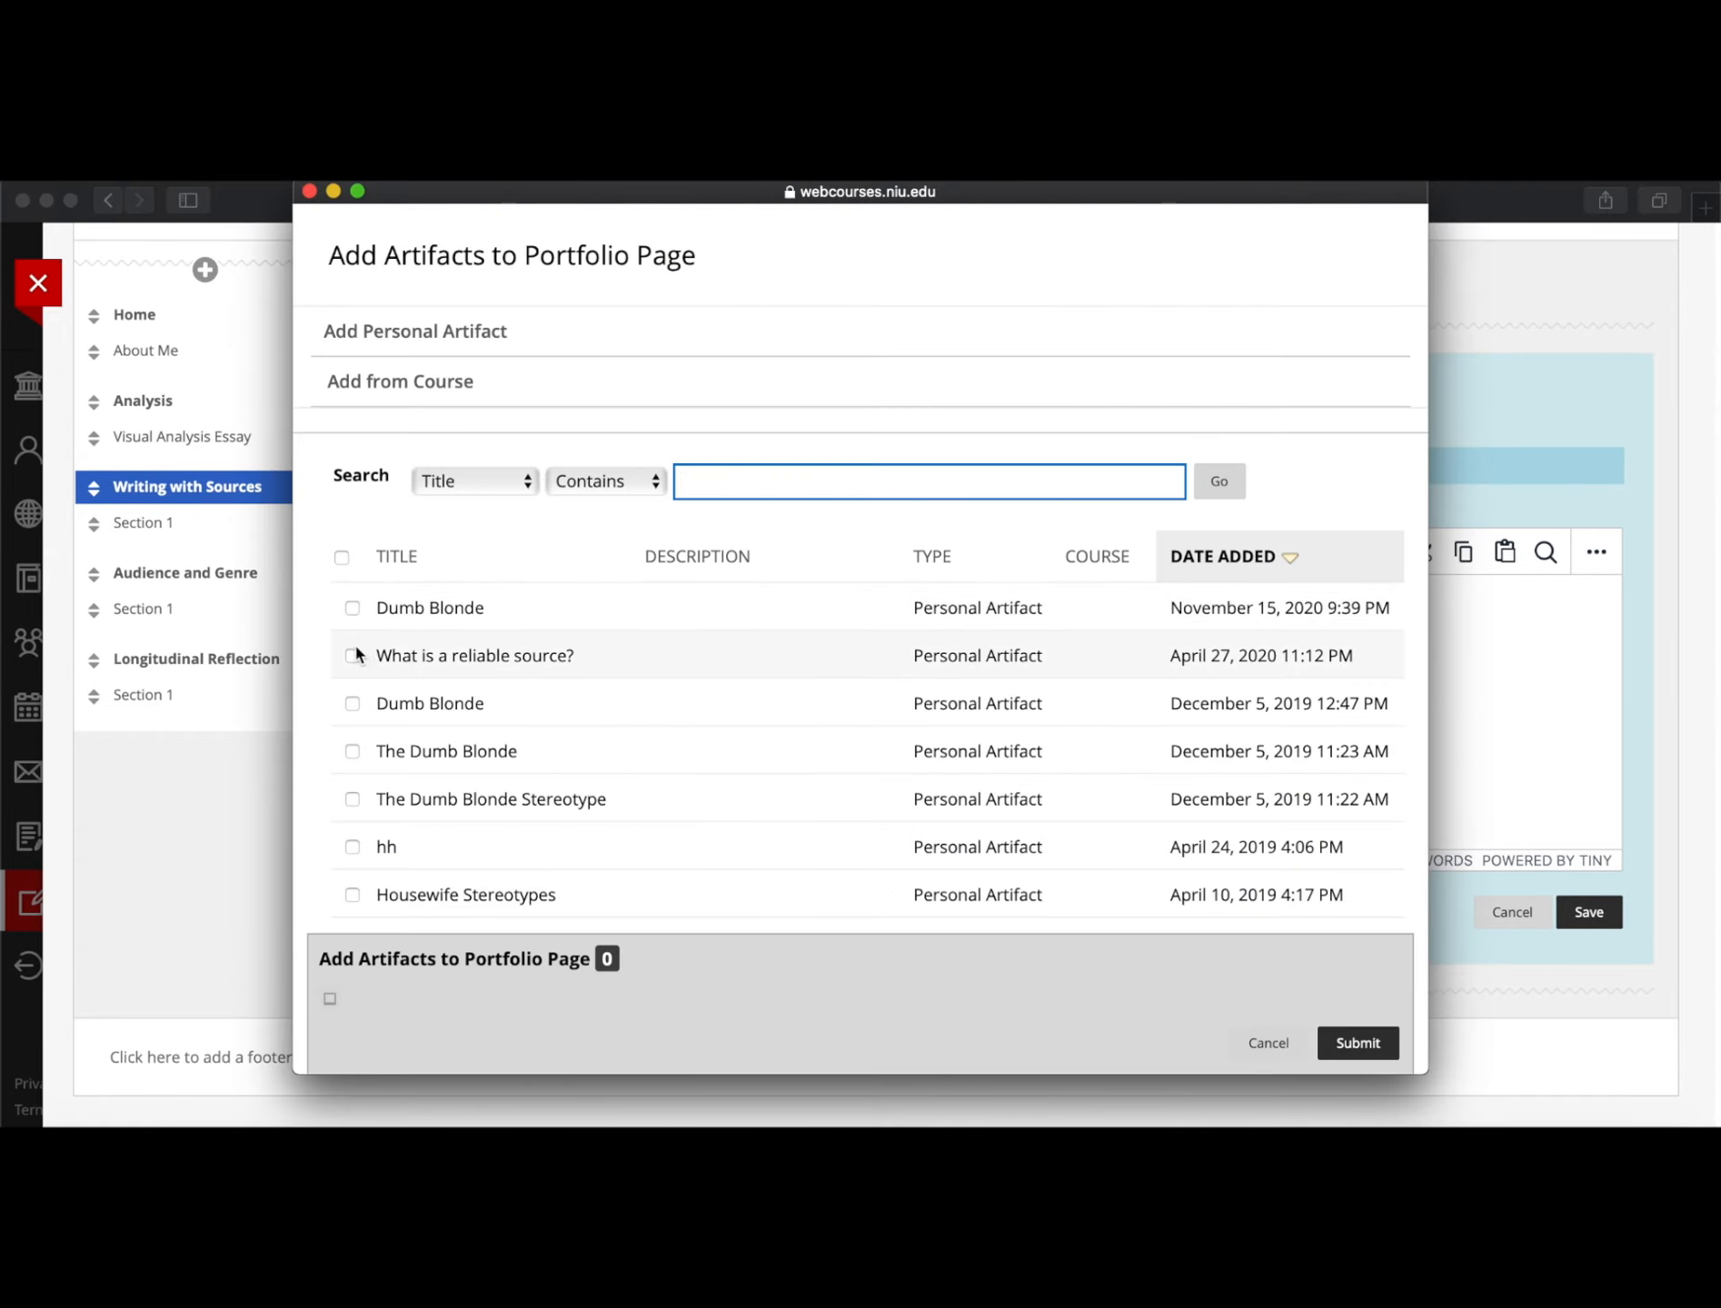
Attach 'What is a reliable source?' to the essay section, dismiss the leave-page warnings, and save
left_click(352, 656)
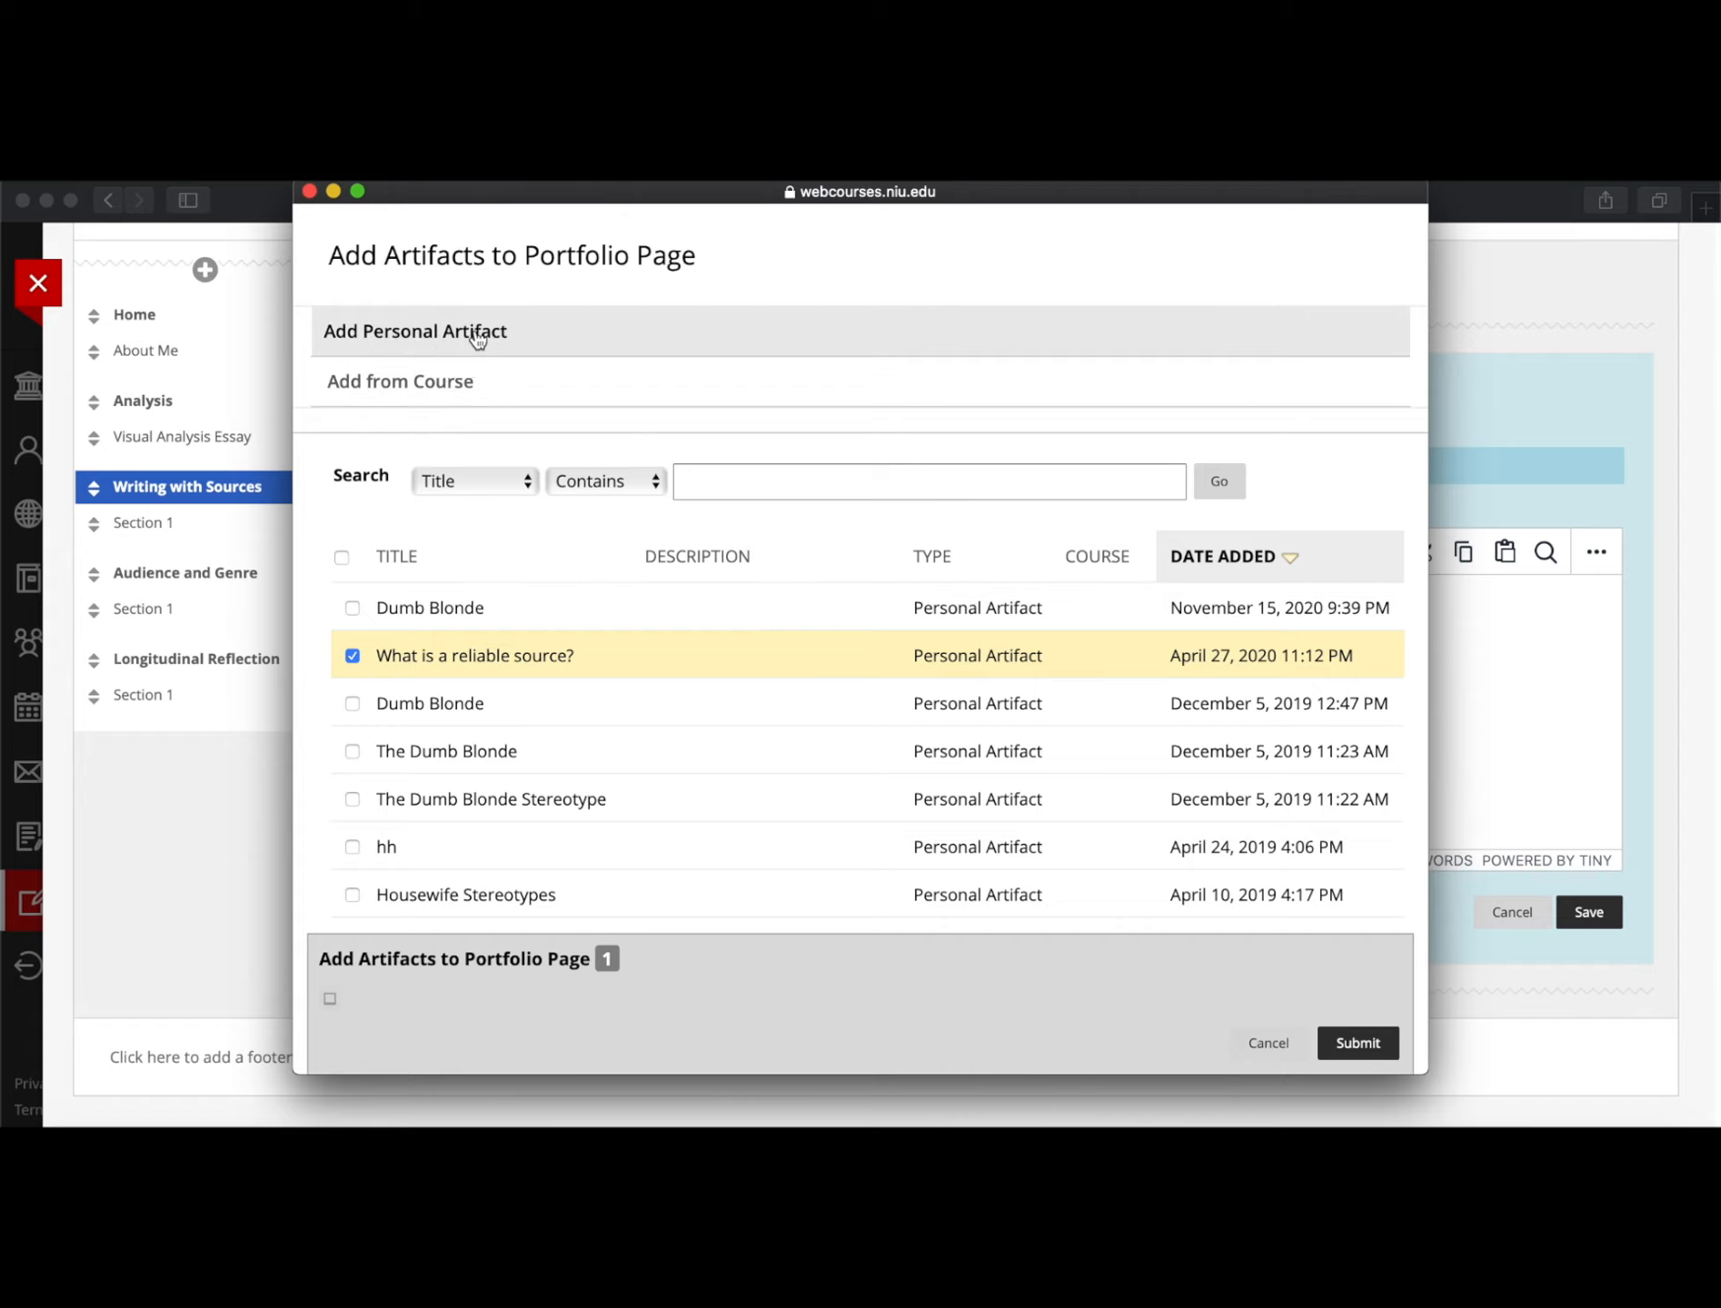
left_click(1363, 1044)
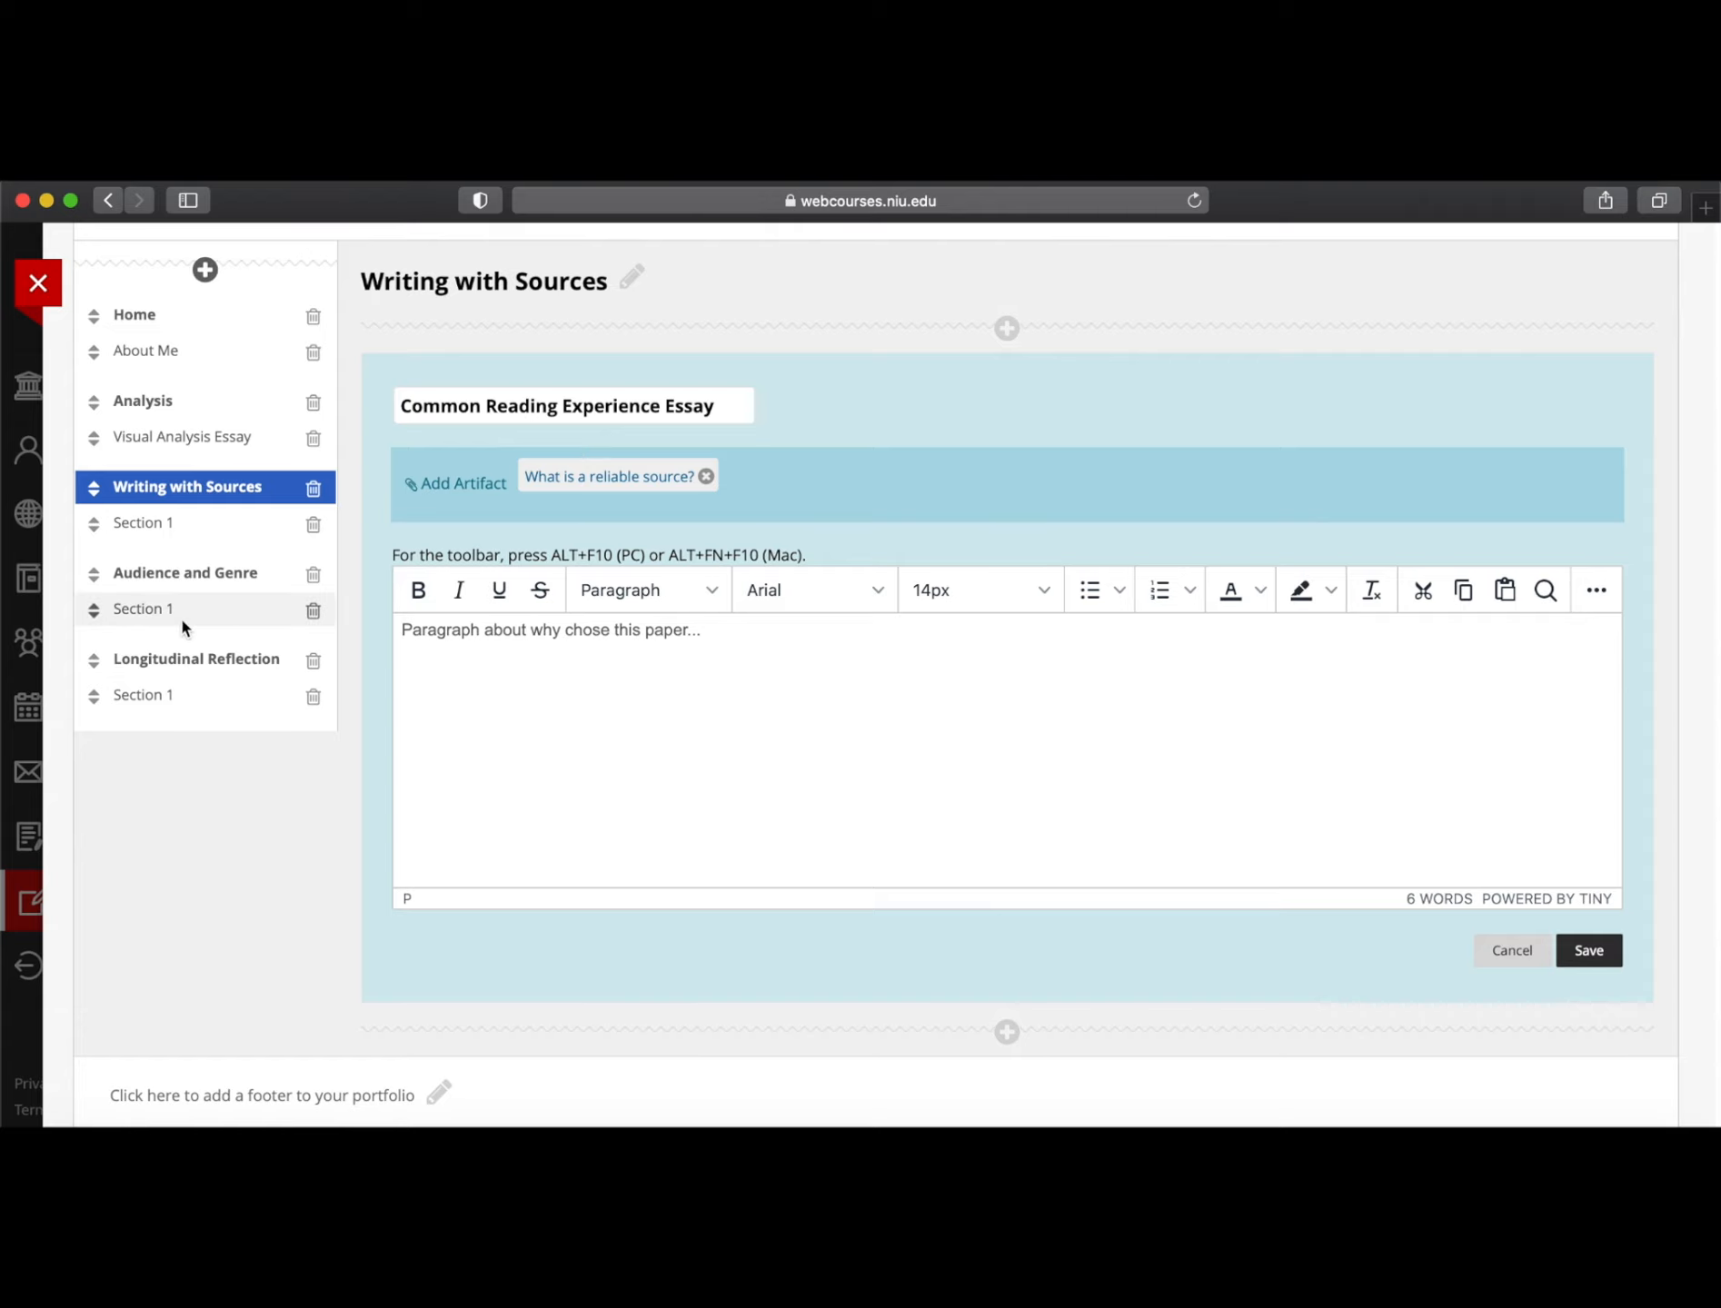
left_click(168, 584)
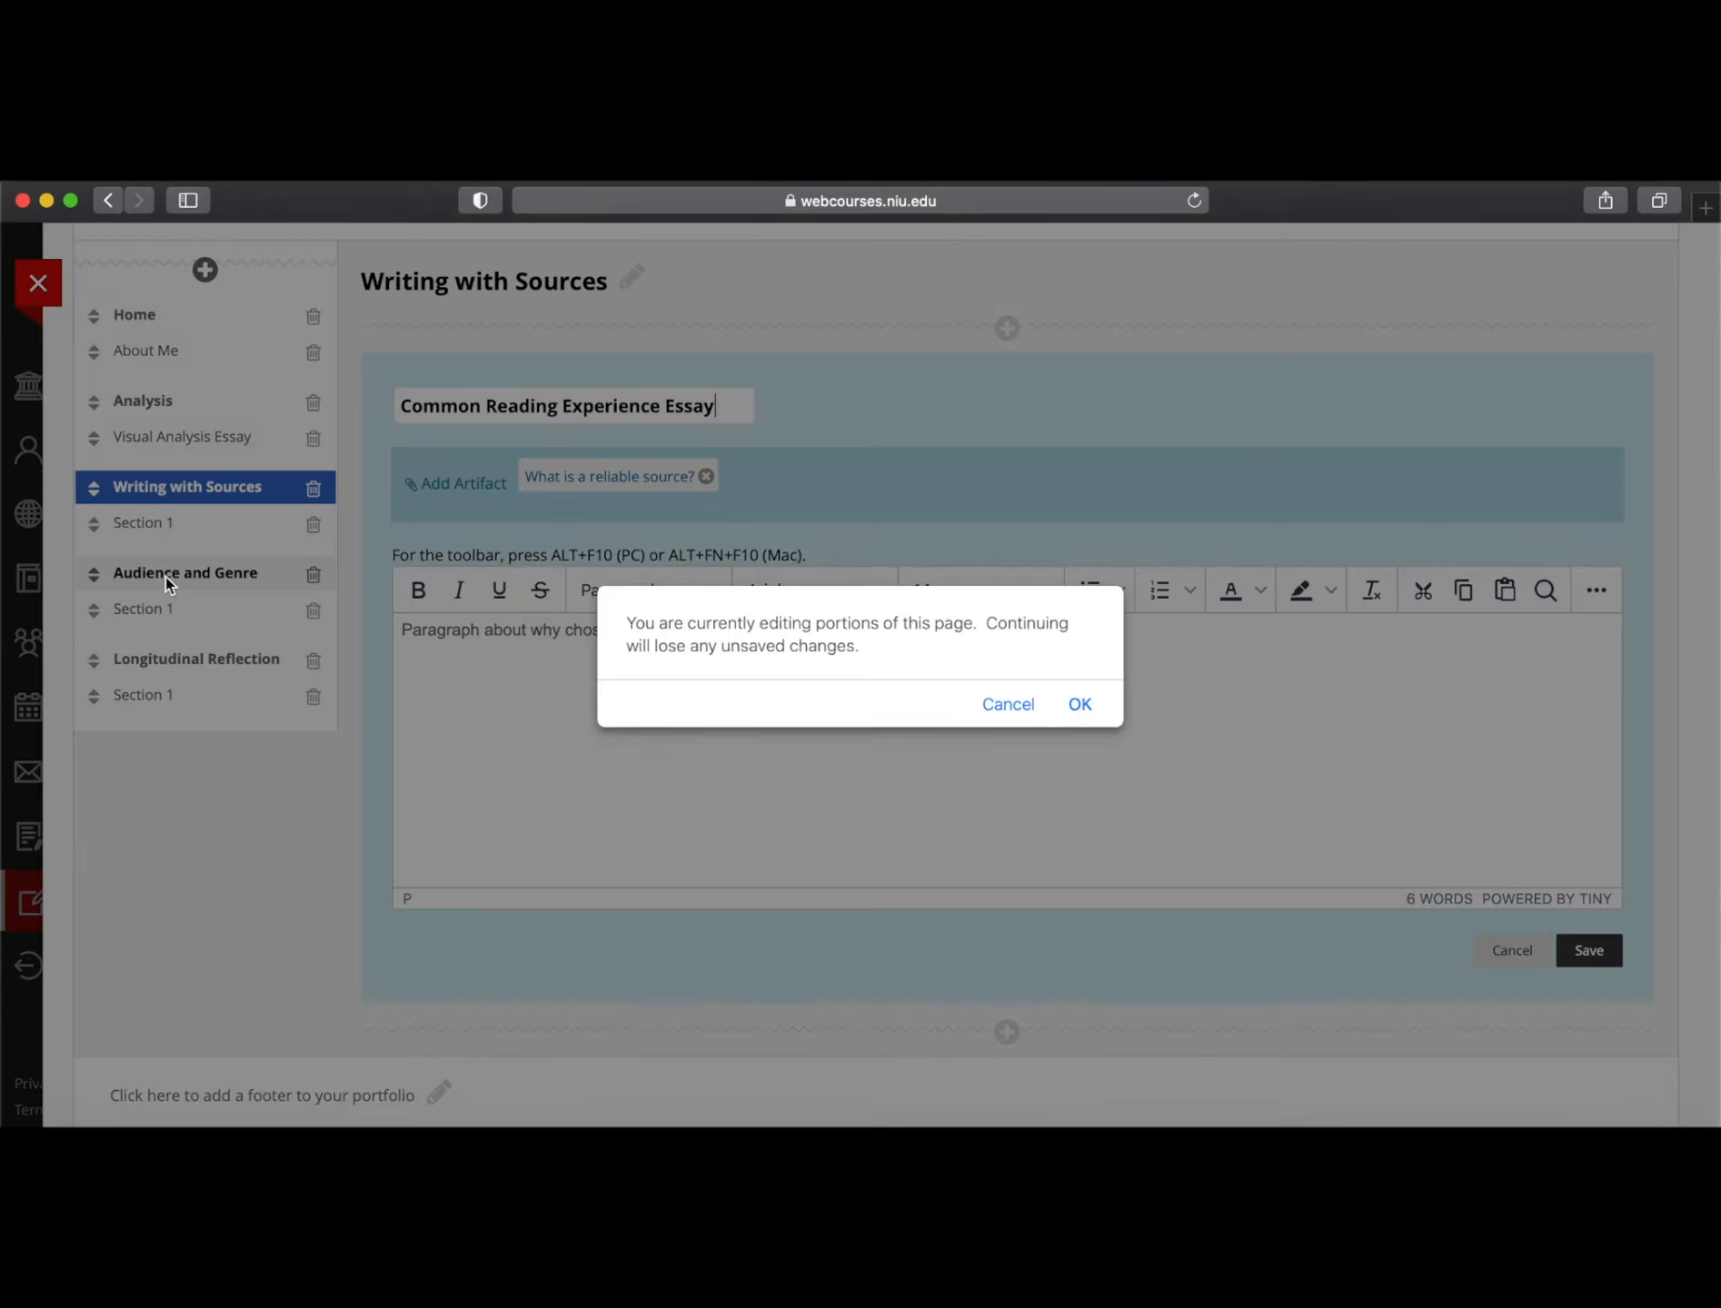
left_click(1006, 707)
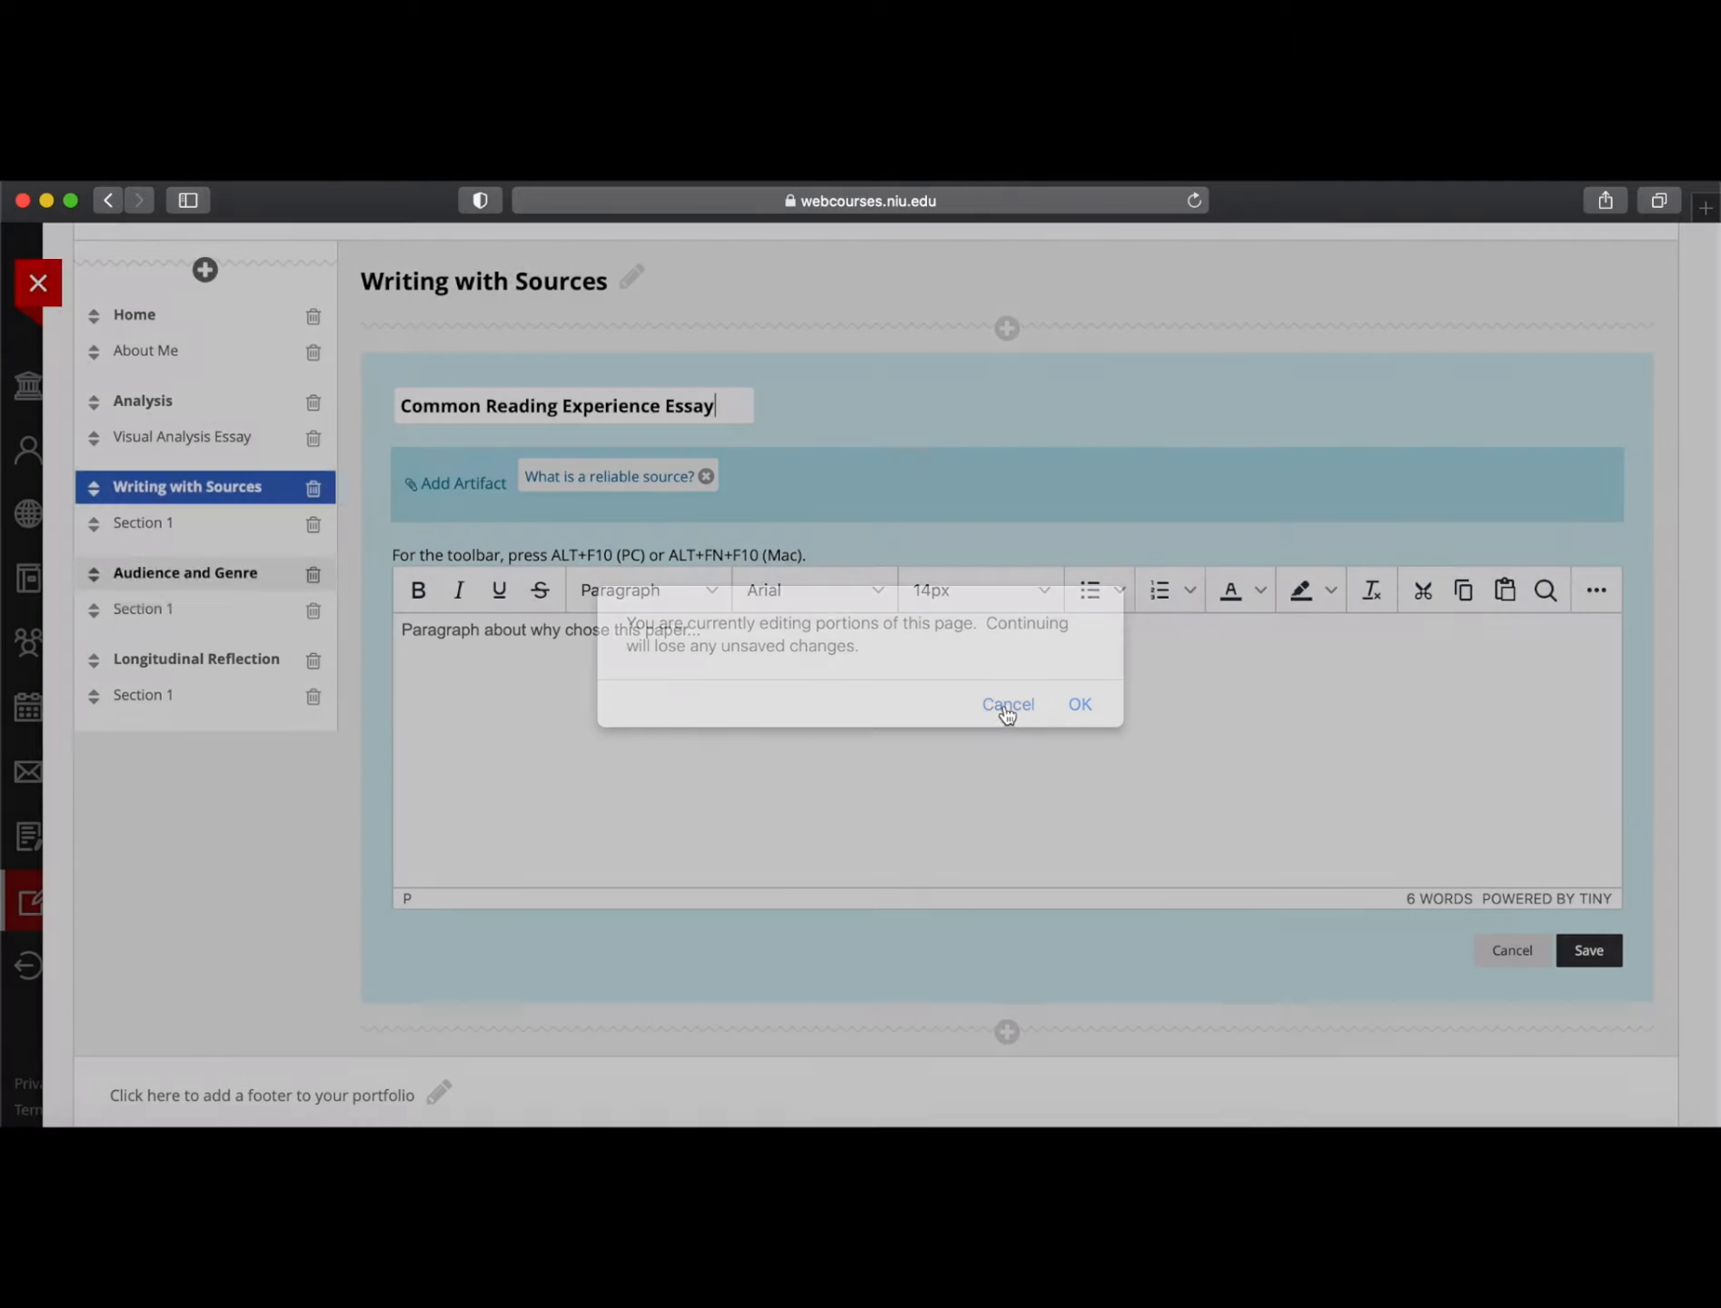
left_click(168, 486)
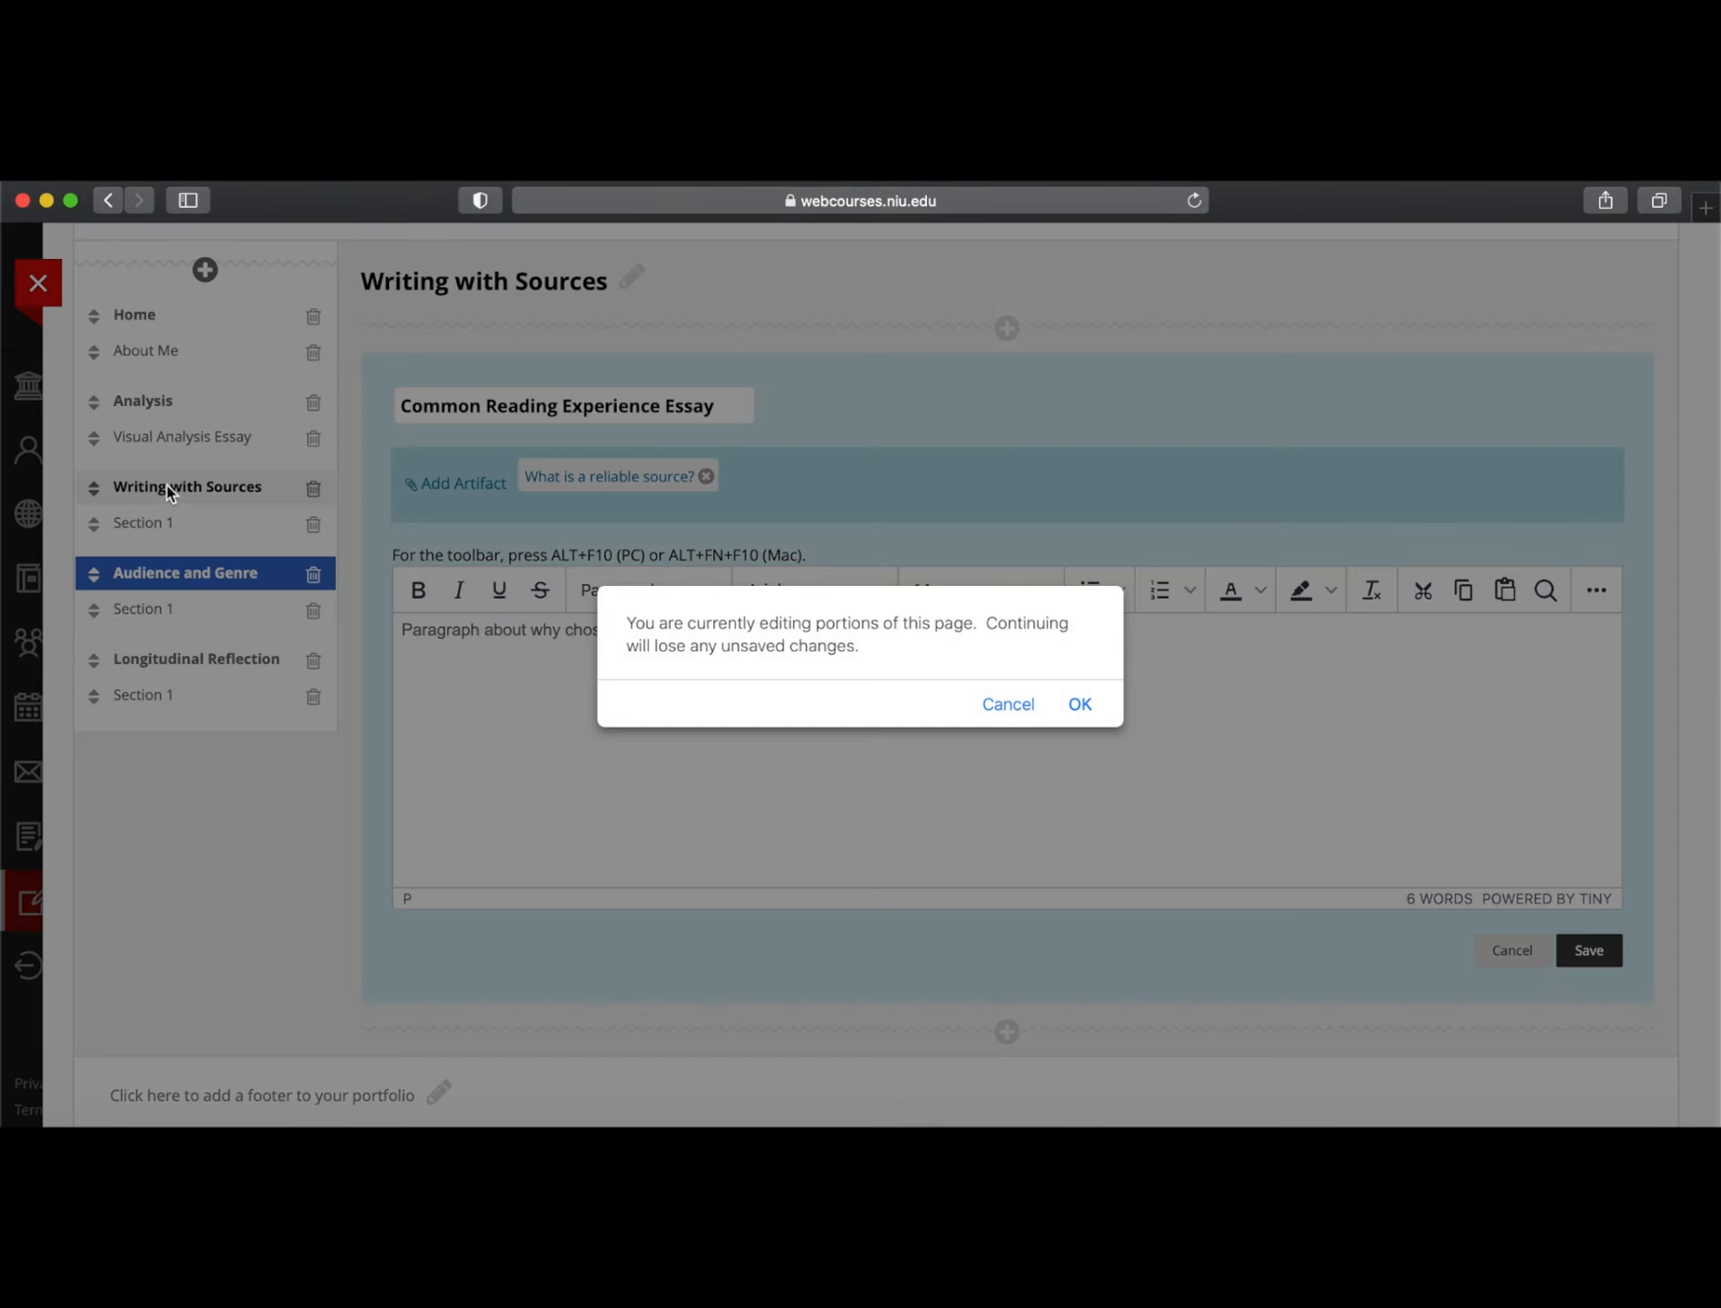
left_click(1007, 707)
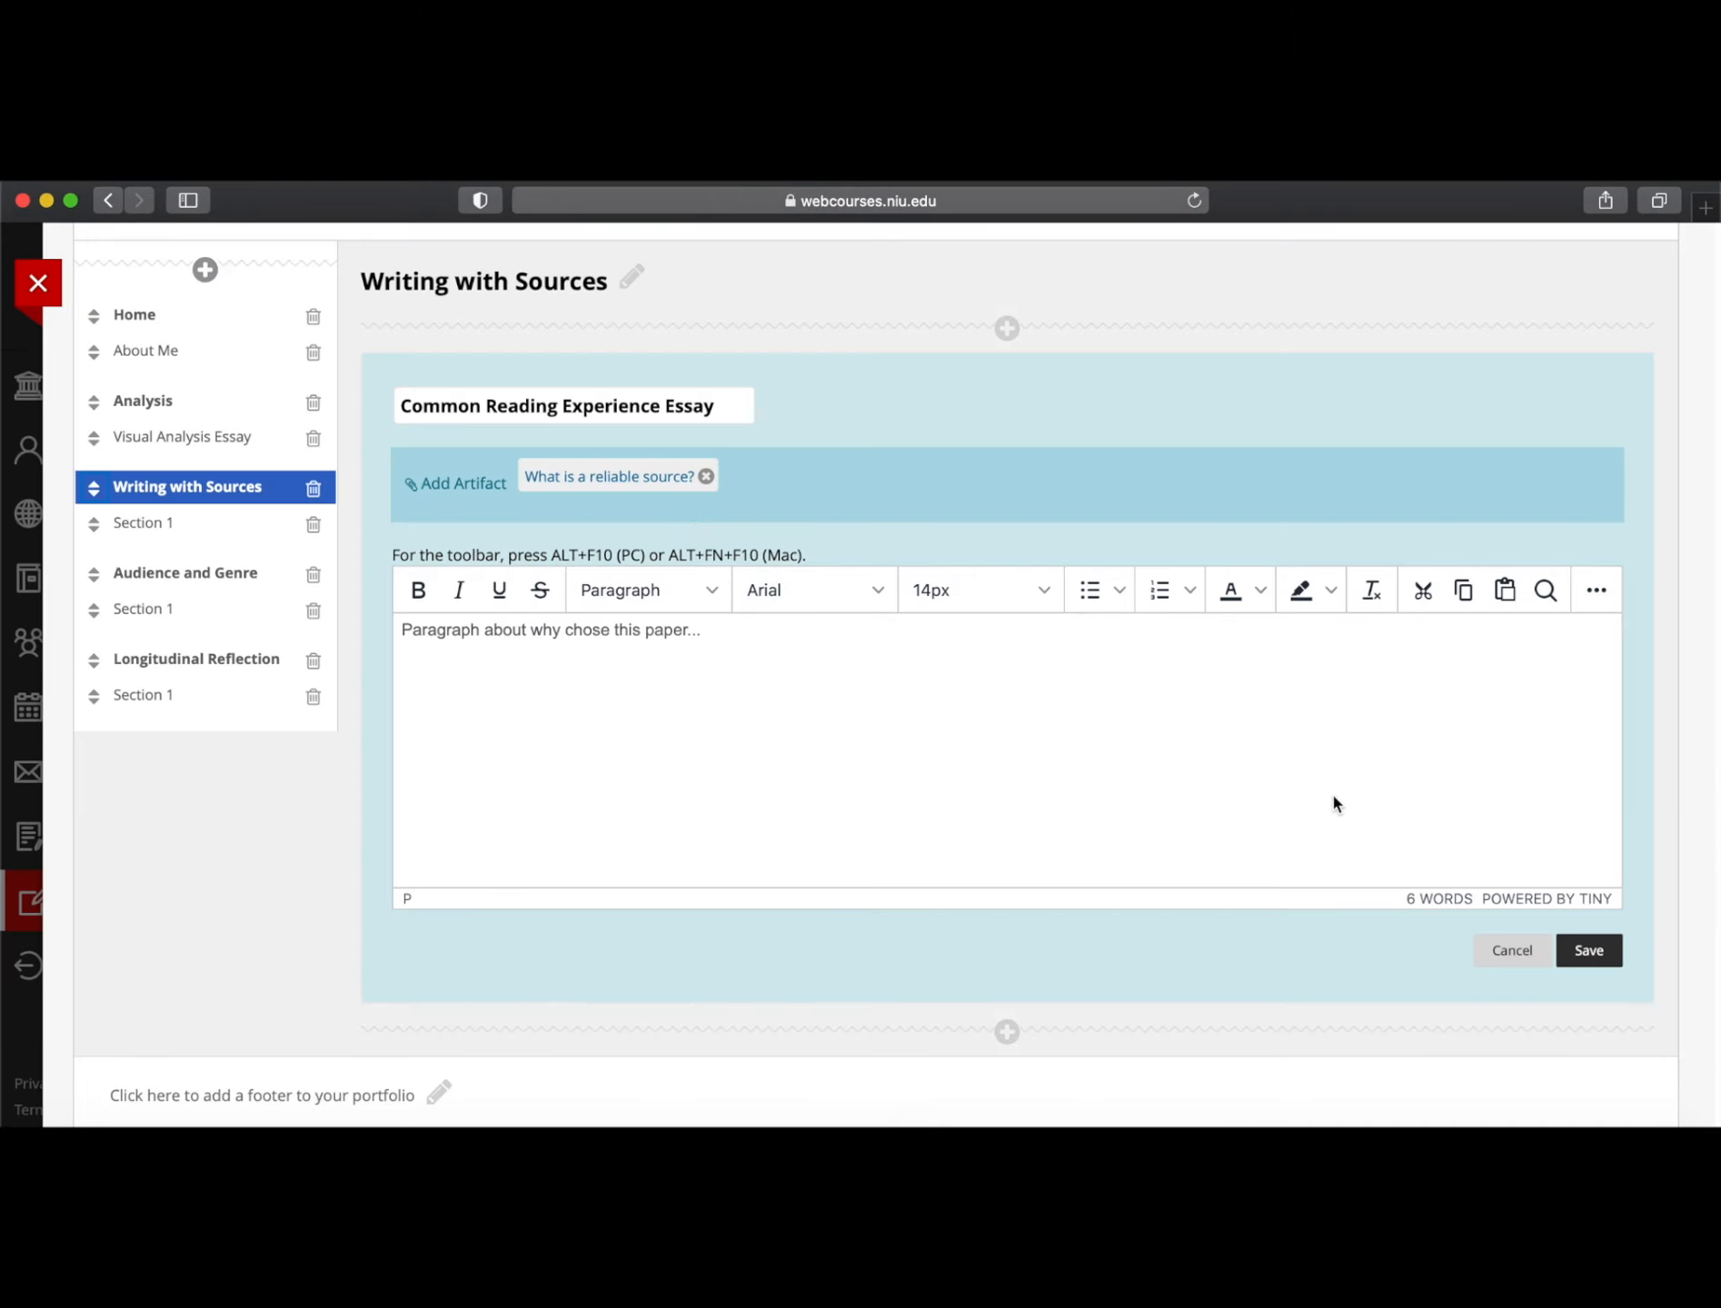
left_click(1621, 951)
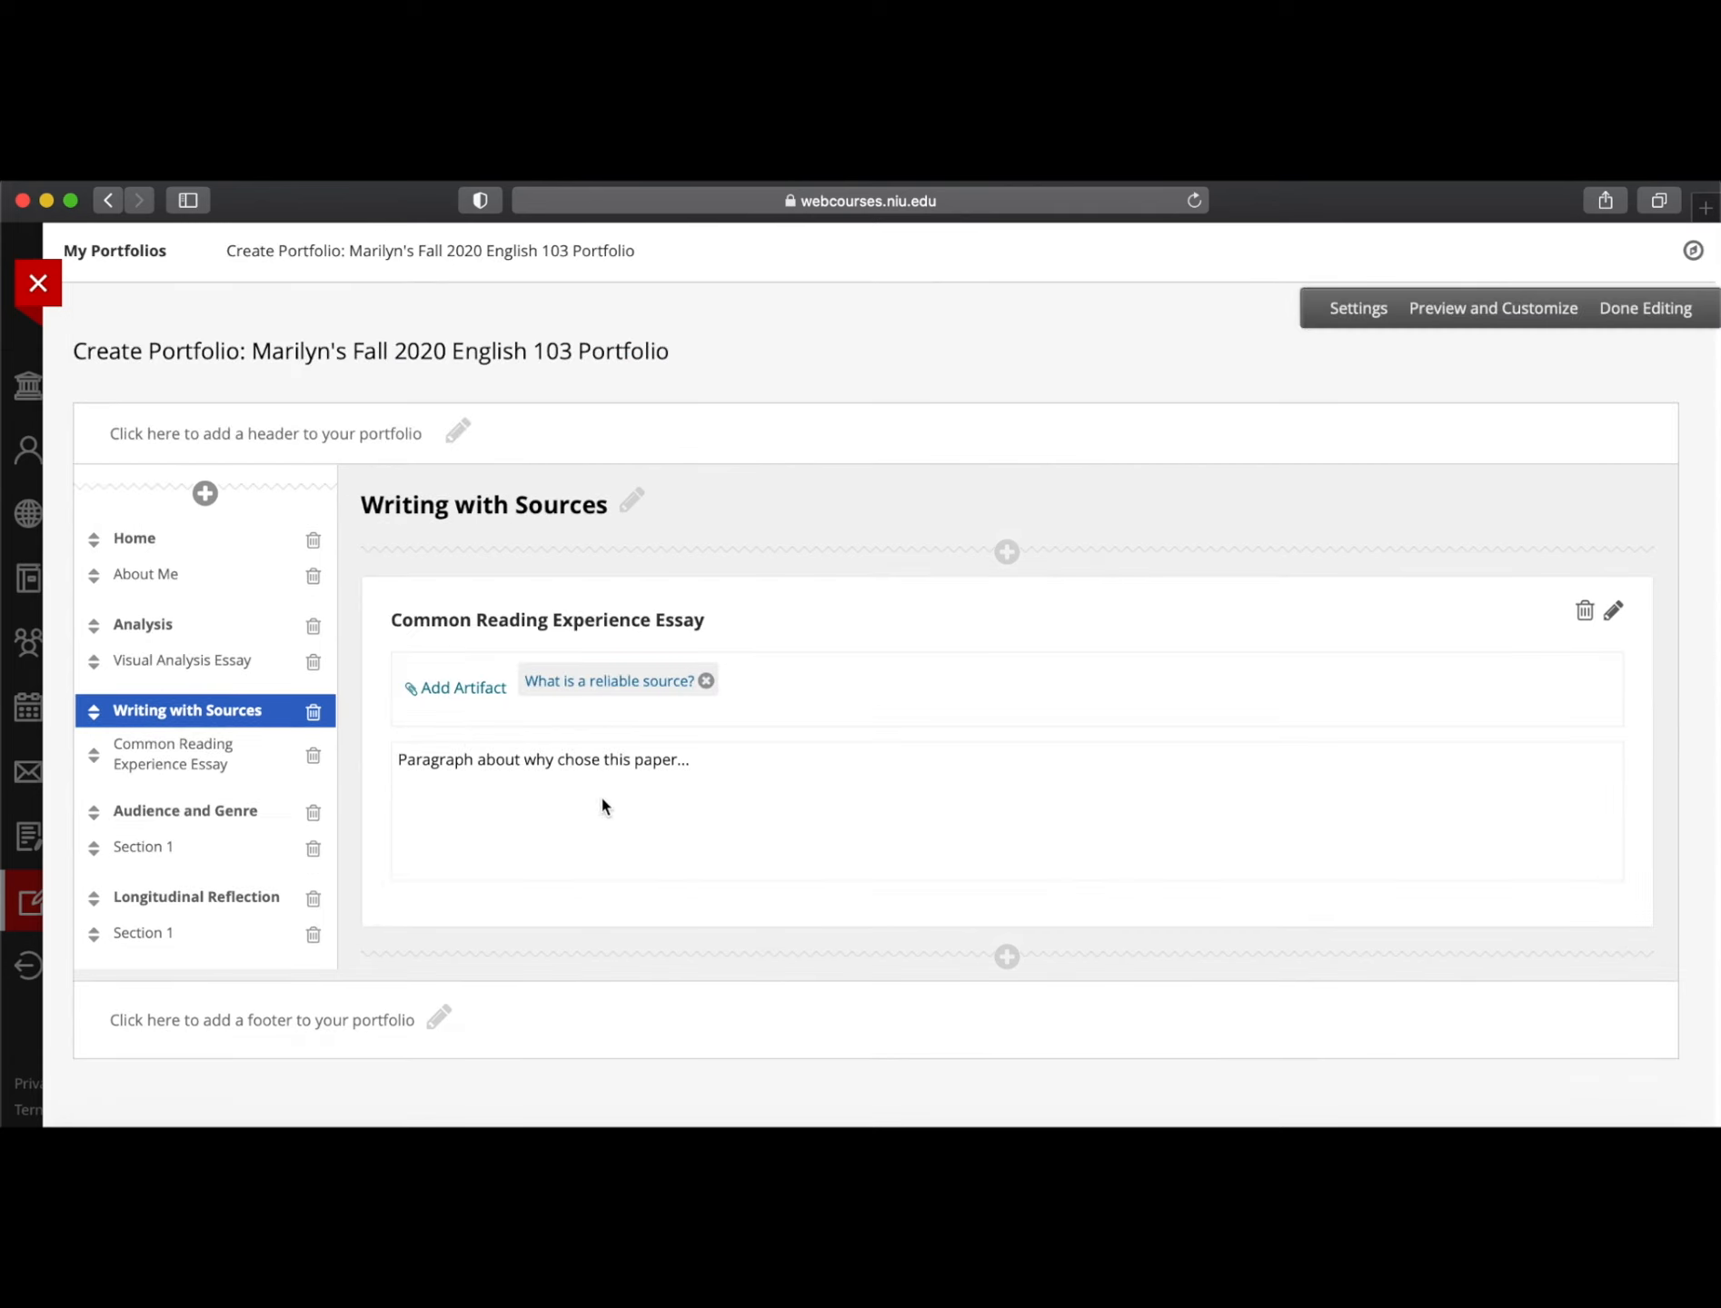
Go through Audience and Genre to Longitudinal Reflection and list the personal artifacts to add
left_click(164, 813)
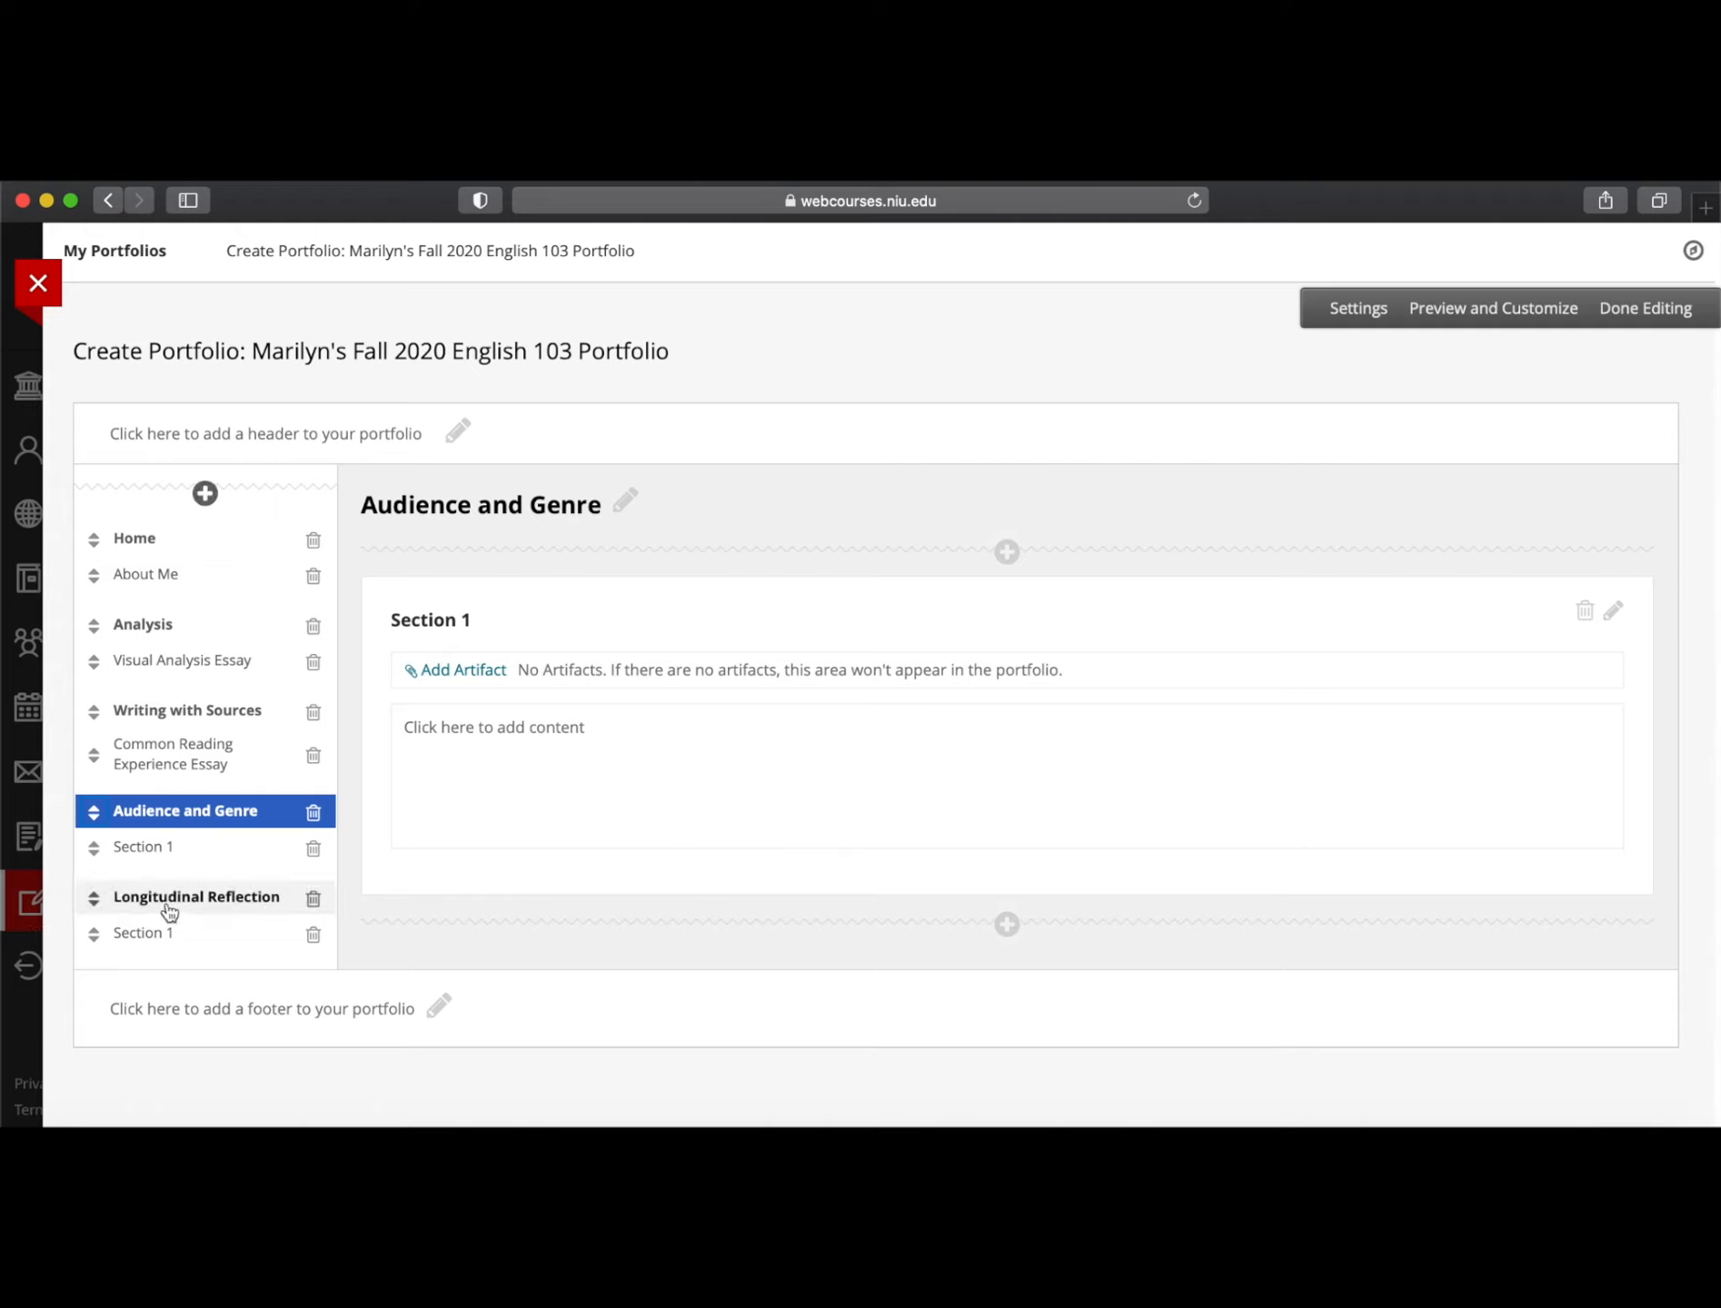
left_click(209, 897)
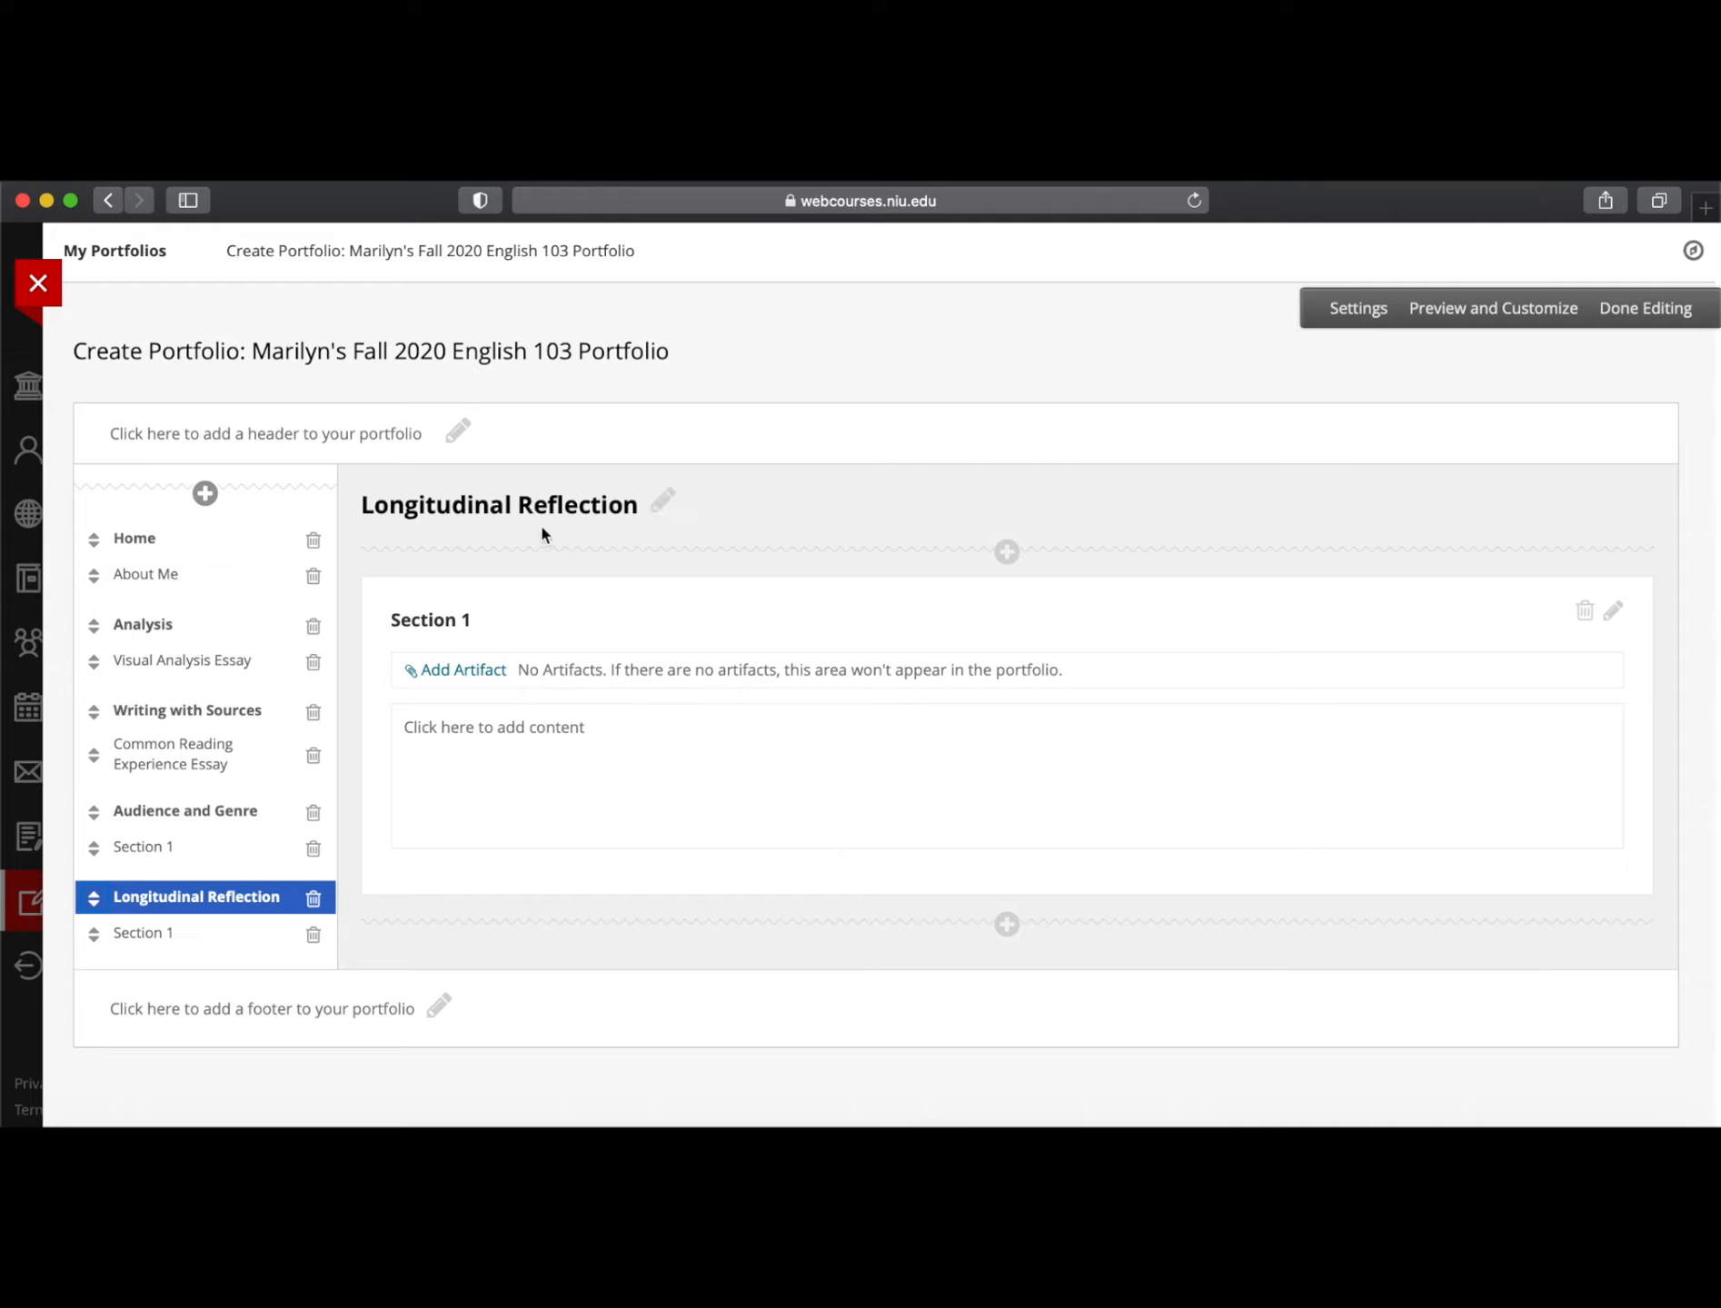
left_click(465, 672)
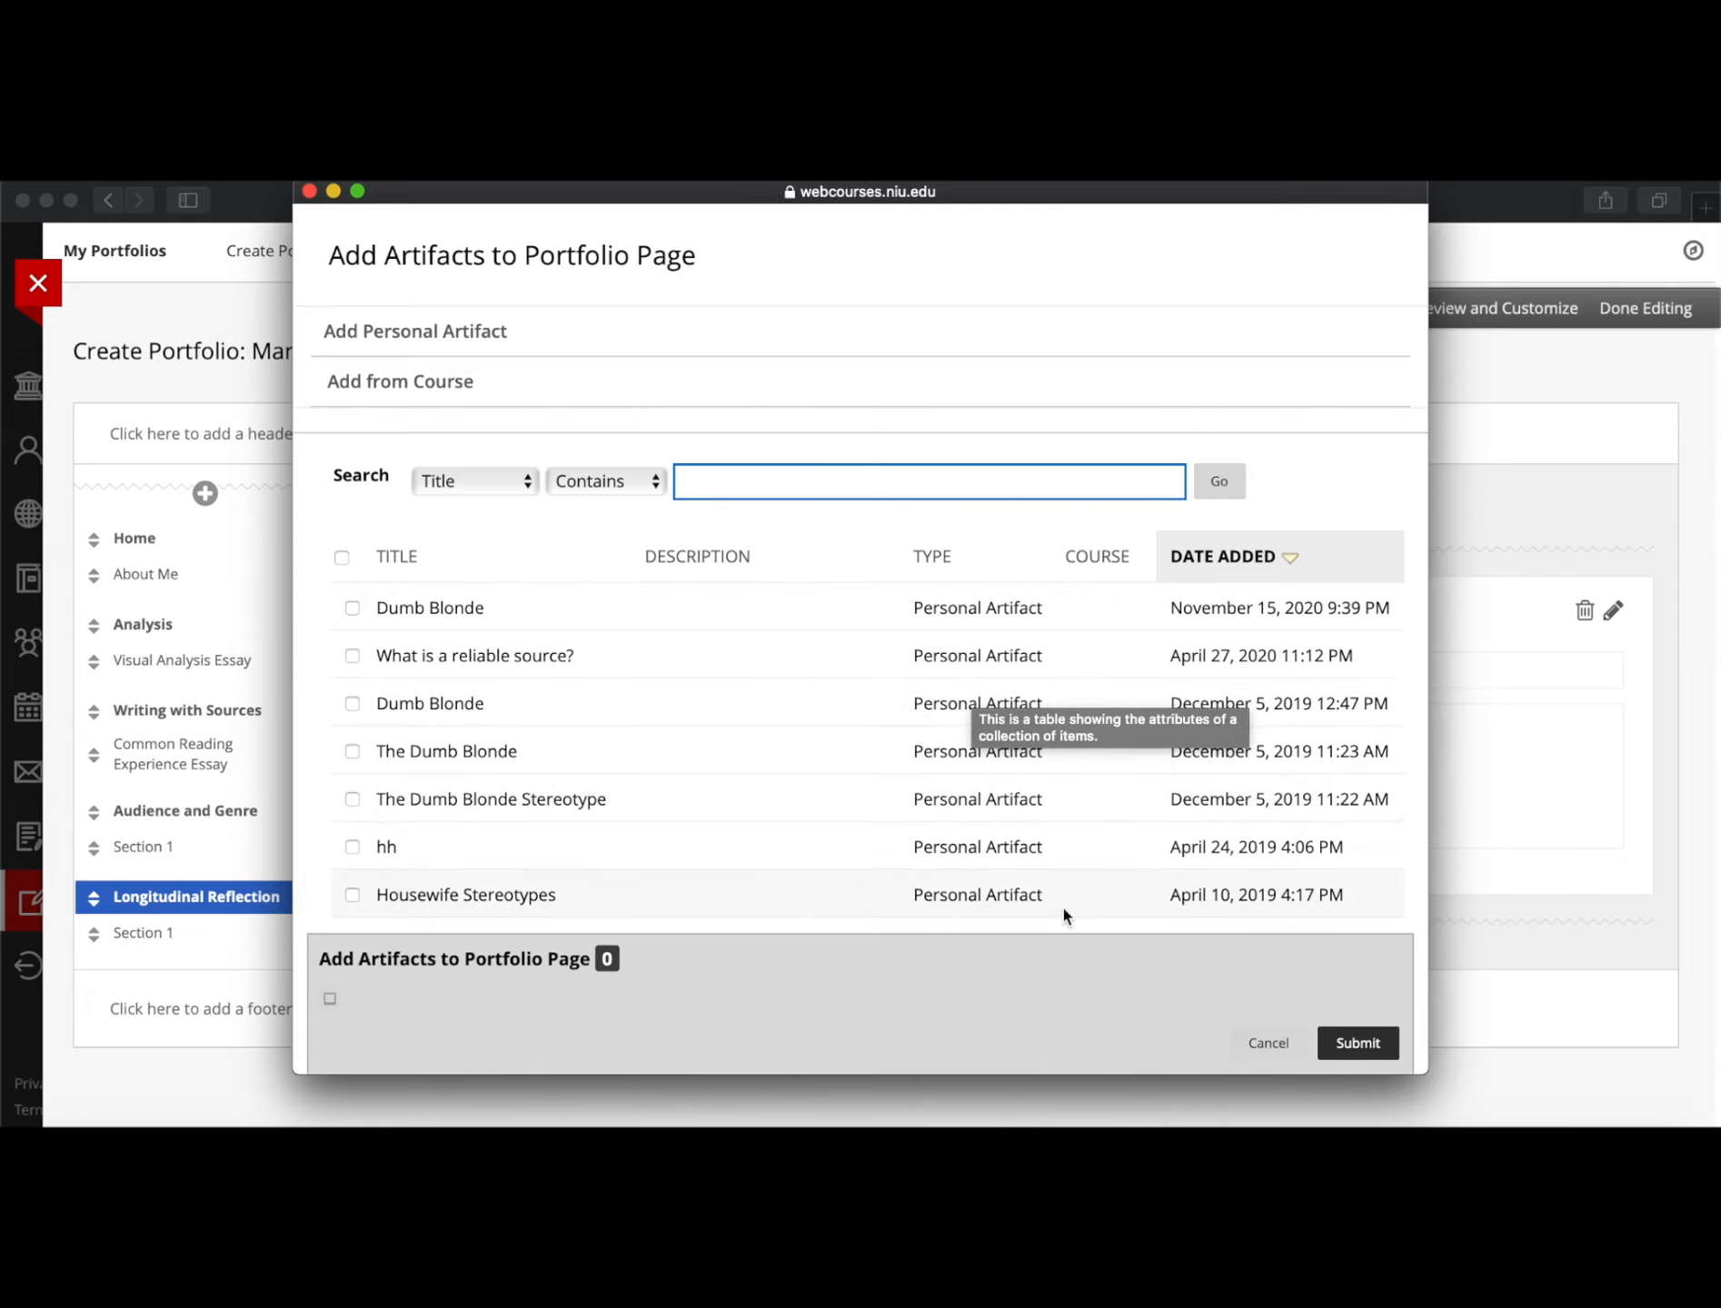
Select only the hh artifact, dropping Dumb Blonde, and submit it to Section 1
left_click(351, 608)
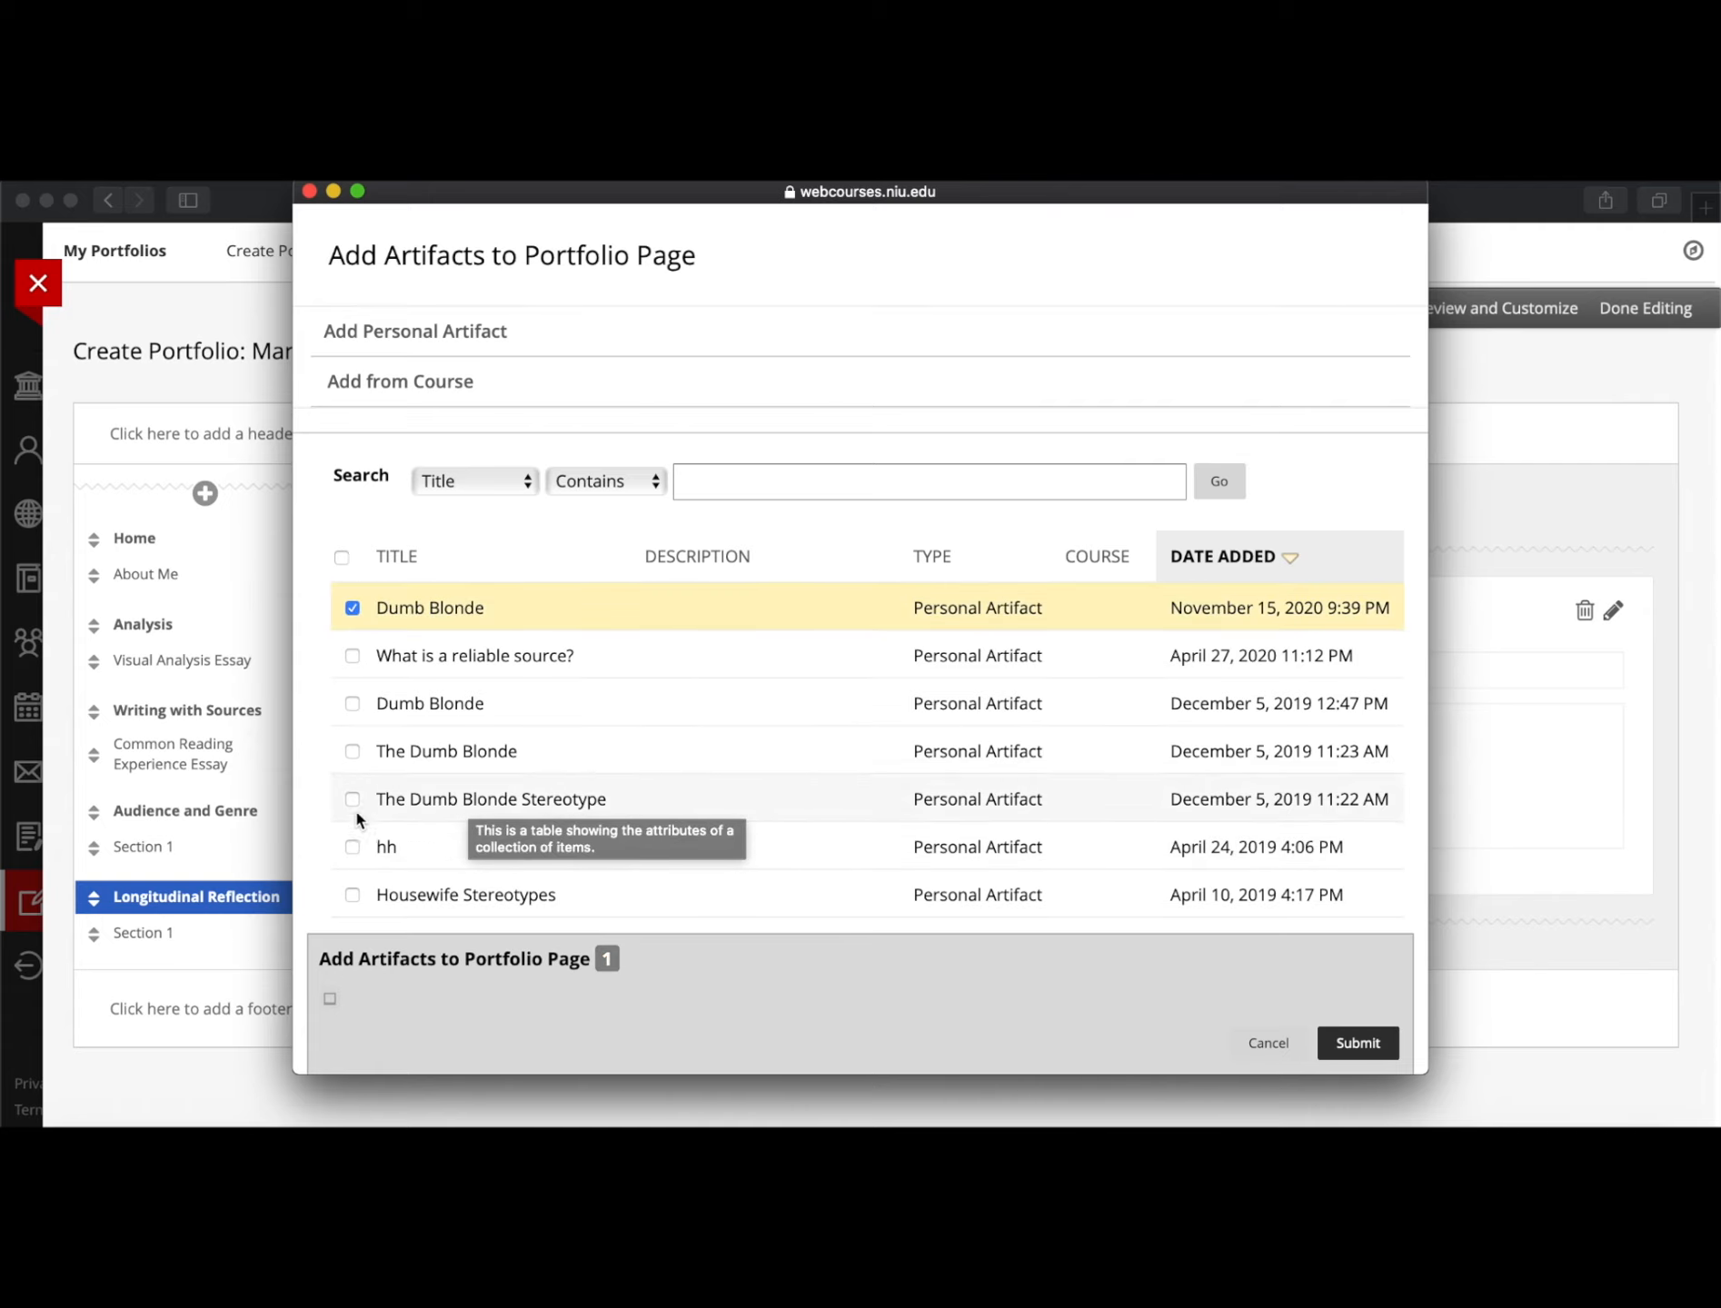
left_click(353, 850)
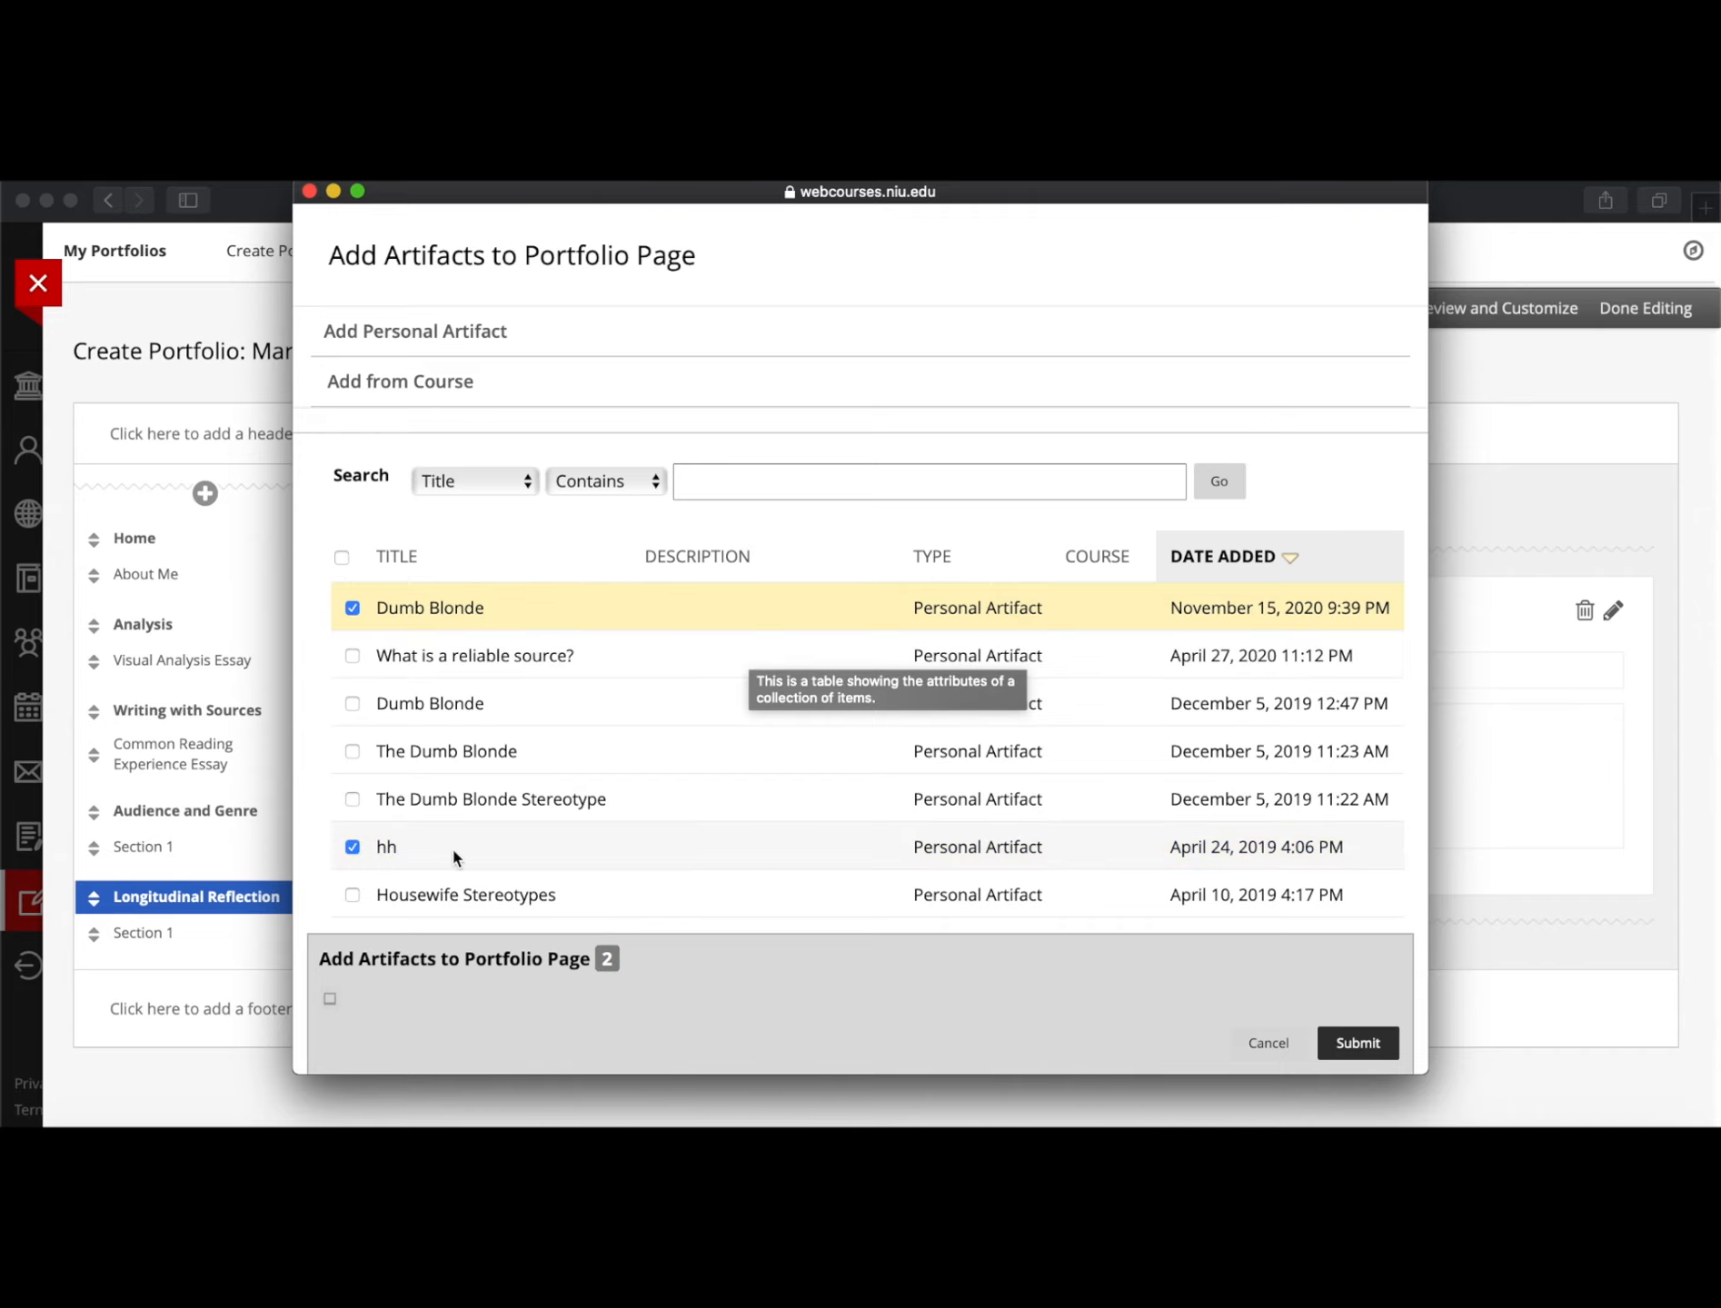
left_click(353, 609)
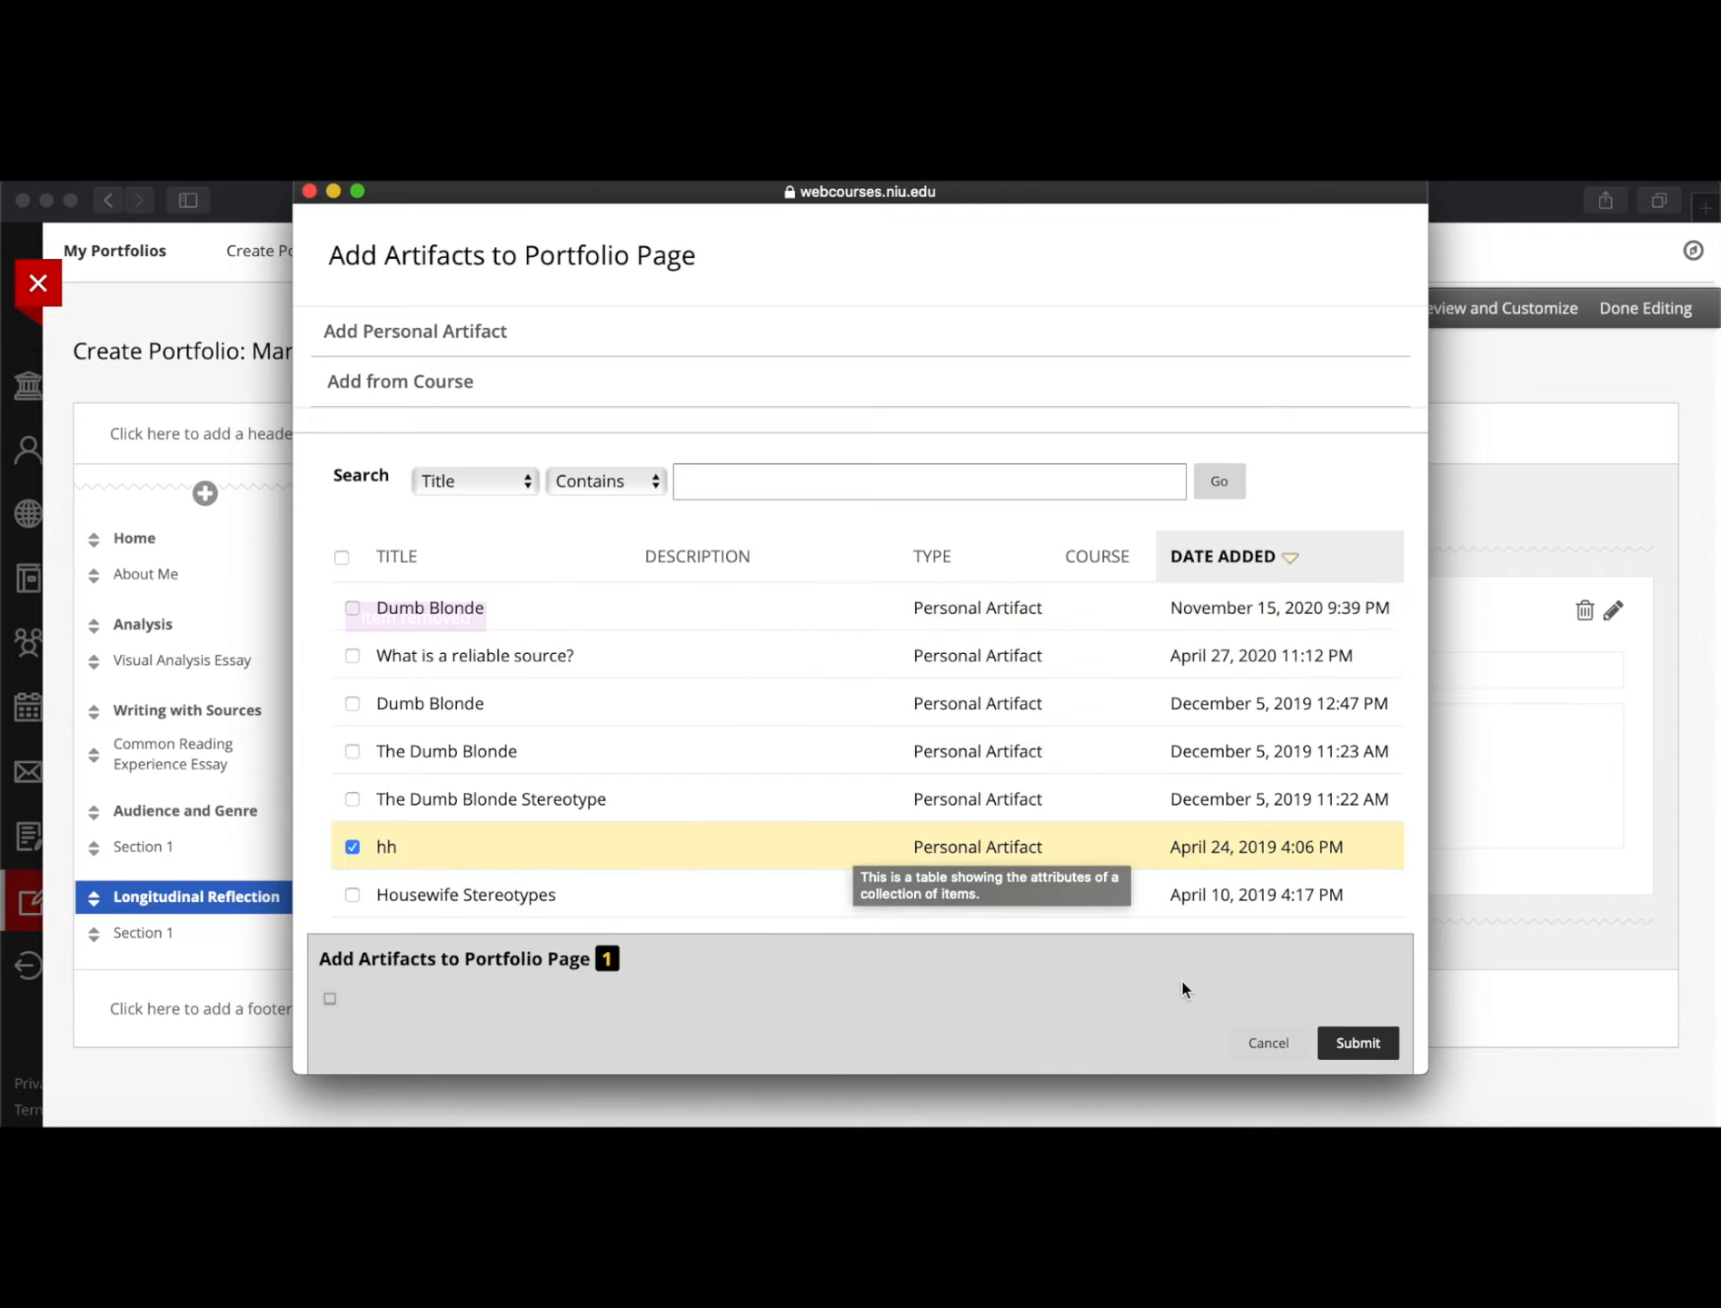
left_click(1363, 1050)
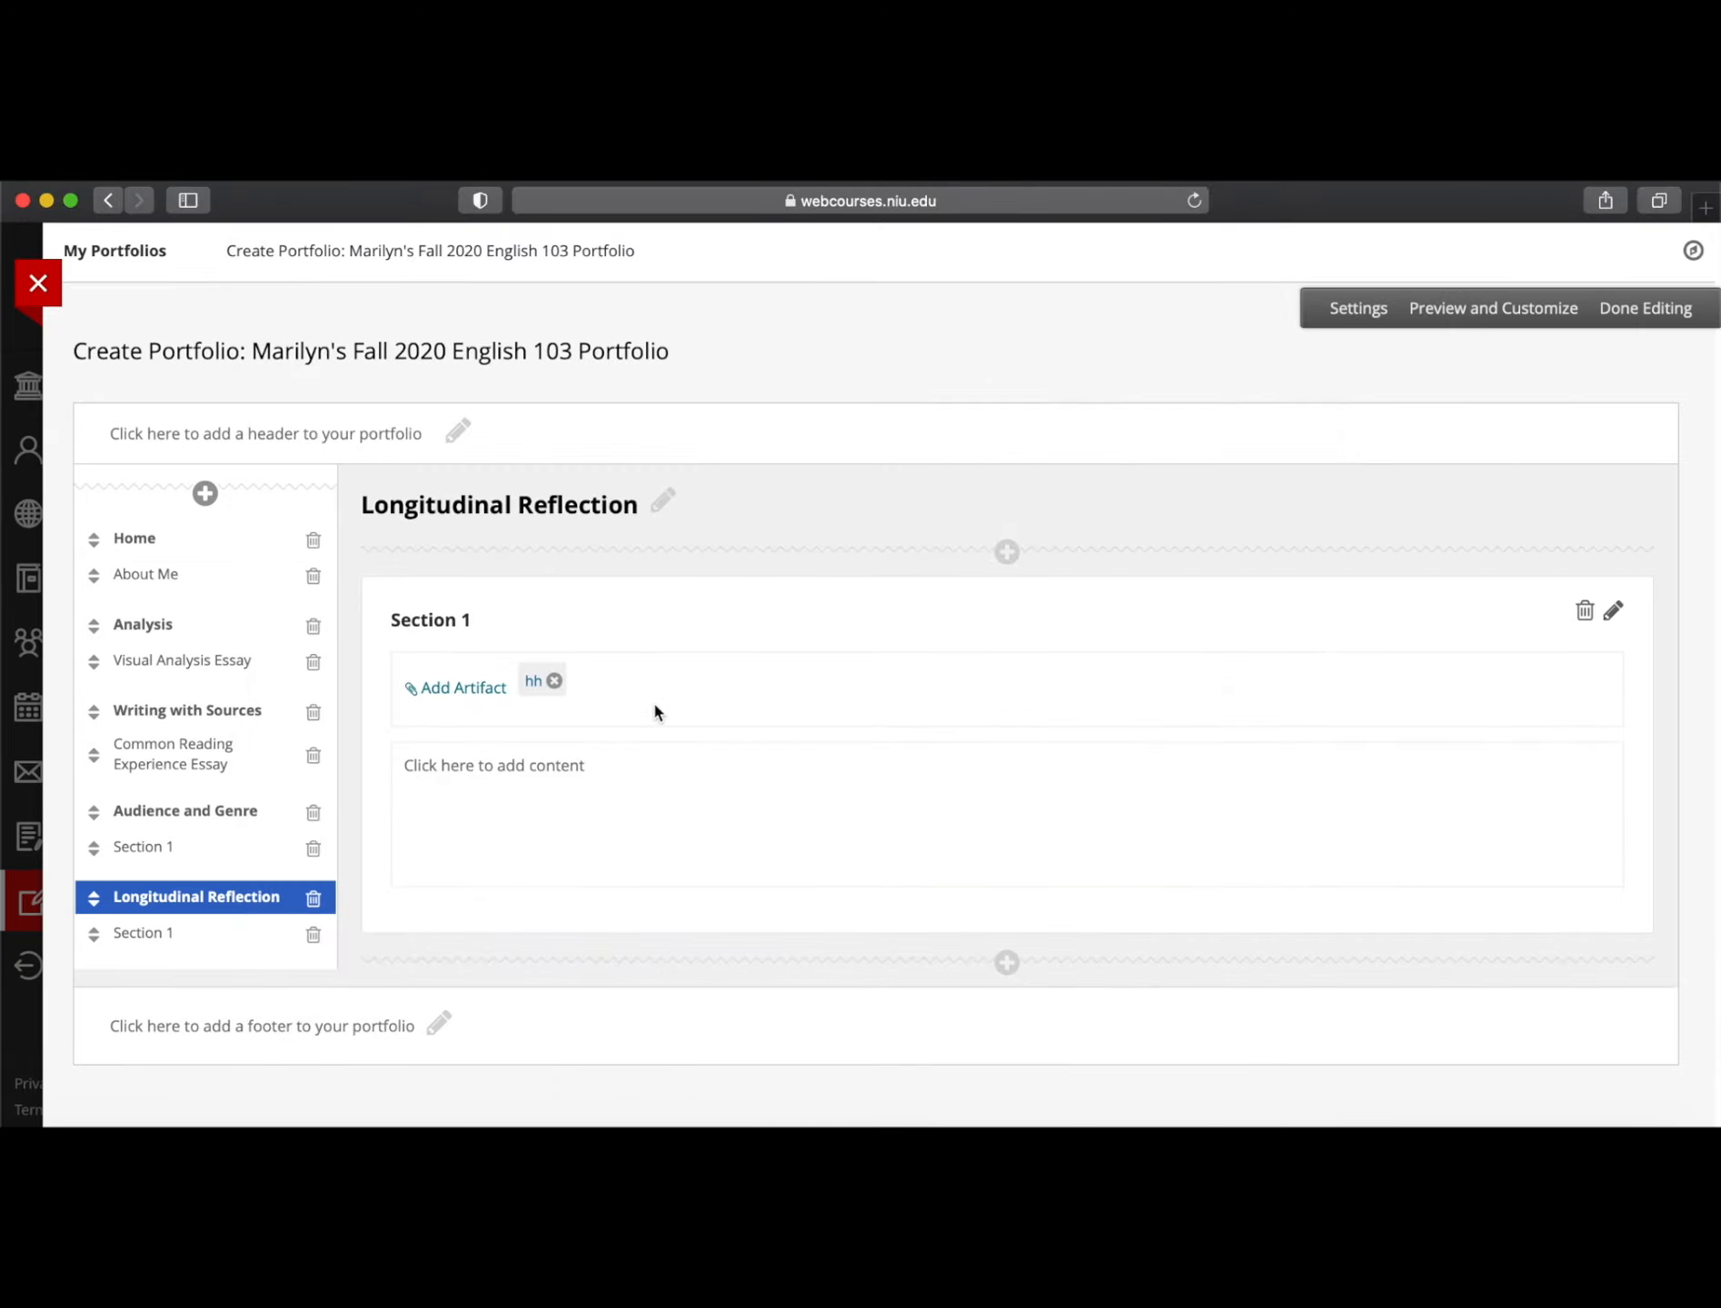
Replace the Section 1 title with 'Reflection', fixing a typo, and save the section
left_click(441, 620)
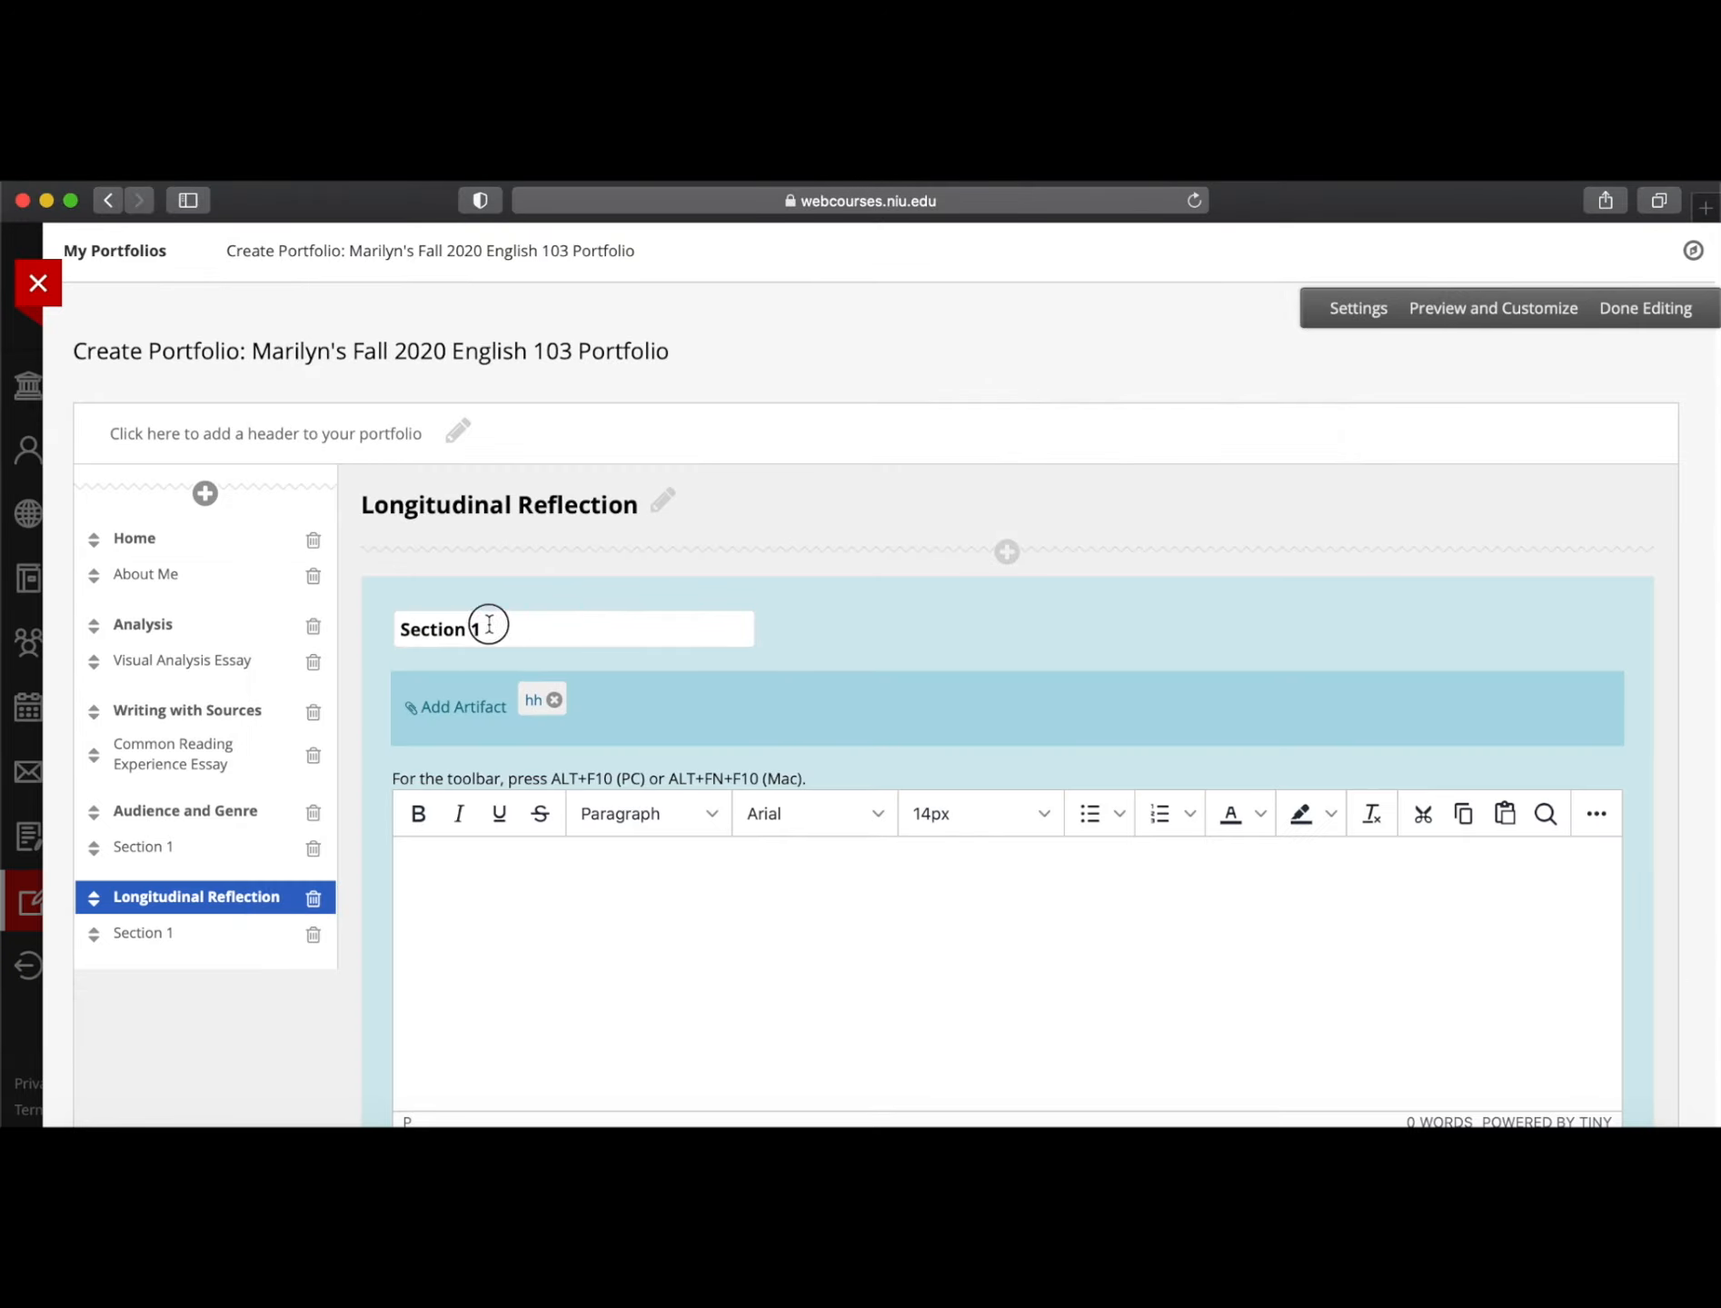
left_click_drag(488, 622, 191, 638)
type("ER")
key("BackSpace")
key("BackSpace")
type("Re")
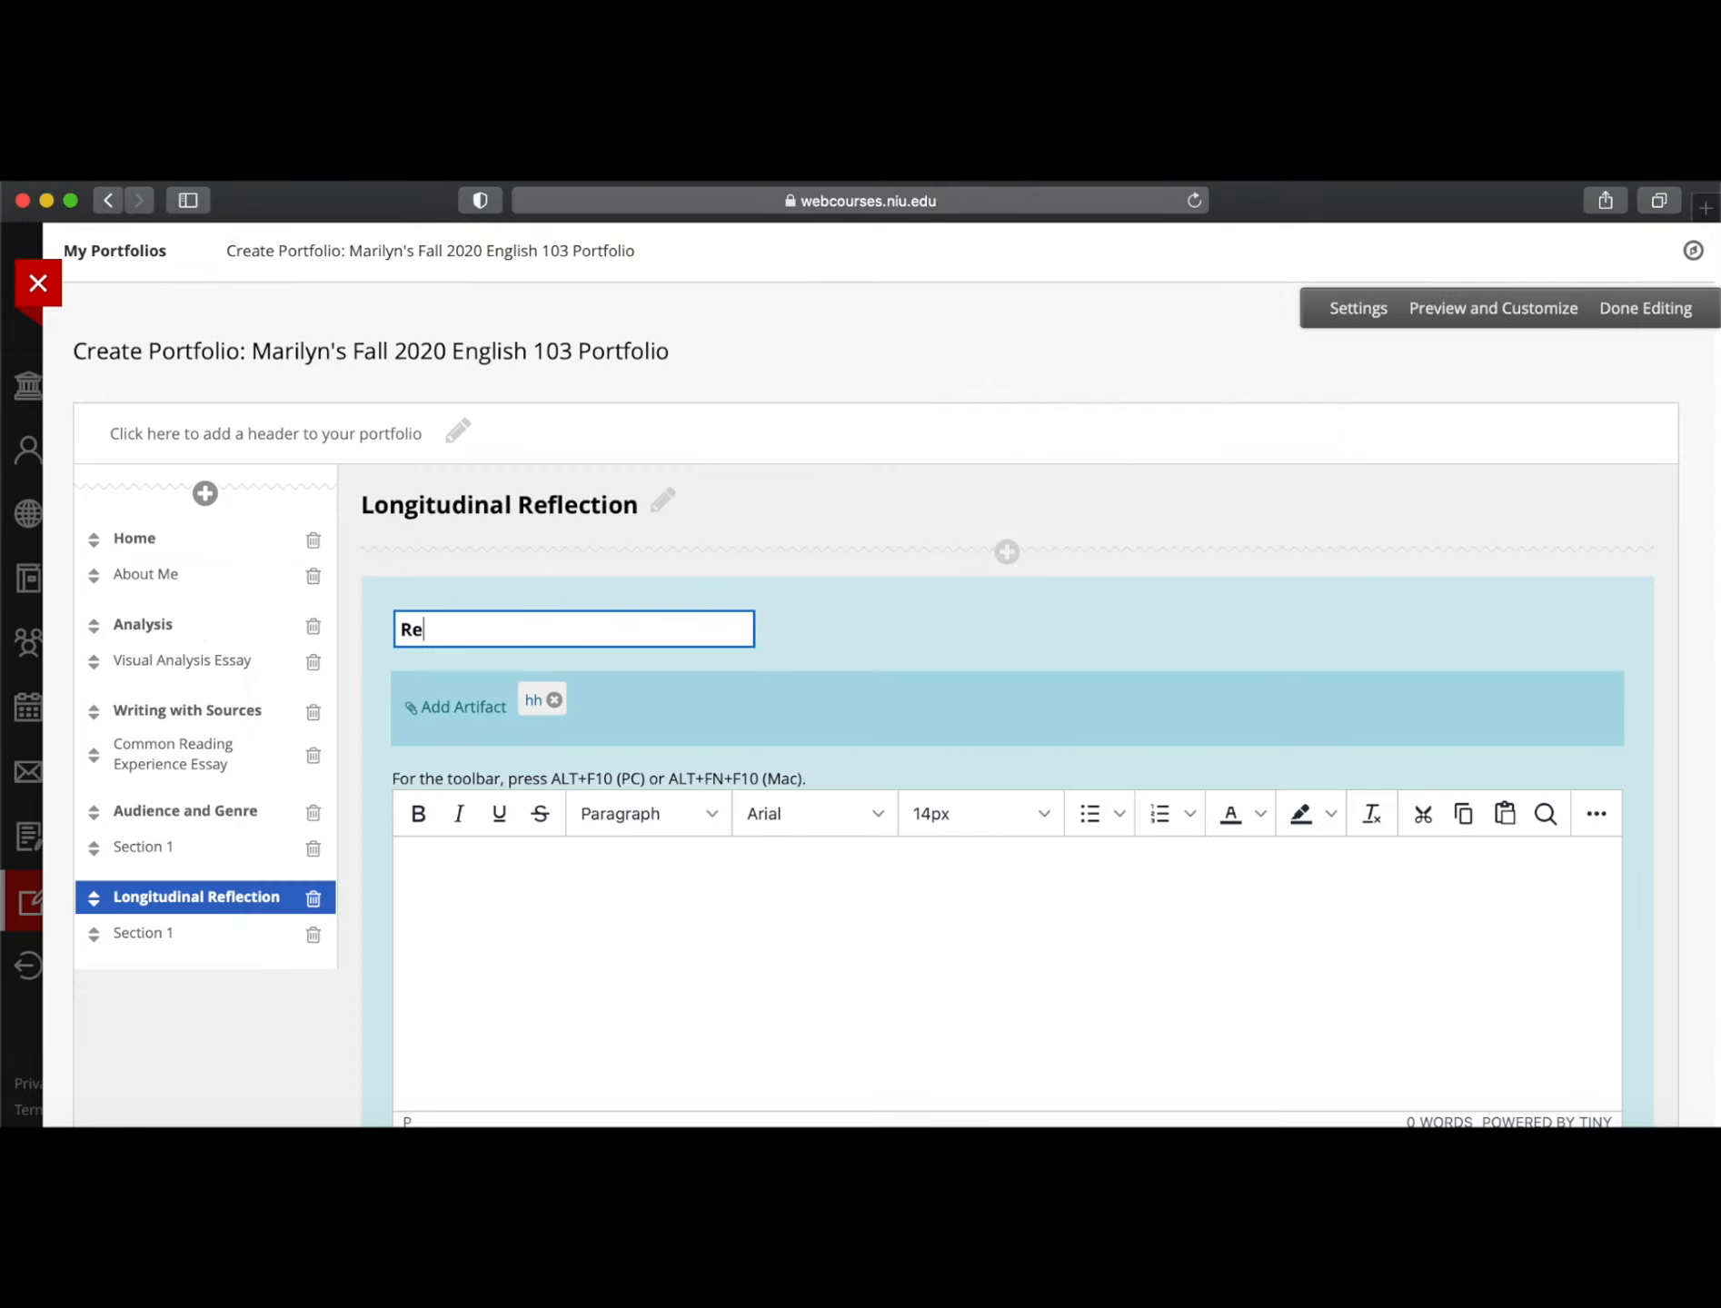
type("flection")
left_click(482, 910)
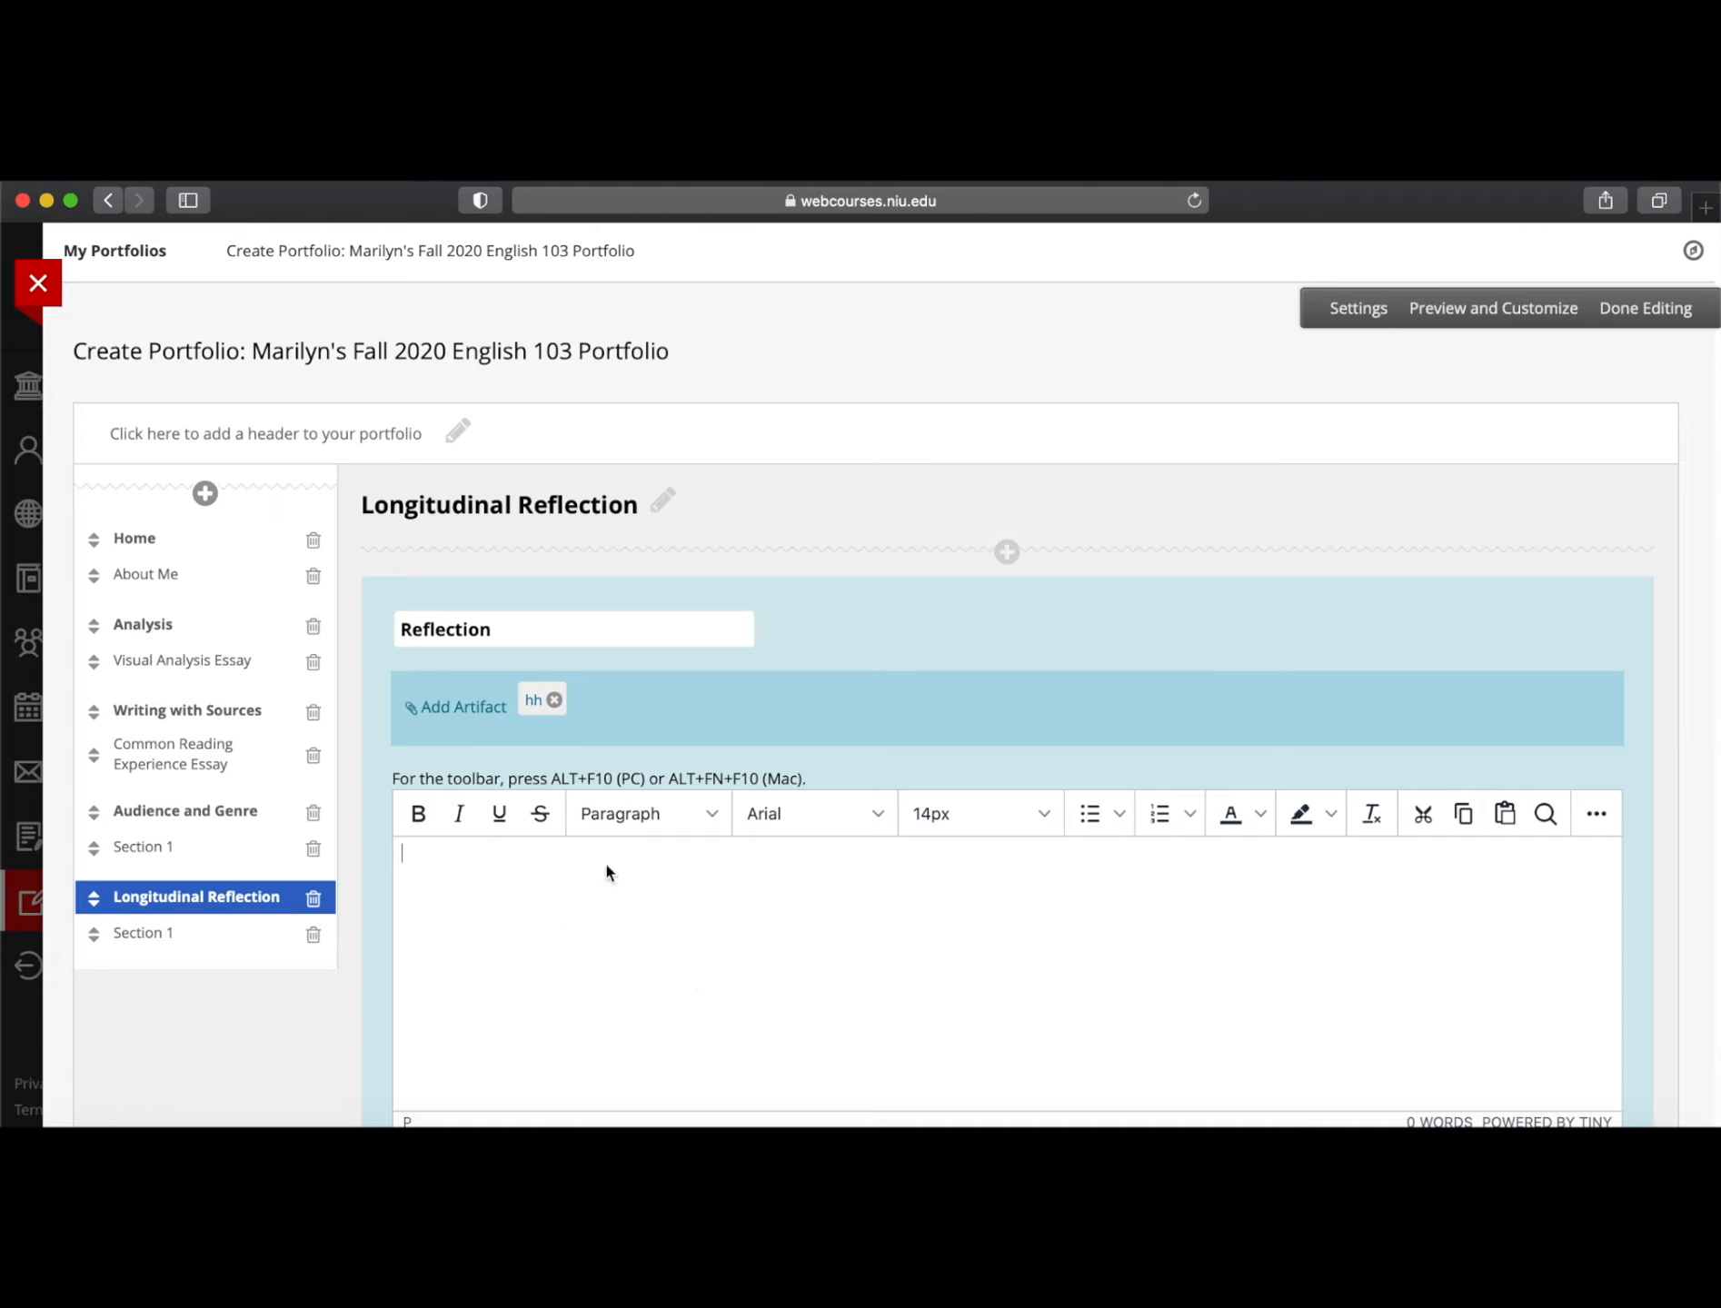
scroll(935, 681, "down", 3)
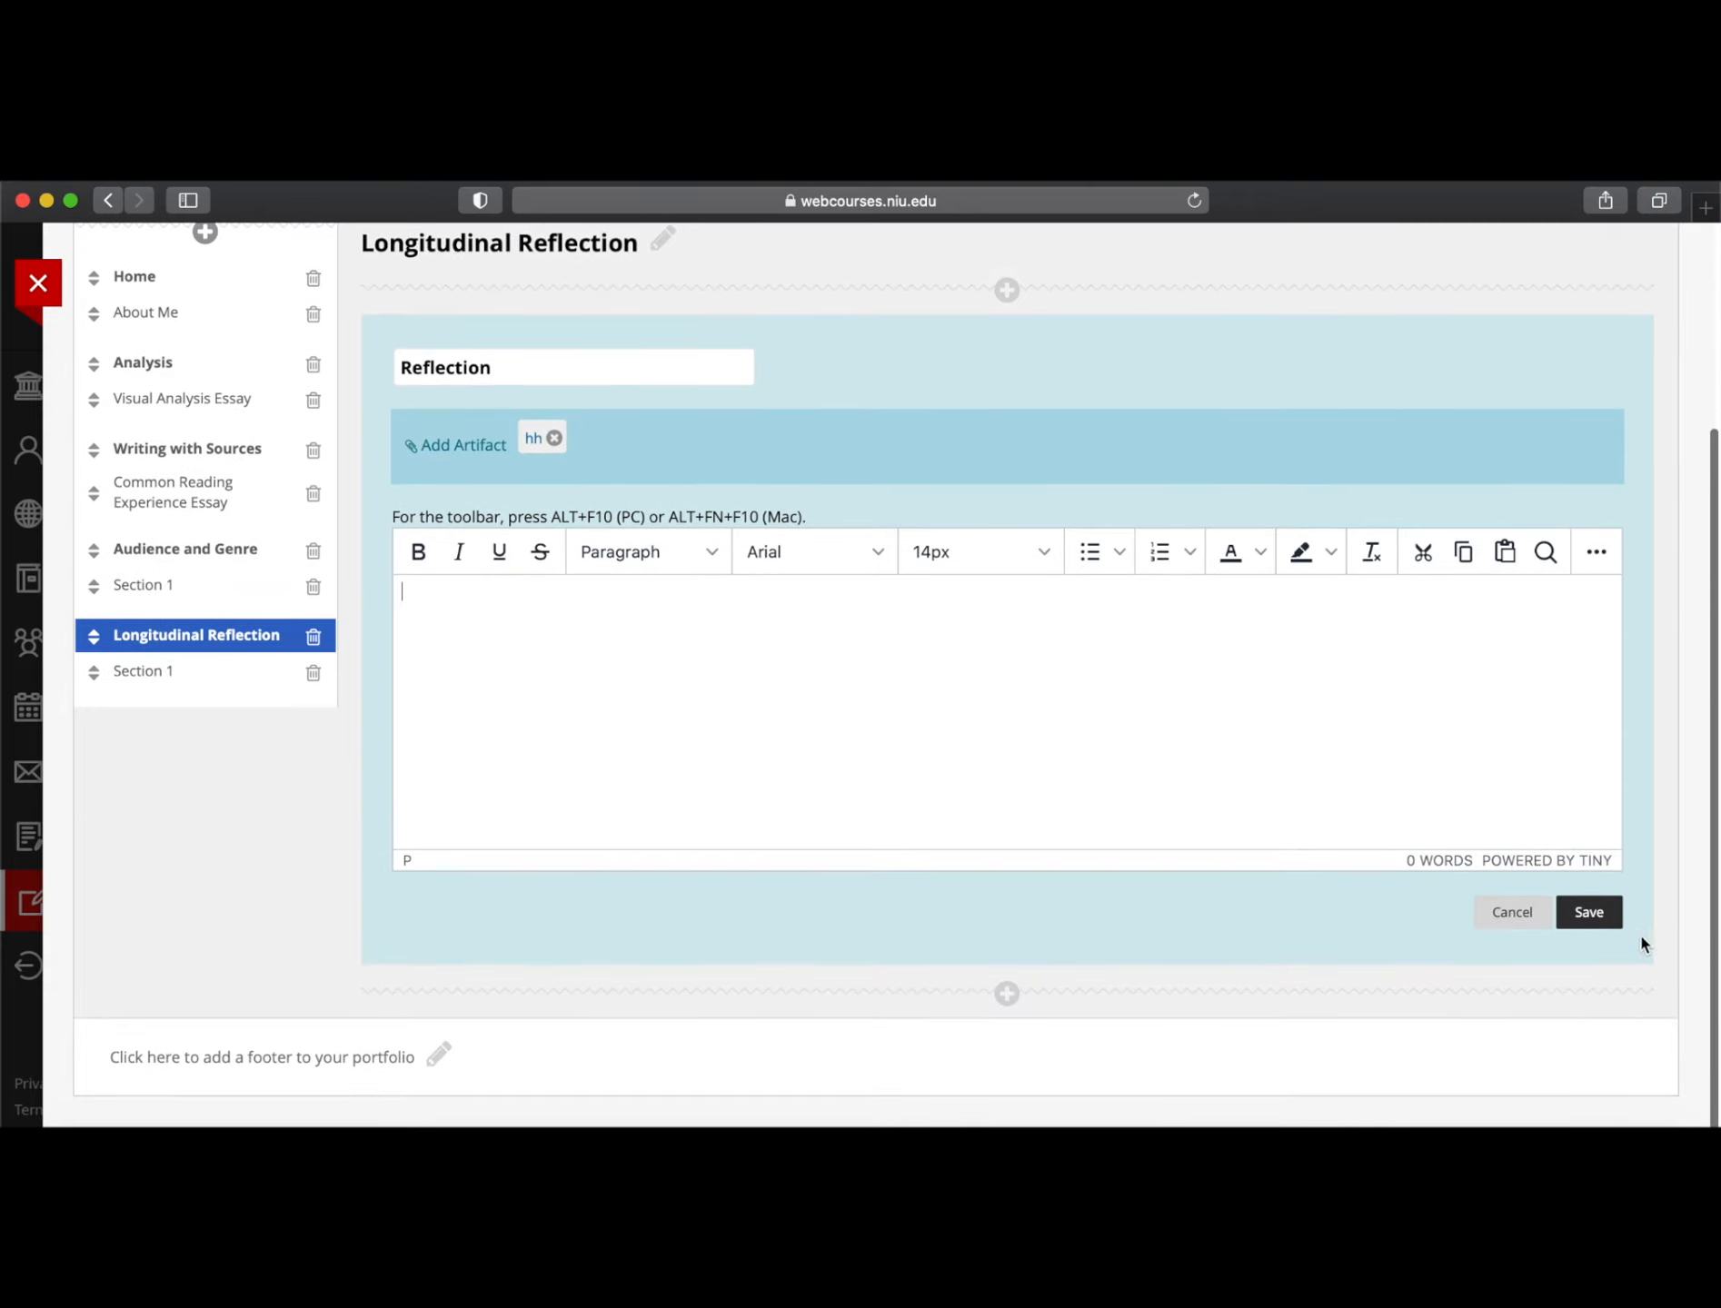
left_click(1592, 911)
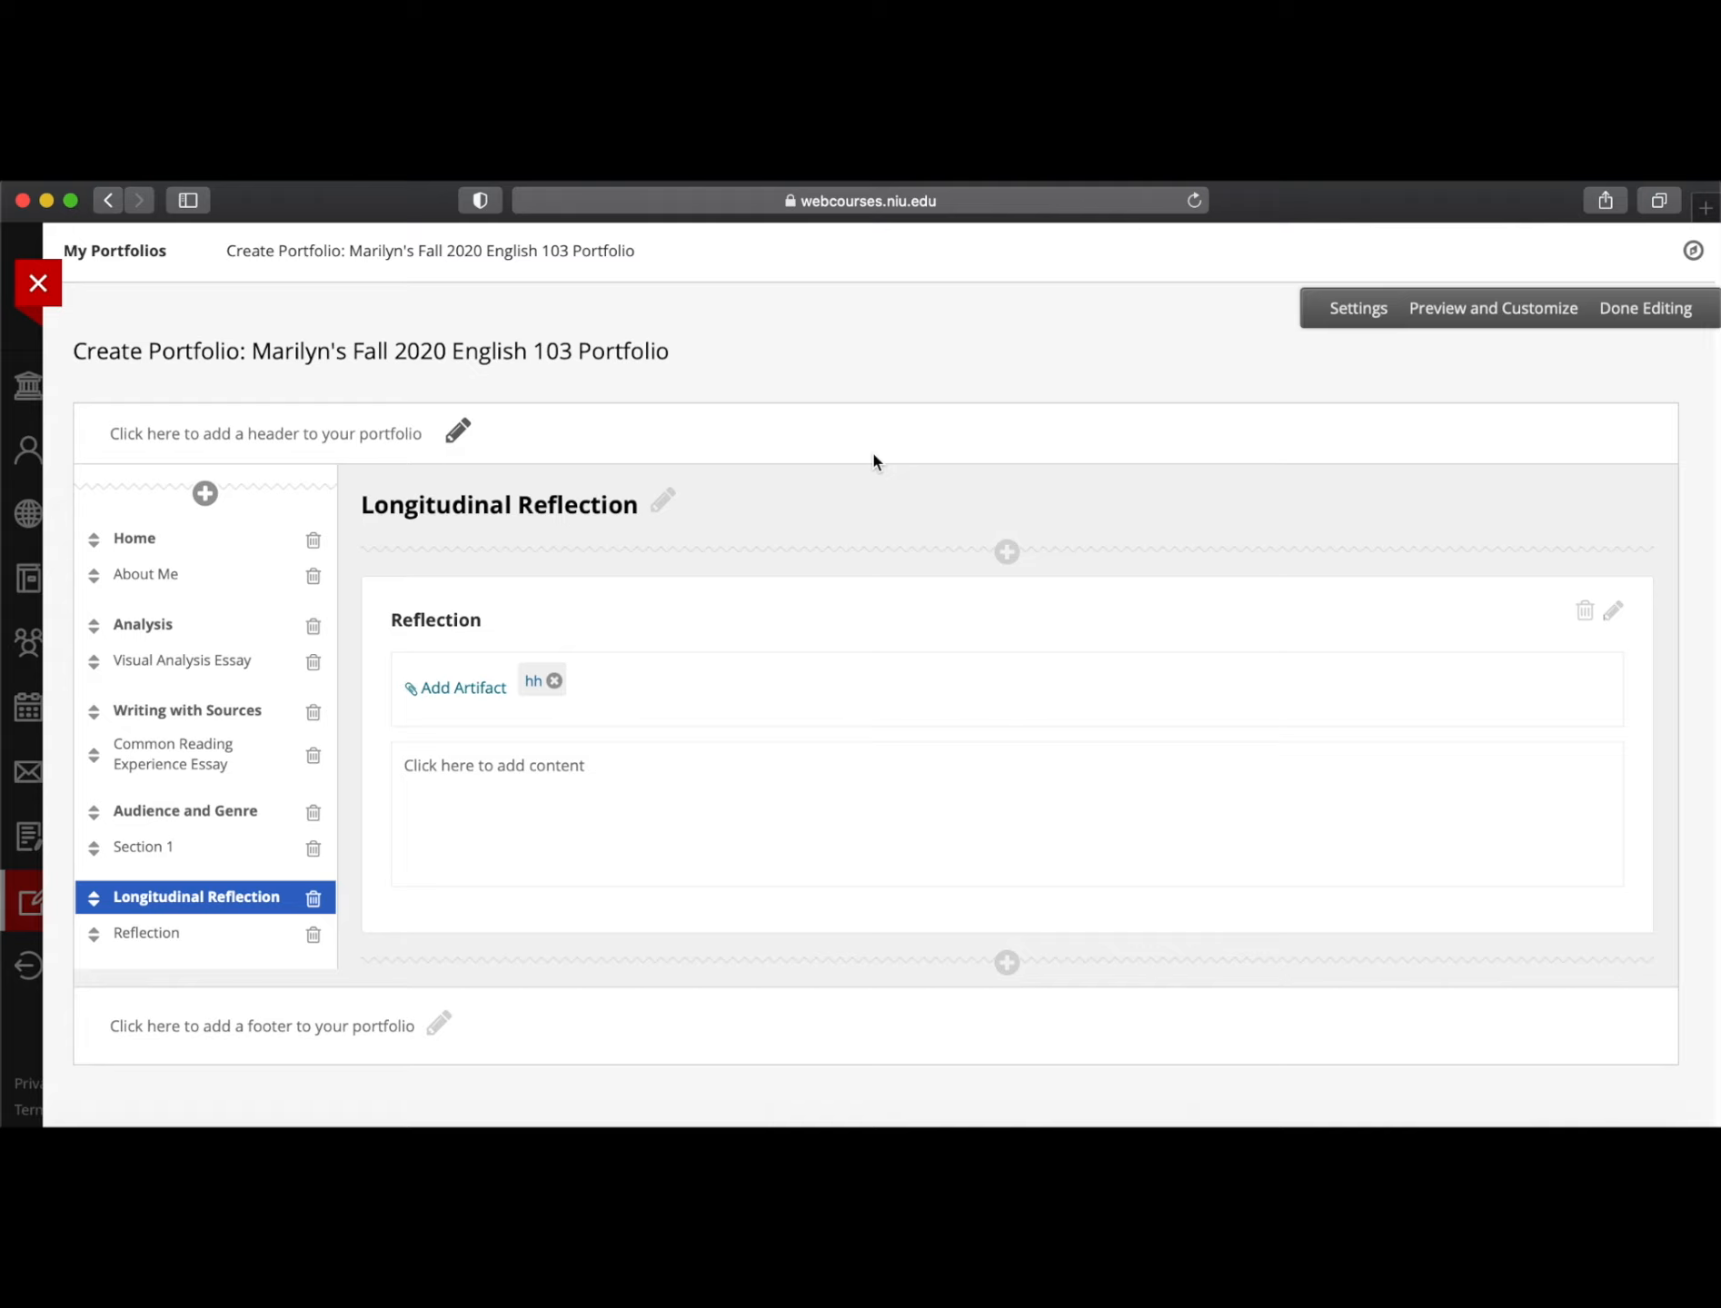
Preview the portfolio and view the Dumb Blonde essay's PDF on the Analysis page, then close it
left_click(1473, 312)
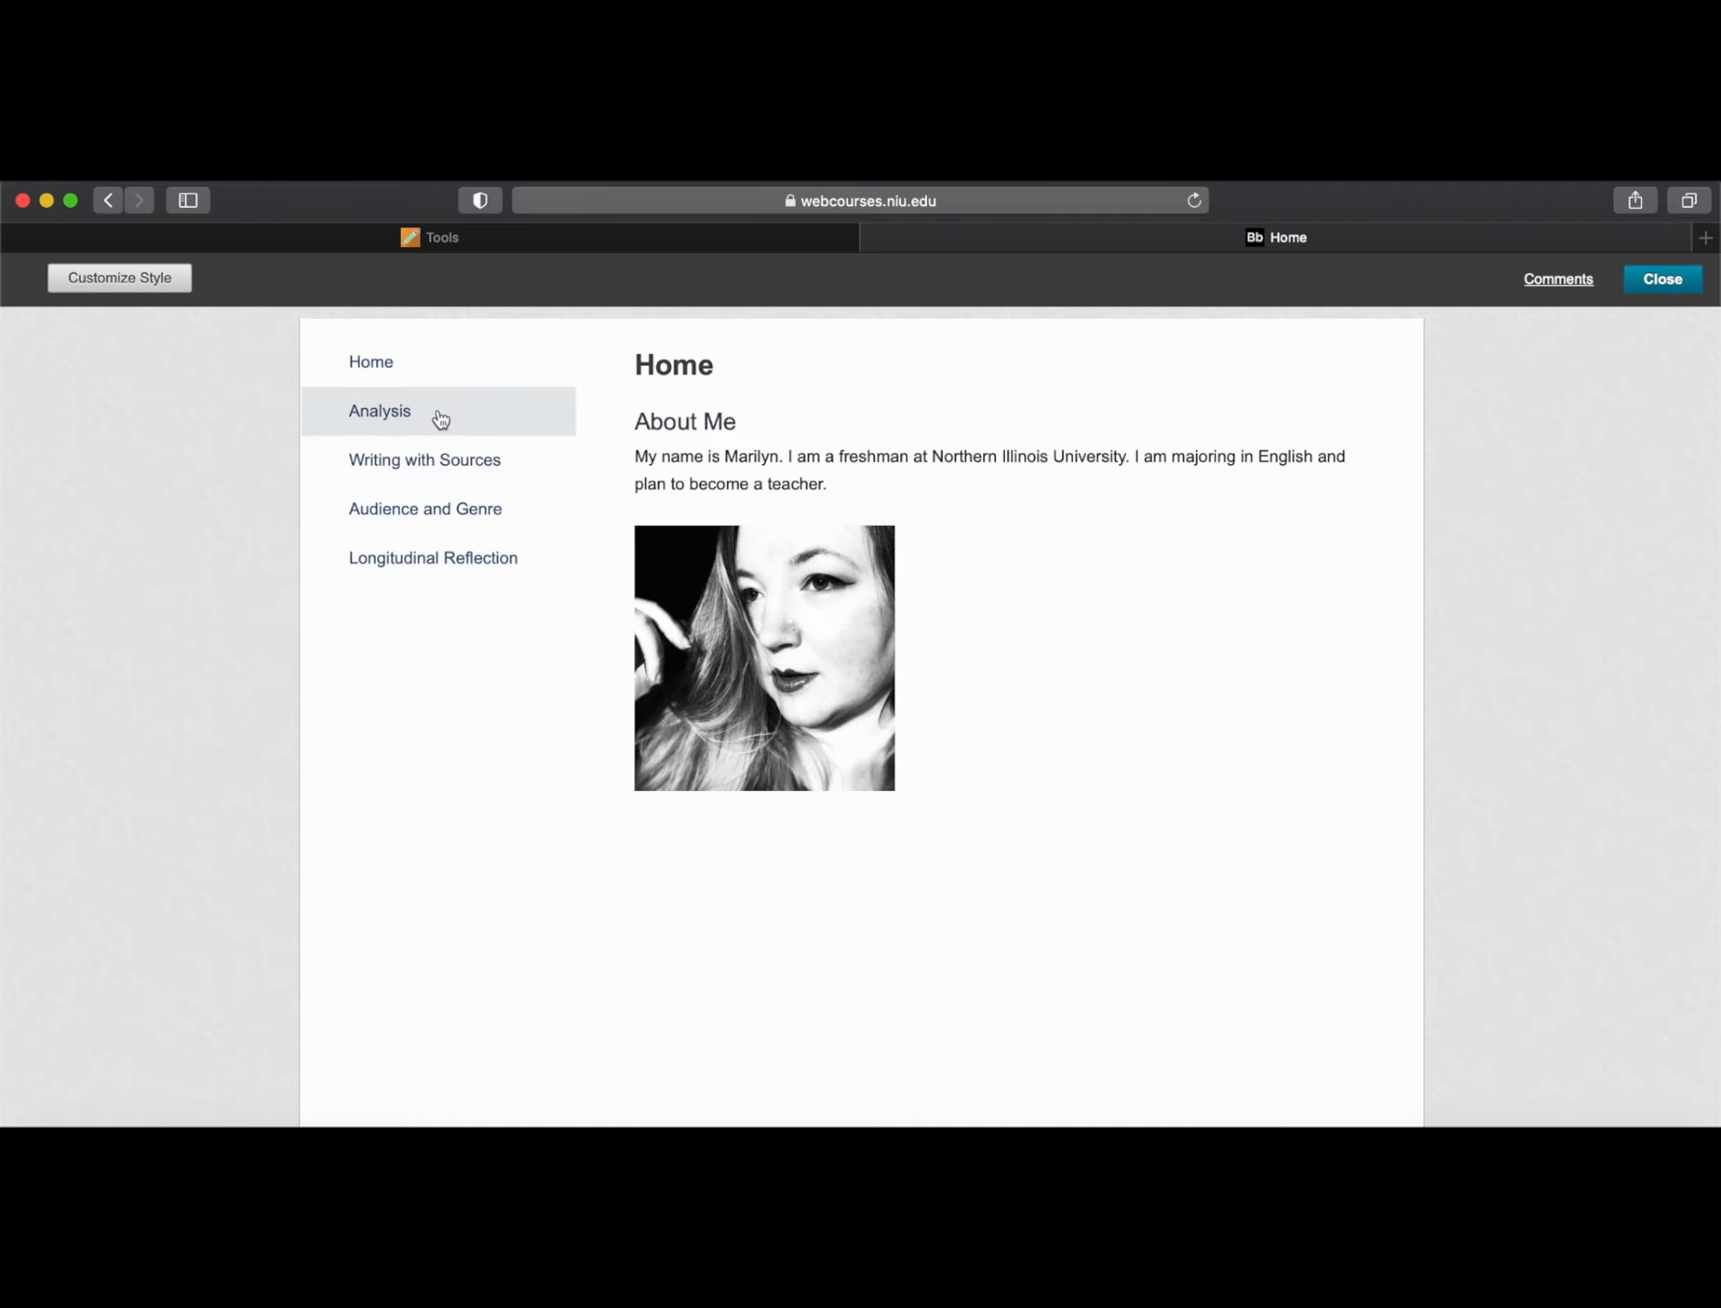
left_click(406, 419)
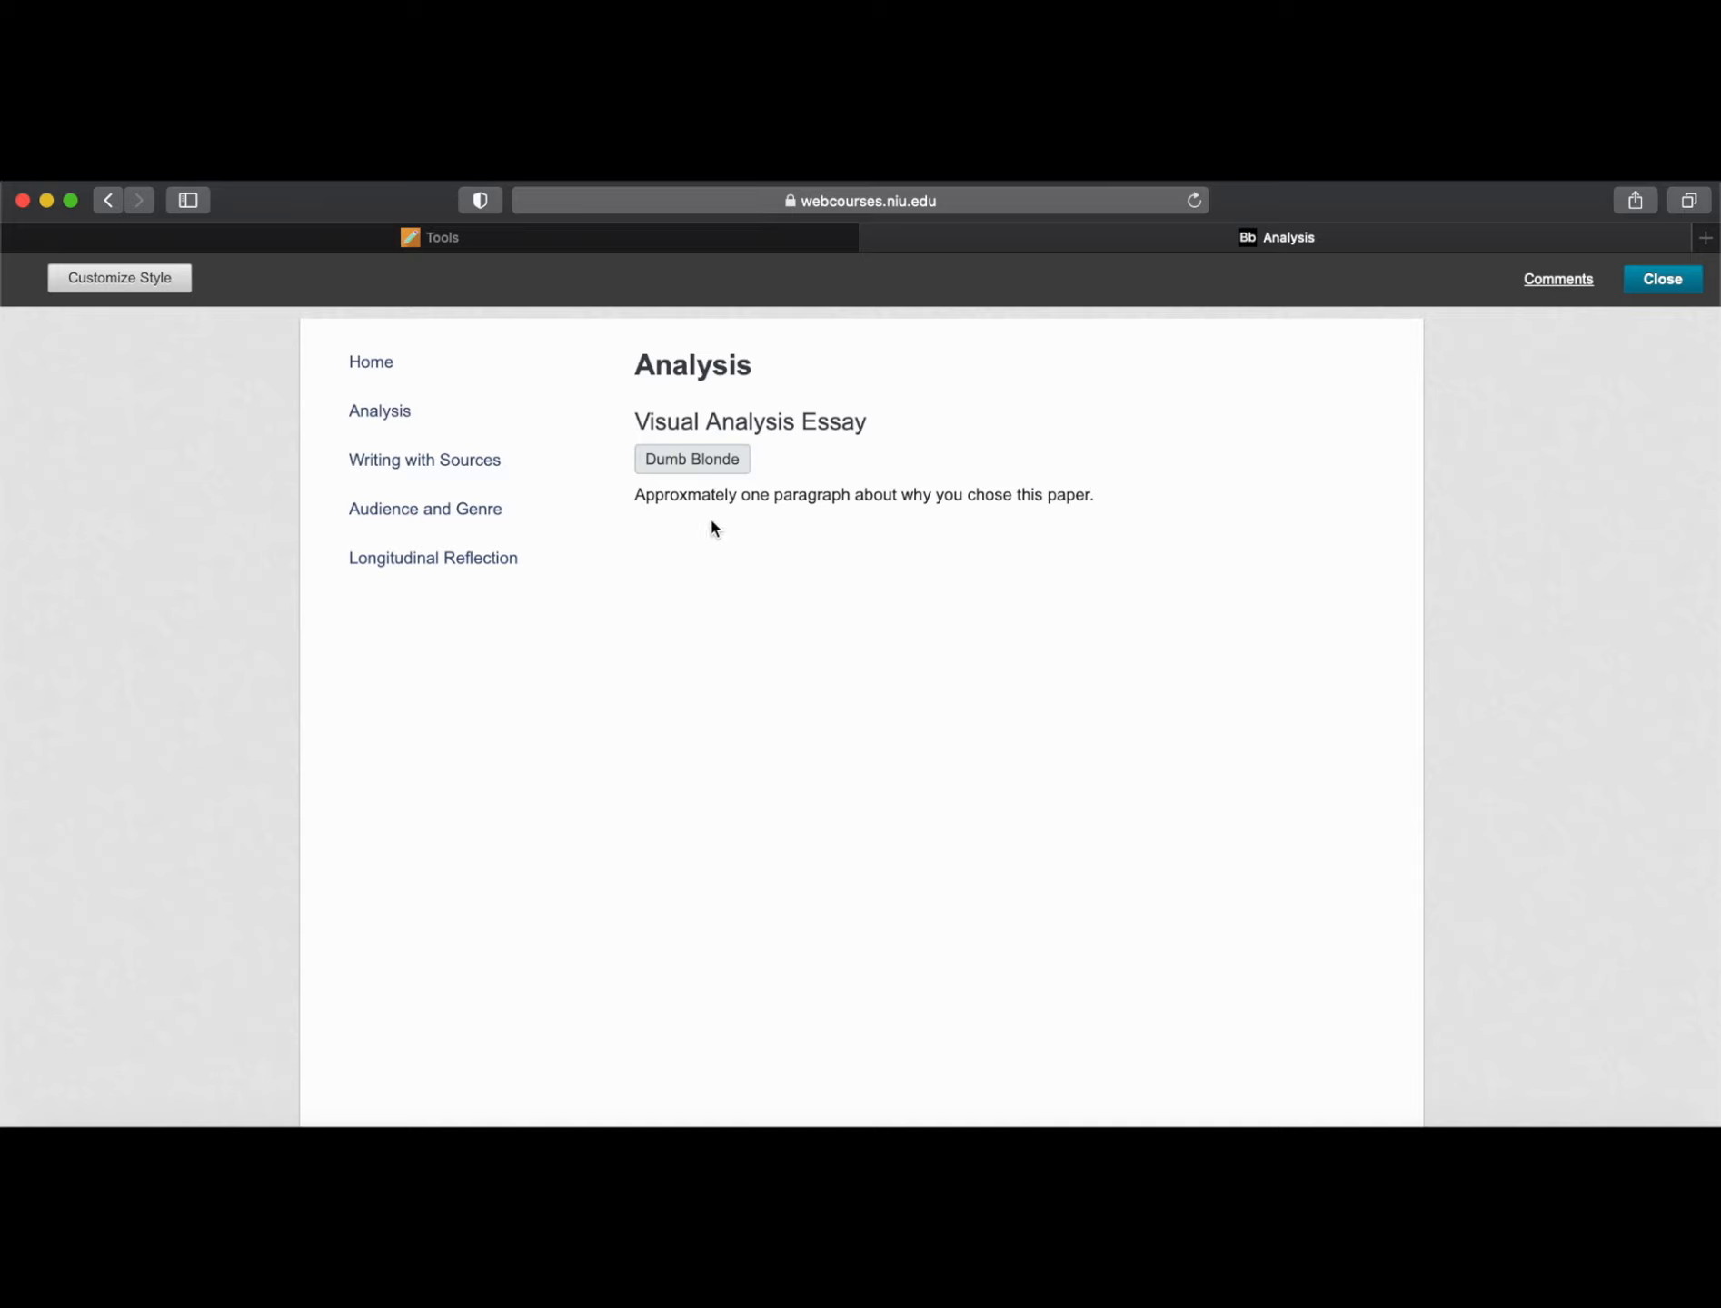
left_click(707, 470)
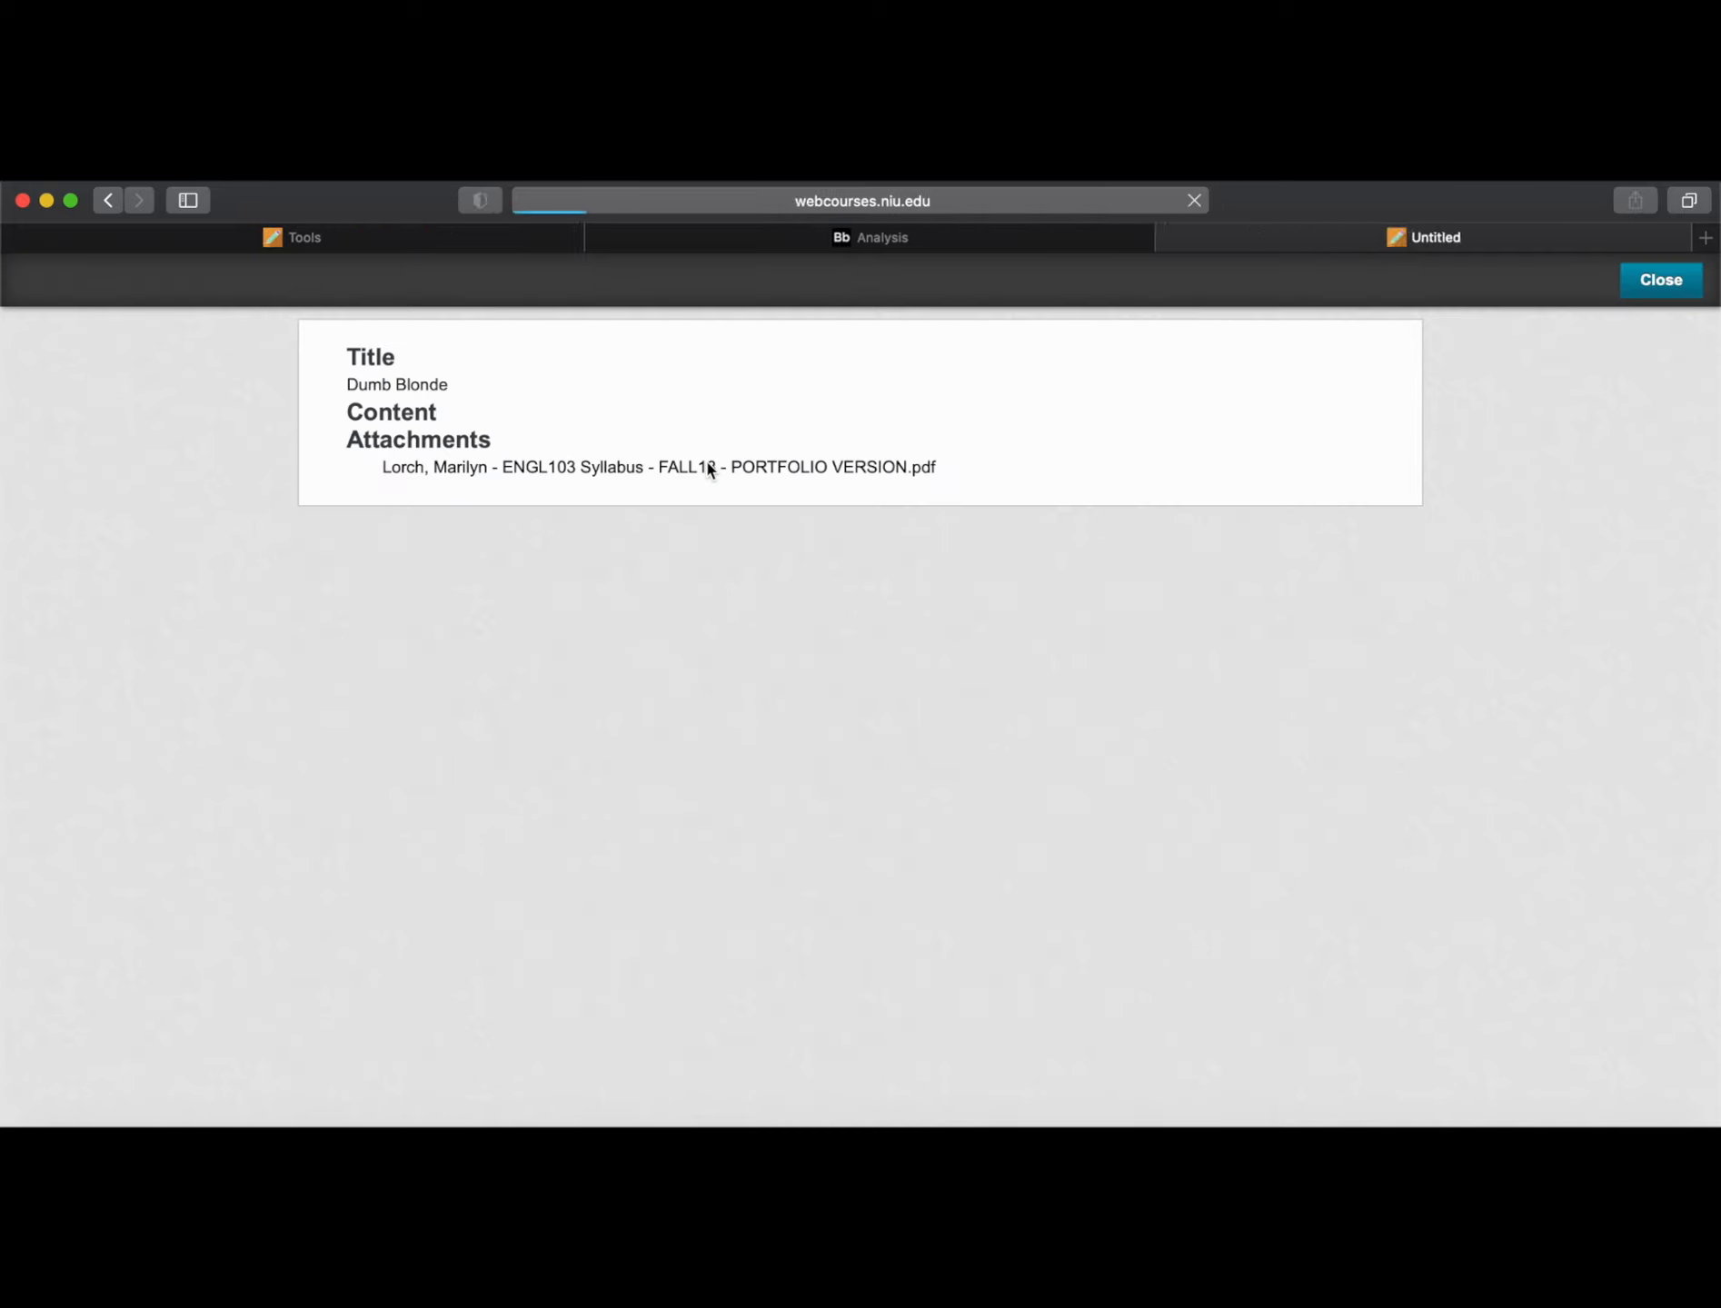
left_click(435, 467)
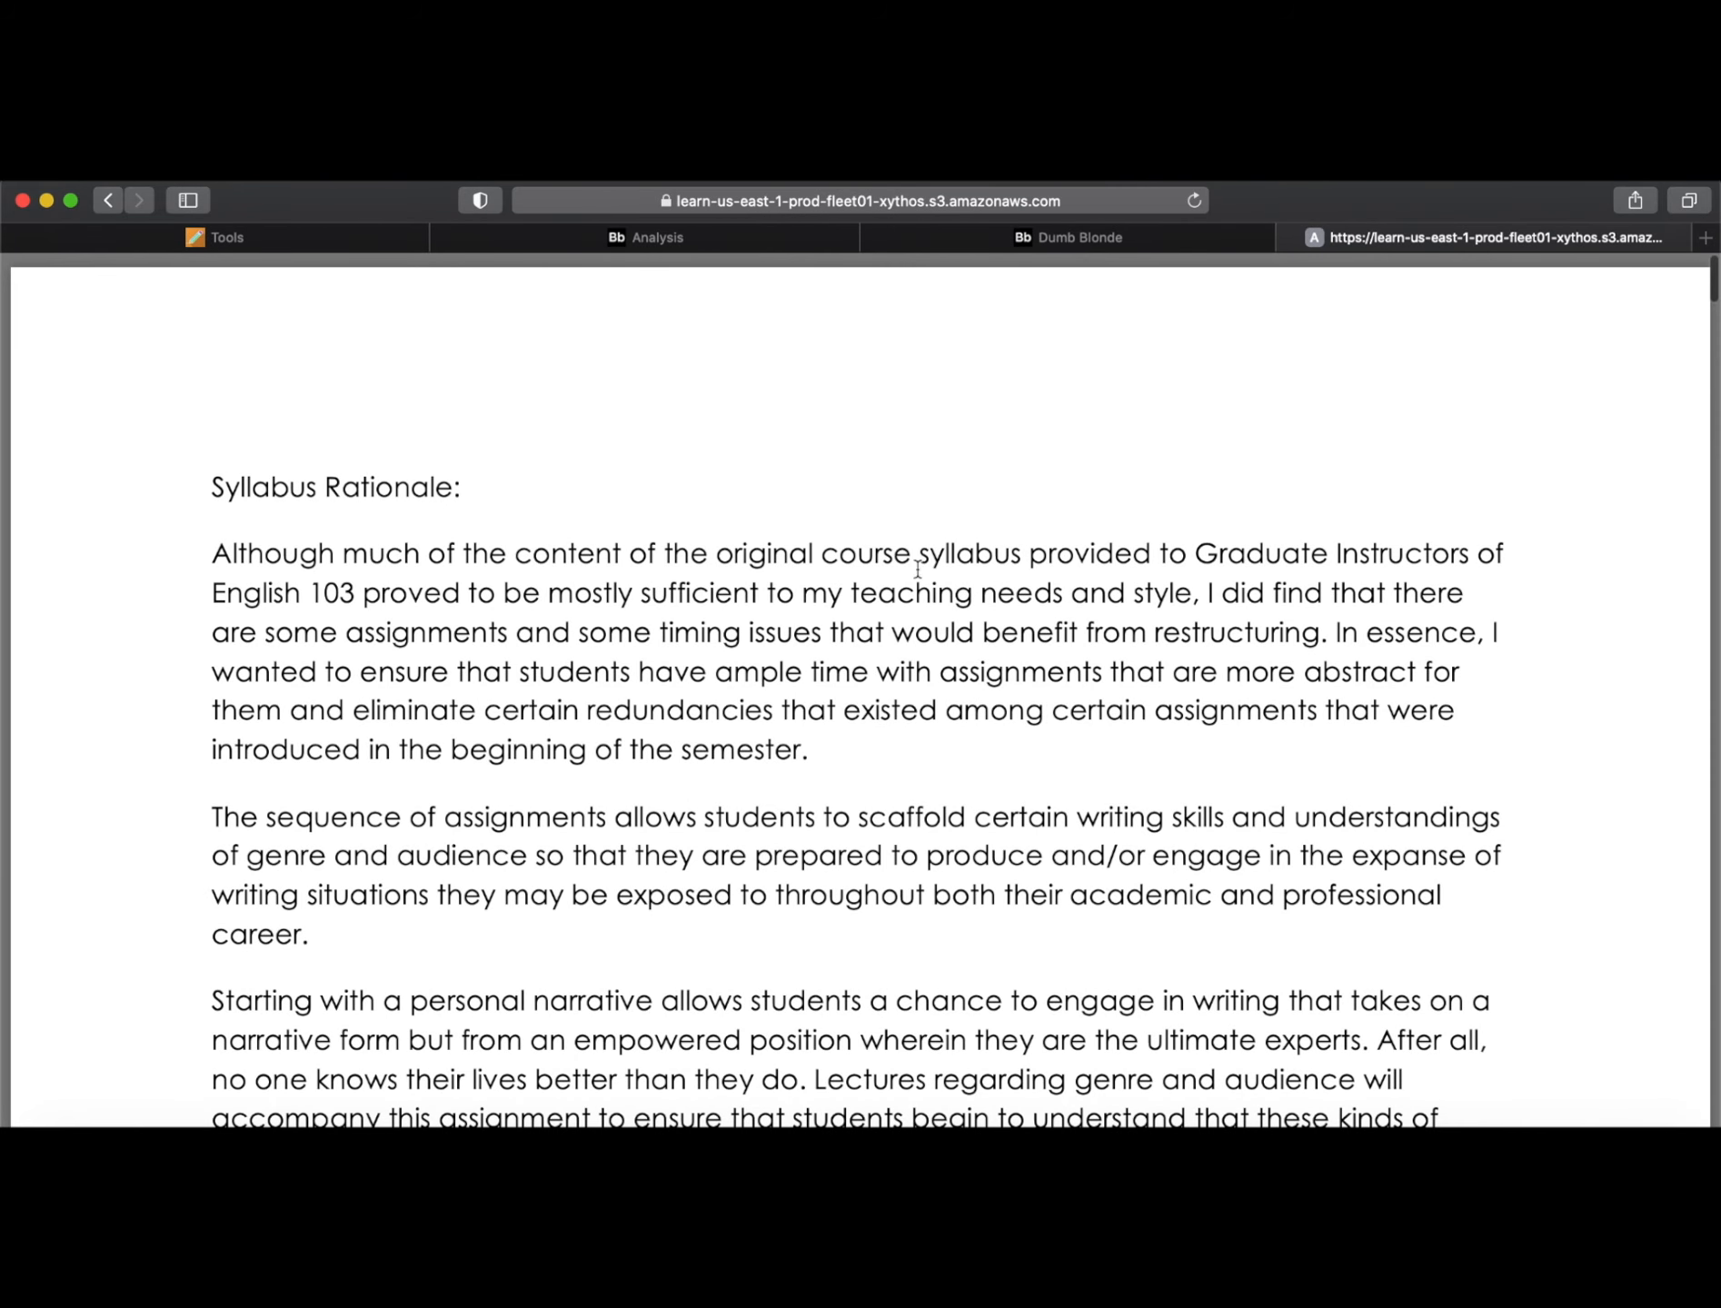
left_click(1287, 236)
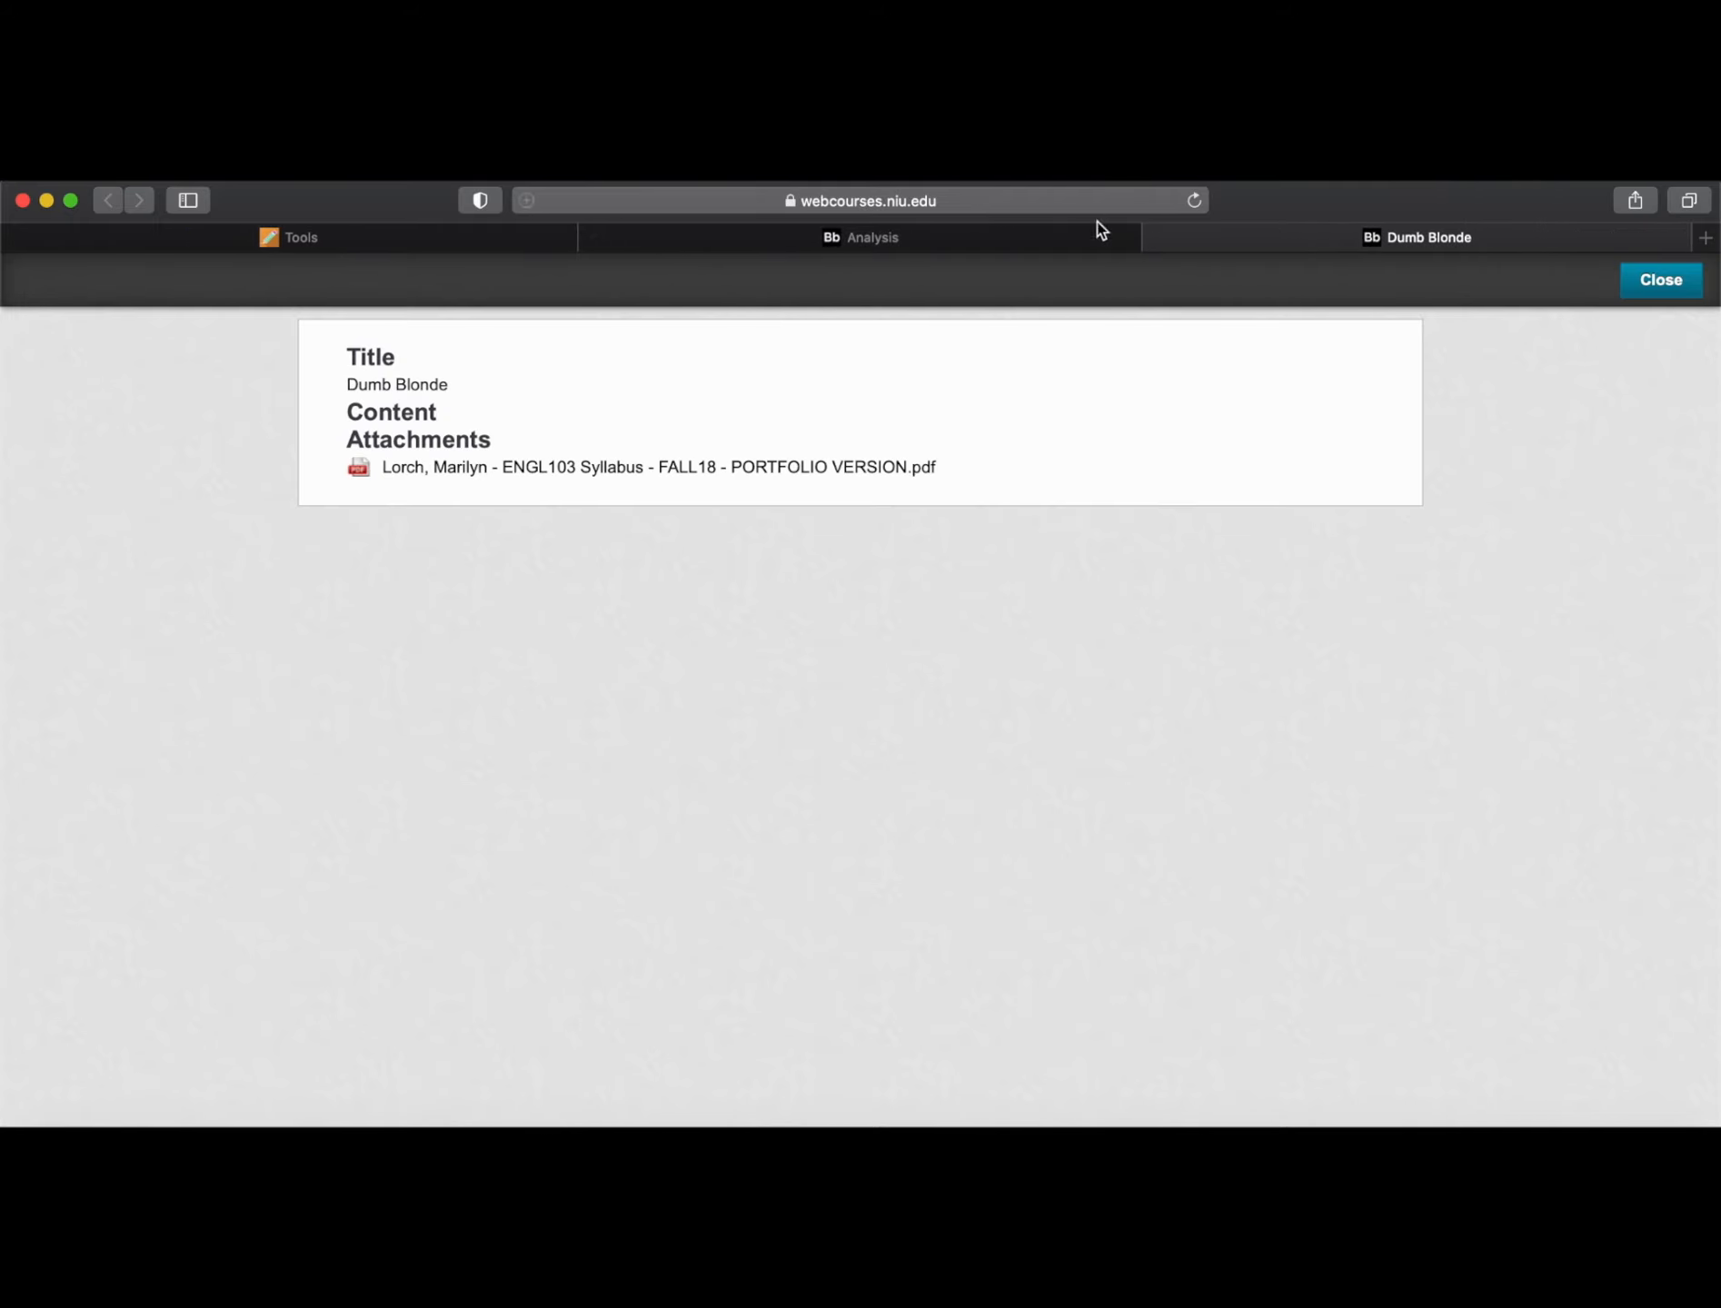
left_click(1158, 237)
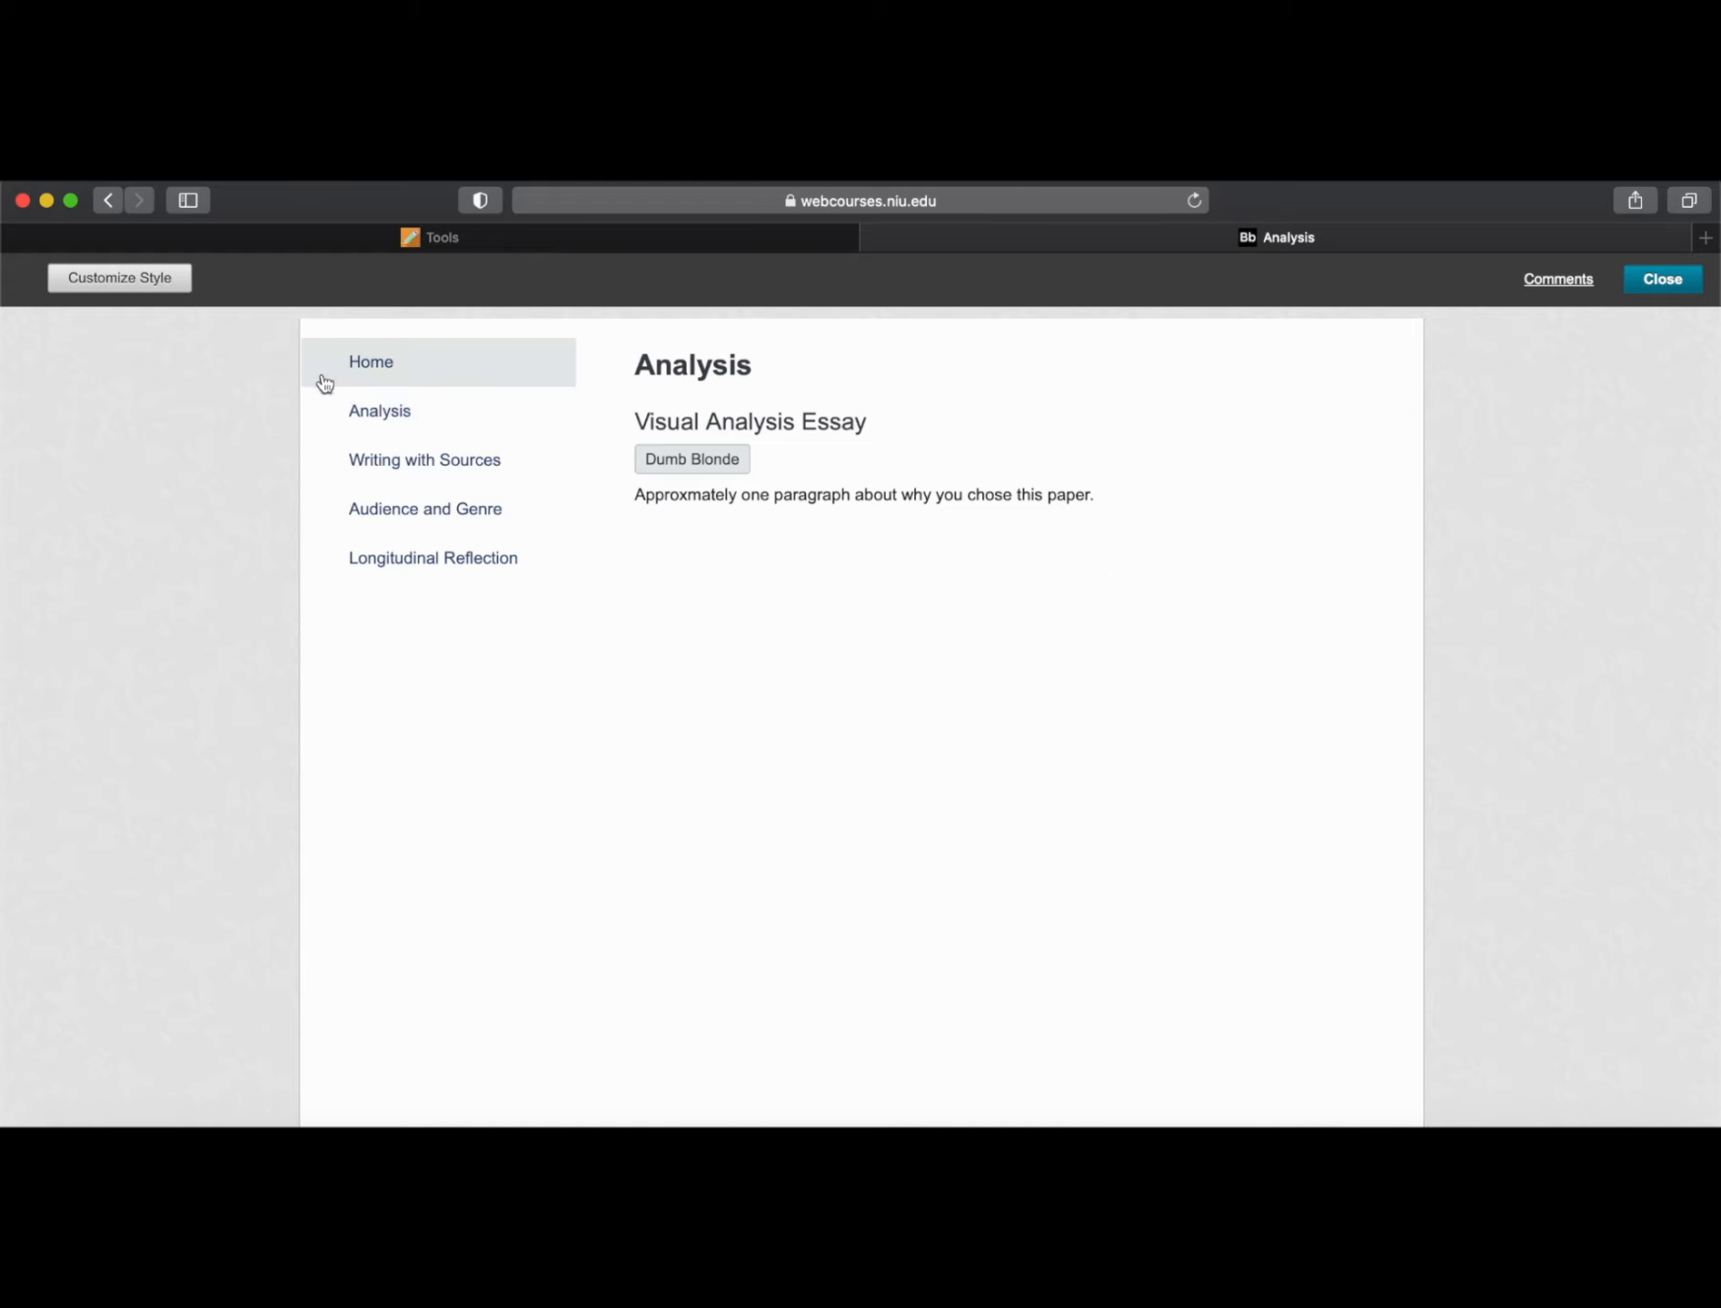
left_click(136, 286)
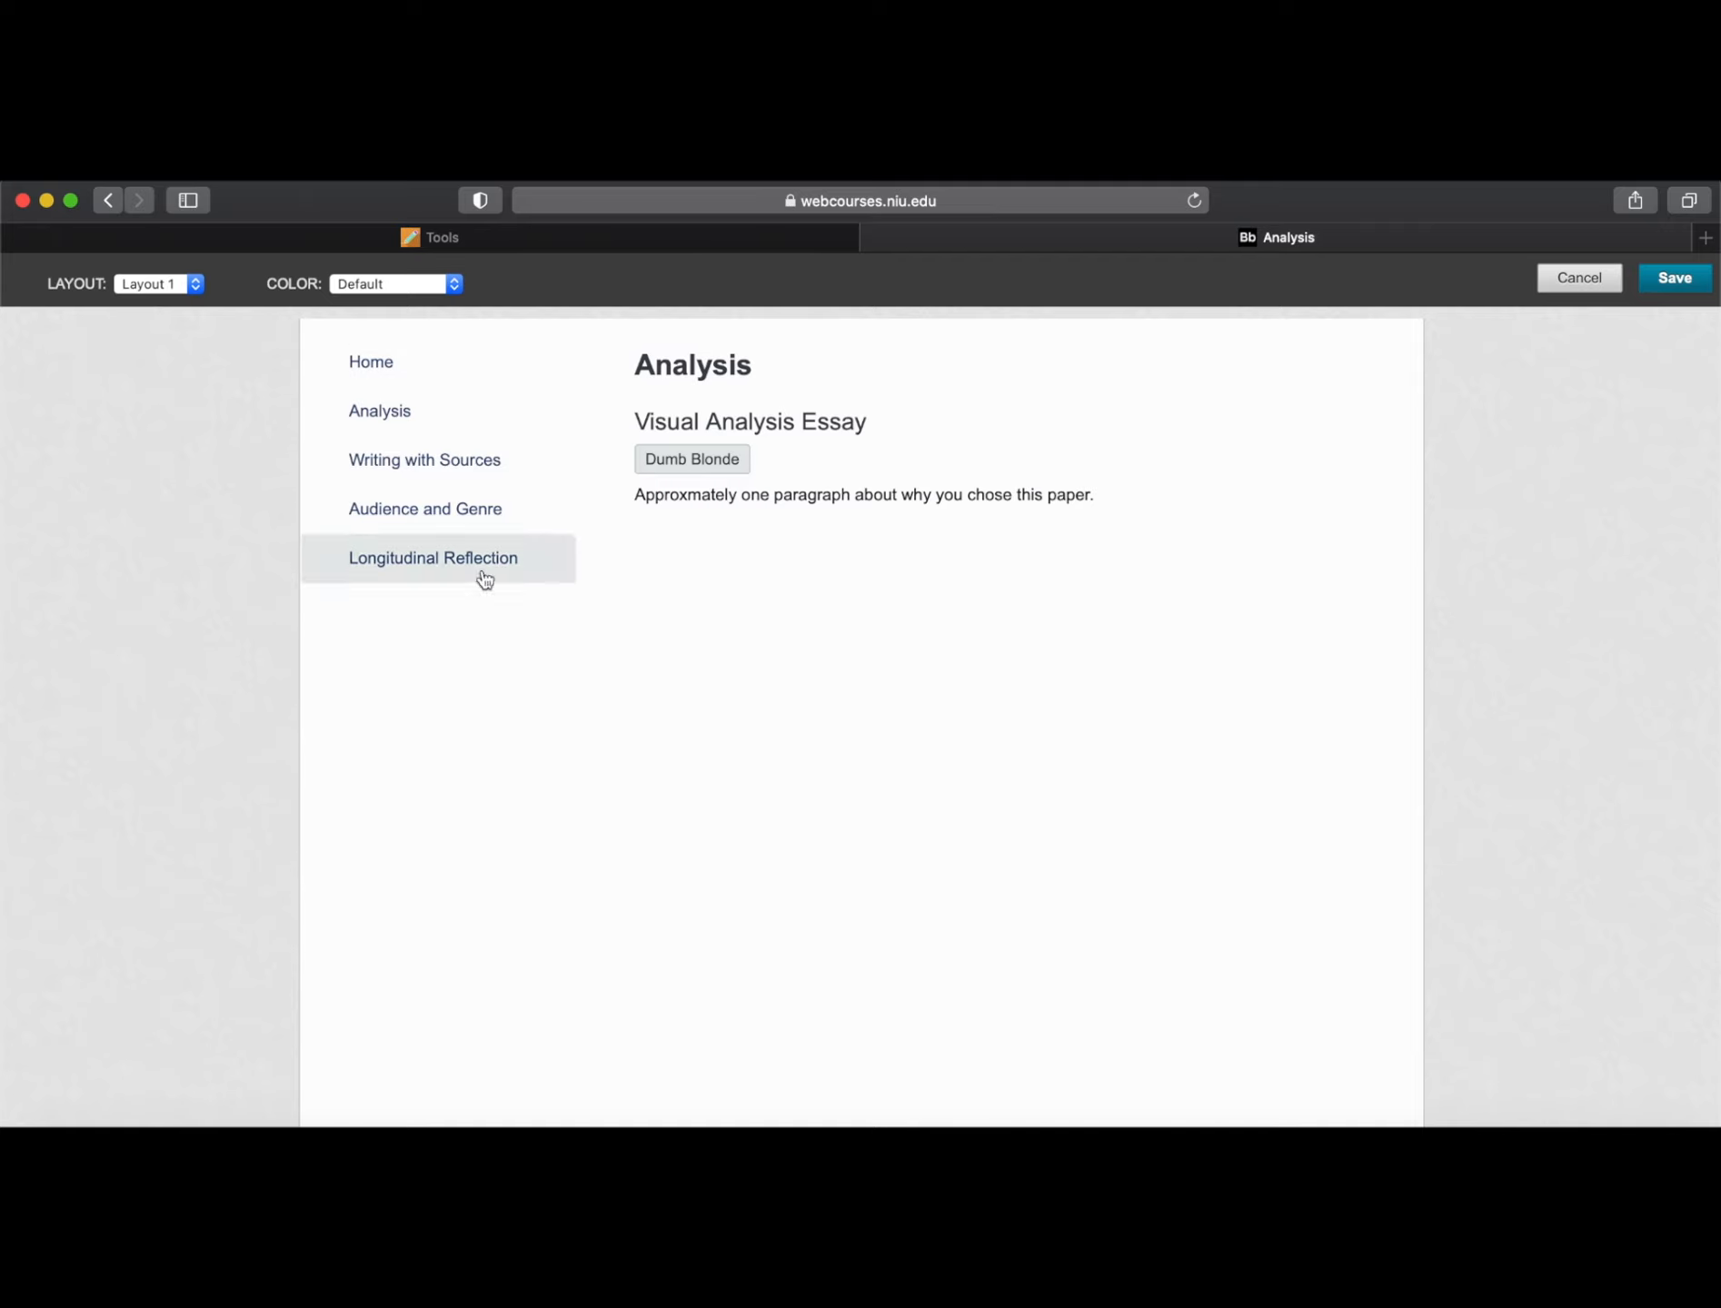
Try Layouts 2 and 3, settle on Layout 4 with top navigation, and view Home
left_click(194, 284)
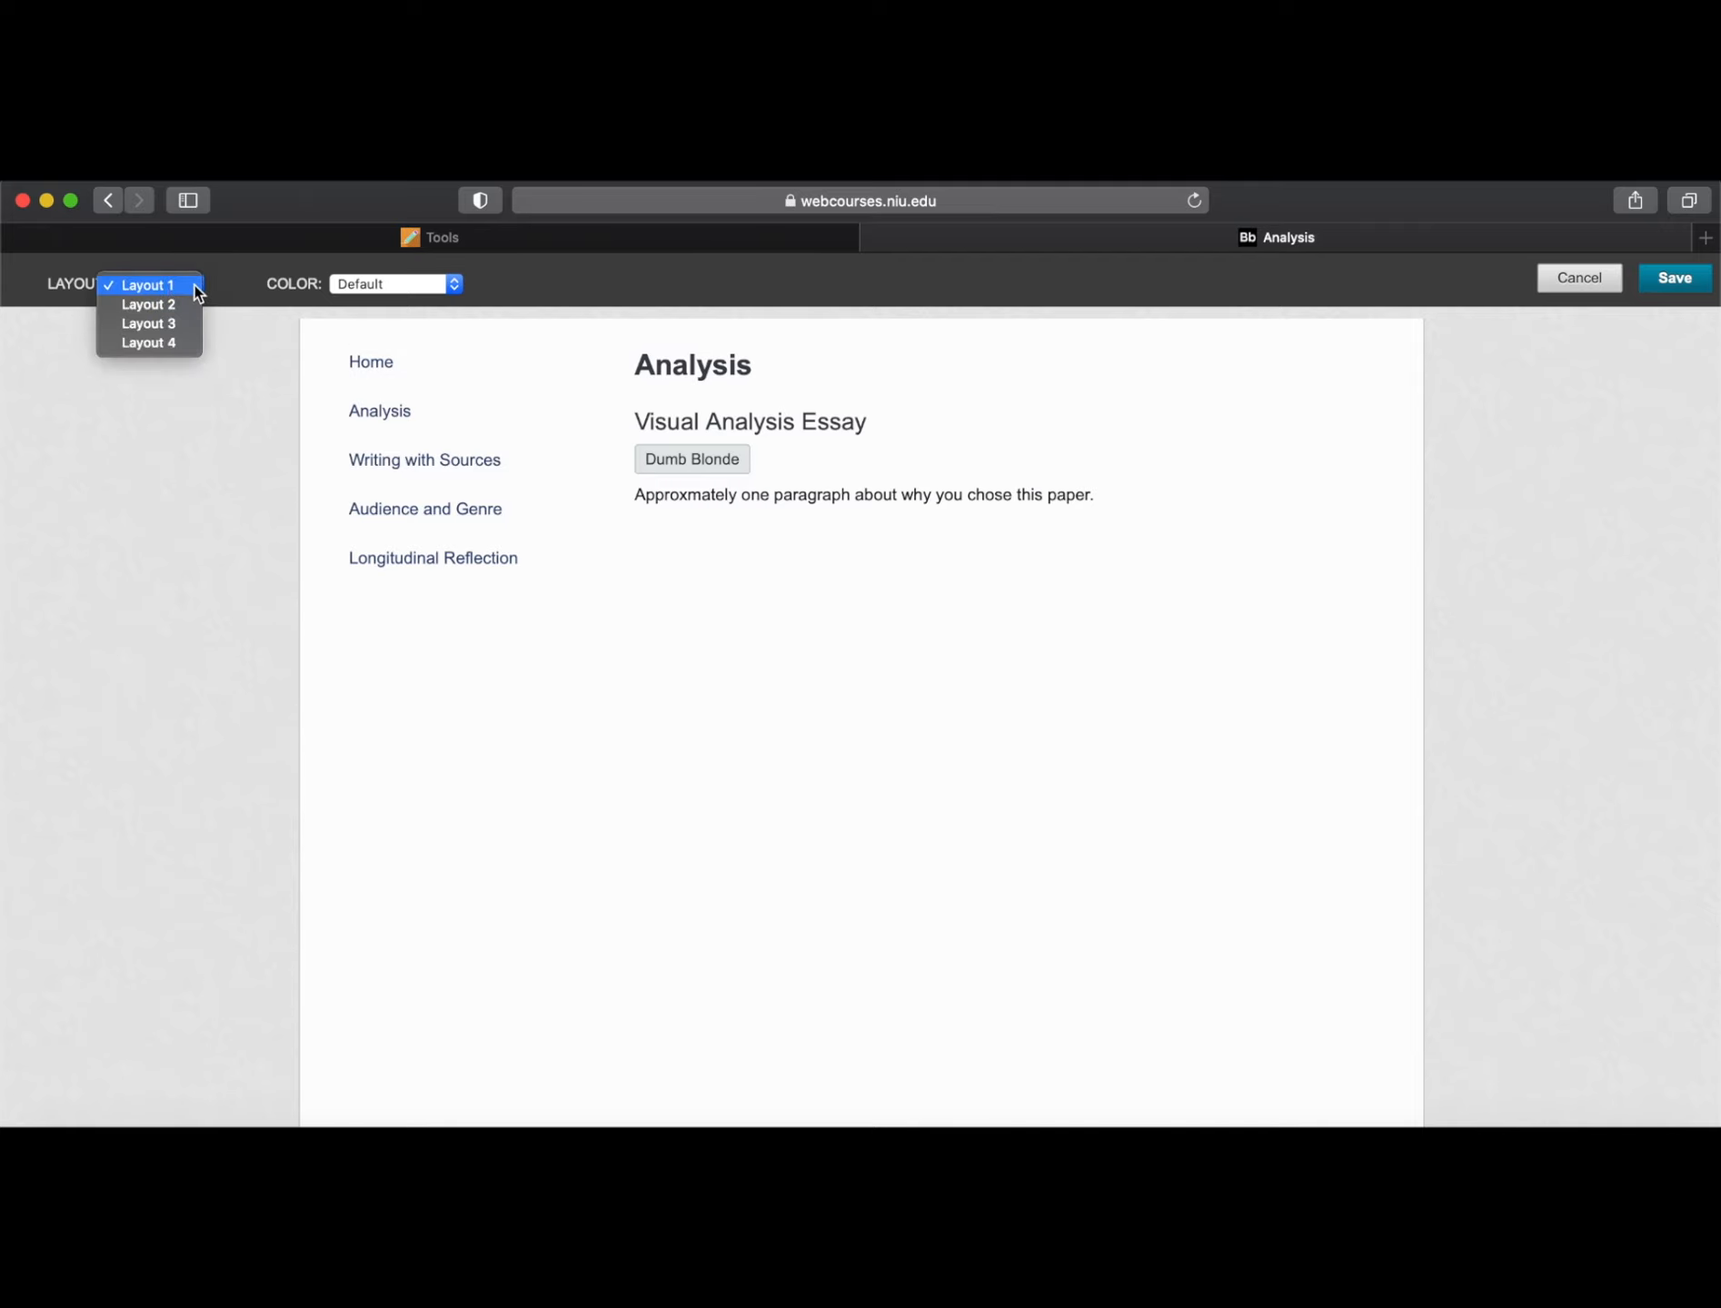
left_click(170, 307)
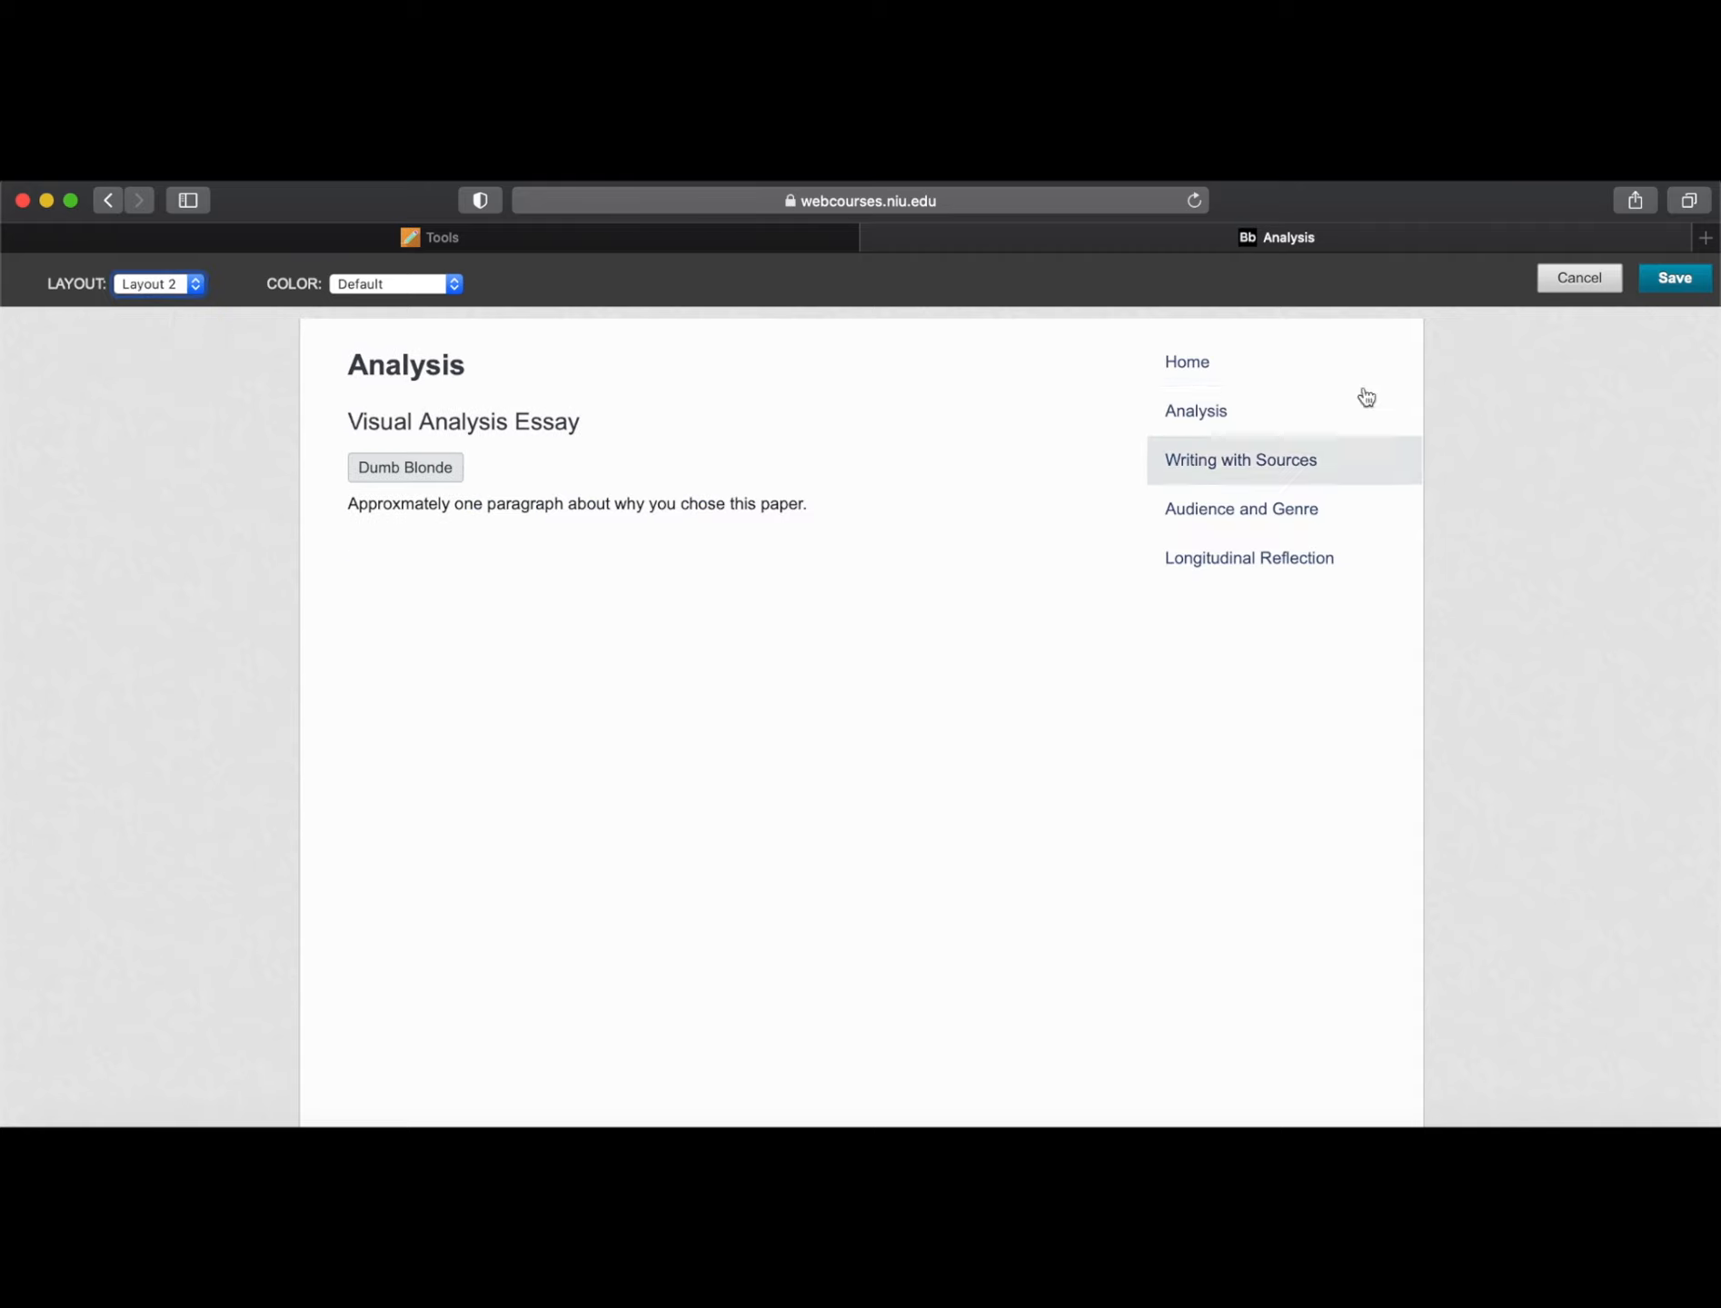
left_click(195, 285)
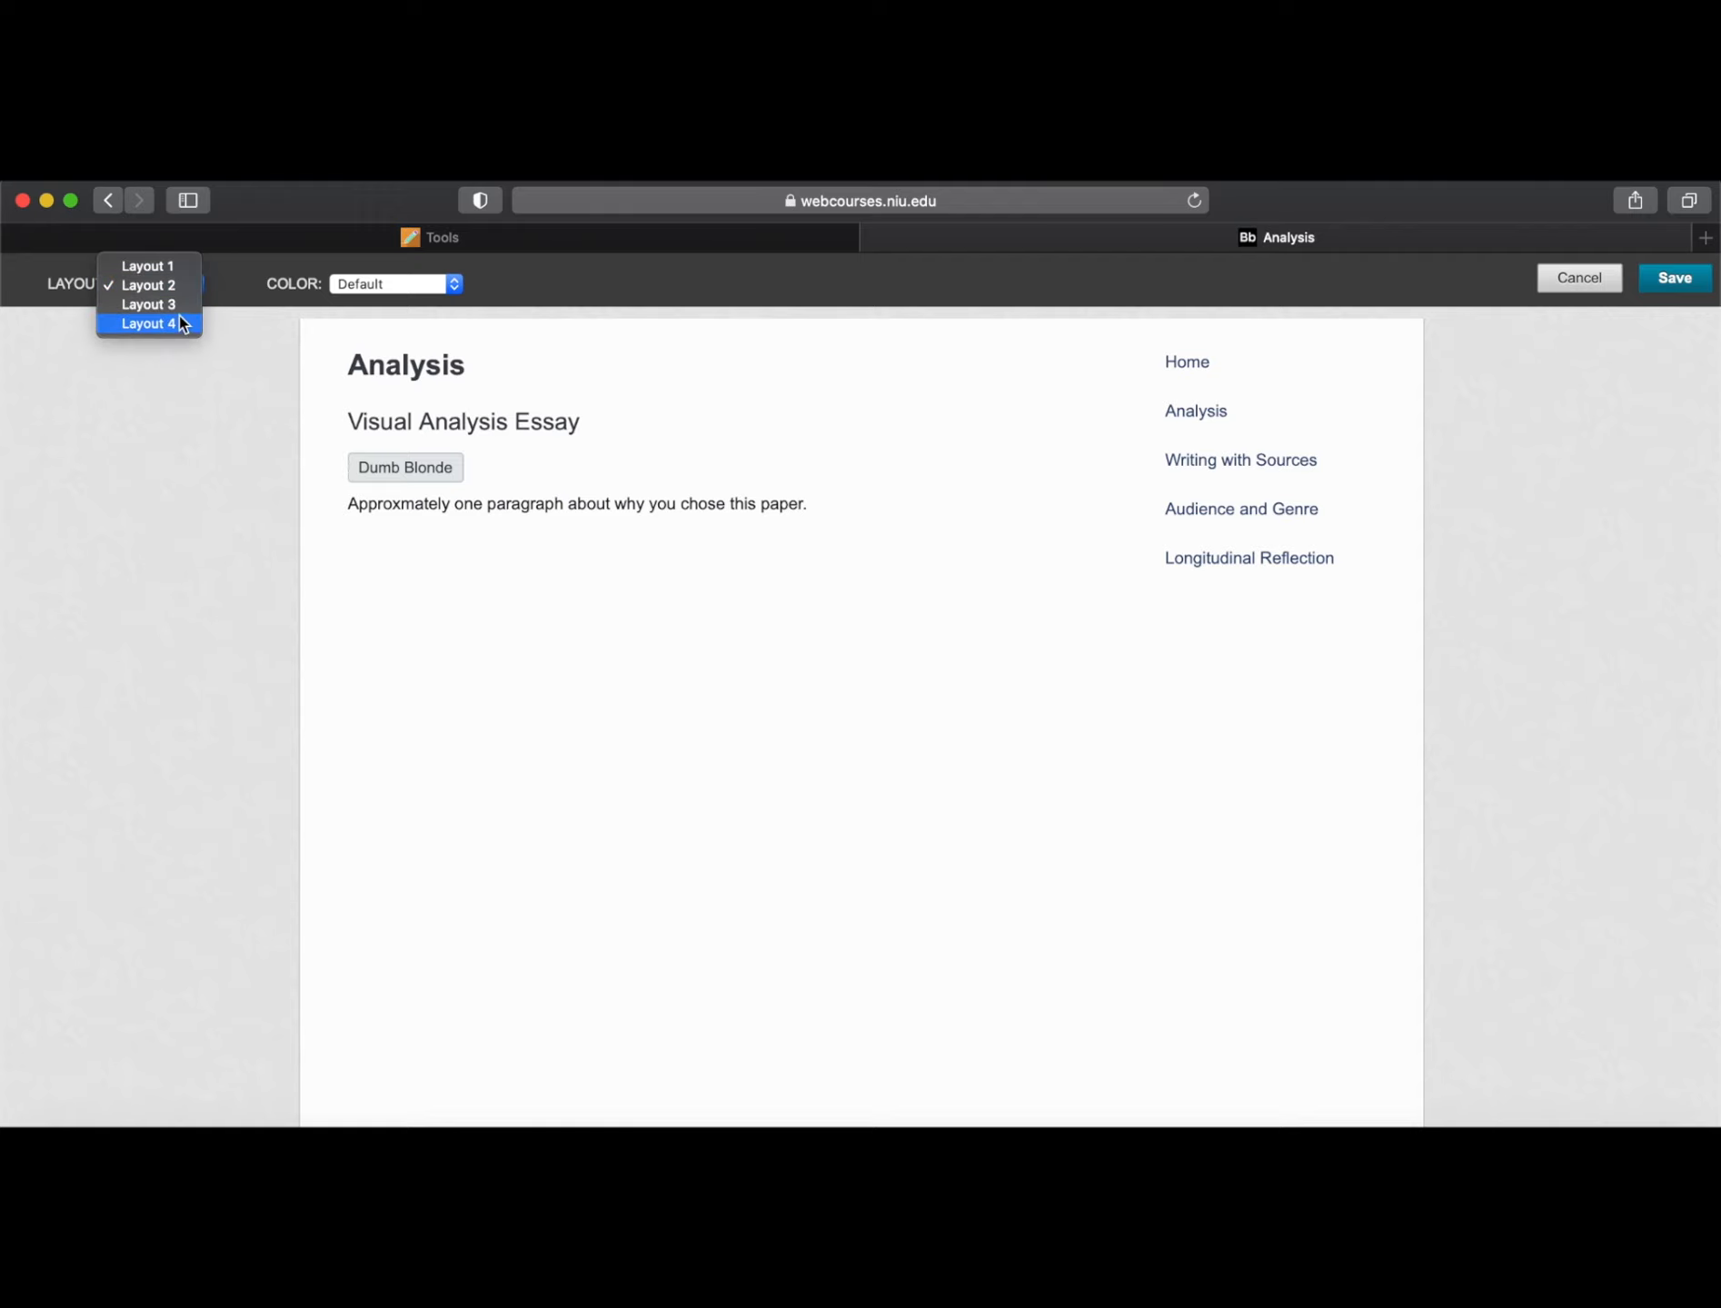
left_click(179, 307)
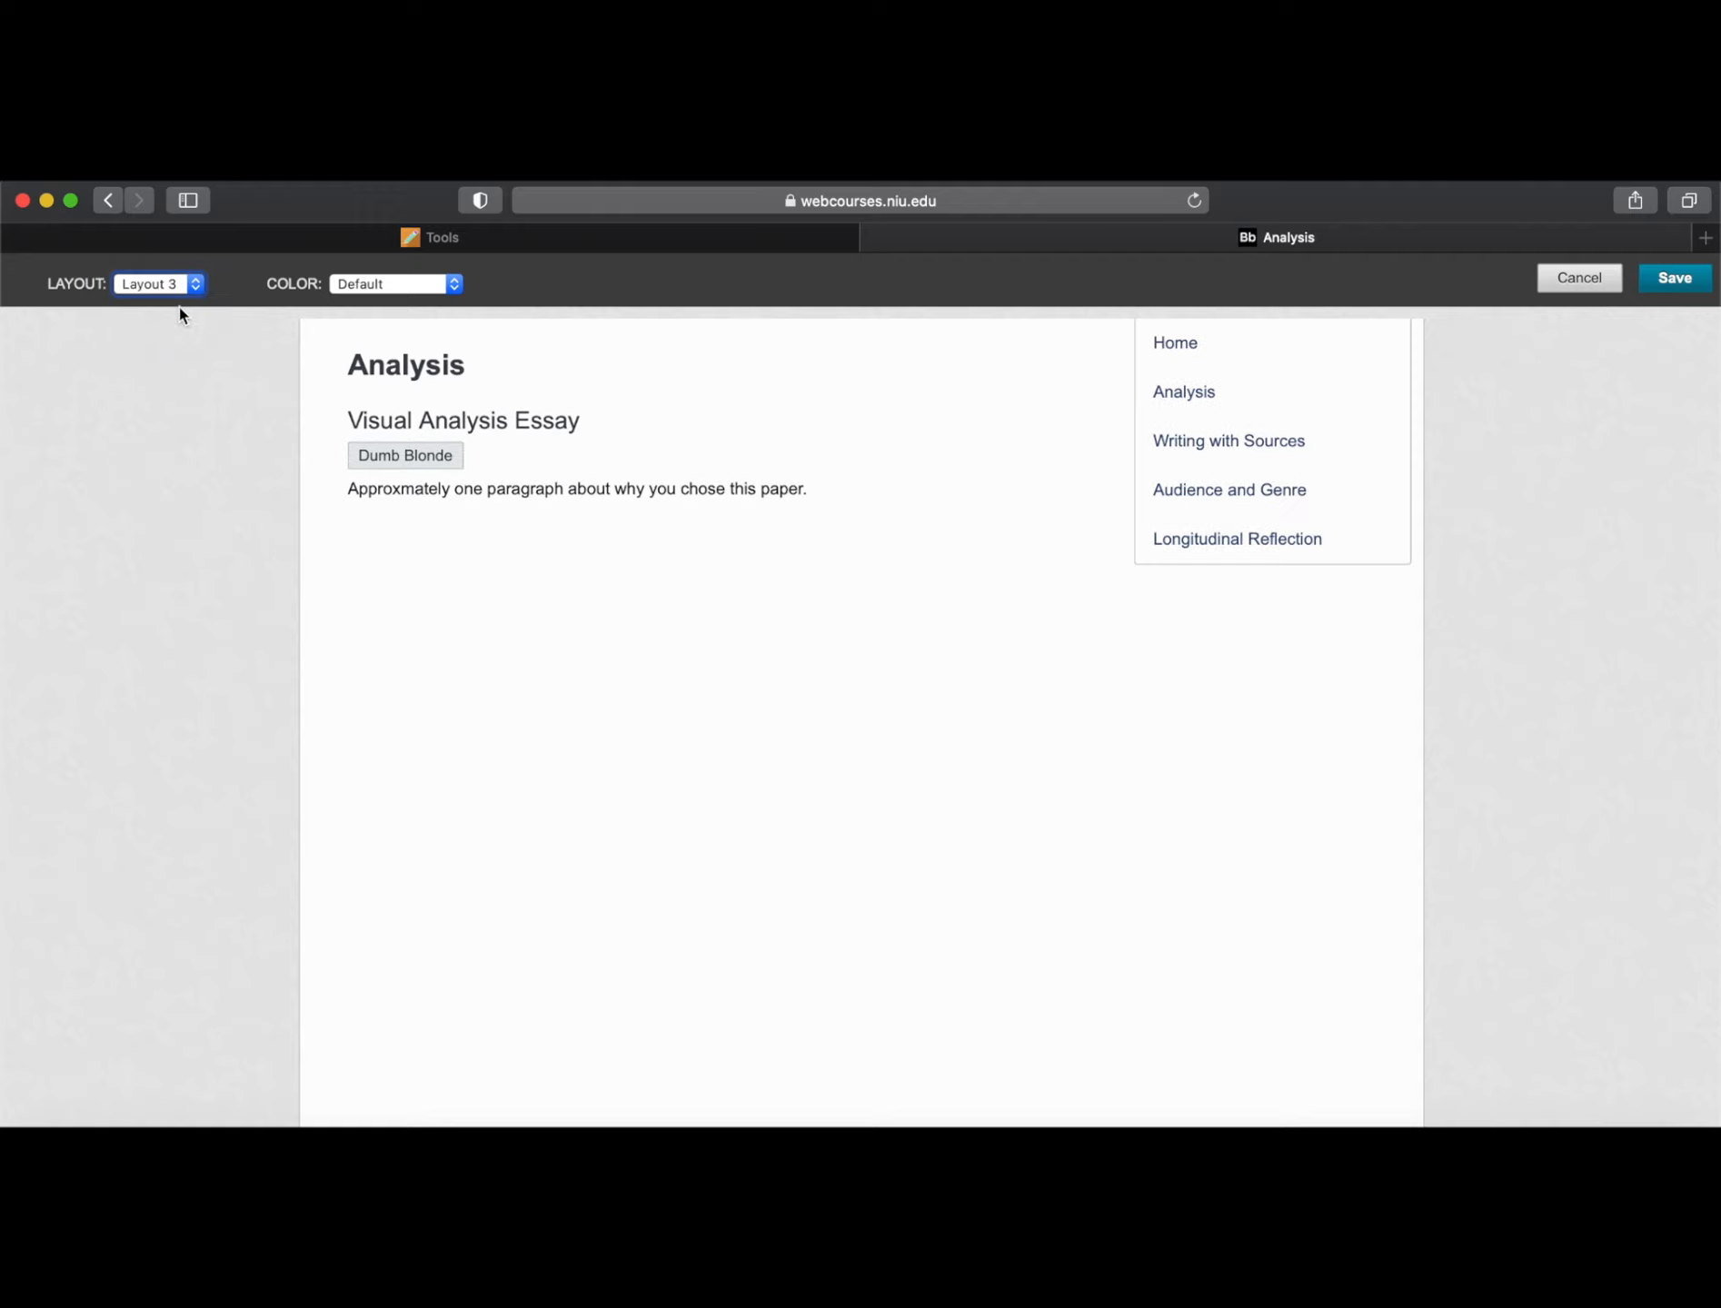
left_click(195, 285)
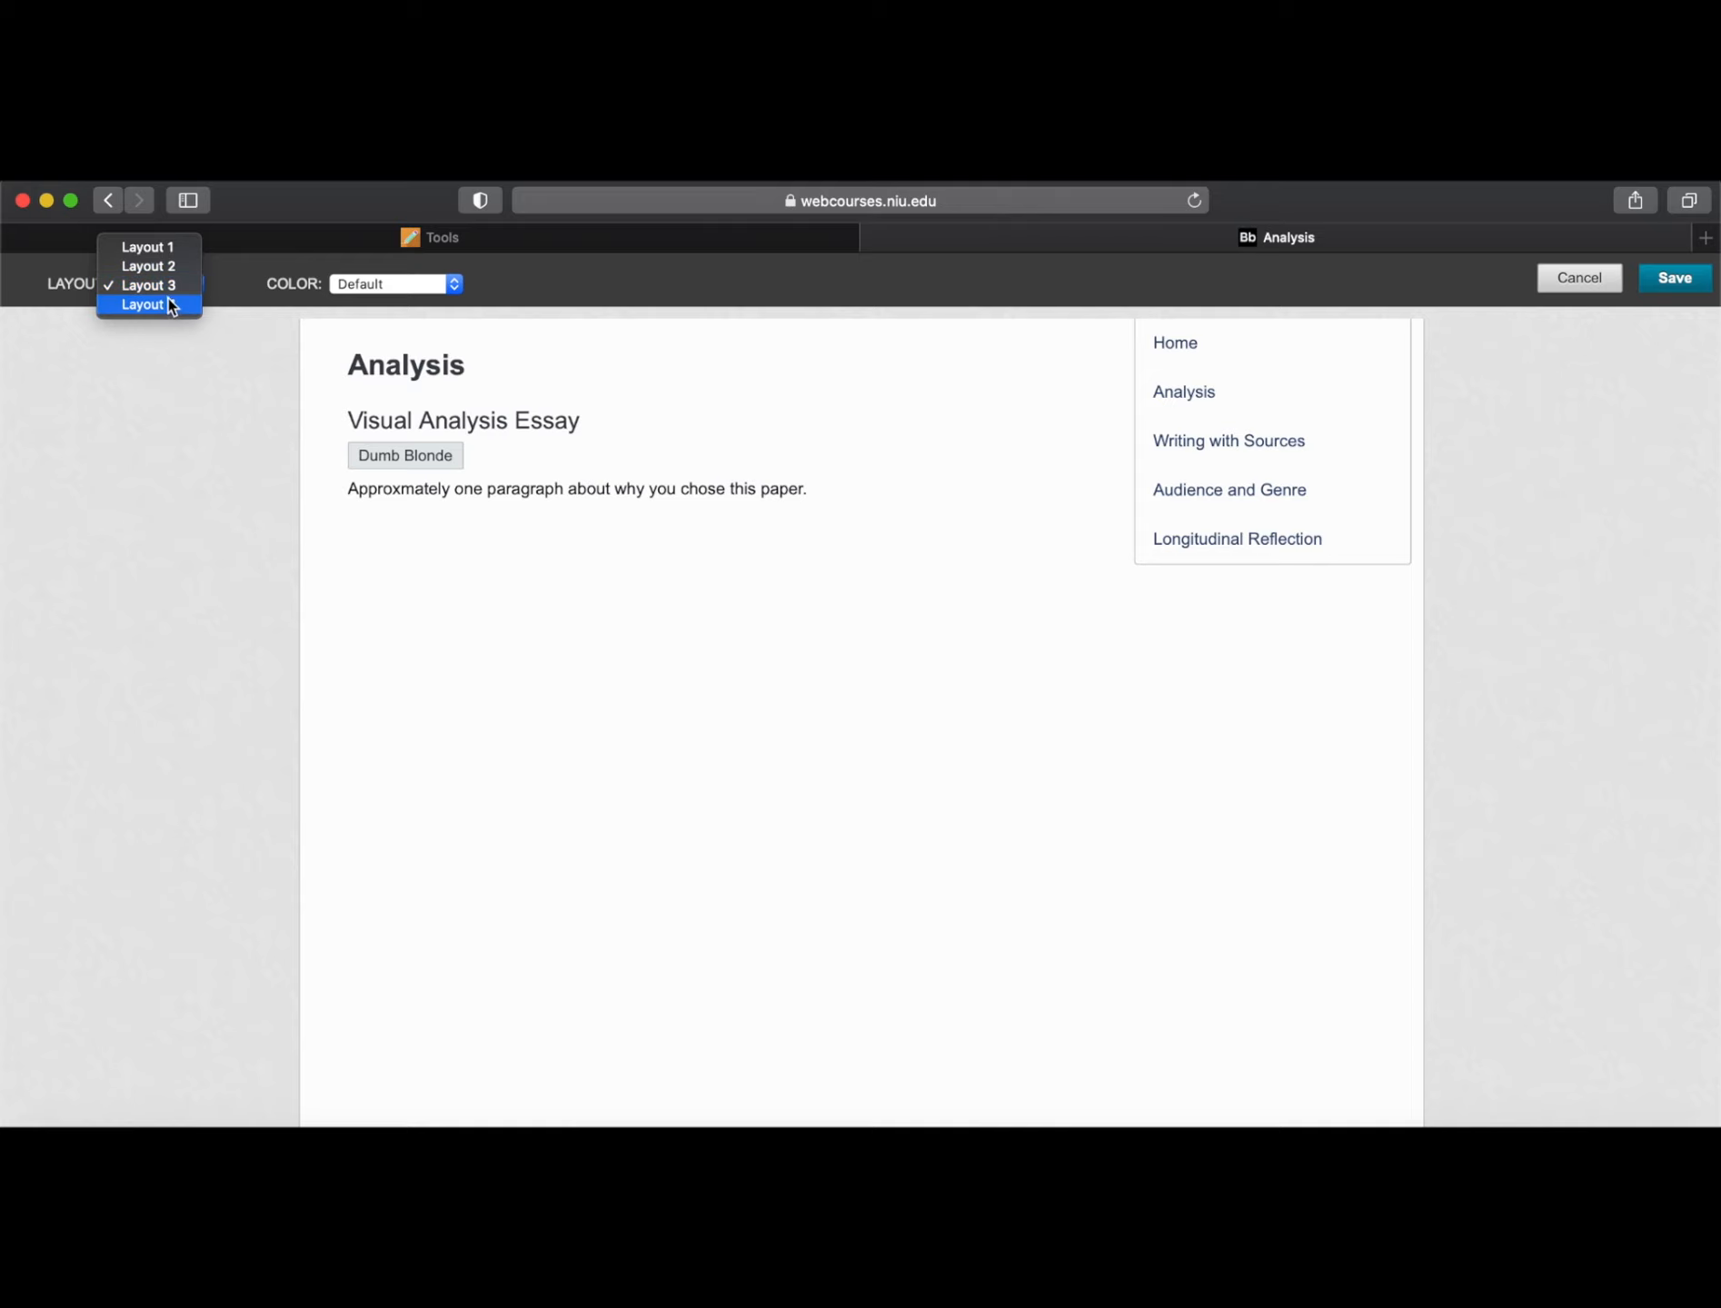
left_click(170, 307)
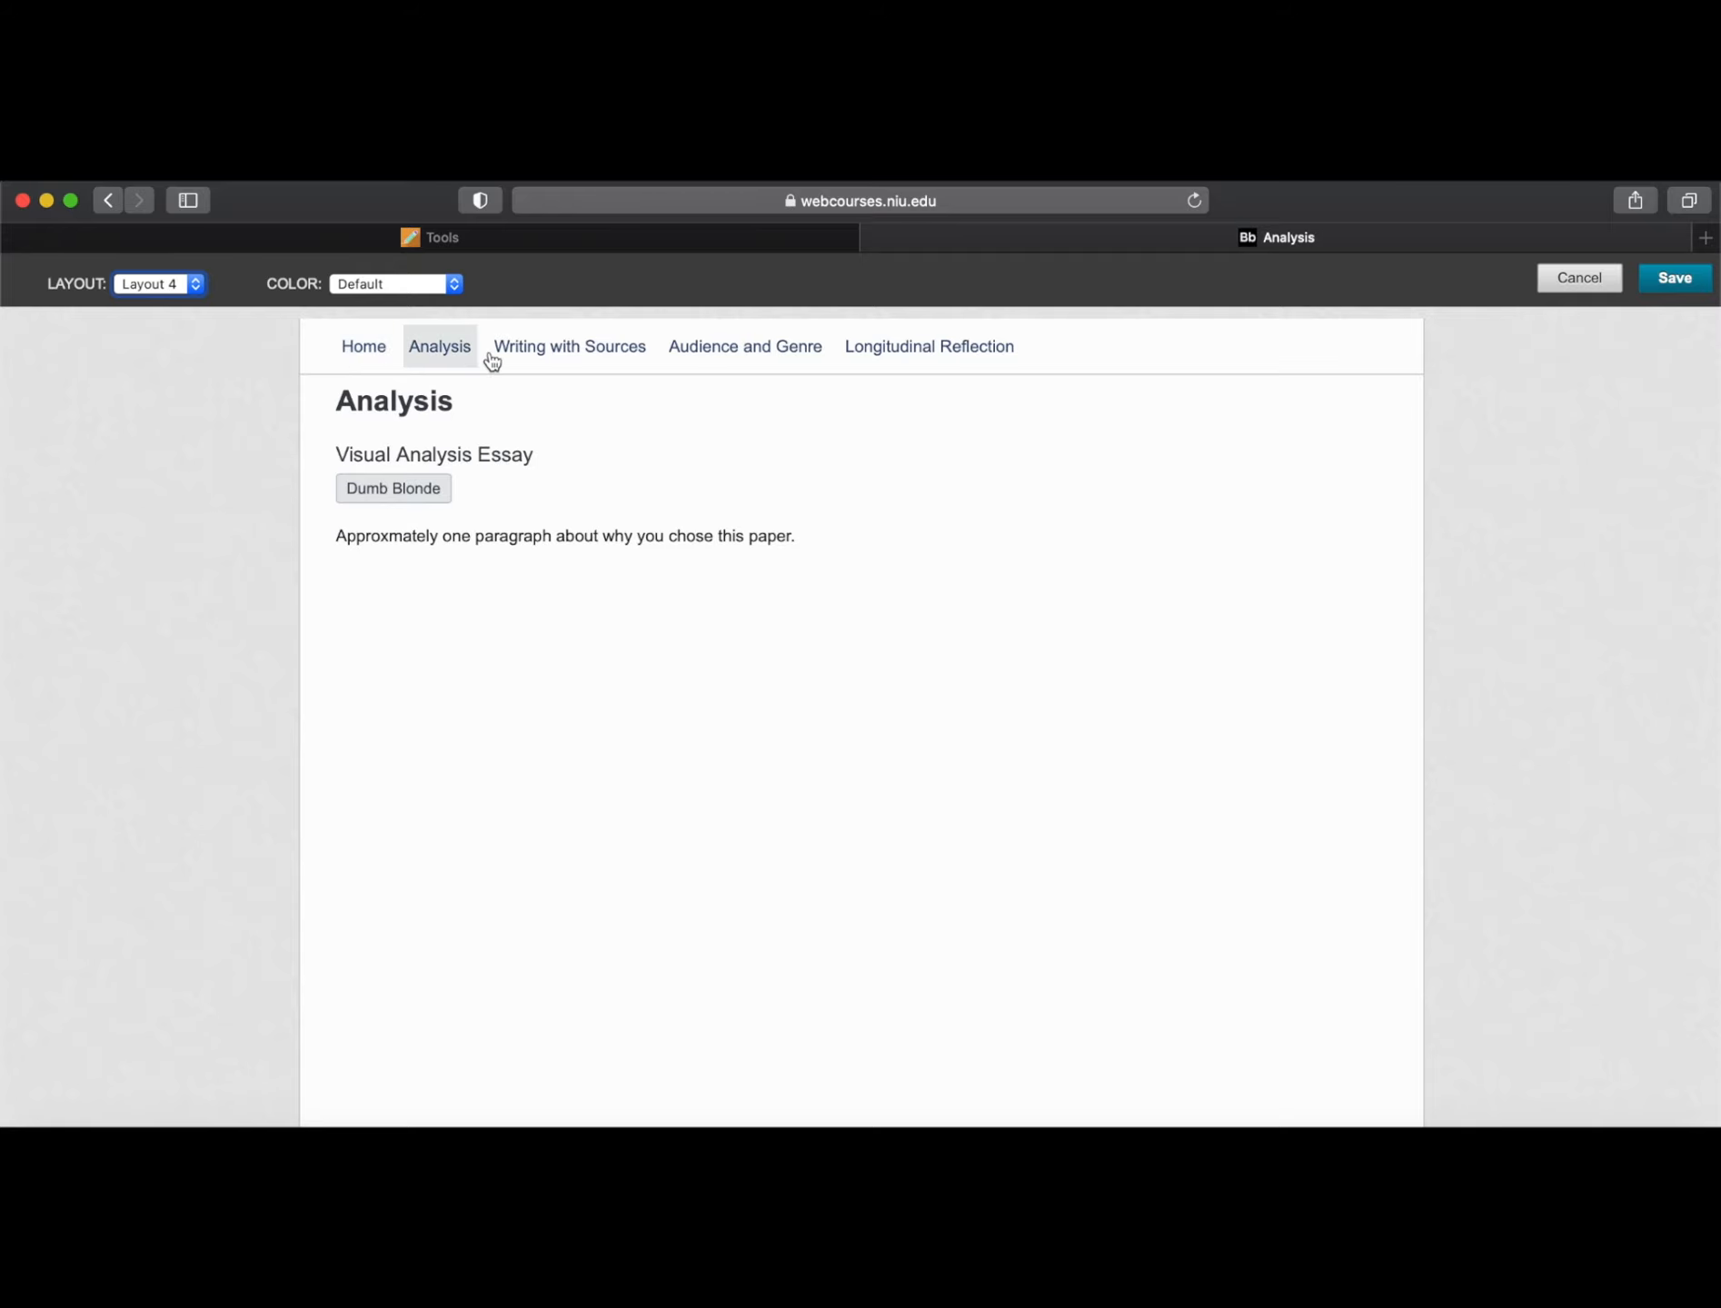
left_click(361, 353)
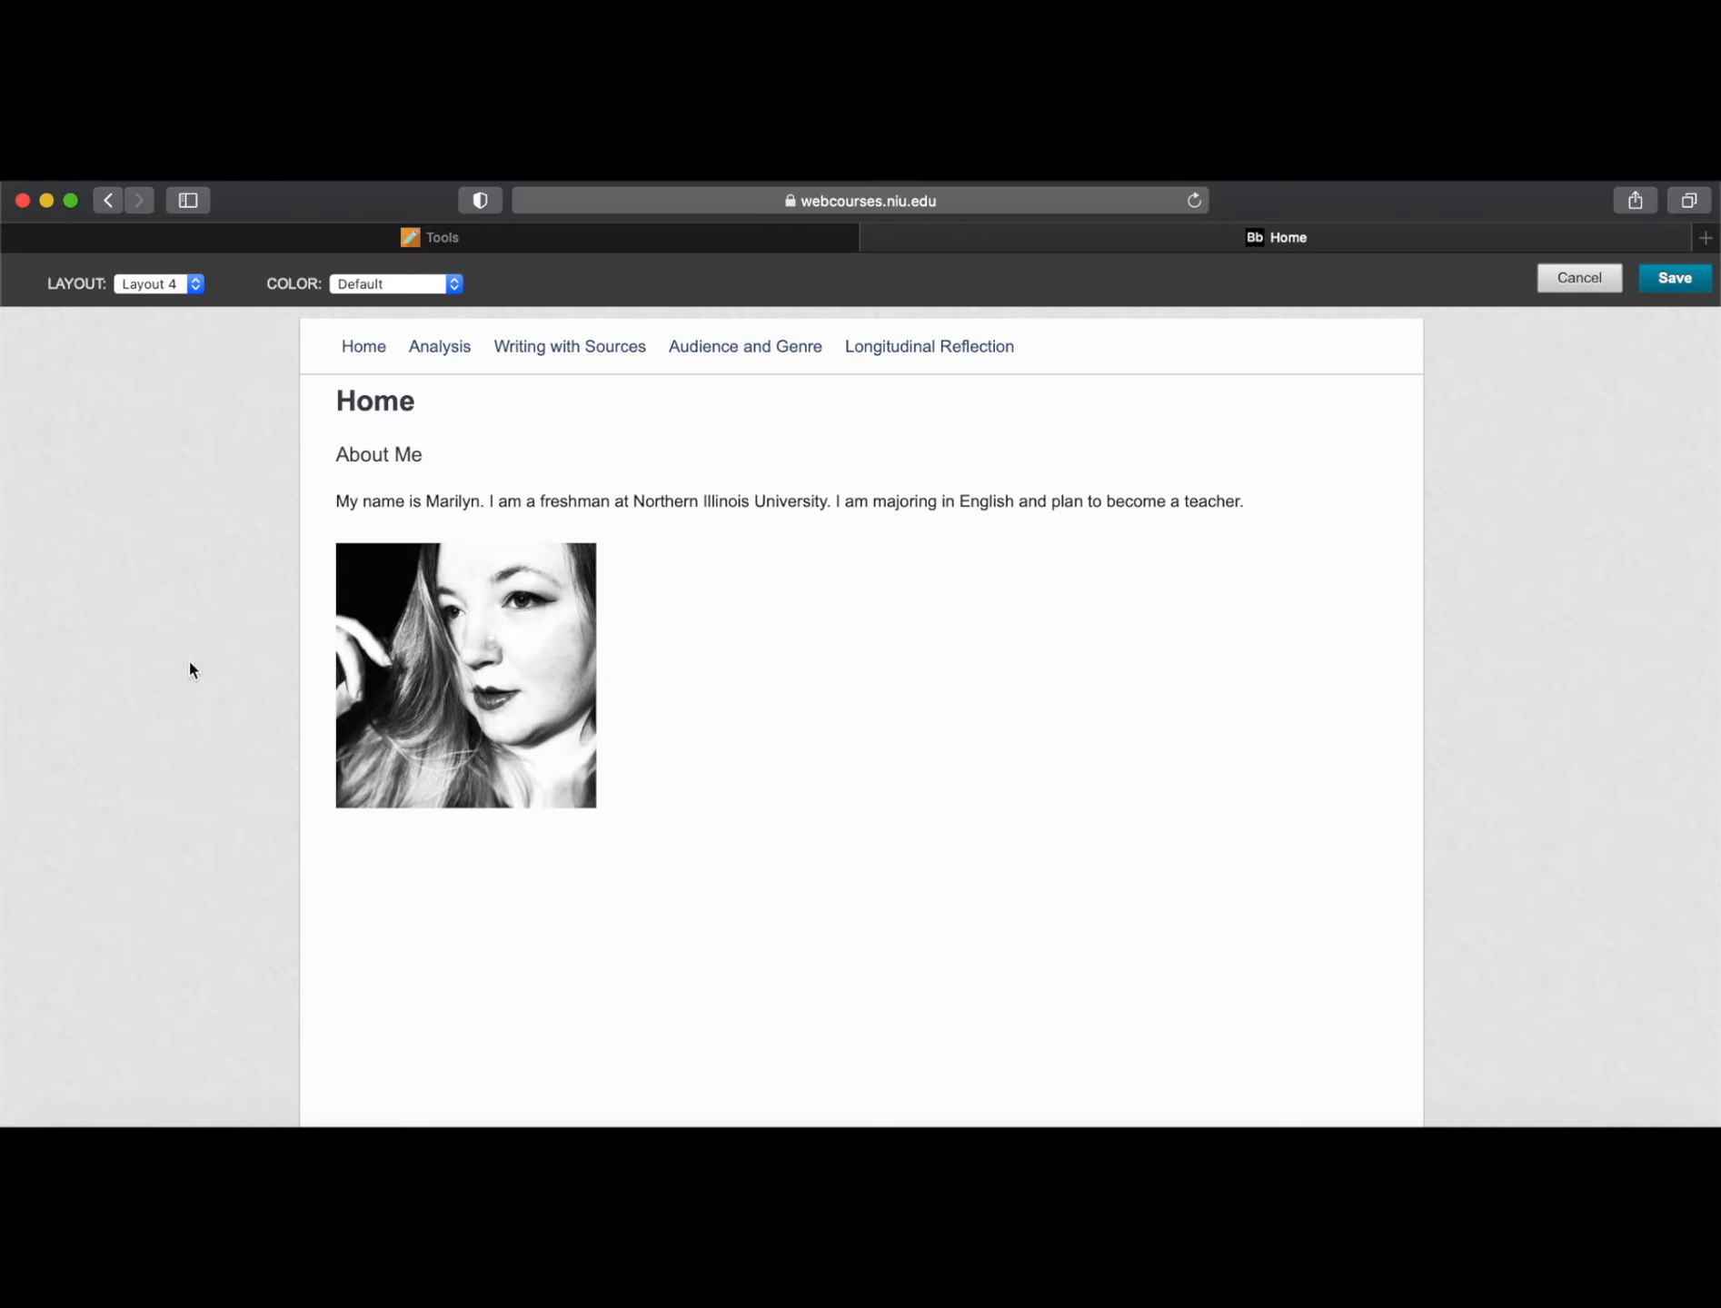
Try the Music and Garnet colour schemes, pick Nature, and save the Layout 4 style
left_click(417, 283)
scroll(420, 286, "up", 3)
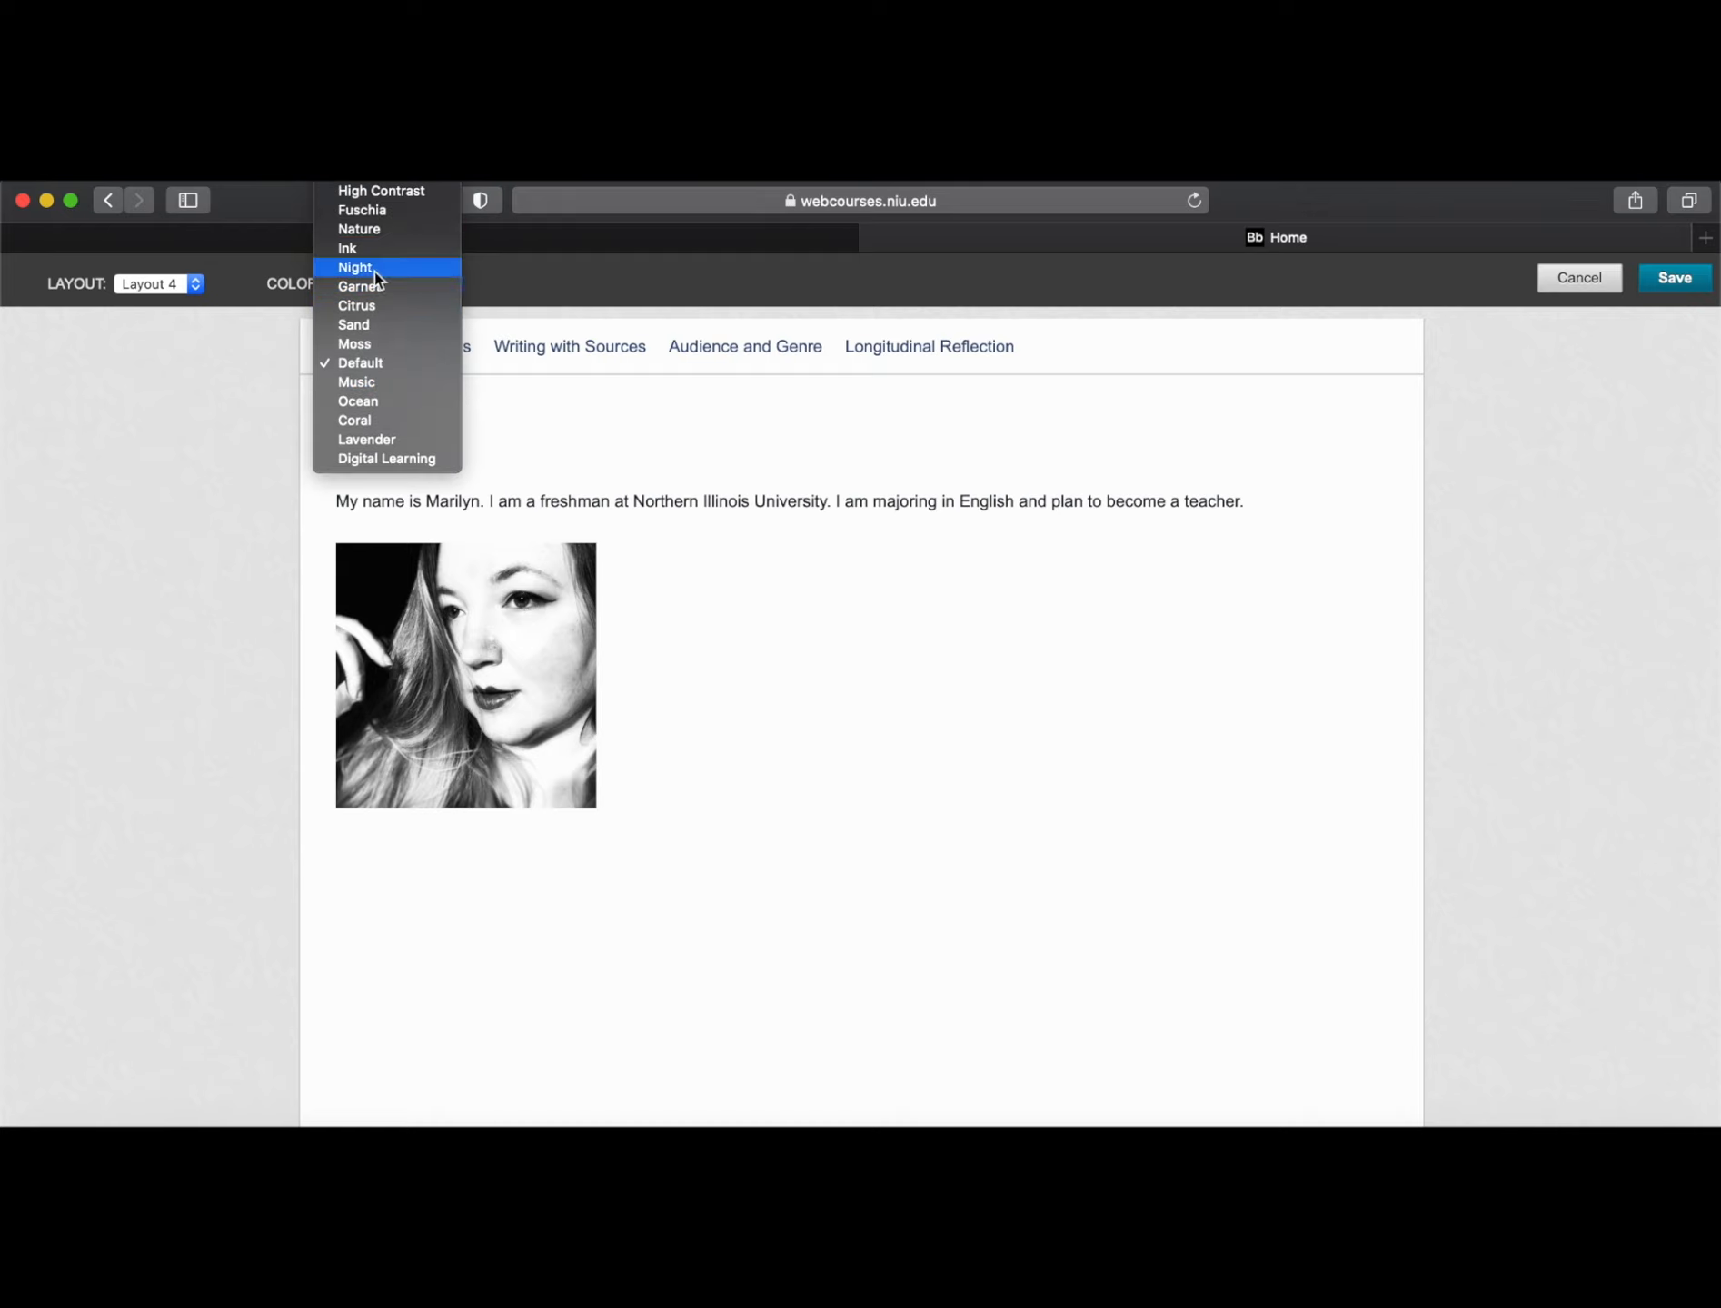
left_click(377, 386)
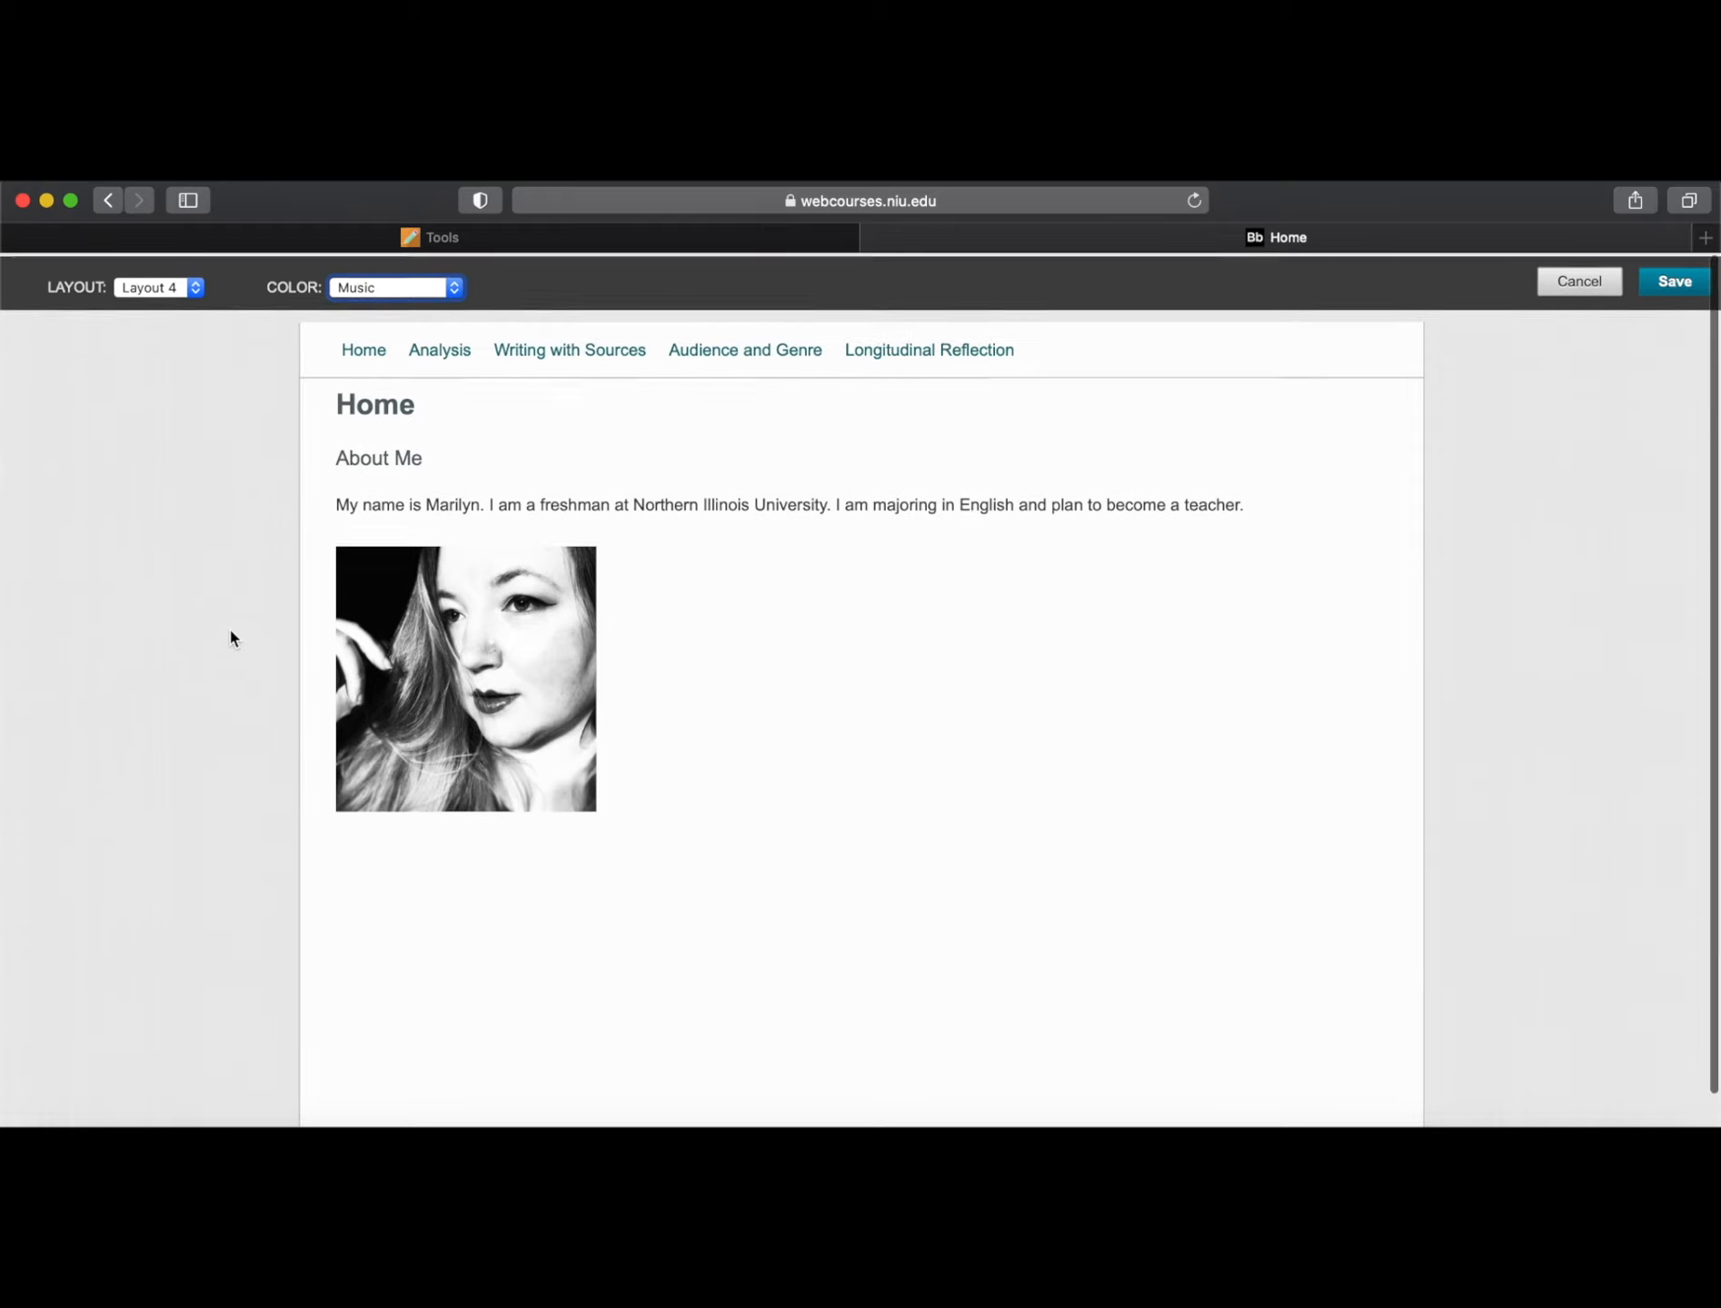
scroll(231, 637, "down", 1)
scroll(248, 537, "up", 1)
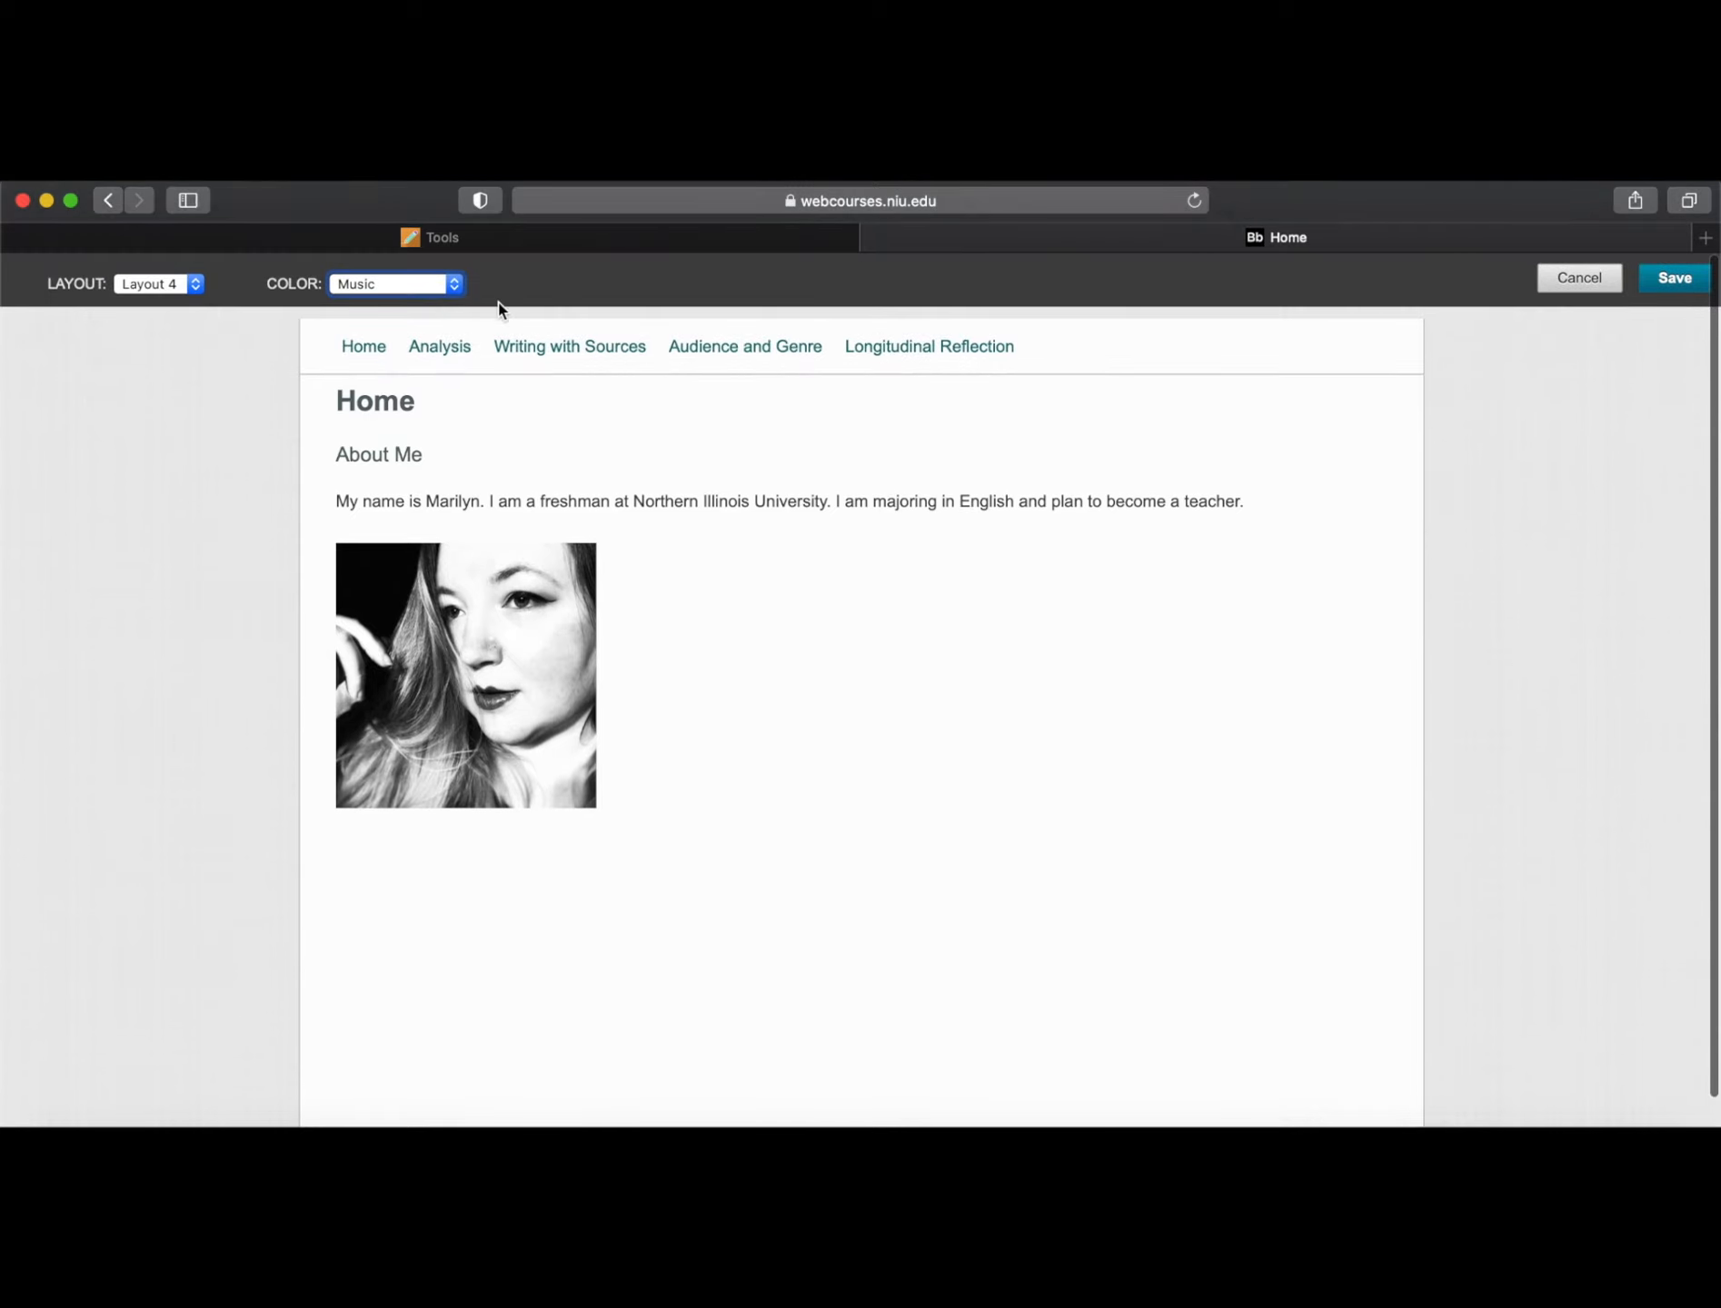
left_click(454, 285)
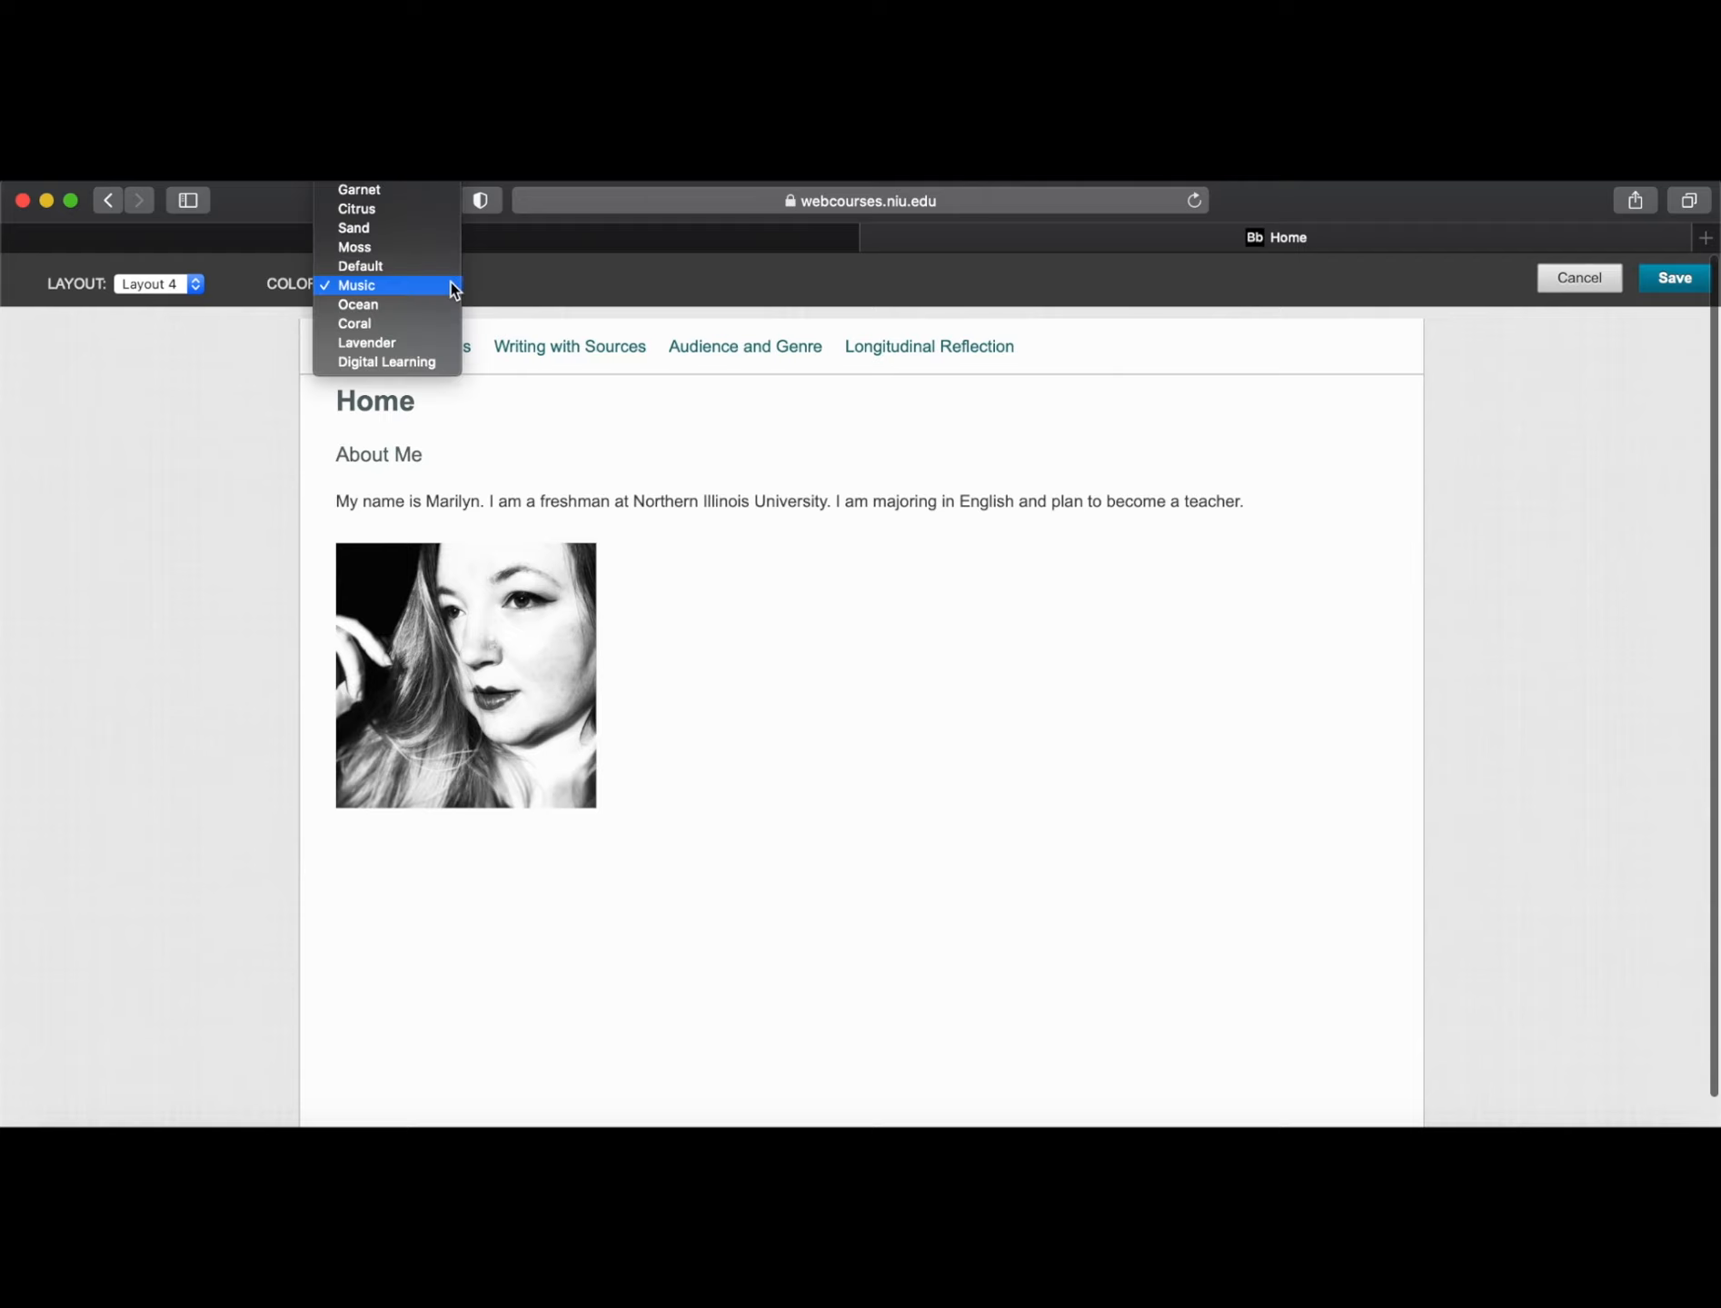
left_click(392, 197)
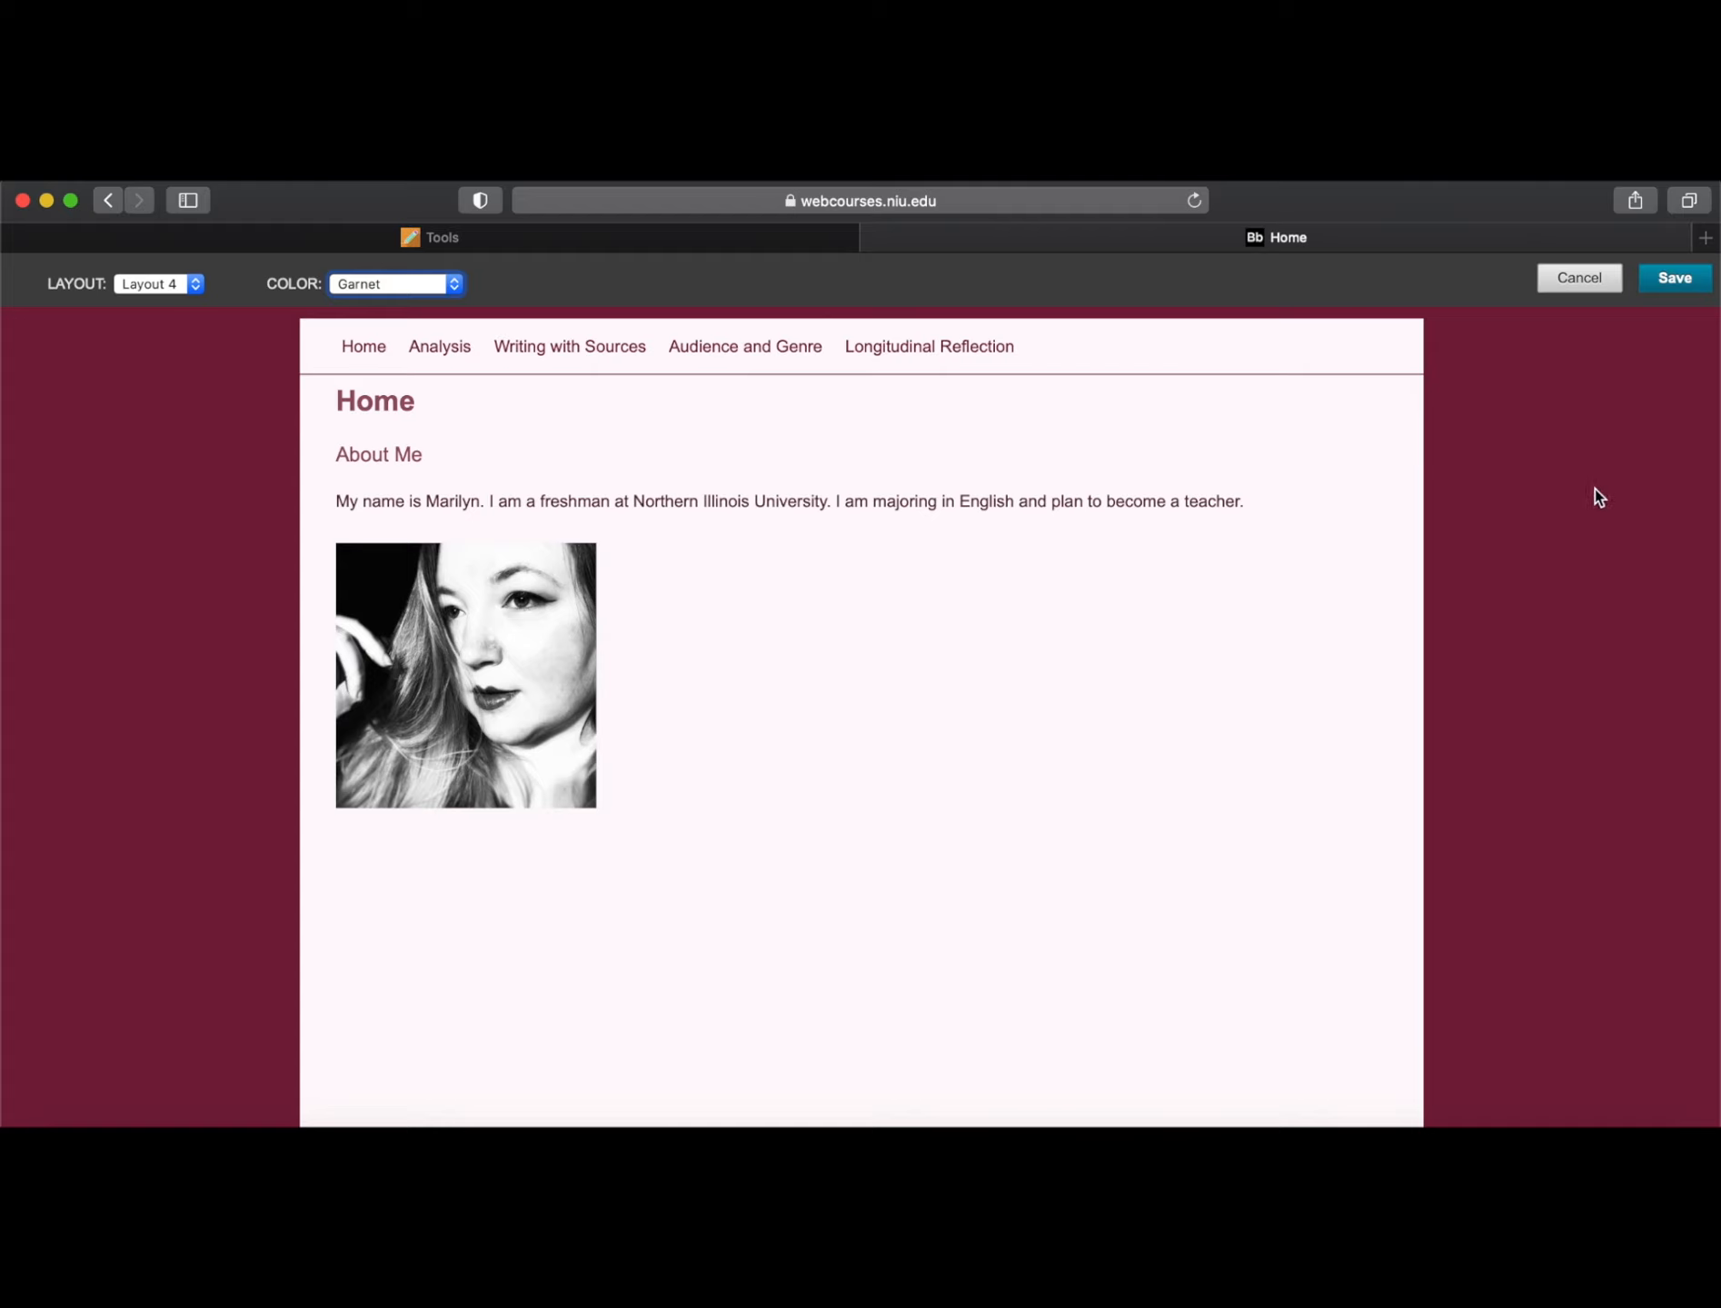
left_click(454, 283)
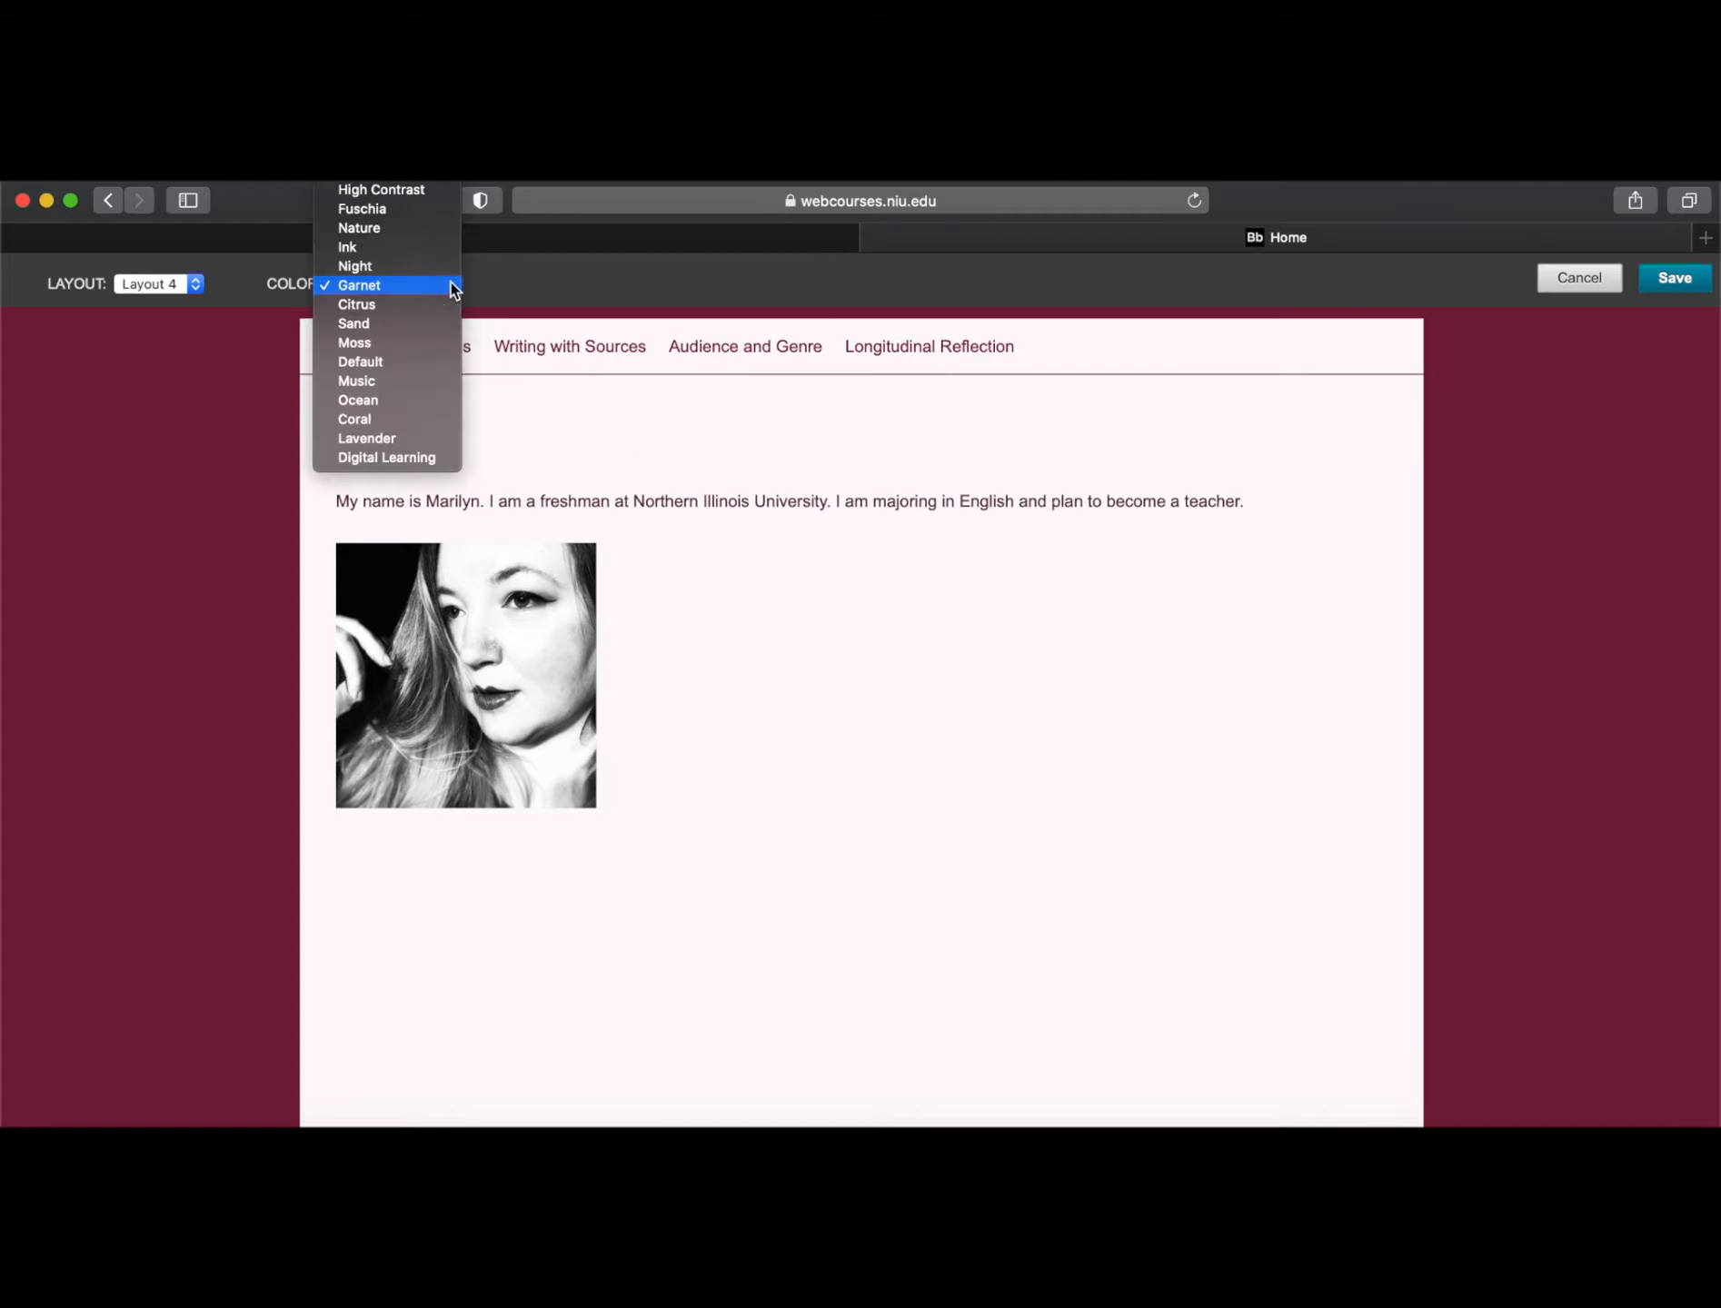
left_click(405, 229)
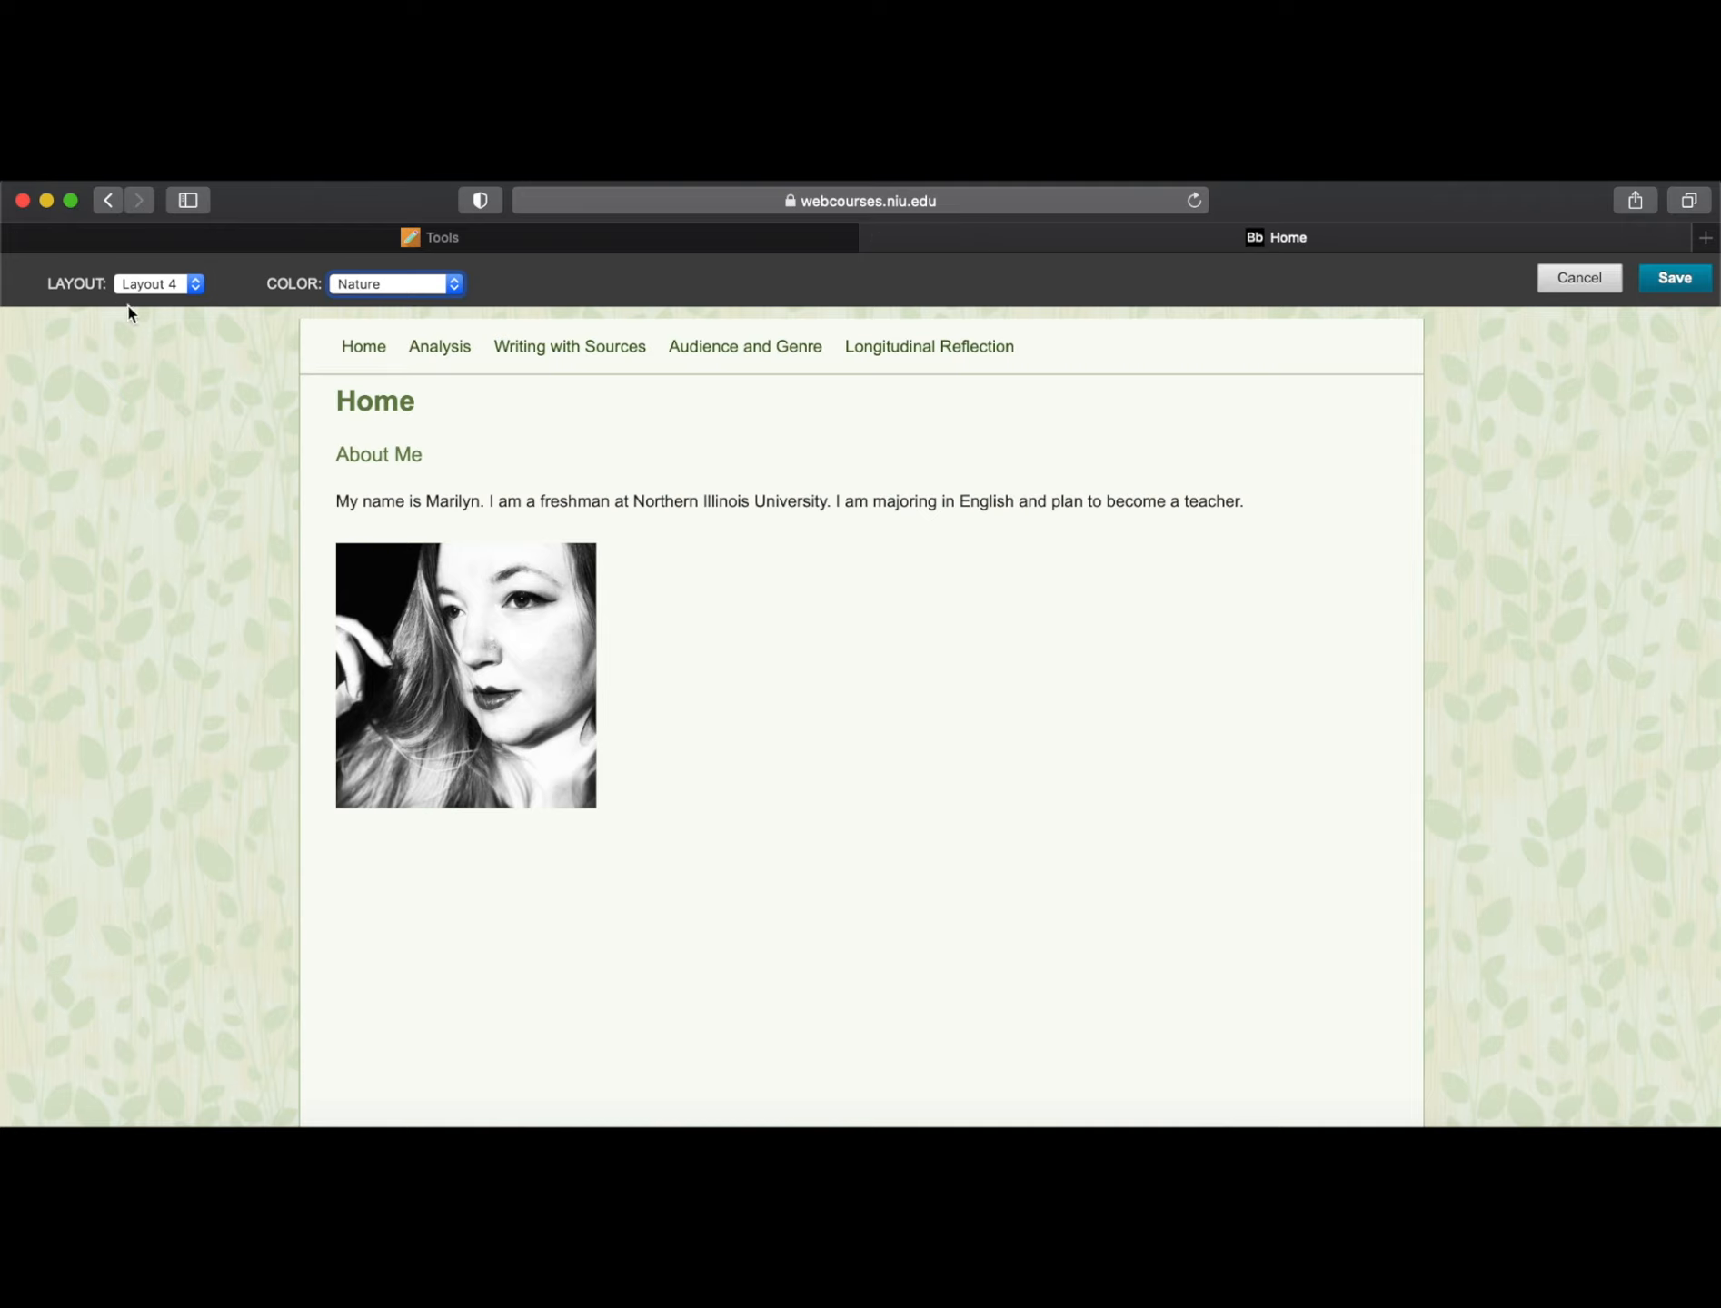
left_click(1679, 277)
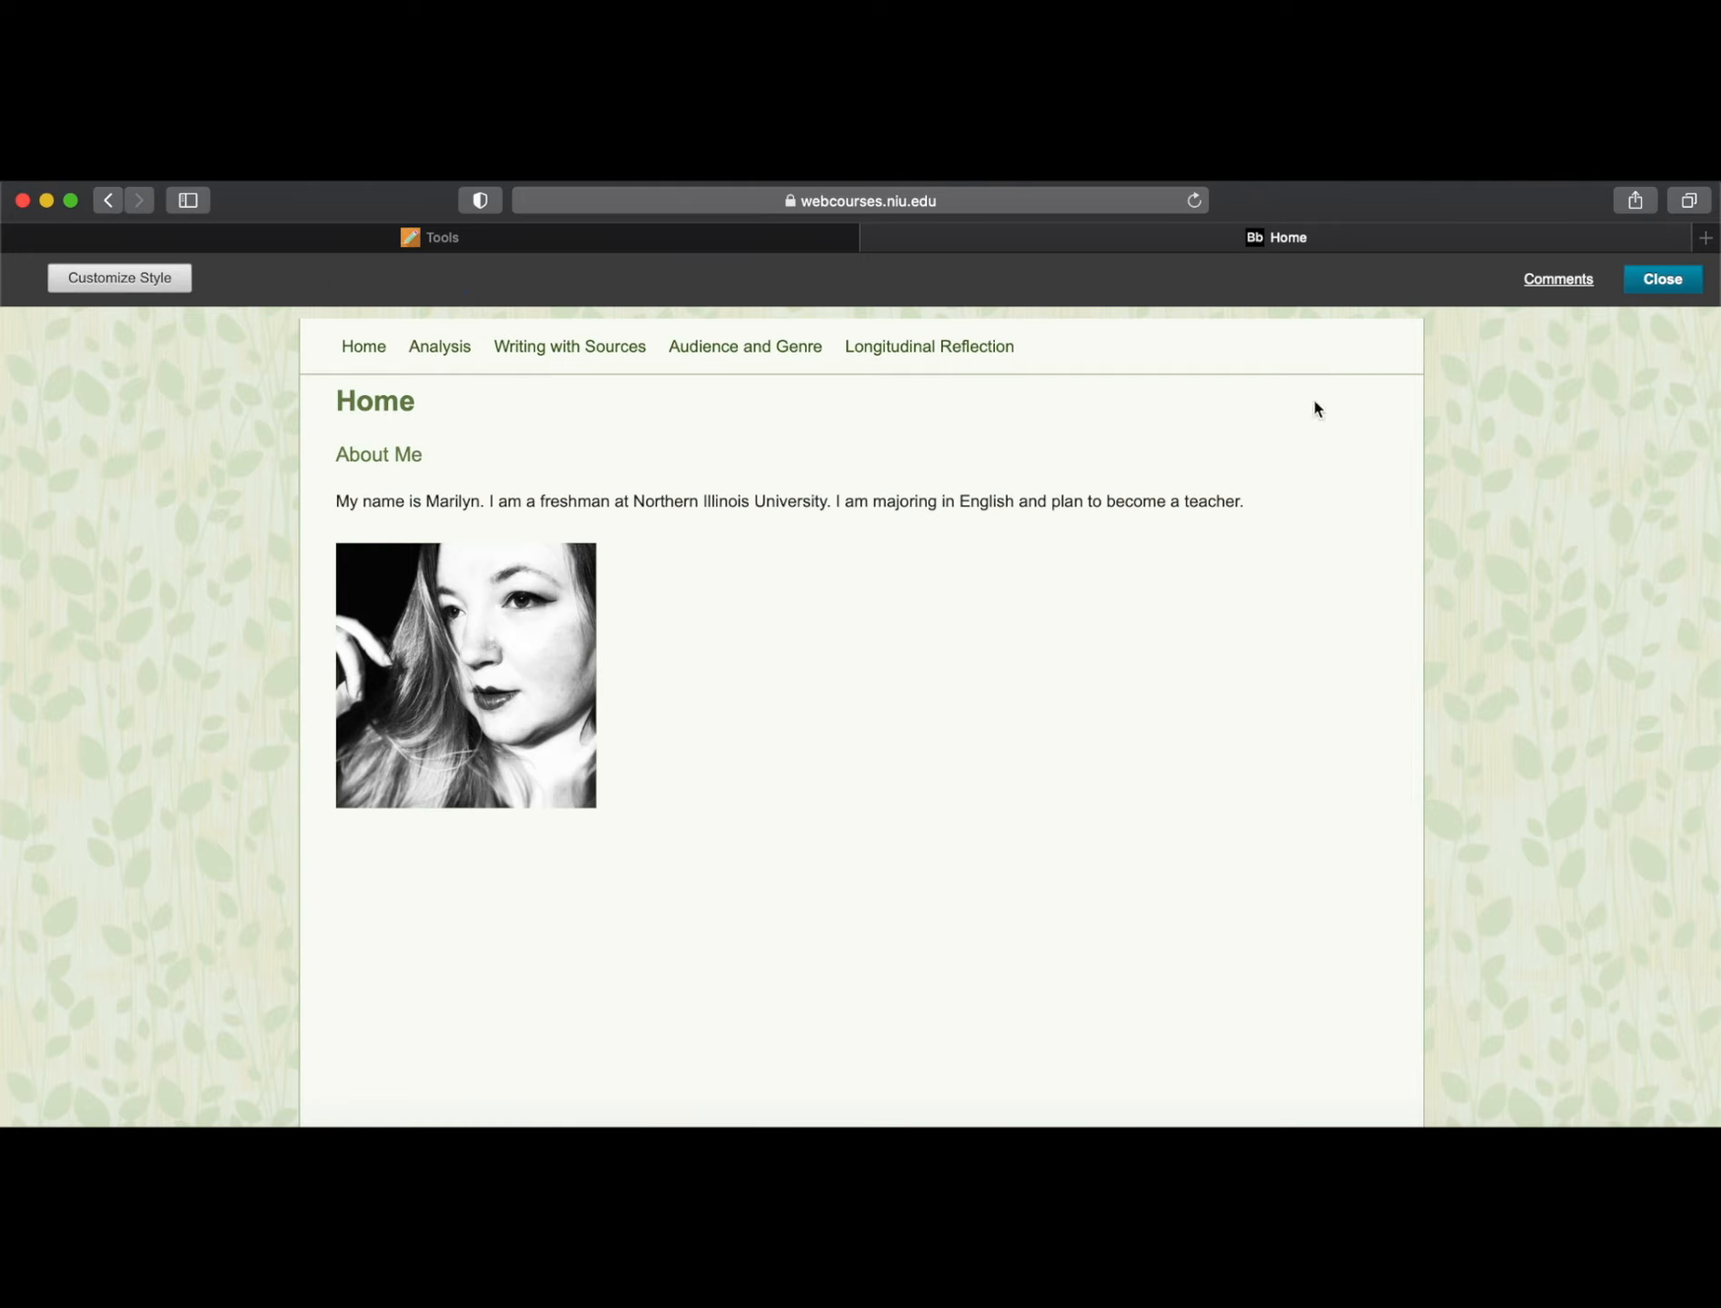
Exit the portfolio editor and reach My Portfolios via Institution Page, Tools and Portfolios
left_click(1662, 278)
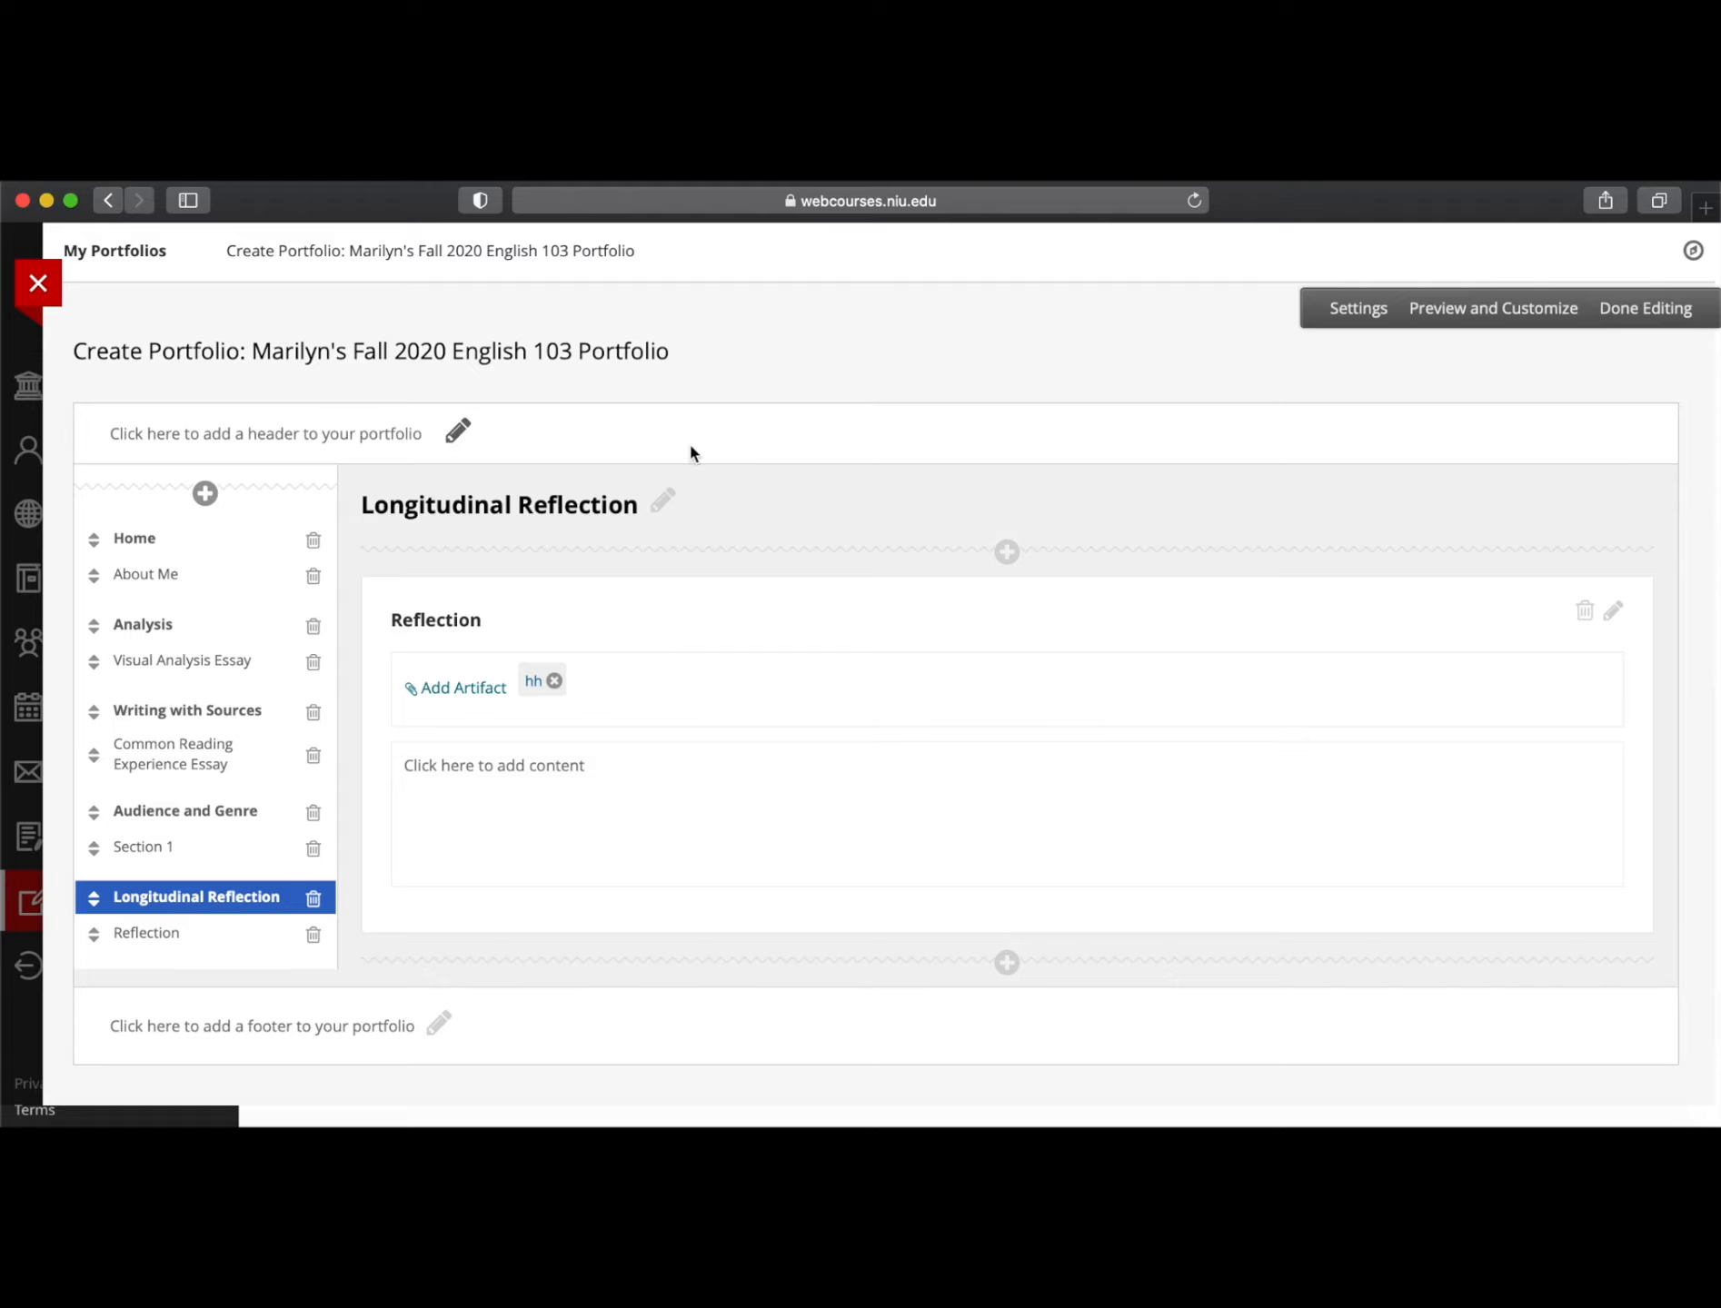
left_click(1644, 307)
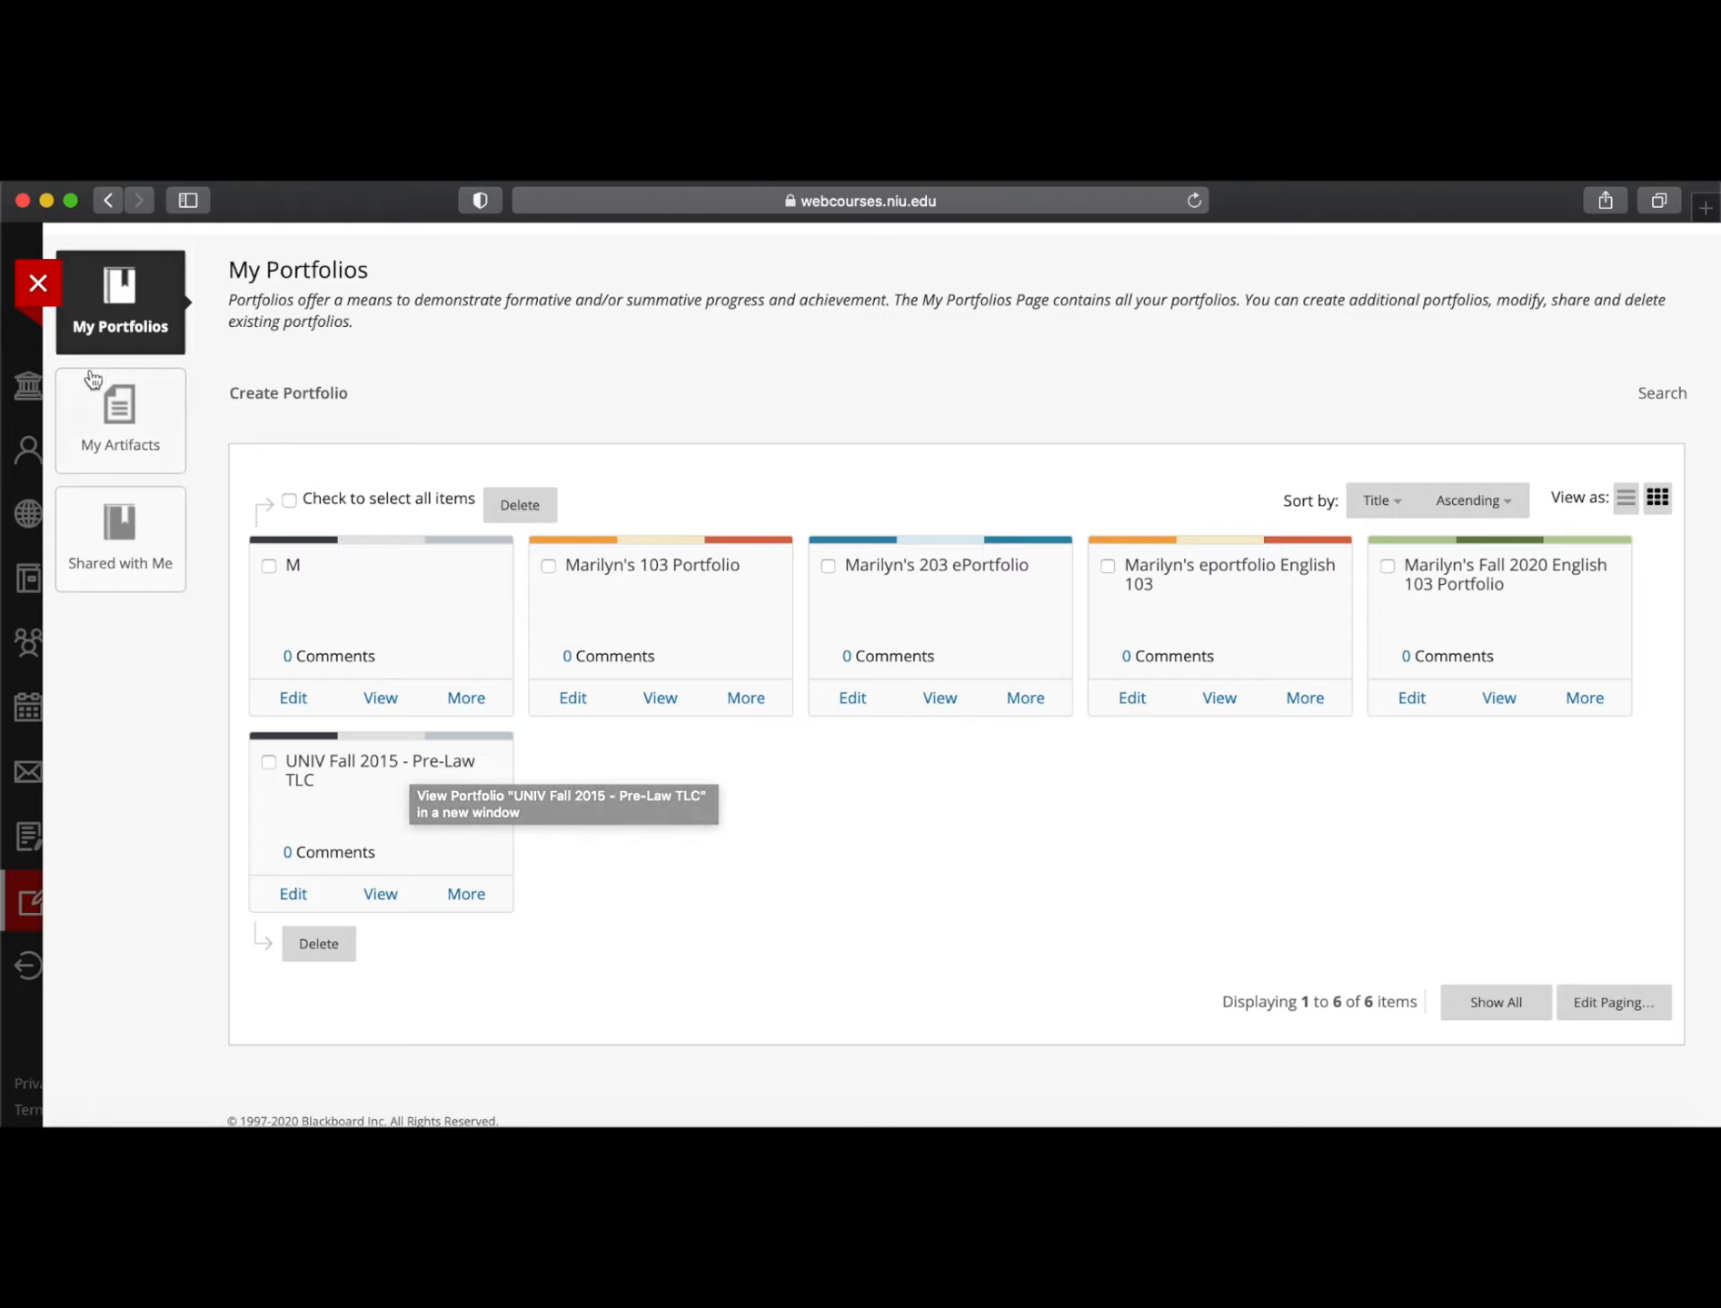
left_click(41, 287)
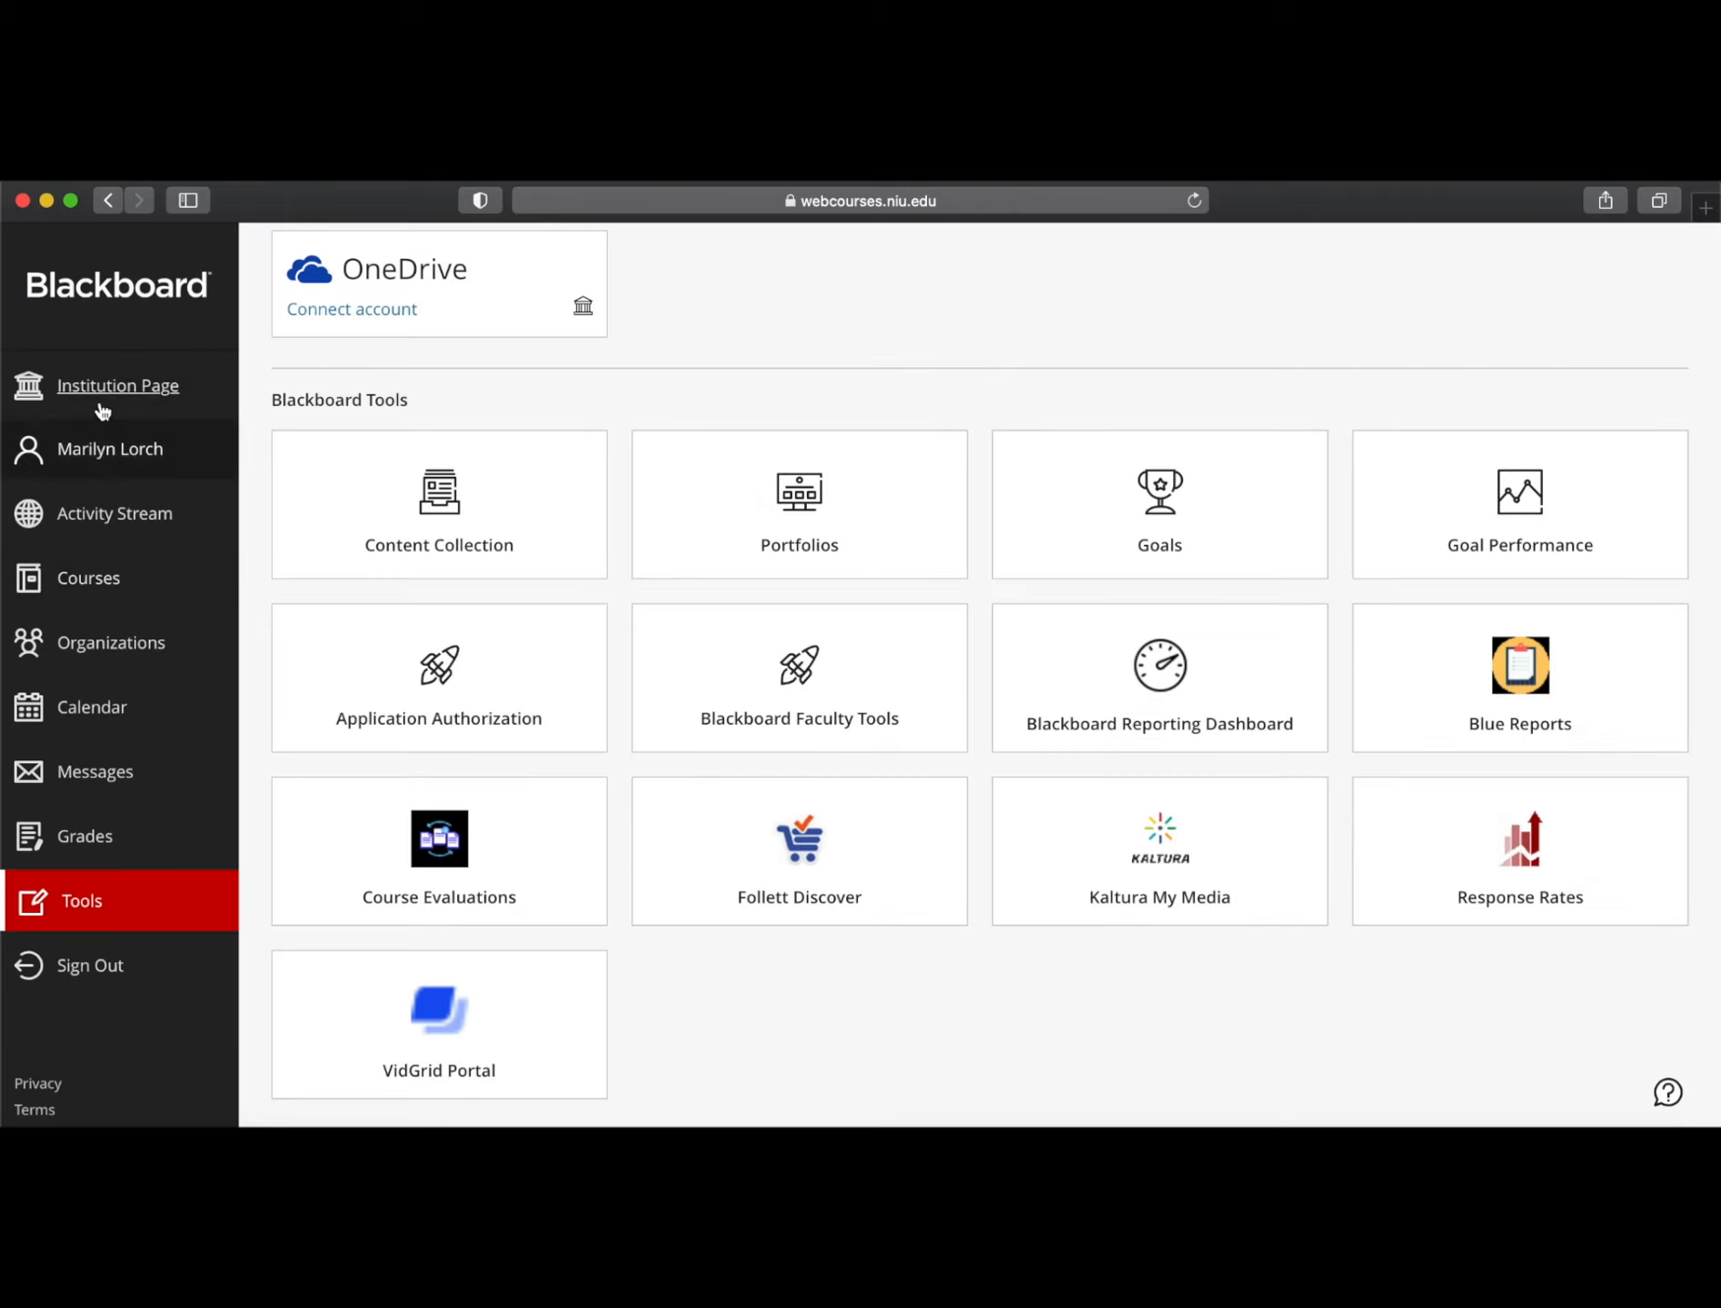
left_click(101, 387)
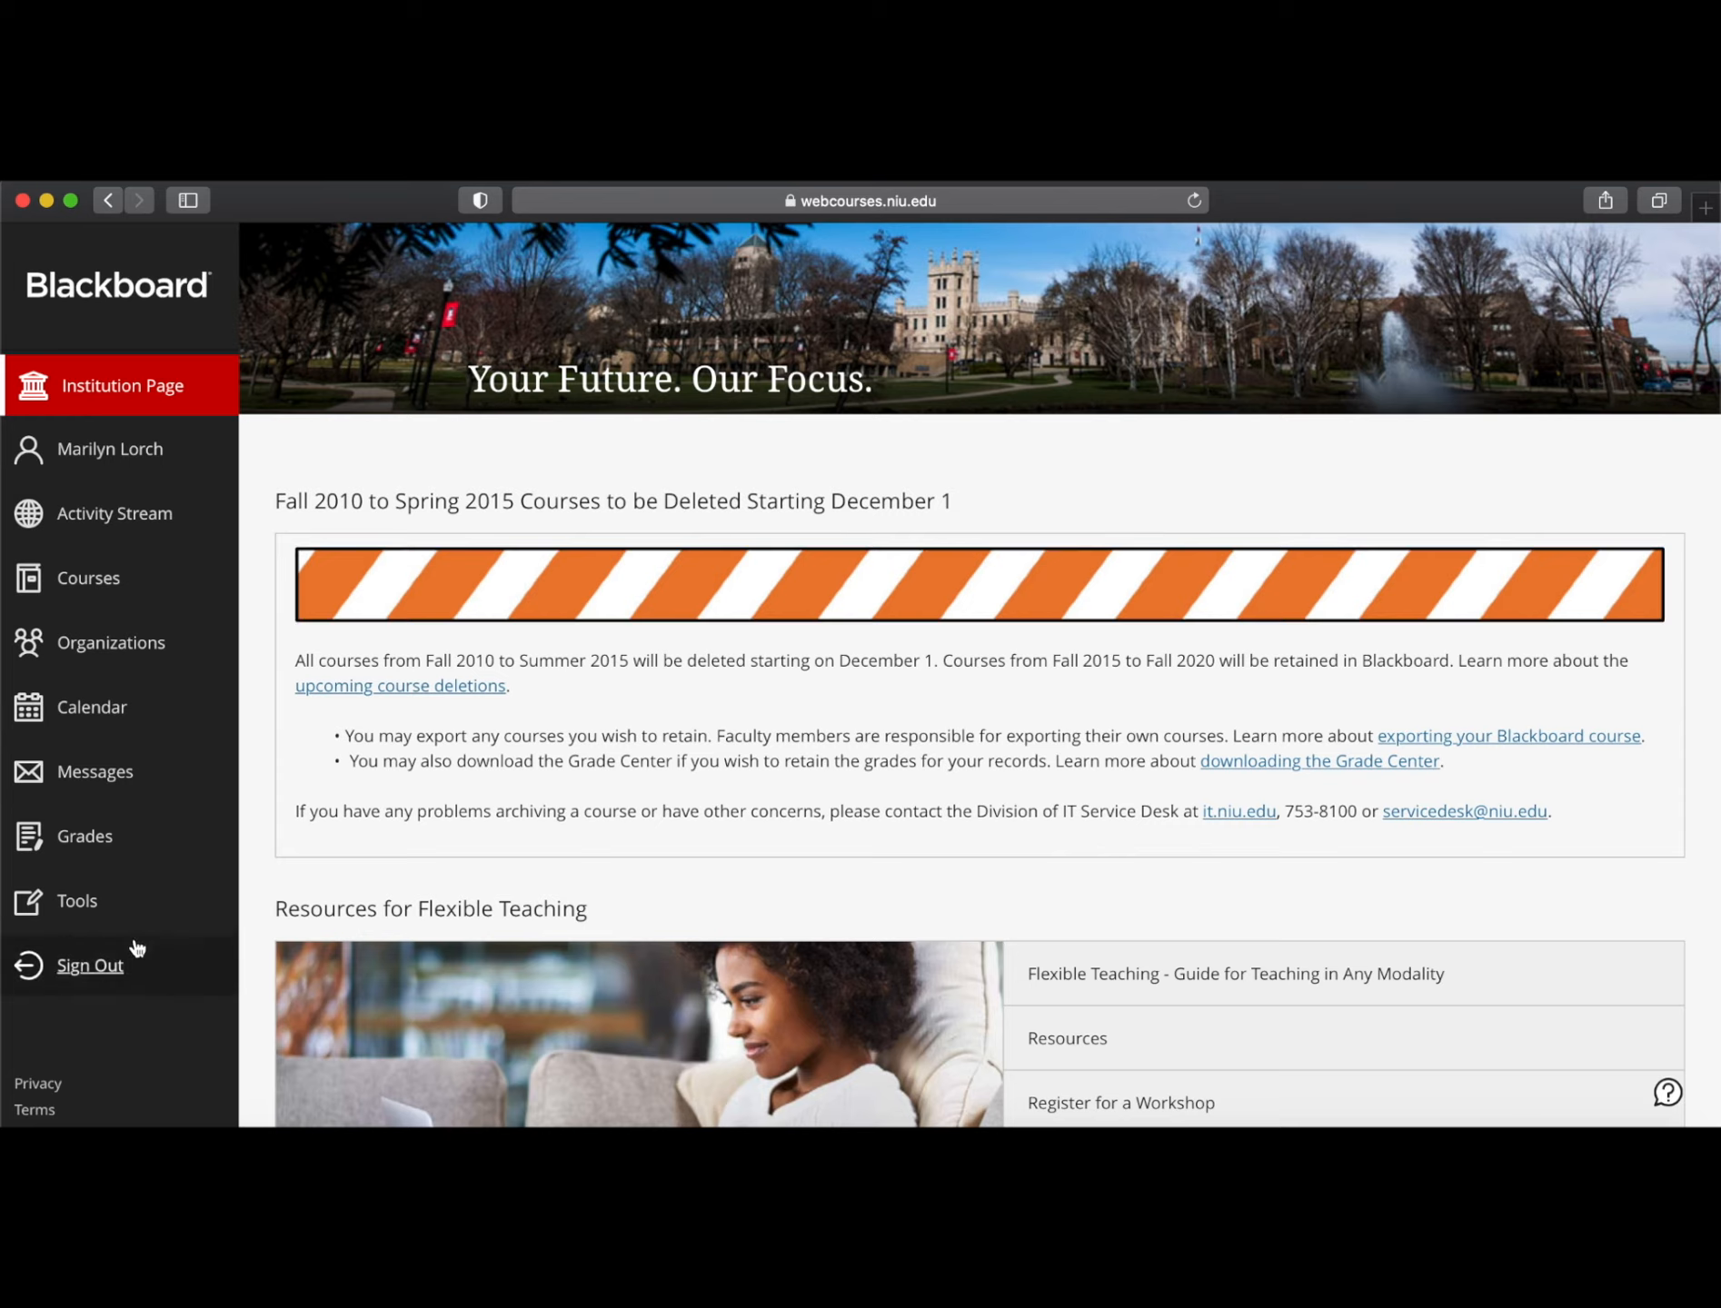
left_click(72, 911)
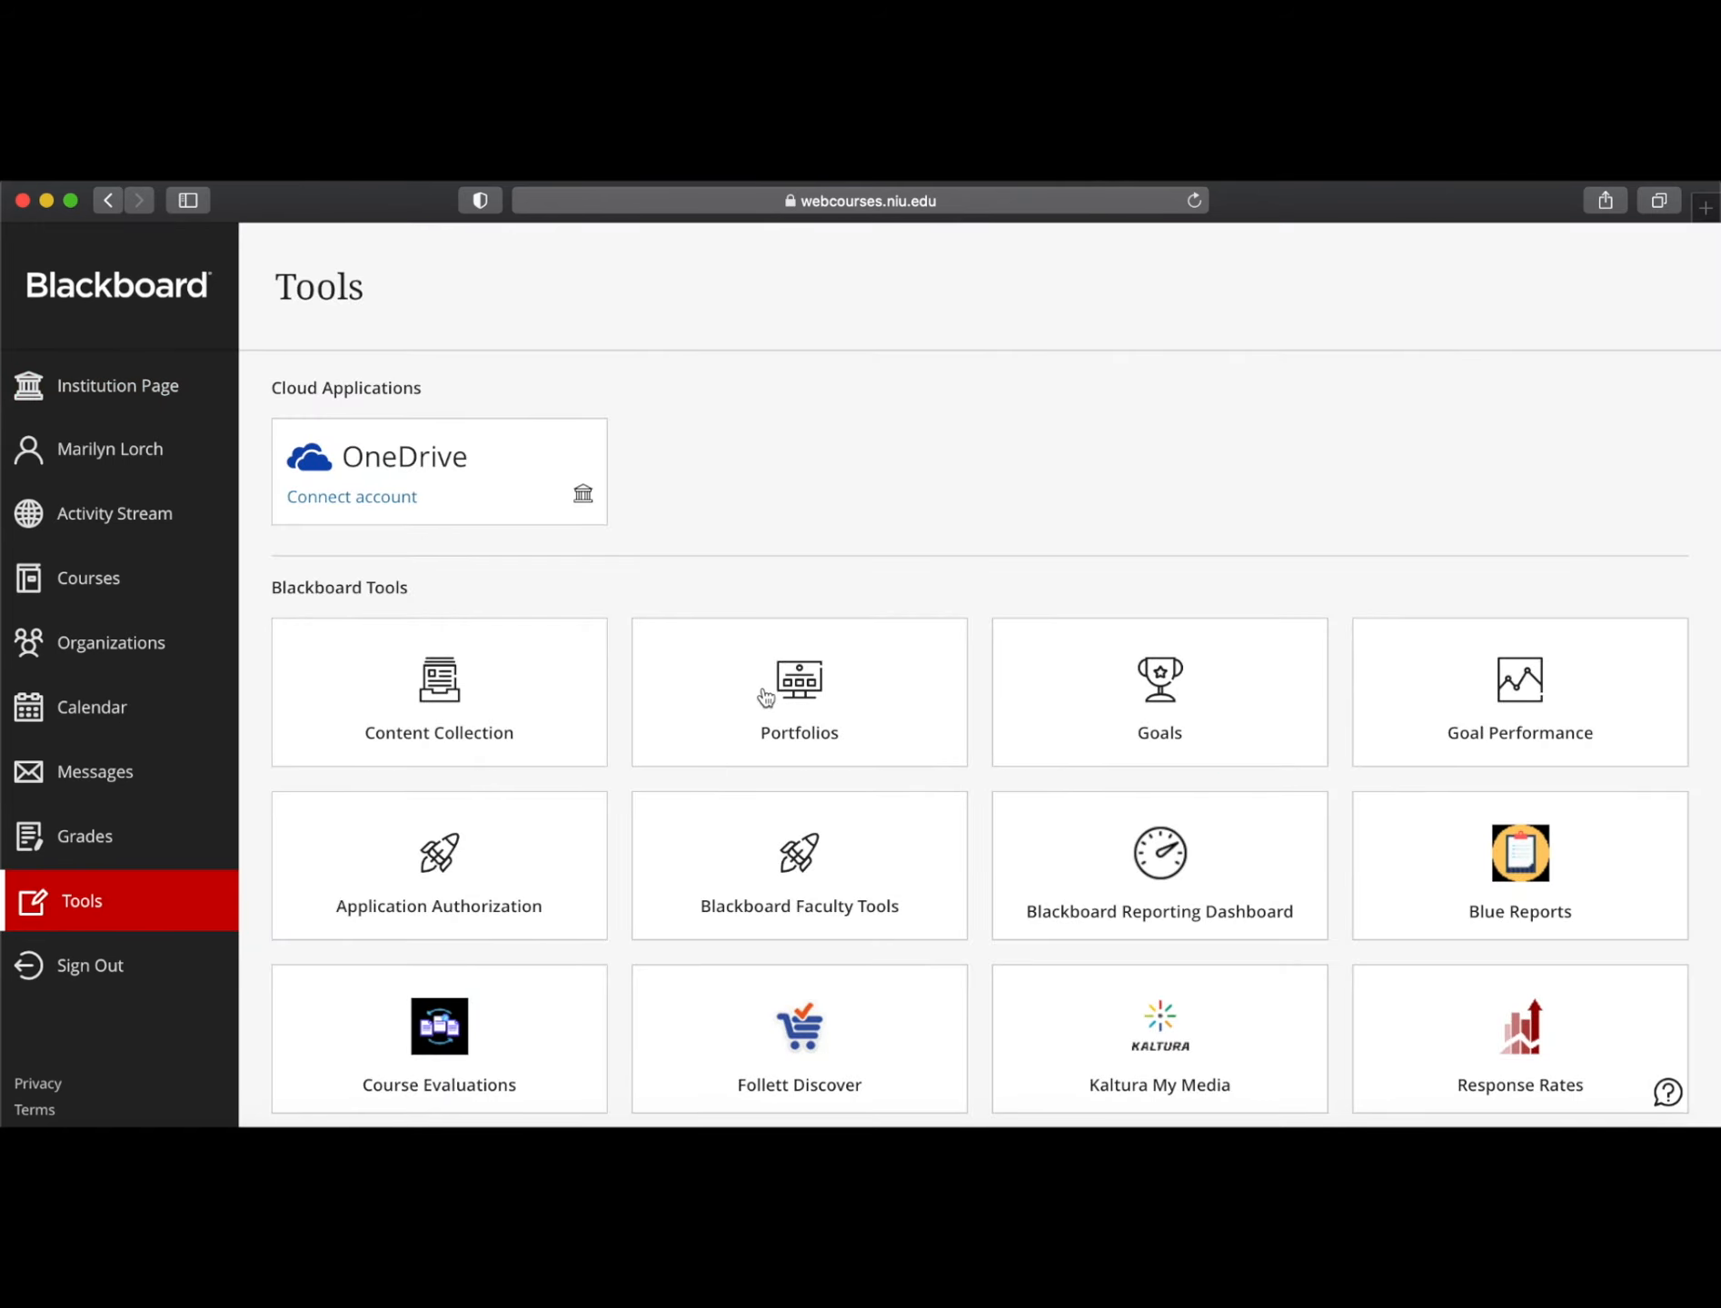
left_click(800, 735)
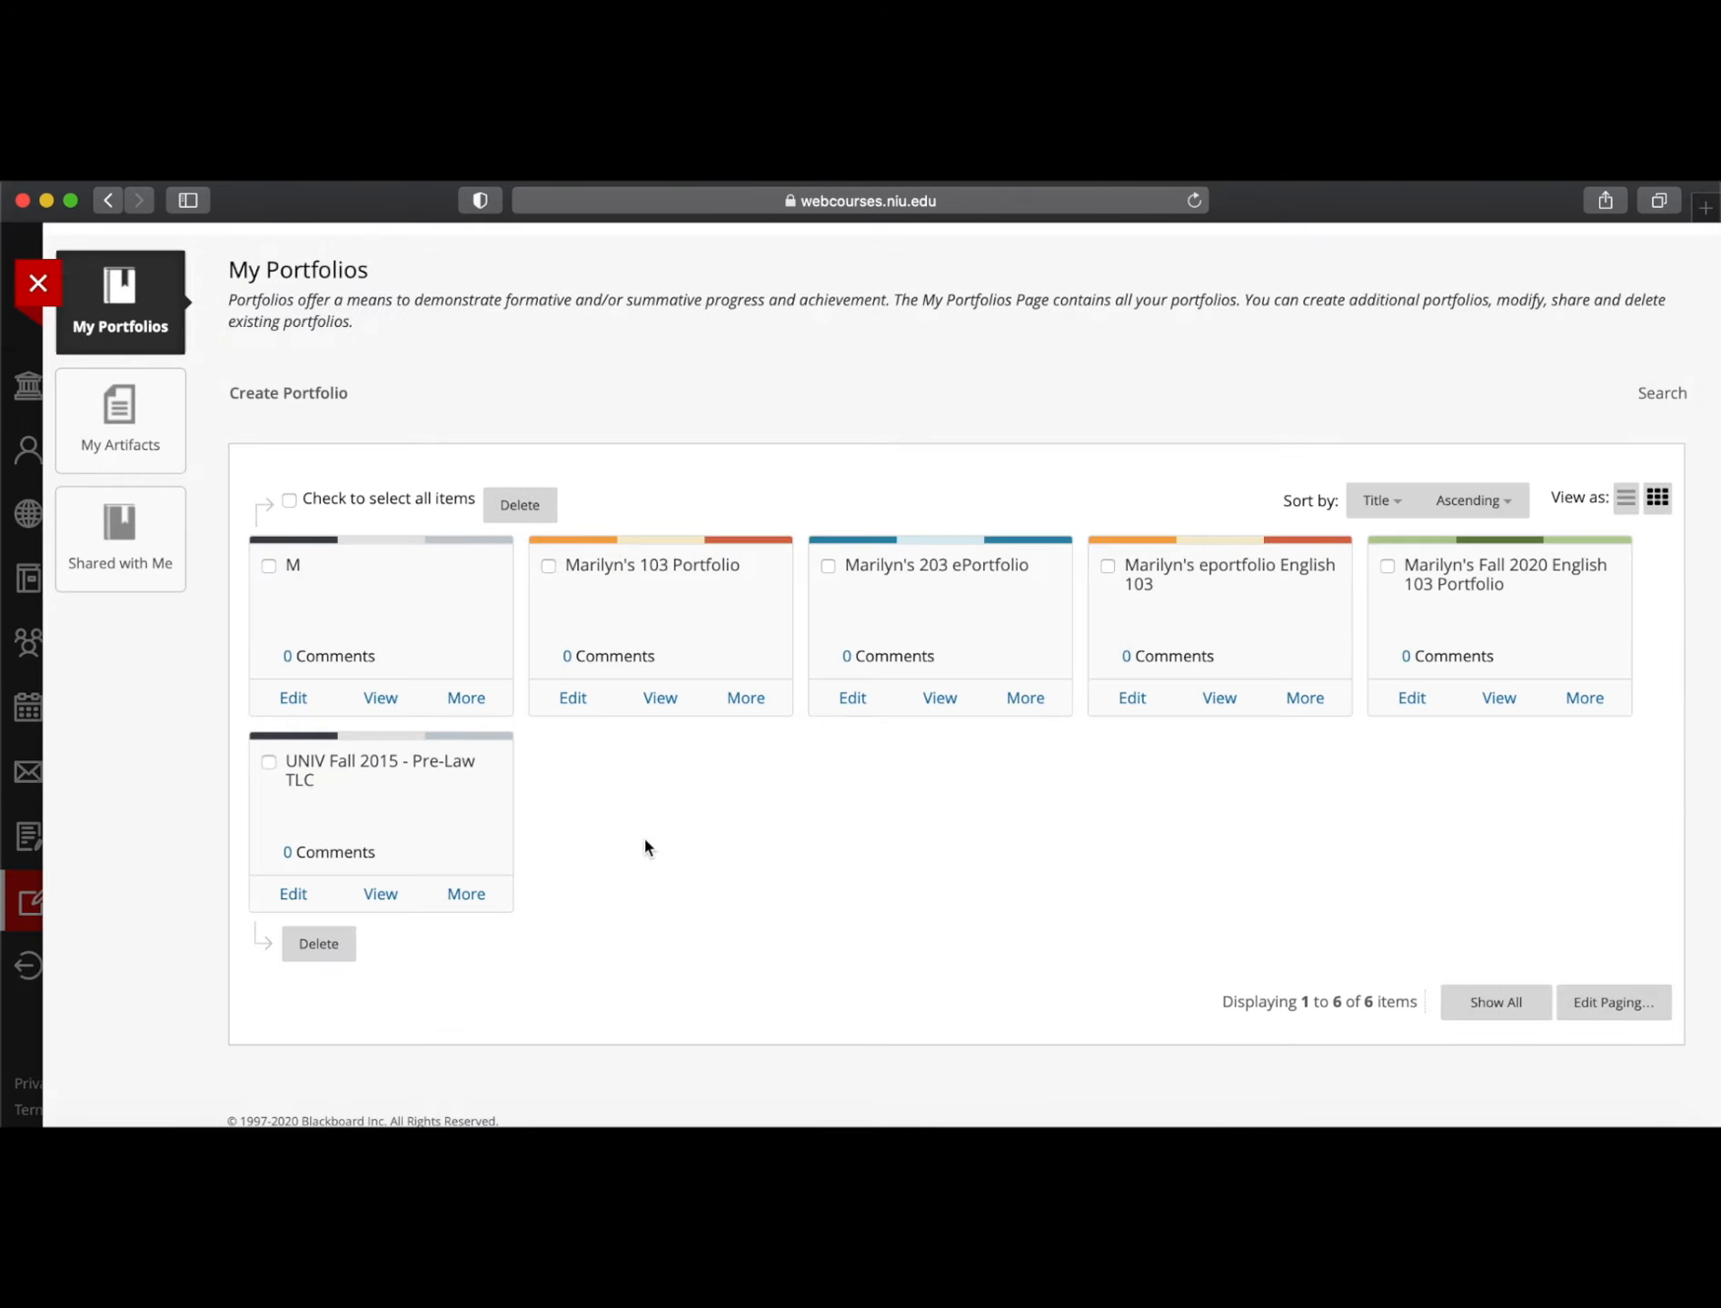
scroll(742, 834, "down", 1)
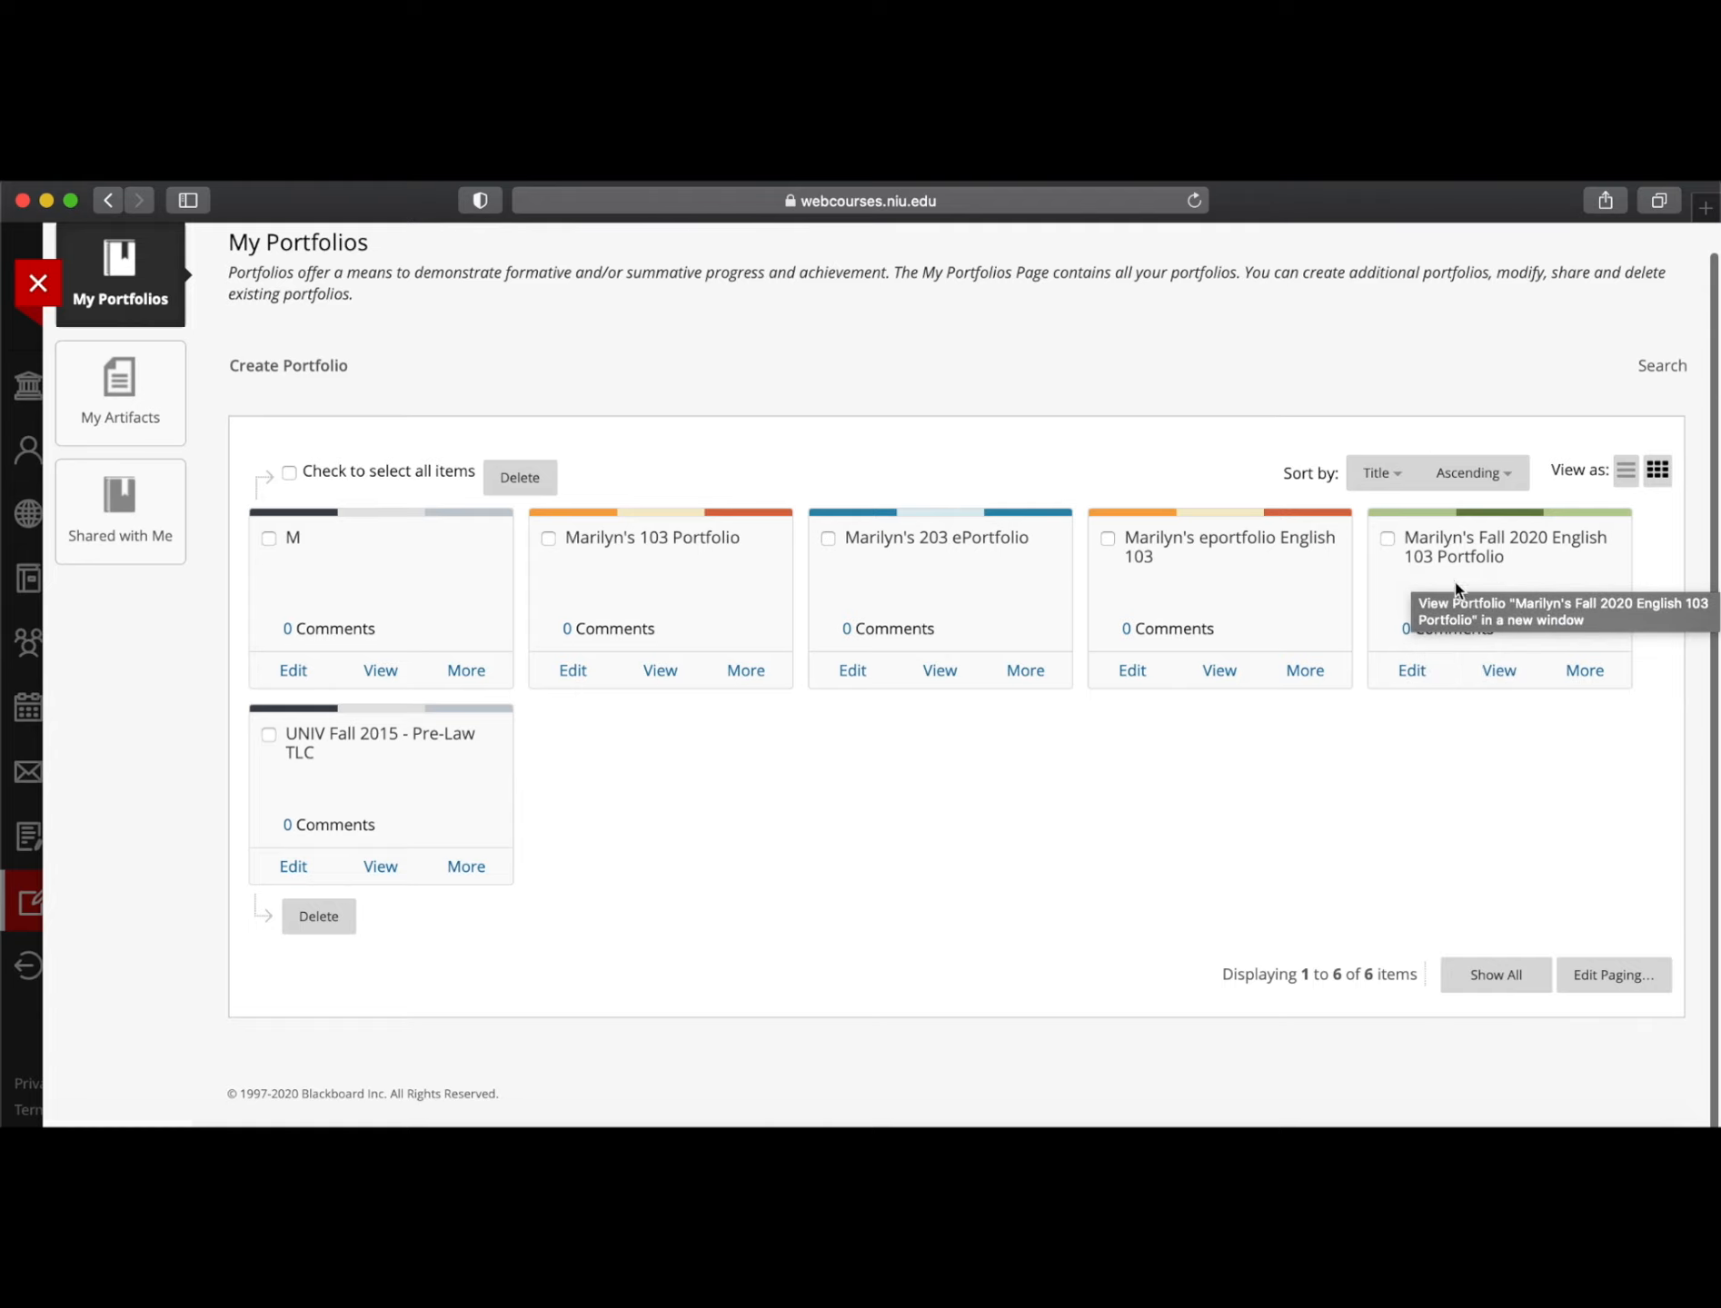
On the Audience and Genre page, retitle Section 1 'Film & Lit' and add body text 'ADD paragraph'
left_click(1411, 673)
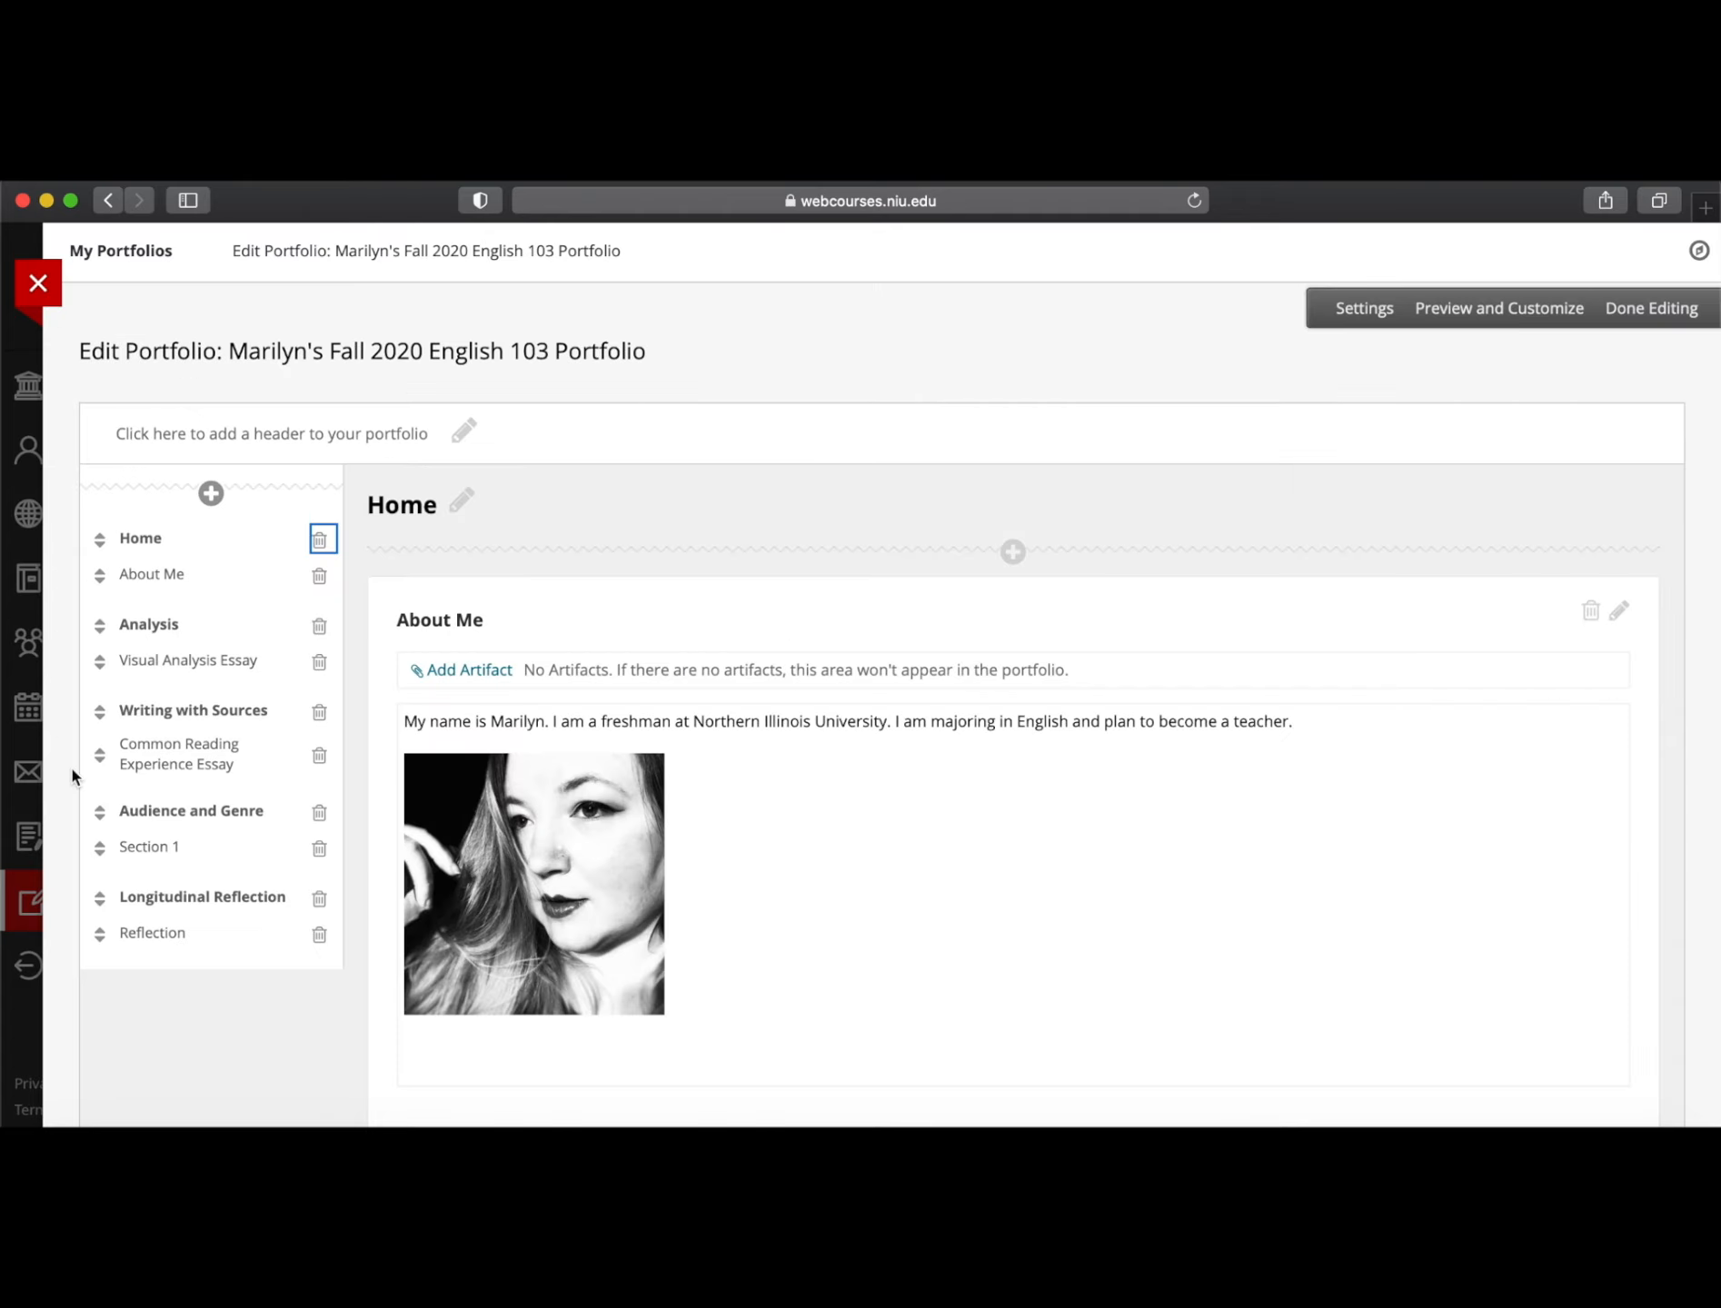
left_click(183, 810)
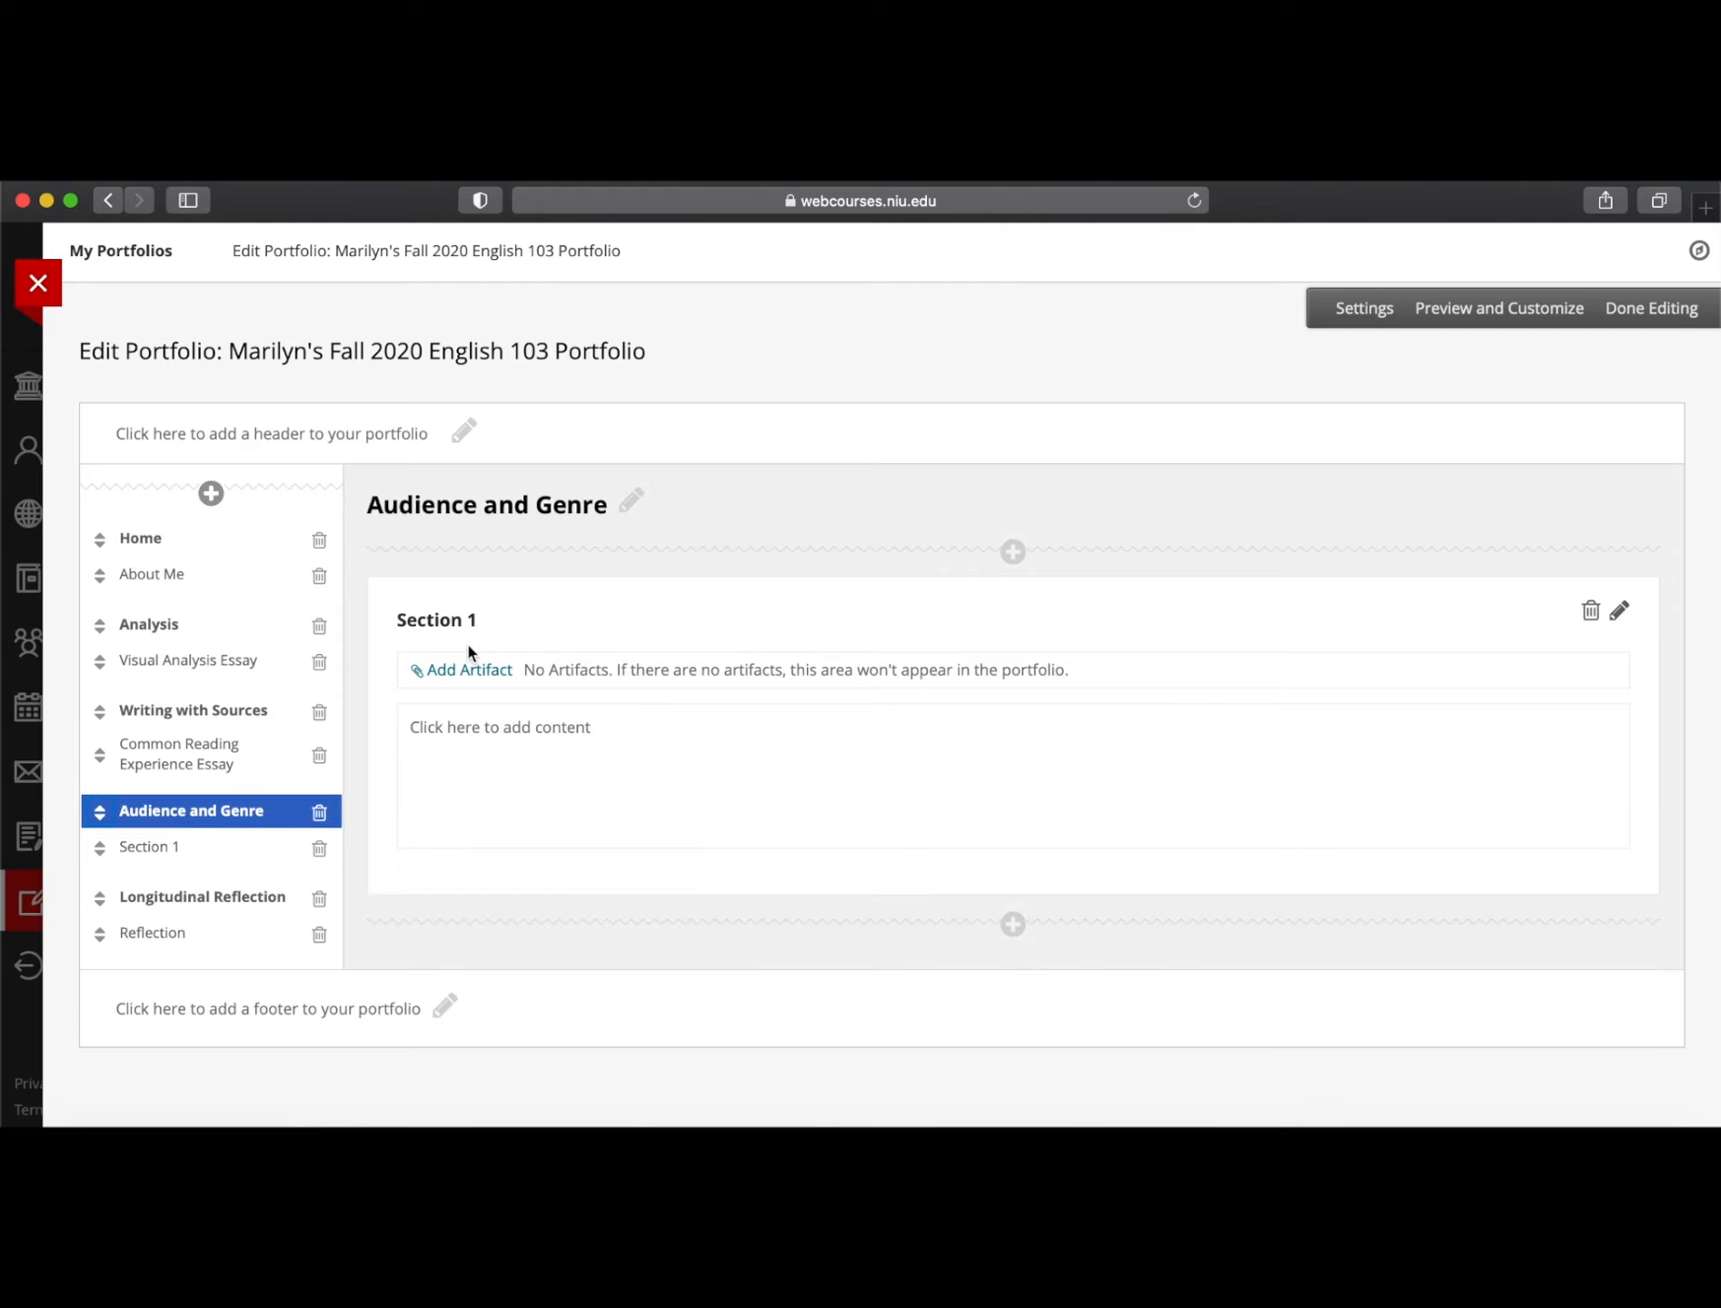
left_click(448, 618)
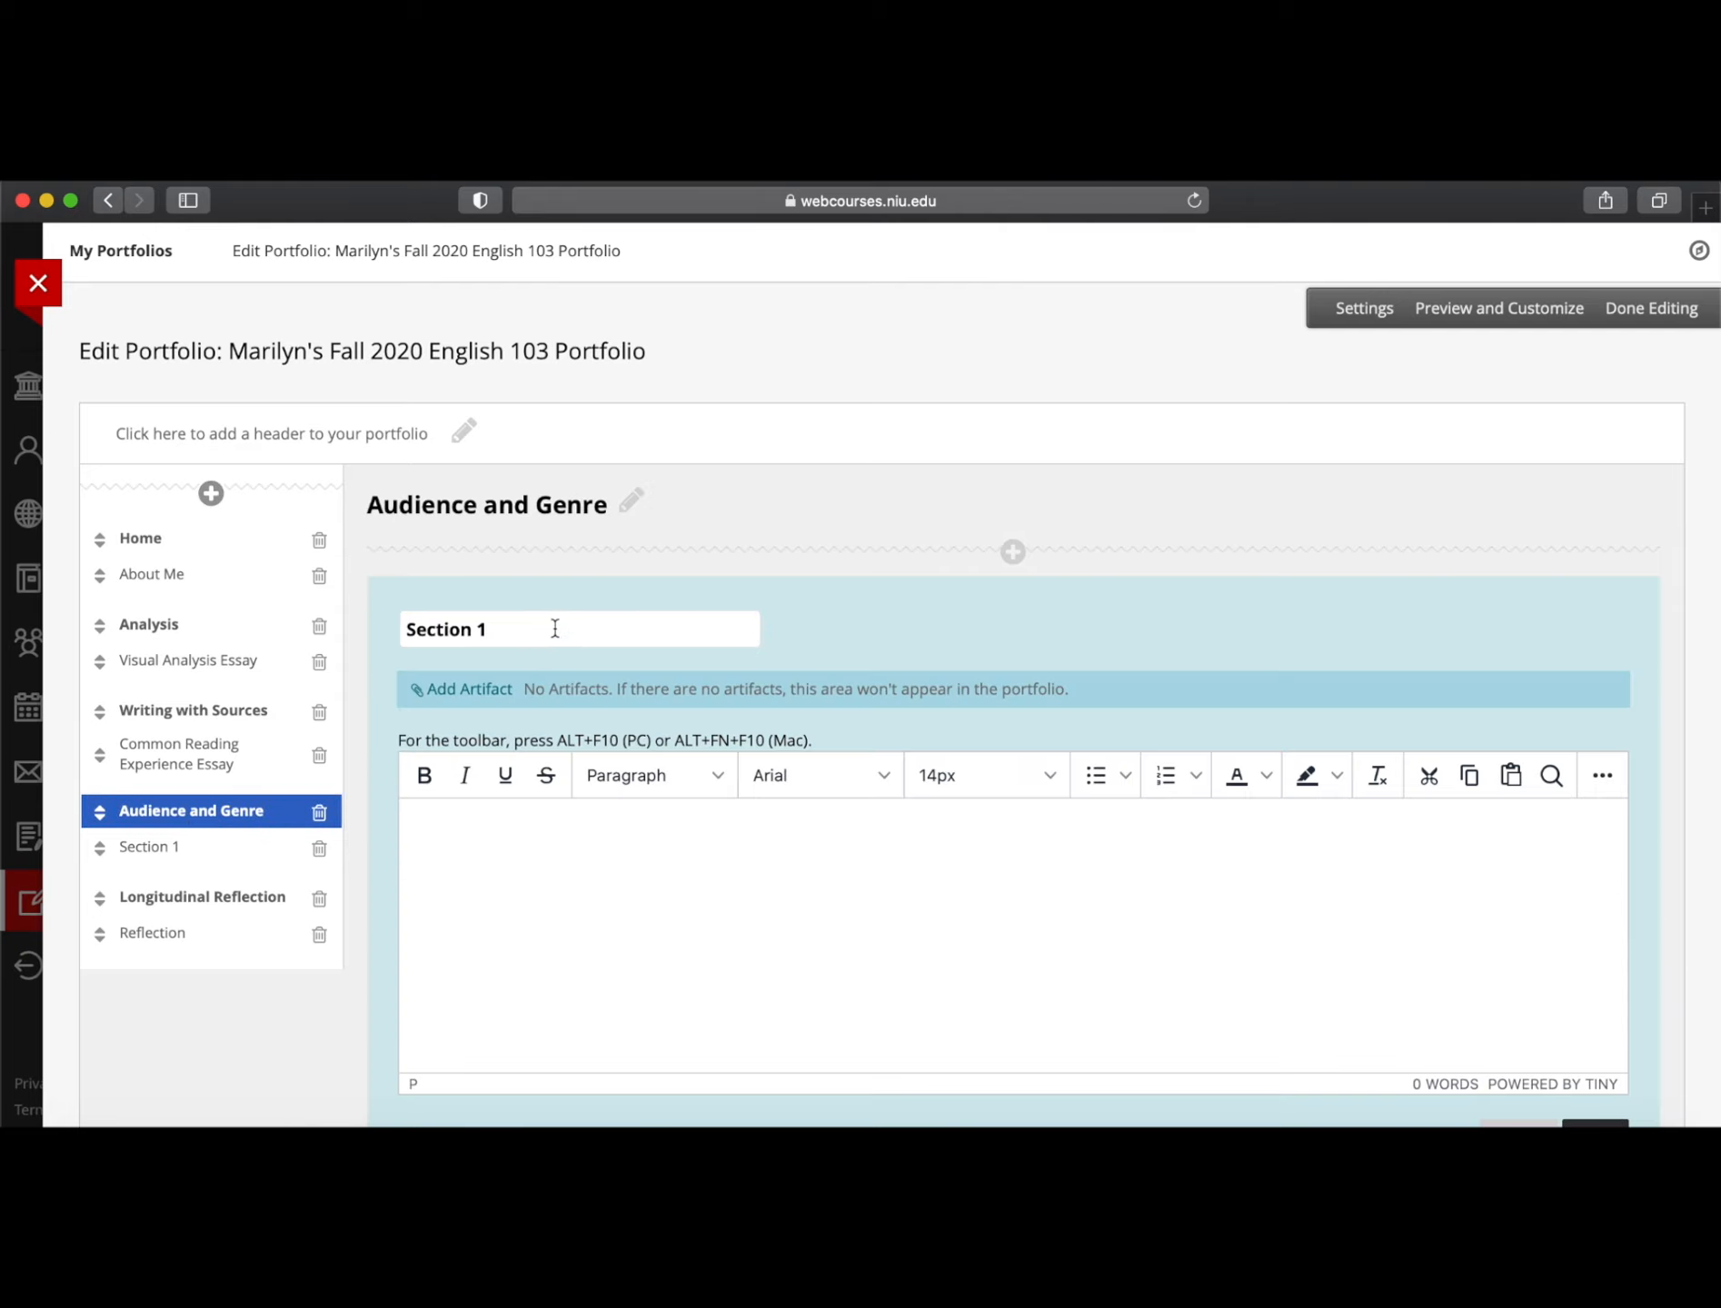
left_click_drag(553, 627, 185, 633)
type("Film ")
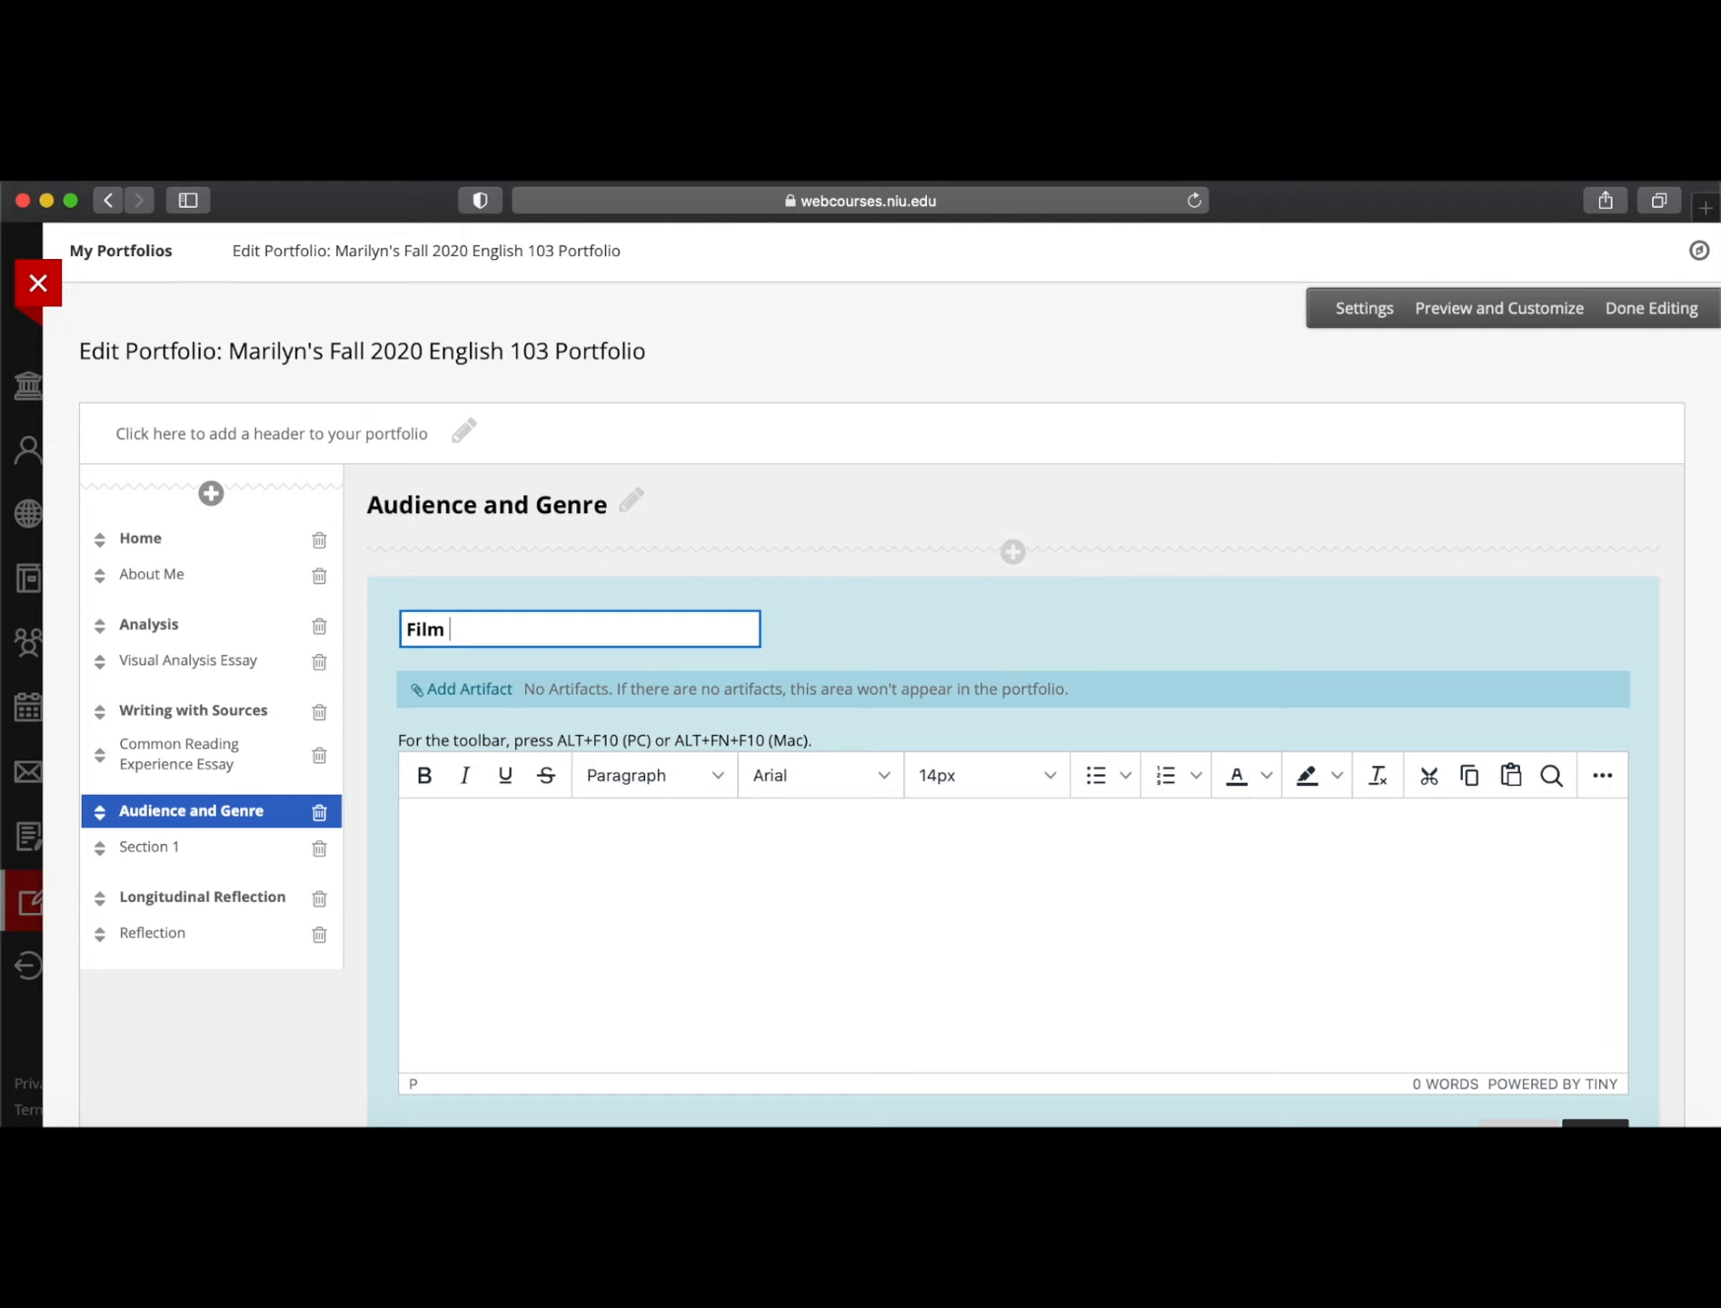
type("& Lit")
left_click(478, 847)
type("ADD")
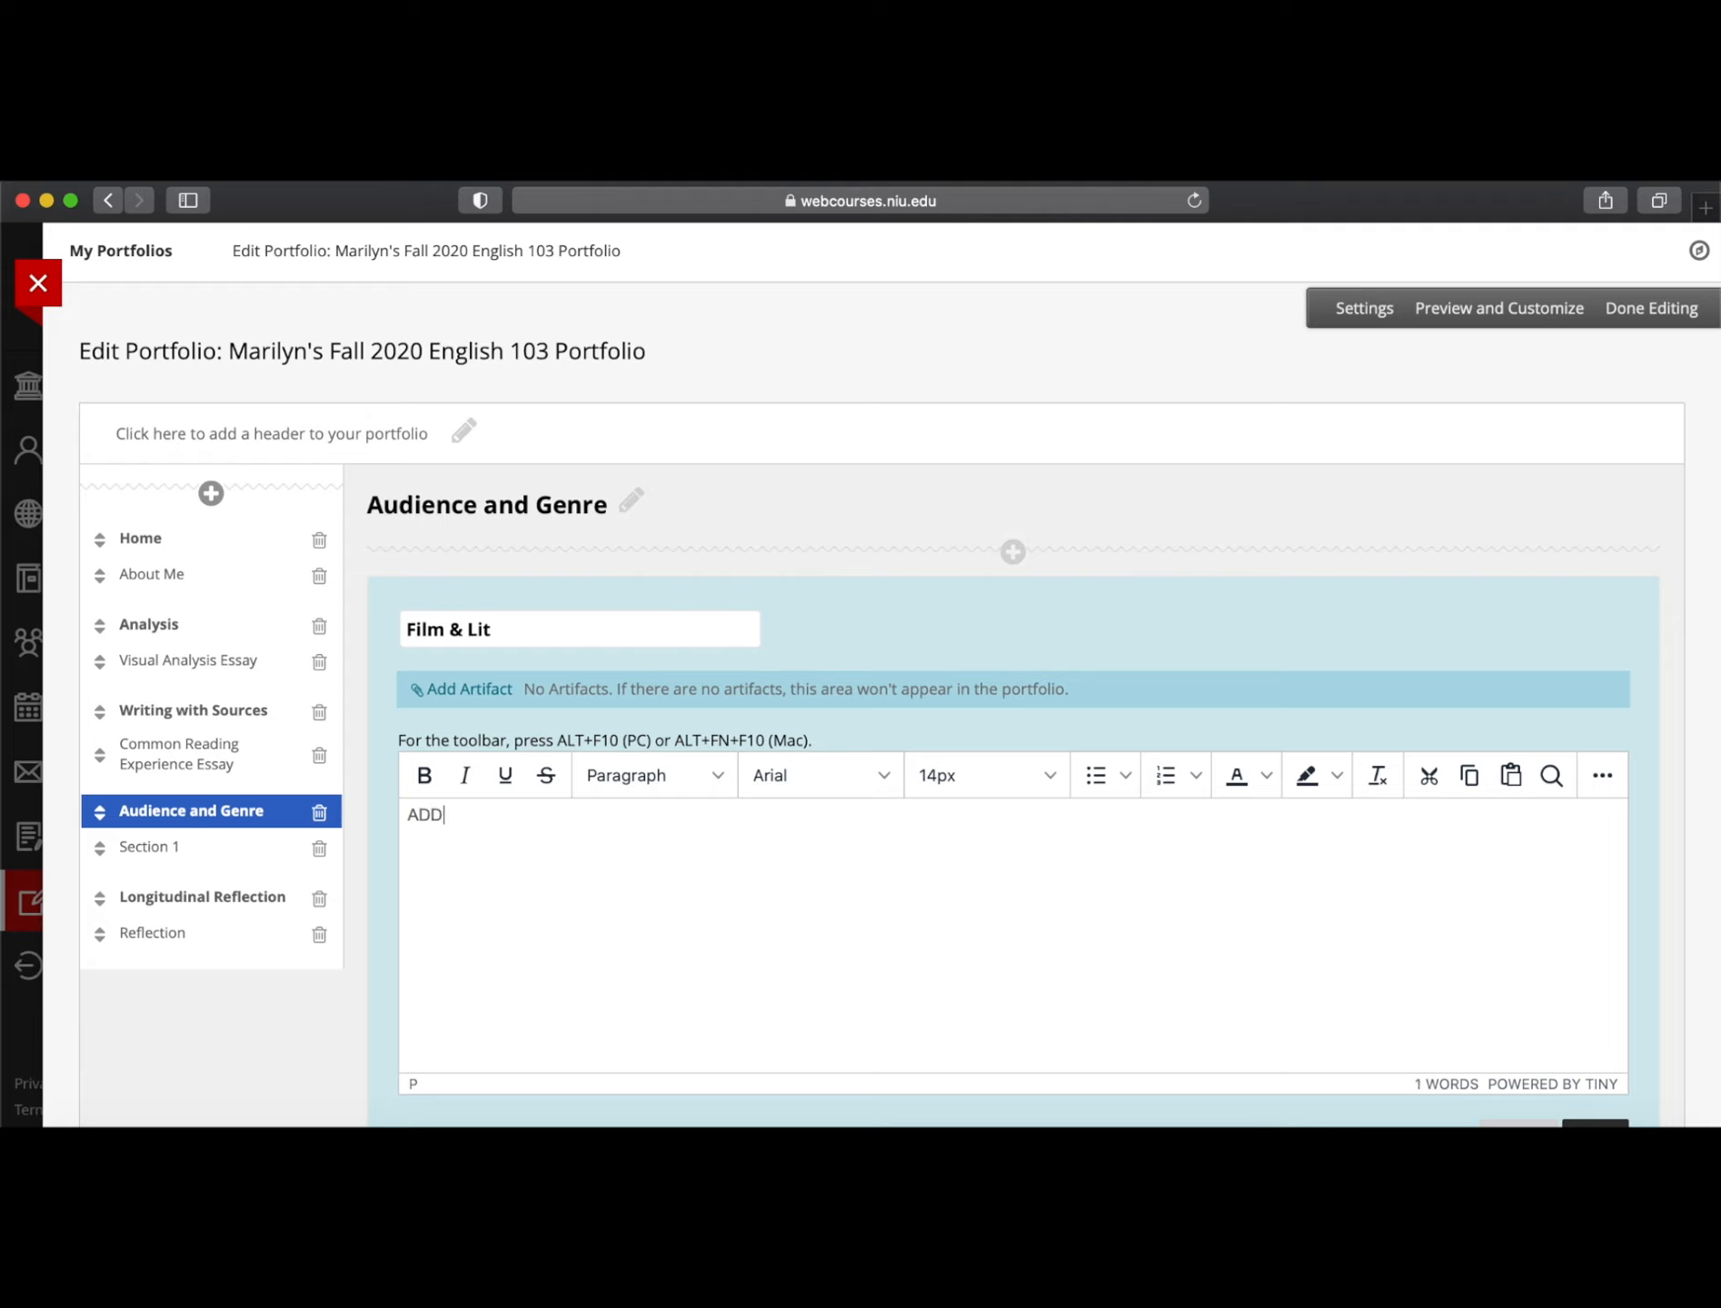
type(" paragraph")
Attach the 'What is a reliable source?' artifact to the section and save it
left_click(469, 689)
left_click(354, 654)
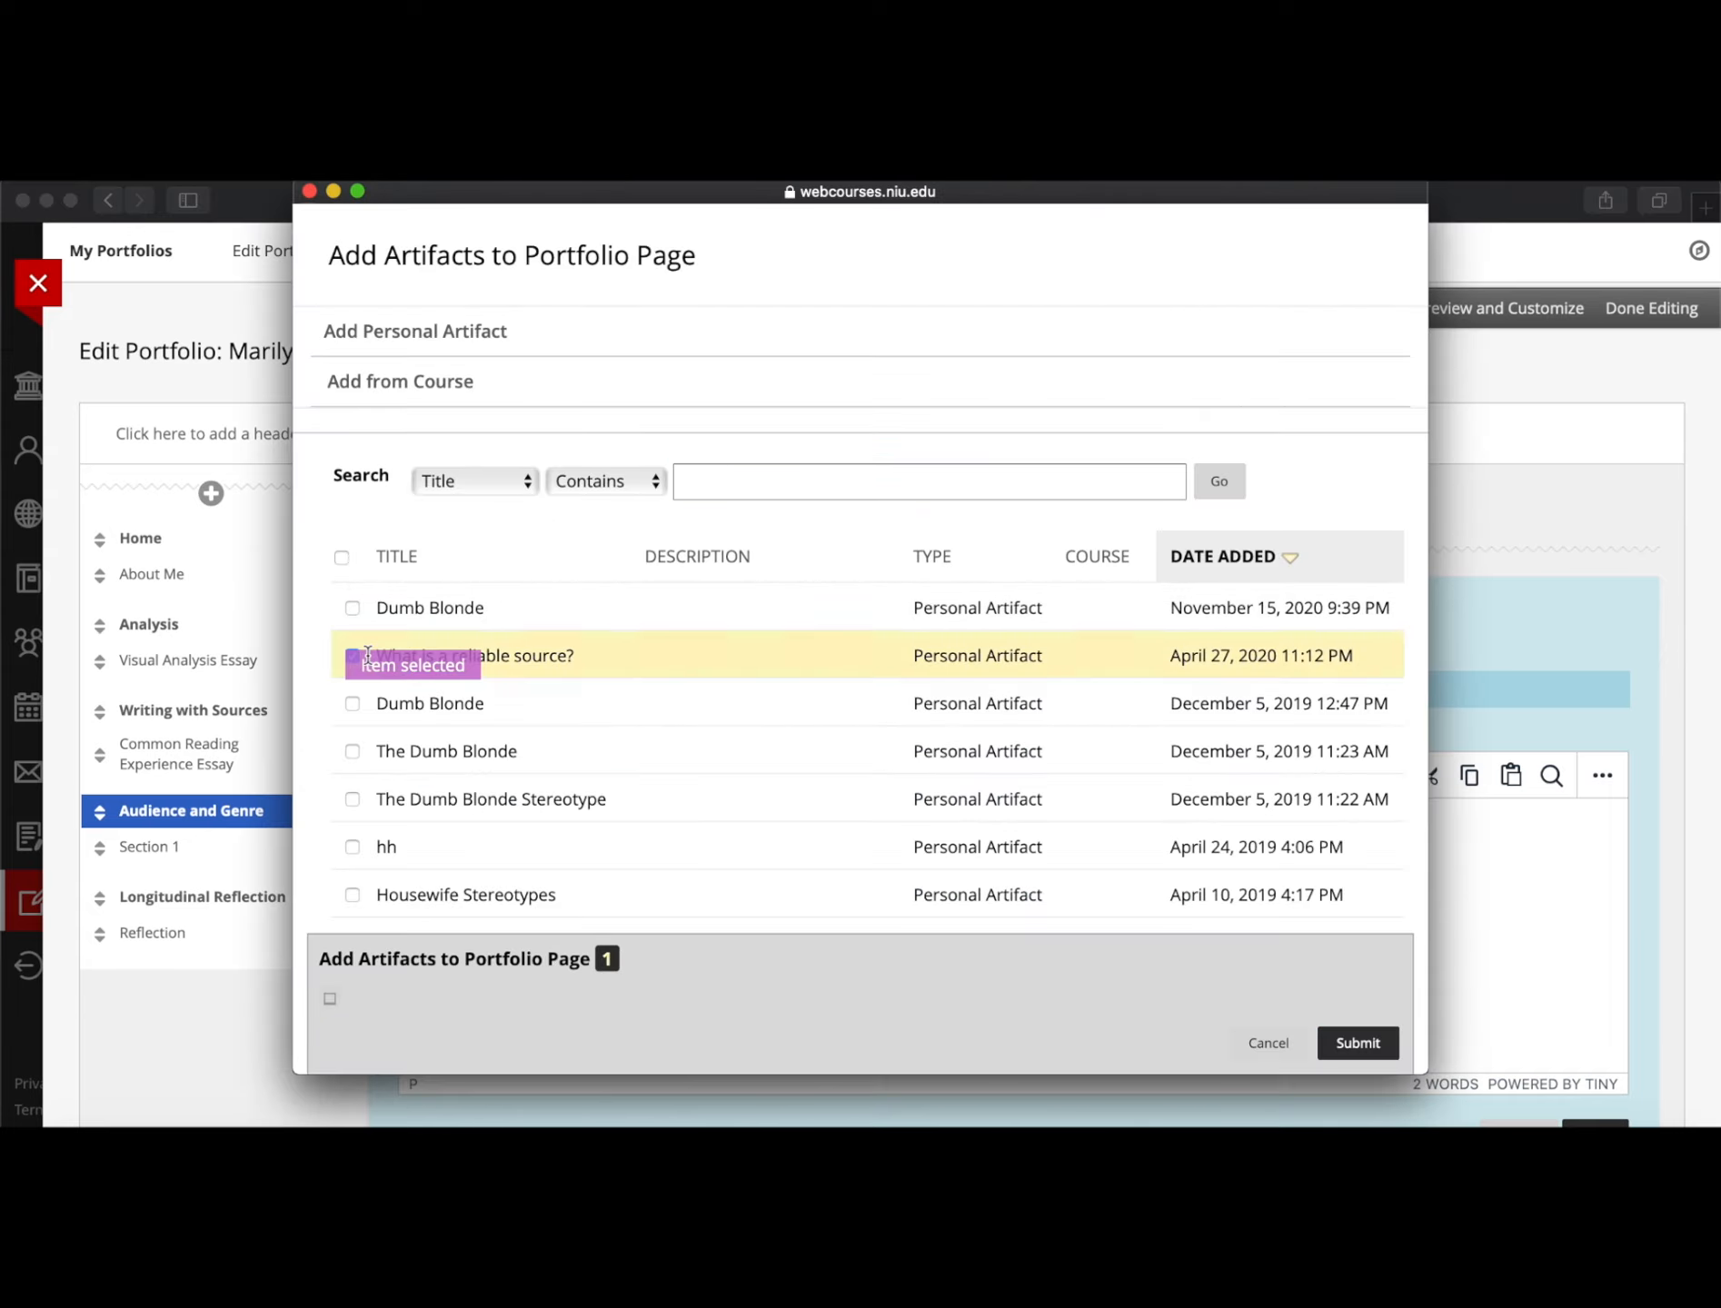
left_click(1357, 1043)
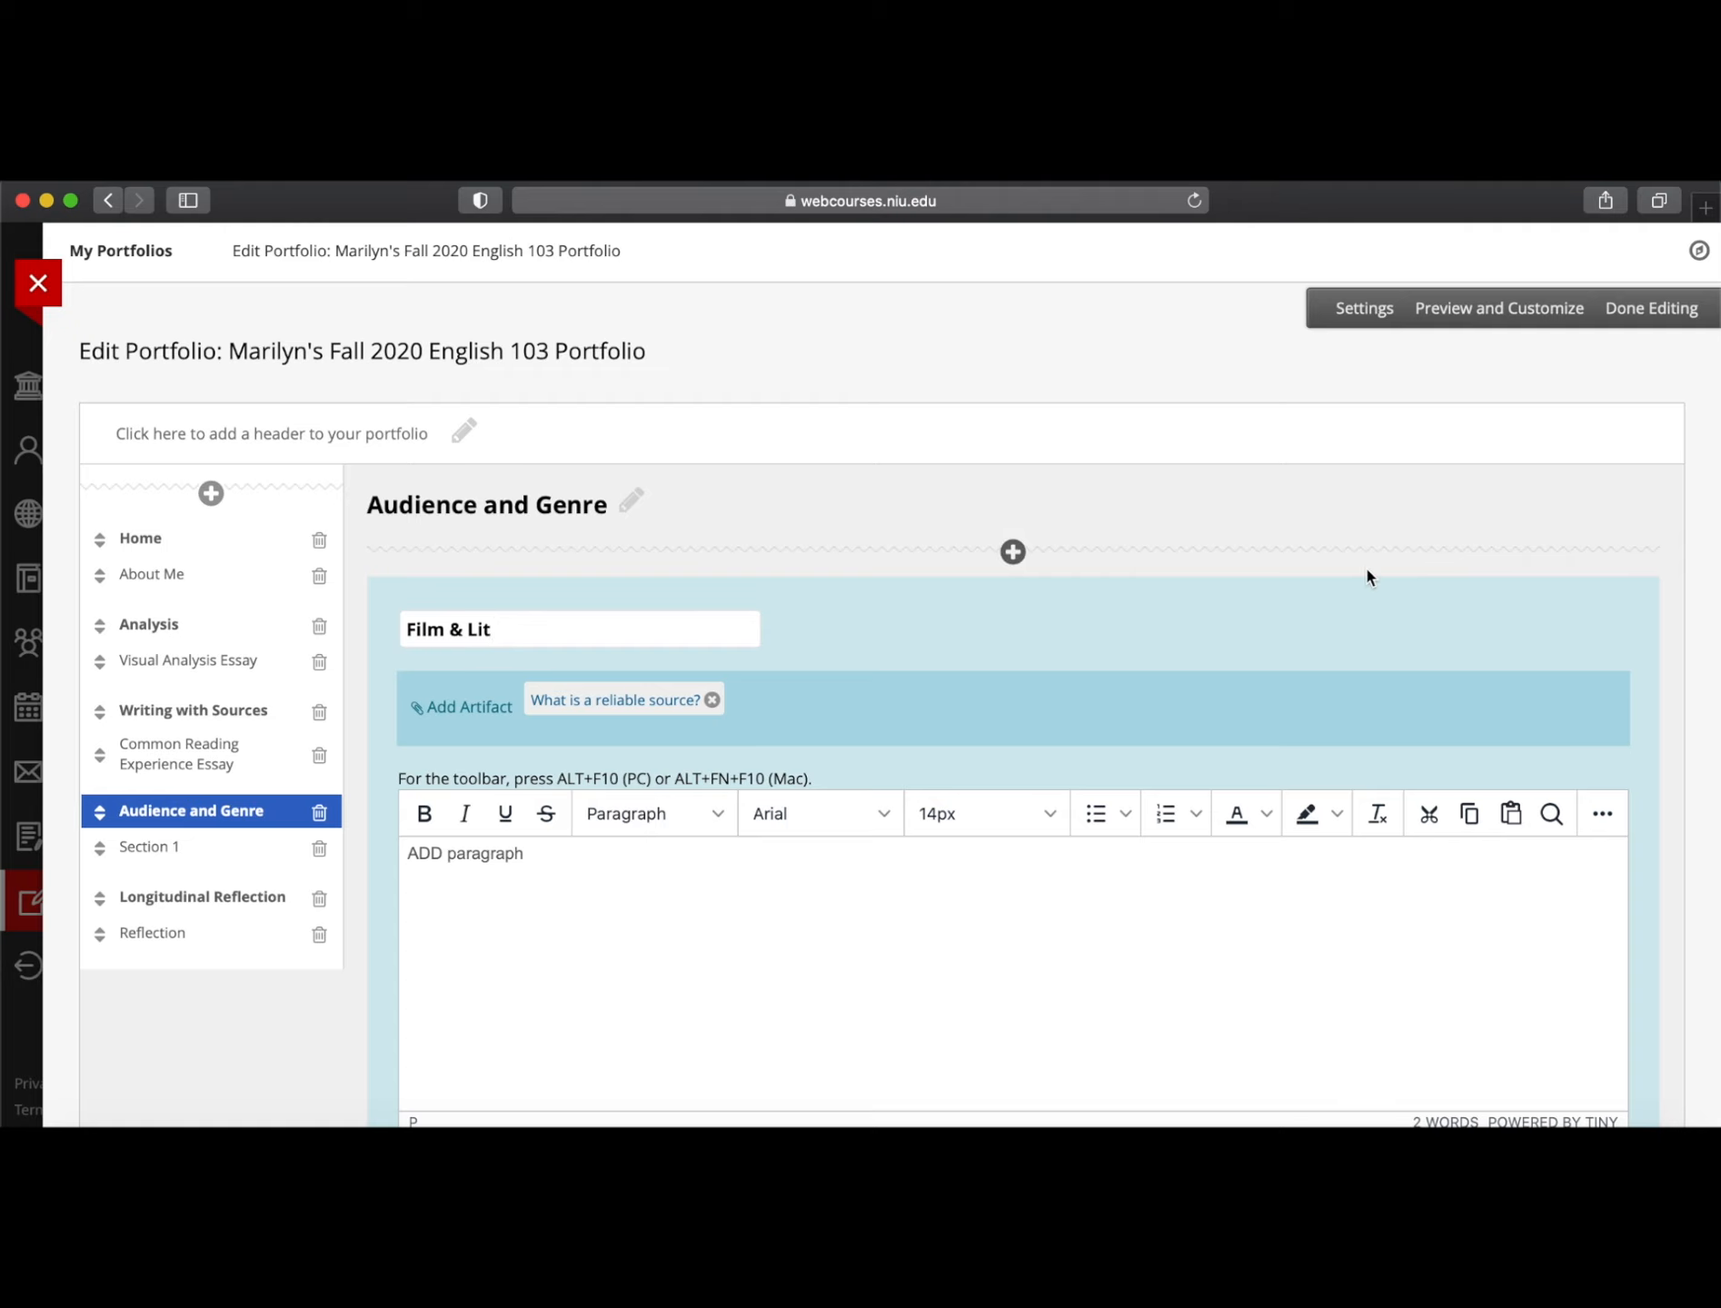
scroll(1365, 564, "down", 5)
left_click(1605, 913)
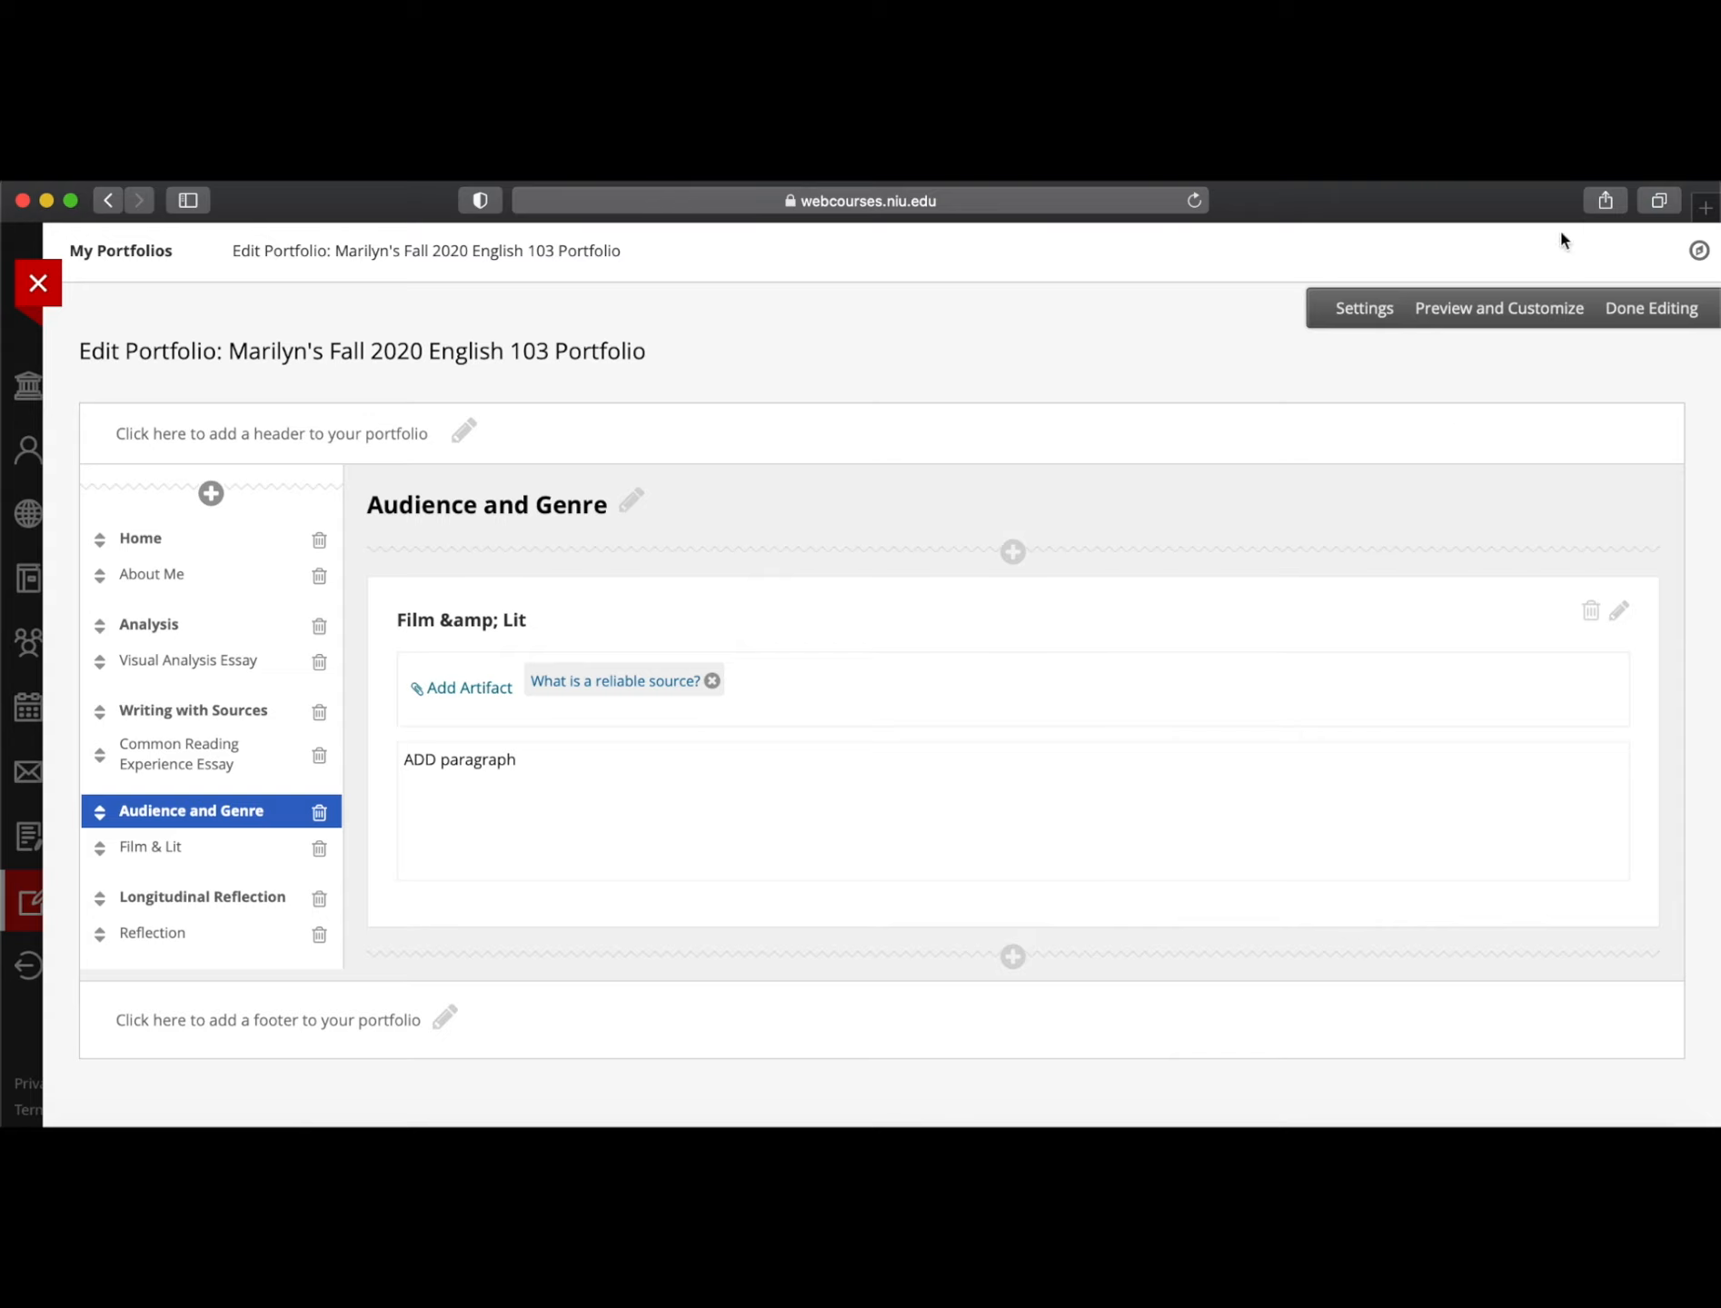
Finish editing the Fall 2020 portfolio and return to My Portfolios via Institution Page and Tools
left_click(1649, 315)
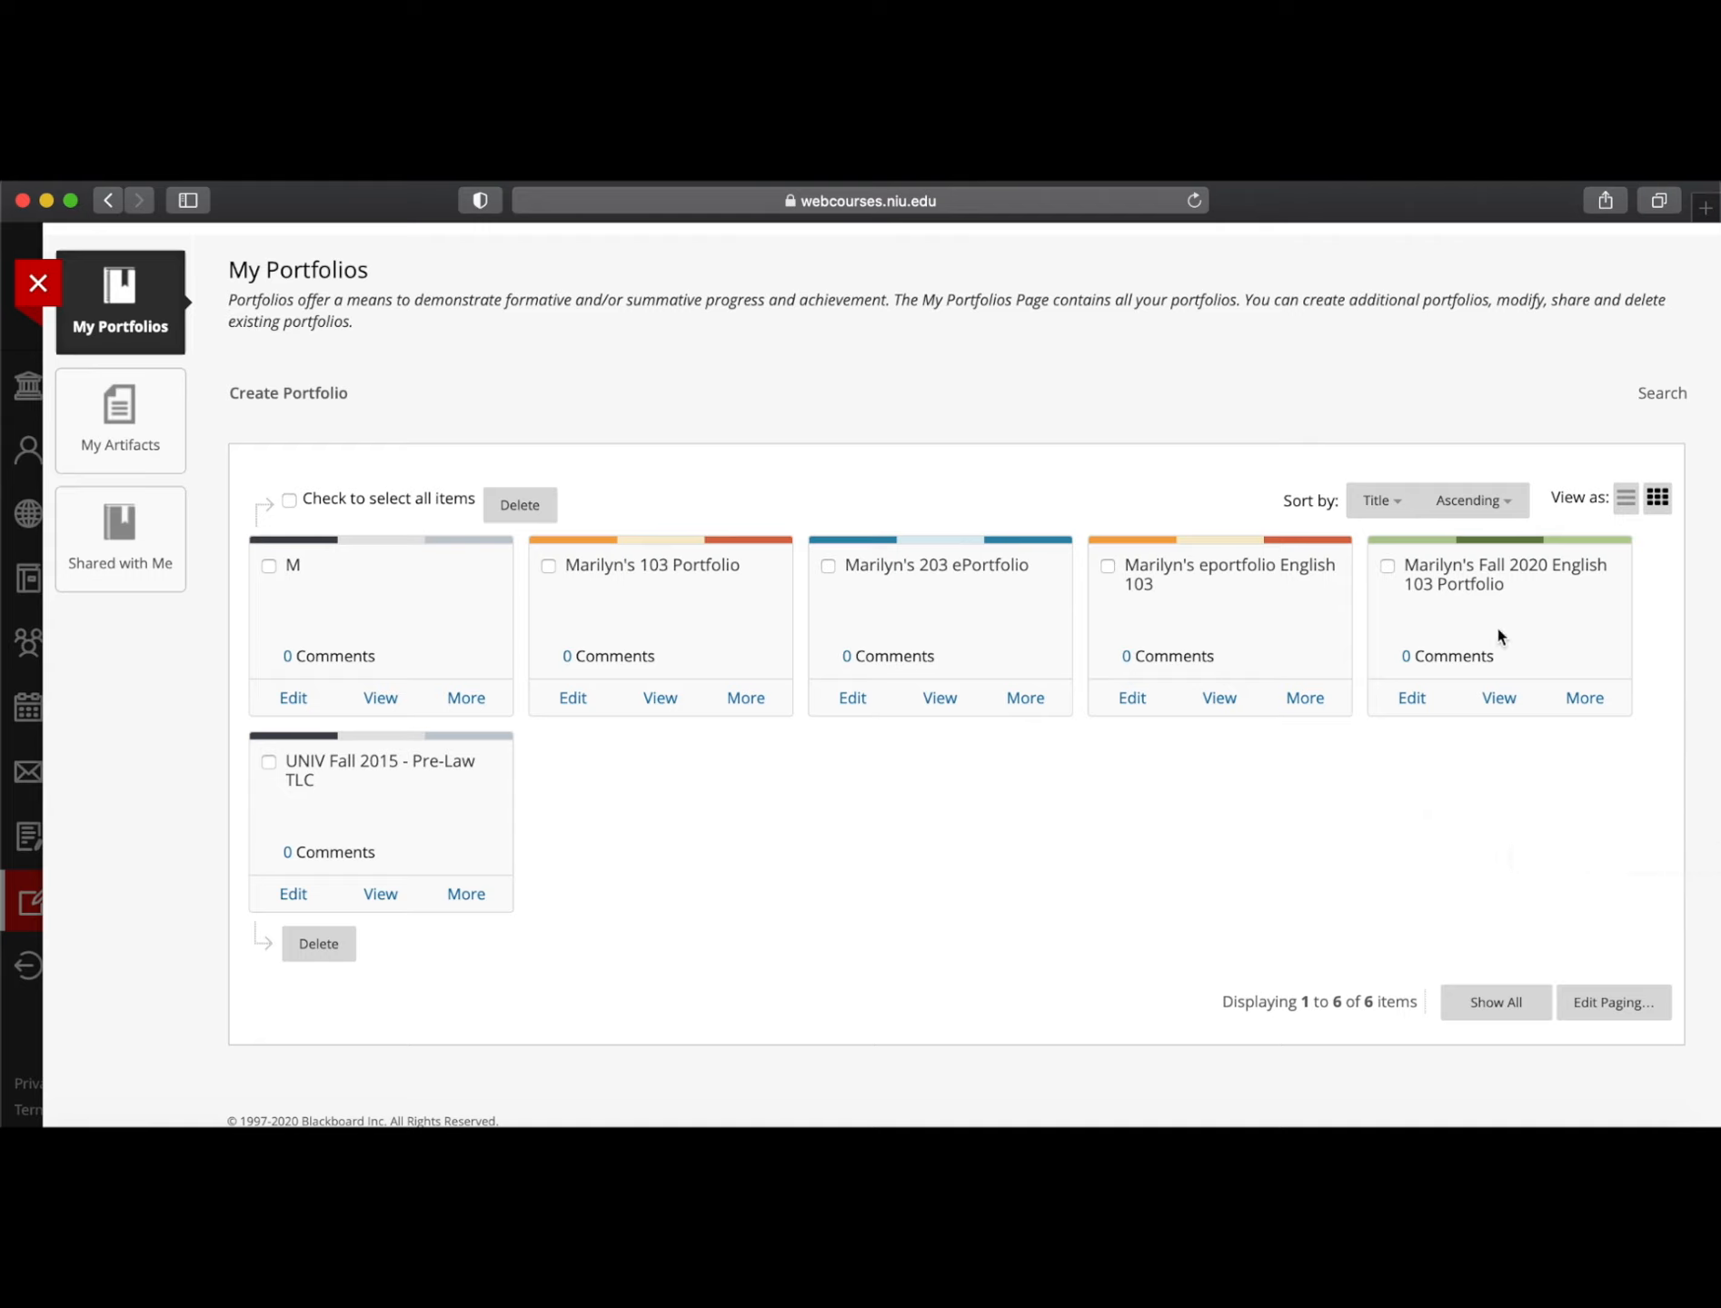
left_click(38, 282)
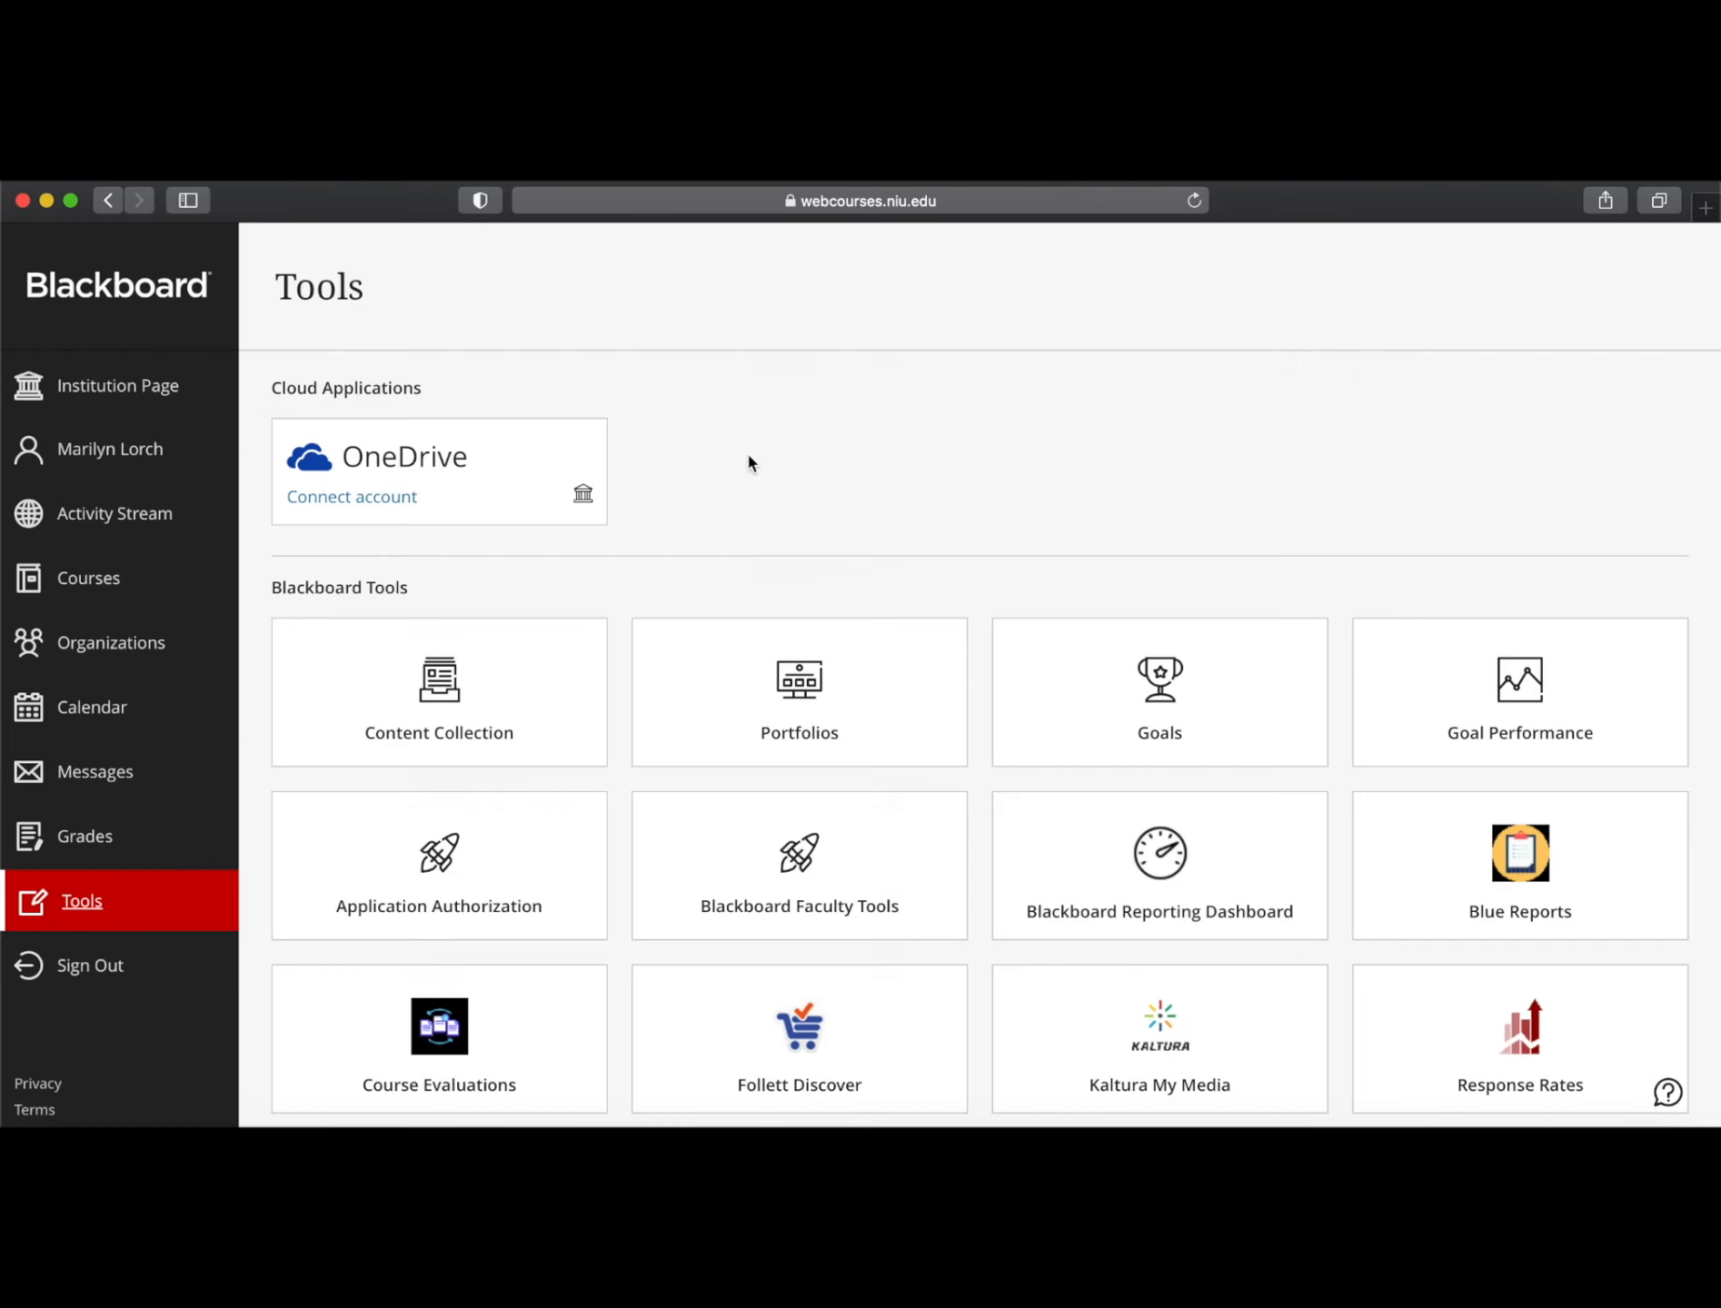
left_click(91, 392)
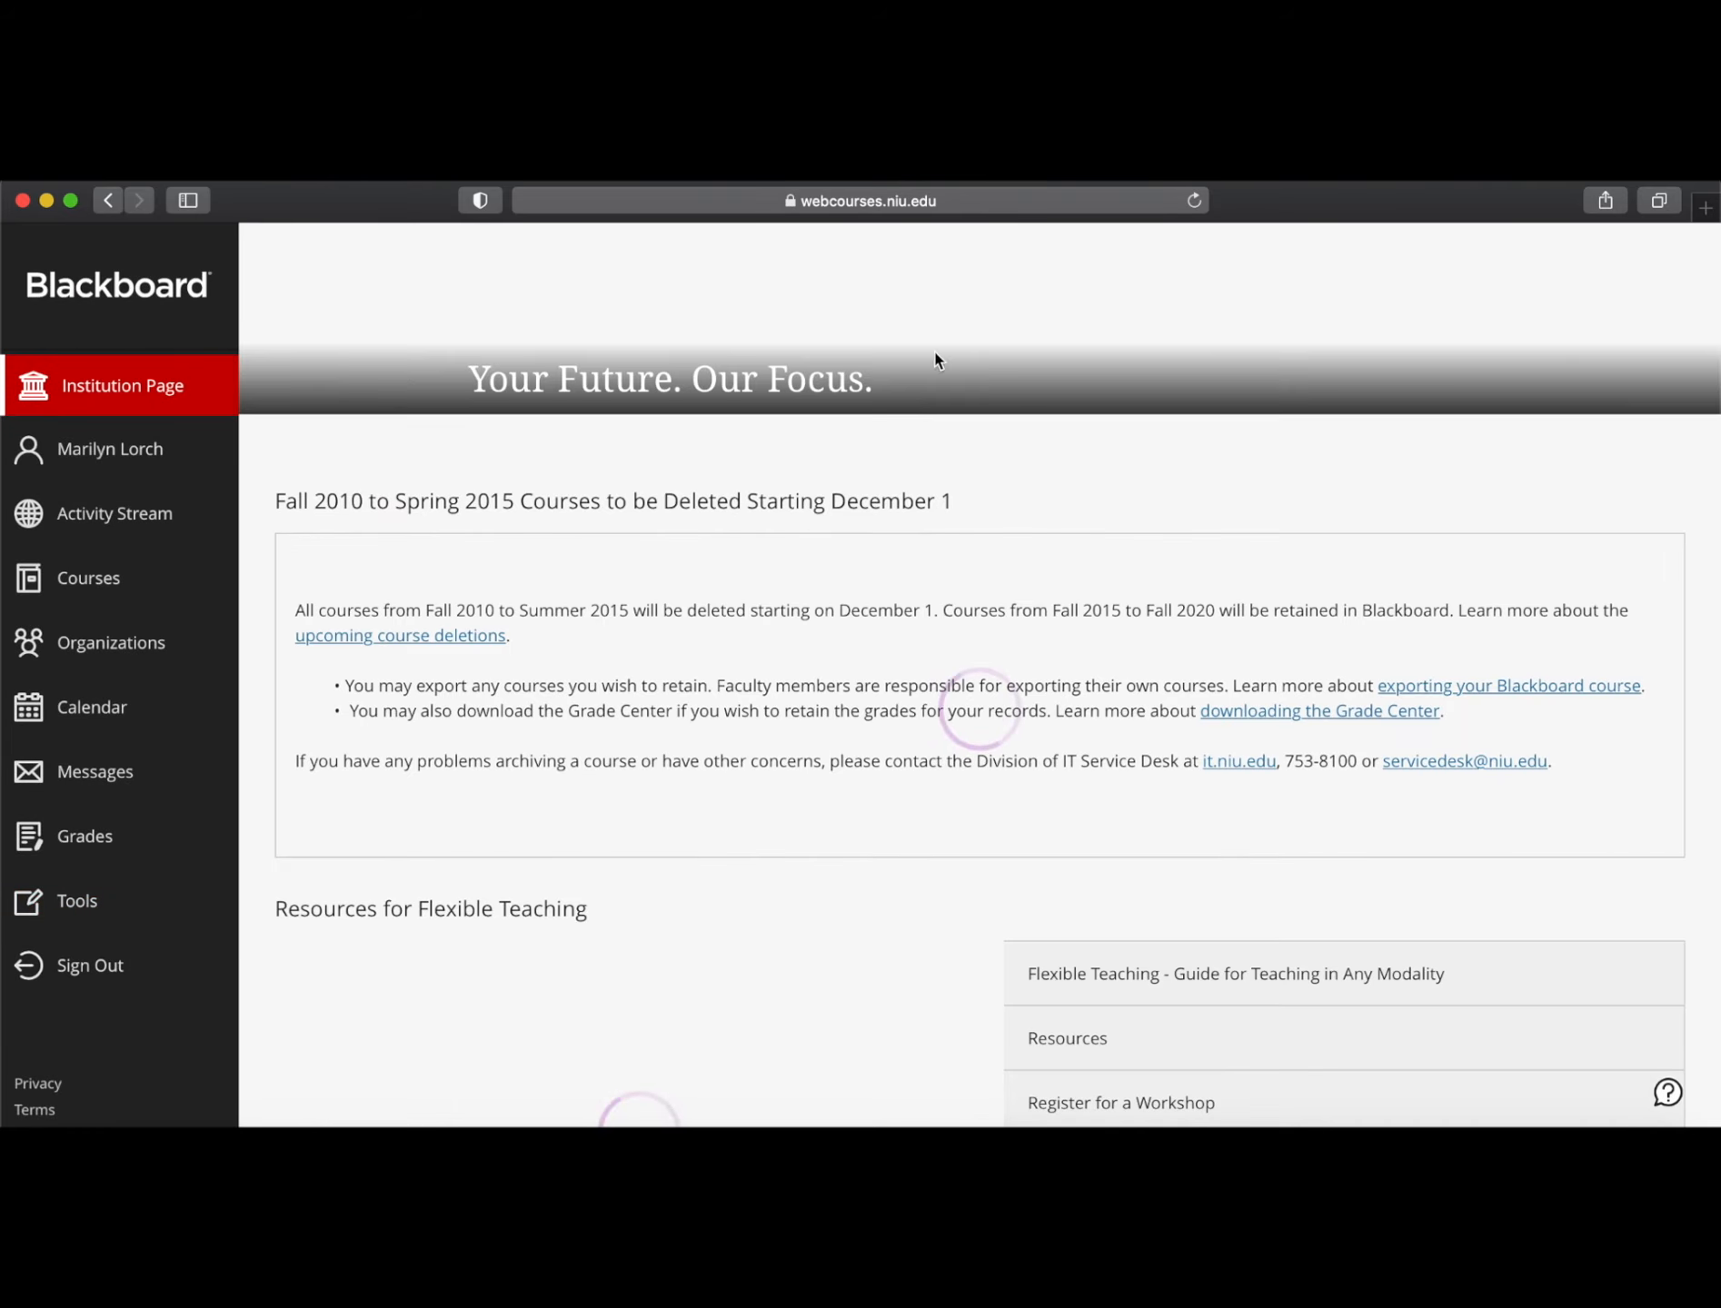
left_click(74, 904)
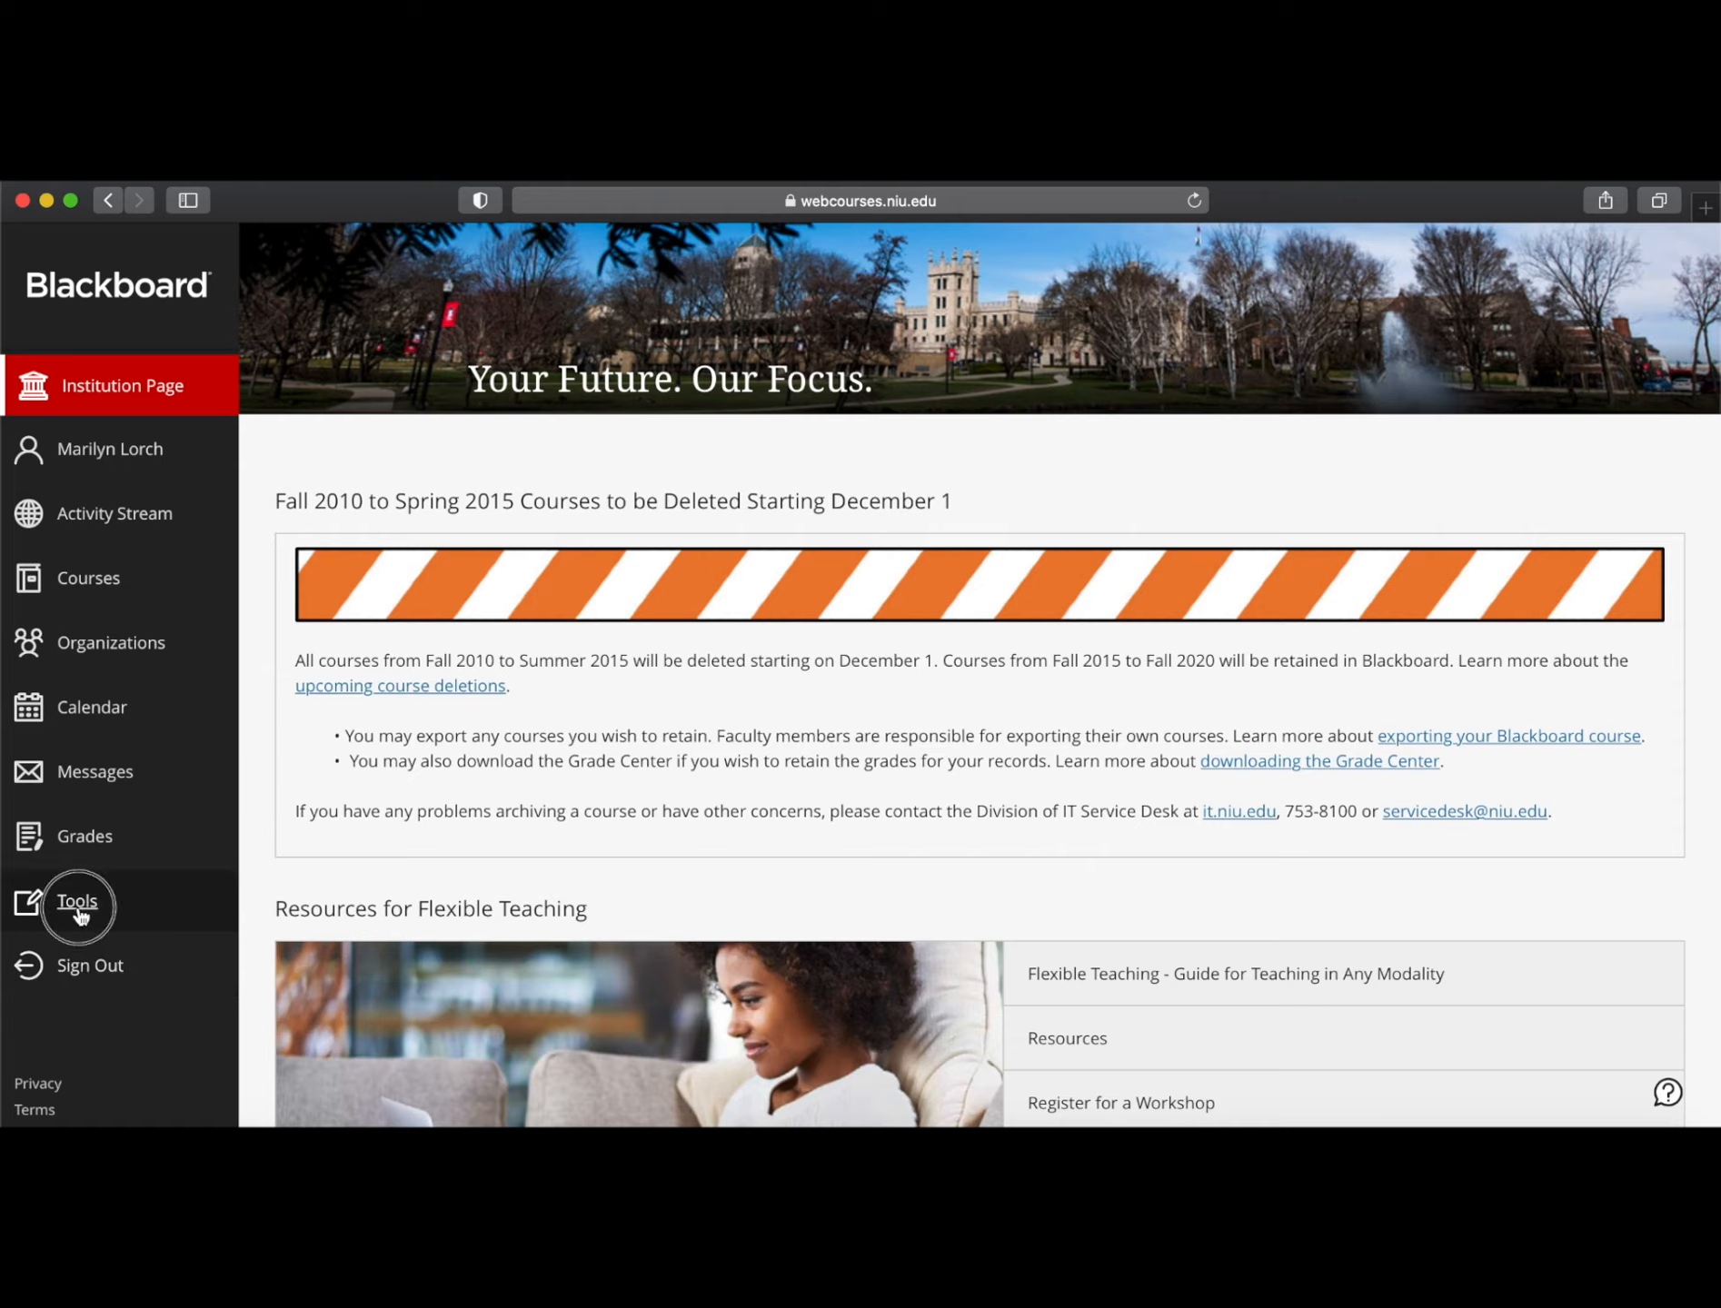
left_click(800, 731)
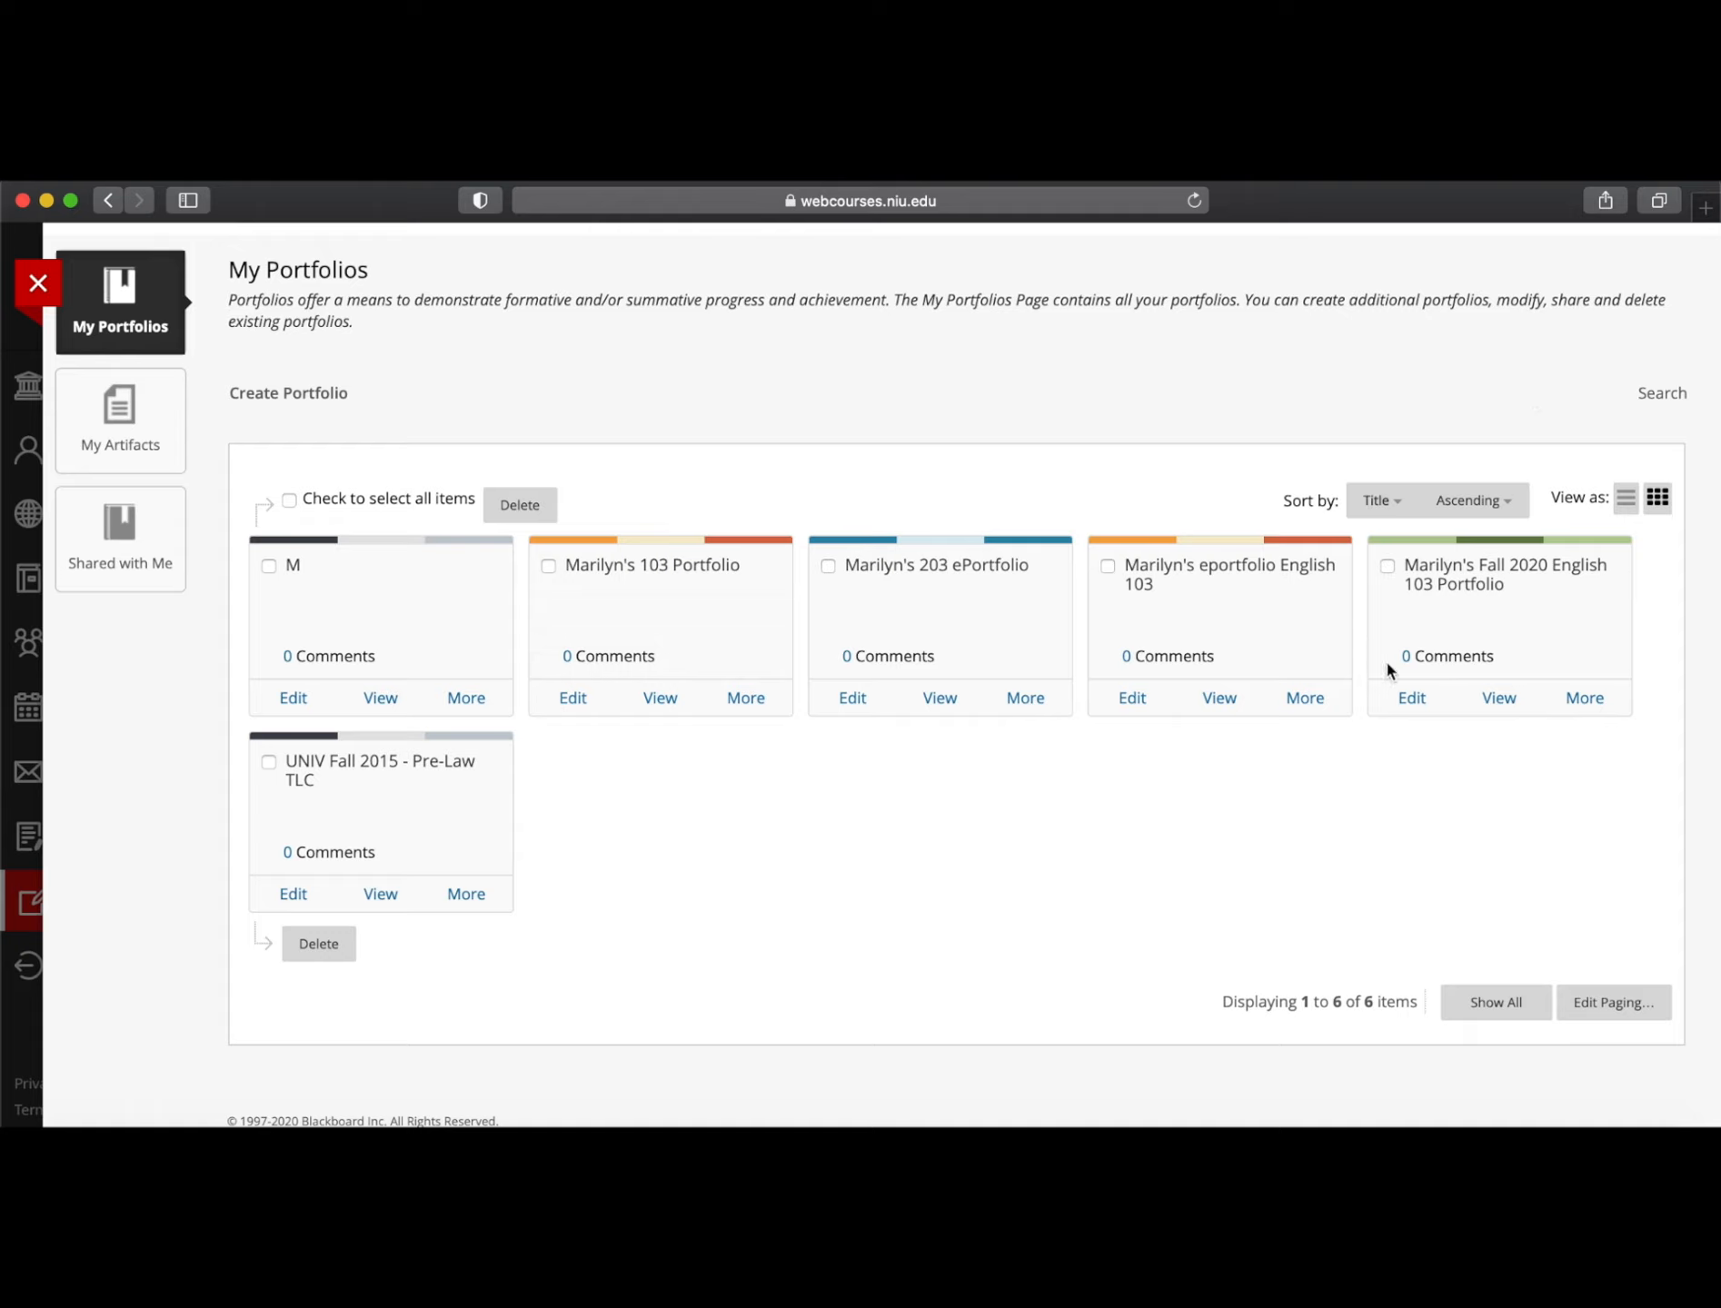
Open Share for the Fall 2020 English 103 portfolio and expand the 'Share a Snapshot with' options
left_click(1595, 706)
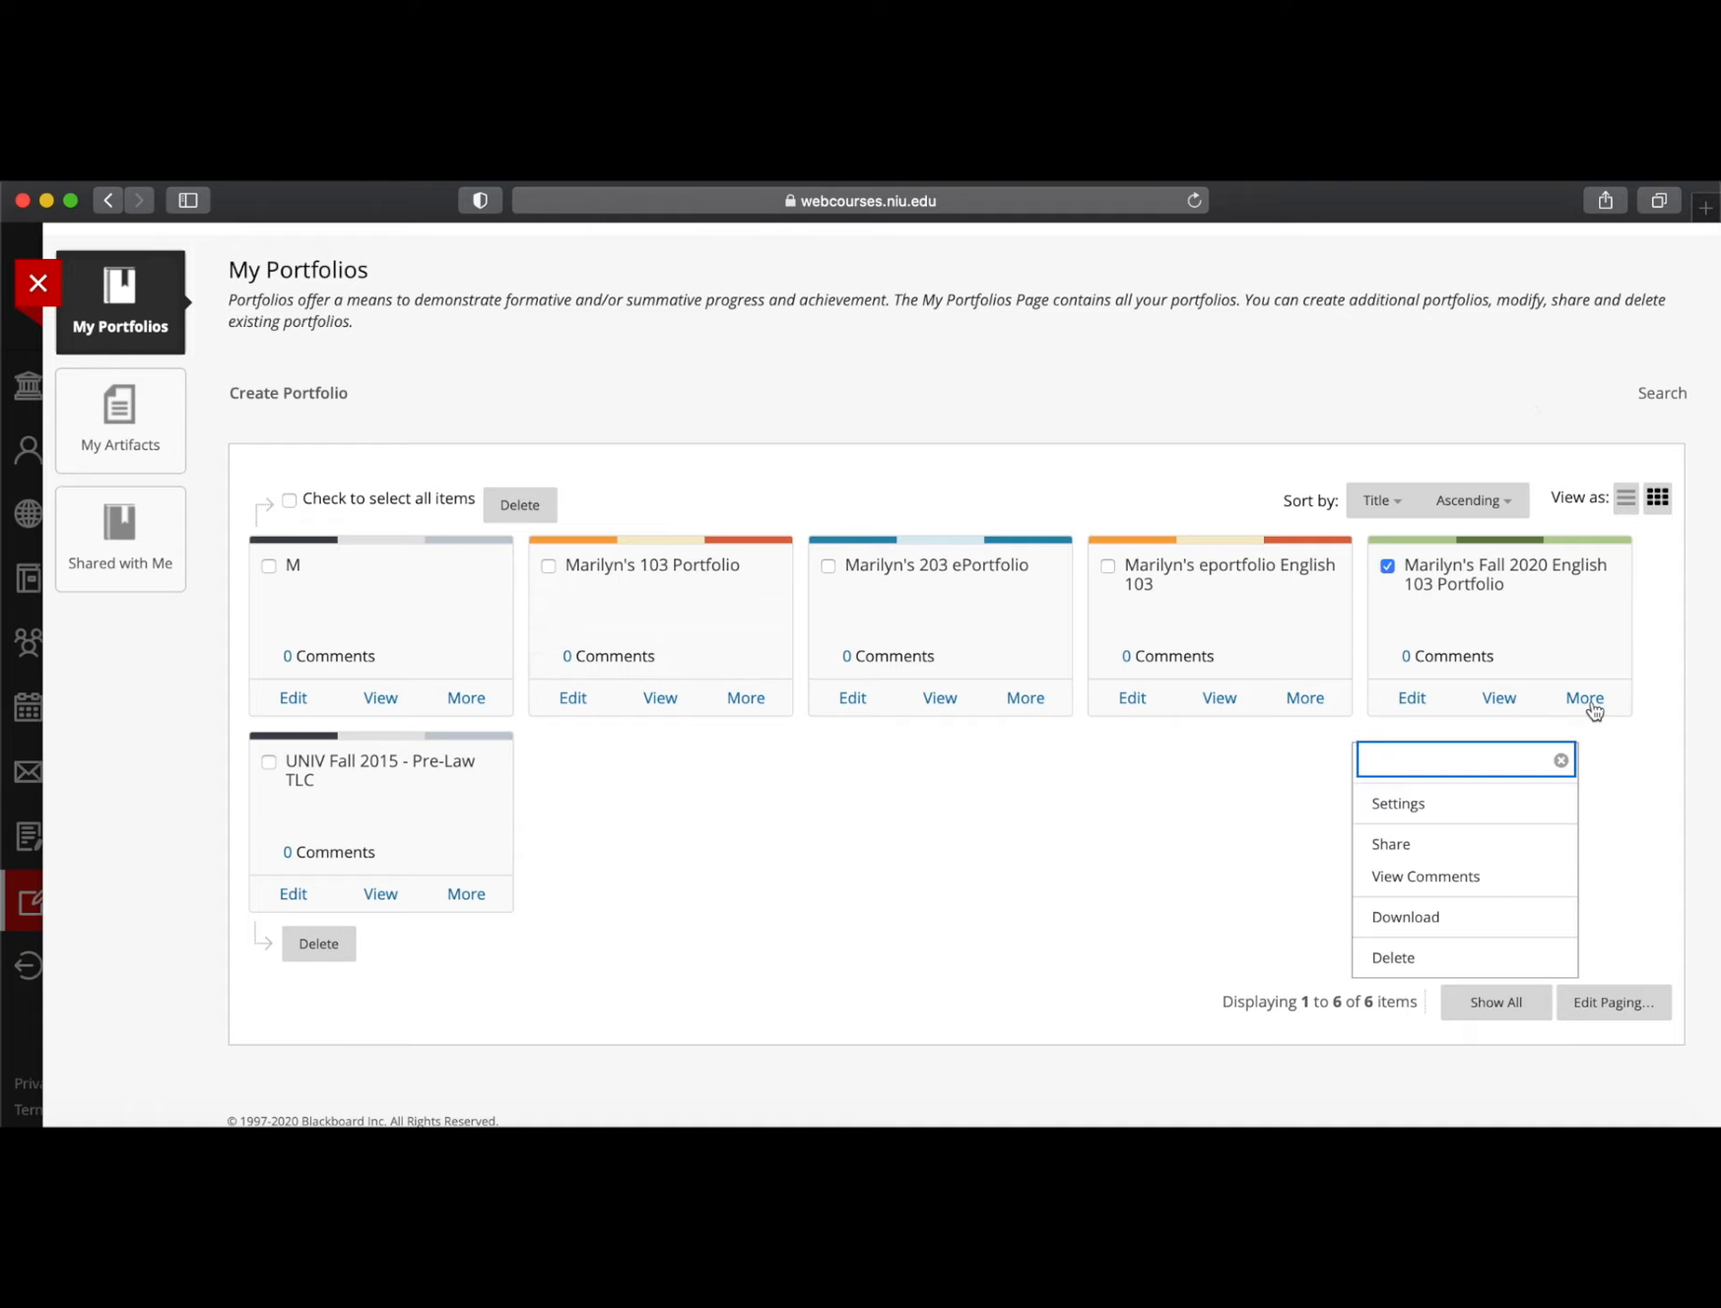
left_click(1414, 858)
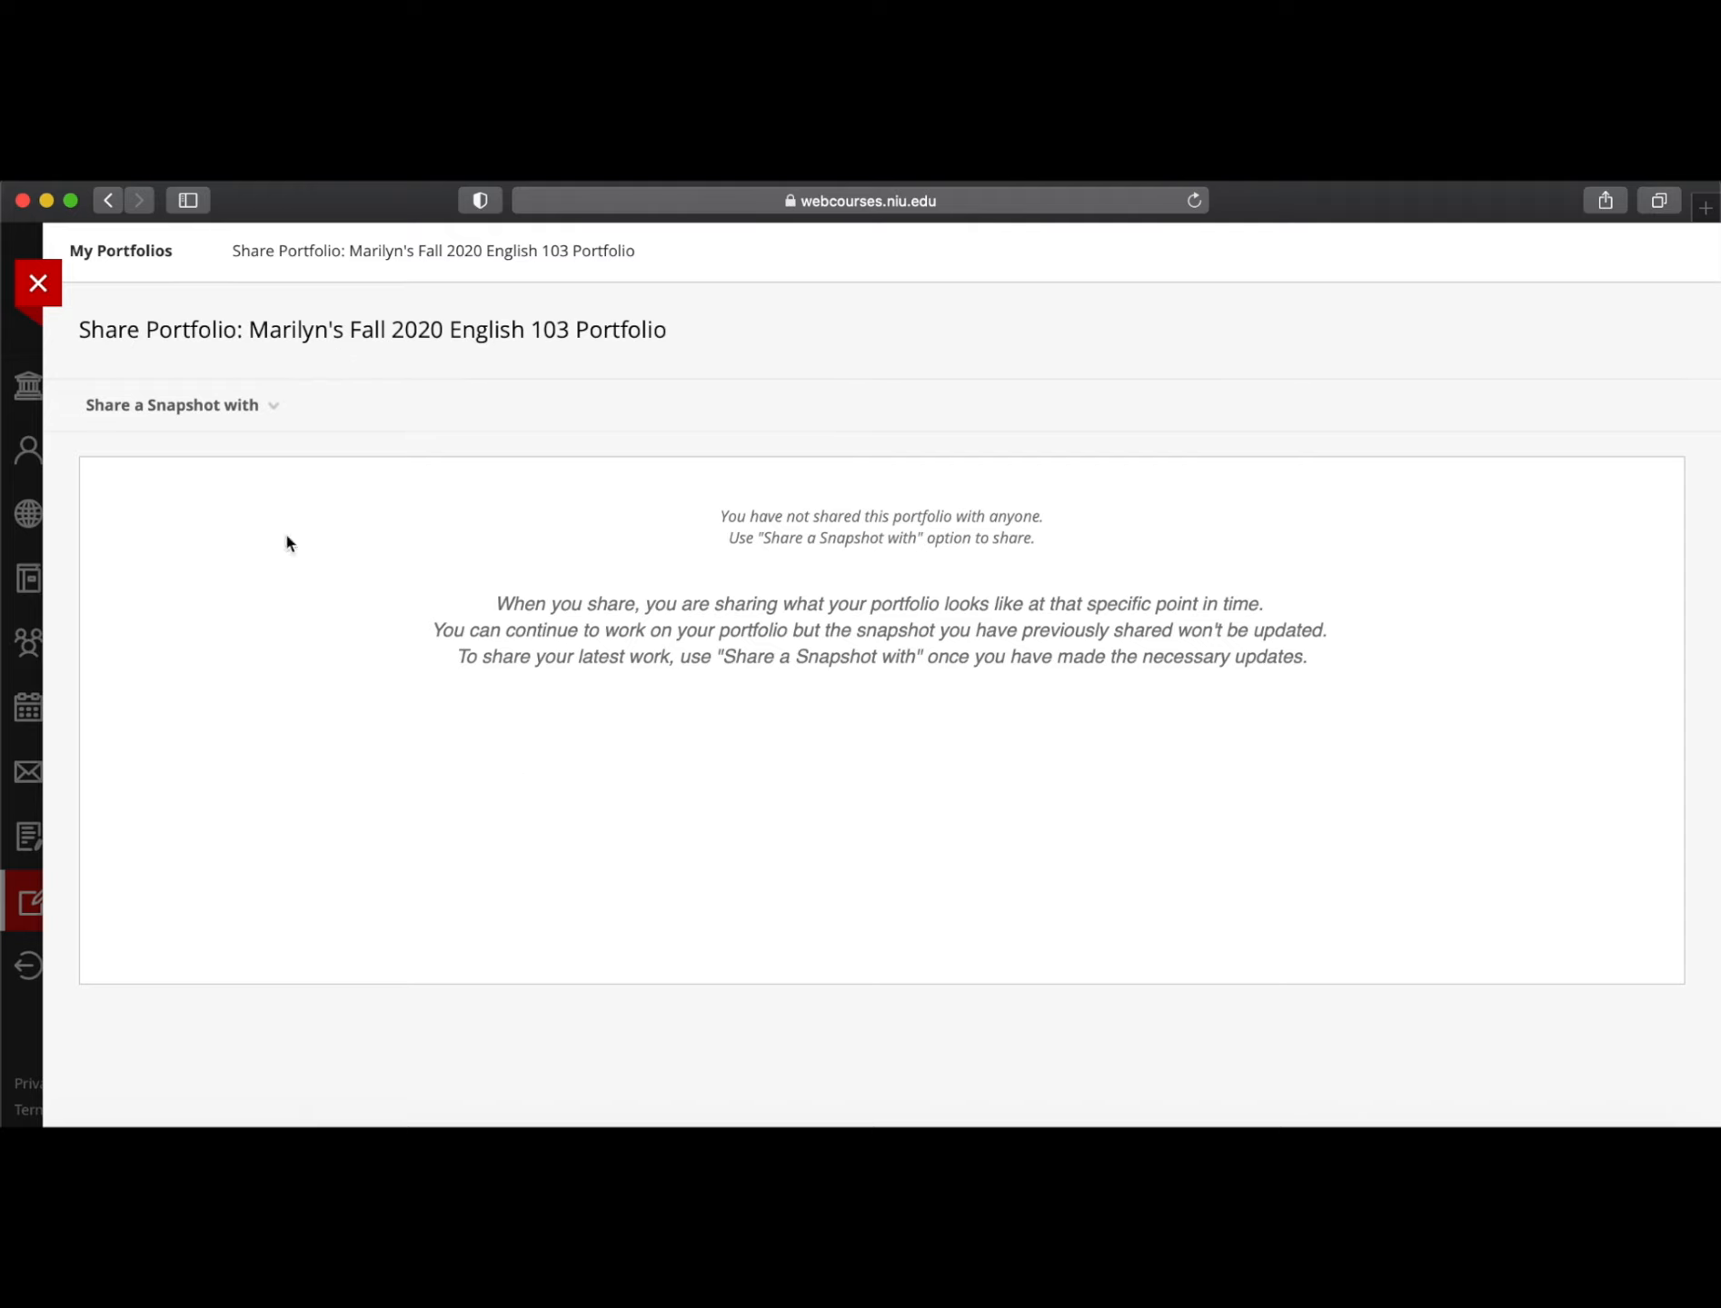
left_click(154, 423)
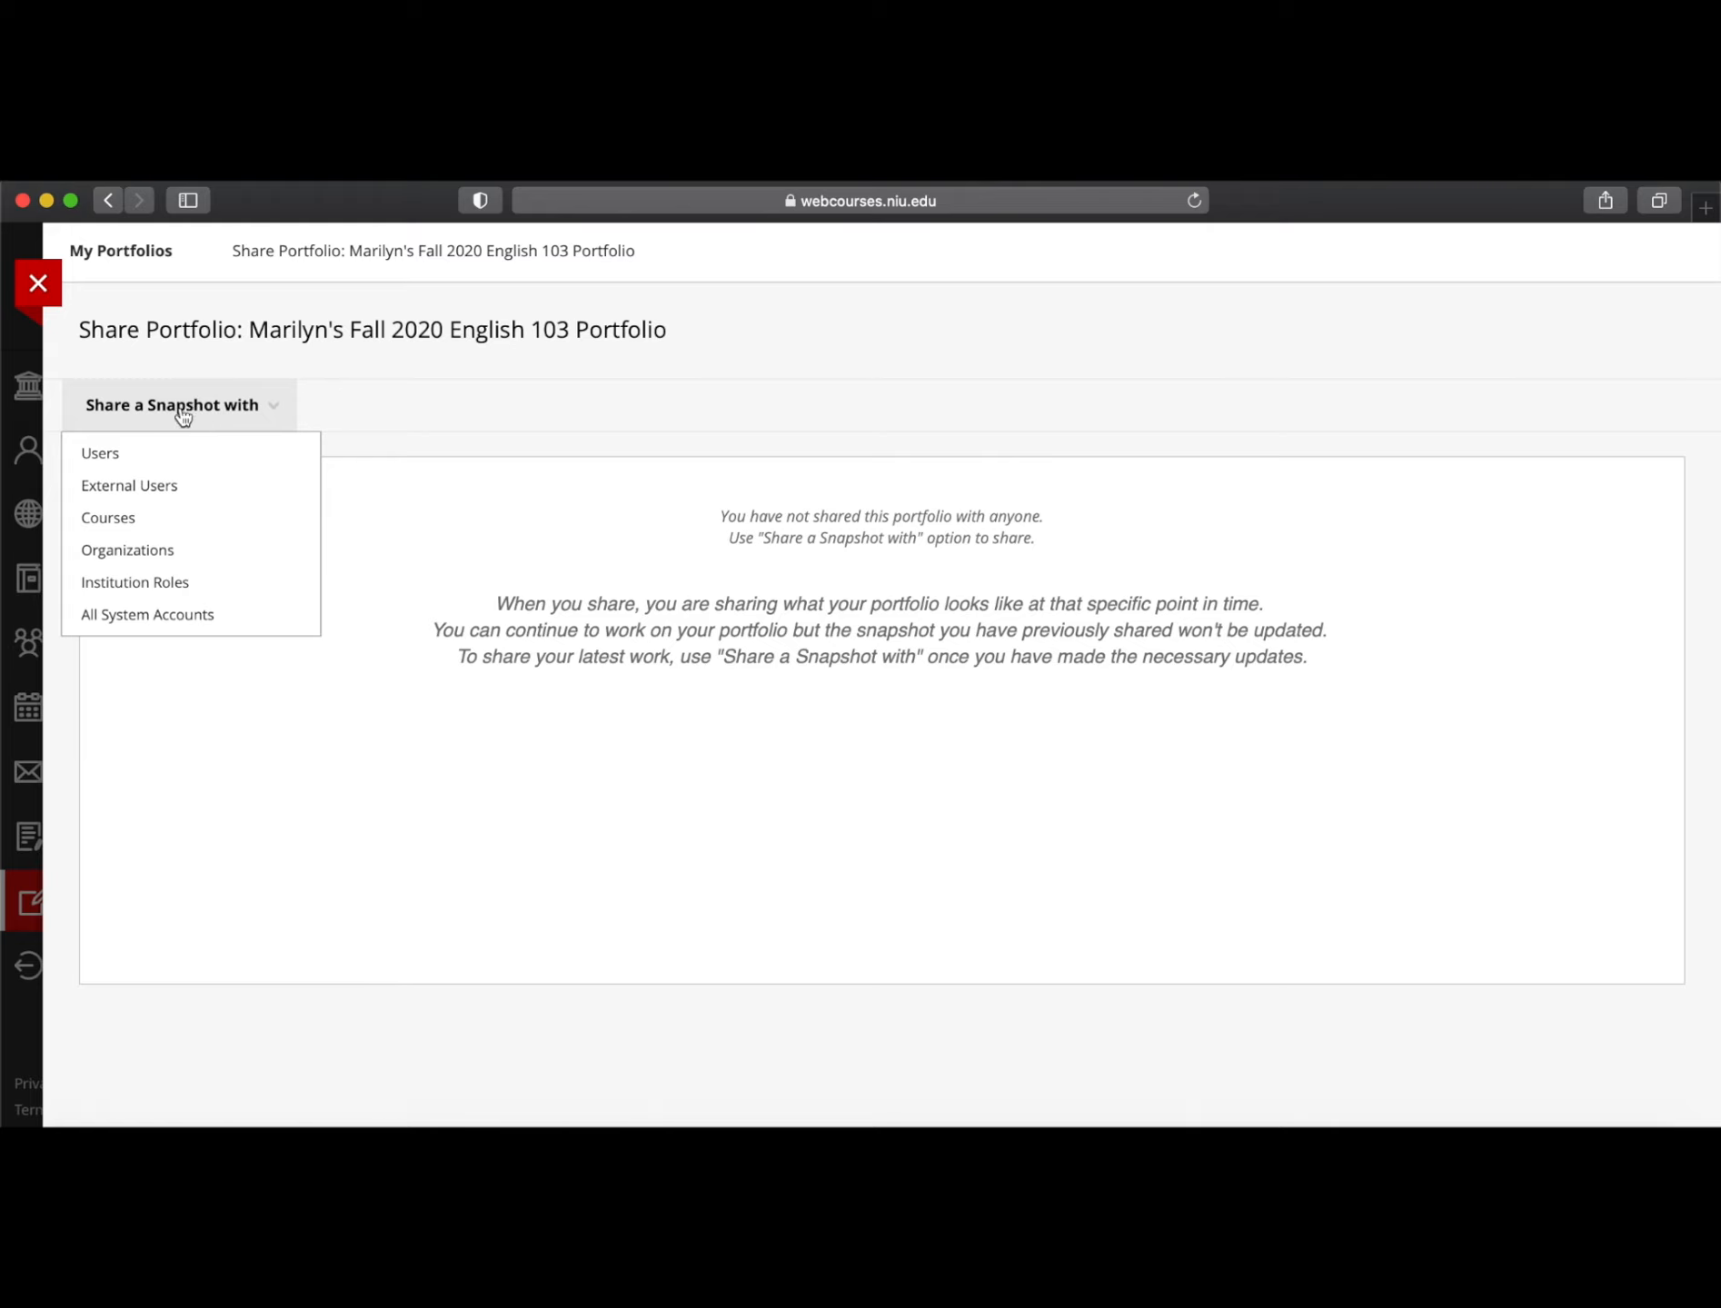
Share a snapshot with External Users, leaving no password and no expiration, and submit the form
left_click(200, 493)
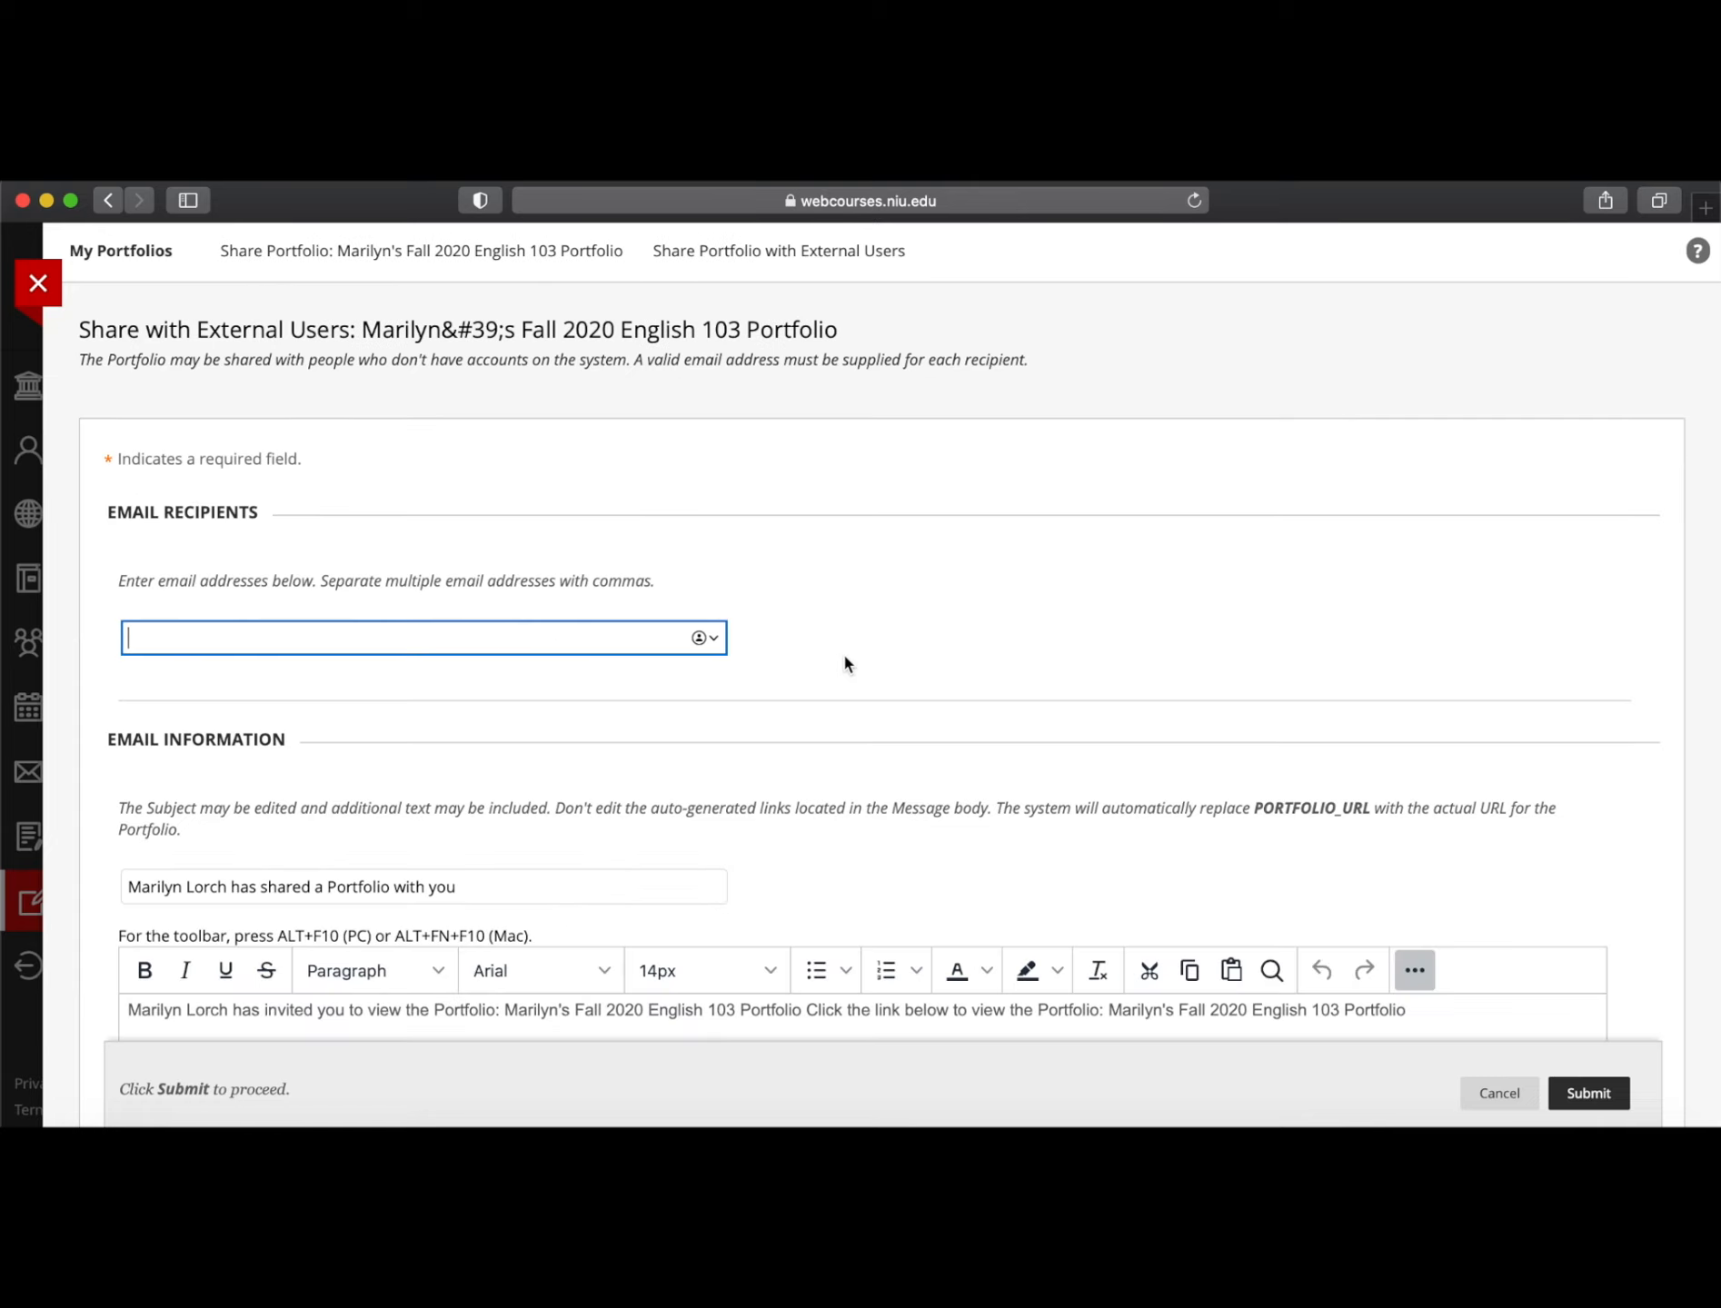
scroll(783, 720, "down", 3)
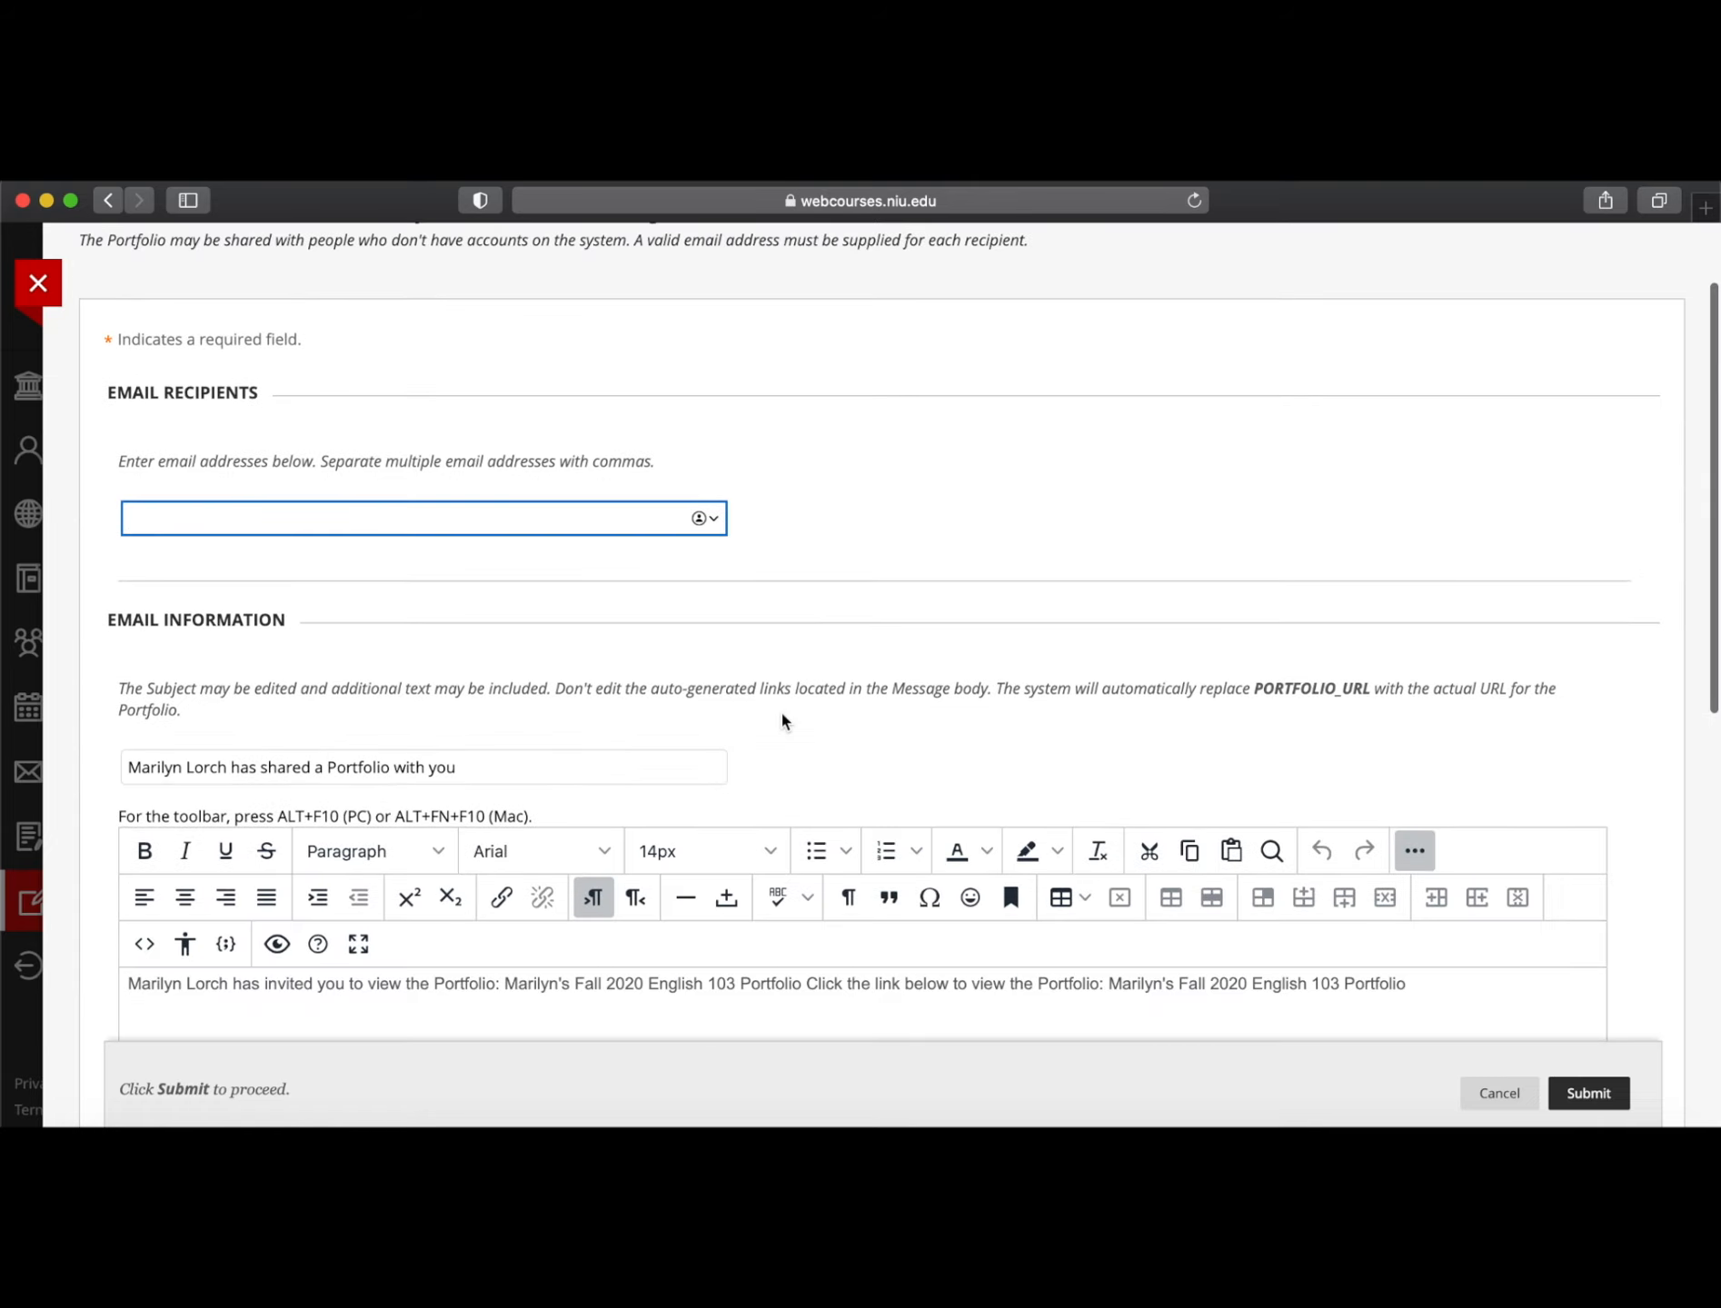
left_click(154, 518)
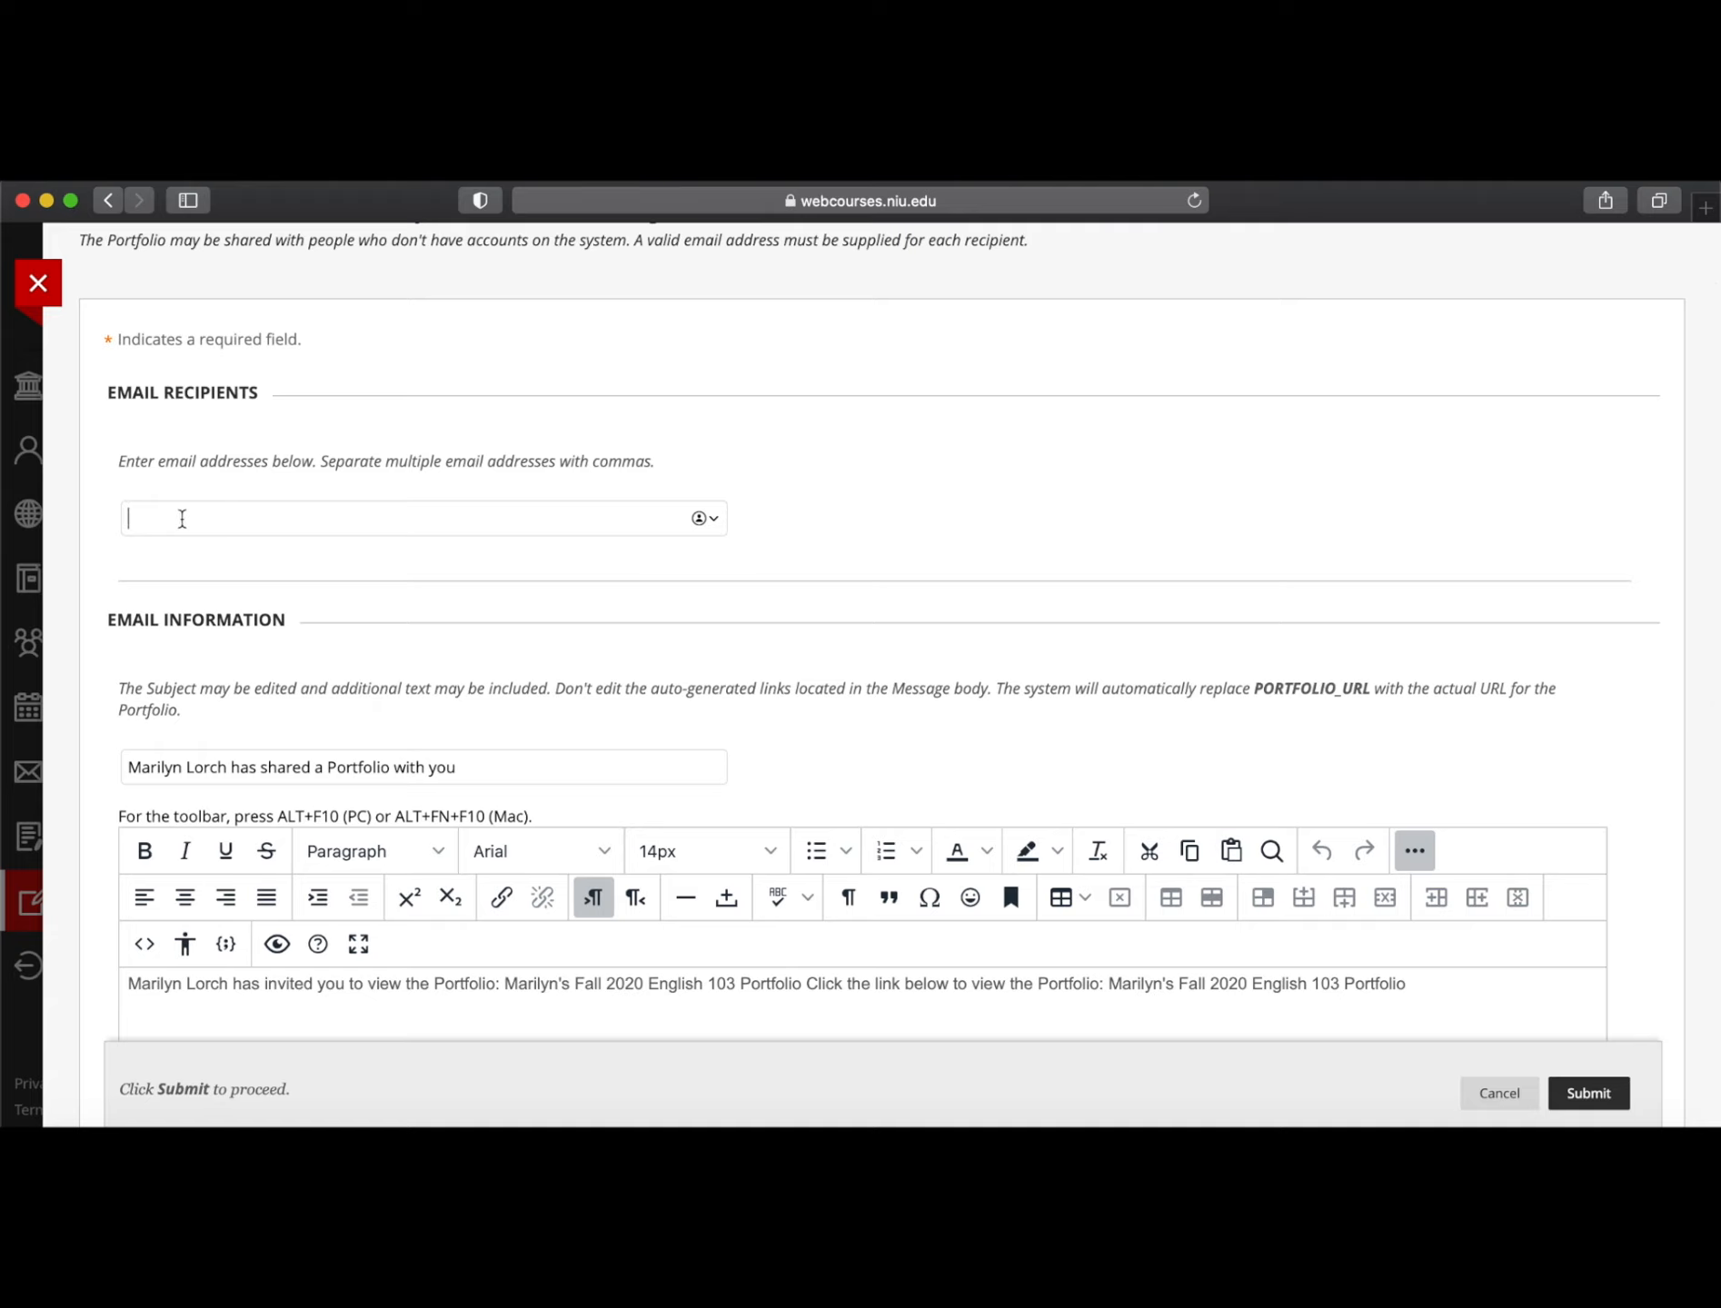
scroll(182, 518, "down", 4)
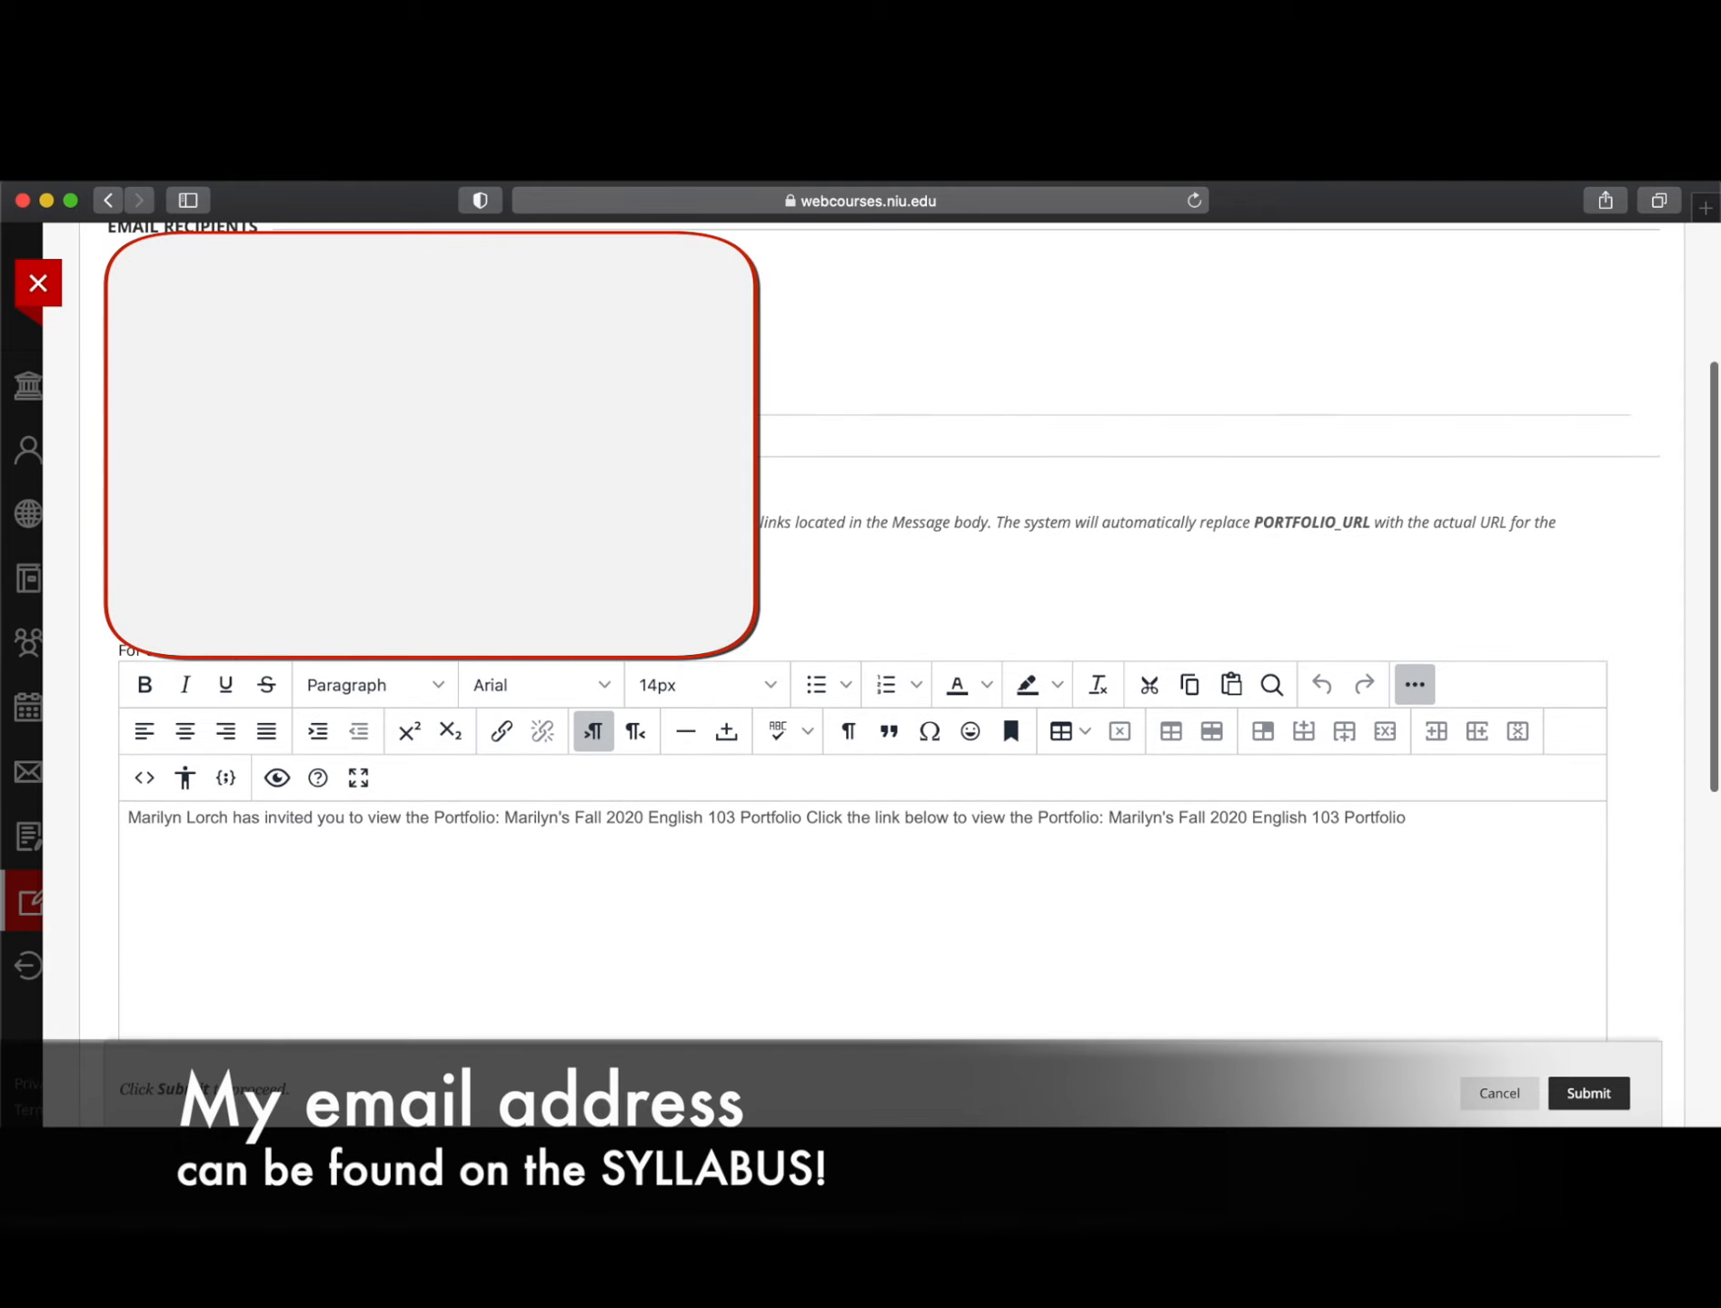
scroll(543, 771, "down", 2)
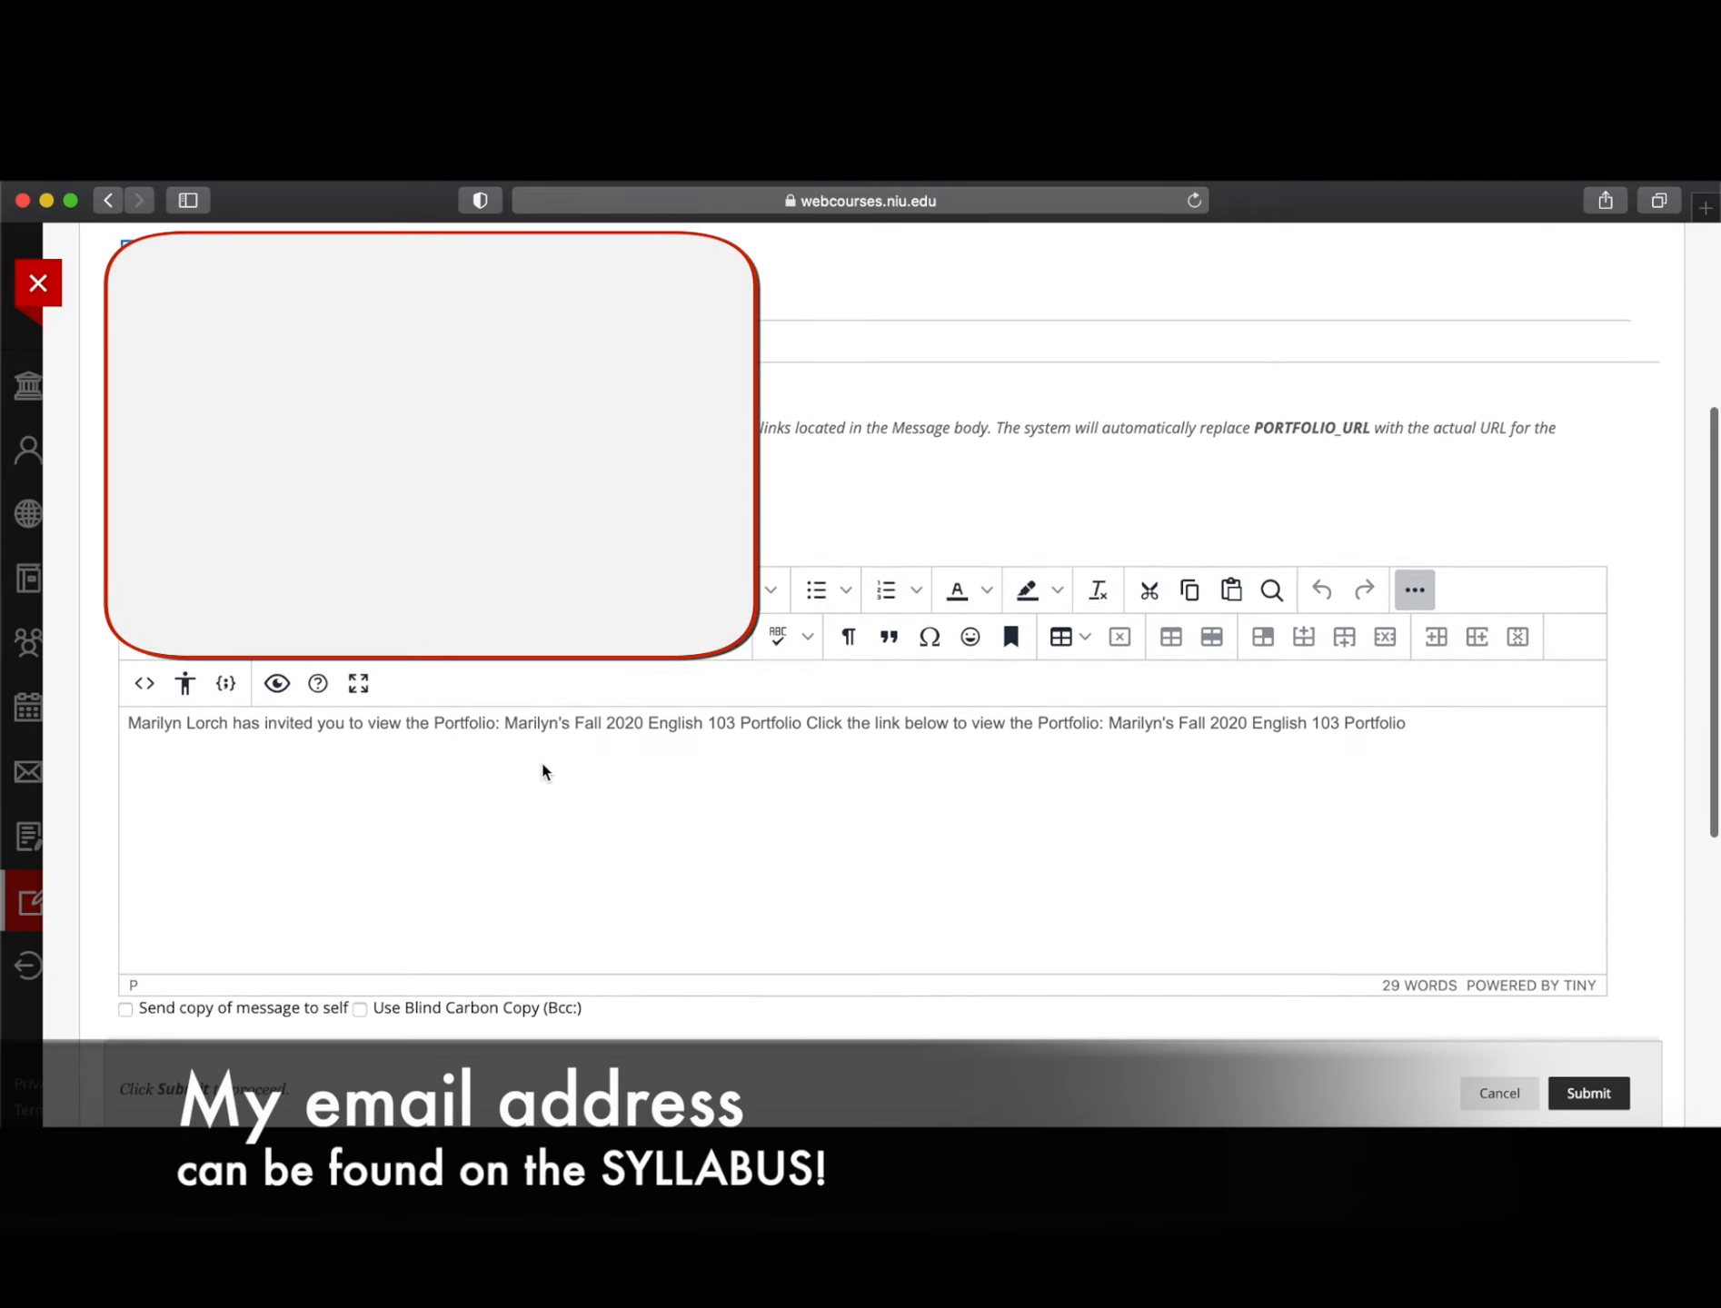
scroll(543, 771, "up", 4)
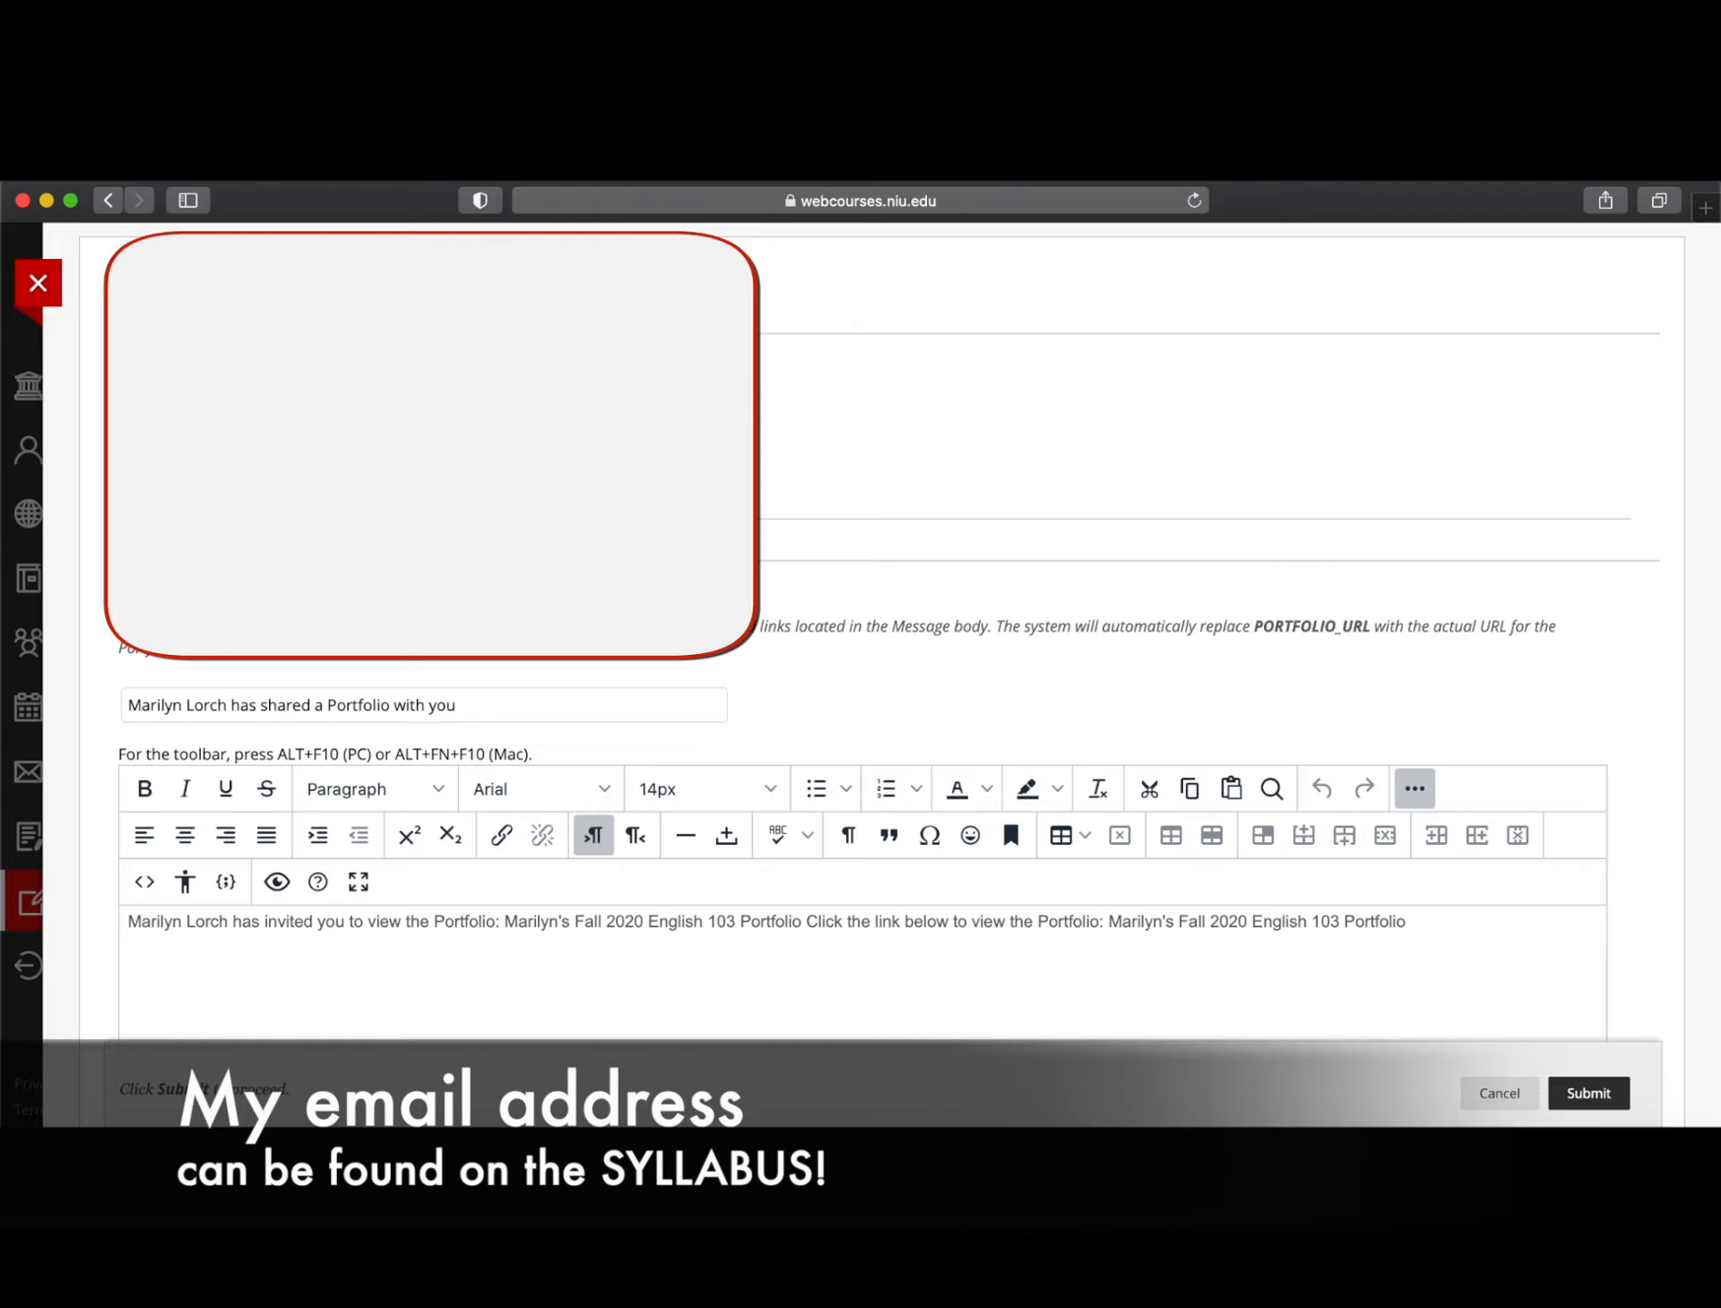
scroll(611, 747, "down", 7)
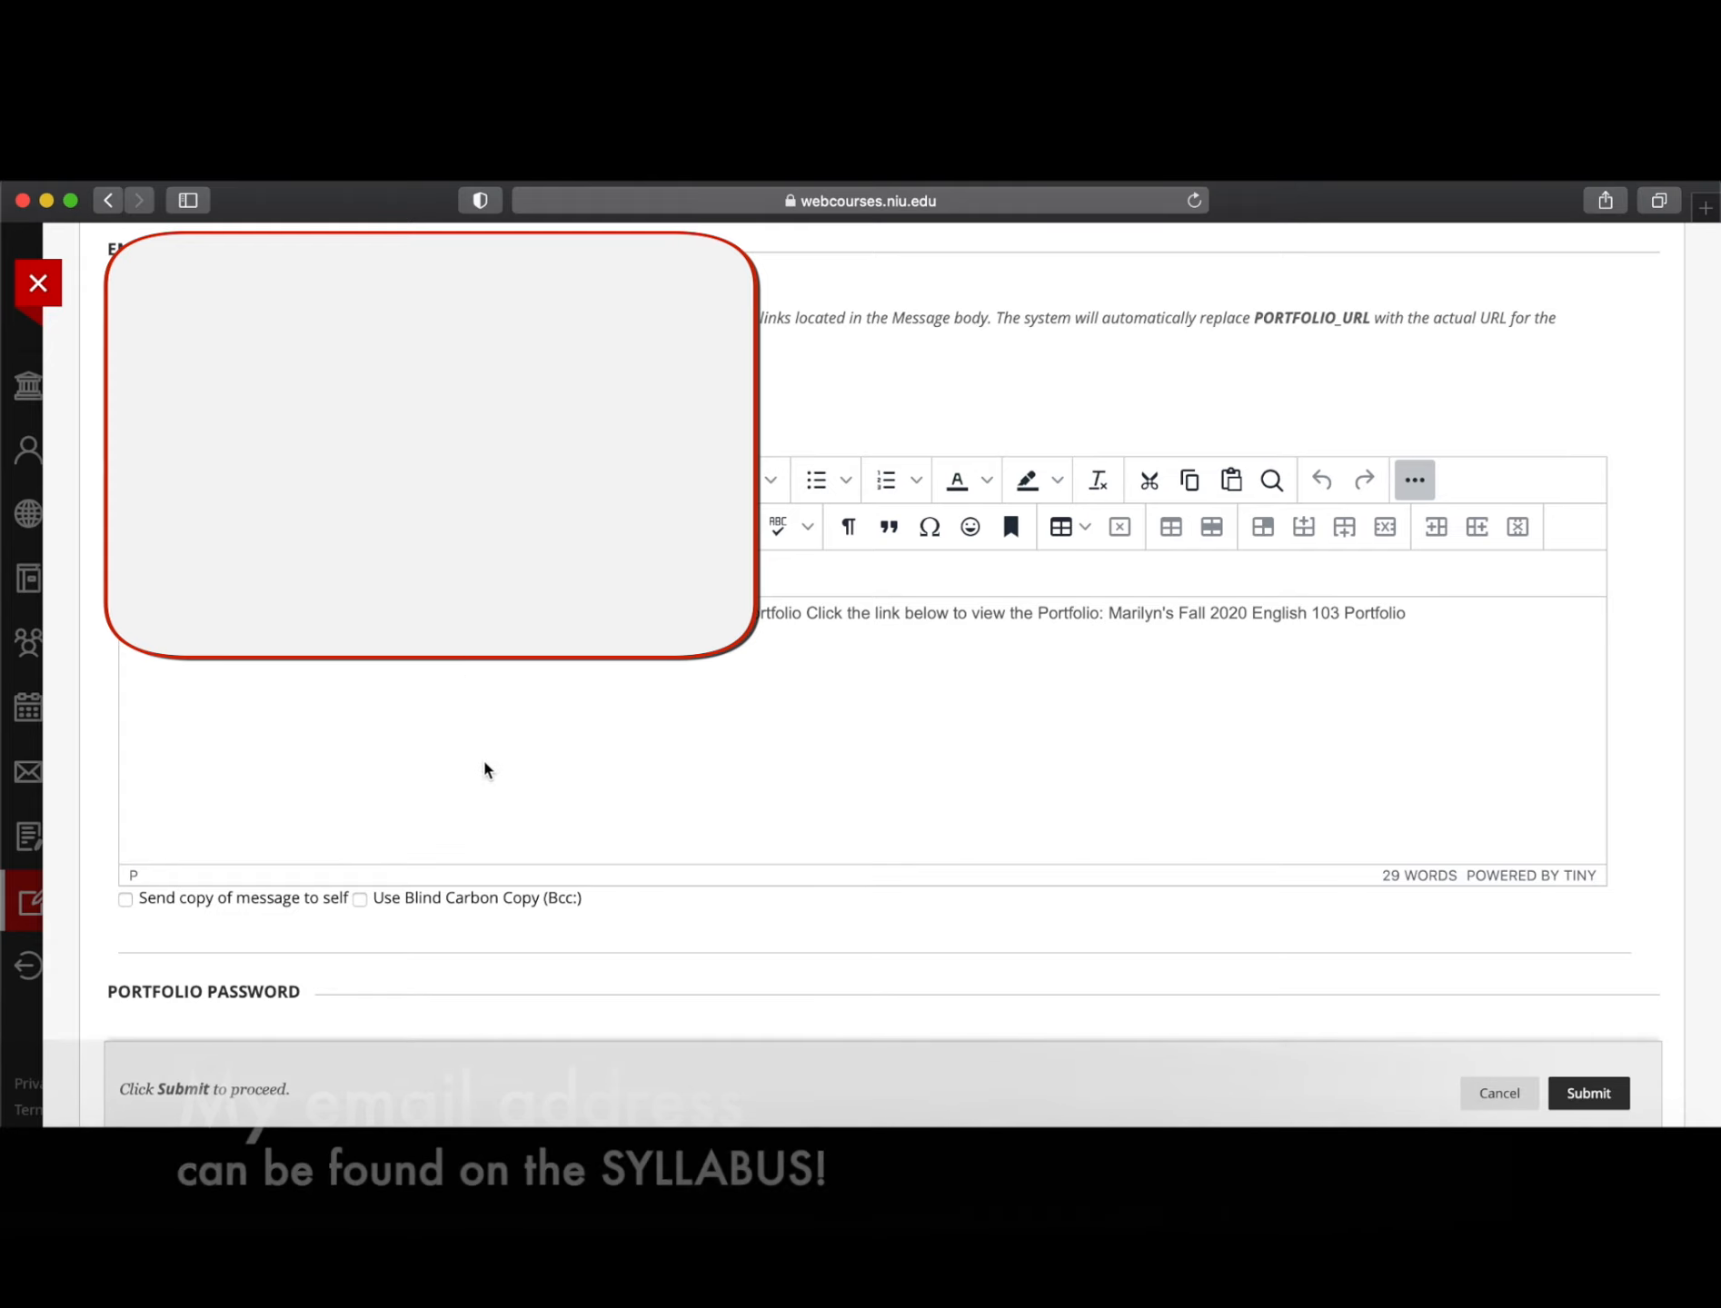
scroll(738, 714, "down", 8)
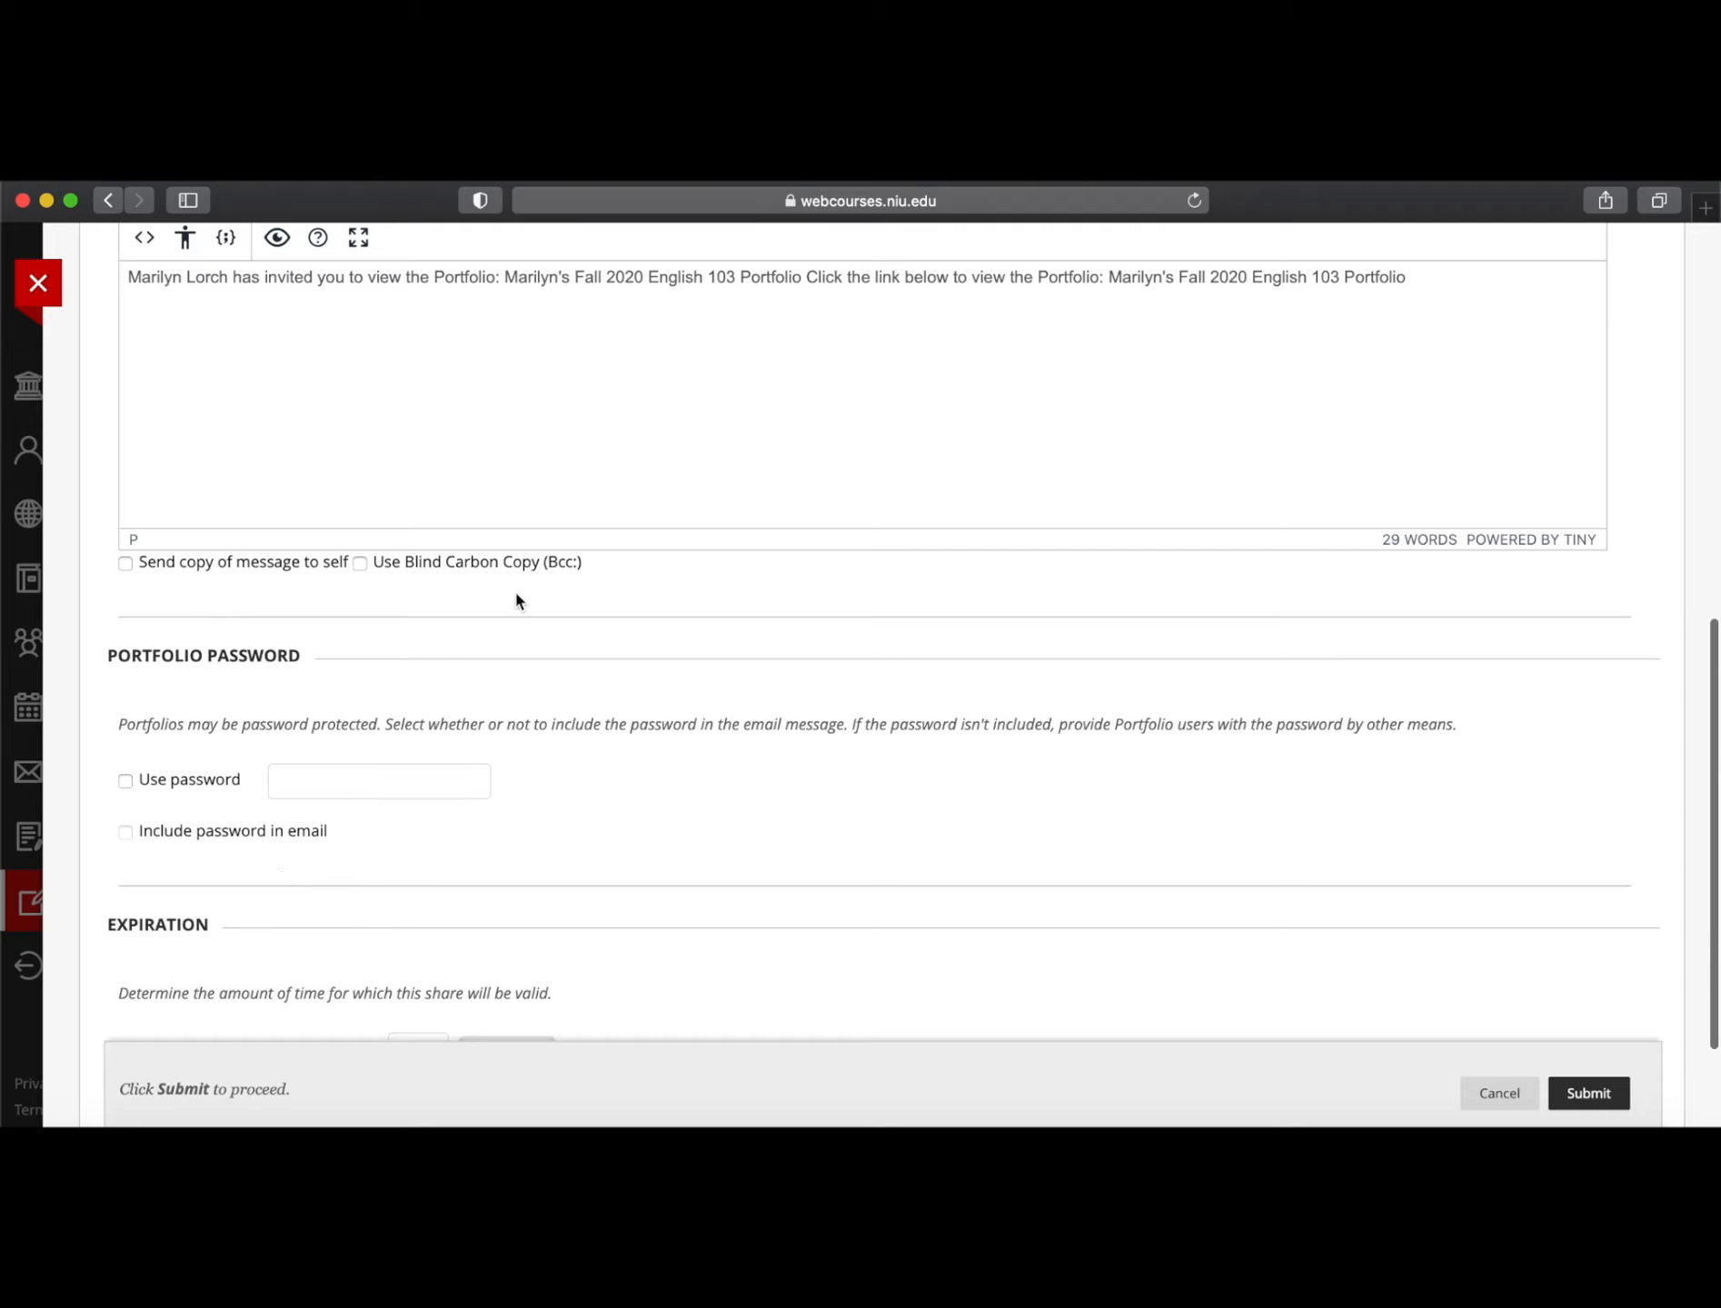
scroll(741, 718, "down", 4)
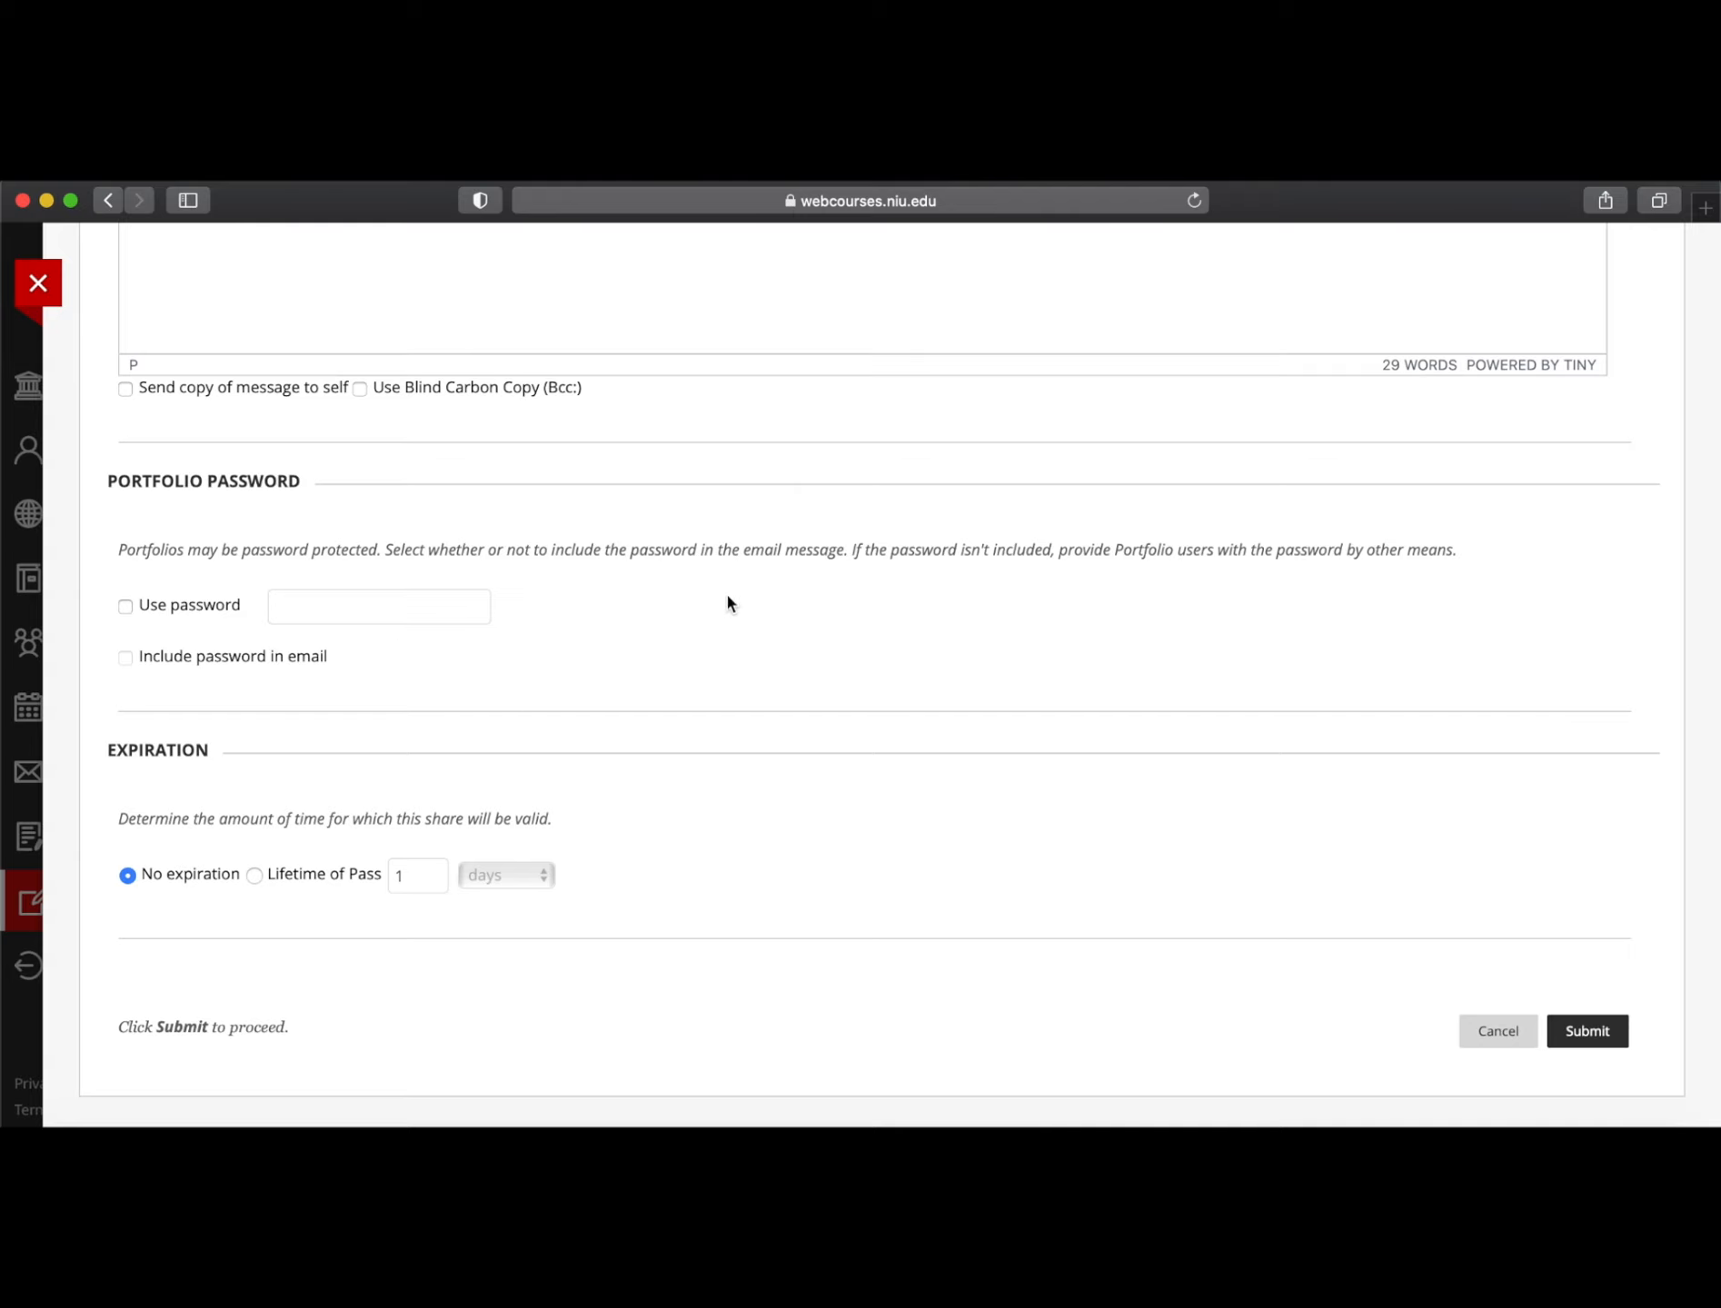
scroll(725, 602, "up", 10)
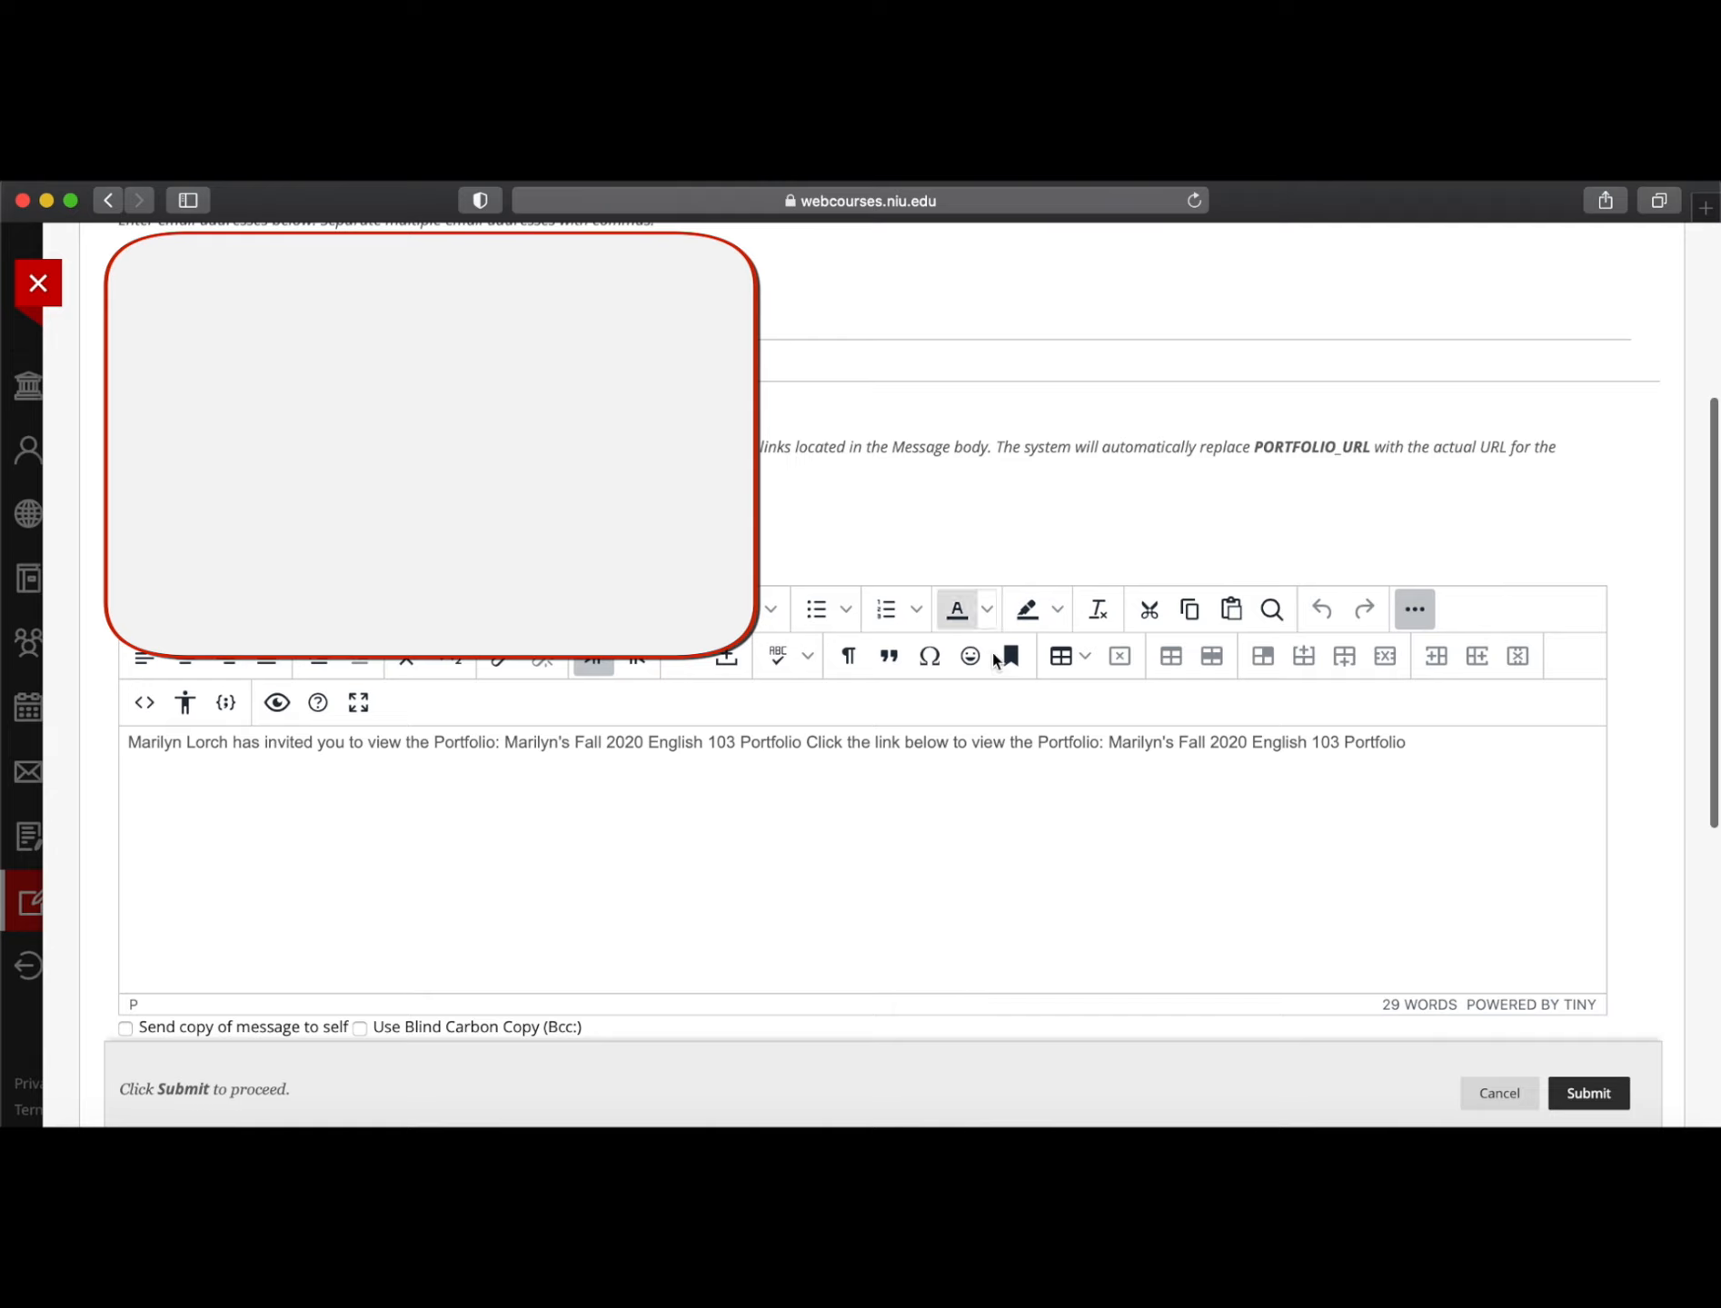
scroll(992, 653, "down", 10)
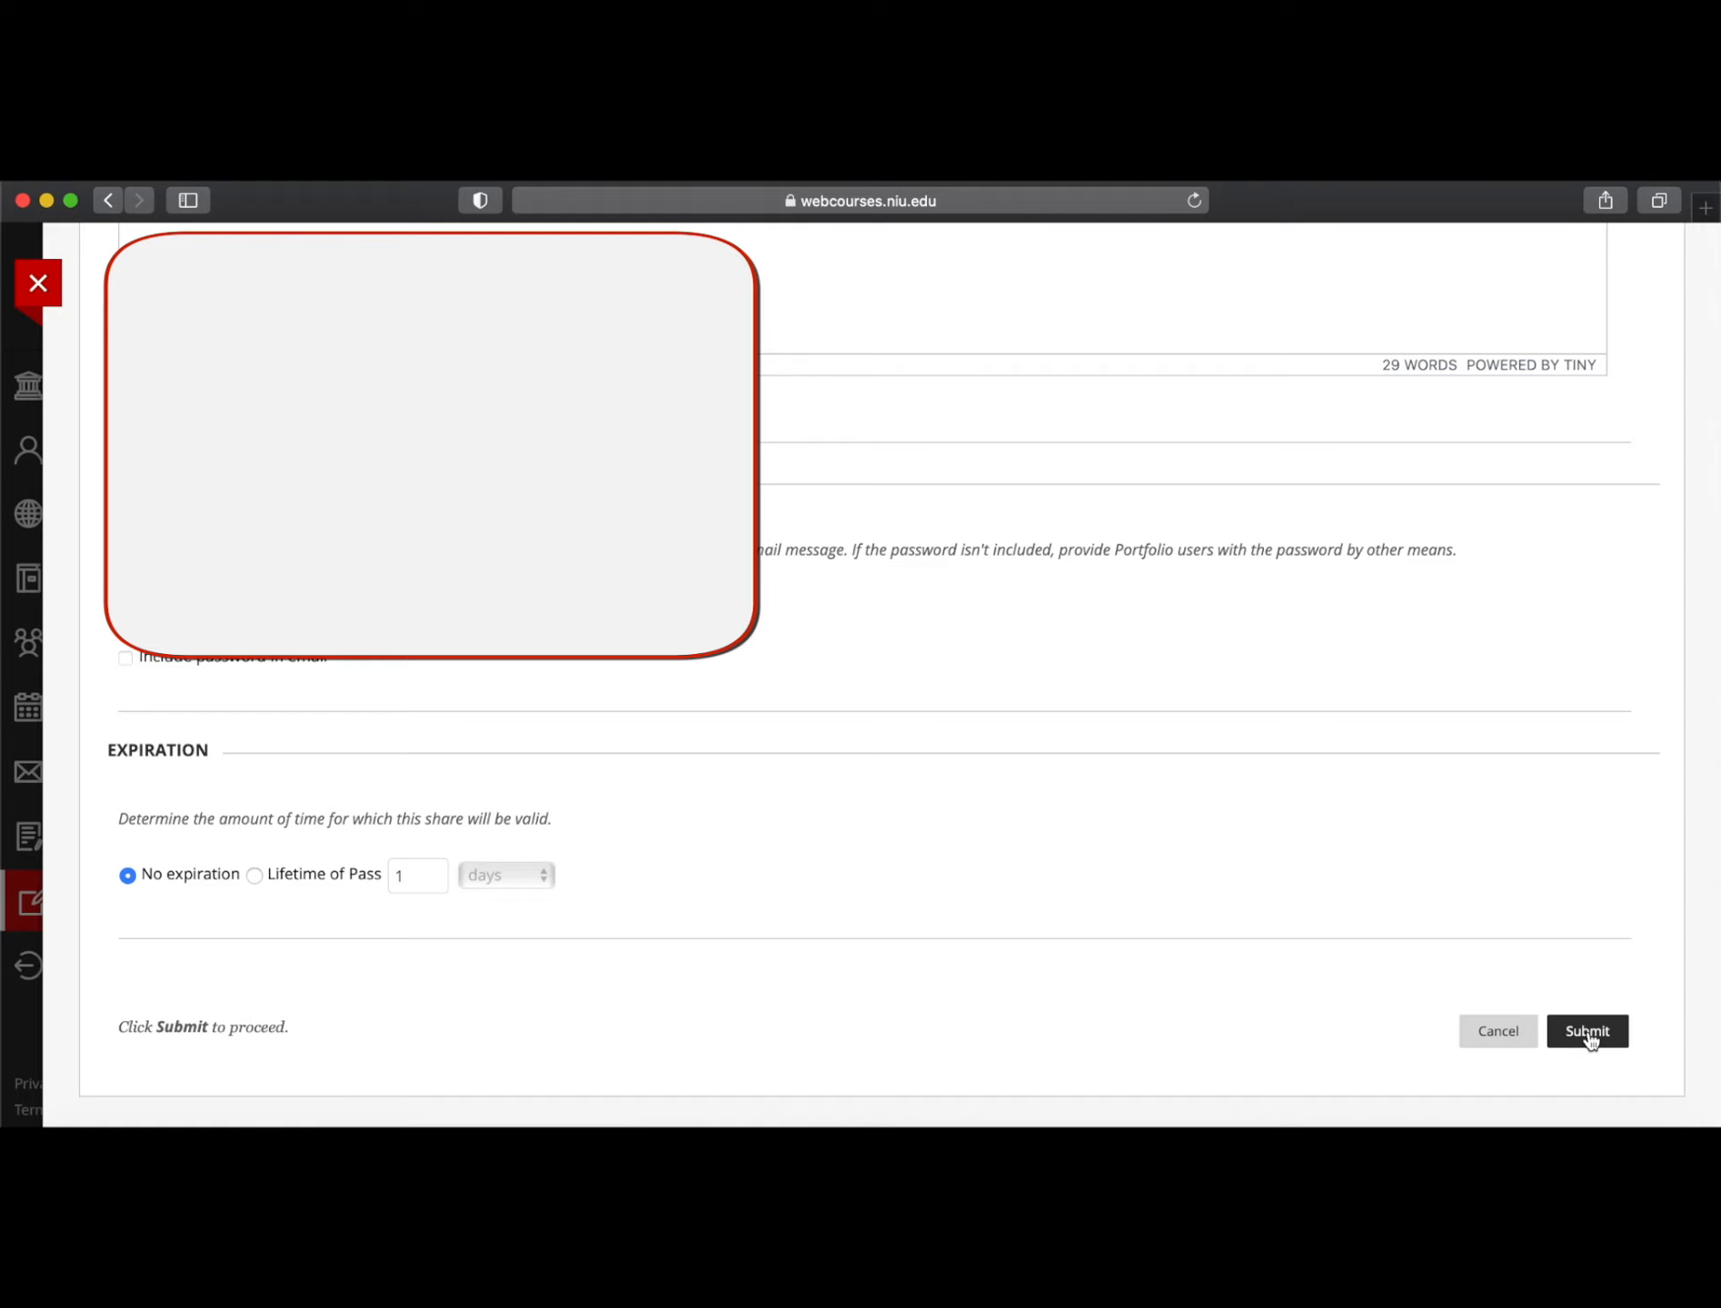
left_click(1589, 1041)
Send the snapshot to the external user and copy the External URL link from its row
left_click(1547, 1045)
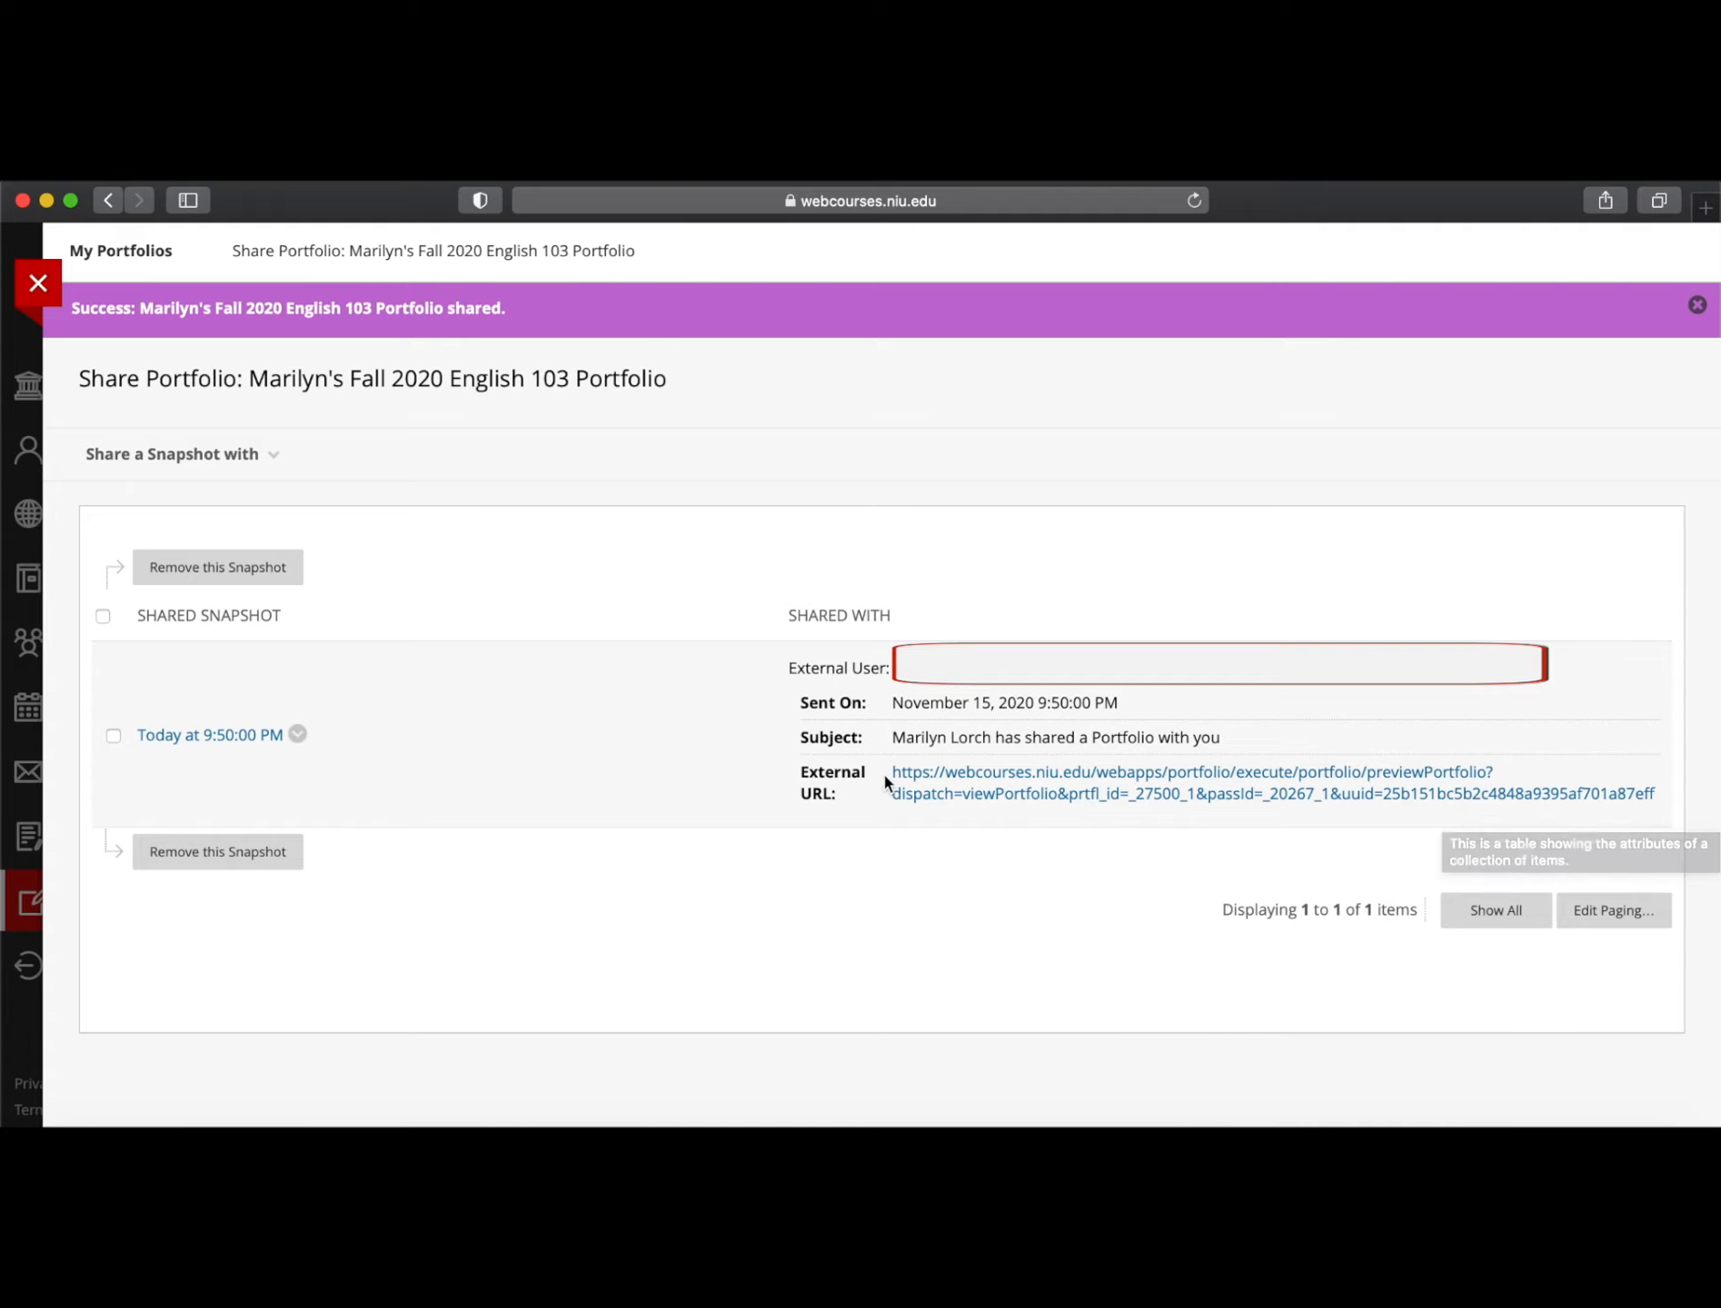
left_click_drag(888, 771, 1353, 761)
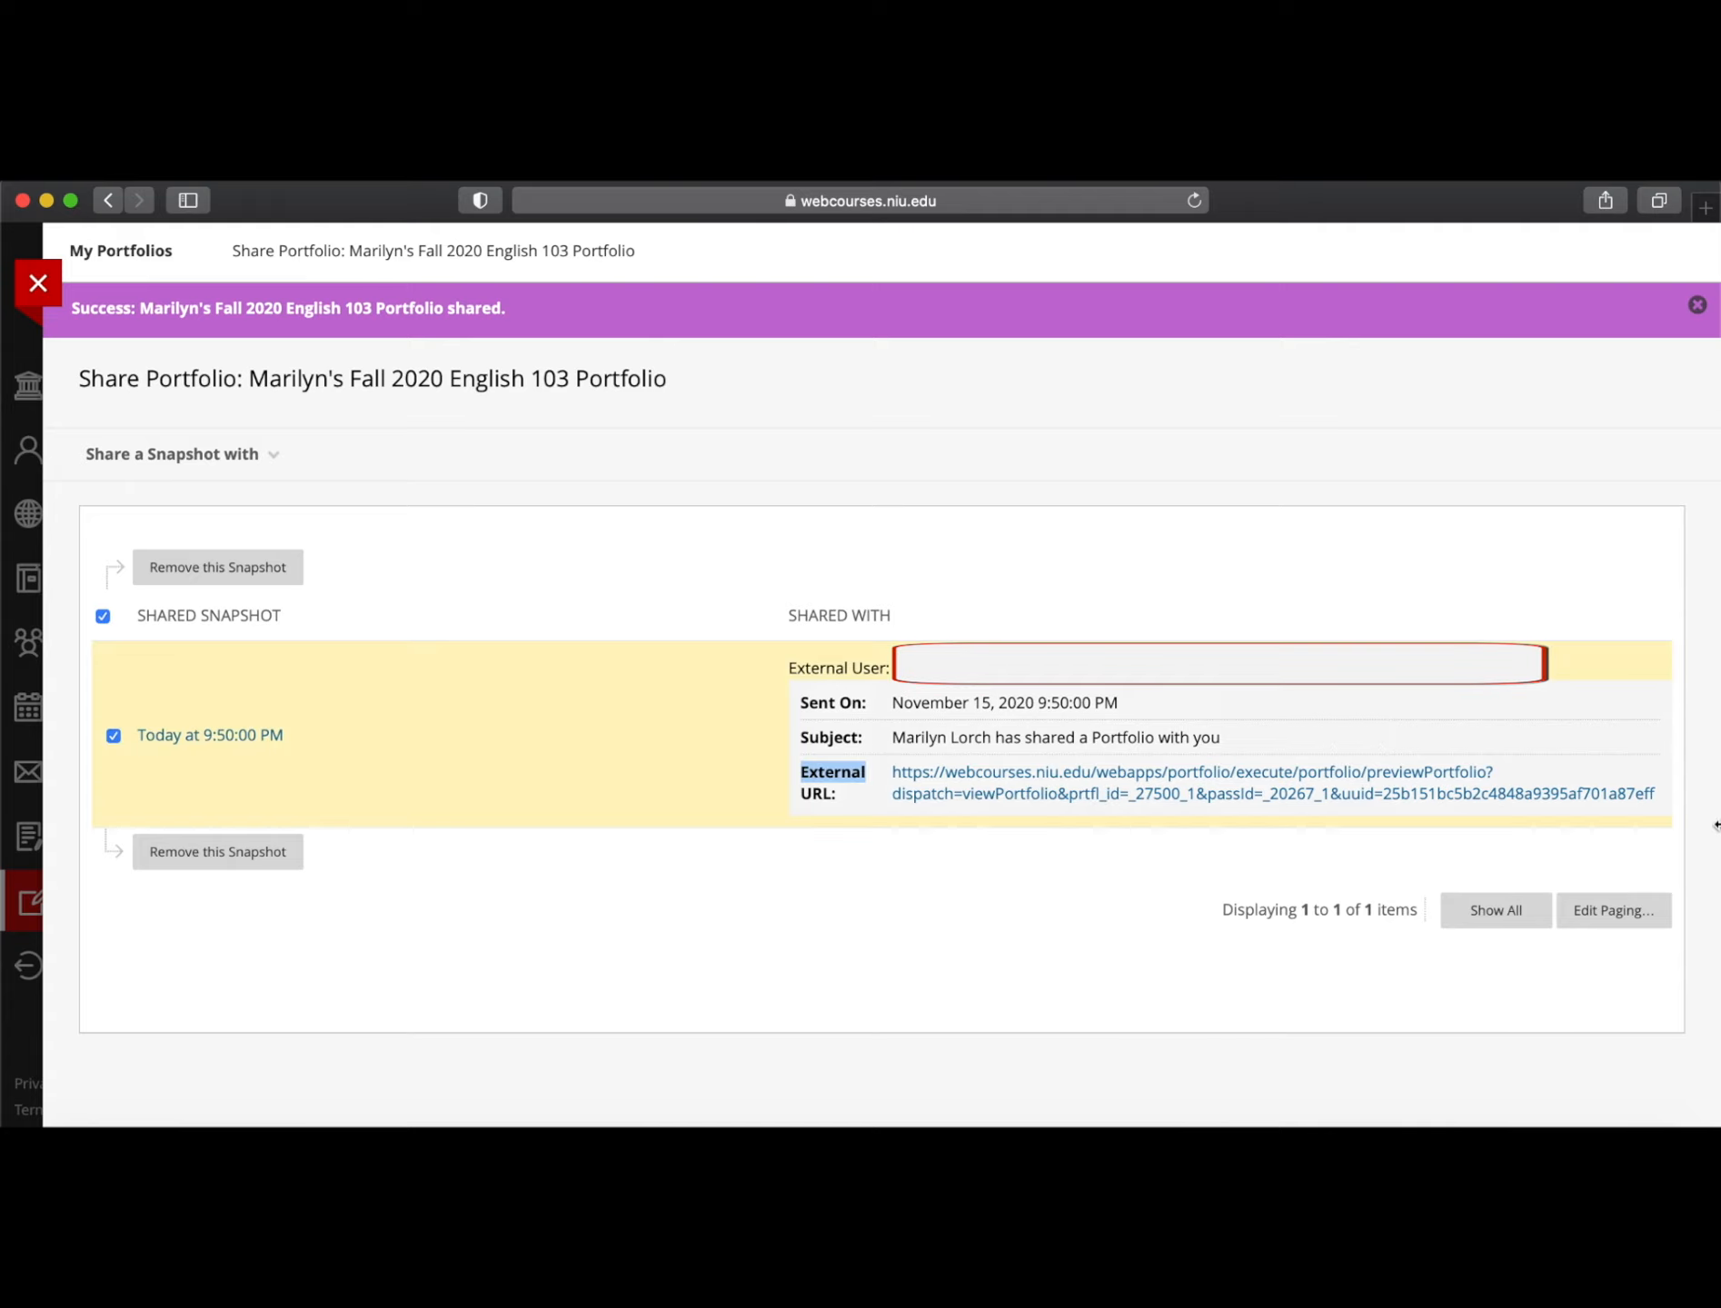
left_click(1372, 880)
mouse_move(891, 772)
left_mouse_down()
mouse_move(950, 777)
mouse_move(880, 780)
left_mouse_up()
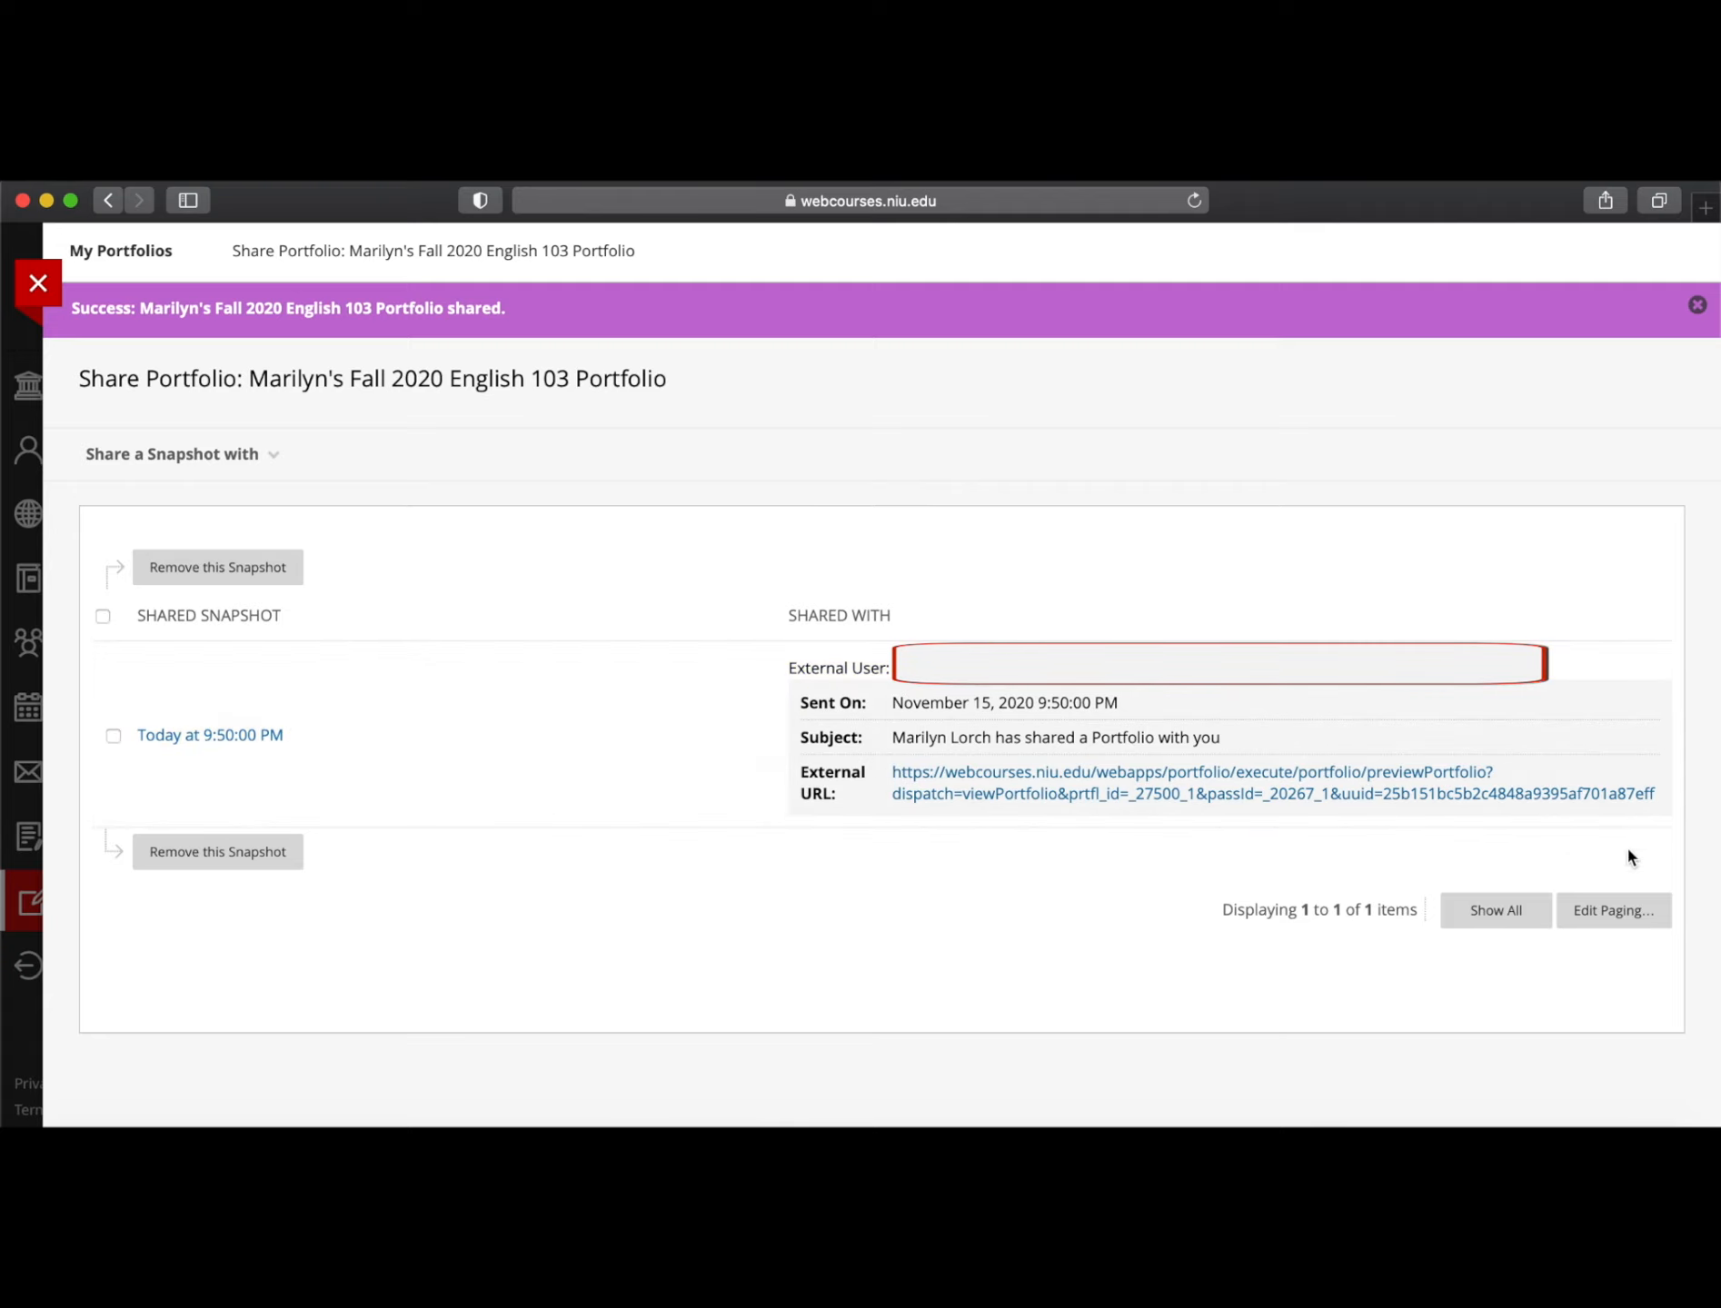
left_click_drag(1659, 802, 896, 778)
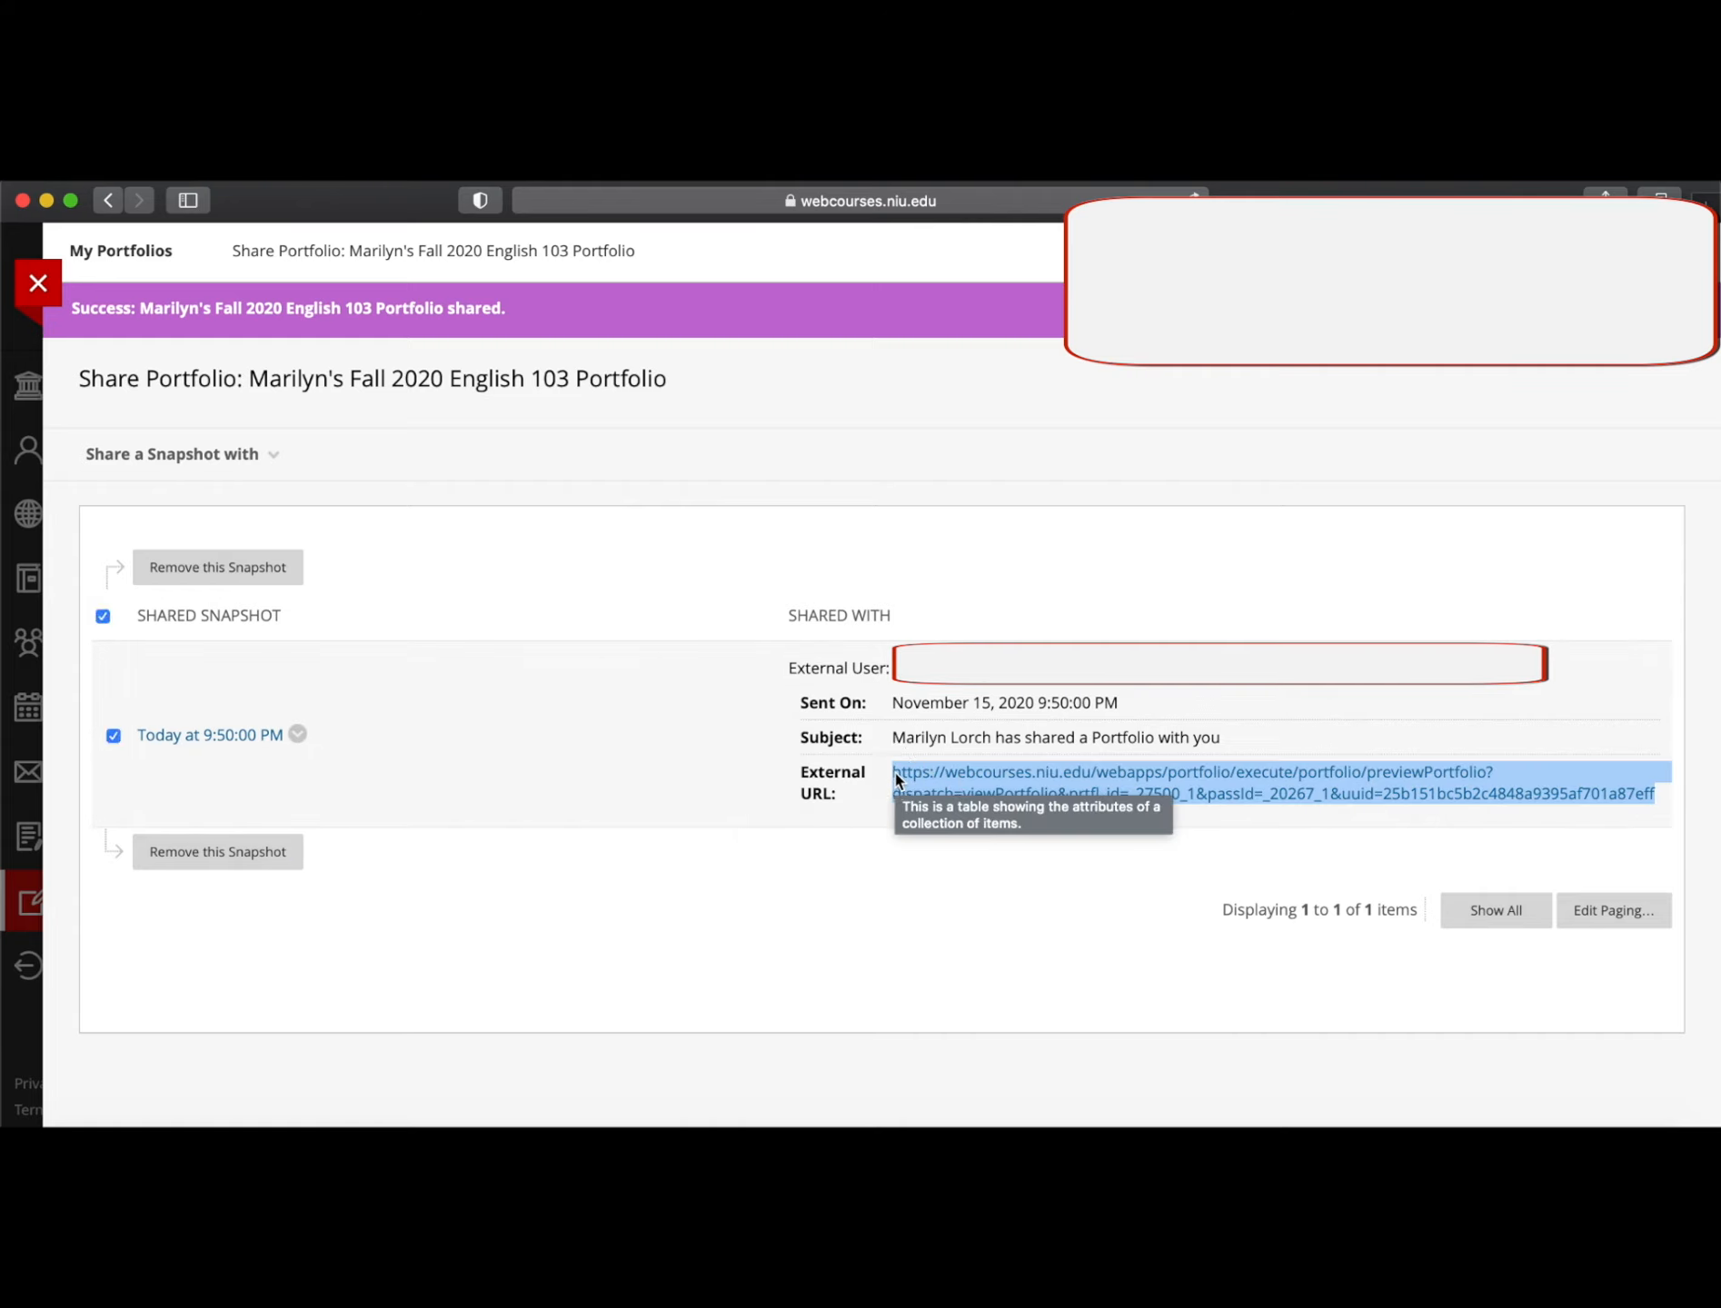
right_click(1261, 794)
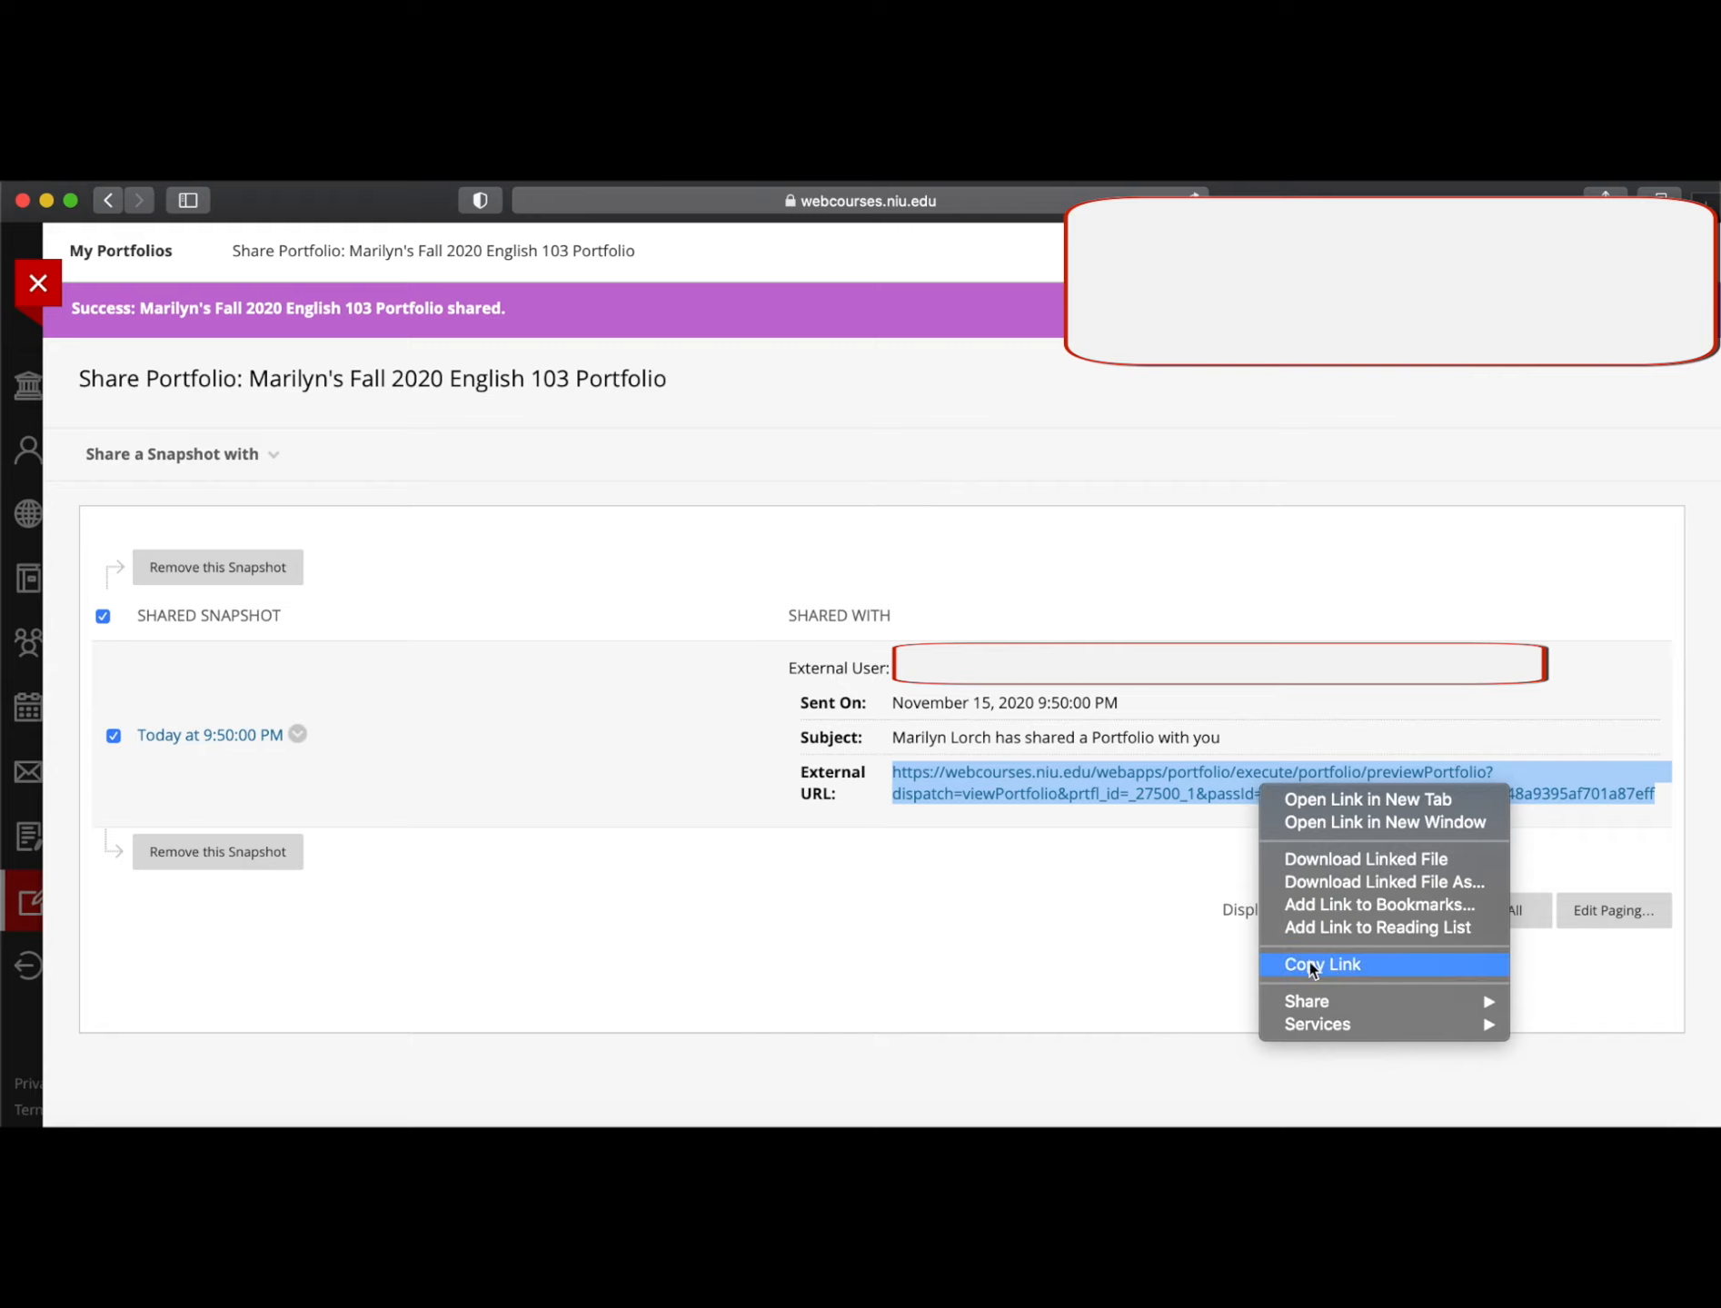
left_click(921, 864)
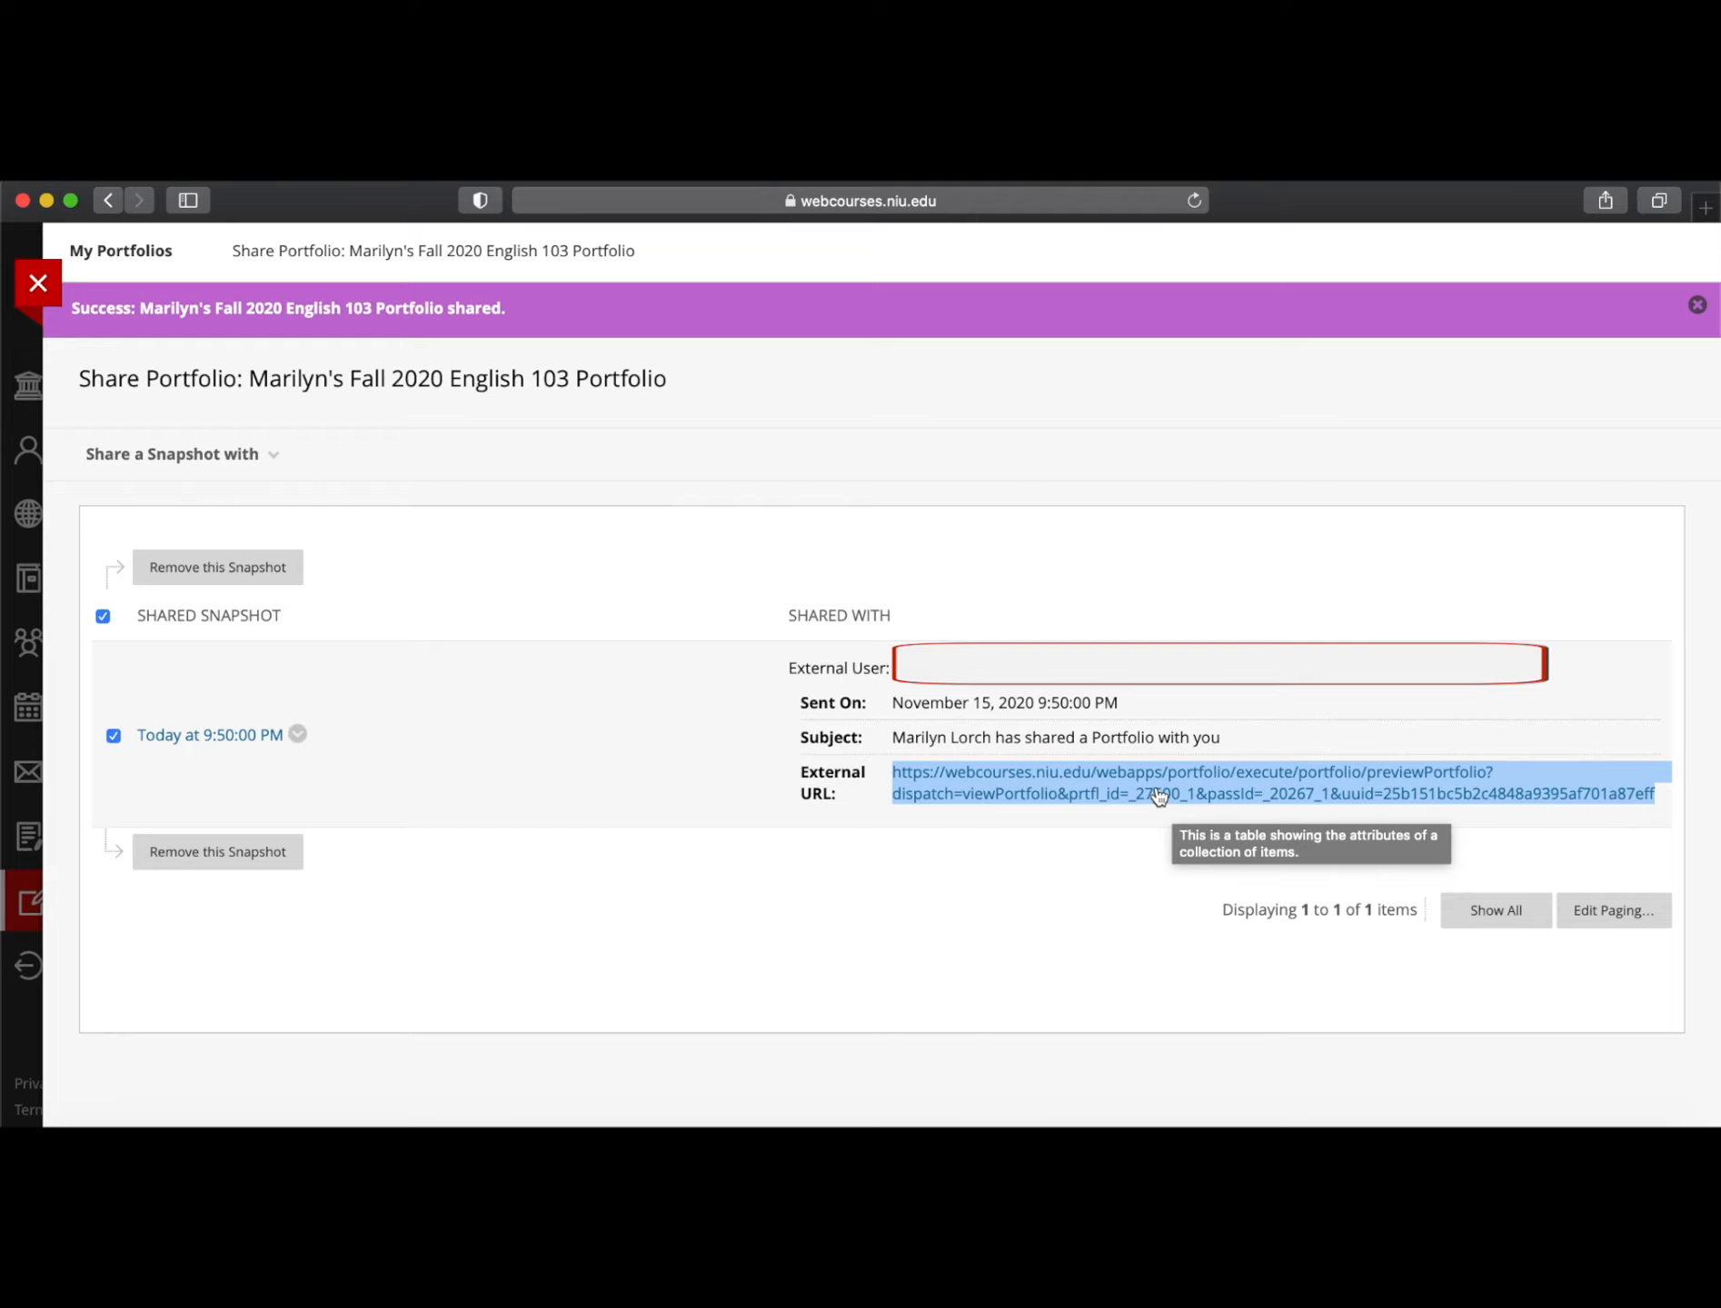
In the ENGL 103 MSTR course, open Assignments > ePortfolio > 'Turn in LINK for your ePortfolio HERE'
left_click(44, 284)
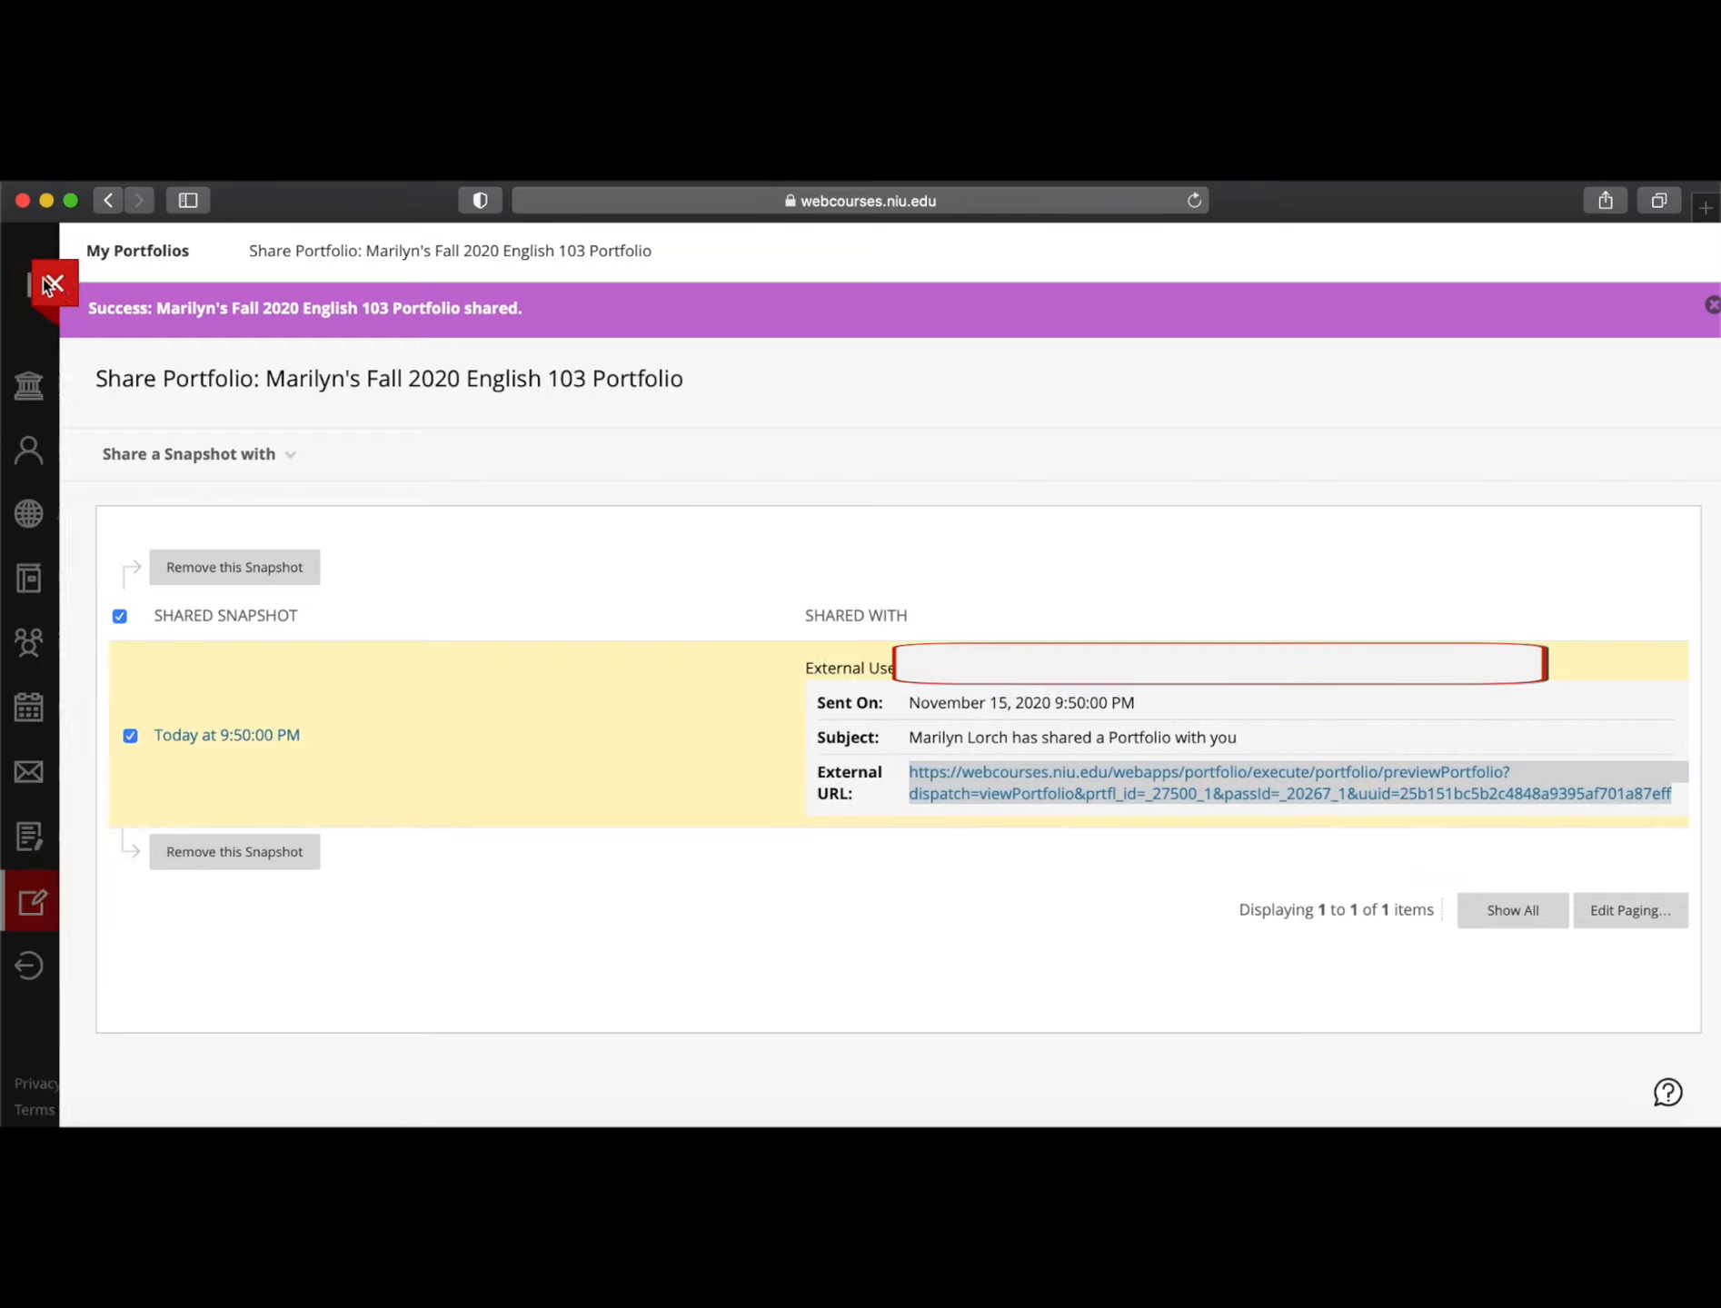
left_click(67, 575)
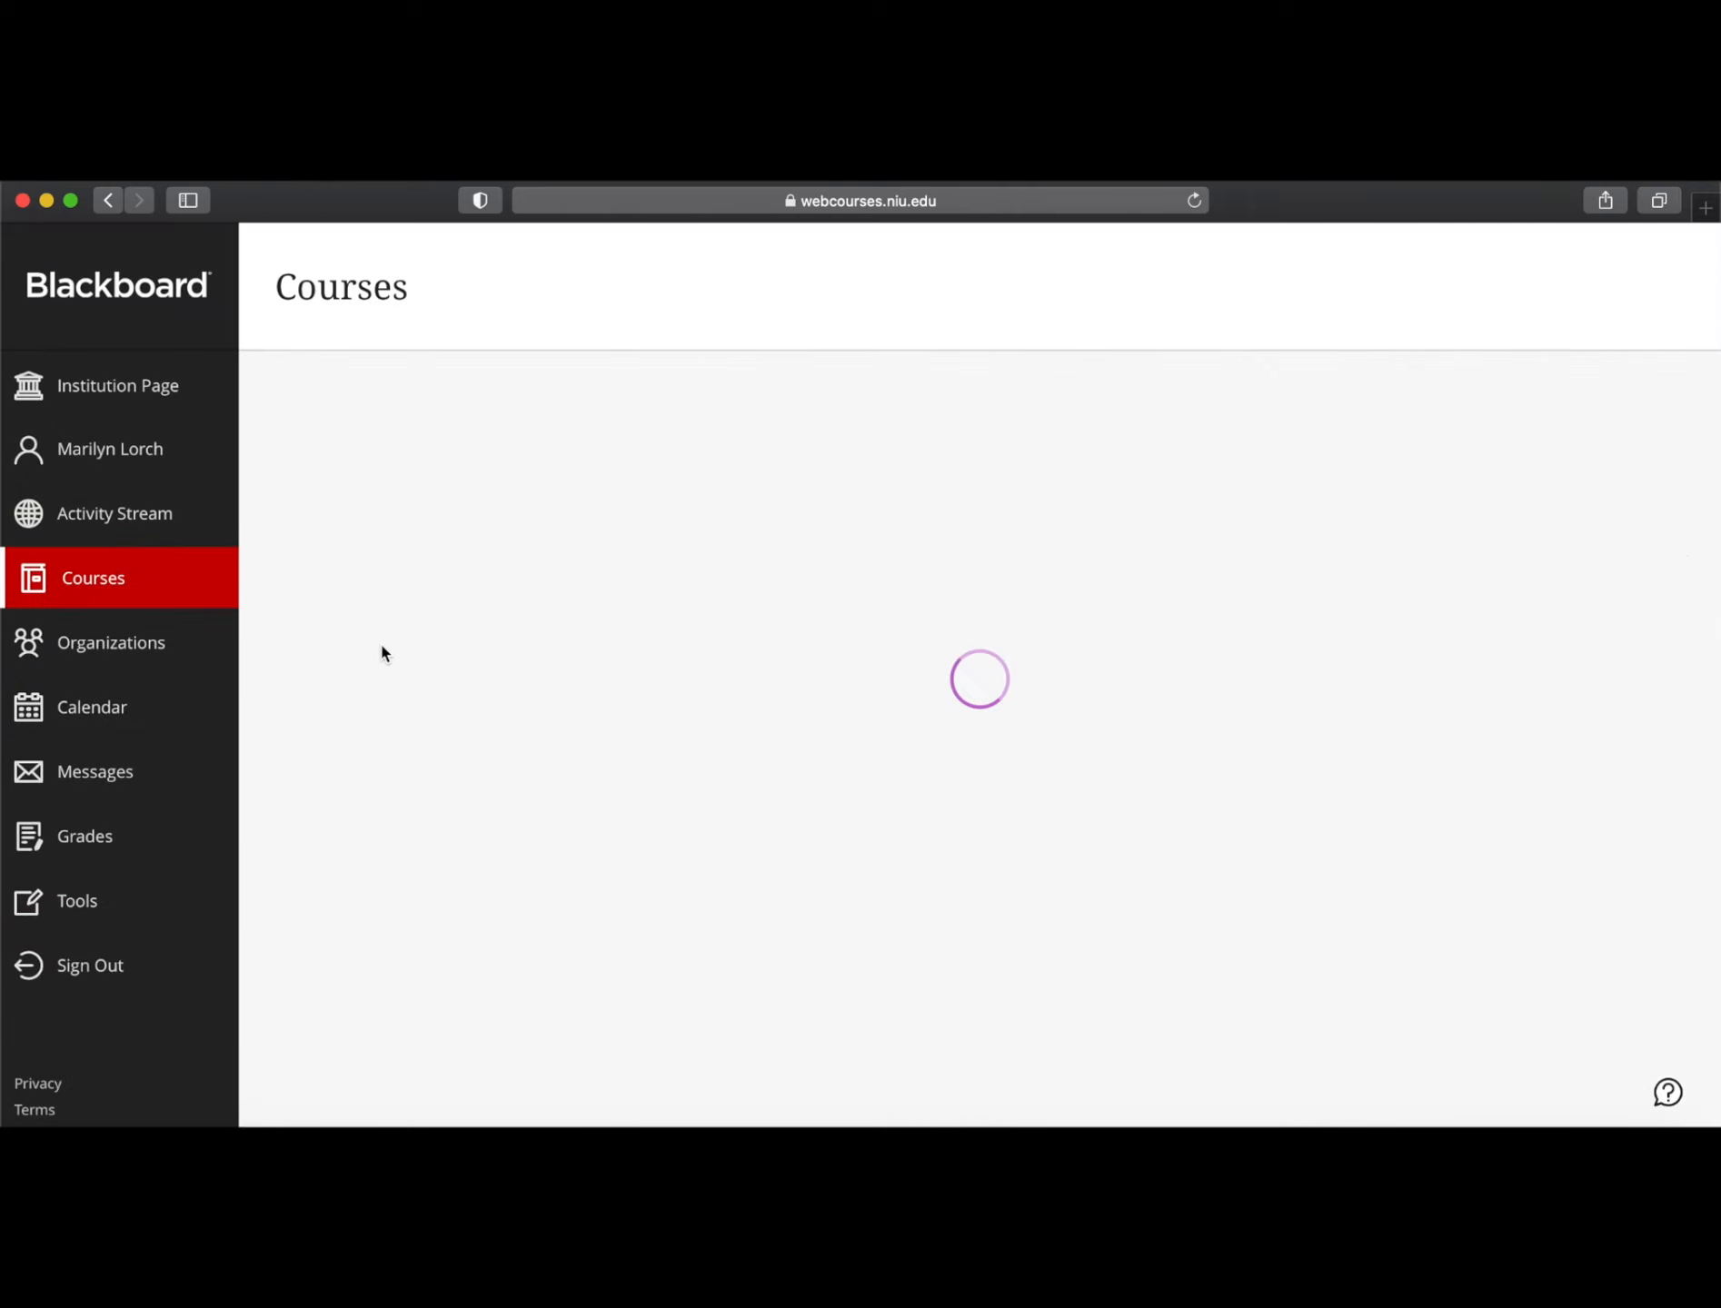
left_click(506, 670)
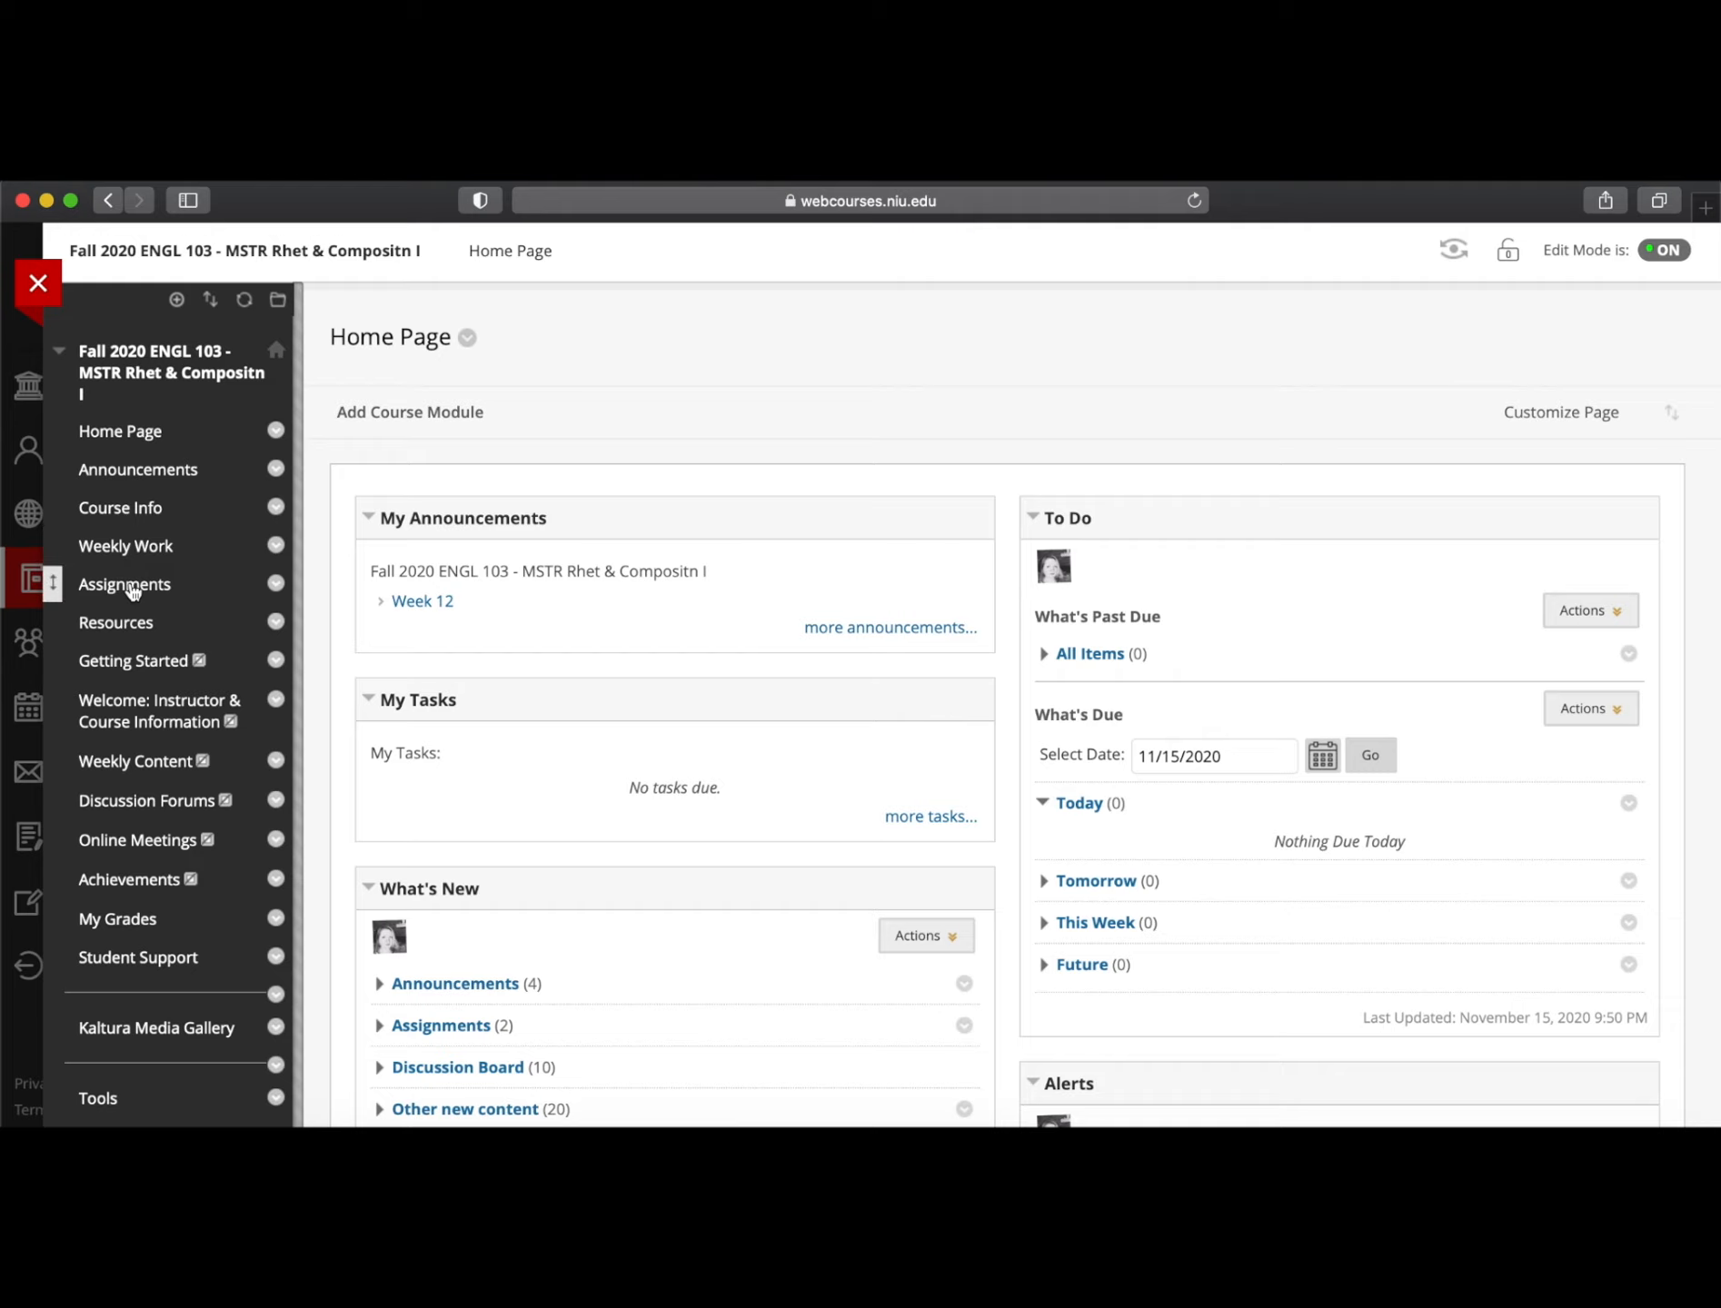
left_click(132, 589)
scroll(634, 734, "down", 5)
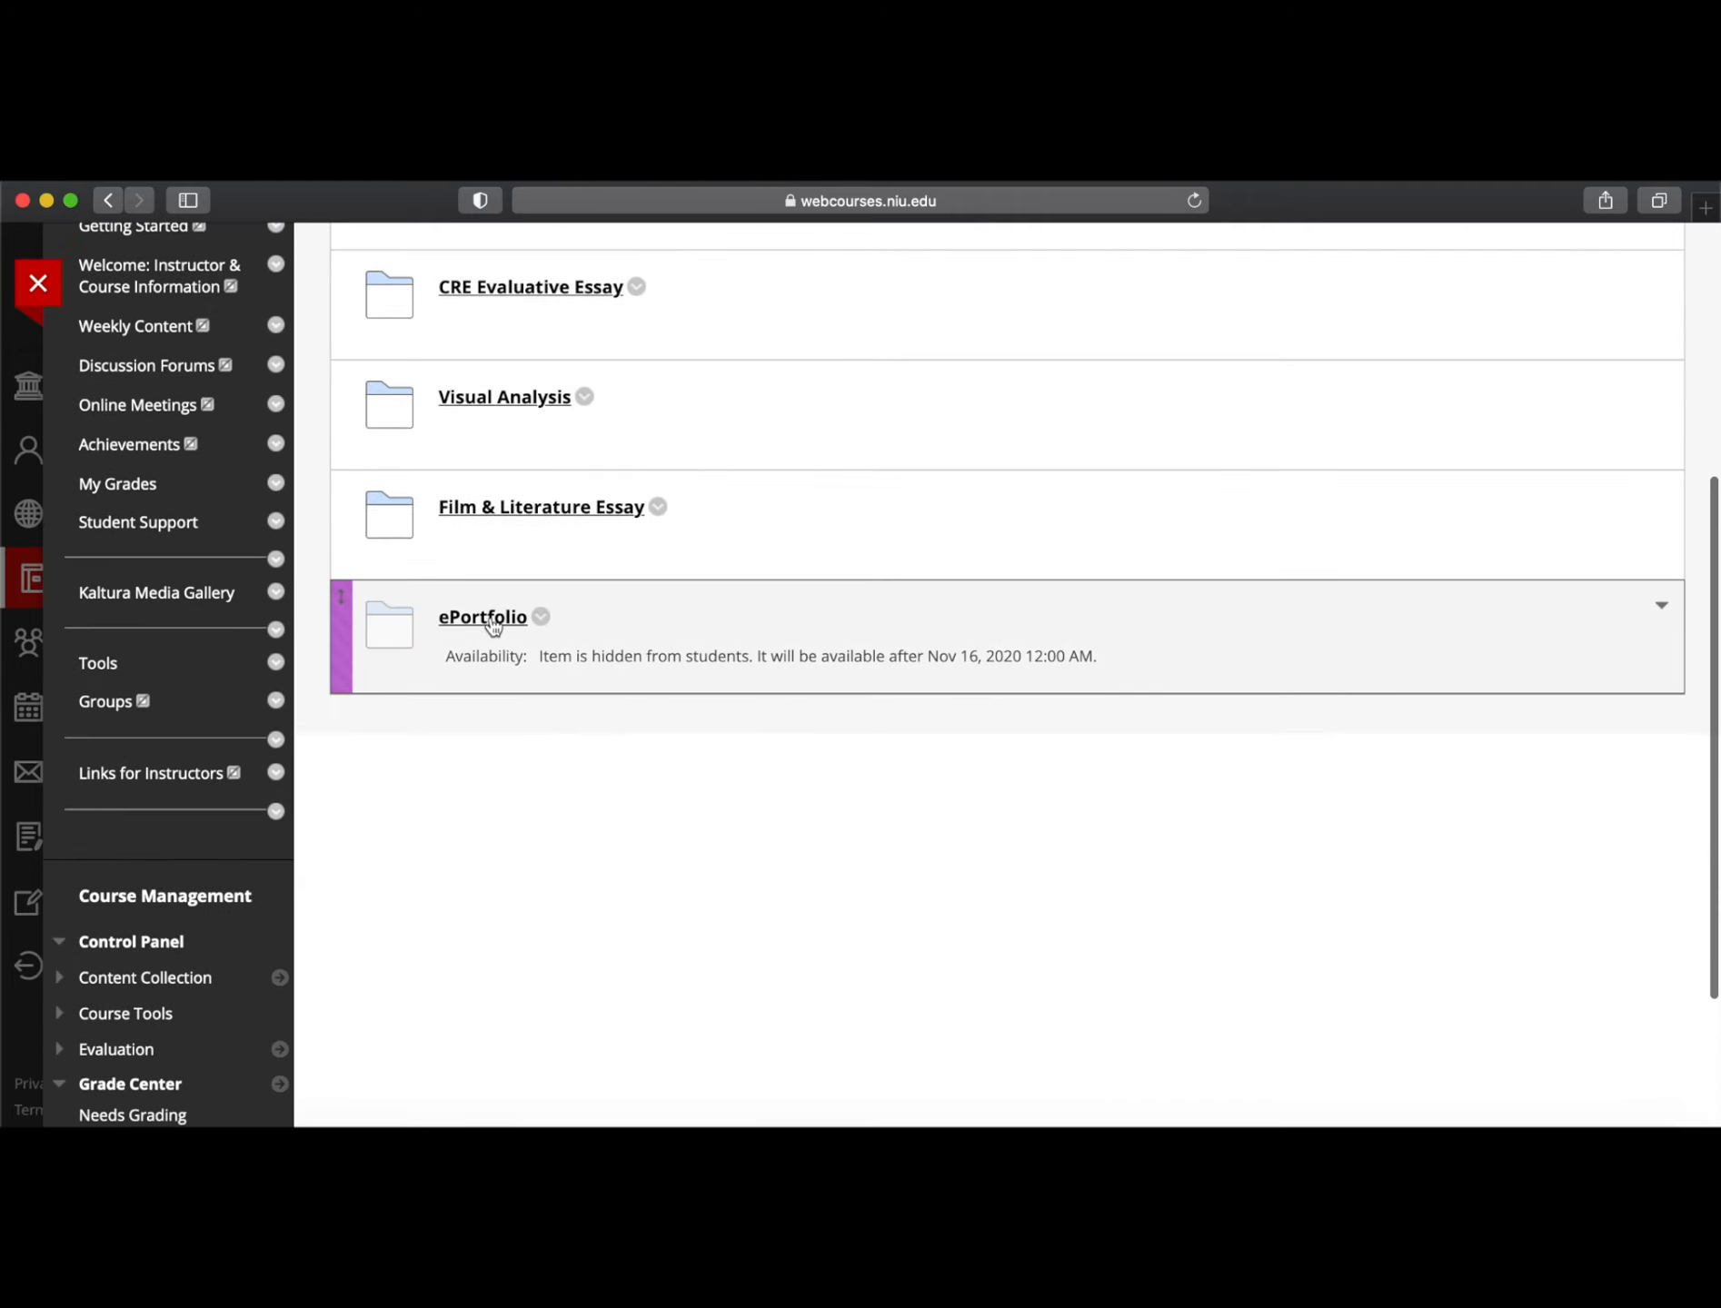
left_click(491, 622)
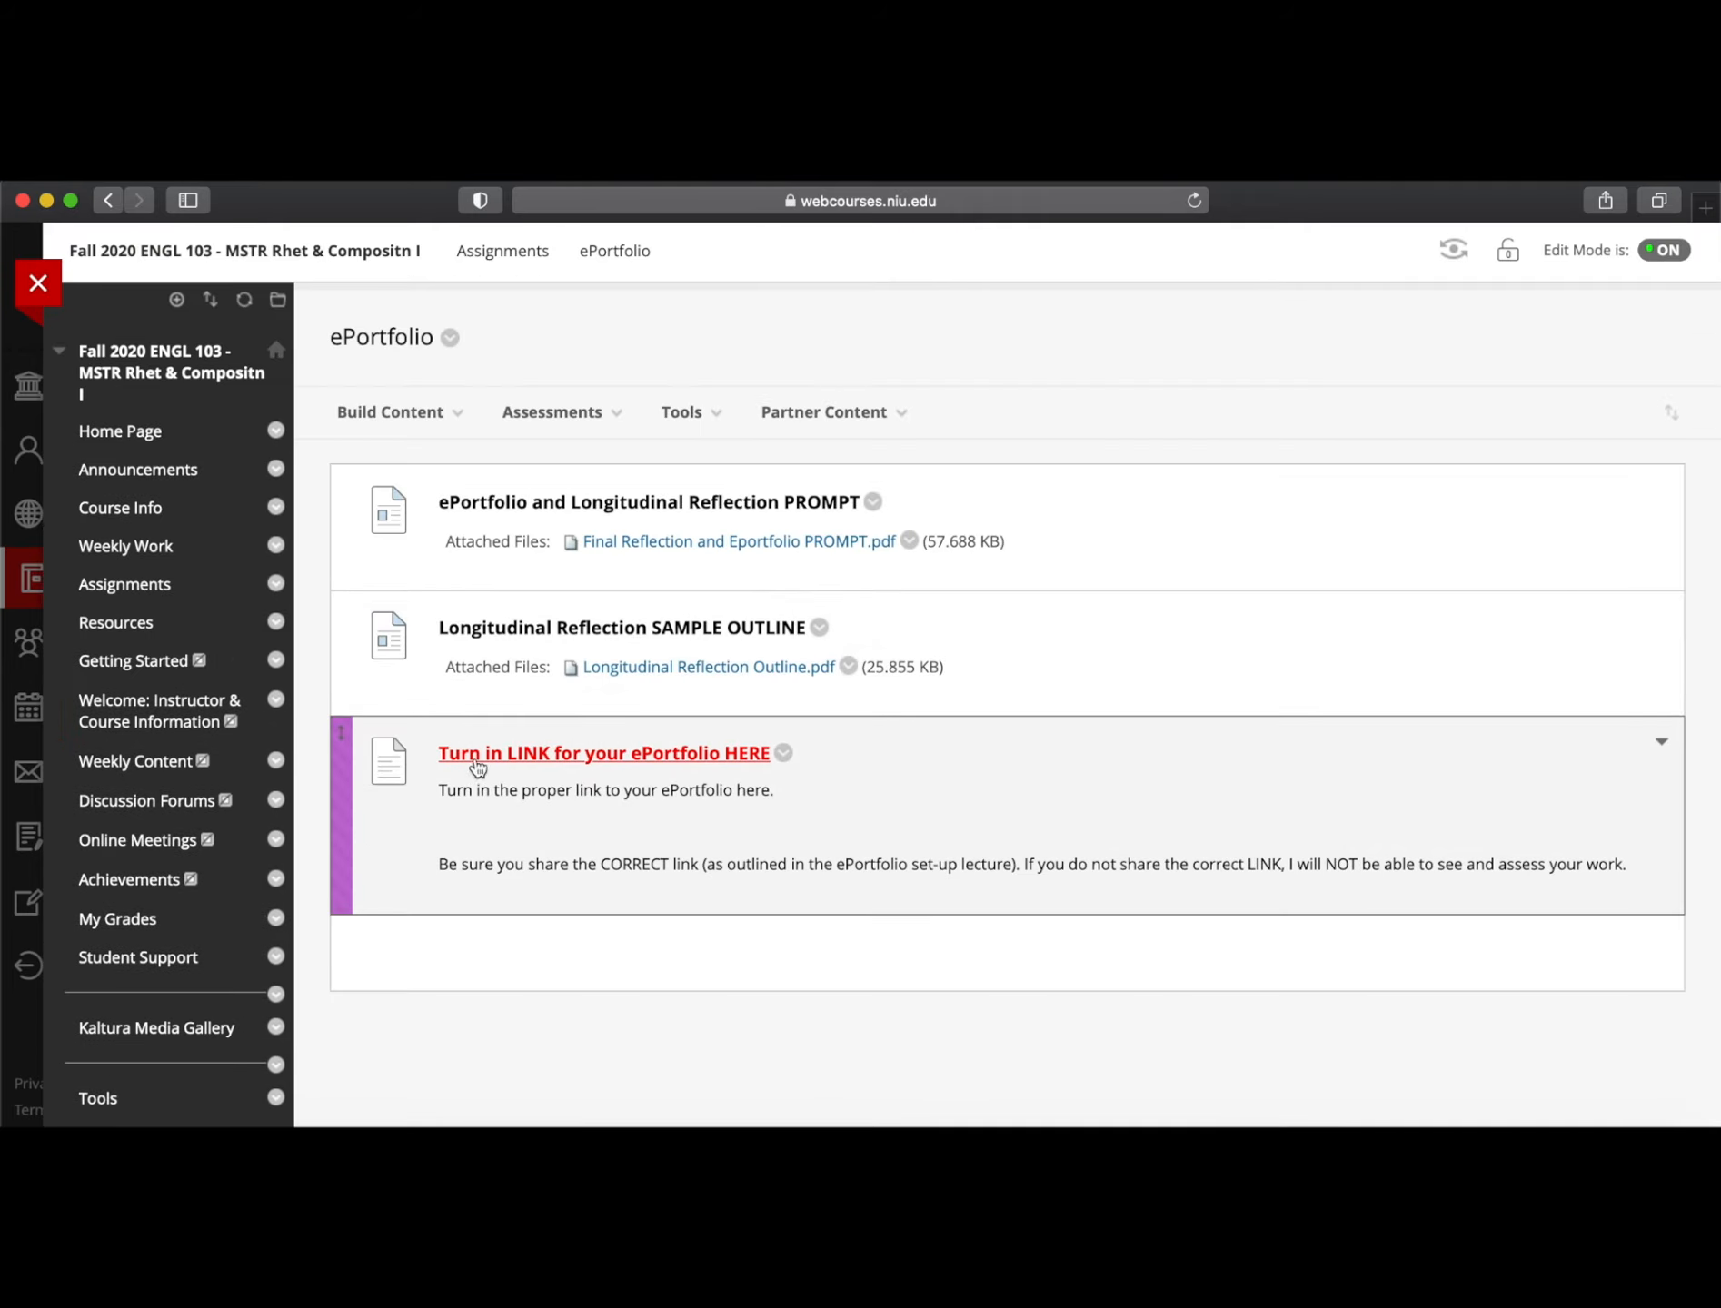
left_click(726, 754)
scroll(986, 704, "down", 10)
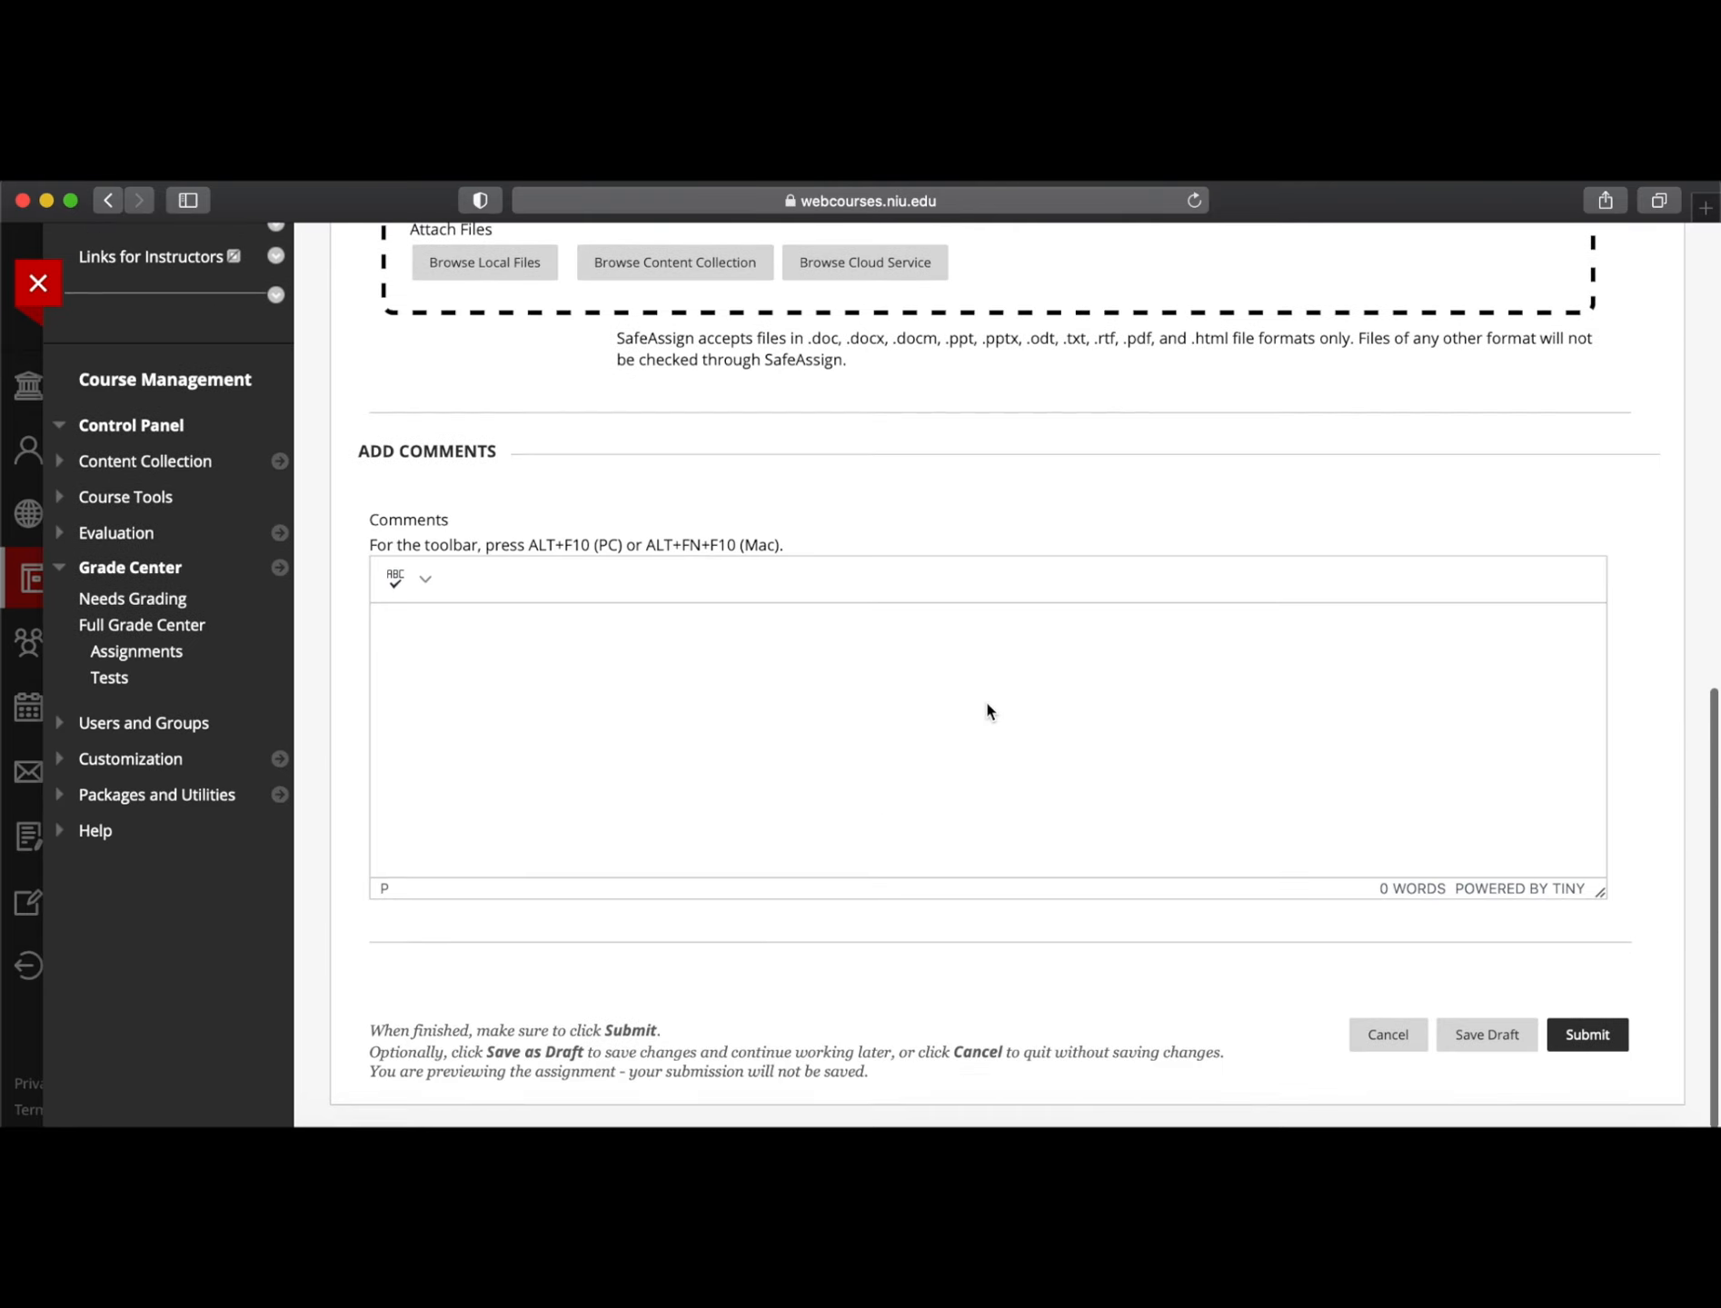
scroll(987, 704, "down", 1)
scroll(534, 706, "up", 5)
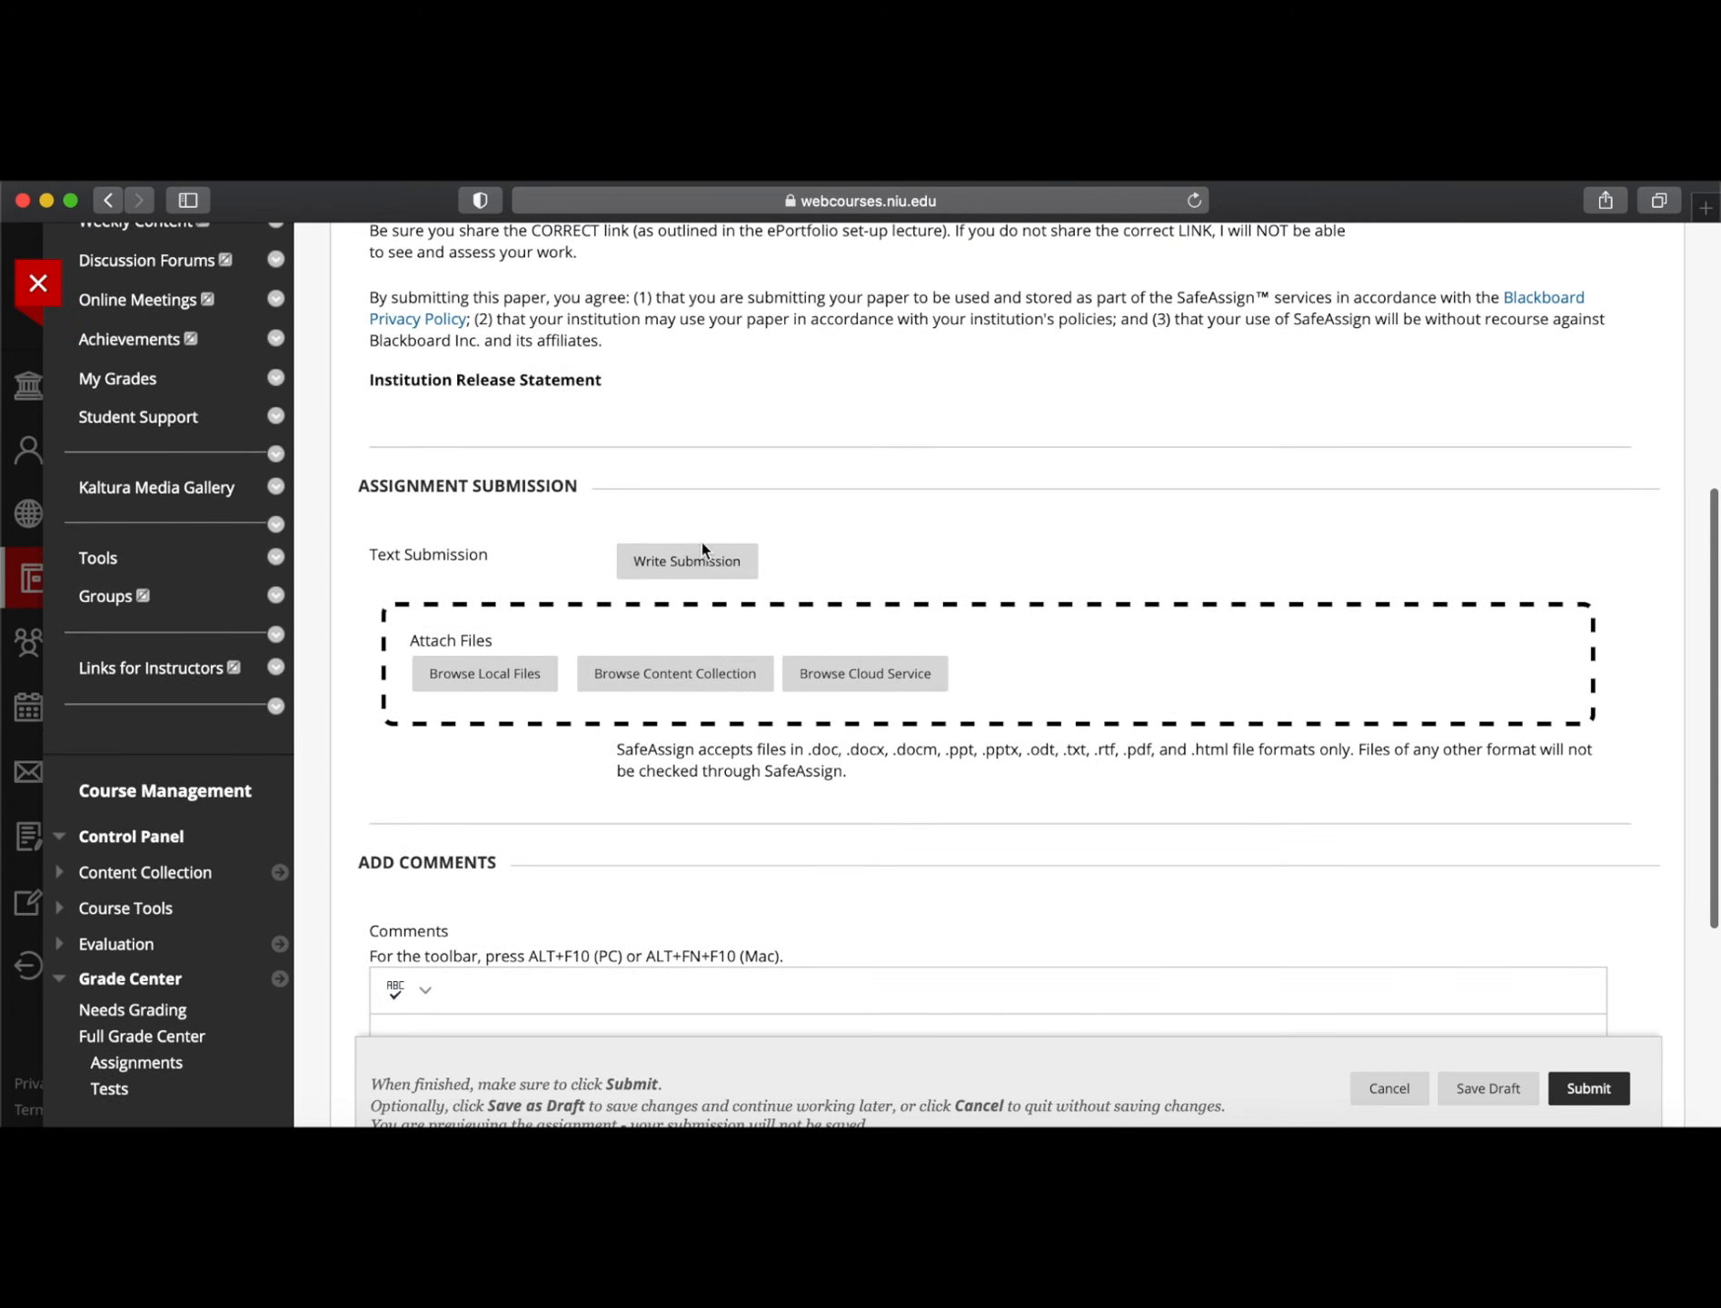
Paste the portfolio URL without formatting into a written submission, then go back to the ePortfolio folder
left_click(672, 562)
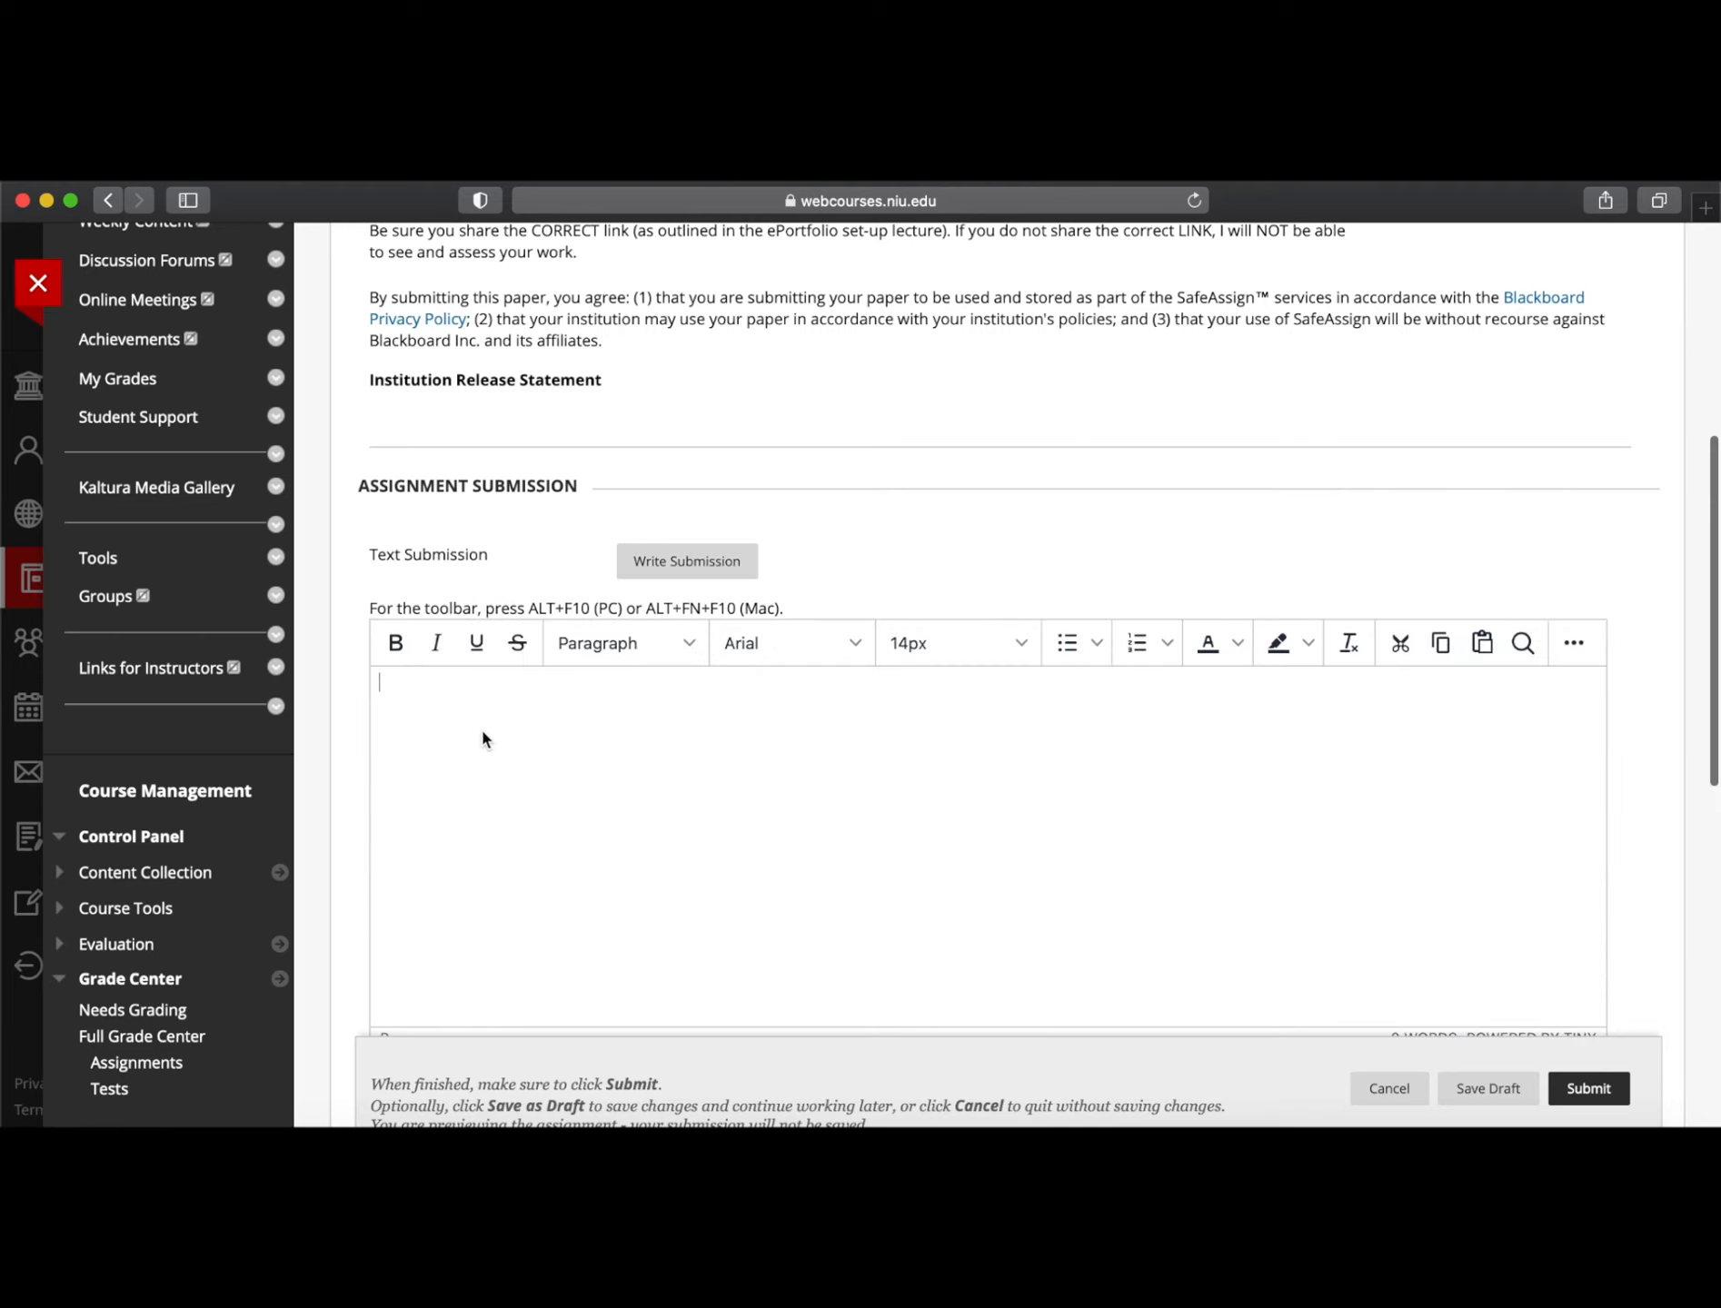
key("super+v")
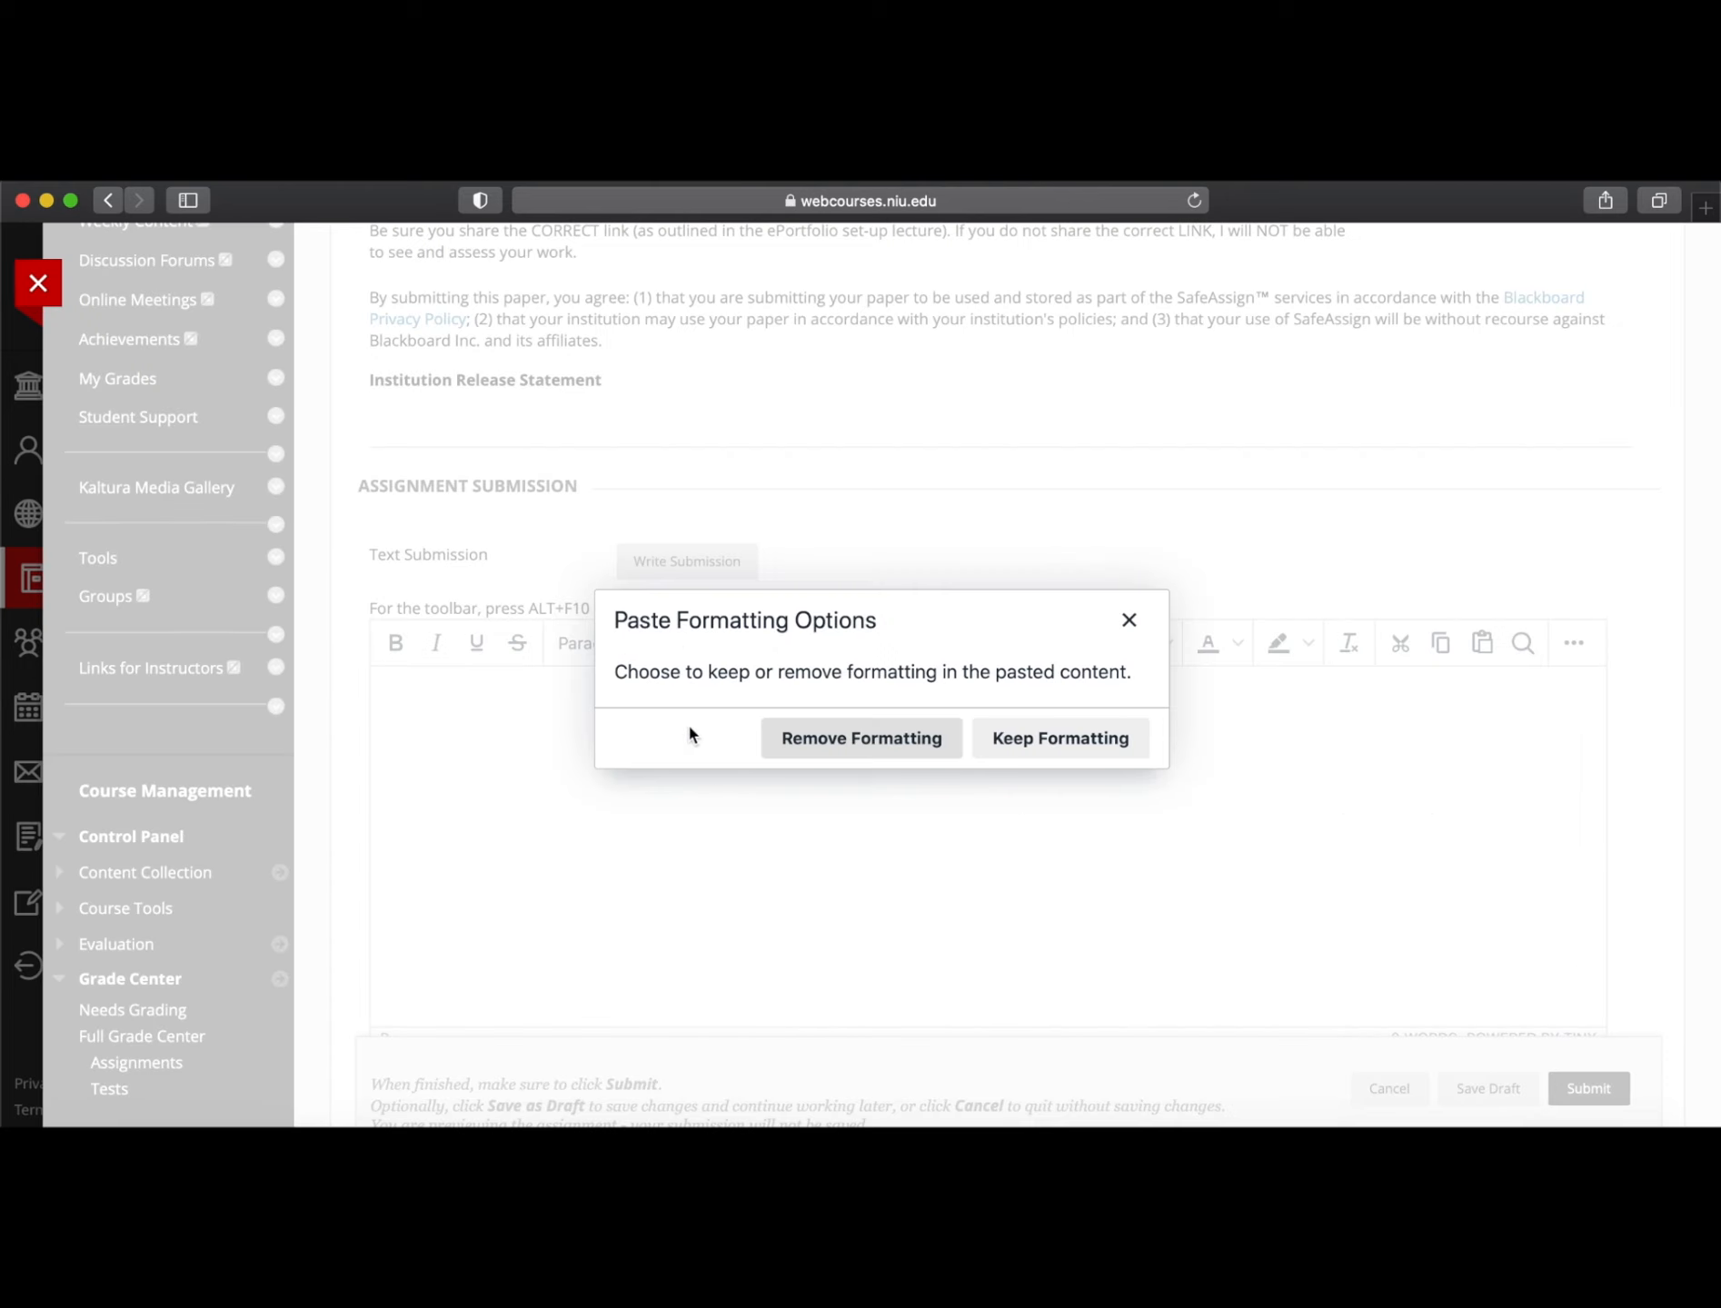
left_click(903, 750)
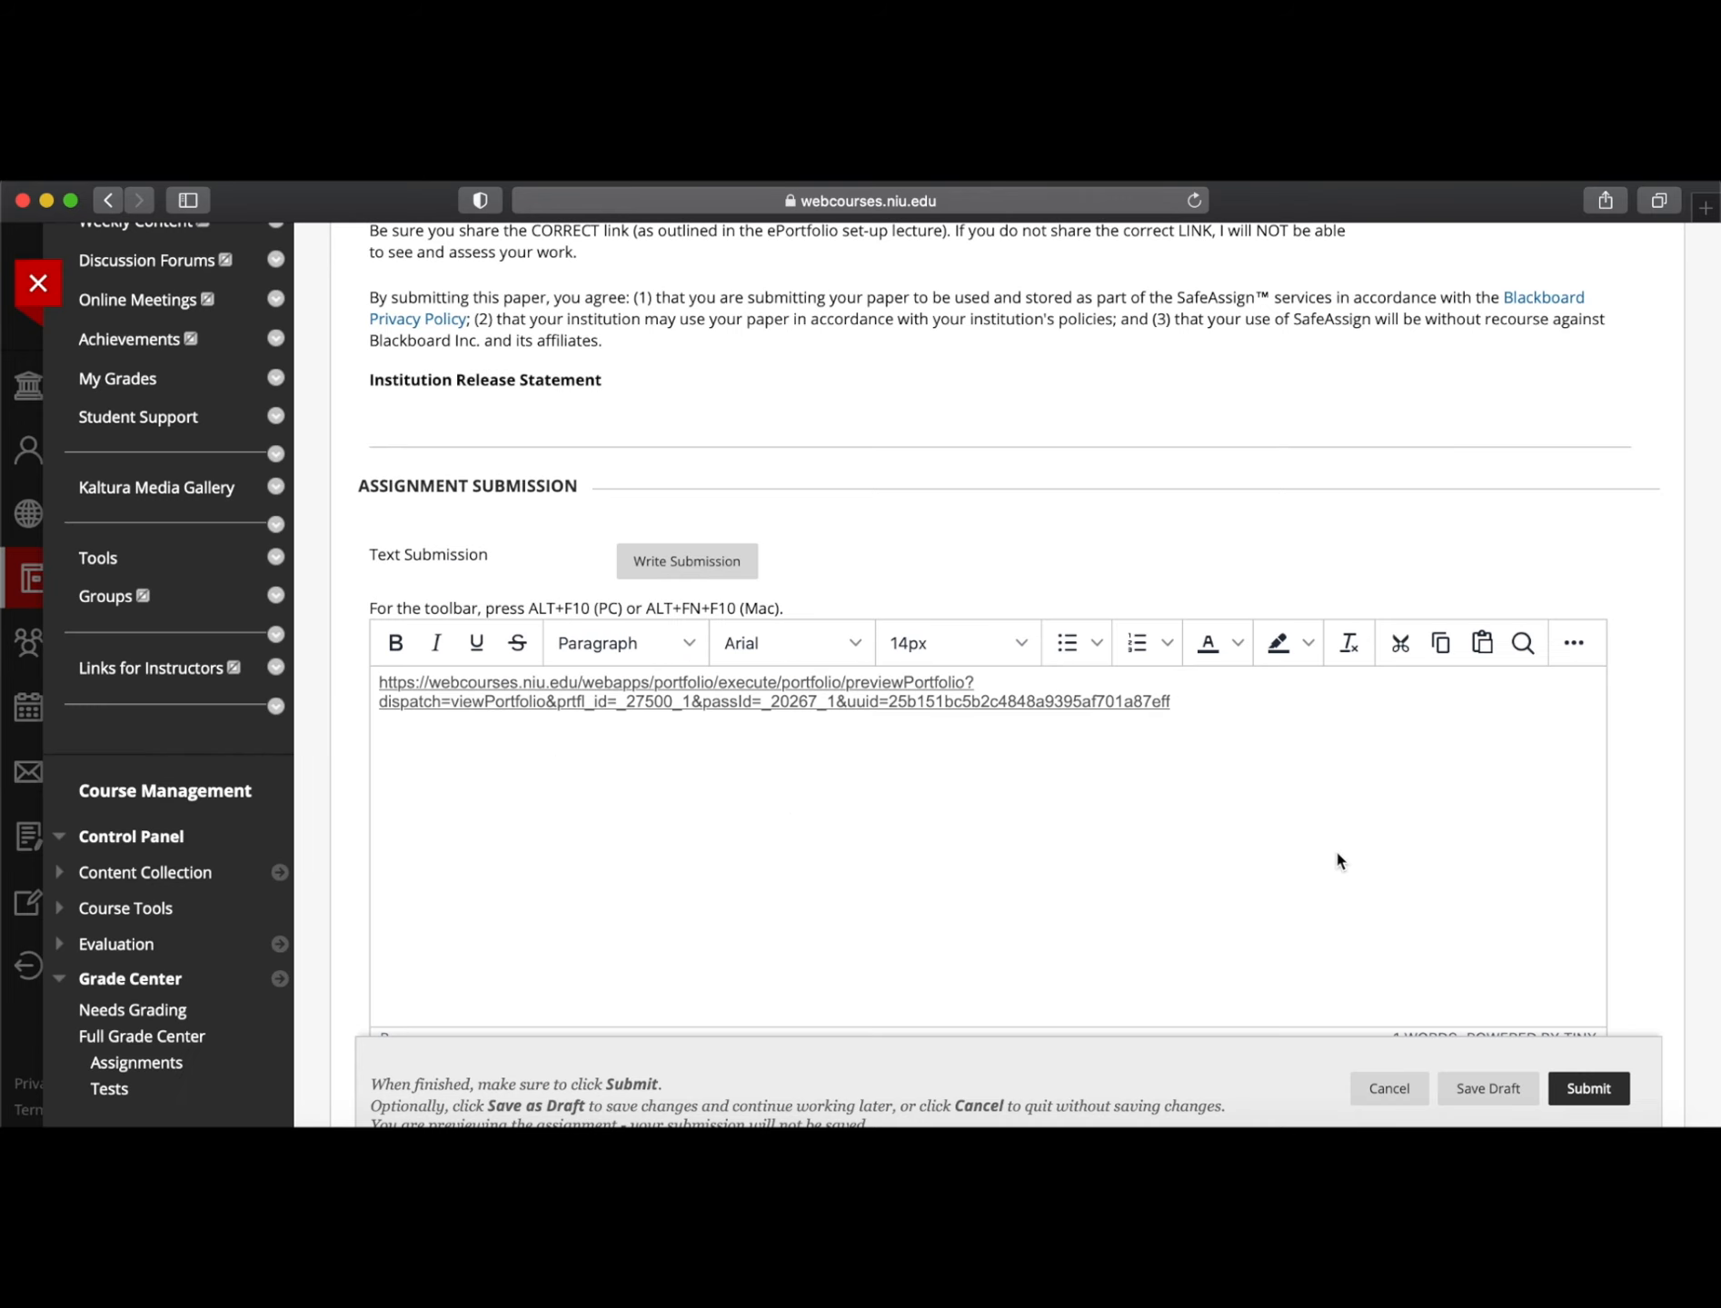
scroll(1338, 861, "down", 5)
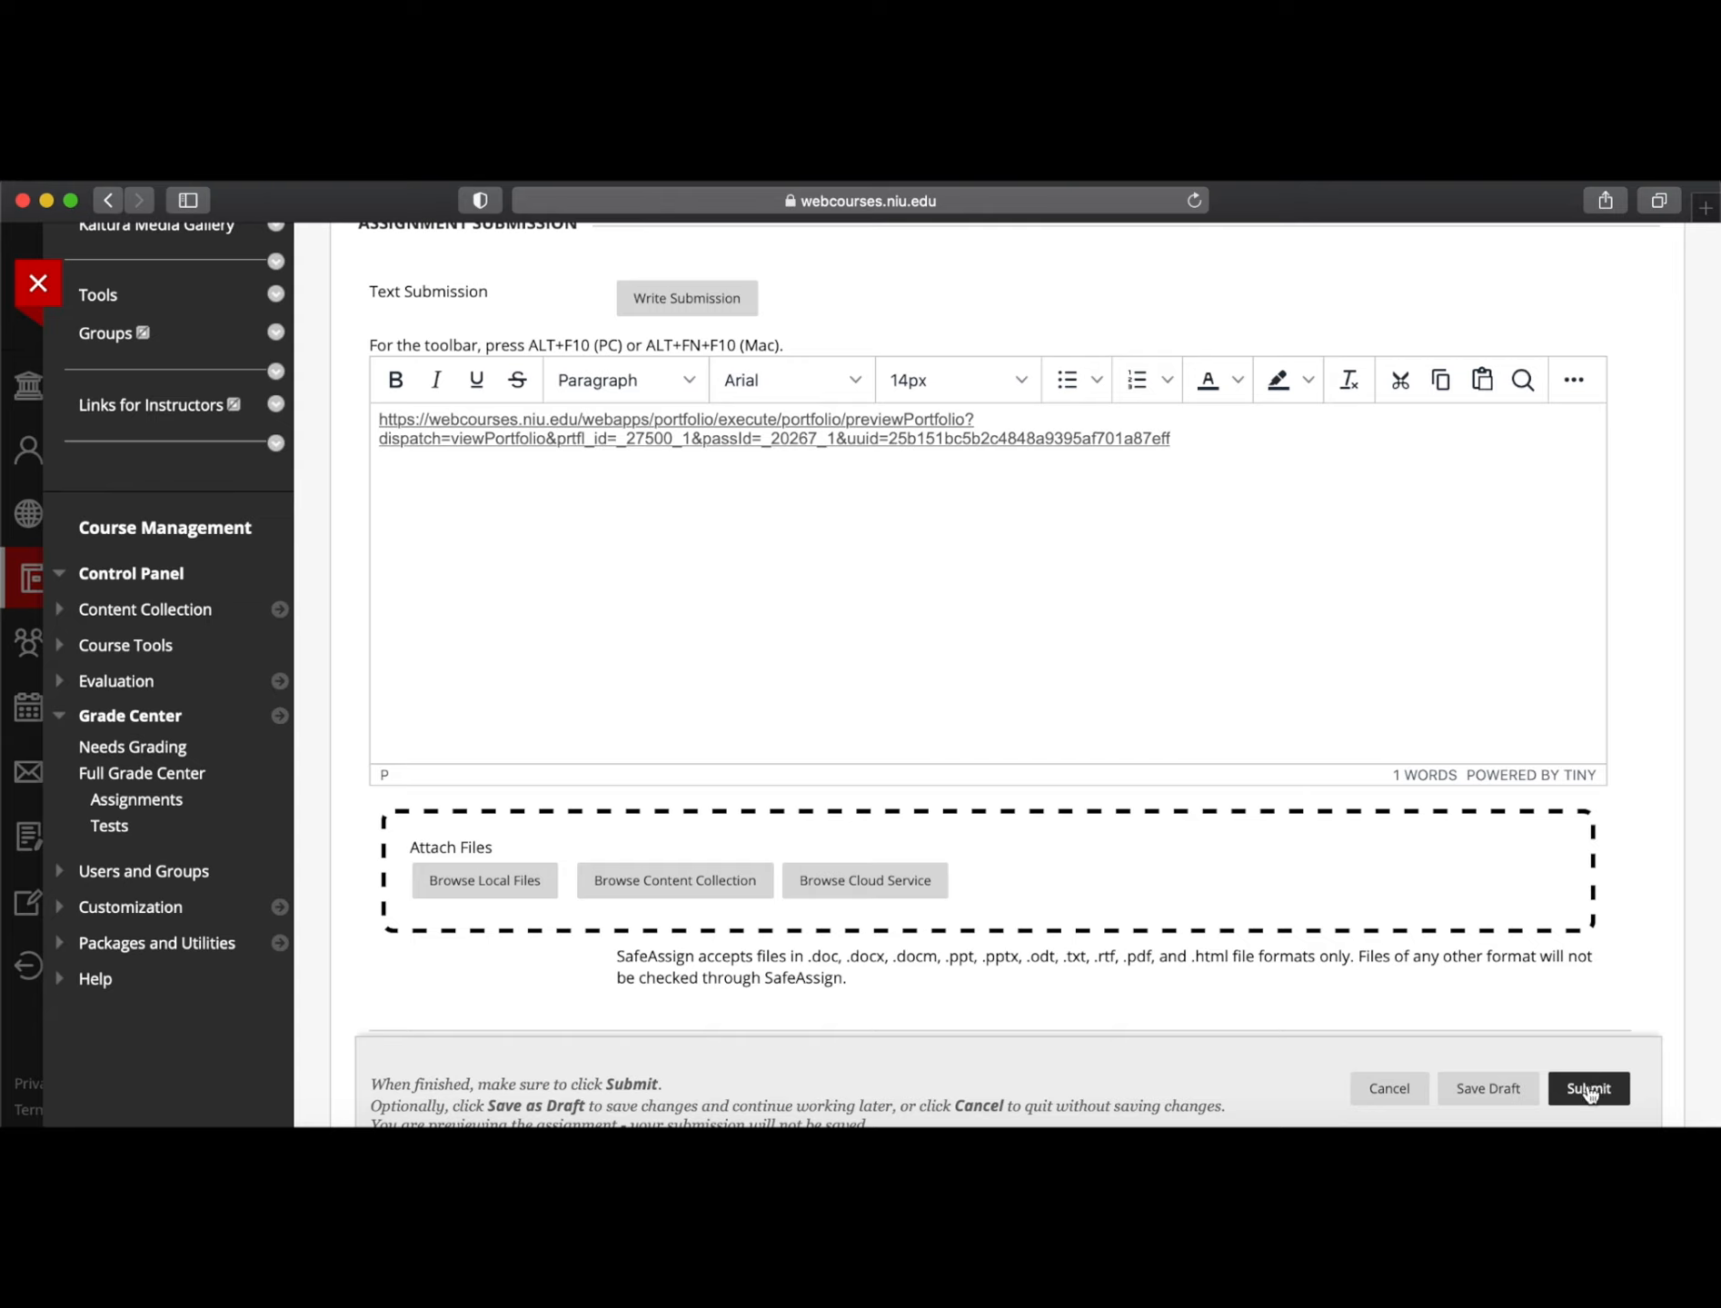
left_click(1390, 1087)
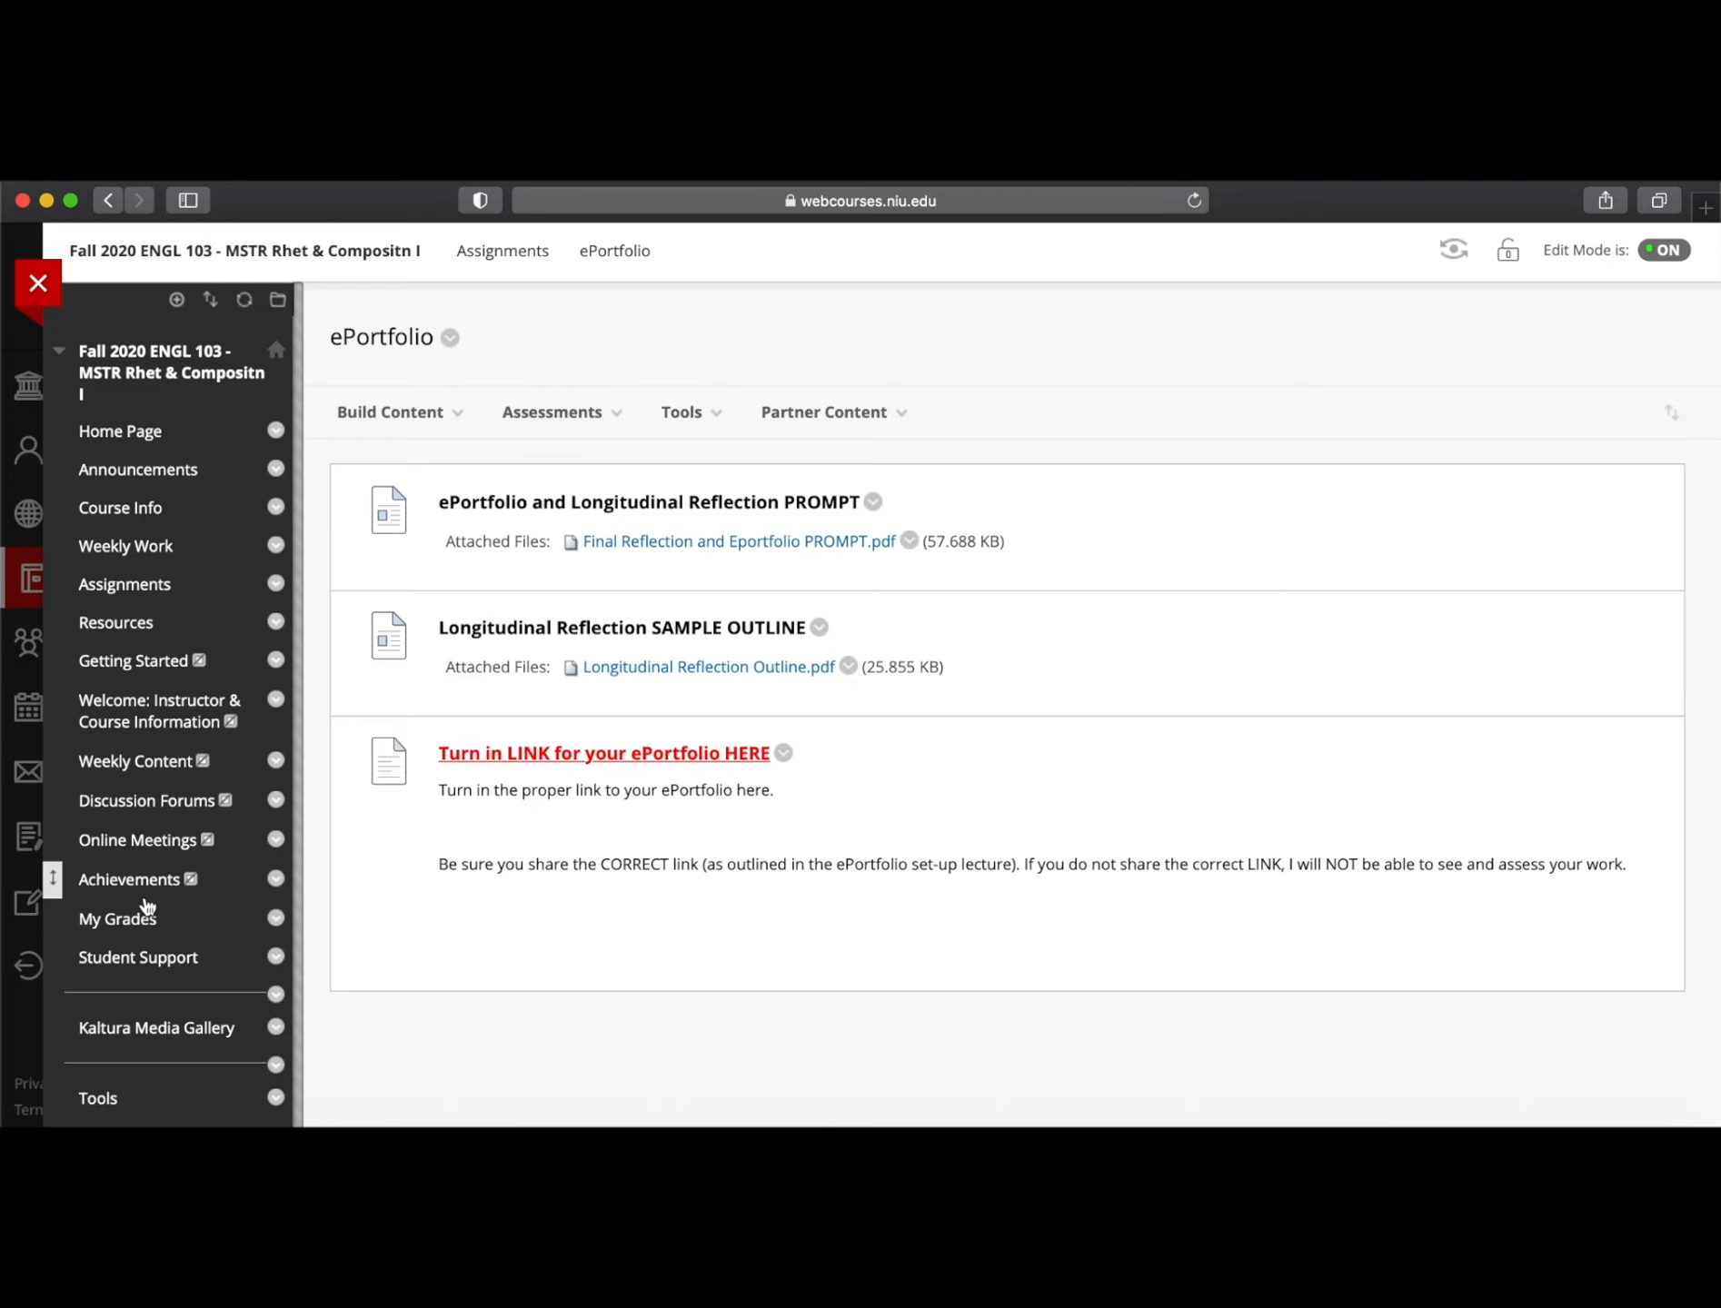
Return to My Portfolios through Tools and choose Share under More on the Fall 2020 English 103 portfolio
left_click(37, 282)
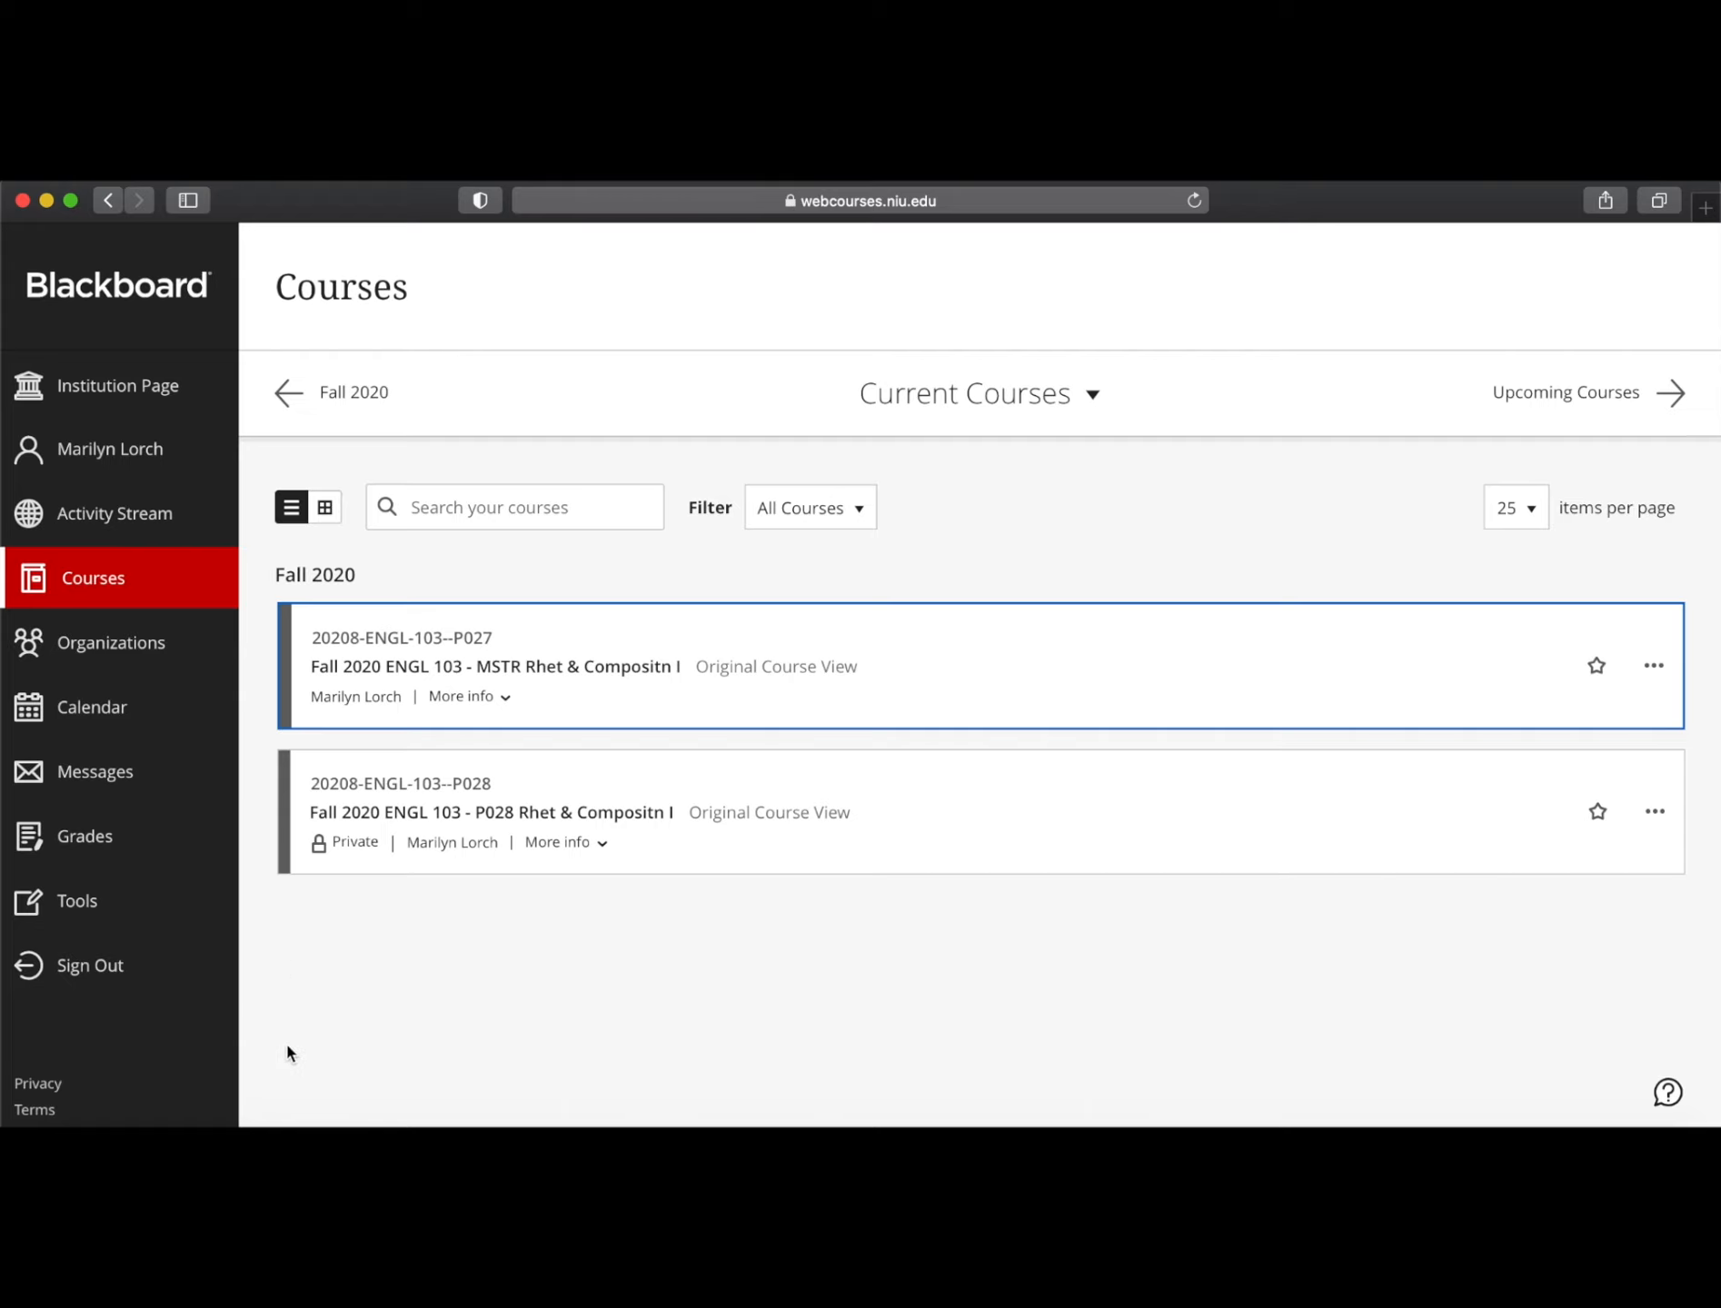
left_click(78, 906)
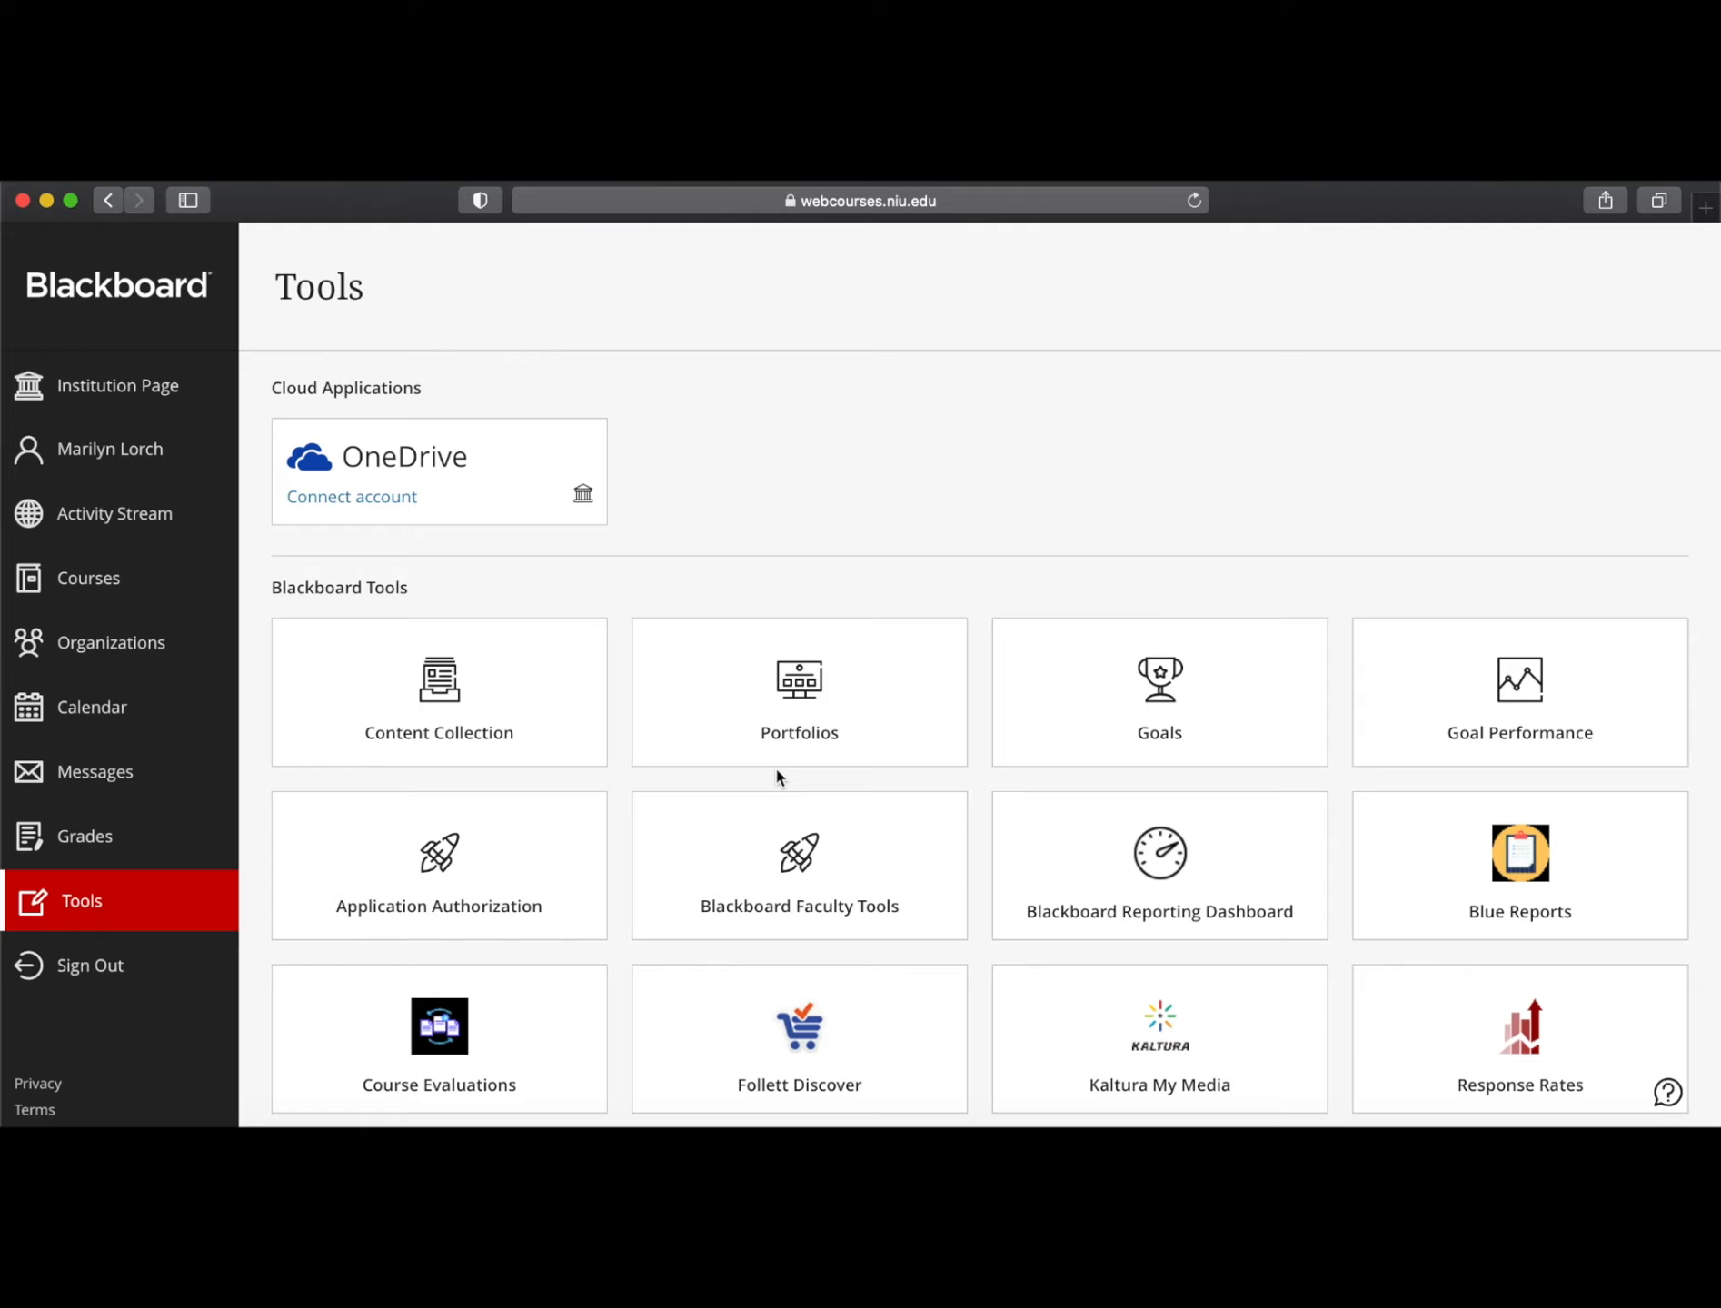
left_click(794, 736)
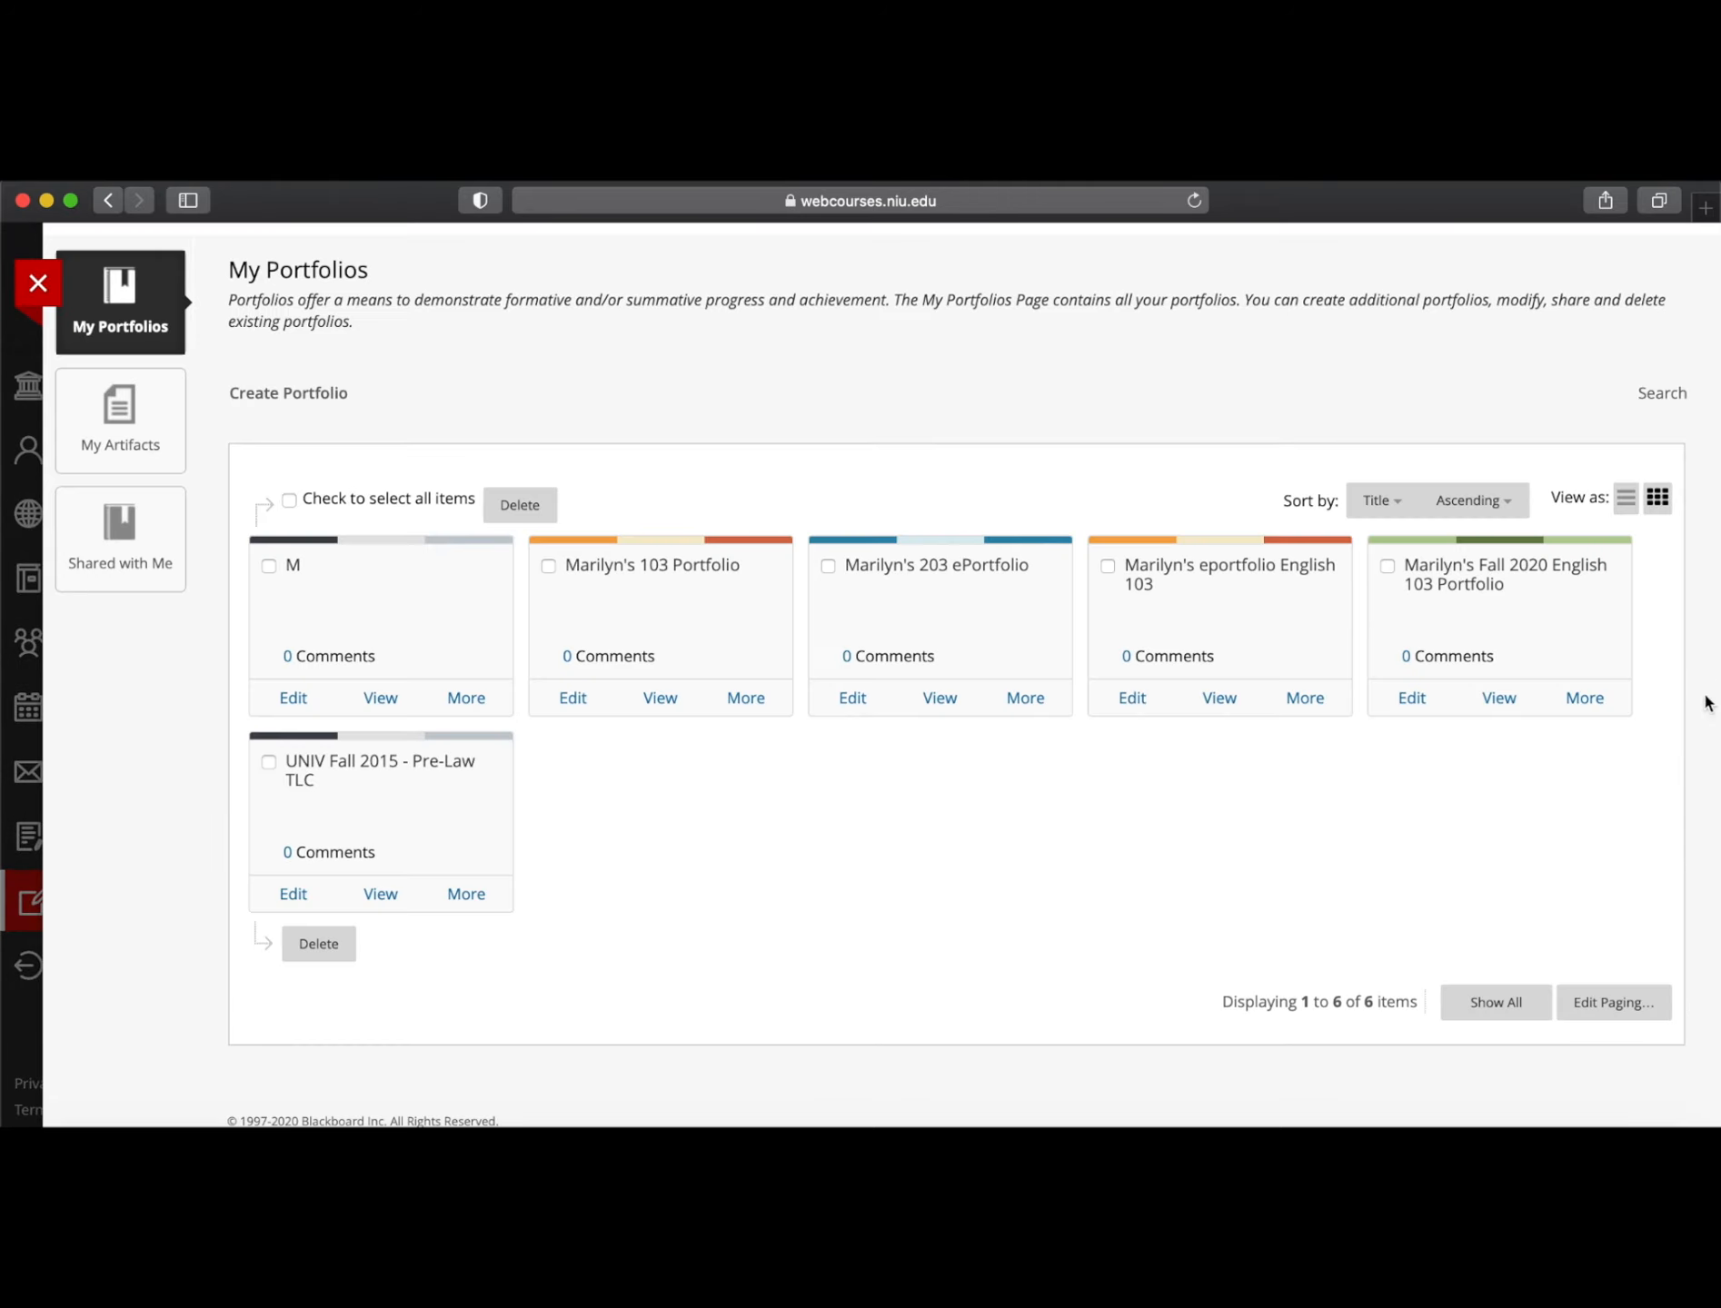
left_click(1587, 699)
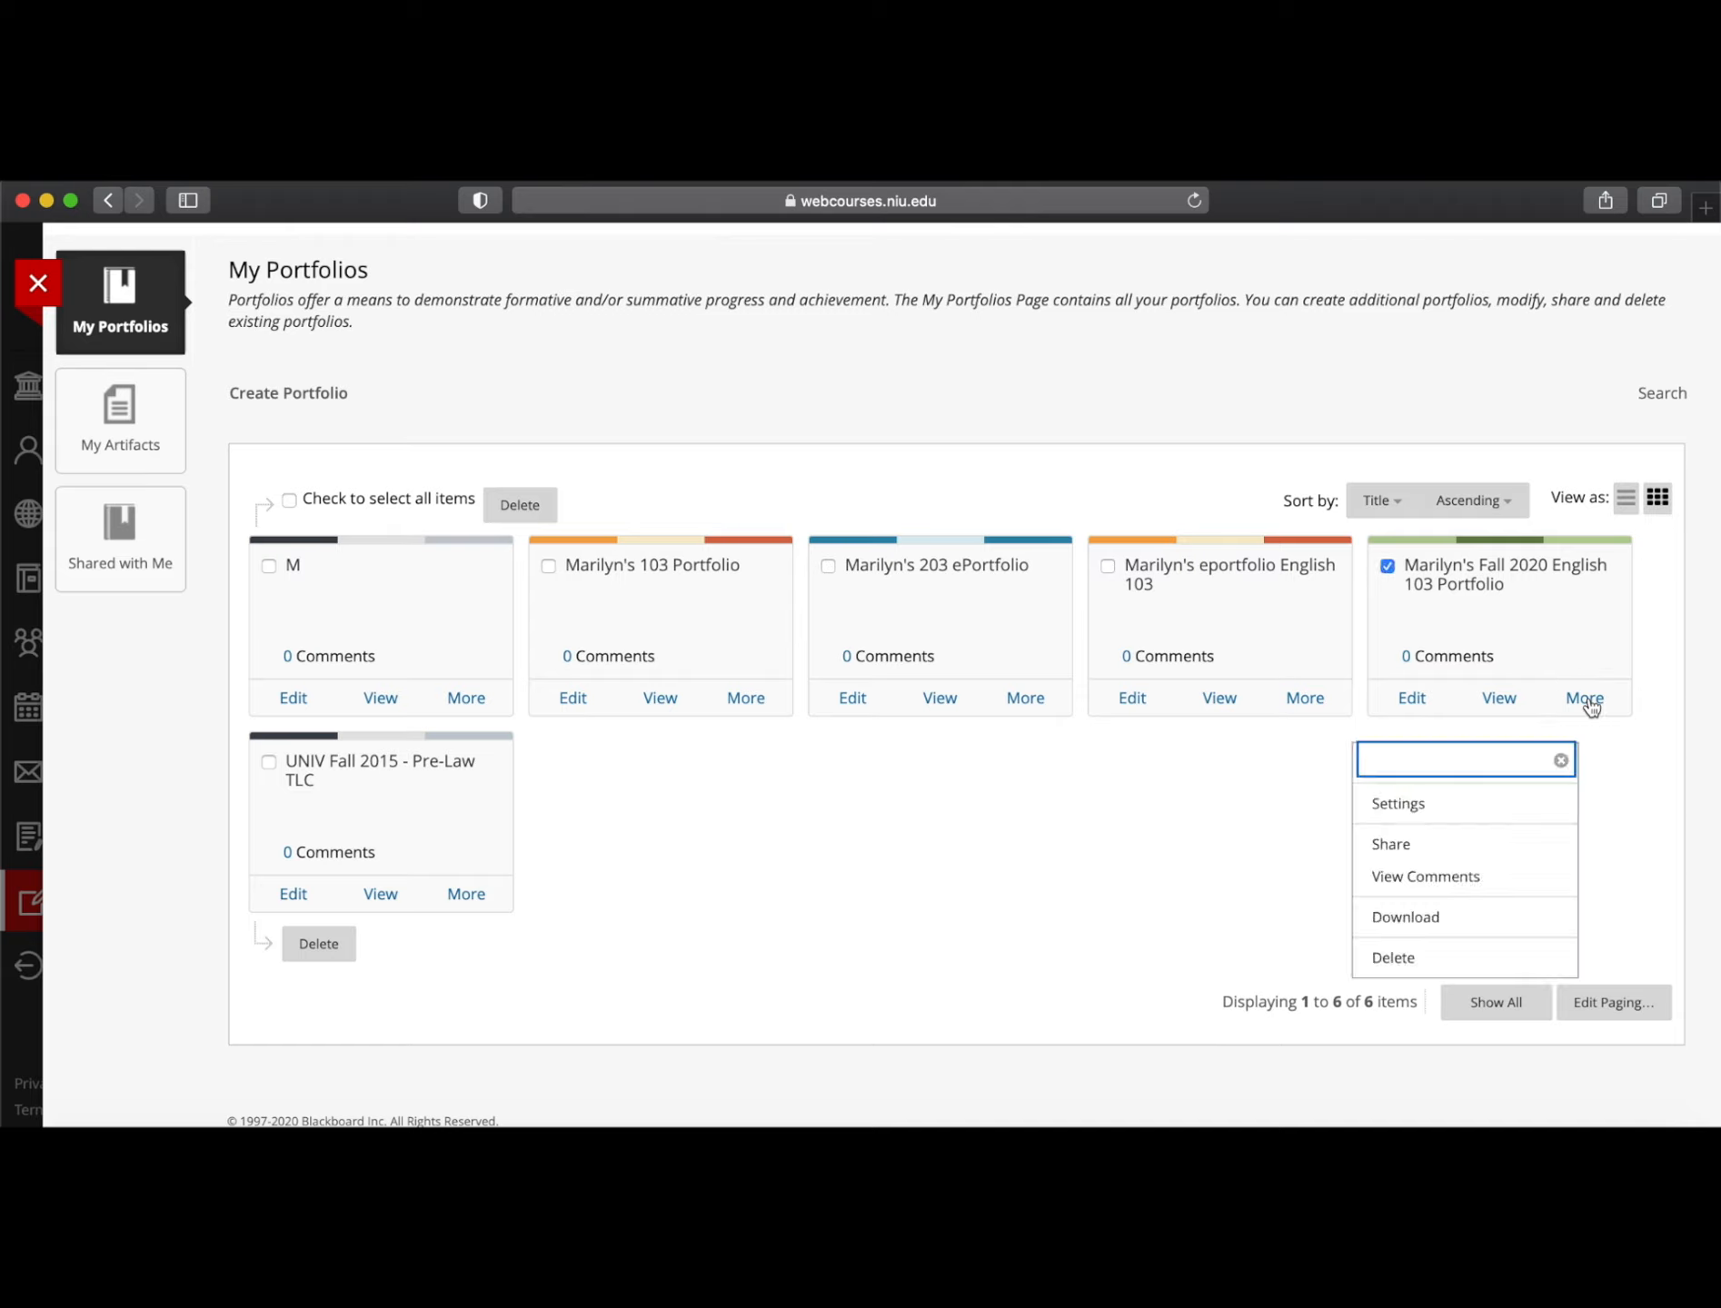
left_click(1415, 807)
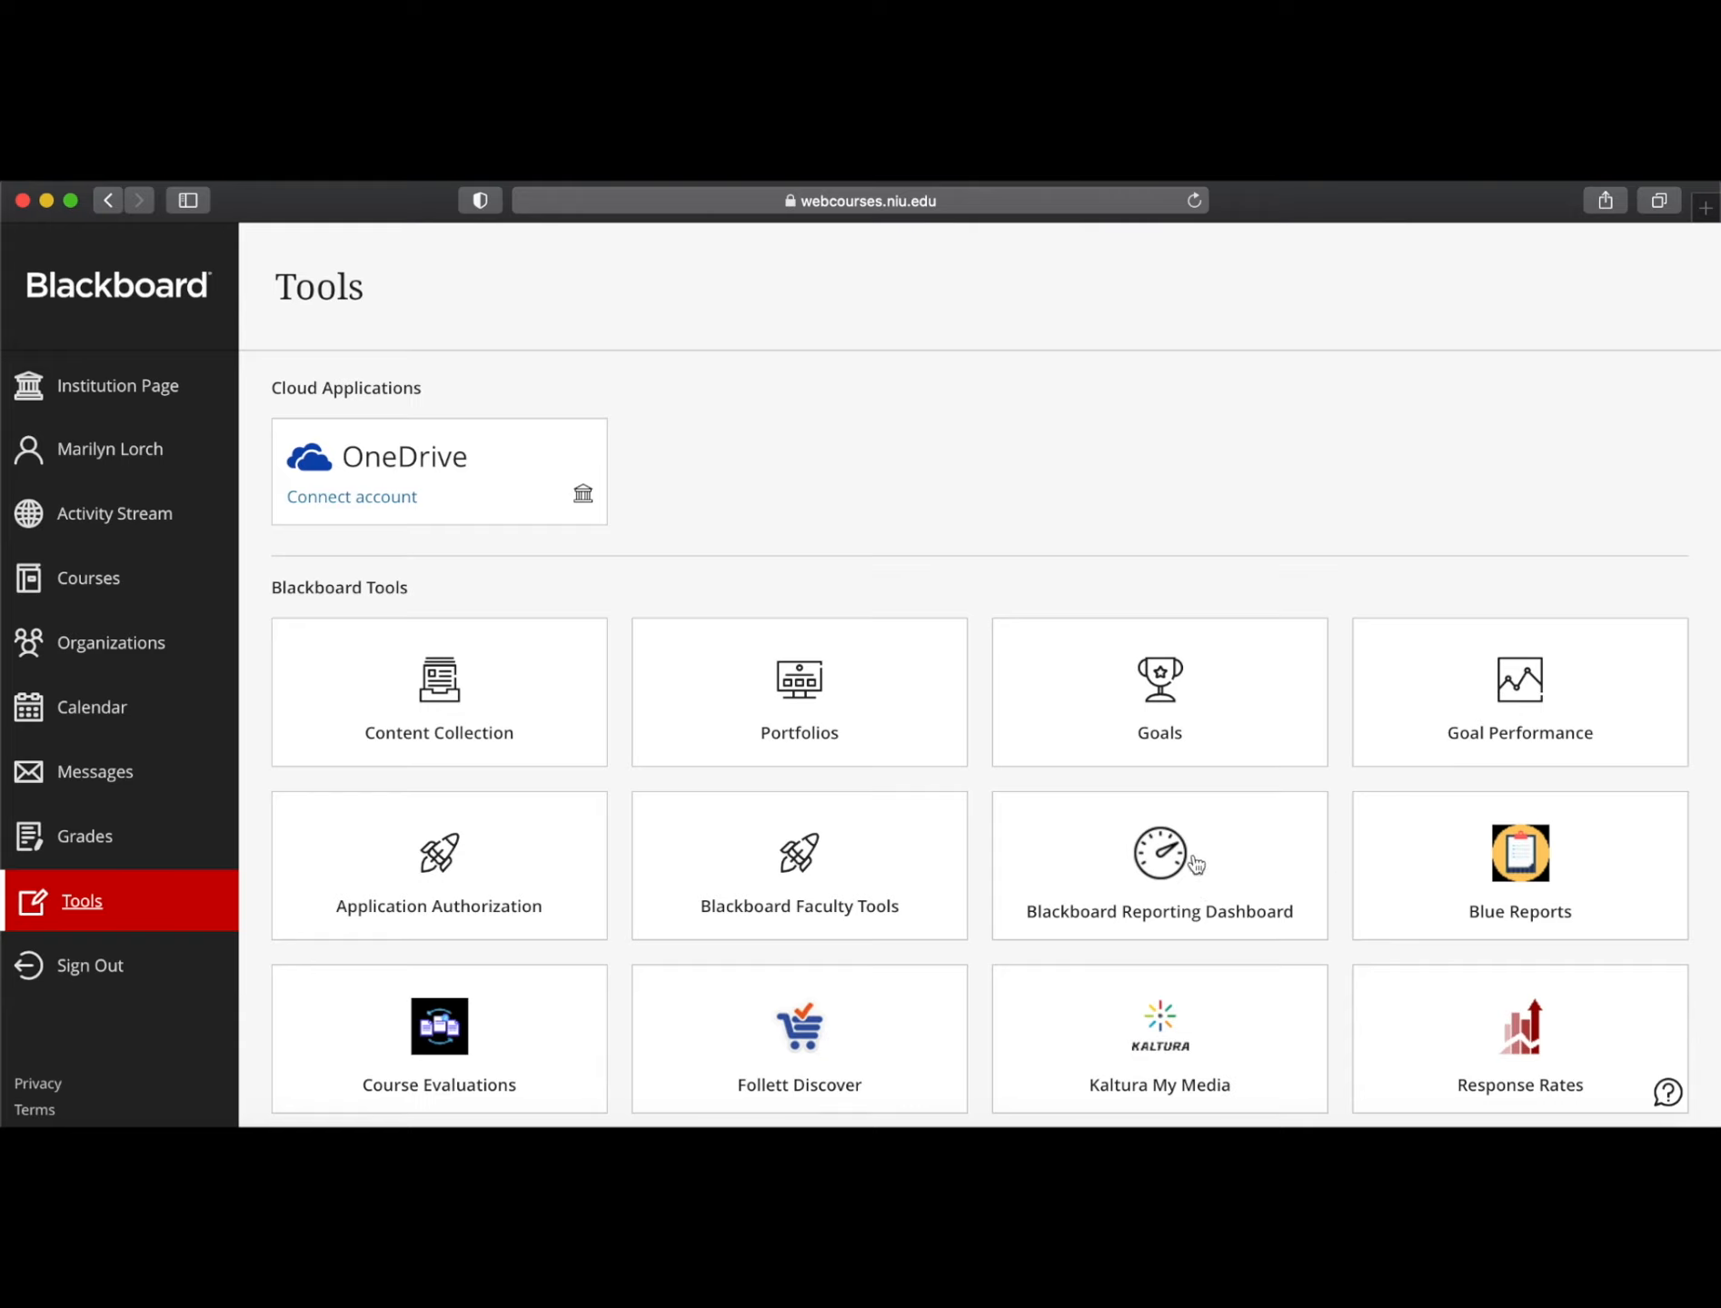
scroll(1017, 957, "down", 1)
left_click(811, 641)
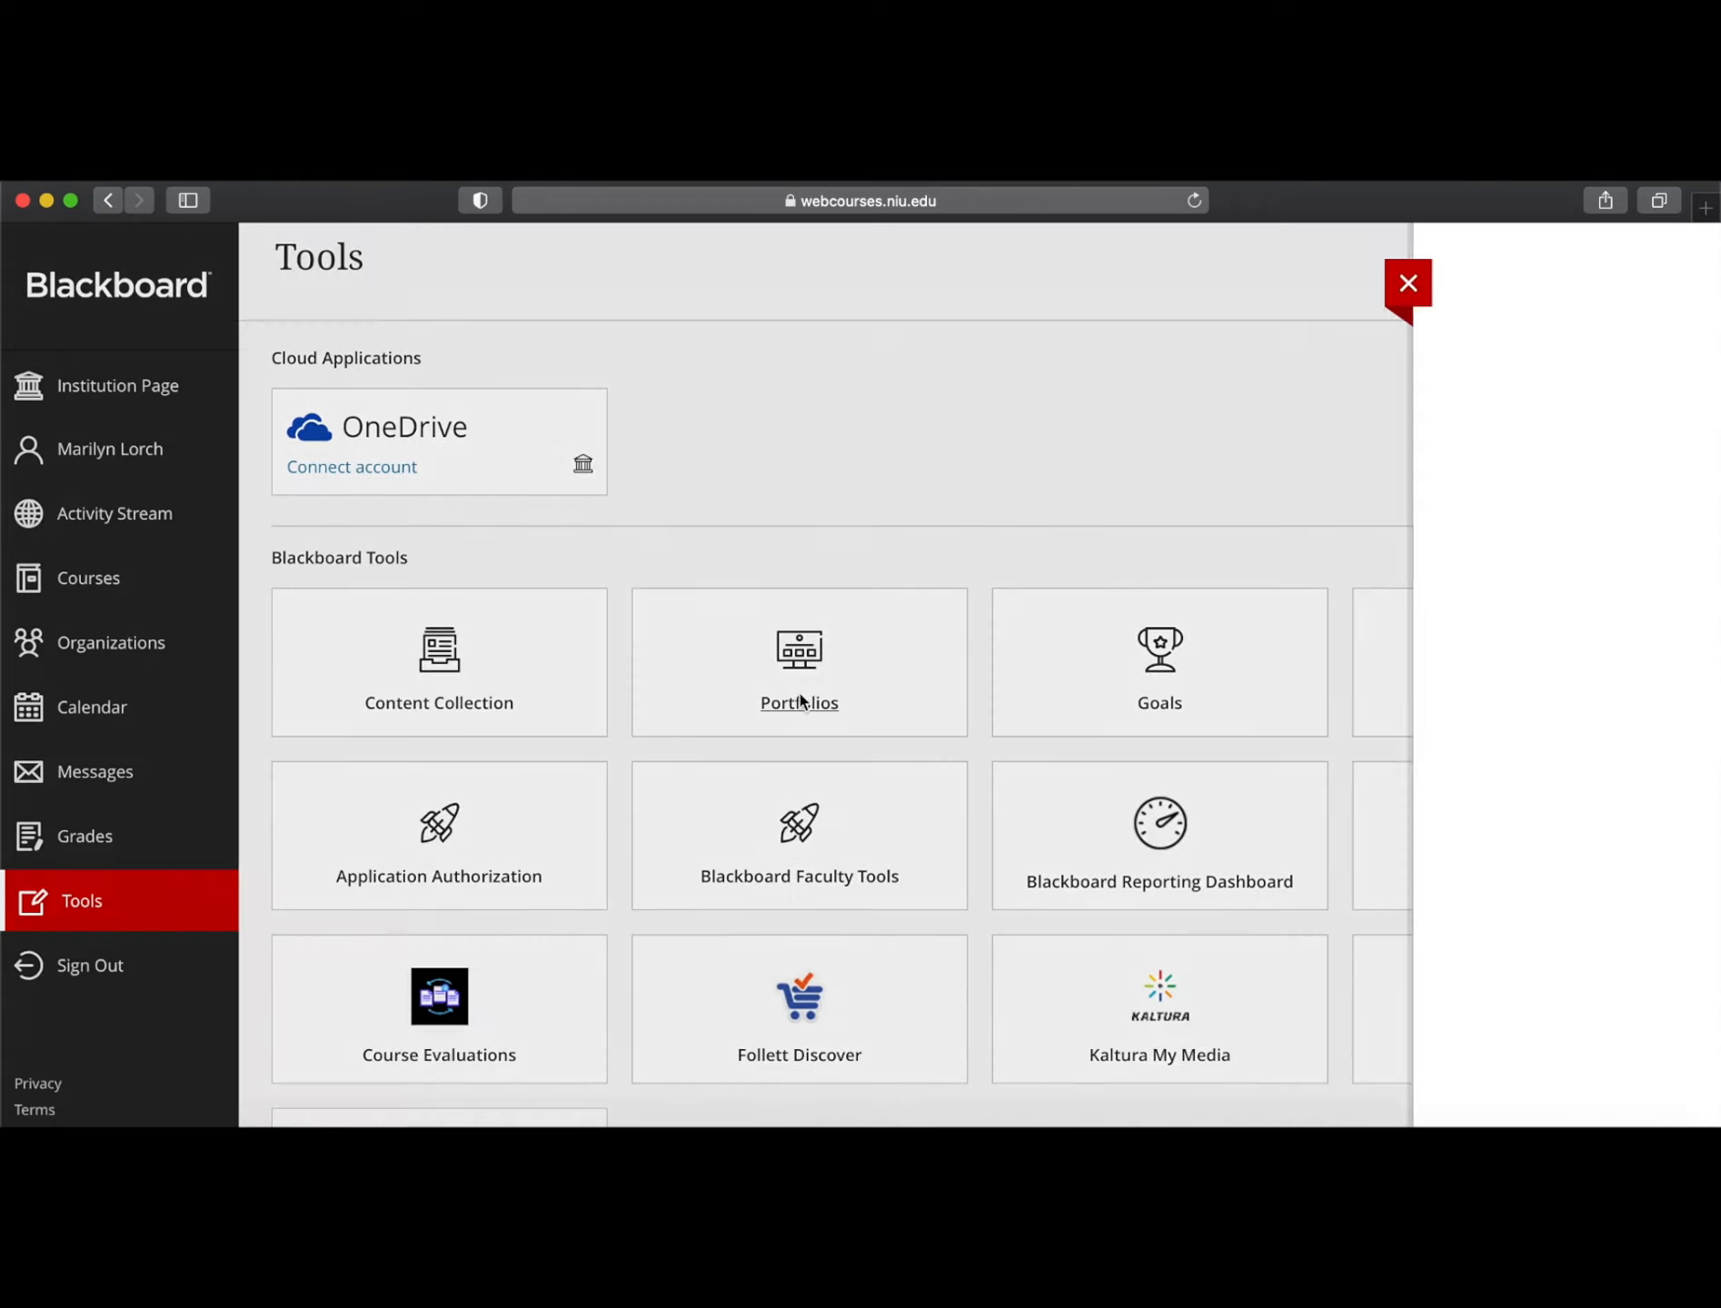
left_click(1584, 697)
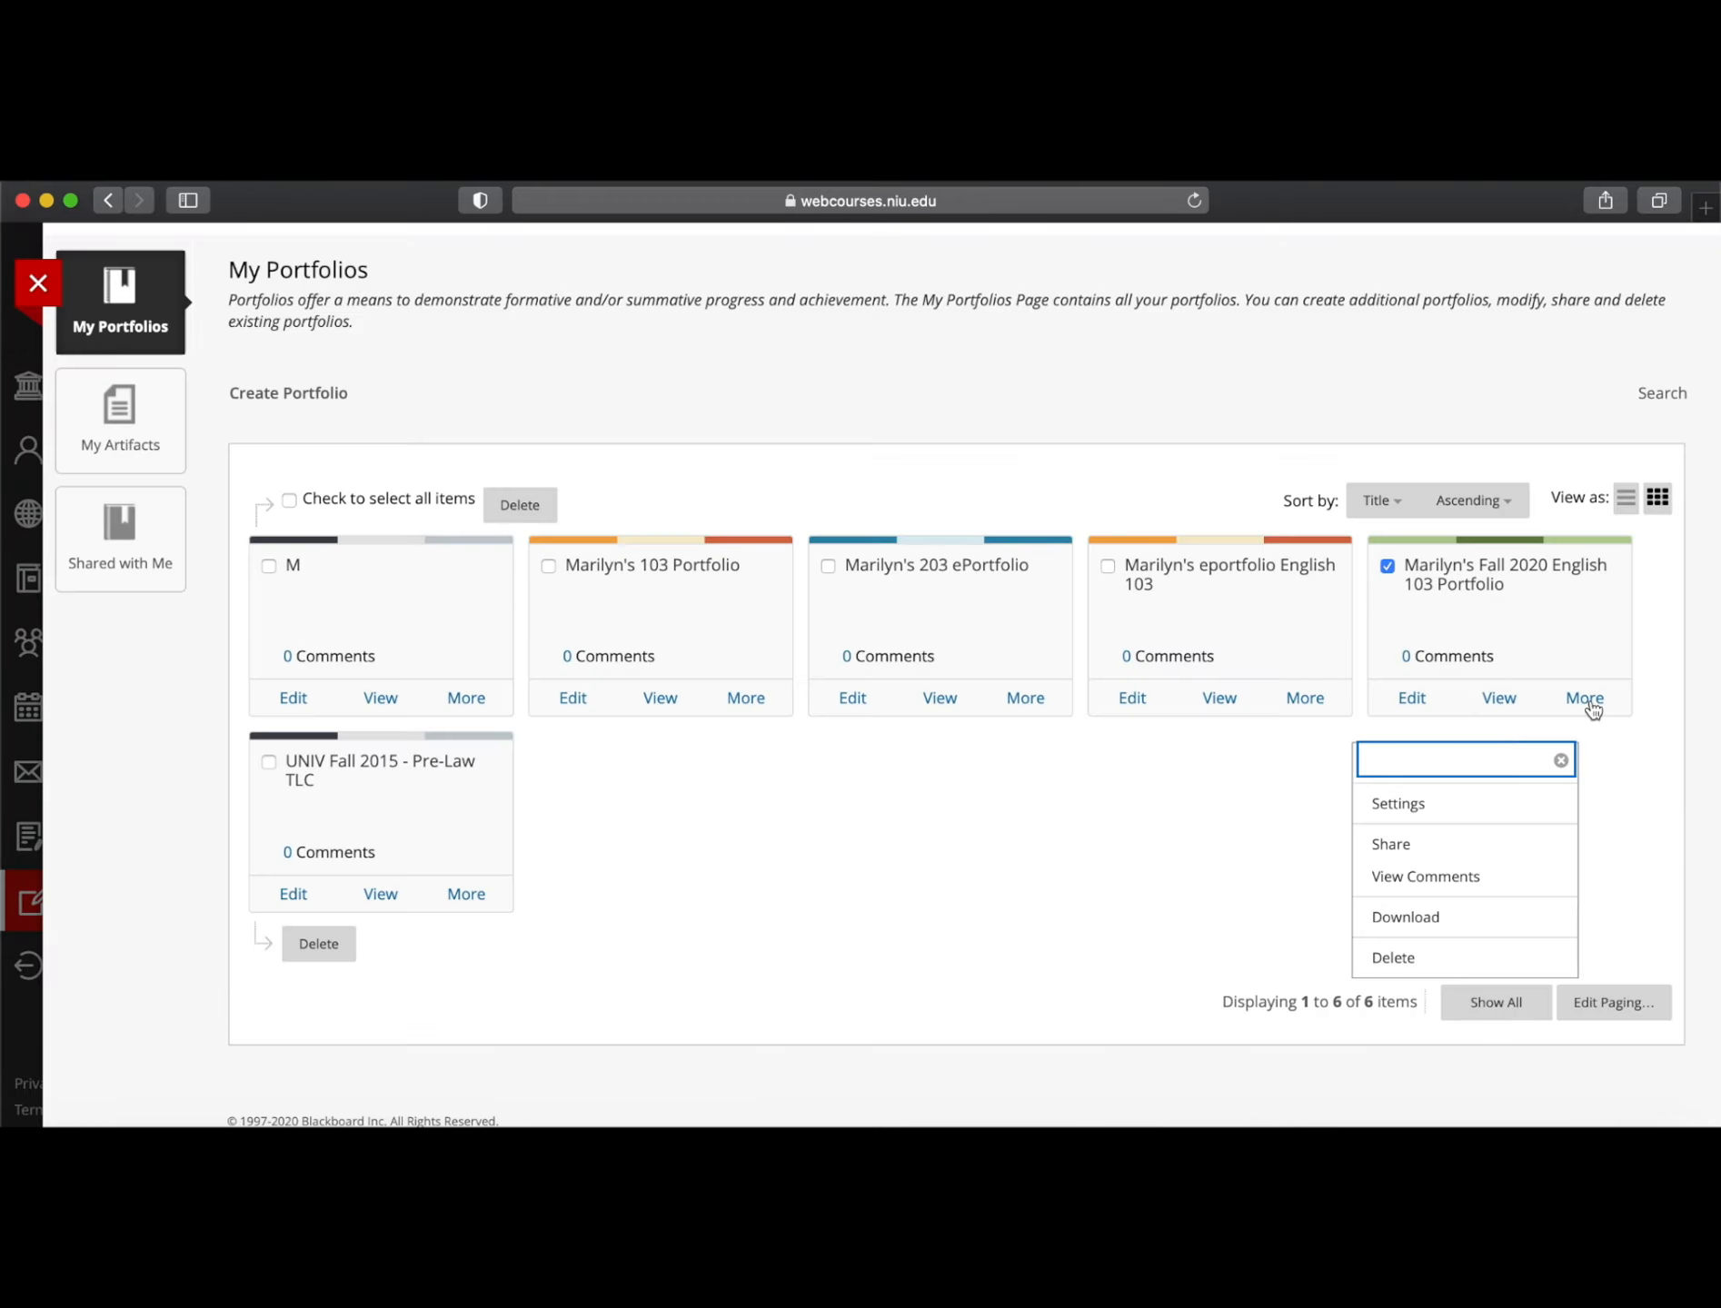
left_click(1440, 845)
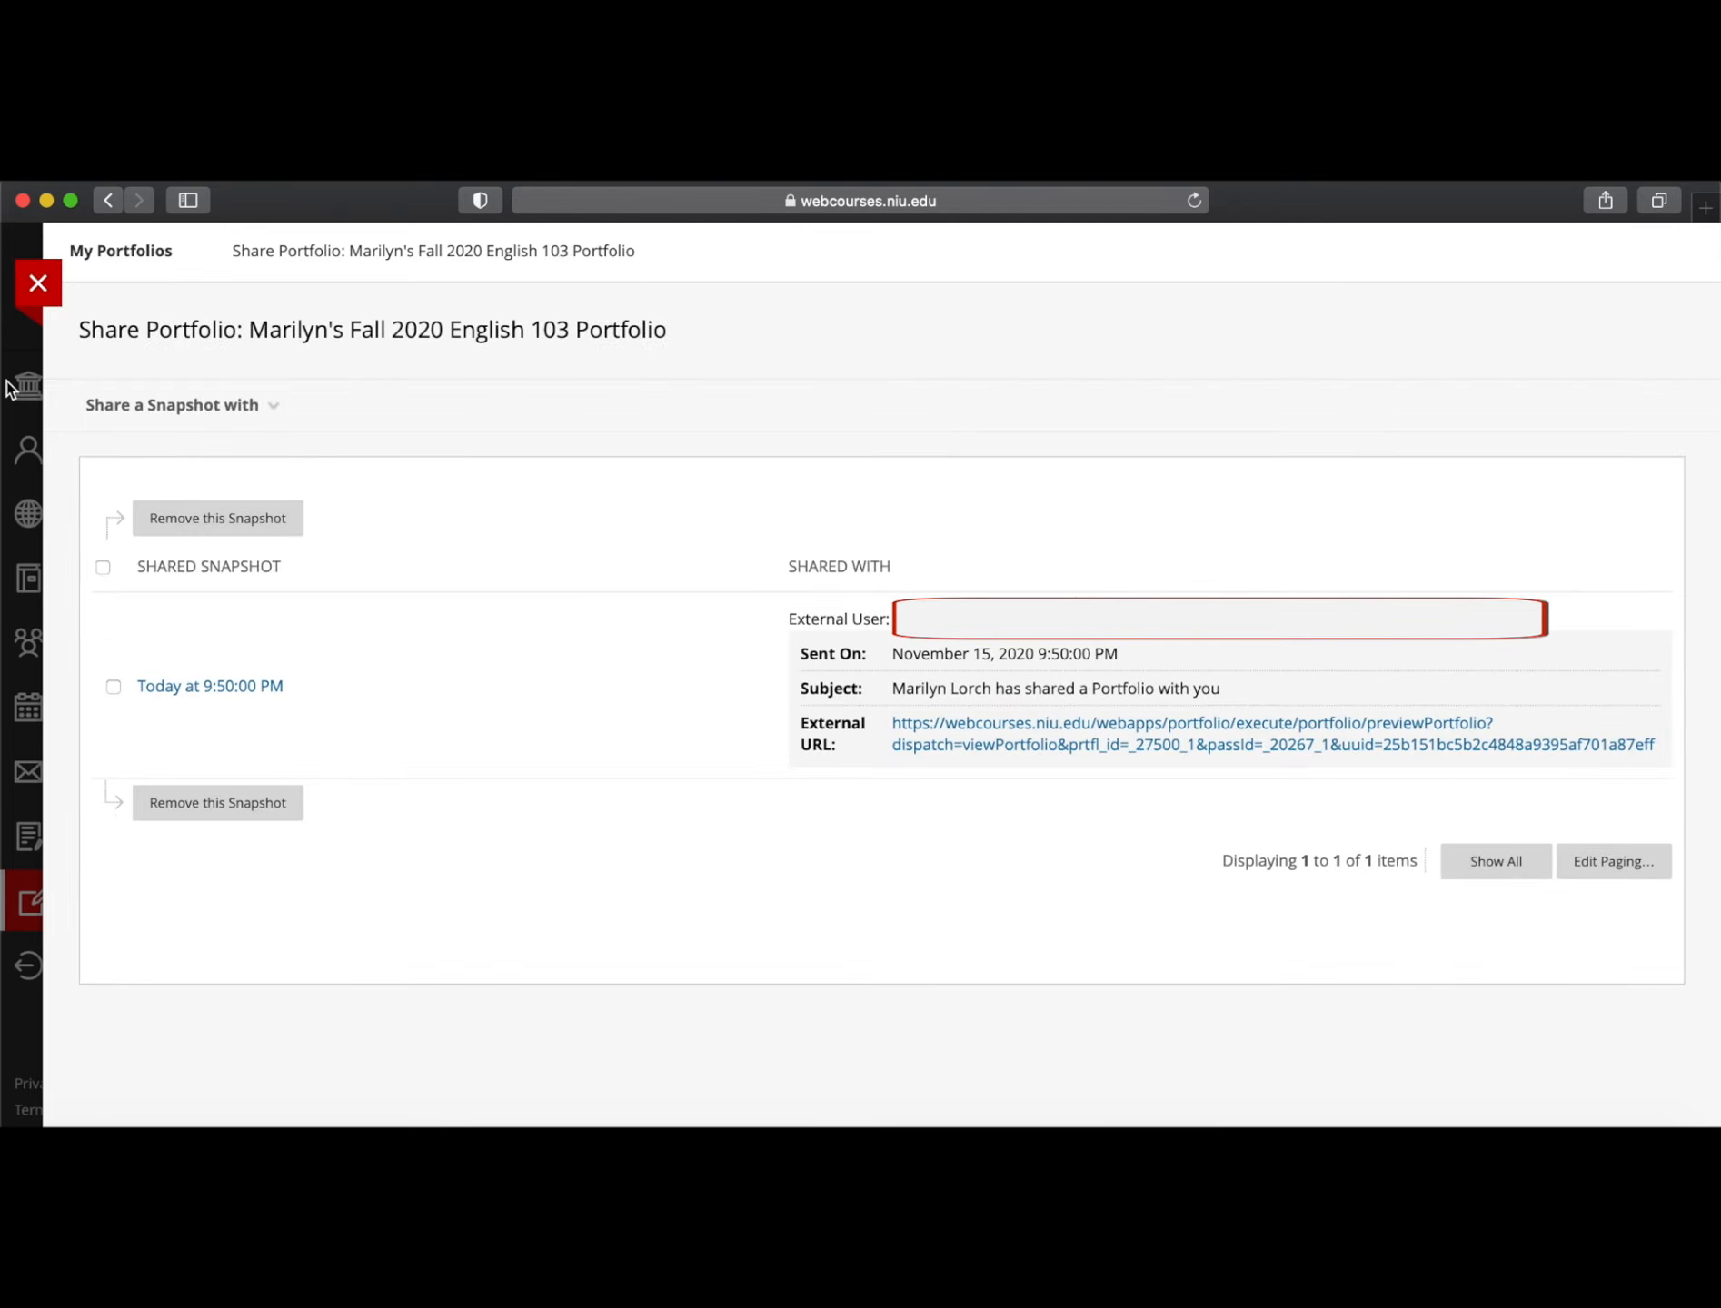
left_click(209, 405)
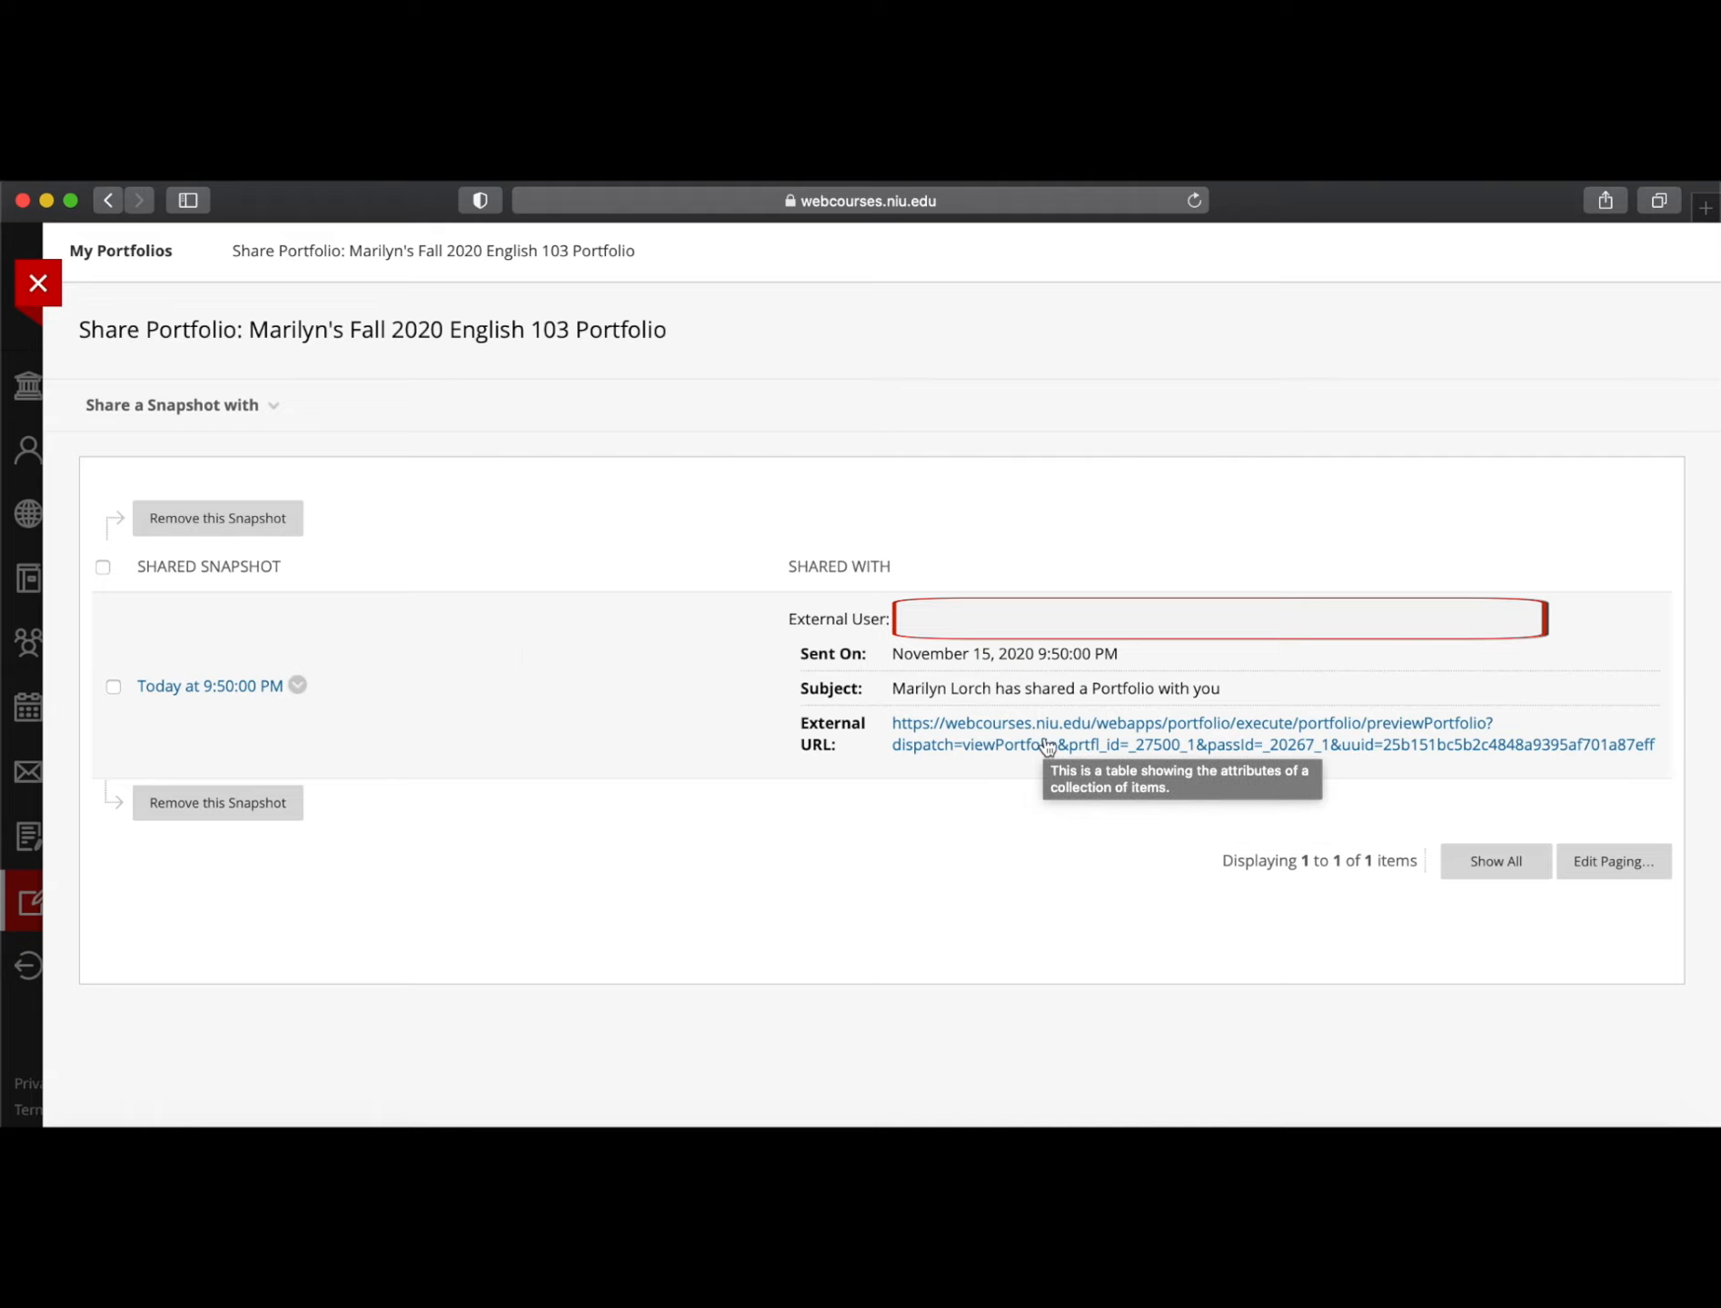
Choose External Users as the recipients of a new portfolio snapshot
left_click(187, 422)
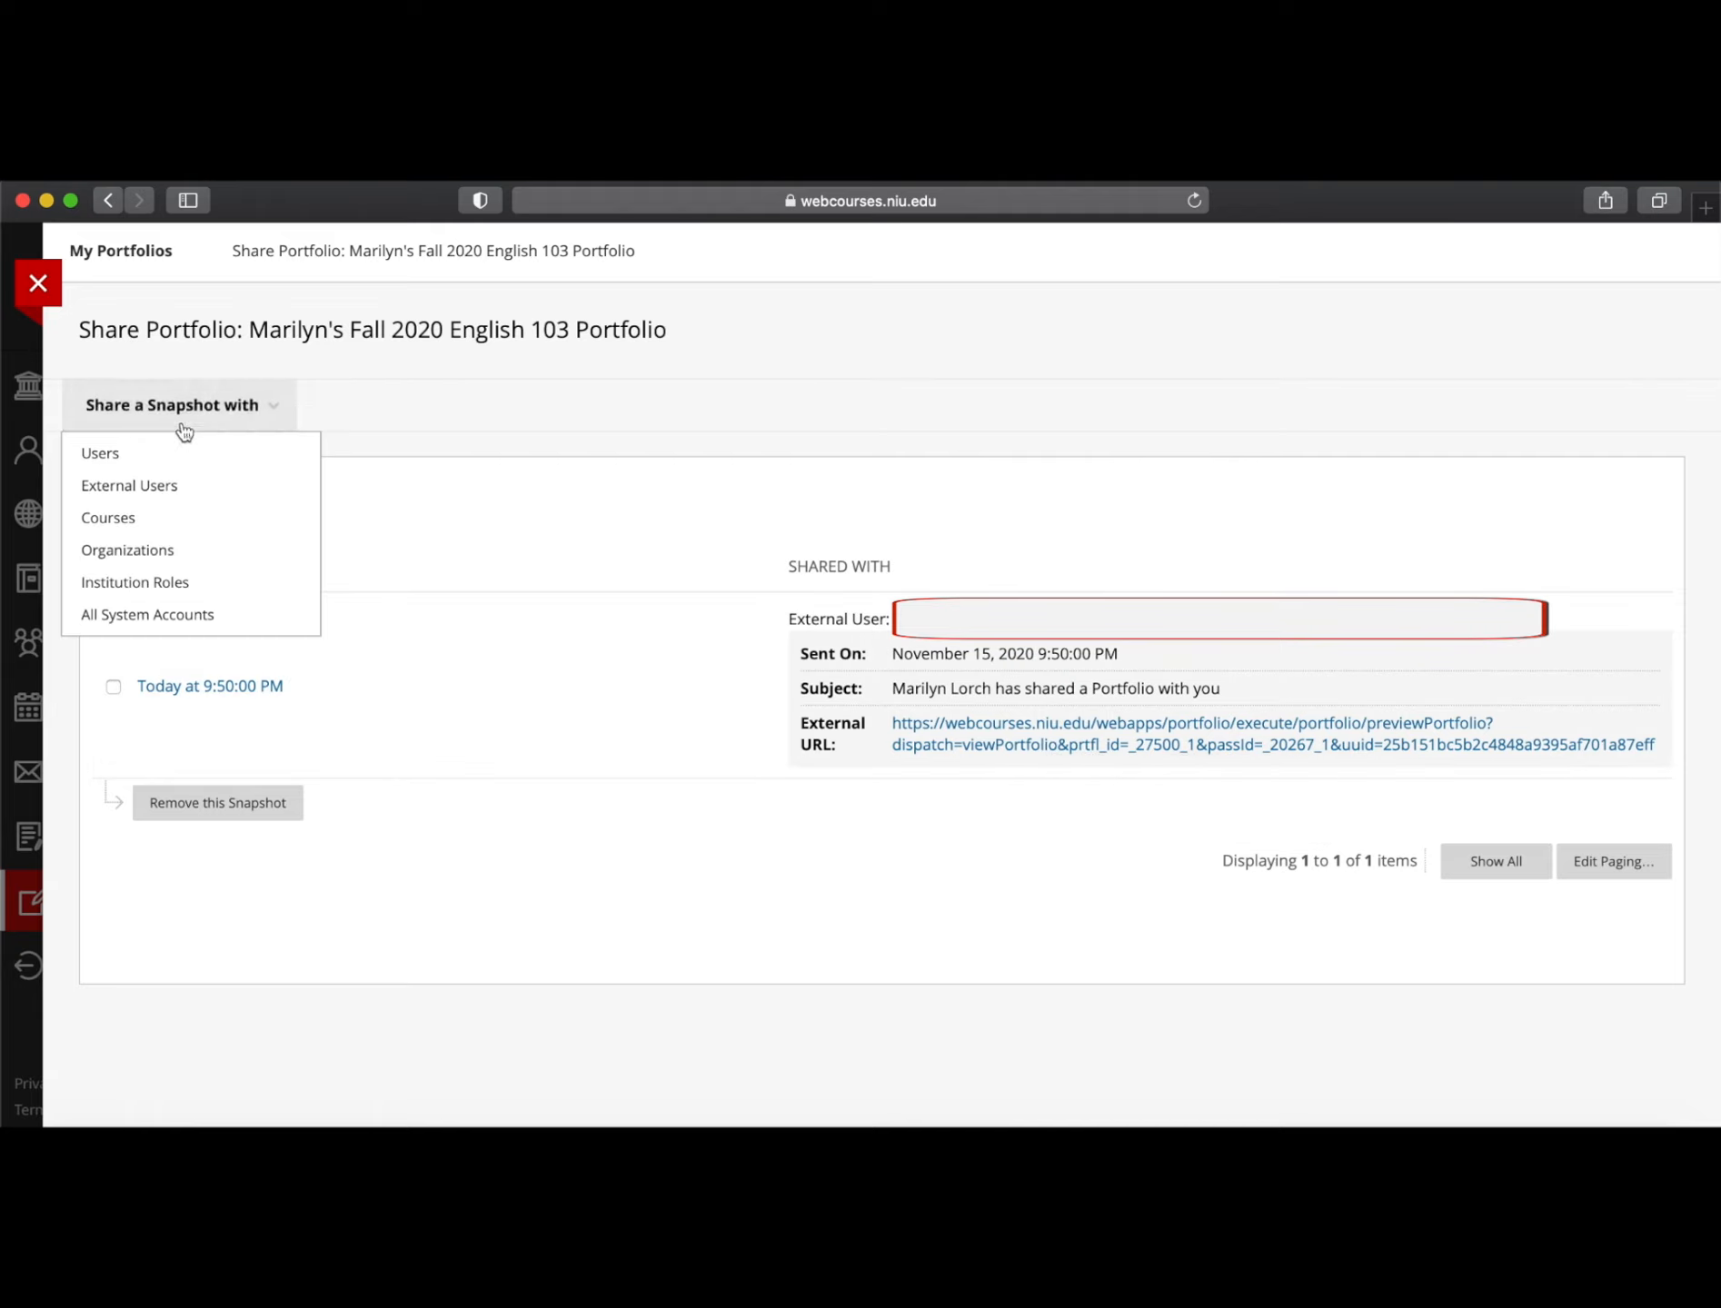
left_click(211, 404)
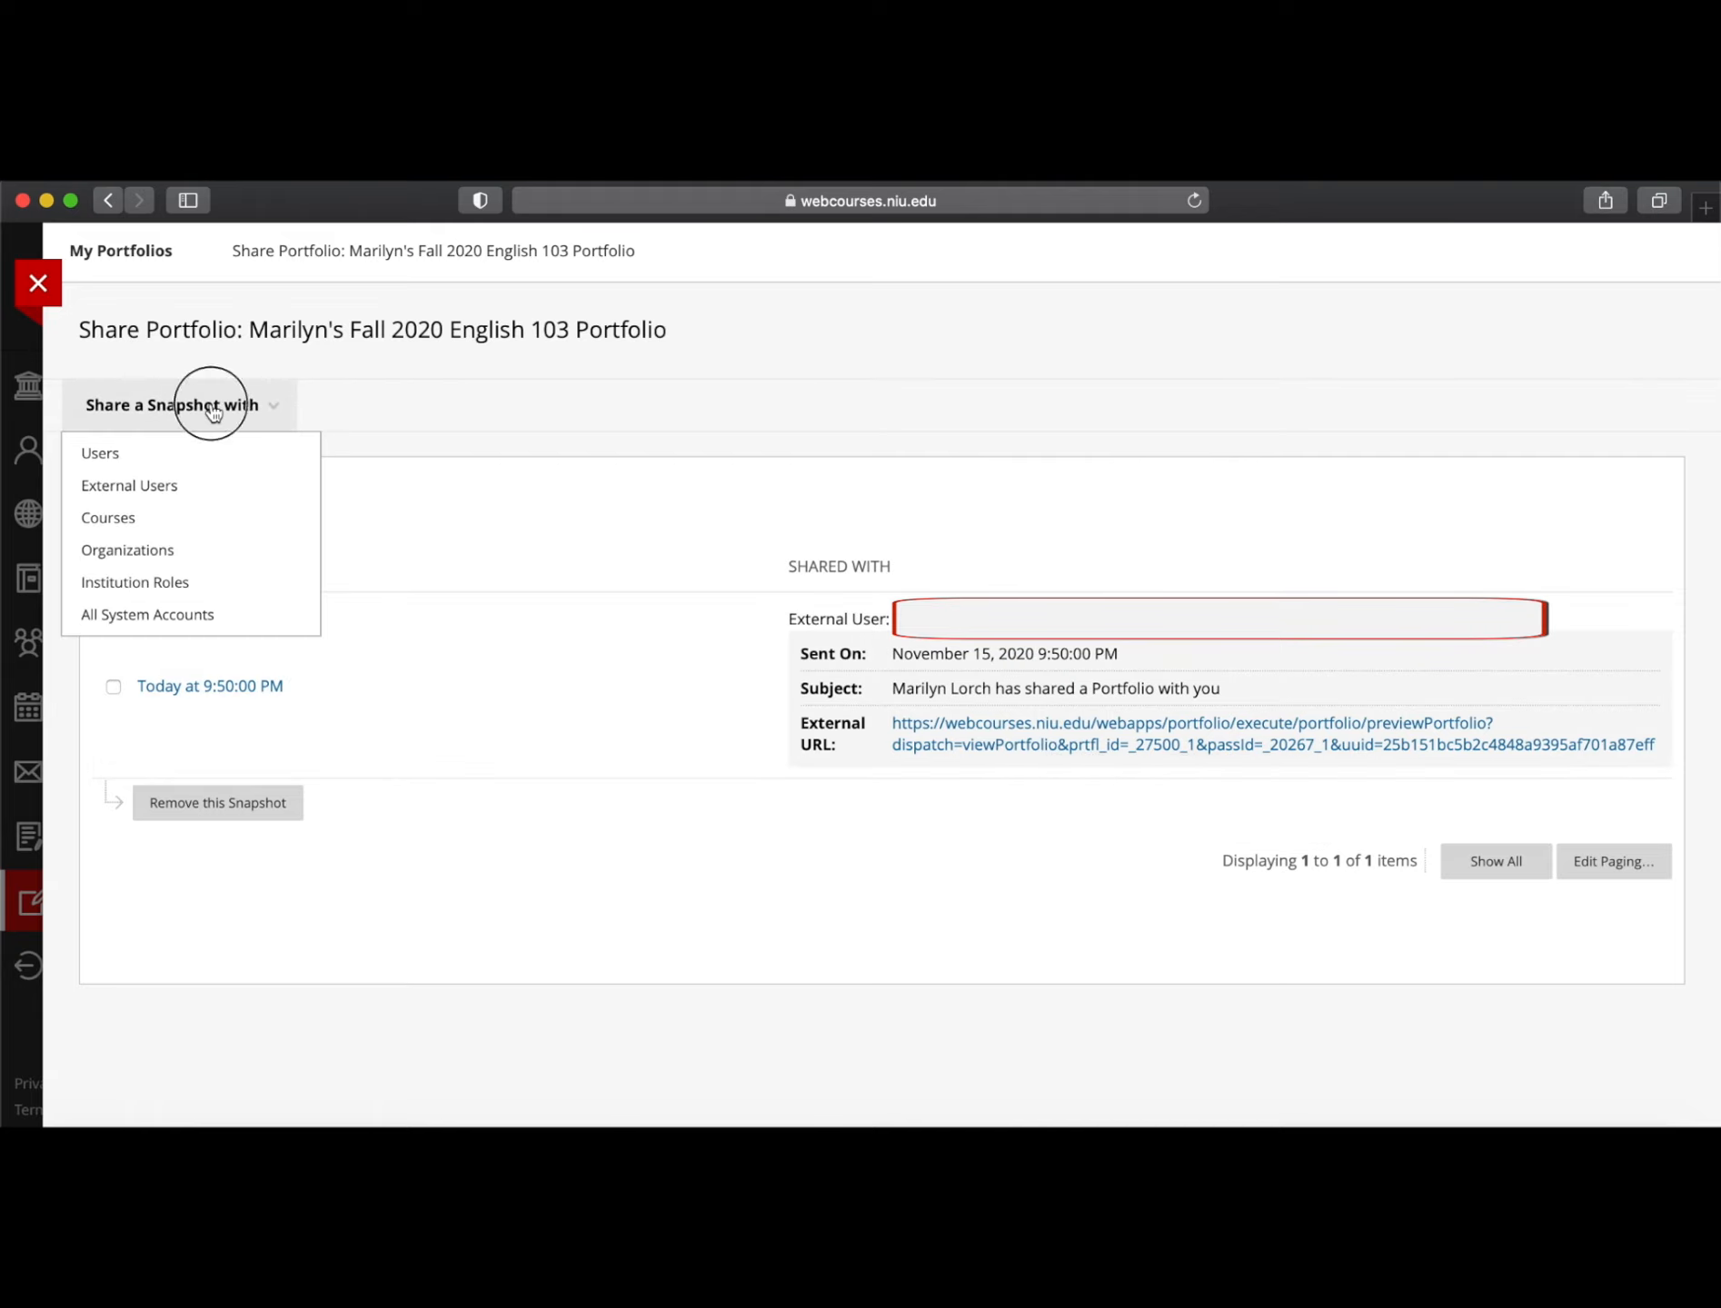
left_click(143, 486)
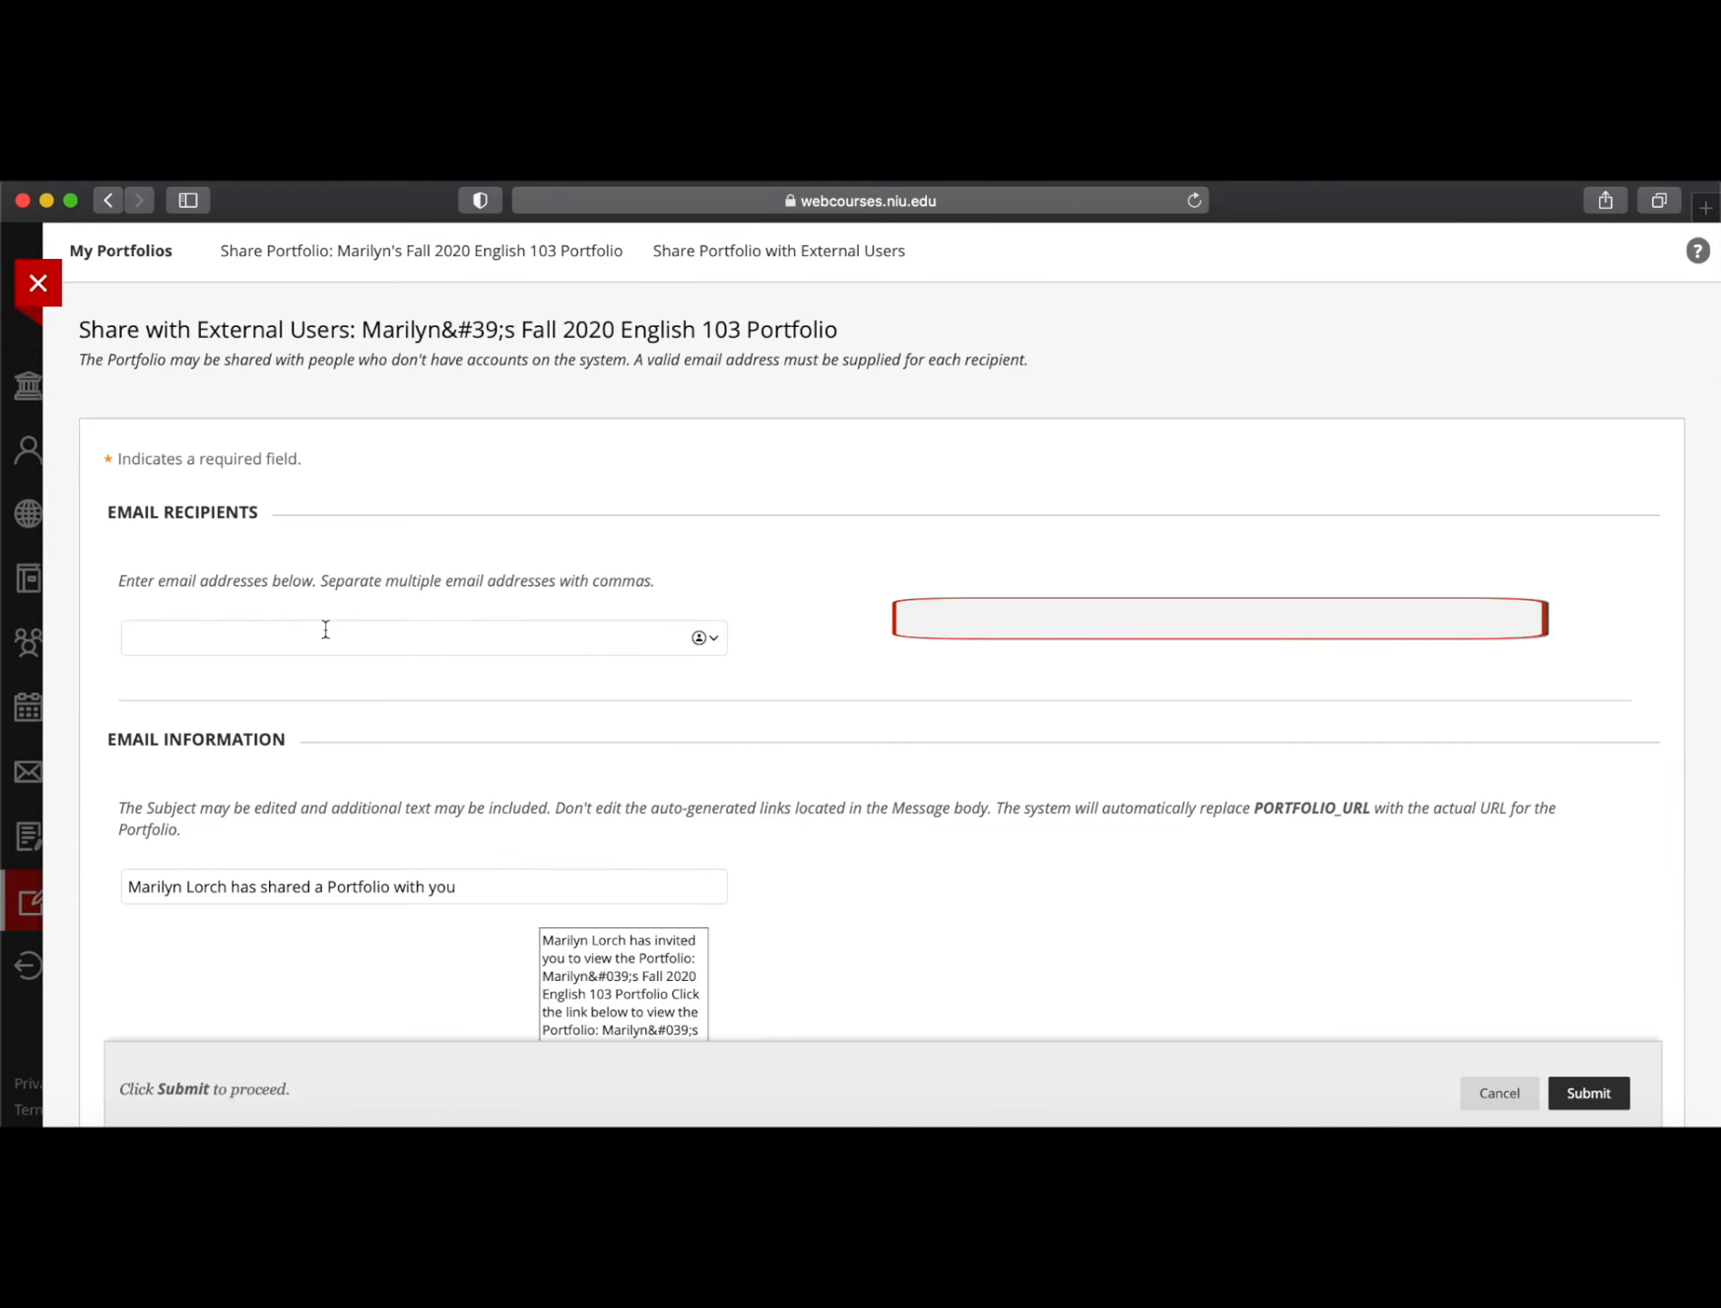
Enter the recipient's e-mail address, correcting typos, and scroll to the Submit button
left_click(325, 630)
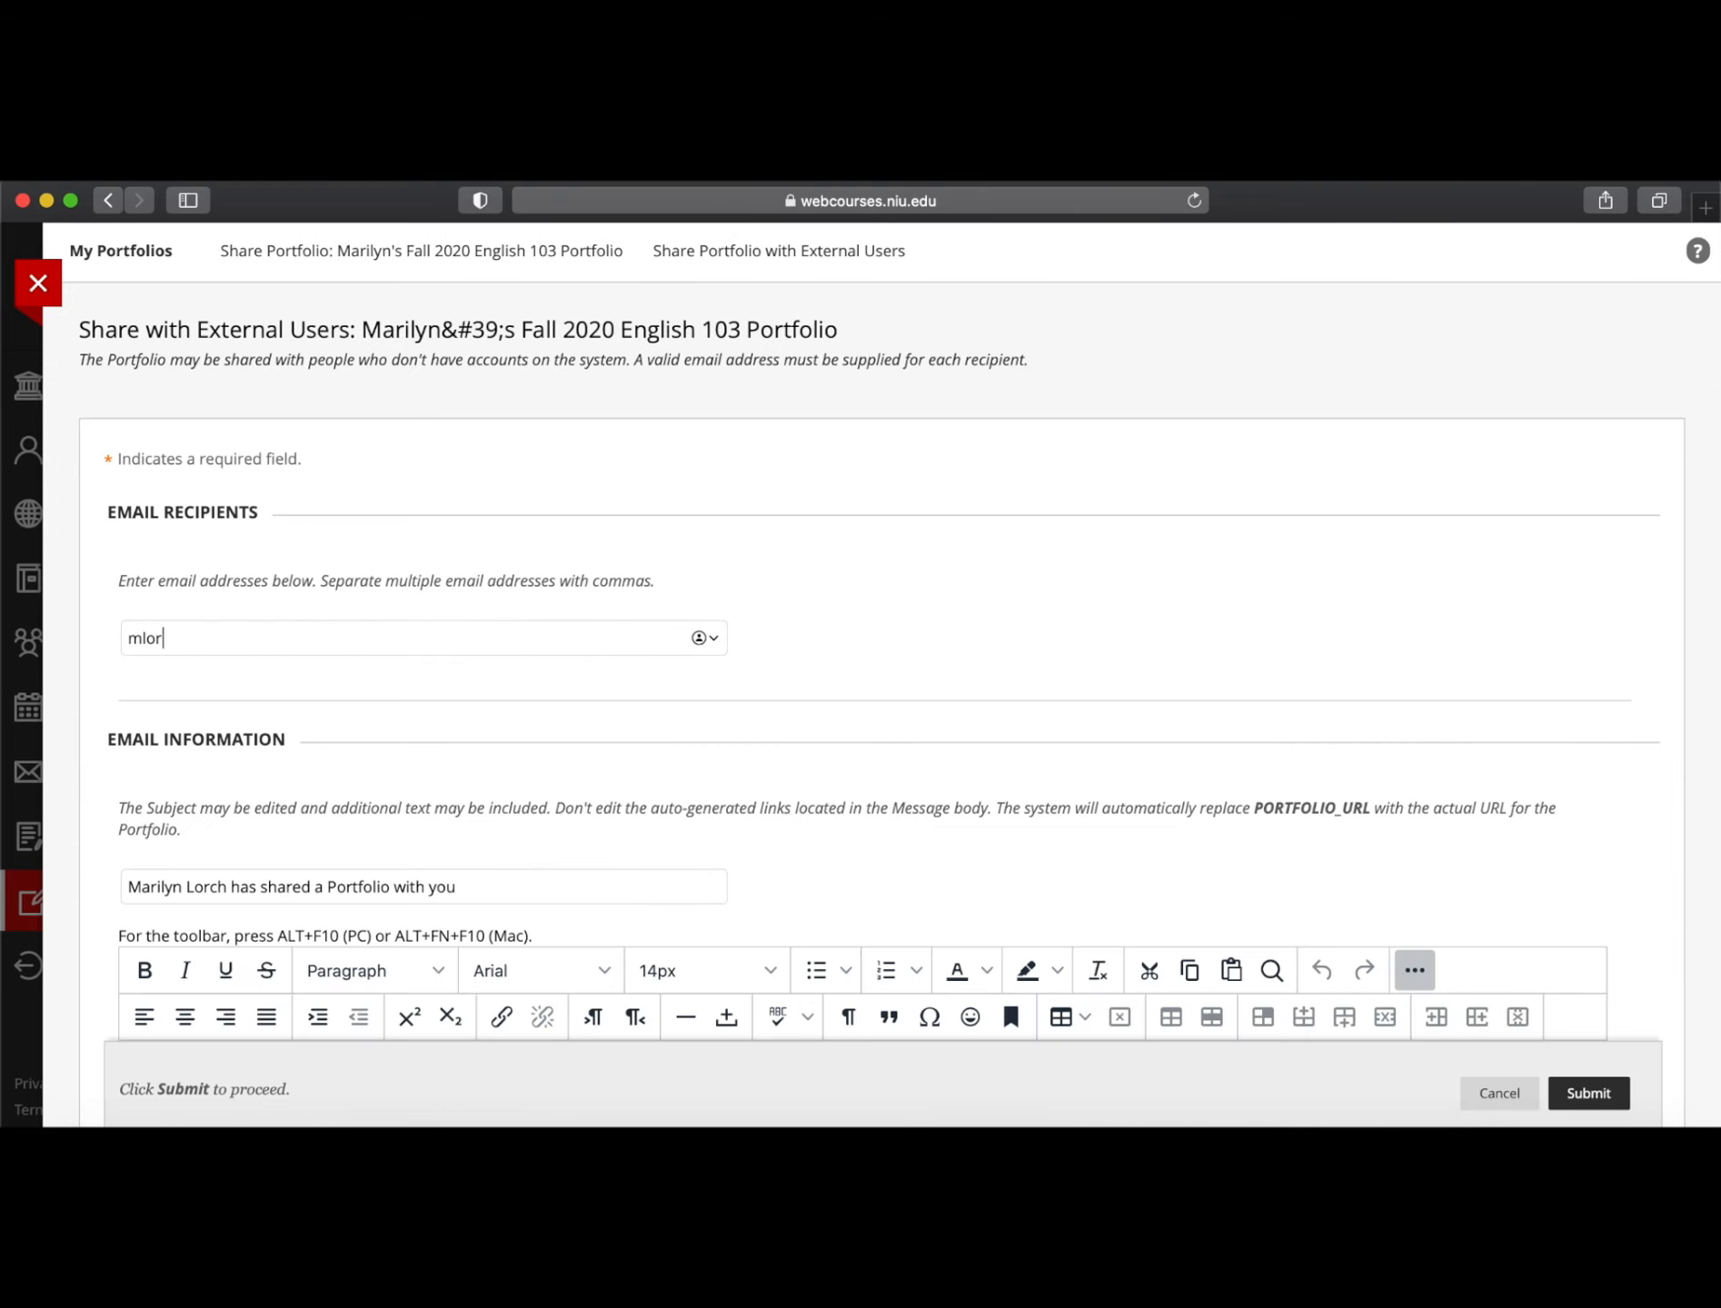
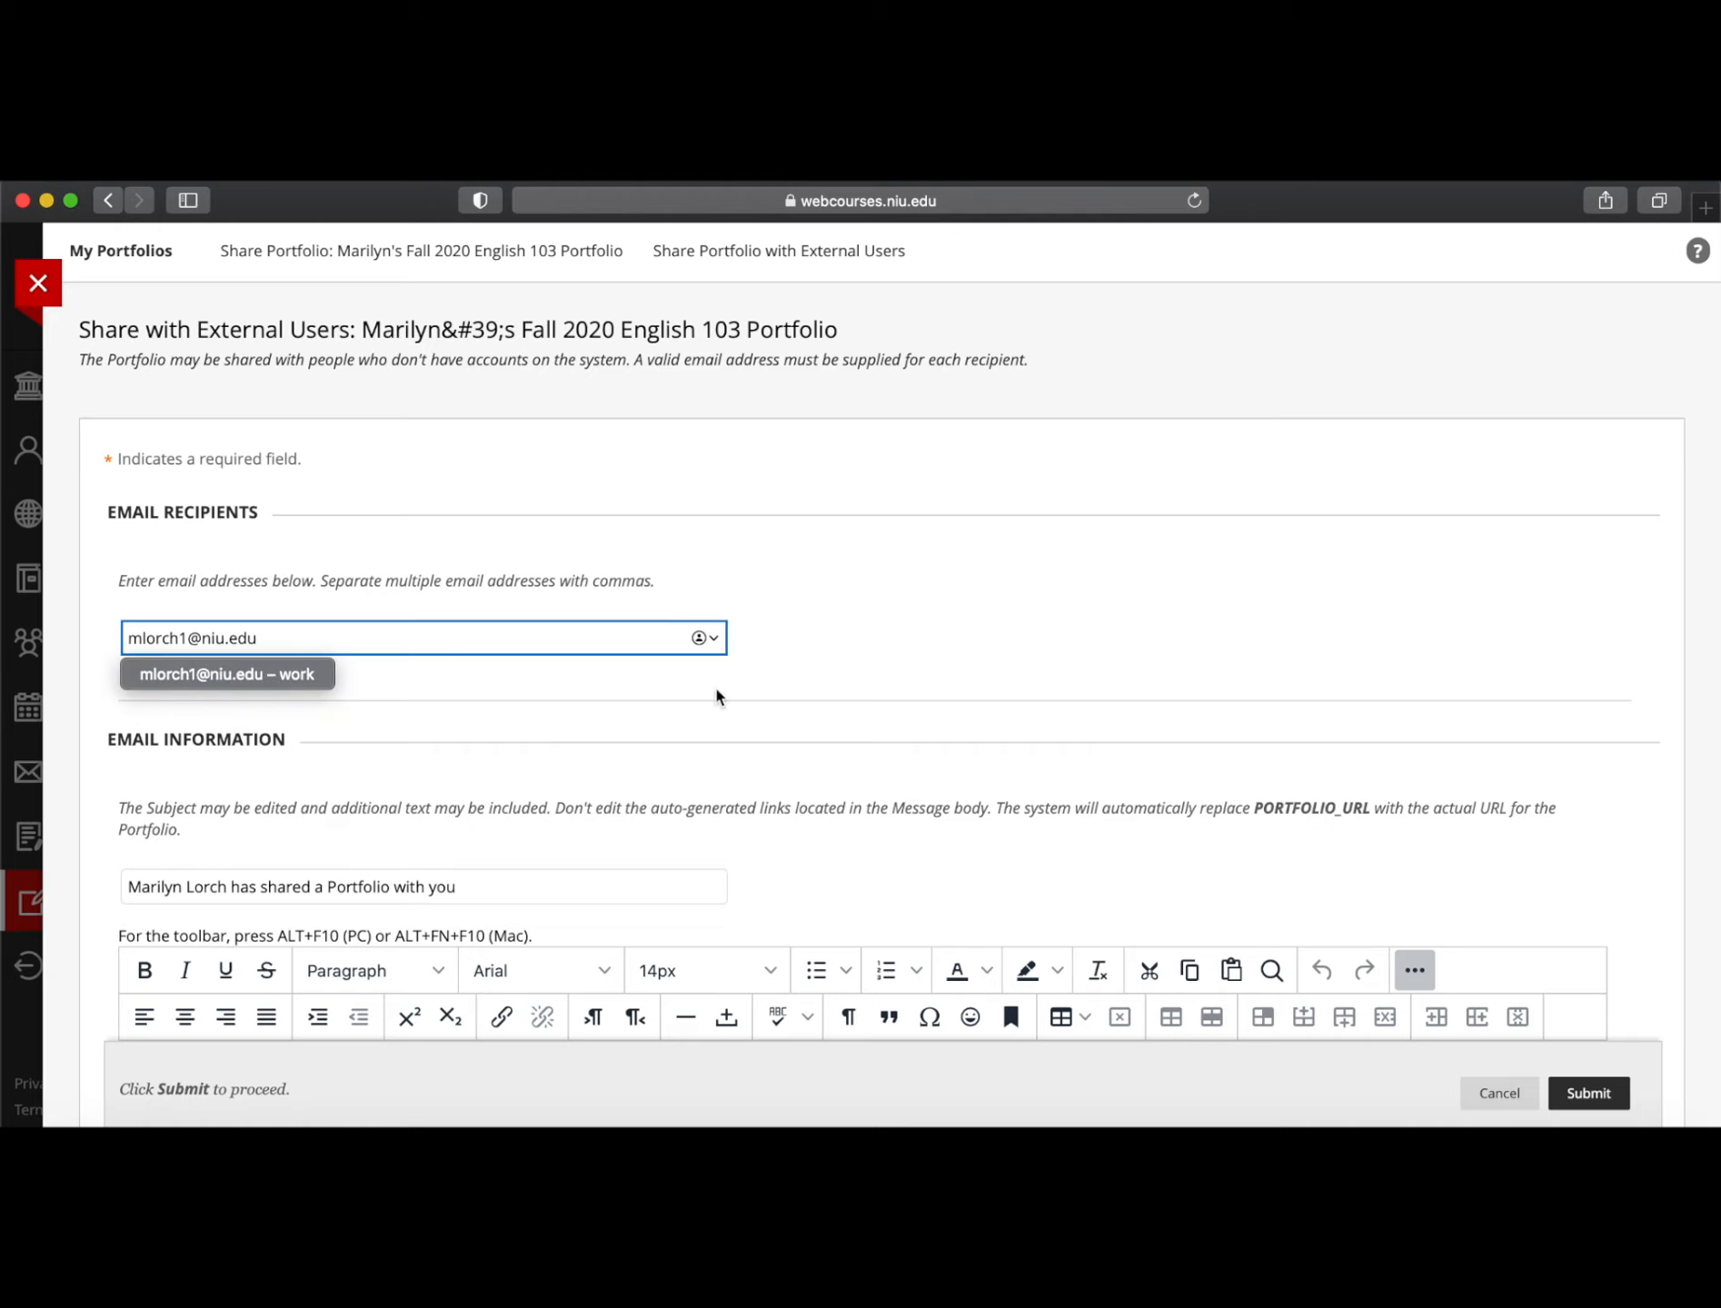
scroll(1051, 693, "down", 6)
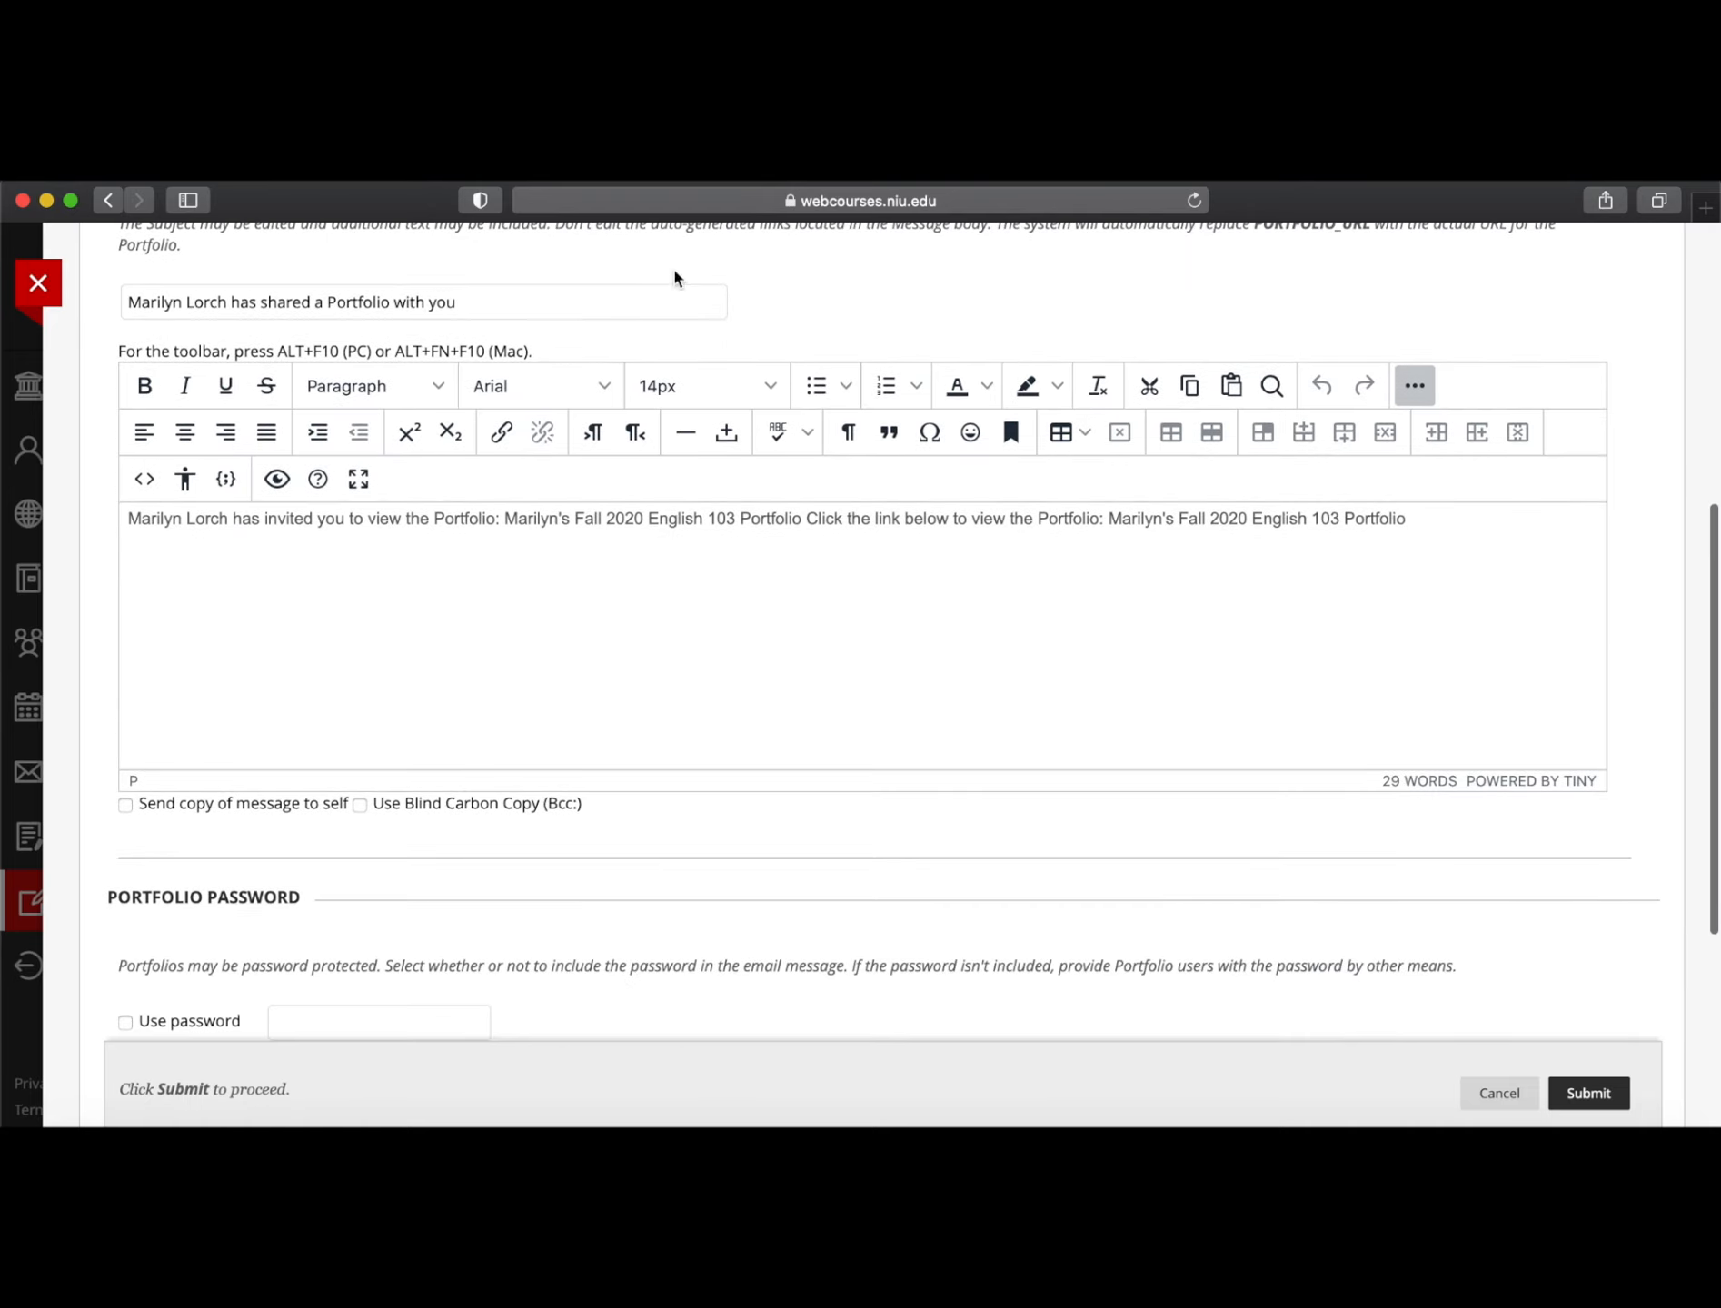
scroll(1398, 646, "down", 4)
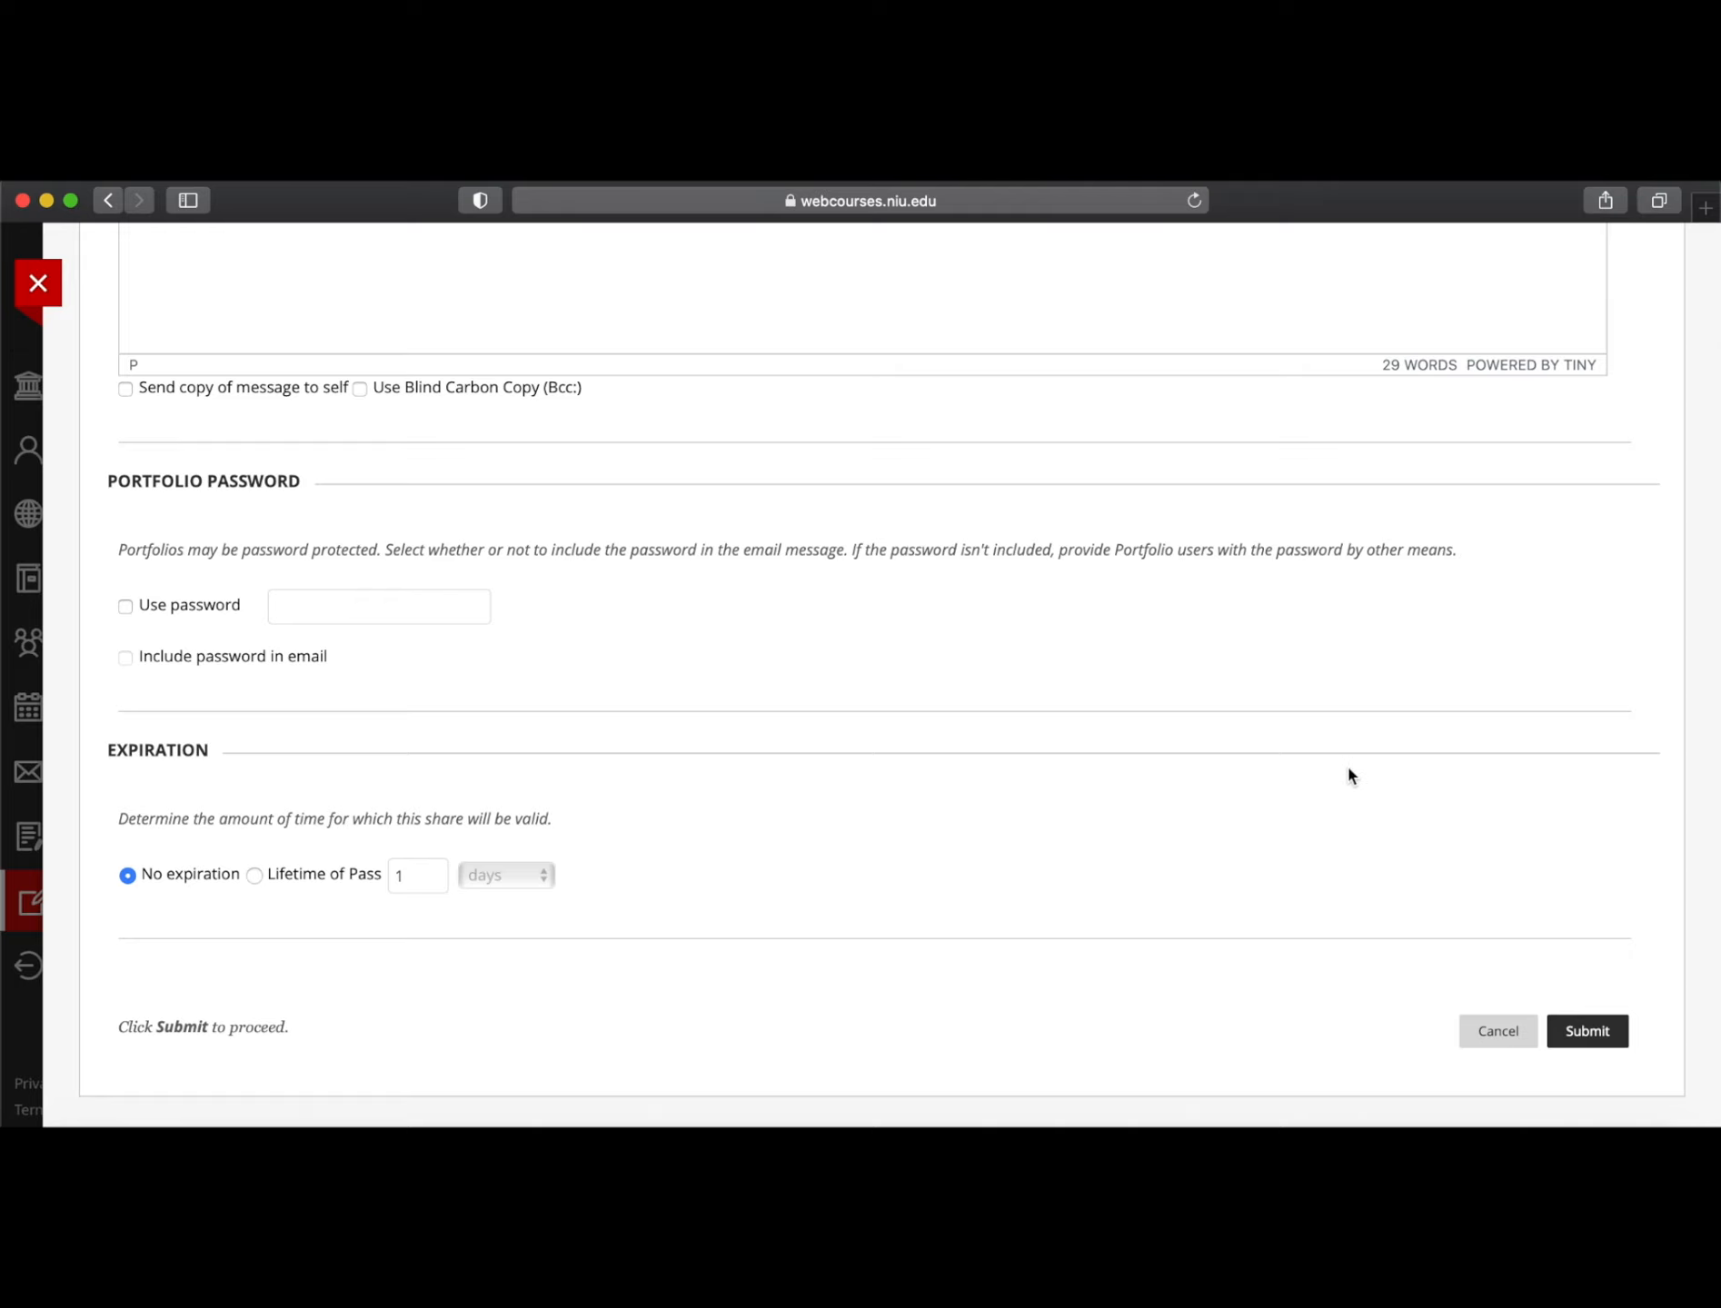
Submit the share, select the new snapshot's External URL, and close the portfolio panel
left_click(1592, 1030)
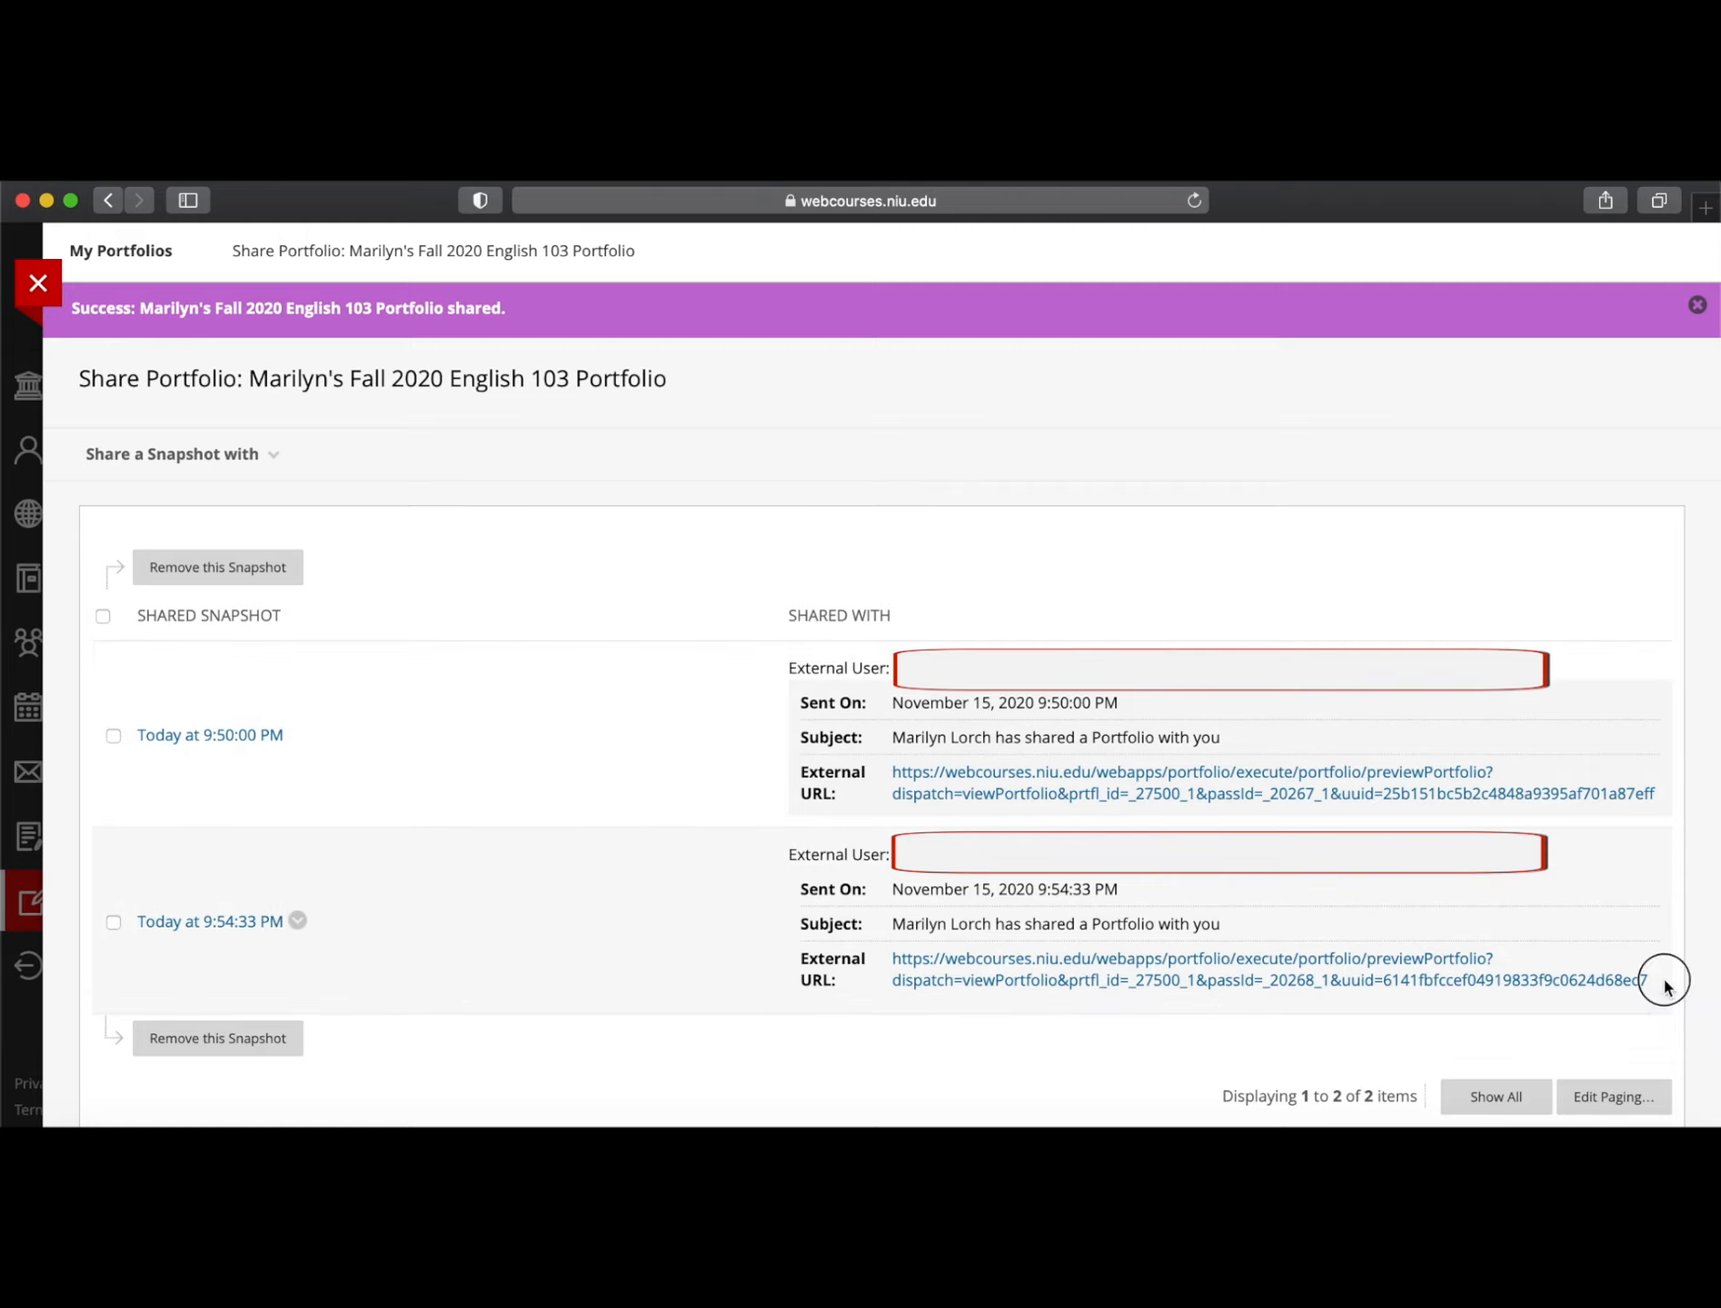
left_click_drag(825, 1002, 892, 959)
left_click(1615, 1037)
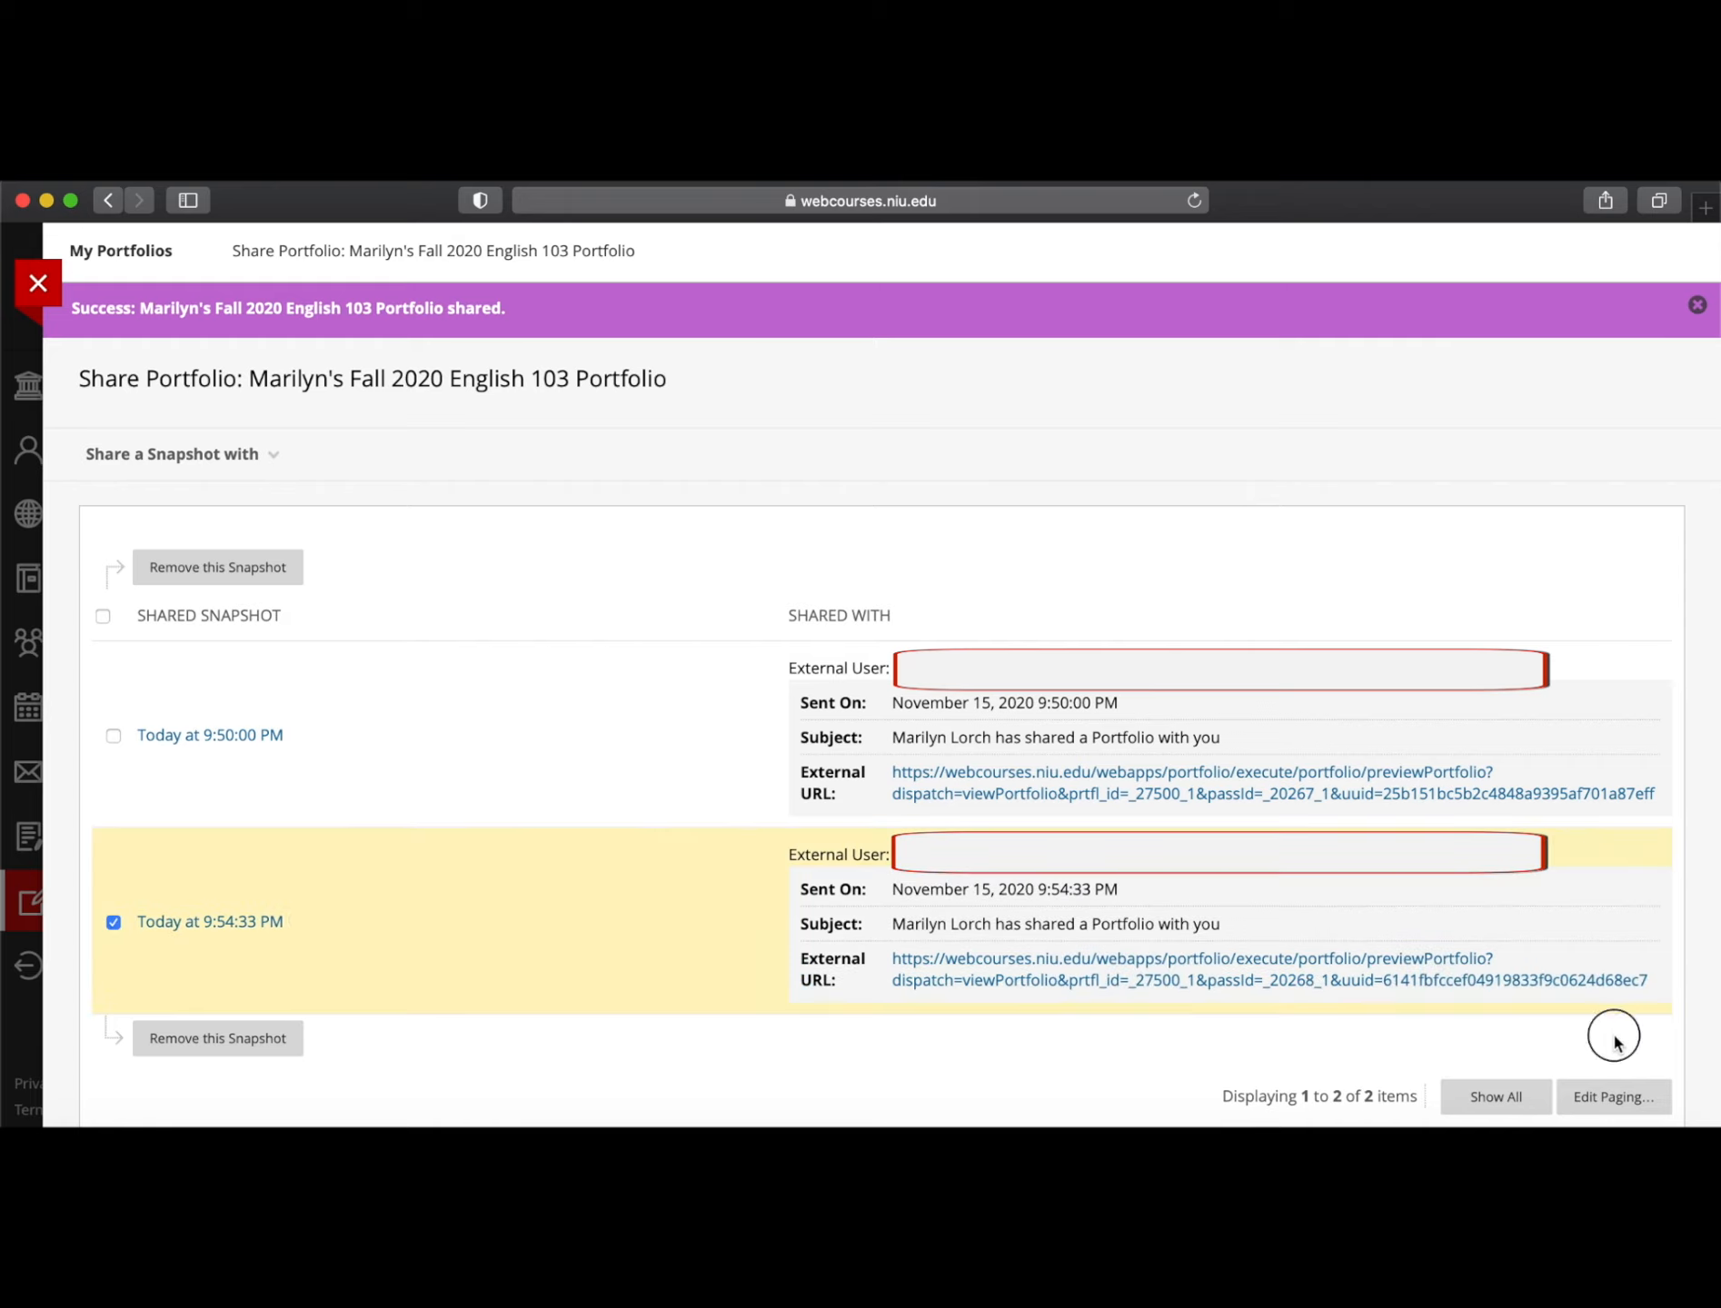
left_click_drag(1225, 1001, 896, 968)
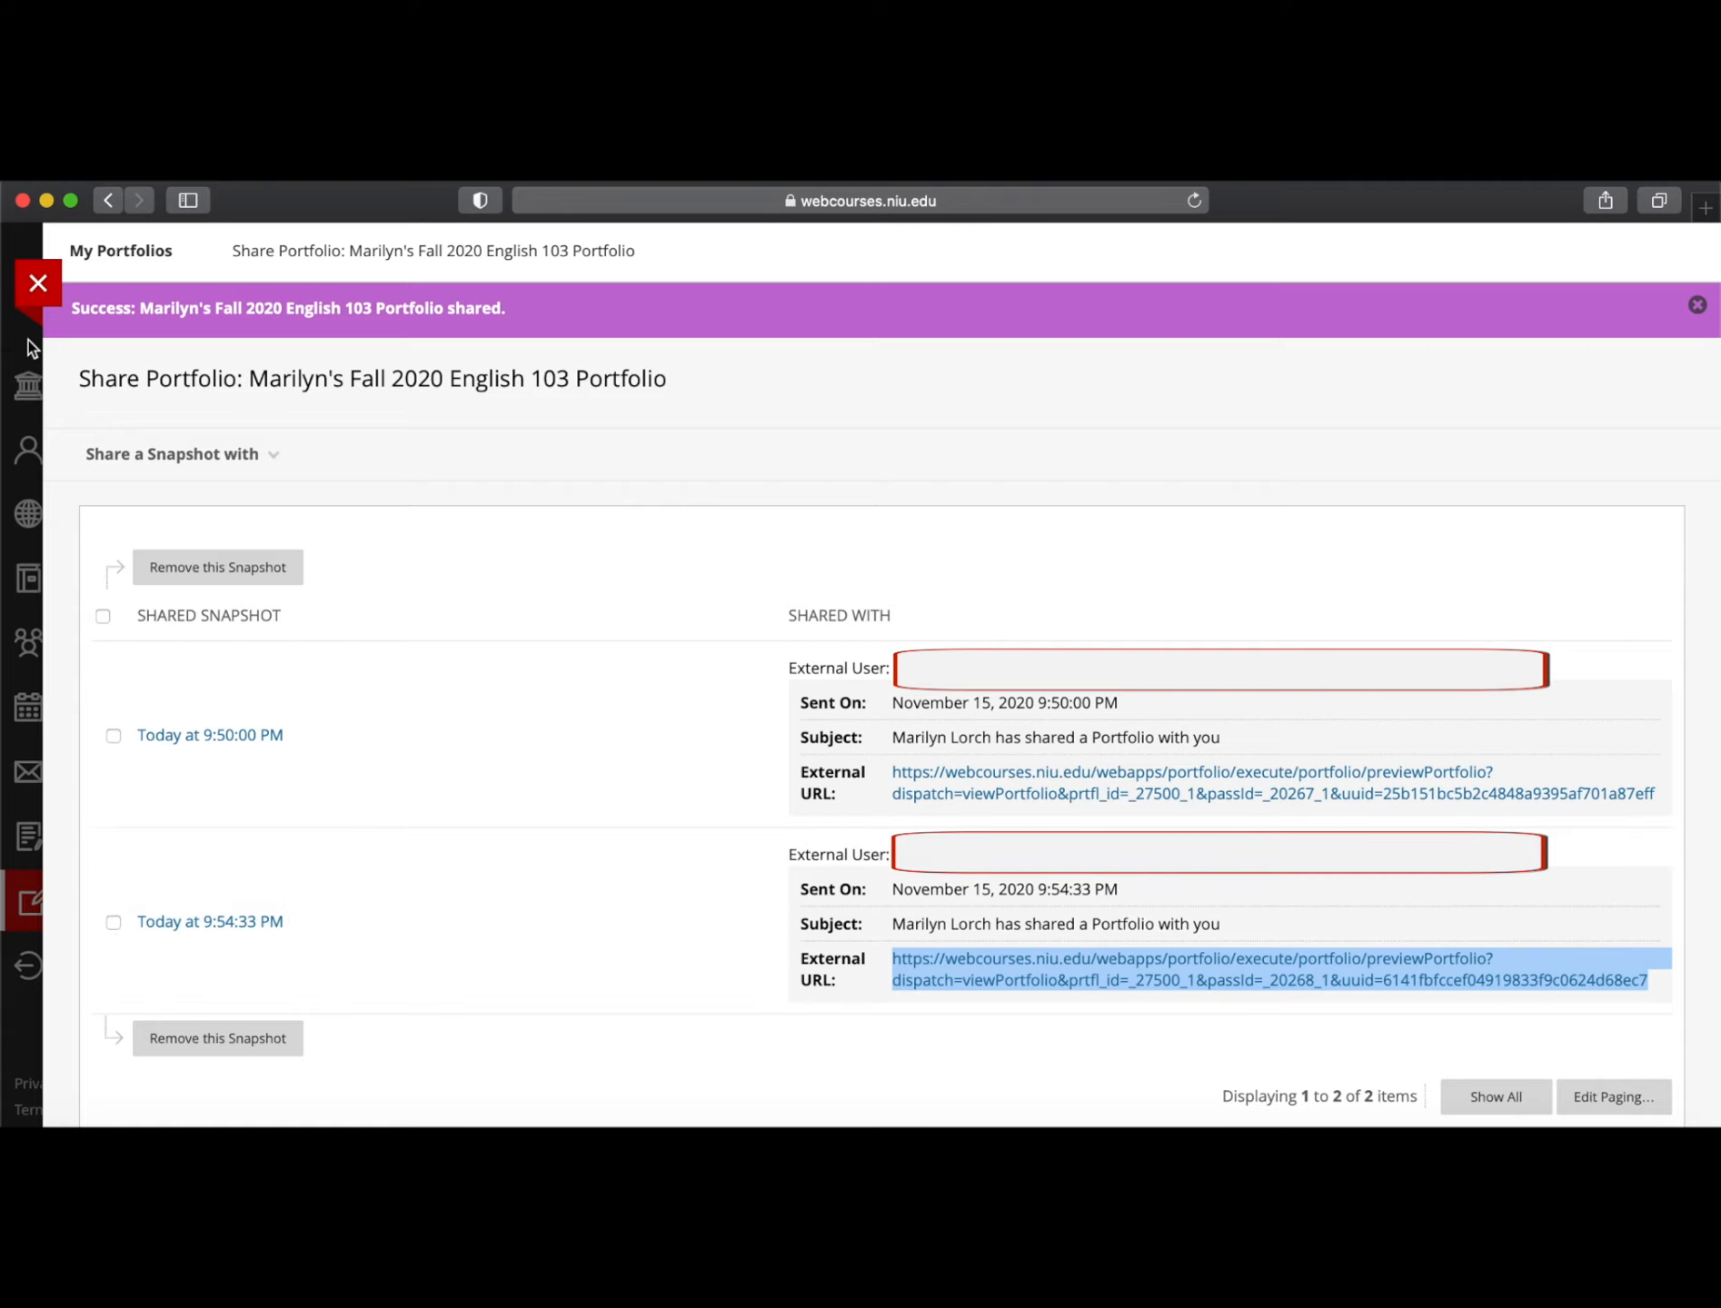
left_click(37, 283)
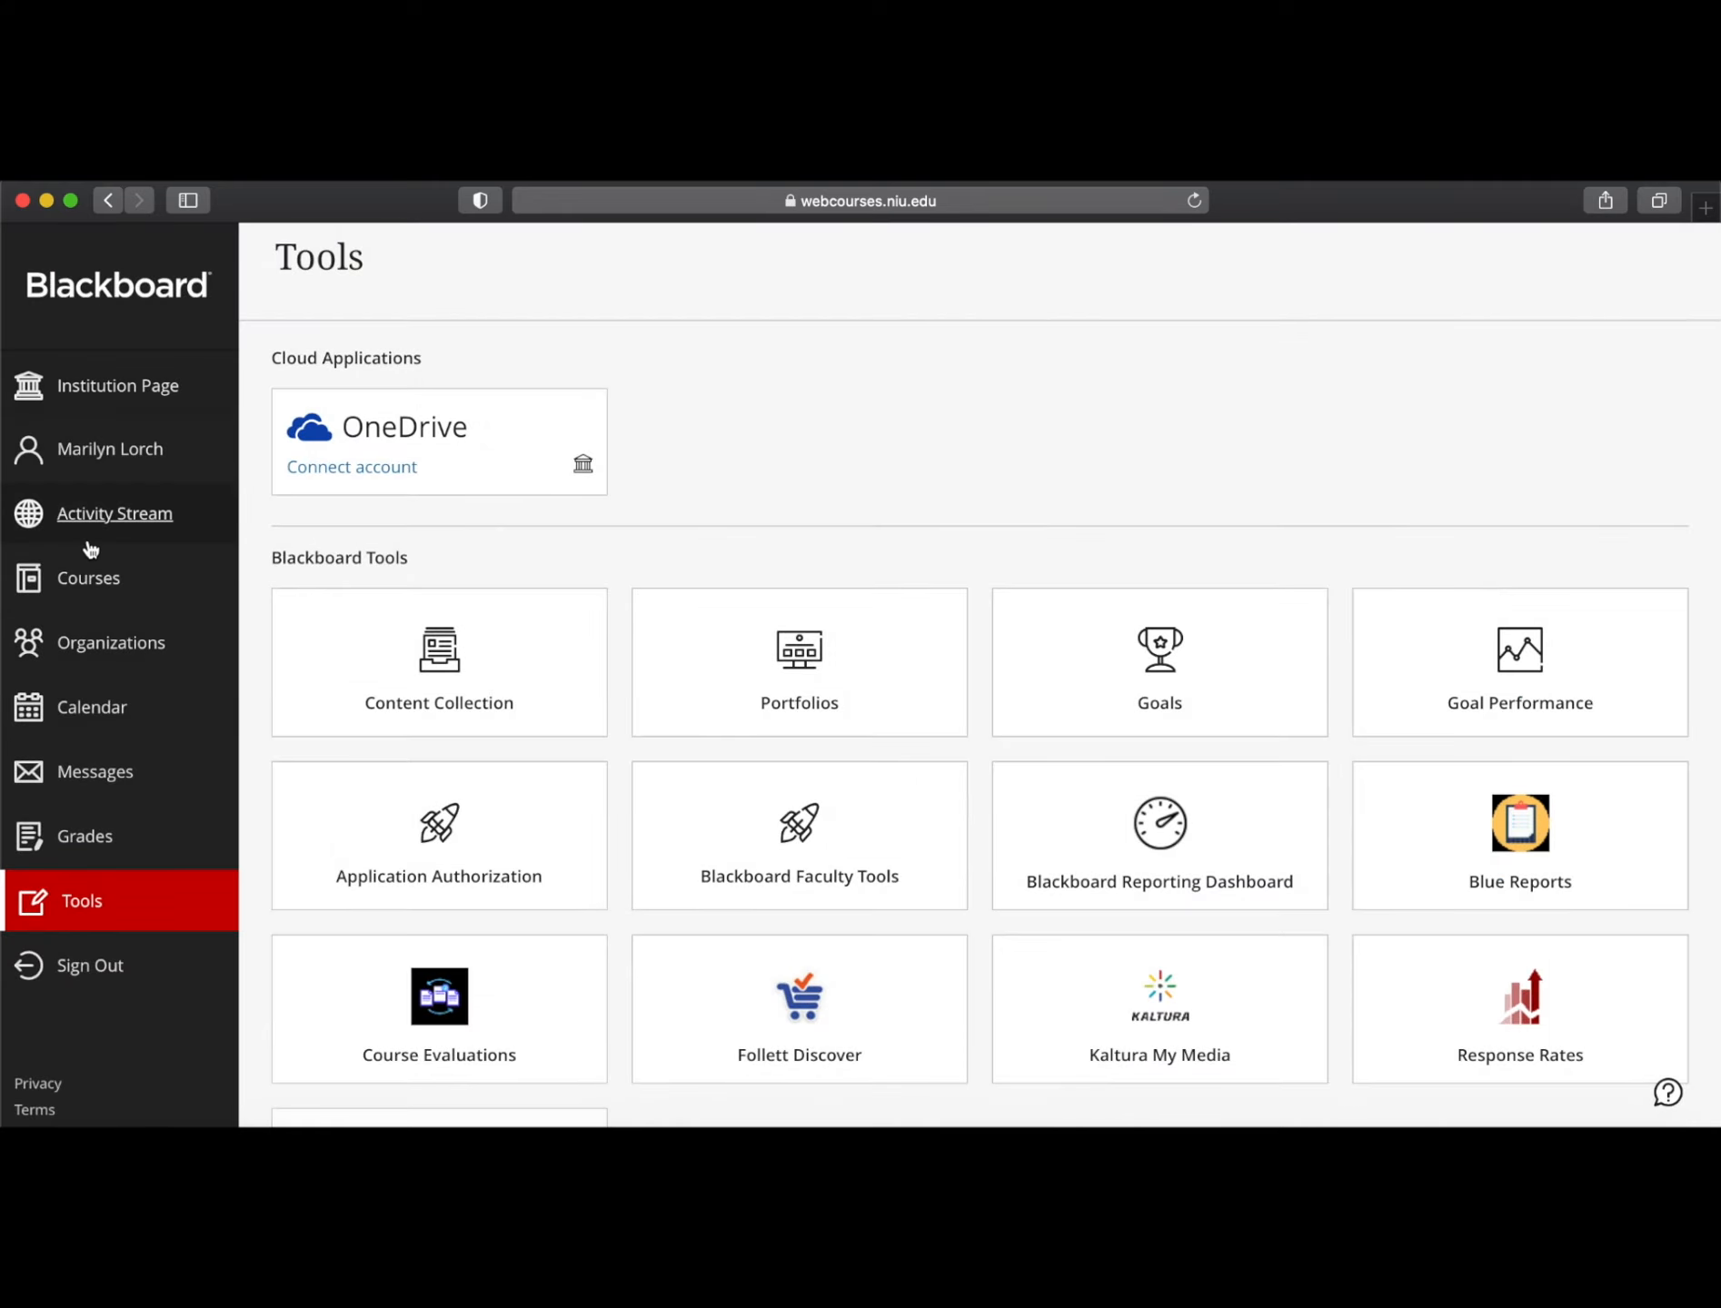
Go to the 'Turn in LINK' assignment in Fall 2020 ENGL 103 MSTR's ePortfolio folder
left_click(83, 589)
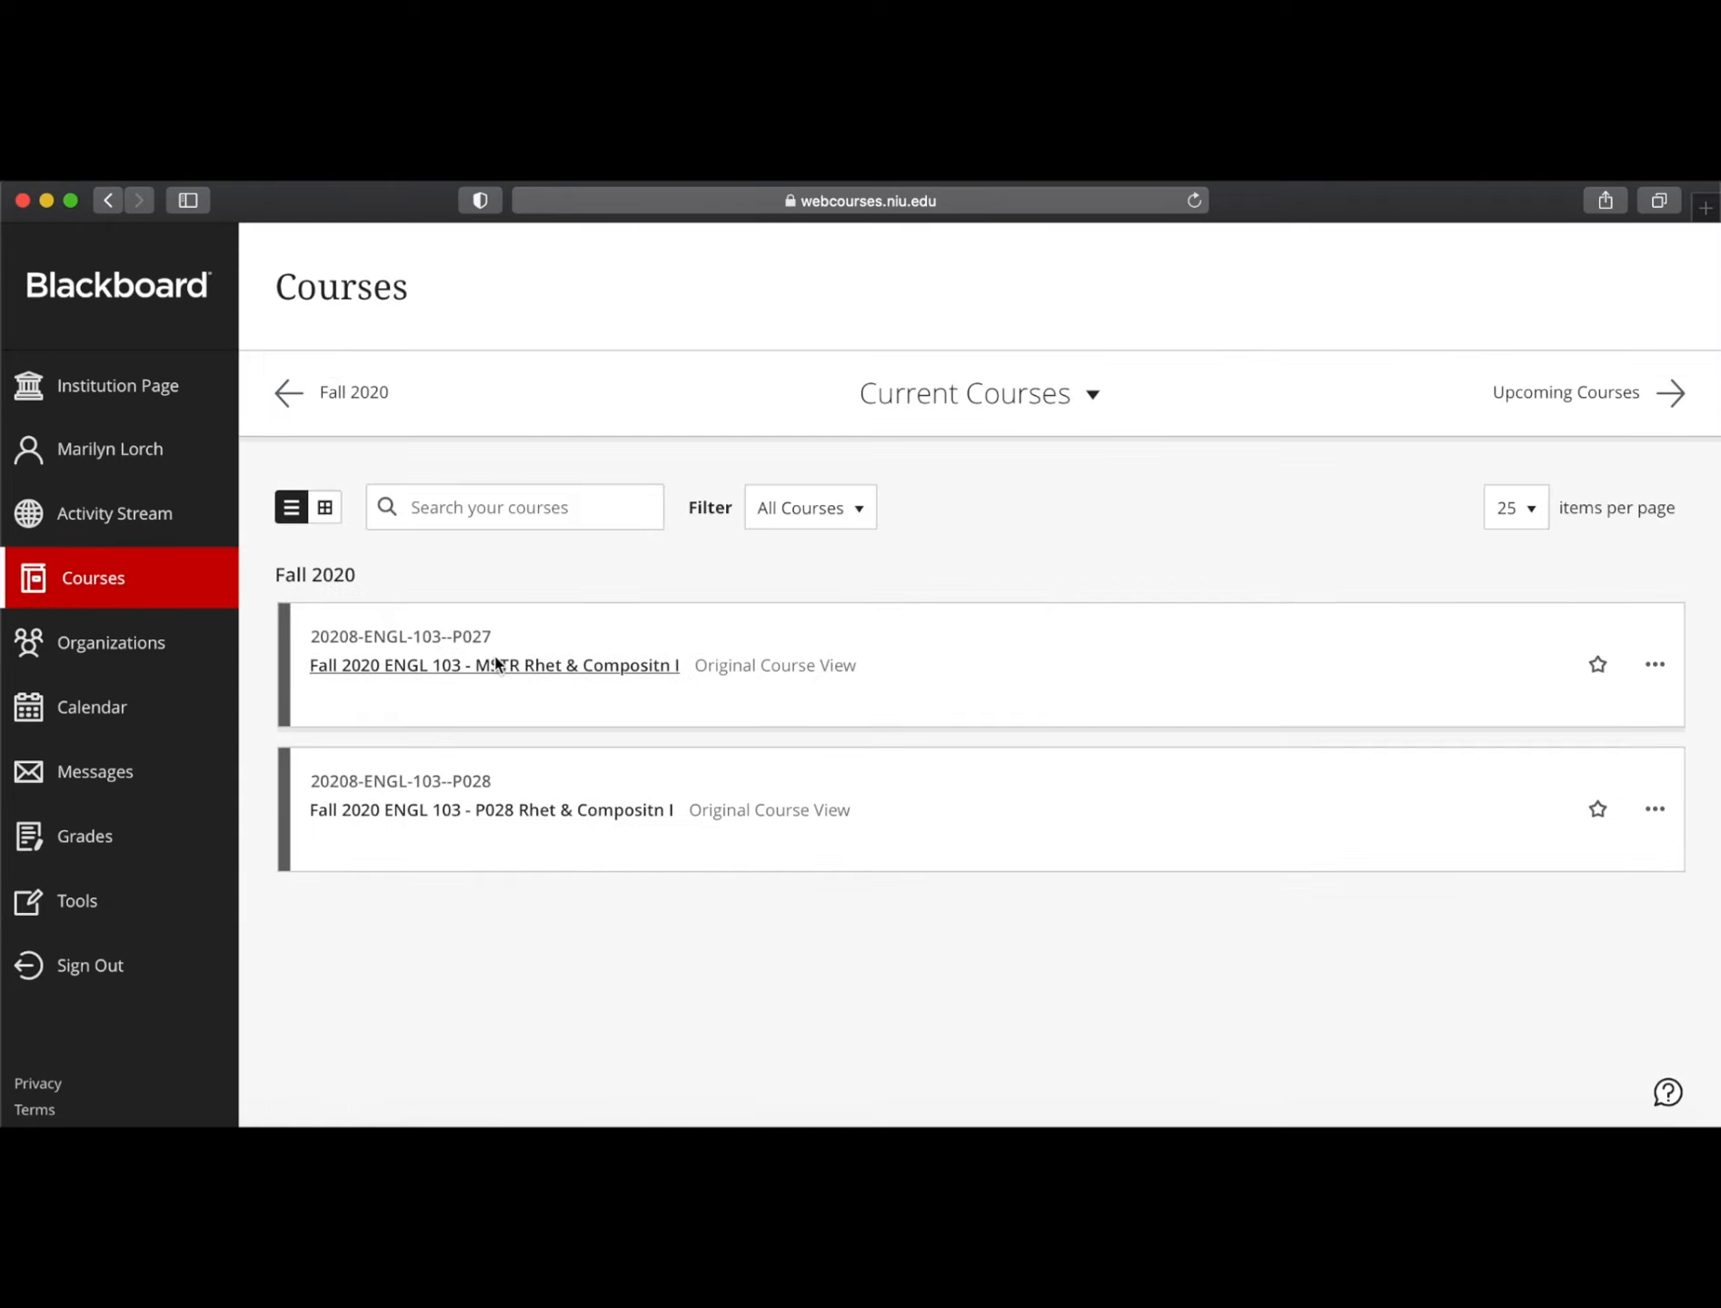
left_click(495, 664)
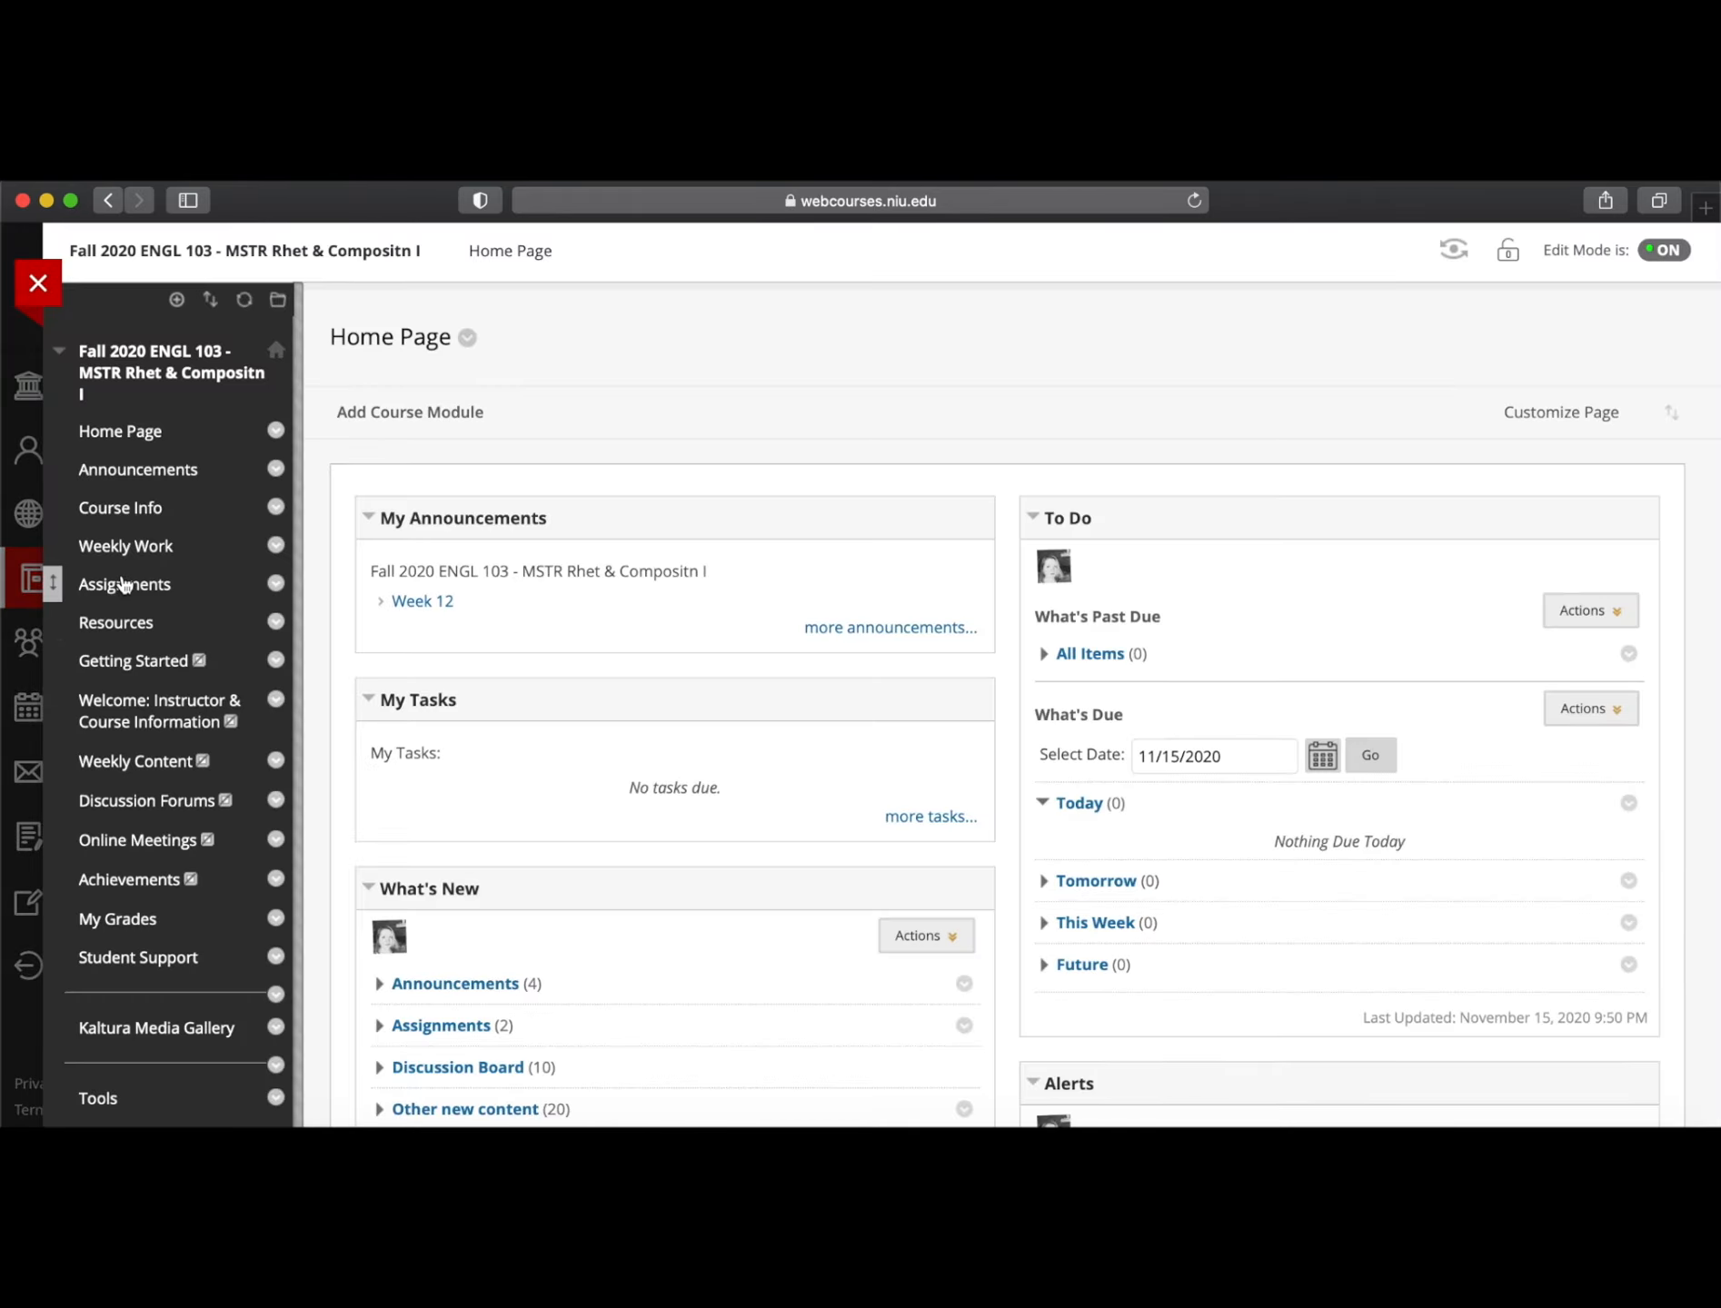
left_click(125, 585)
scroll(561, 768, "down", 10)
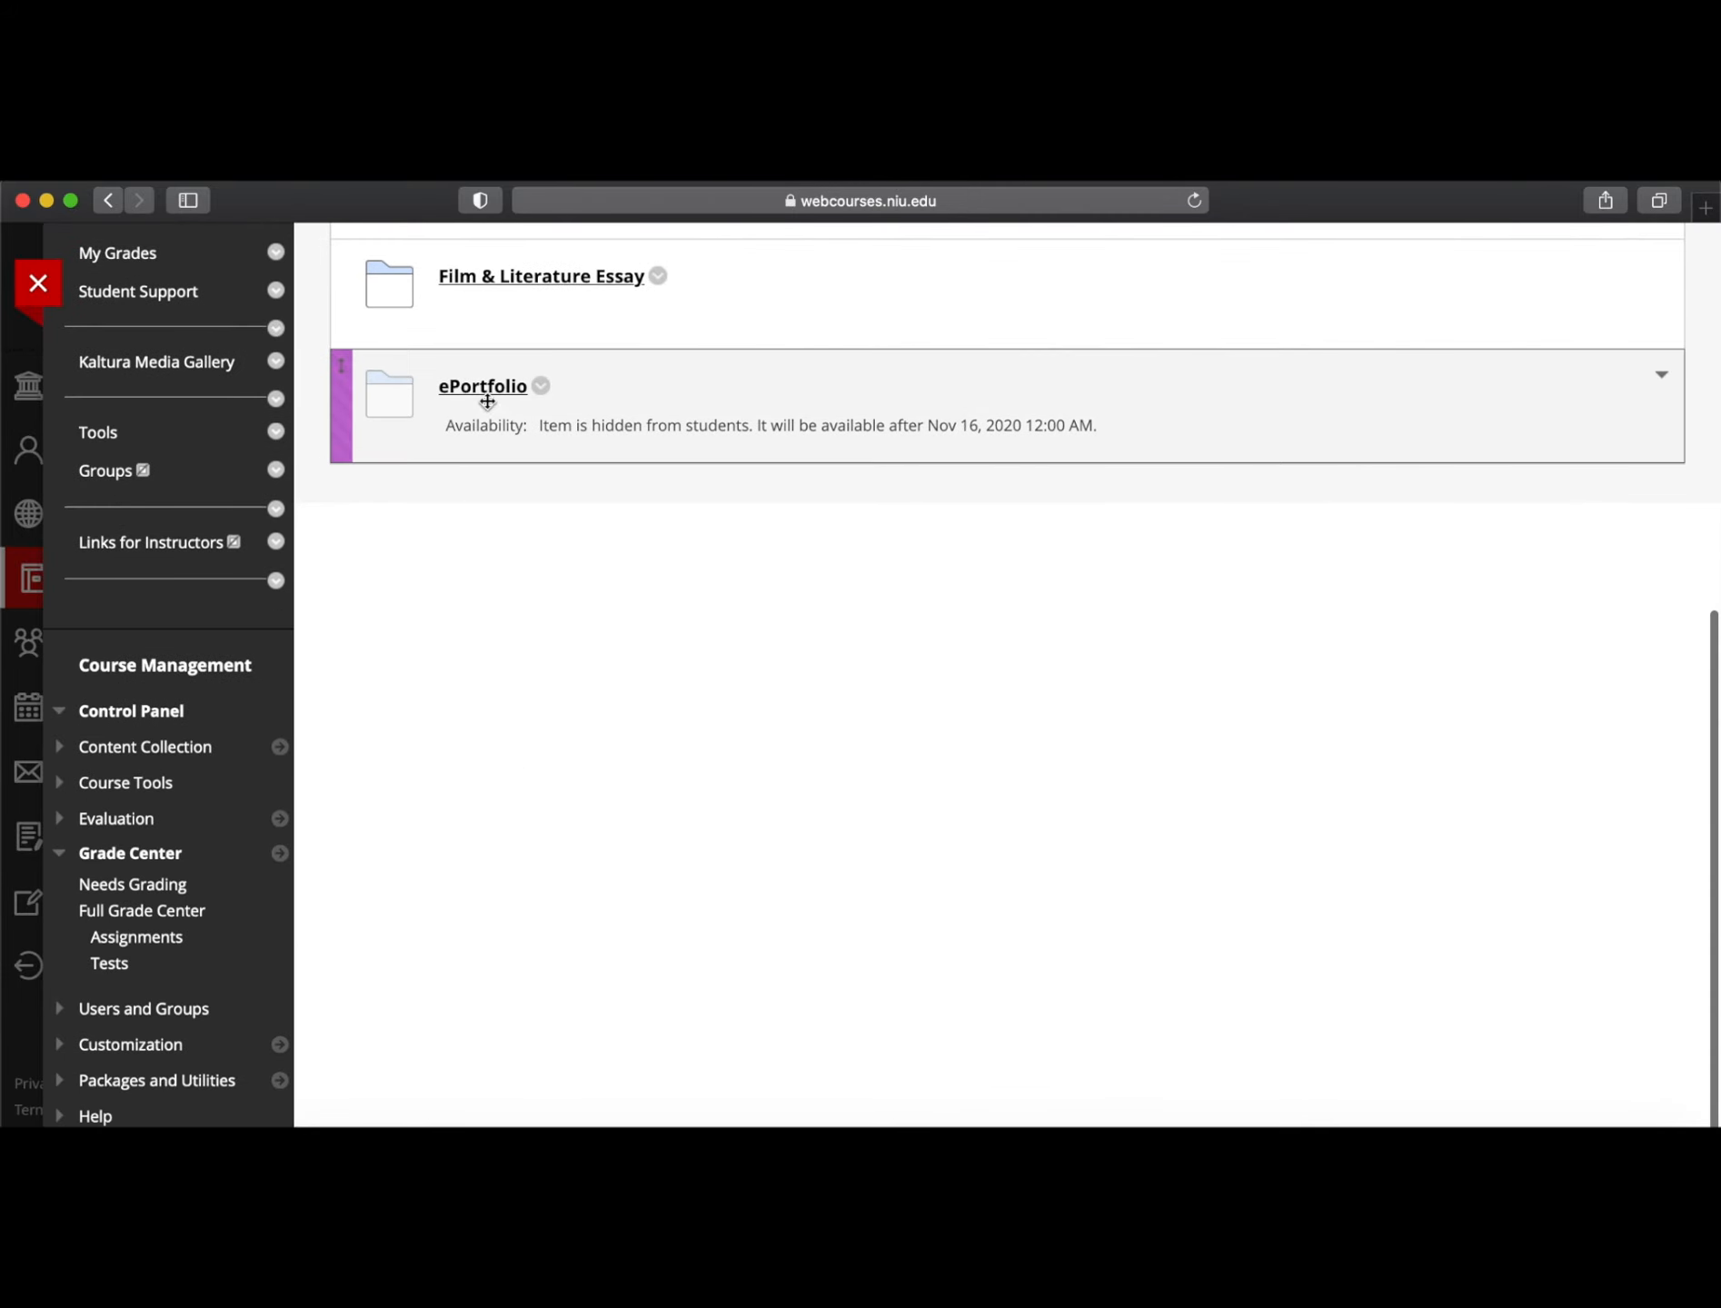
left_click(487, 402)
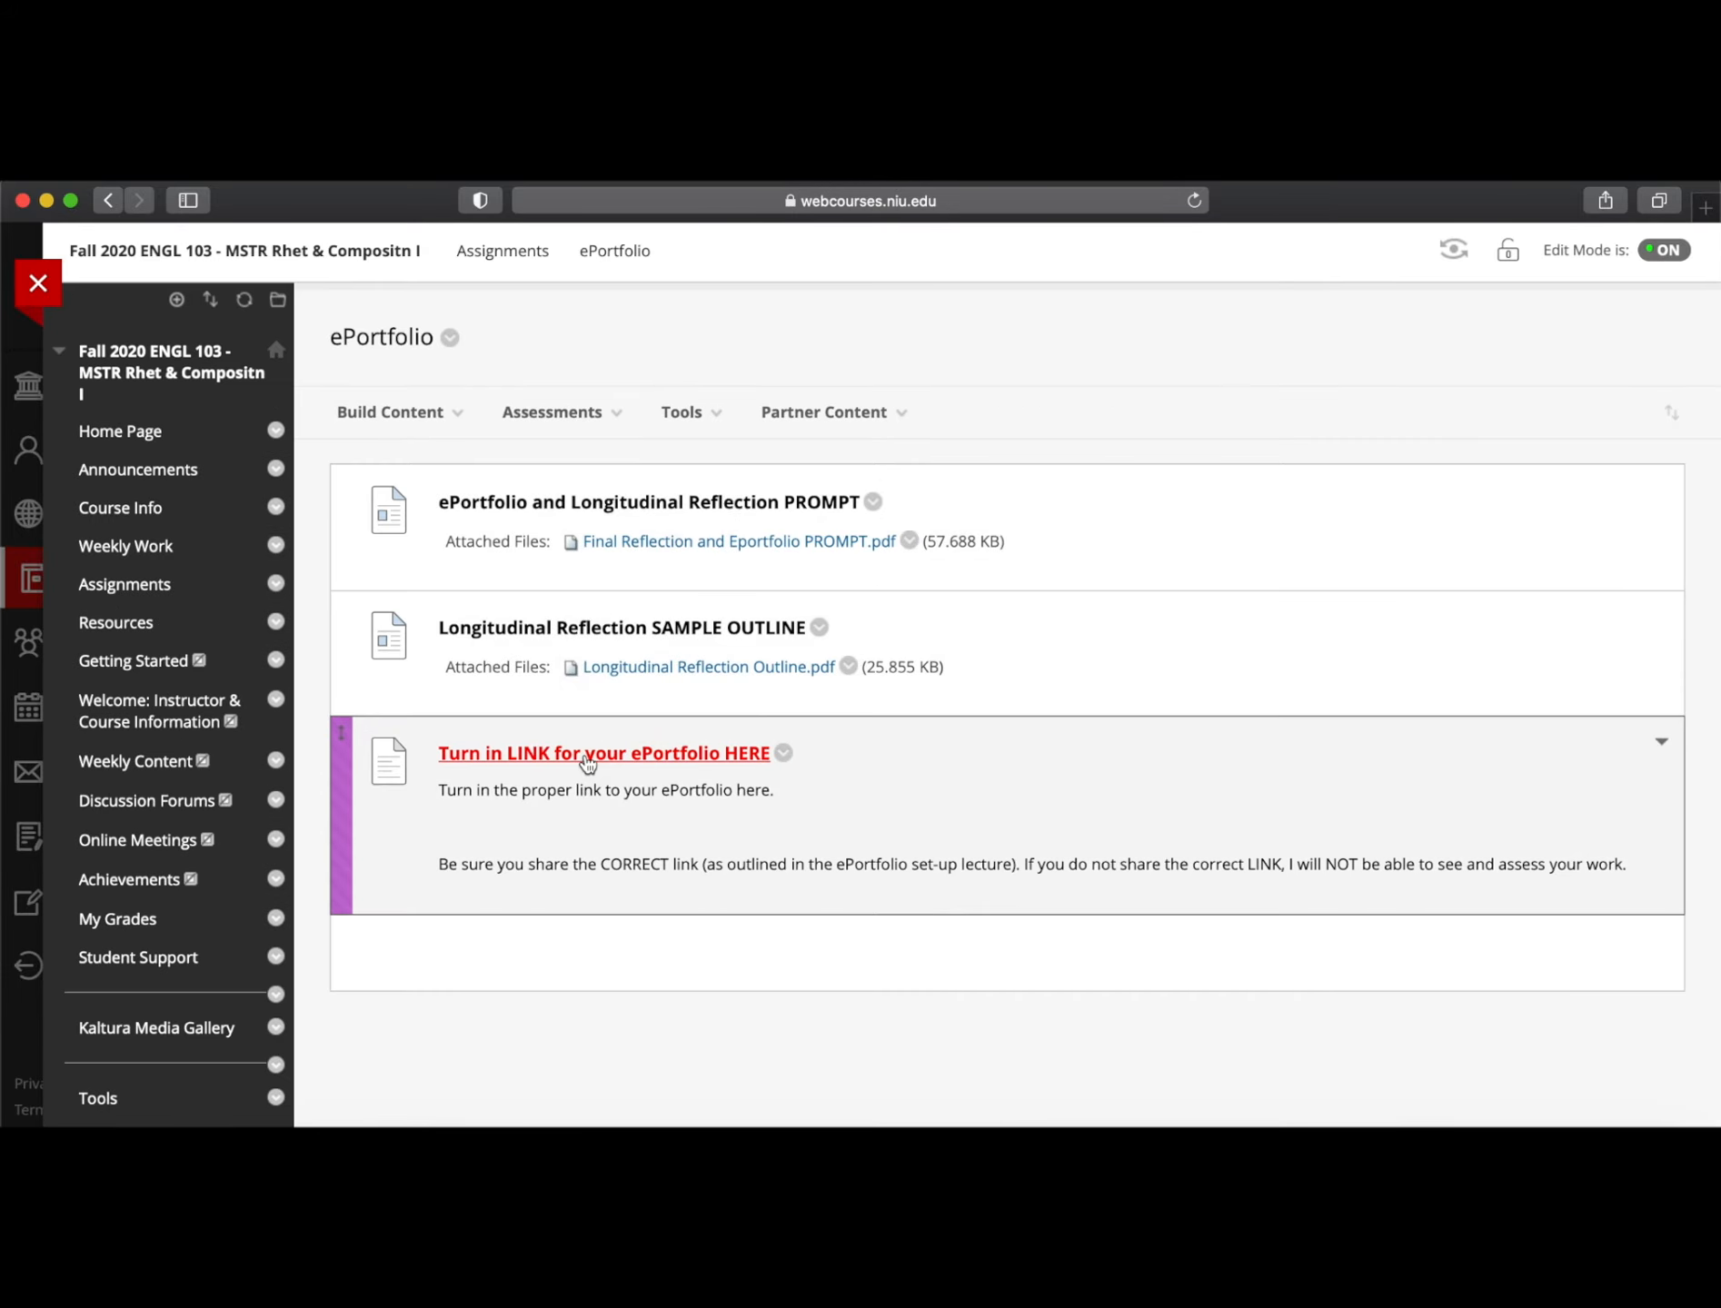
left_click(587, 754)
scroll(967, 795, "down", 10)
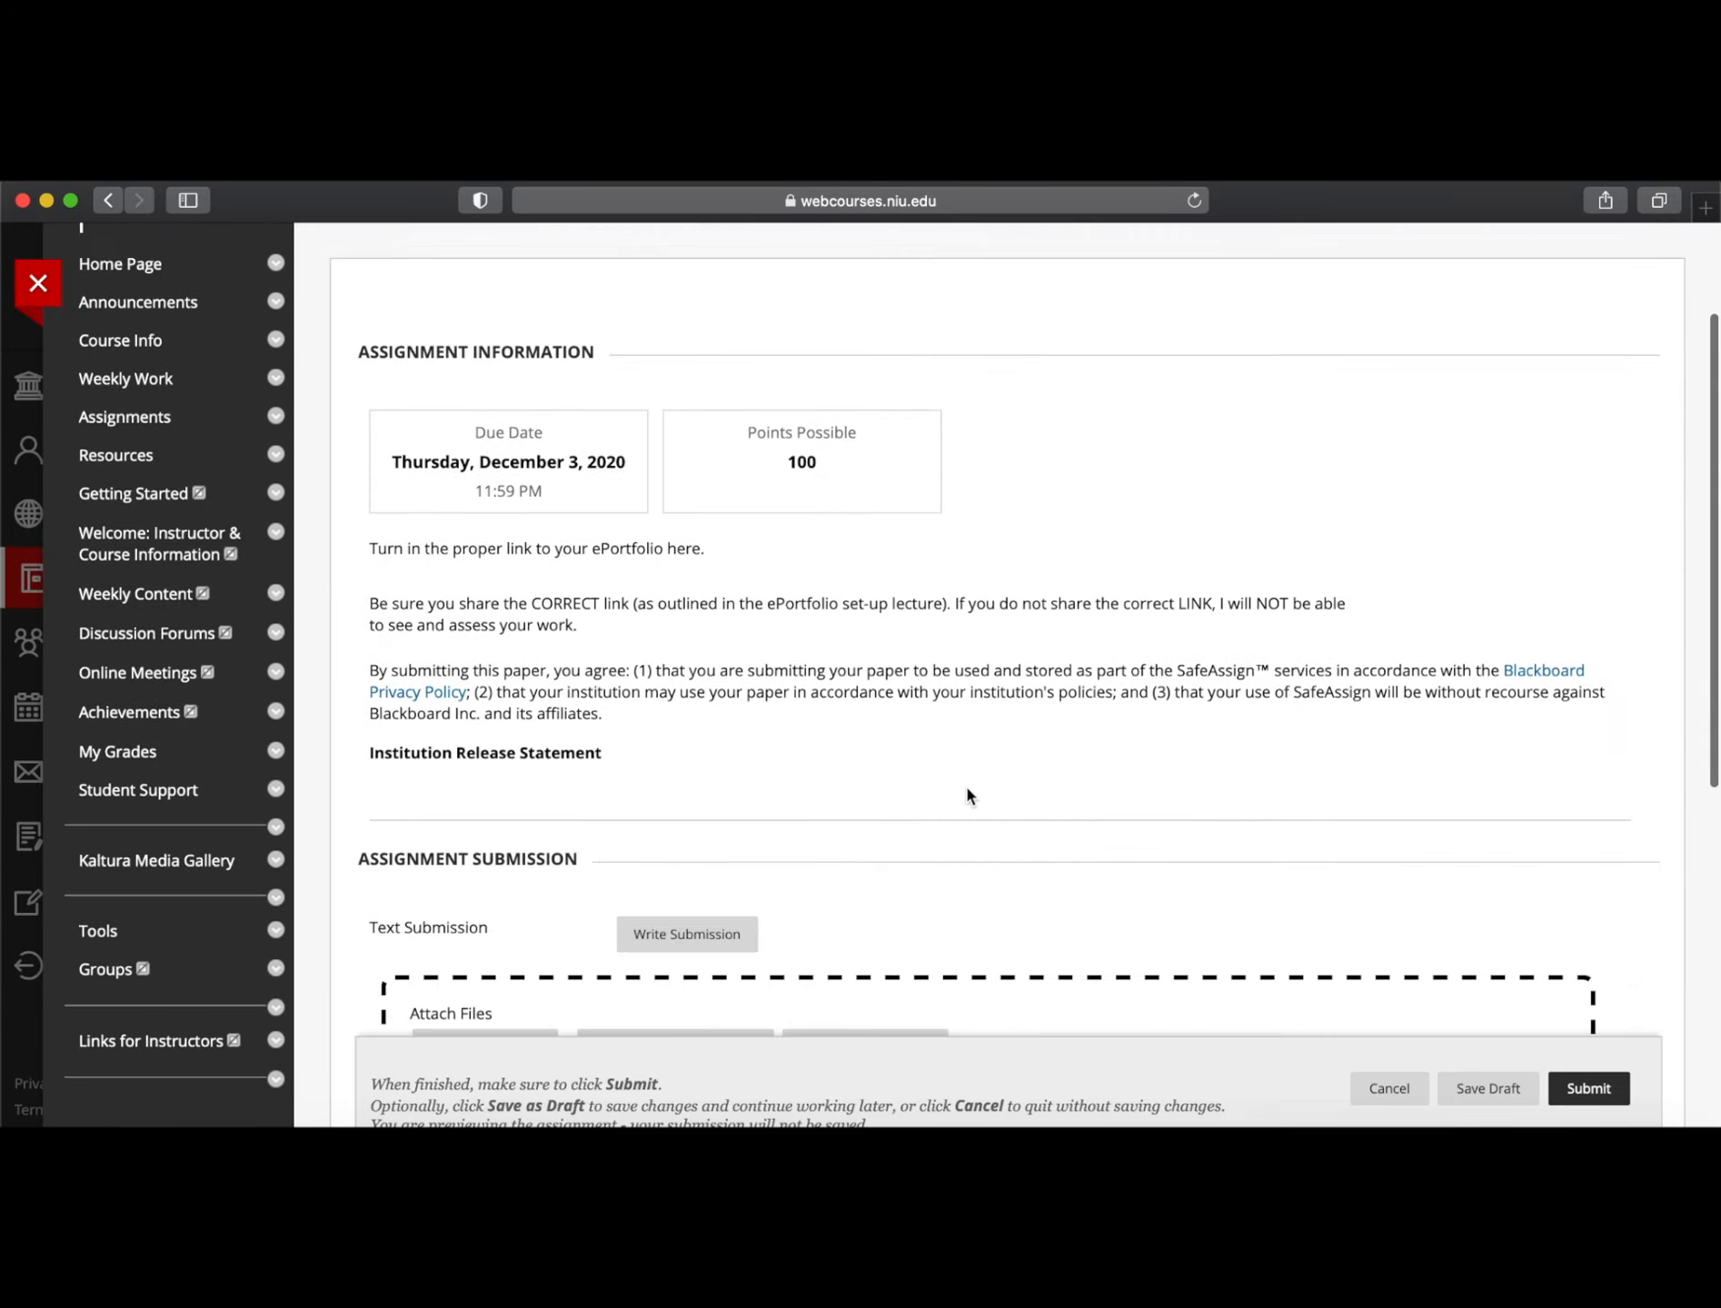
scroll(967, 795, "up", 5)
Paste the portfolio link as plain text into a written submission, then cancel it
left_click(677, 558)
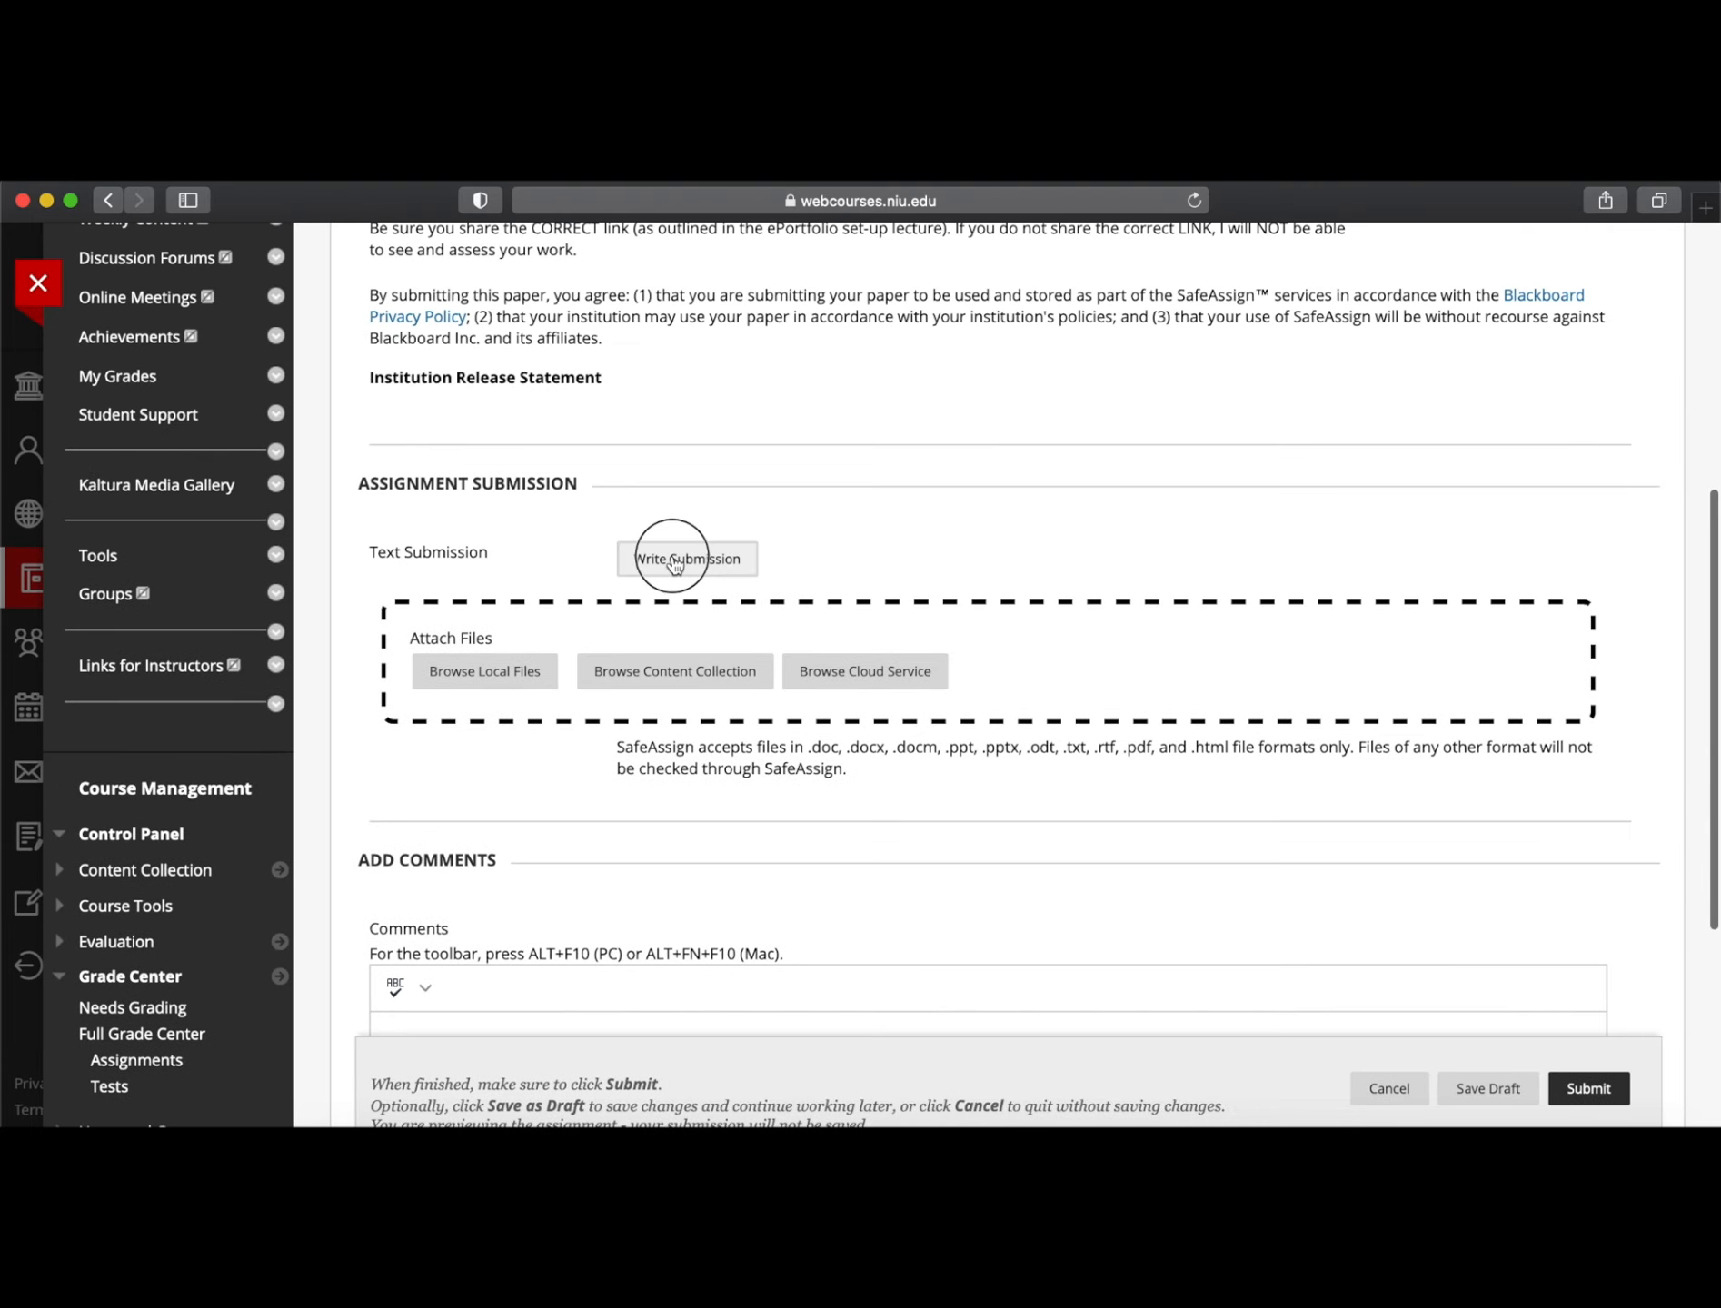
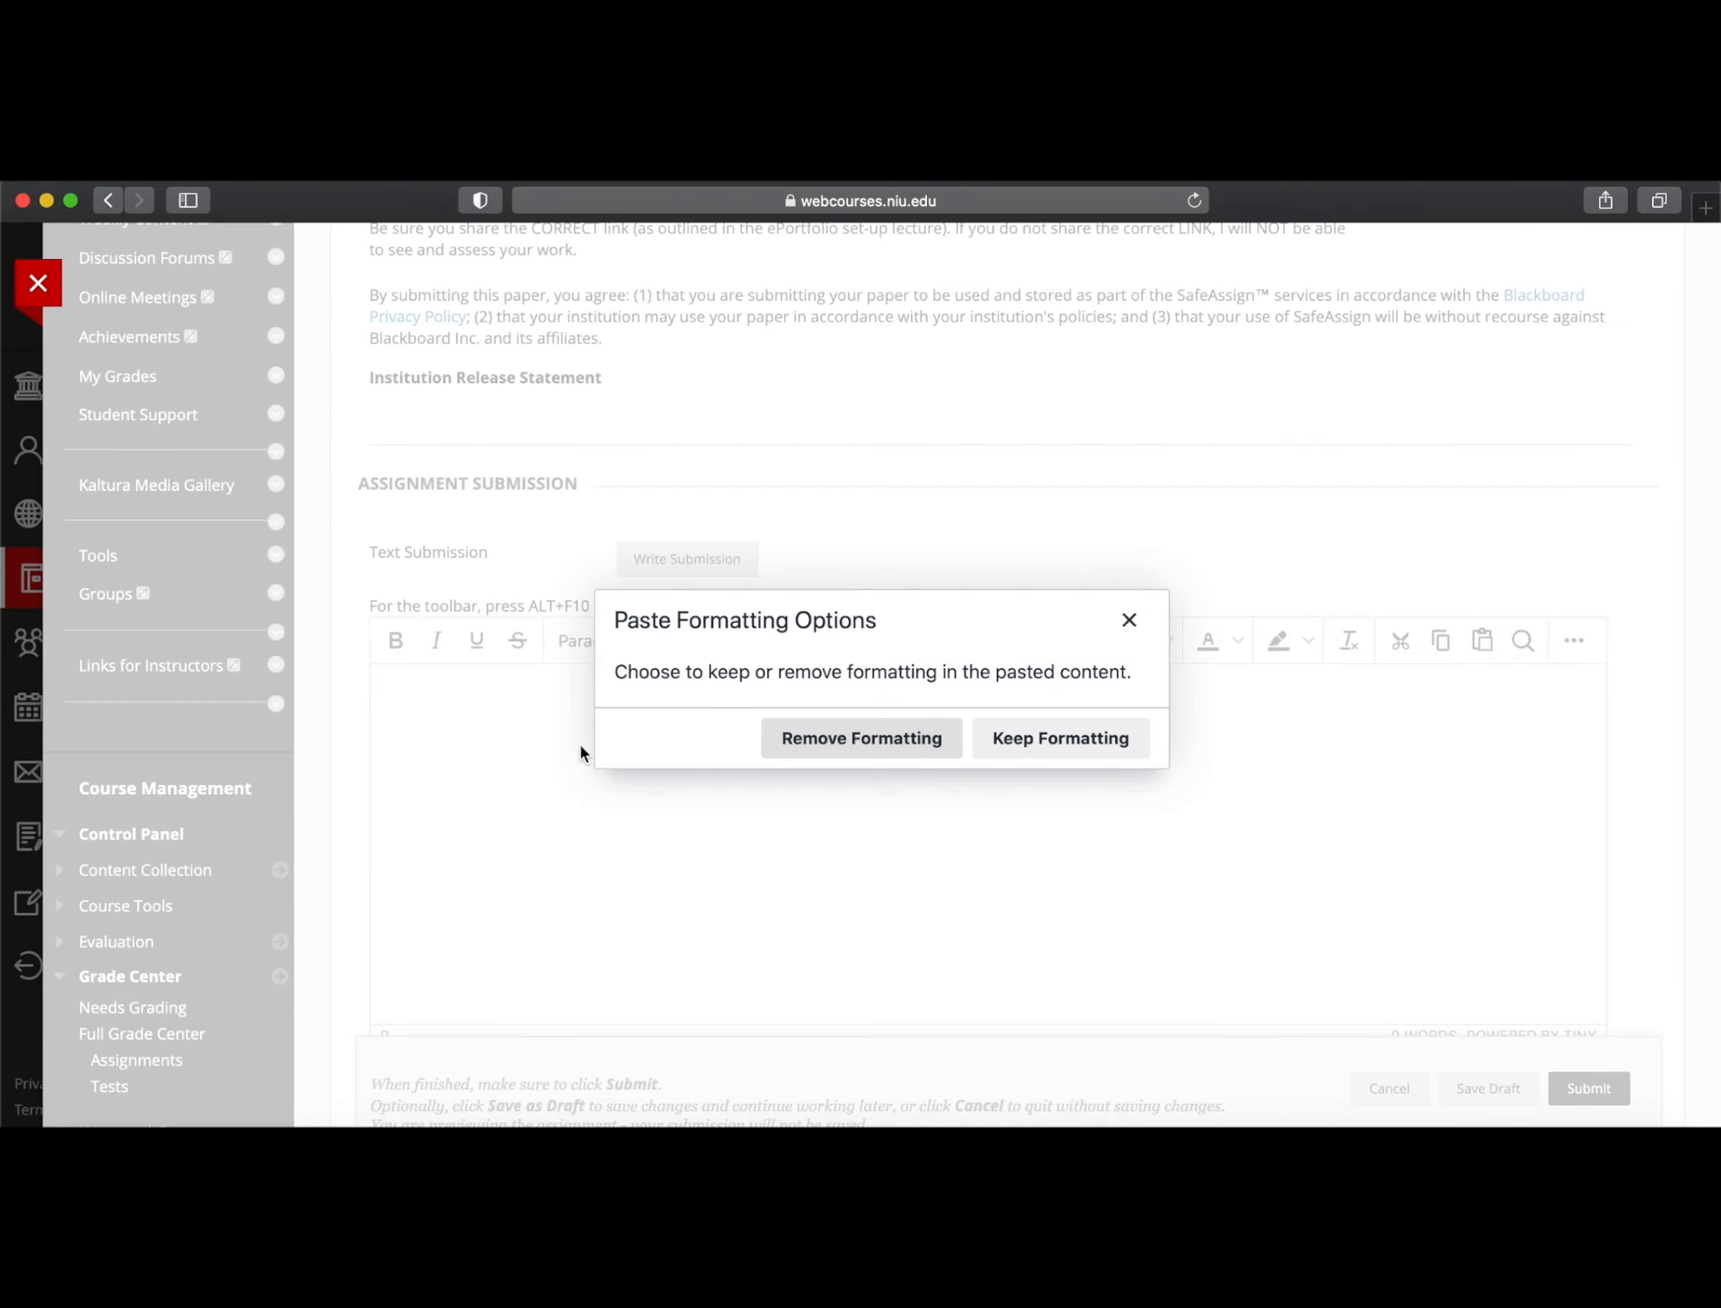
left_click(861, 737)
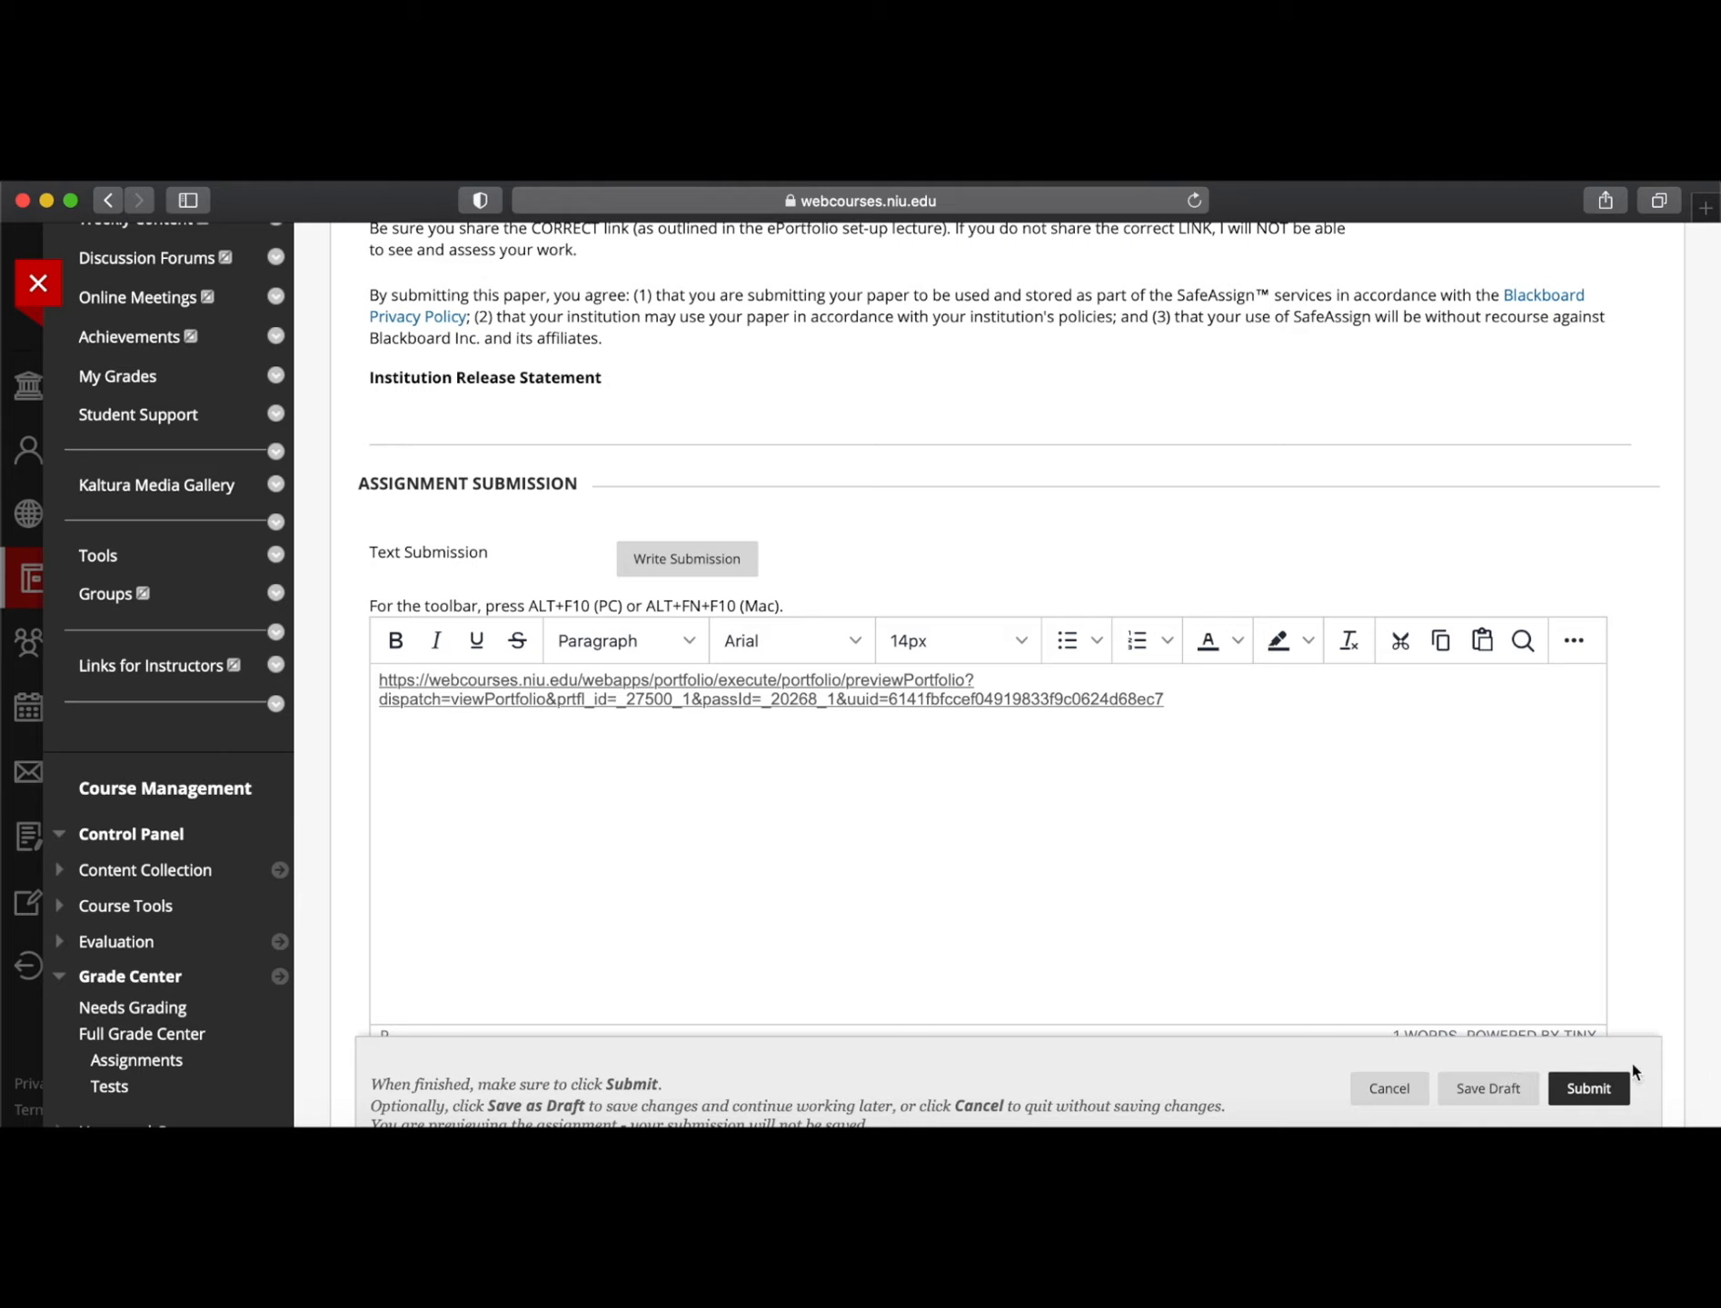
left_click(1398, 1098)
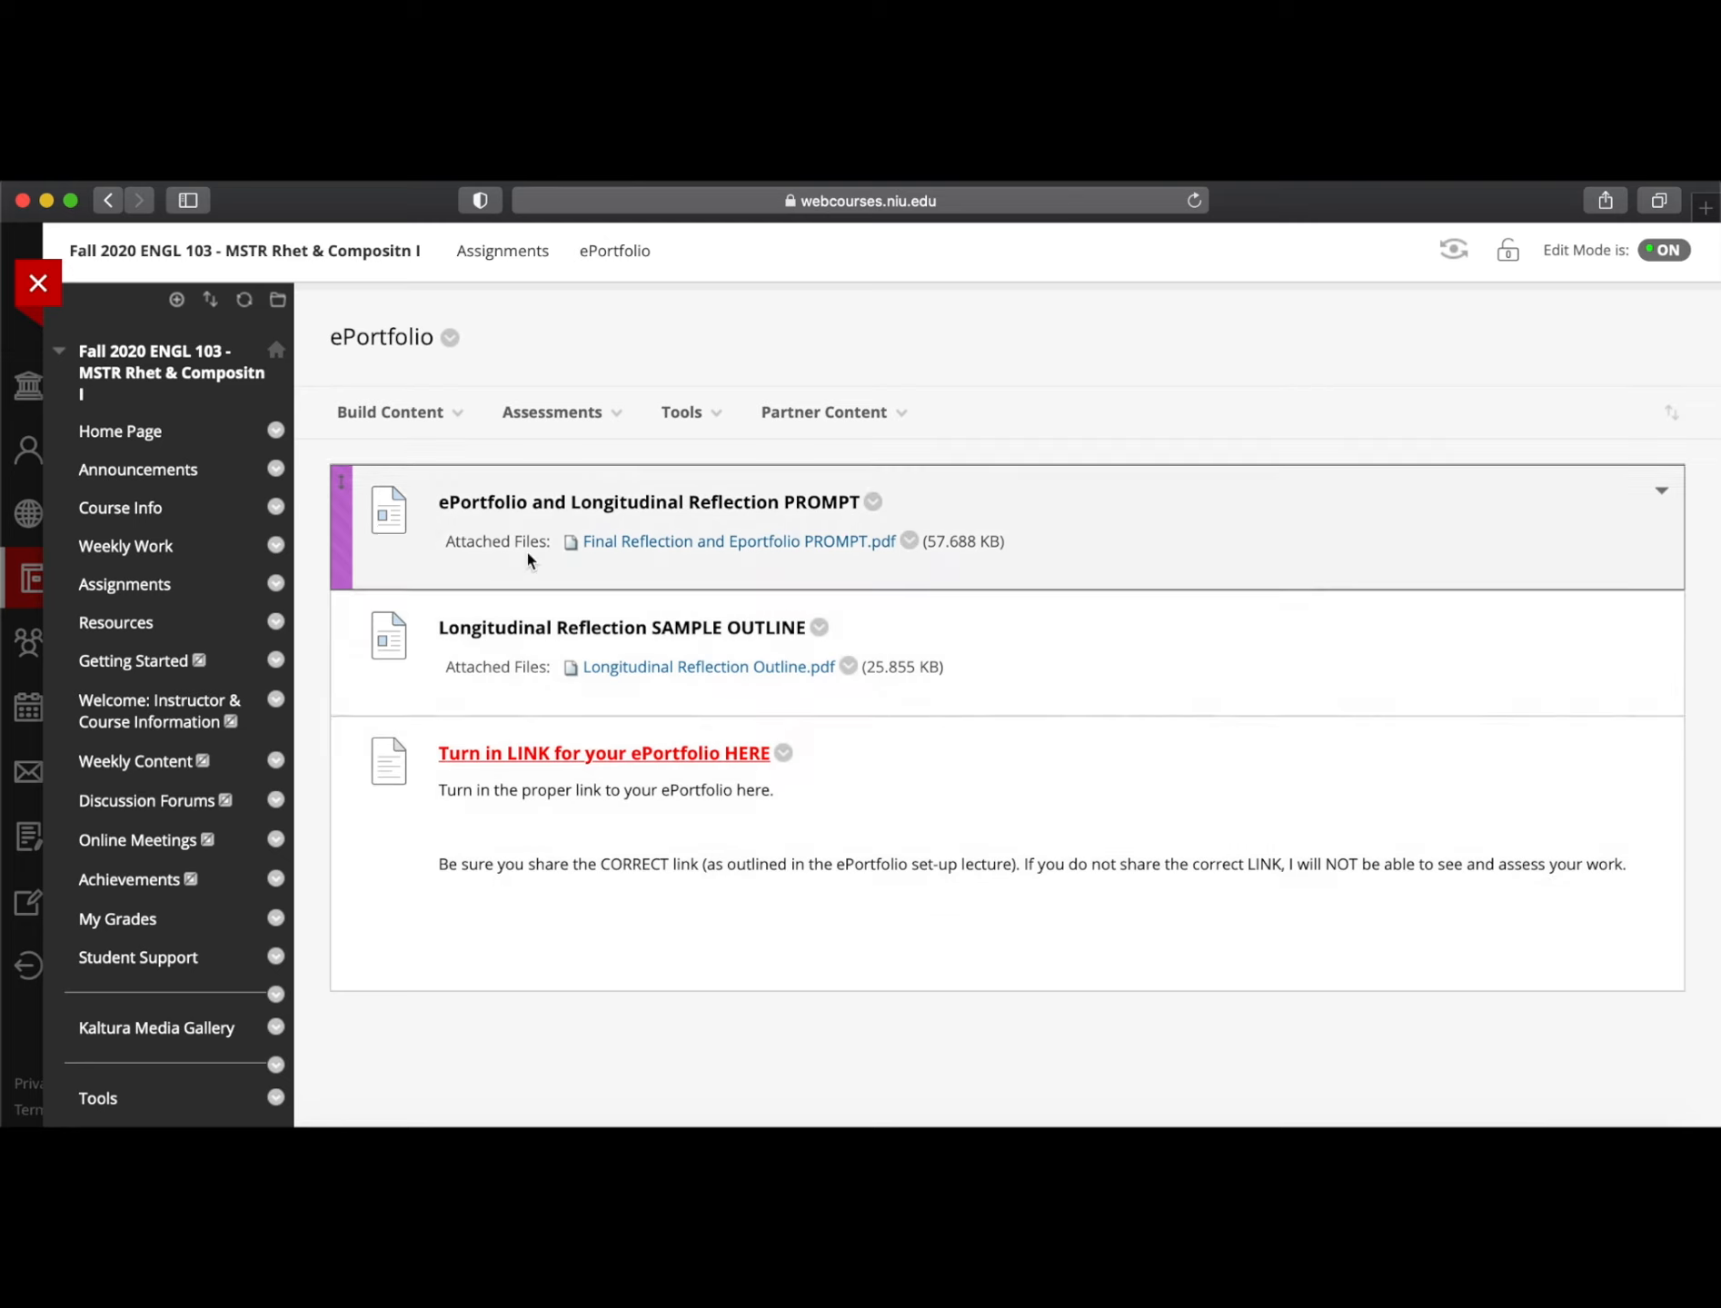
left_click(644, 414)
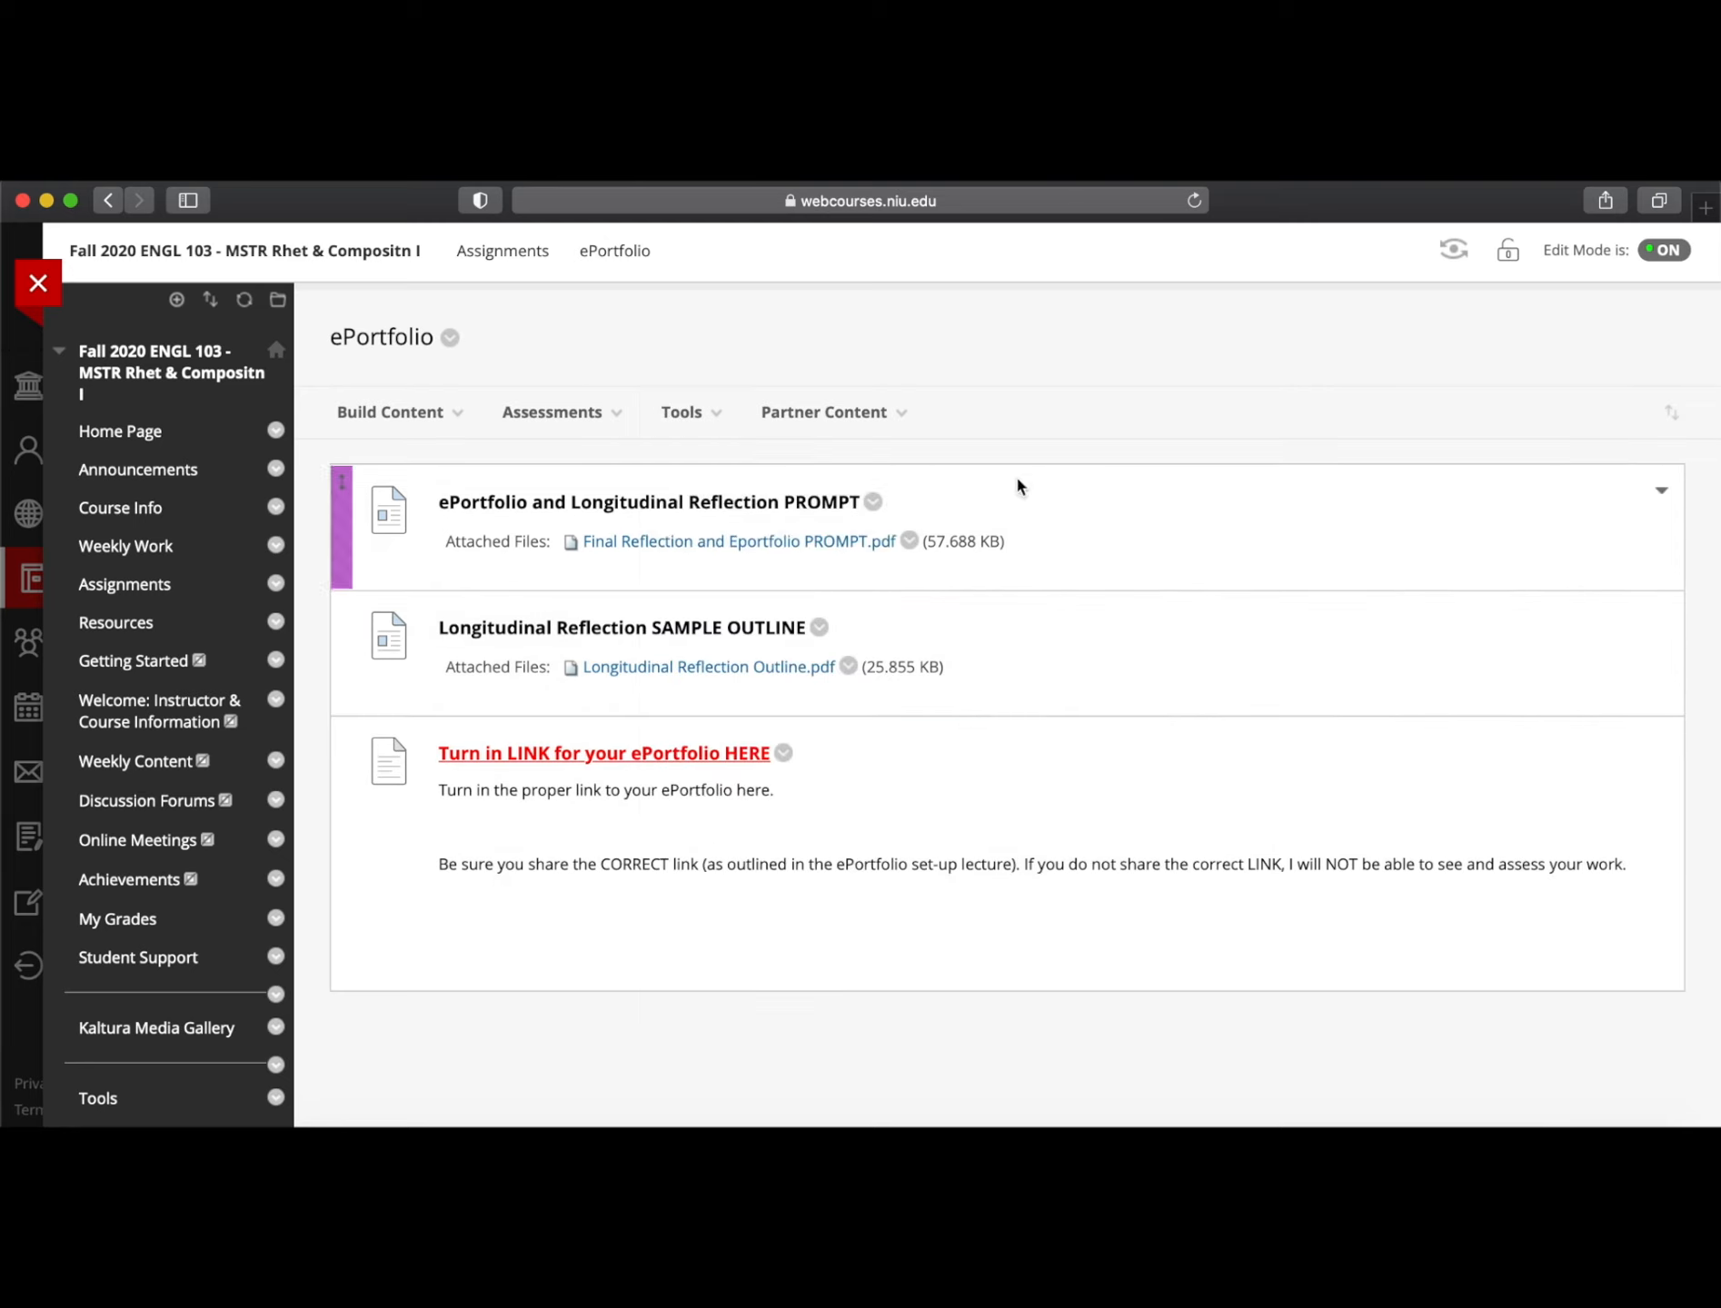